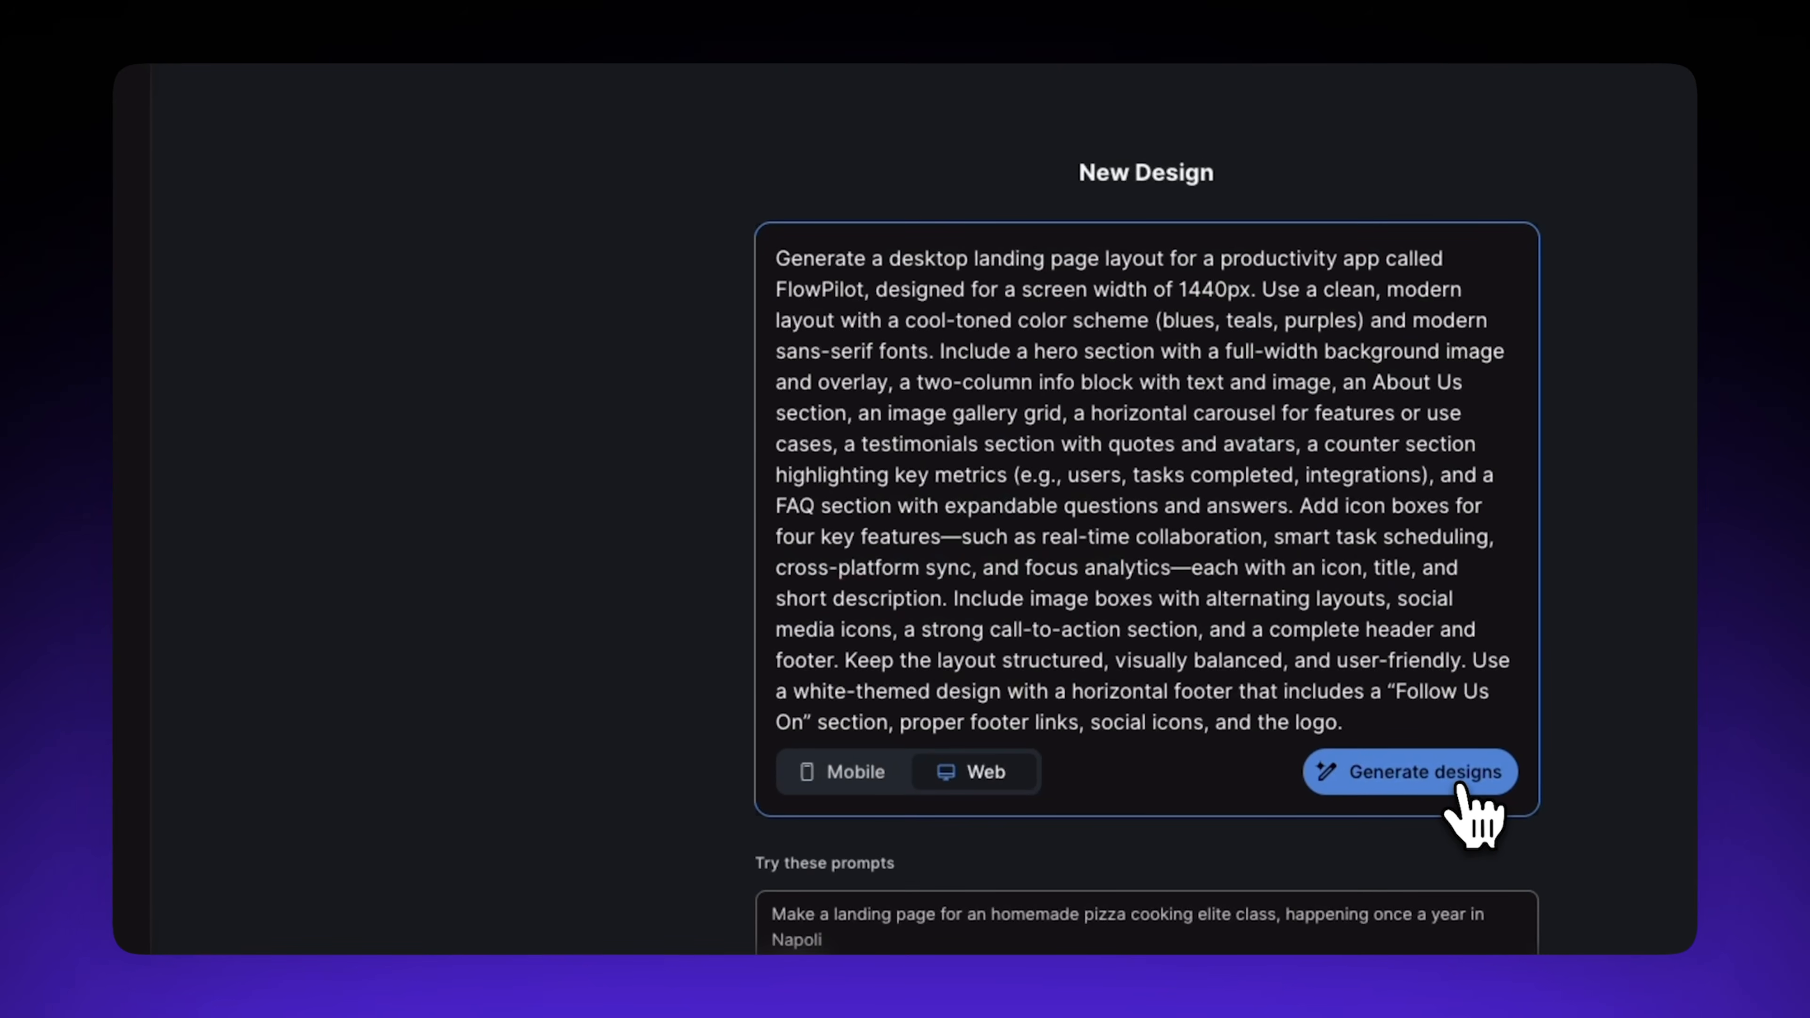
# Generate the FlowPilot web landing page from the entered prompt and preview the resulting design over its full length
pyautogui.click(1467, 799)
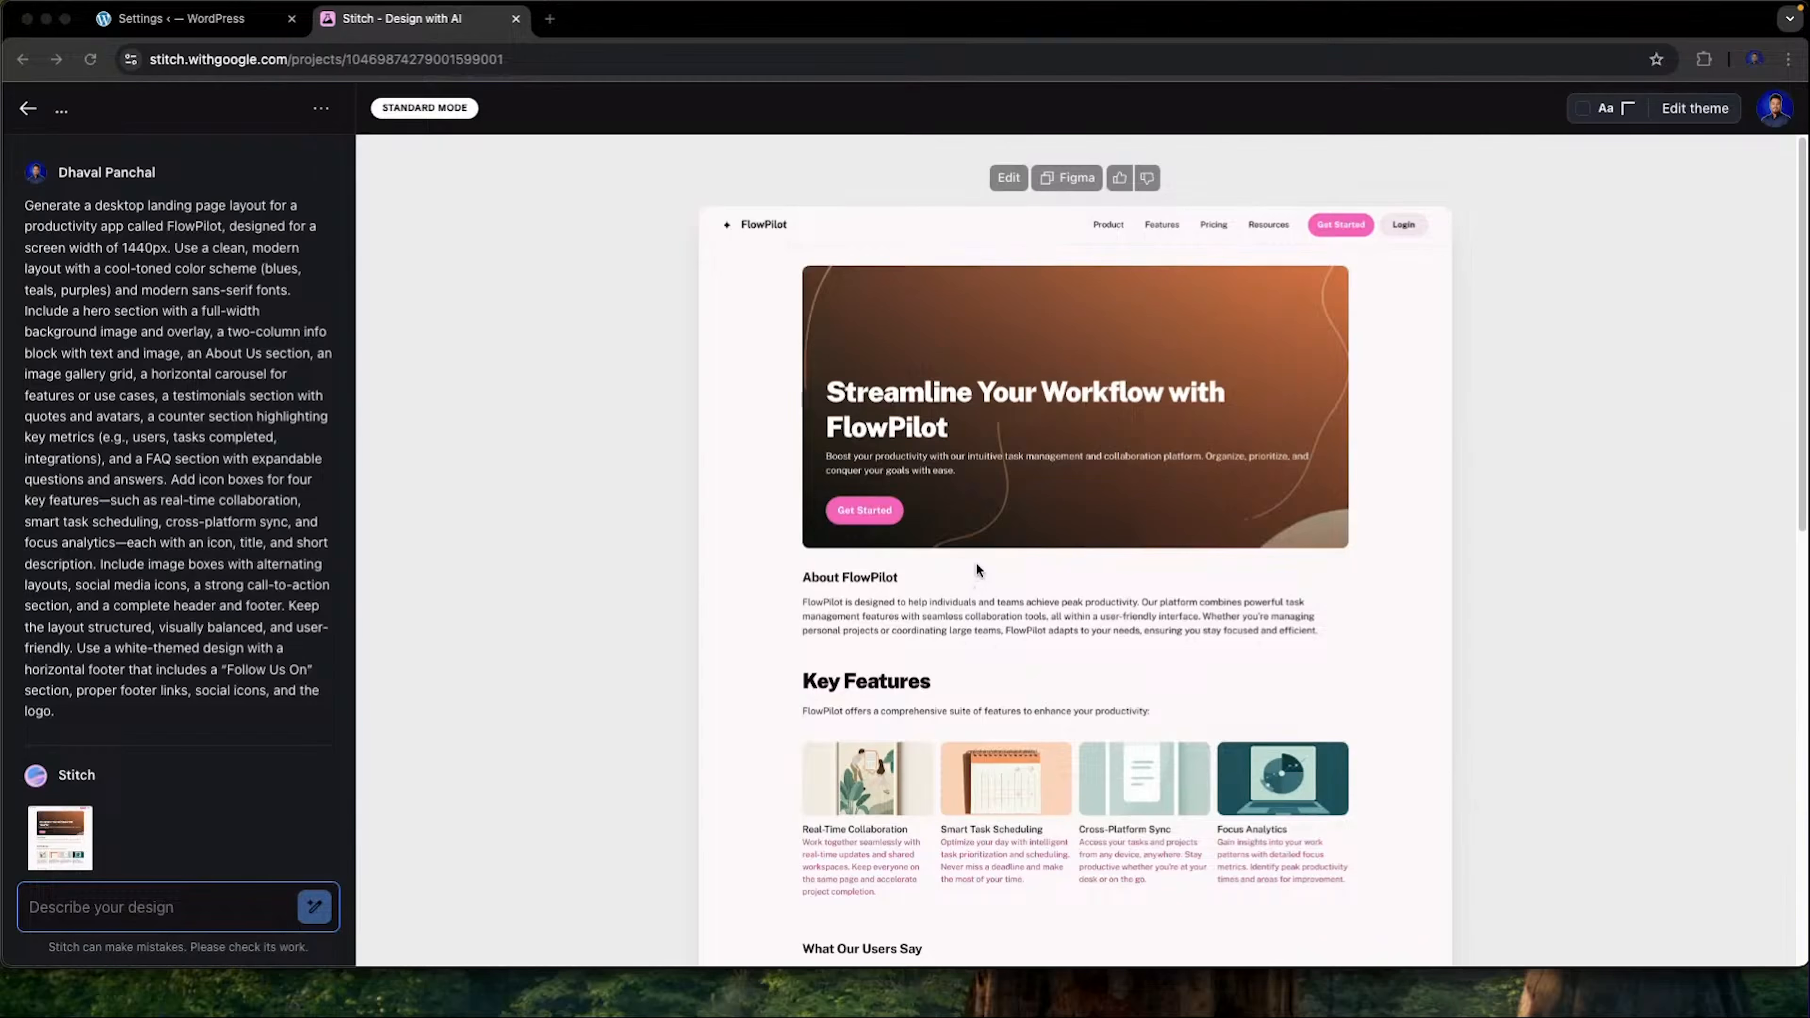
pyautogui.click(1147, 448)
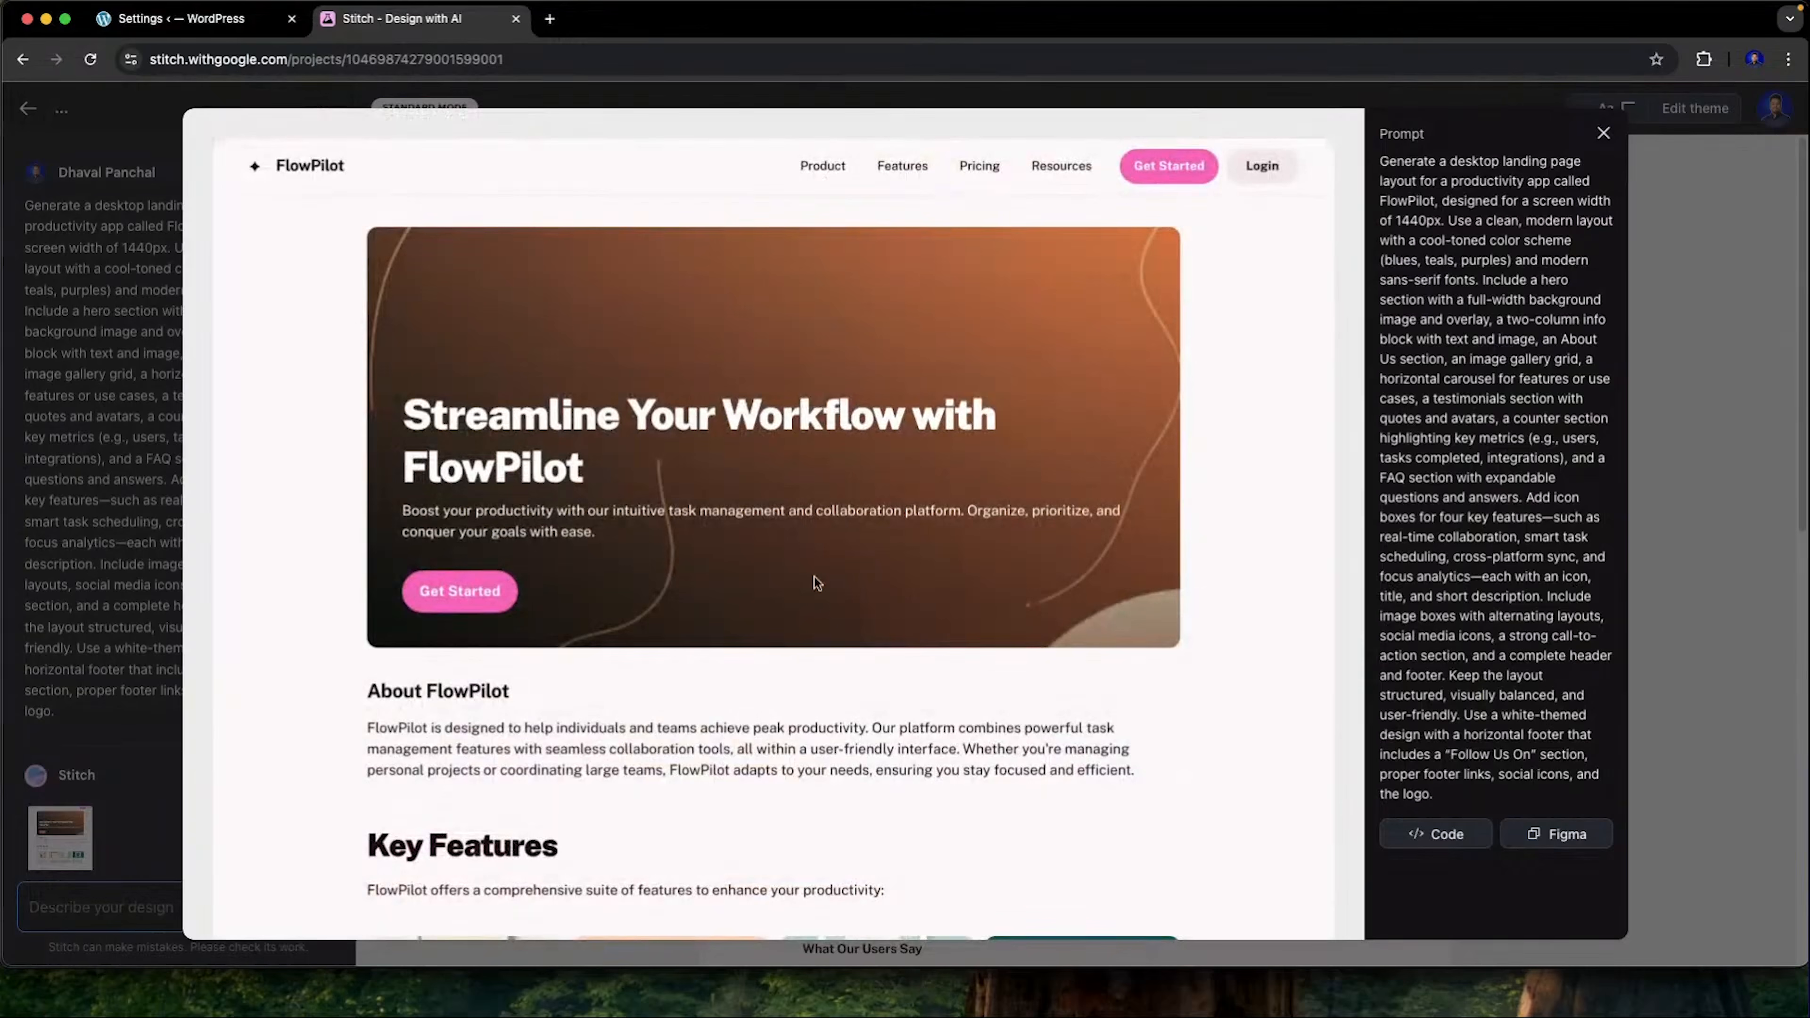
pyautogui.scroll(-15, 814, 578)
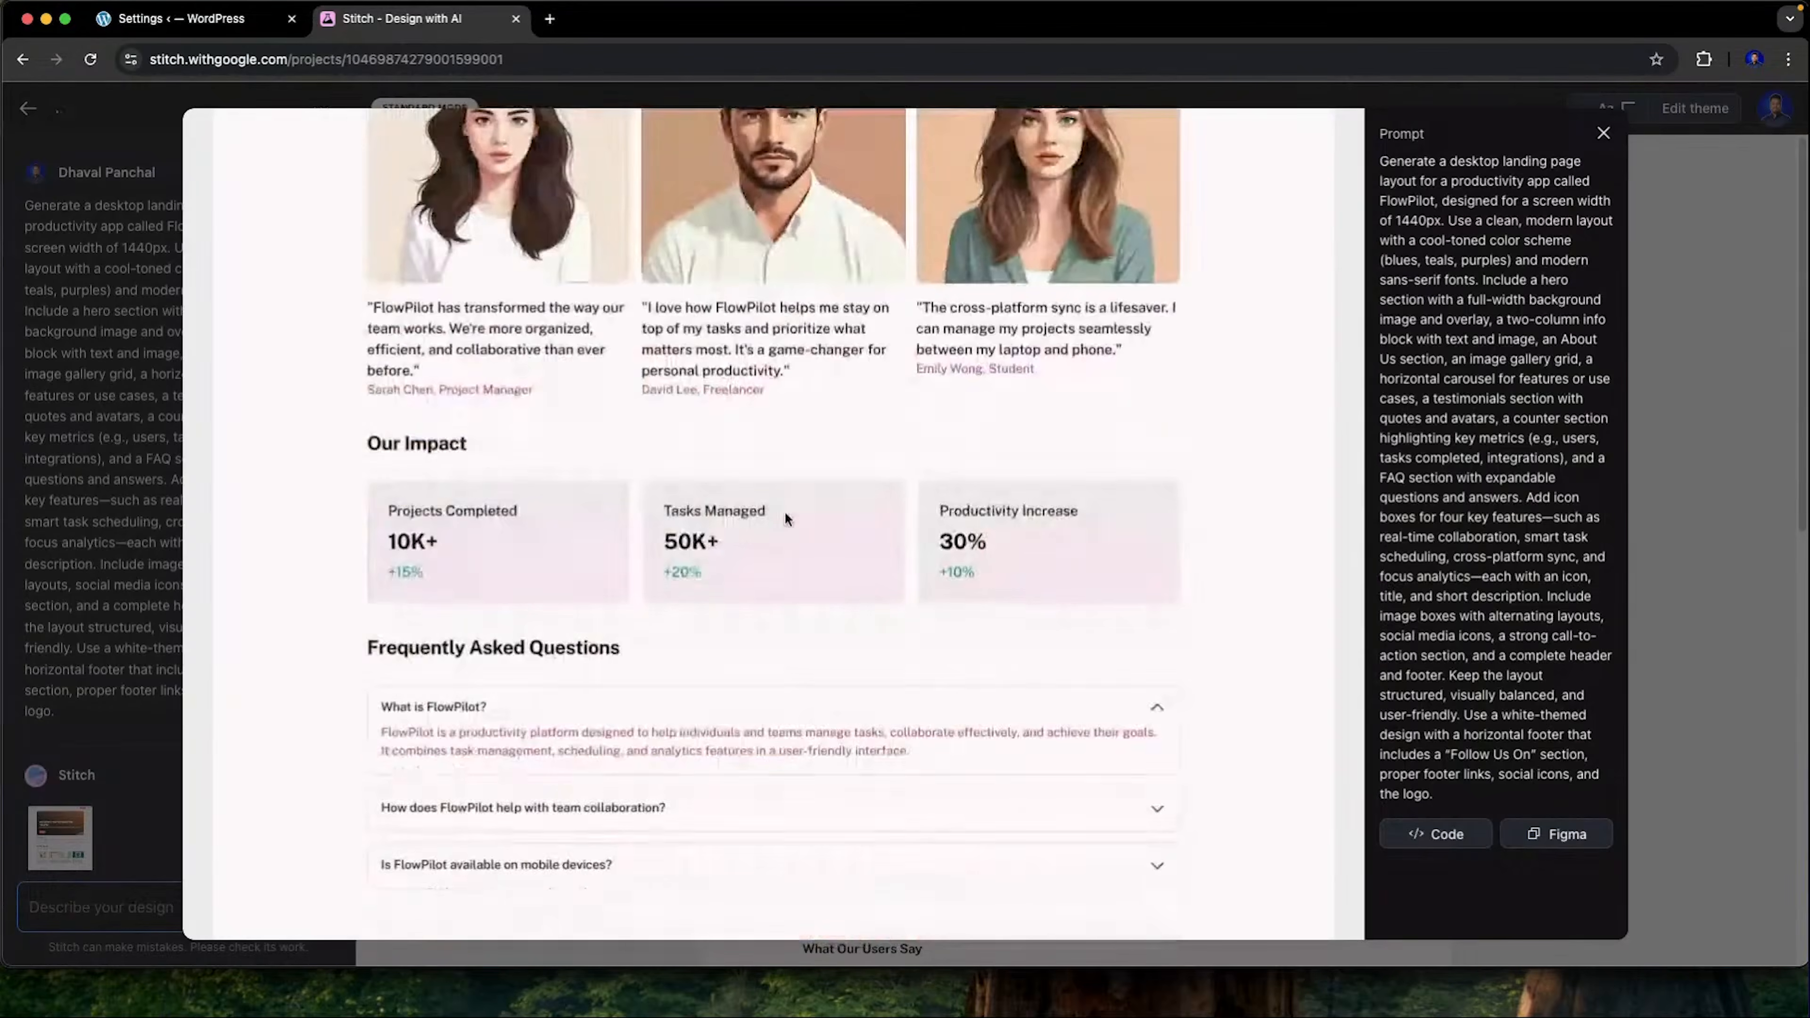
pyautogui.scroll(-5, 785, 517)
pyautogui.scroll(20, 812, 572)
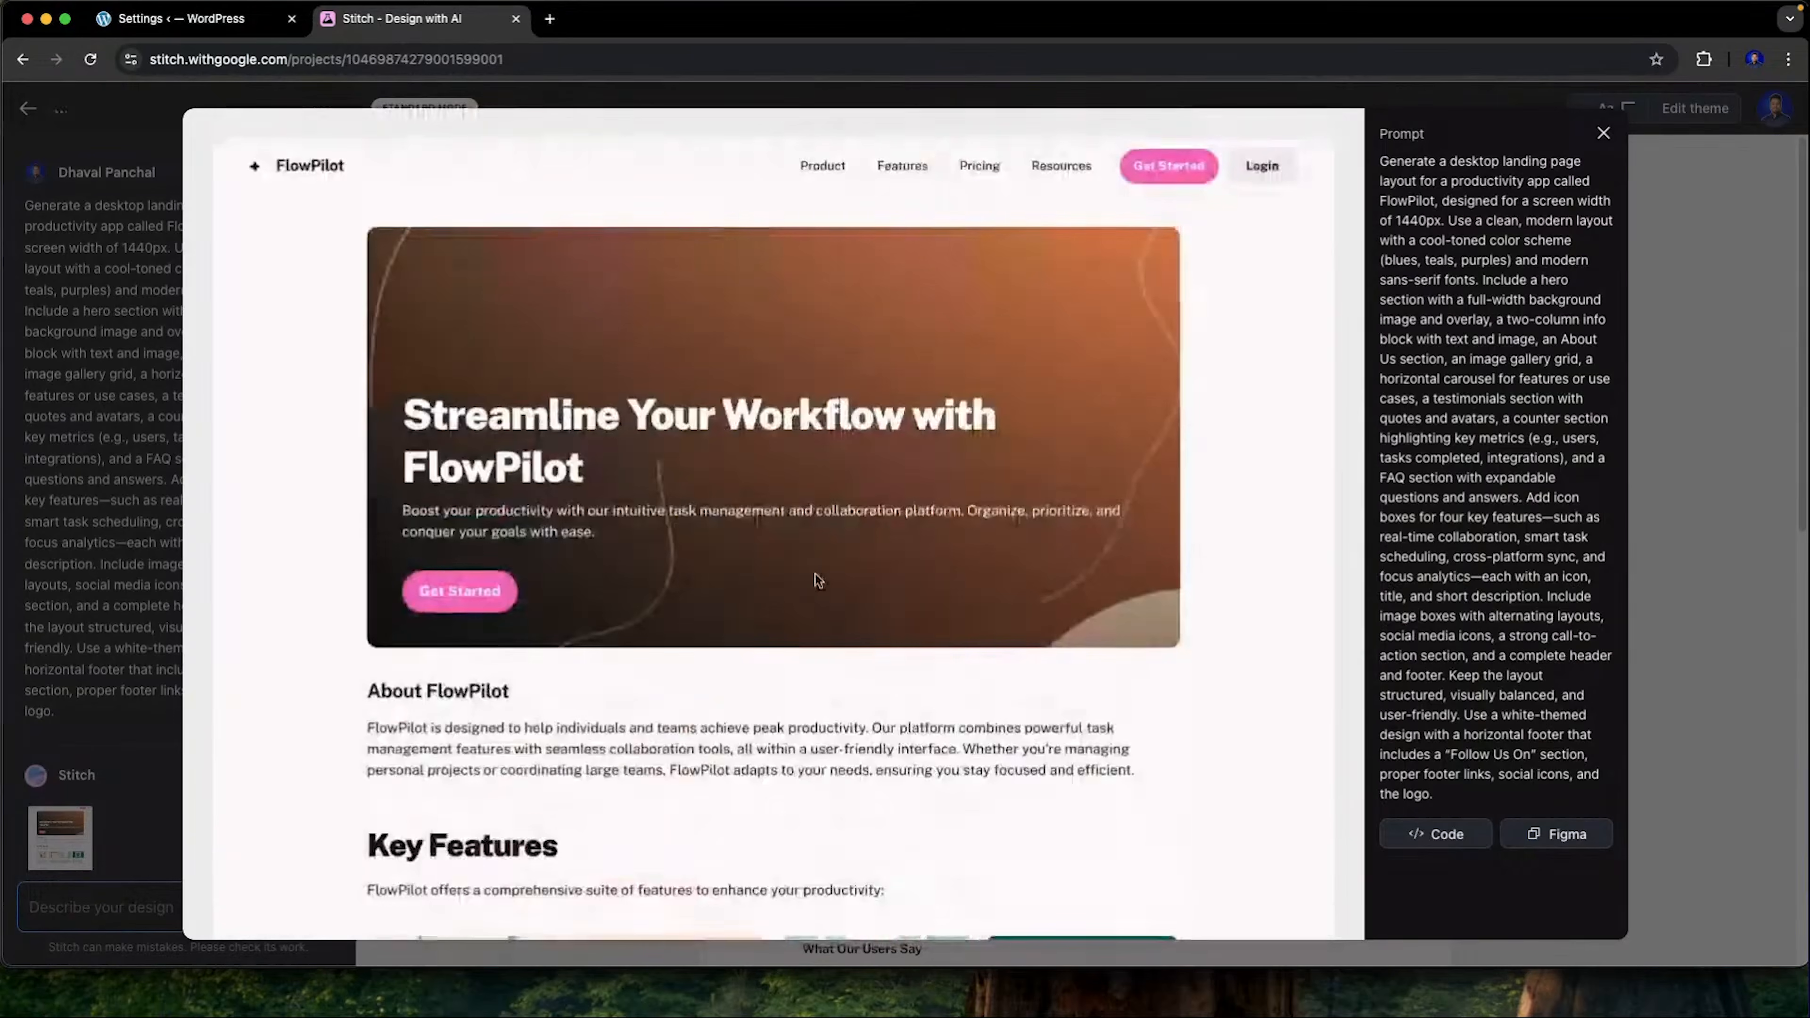
pyautogui.click(1601, 135)
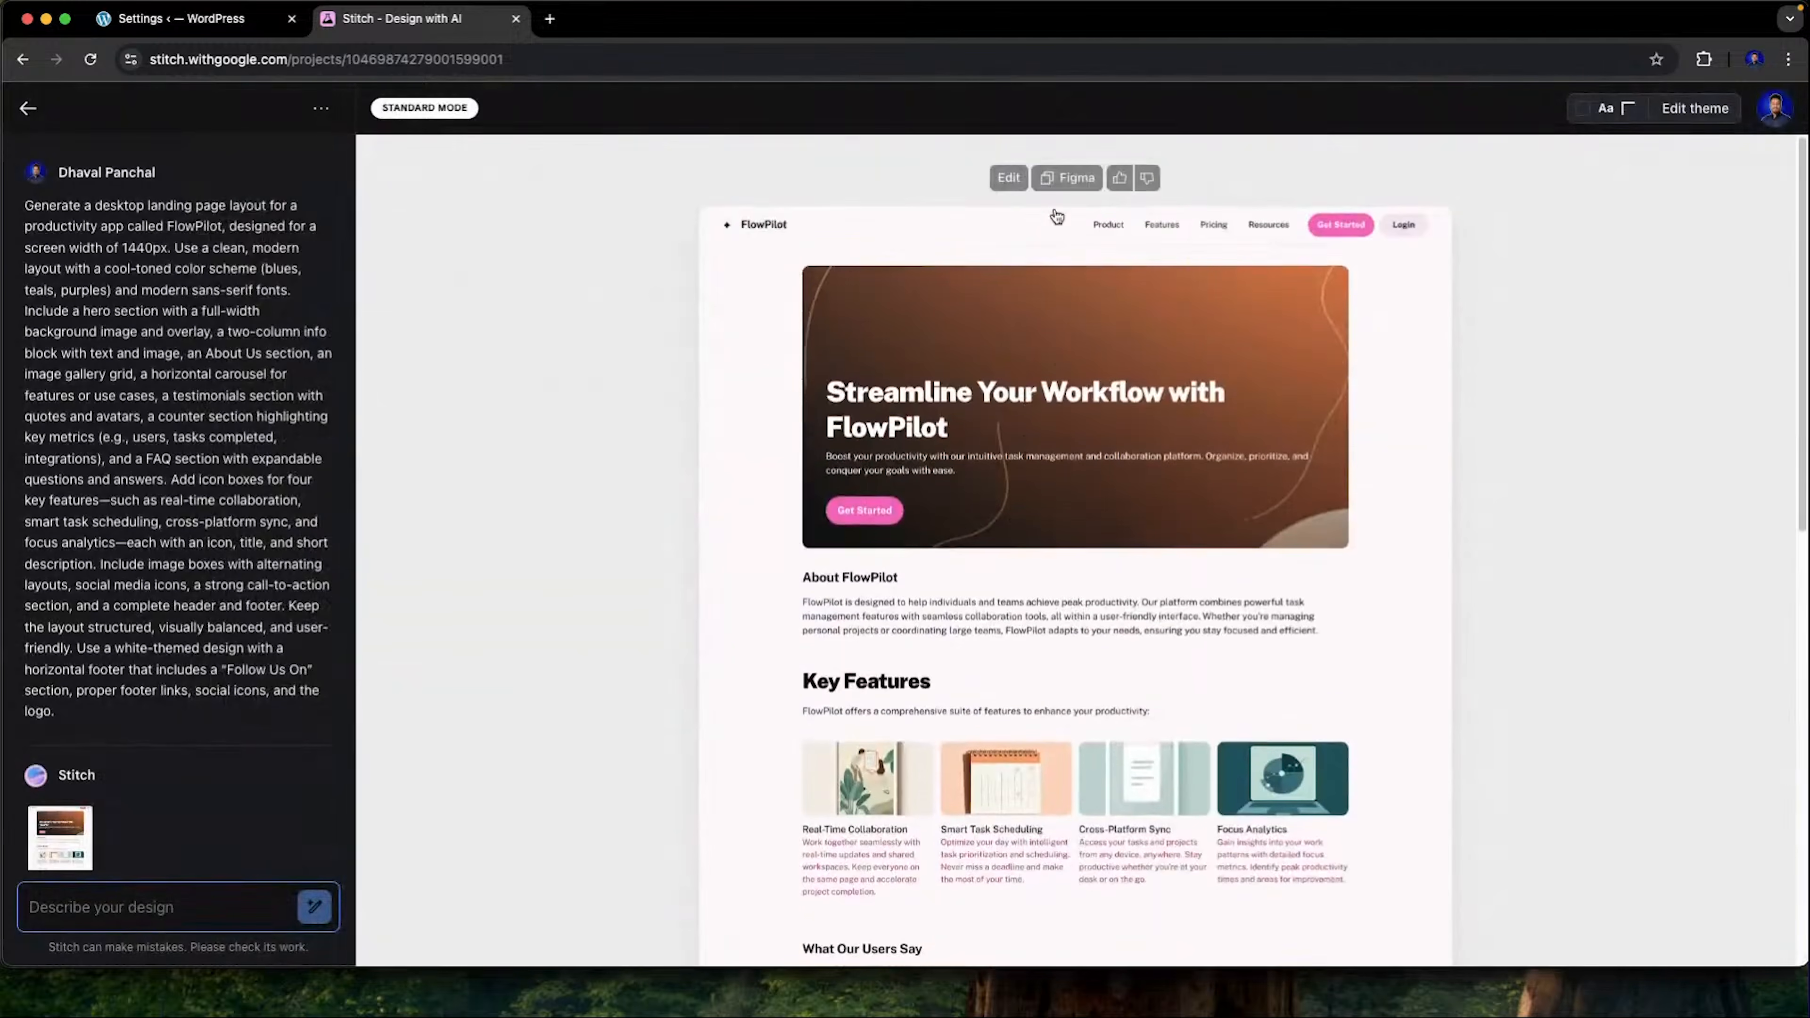
# Copy the generated design for Figma, switch to Figma and paste it onto the empty canvas of the Stitch to WordPress file
pyautogui.click(1066, 178)
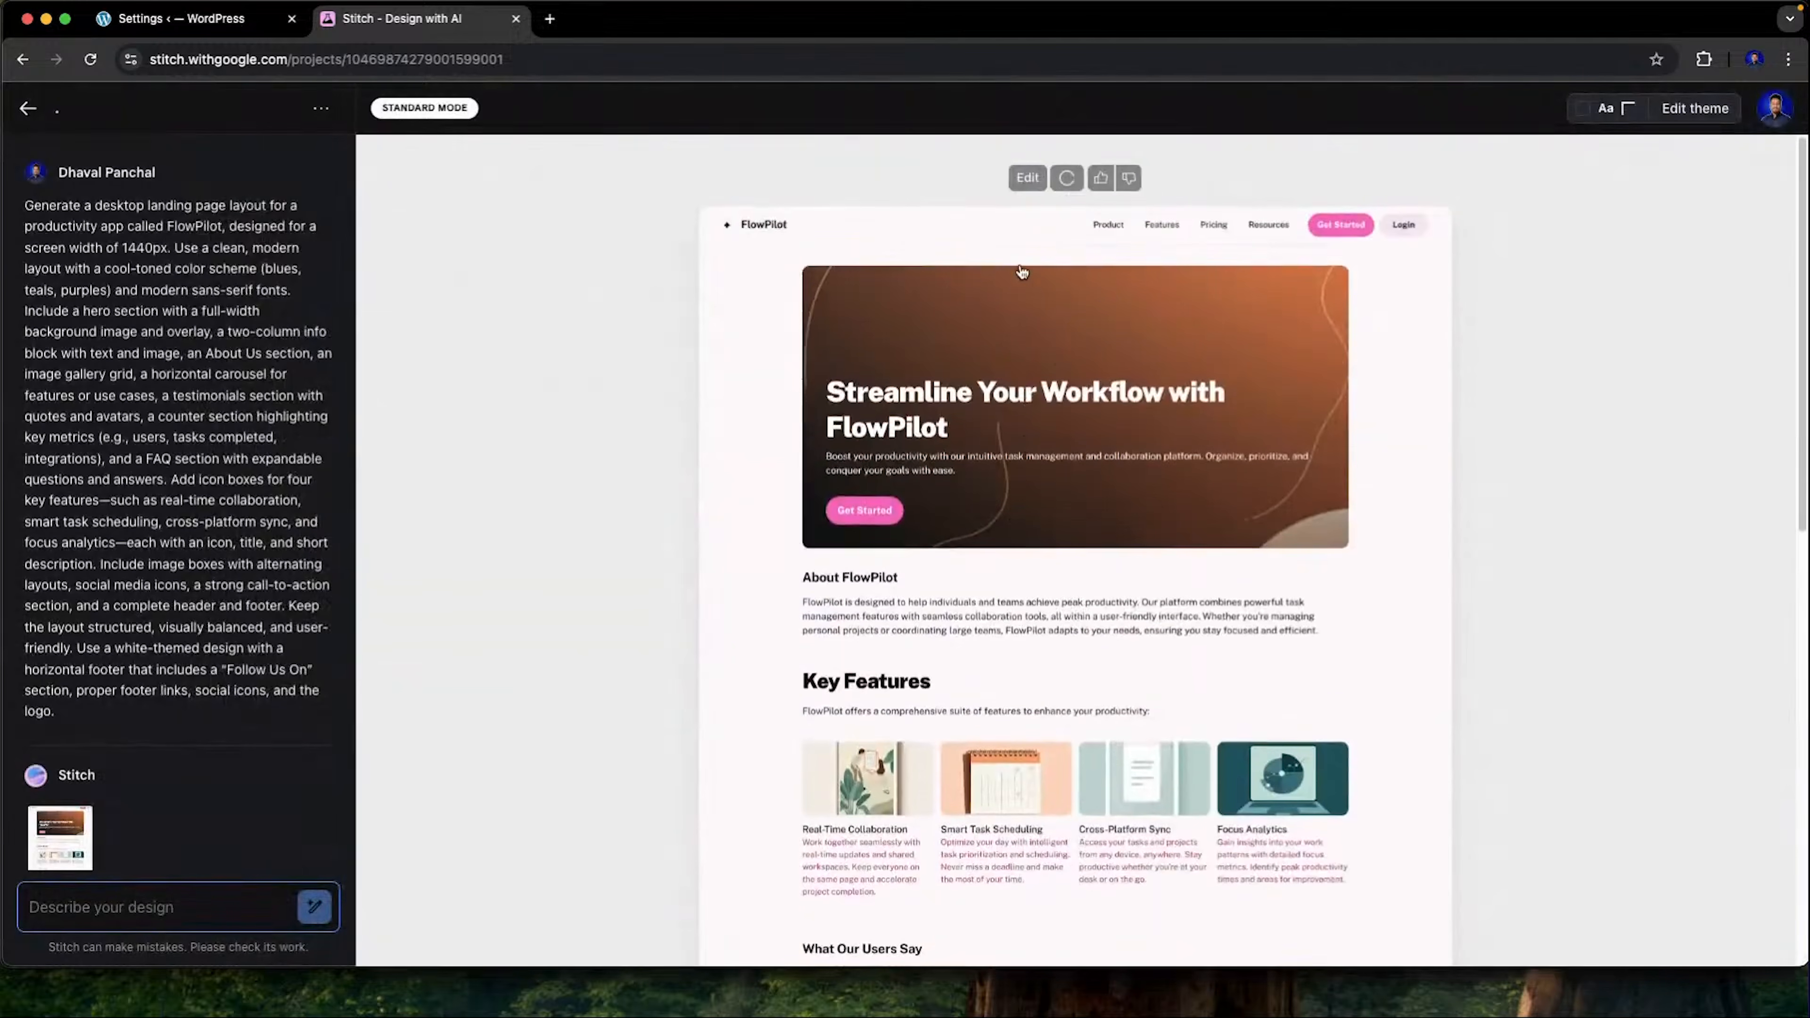
pyautogui.click(1154, 973)
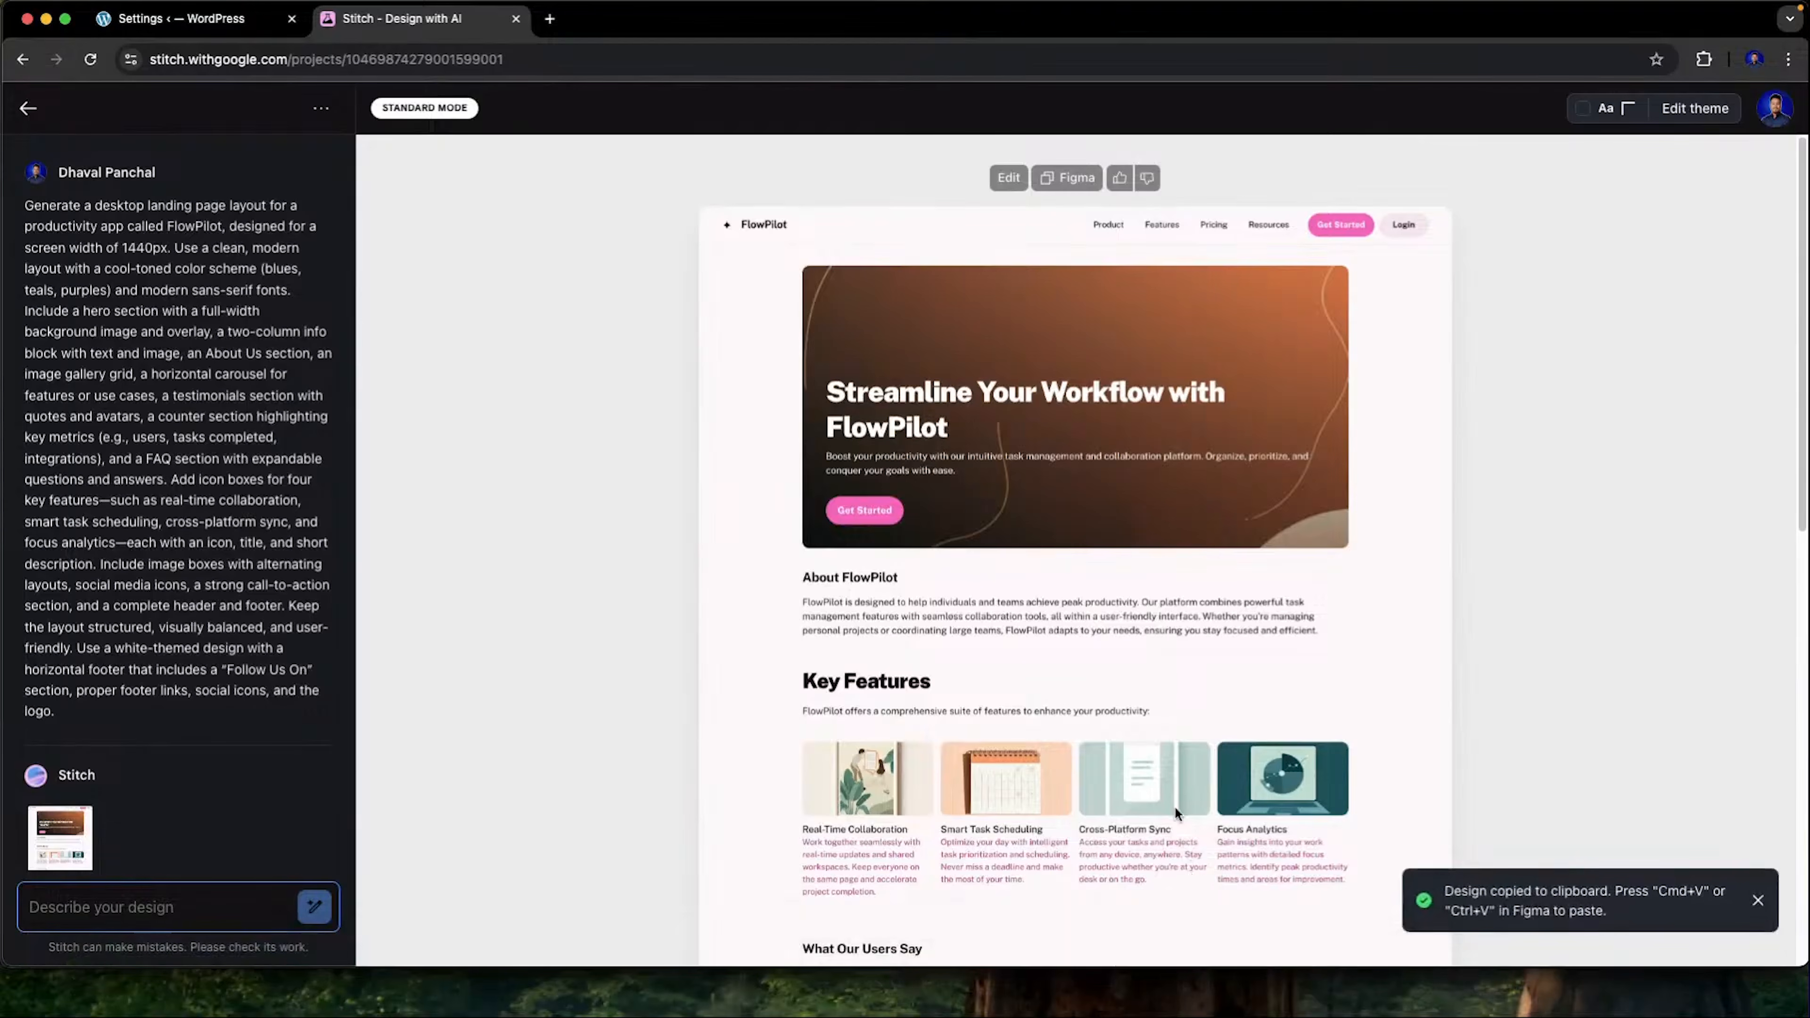
pyautogui.rightClick(855, 271)
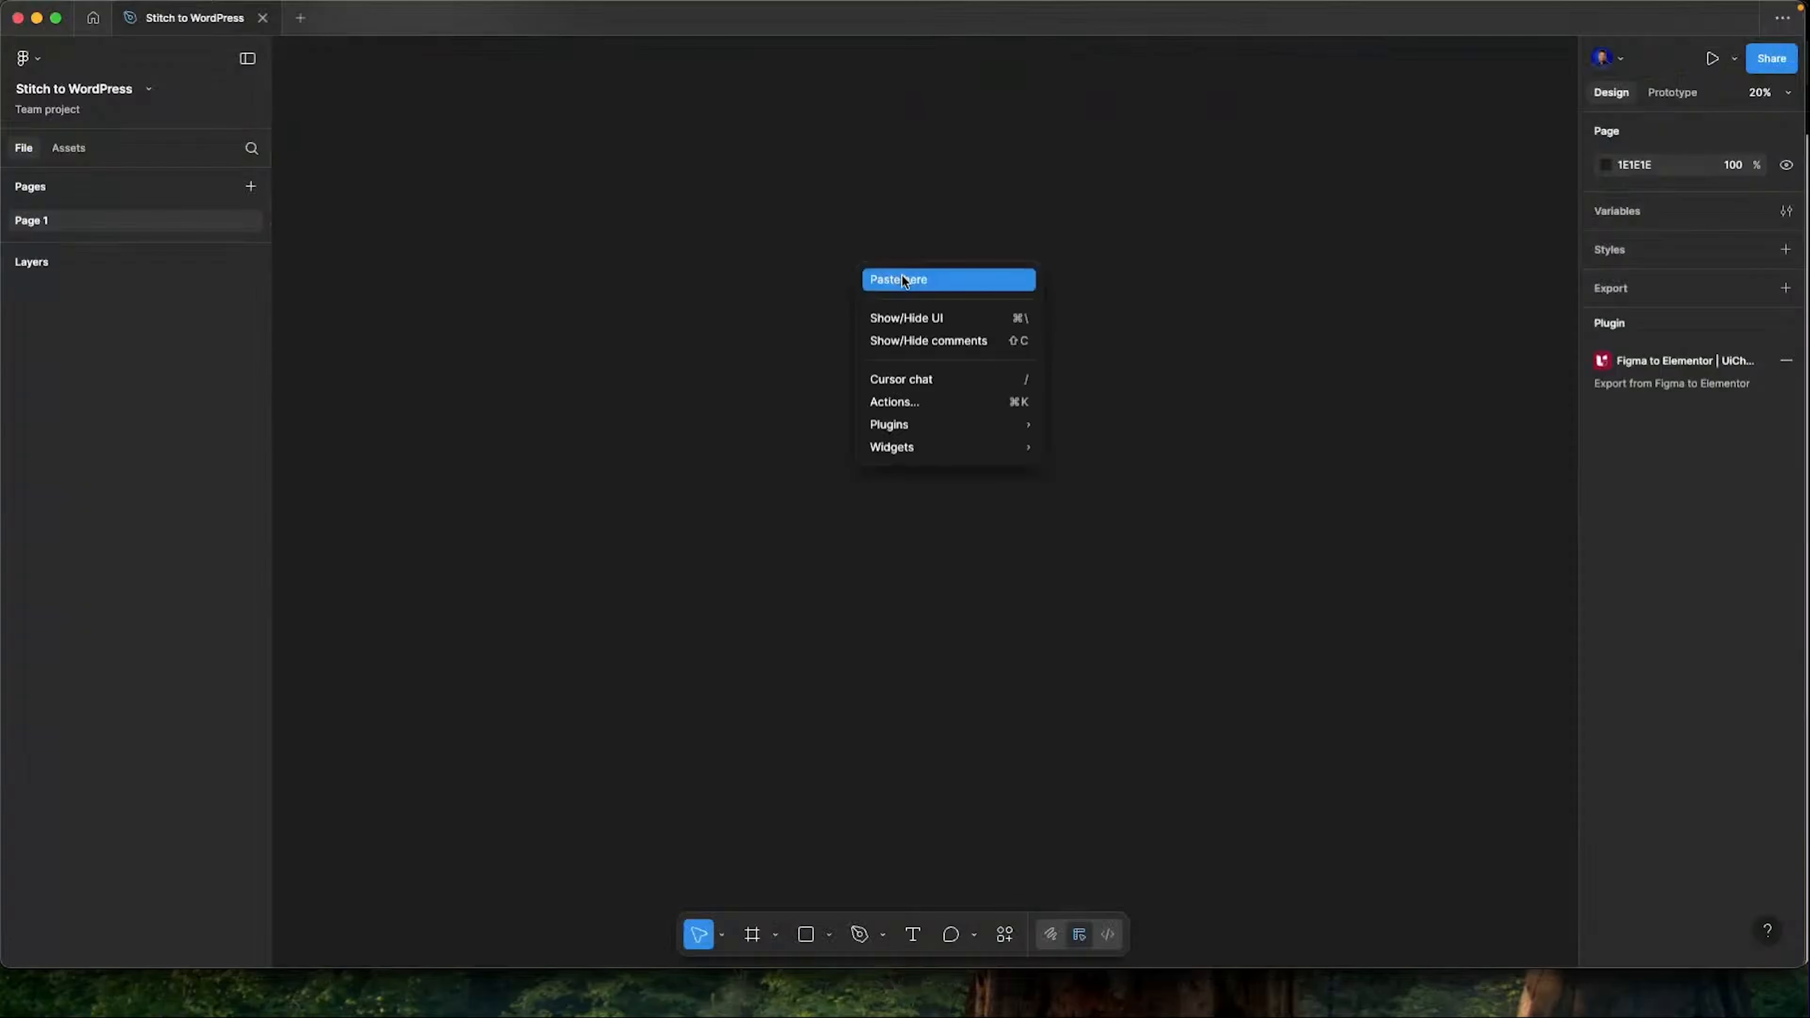
pyautogui.click(905, 278)
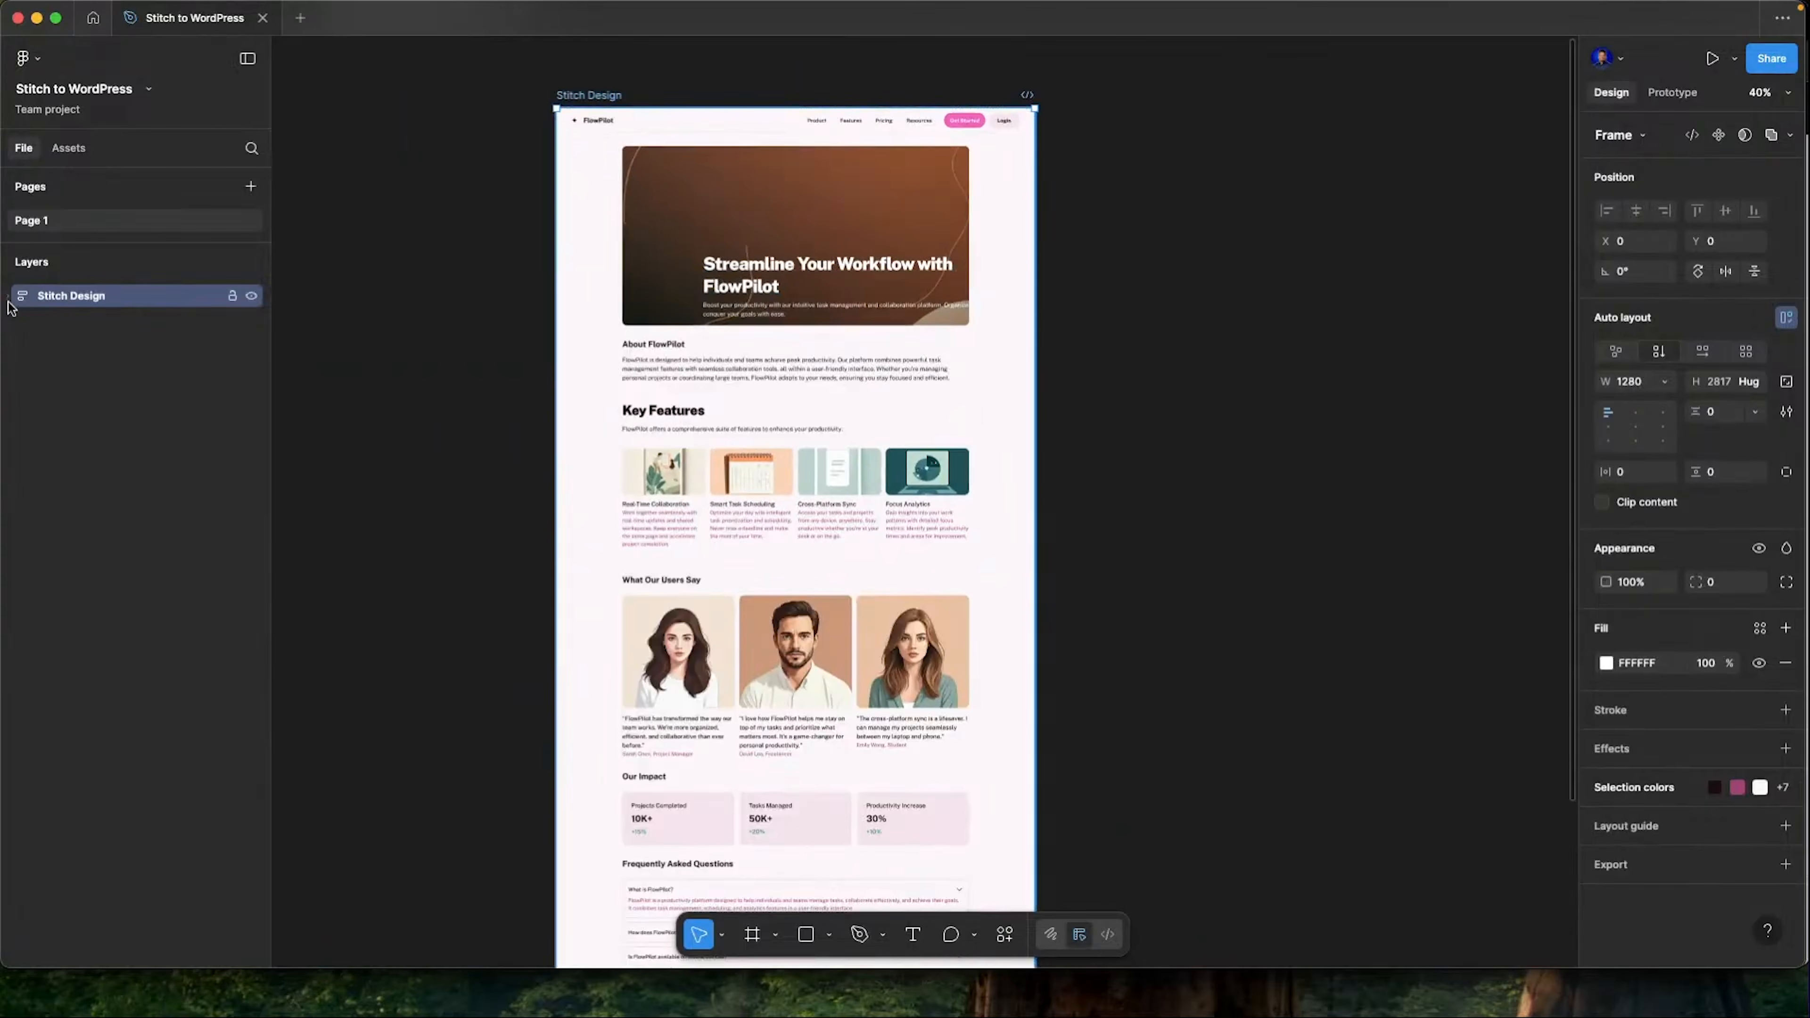
# Expand the Stitch Design layer tree down to the Depth 4 frames and examine the pasted page's structure
pyautogui.click(7, 296)
pyautogui.click(29, 326)
pyautogui.click(52, 356)
pyautogui.click(75, 388)
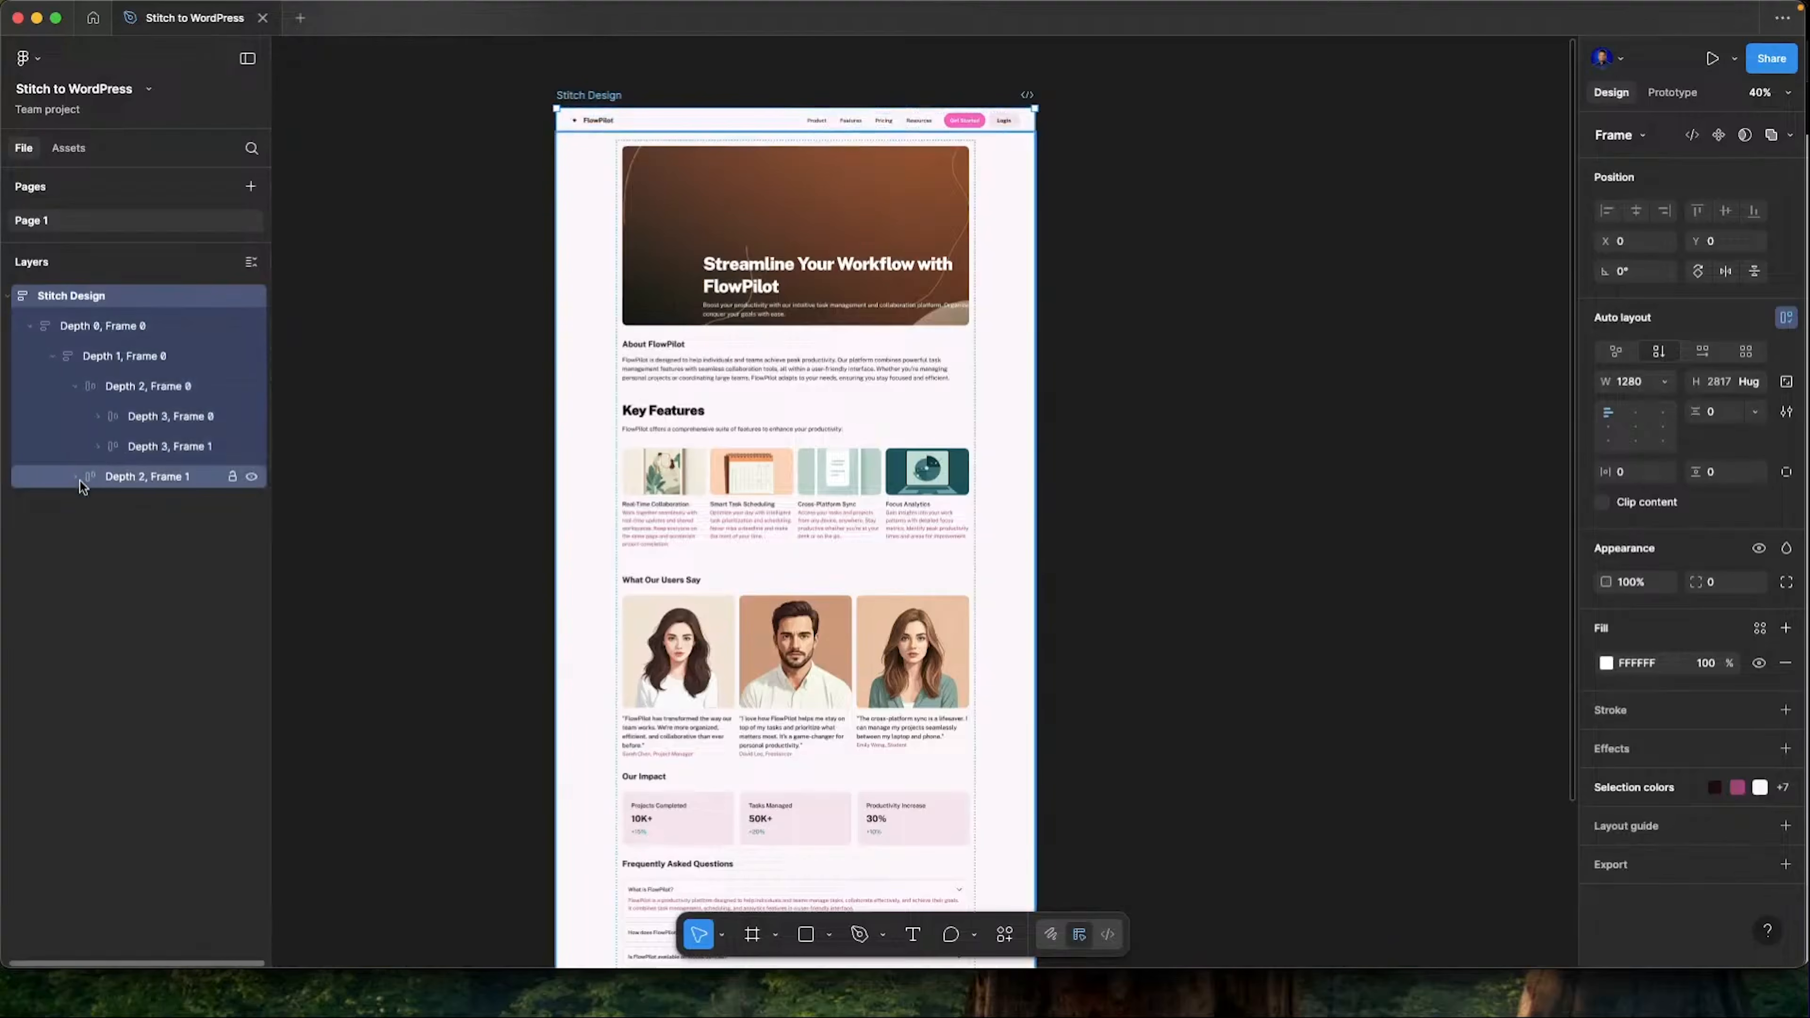
pyautogui.click(75, 476)
pyautogui.click(99, 507)
pyautogui.hscroll(-3, 1111, 454)
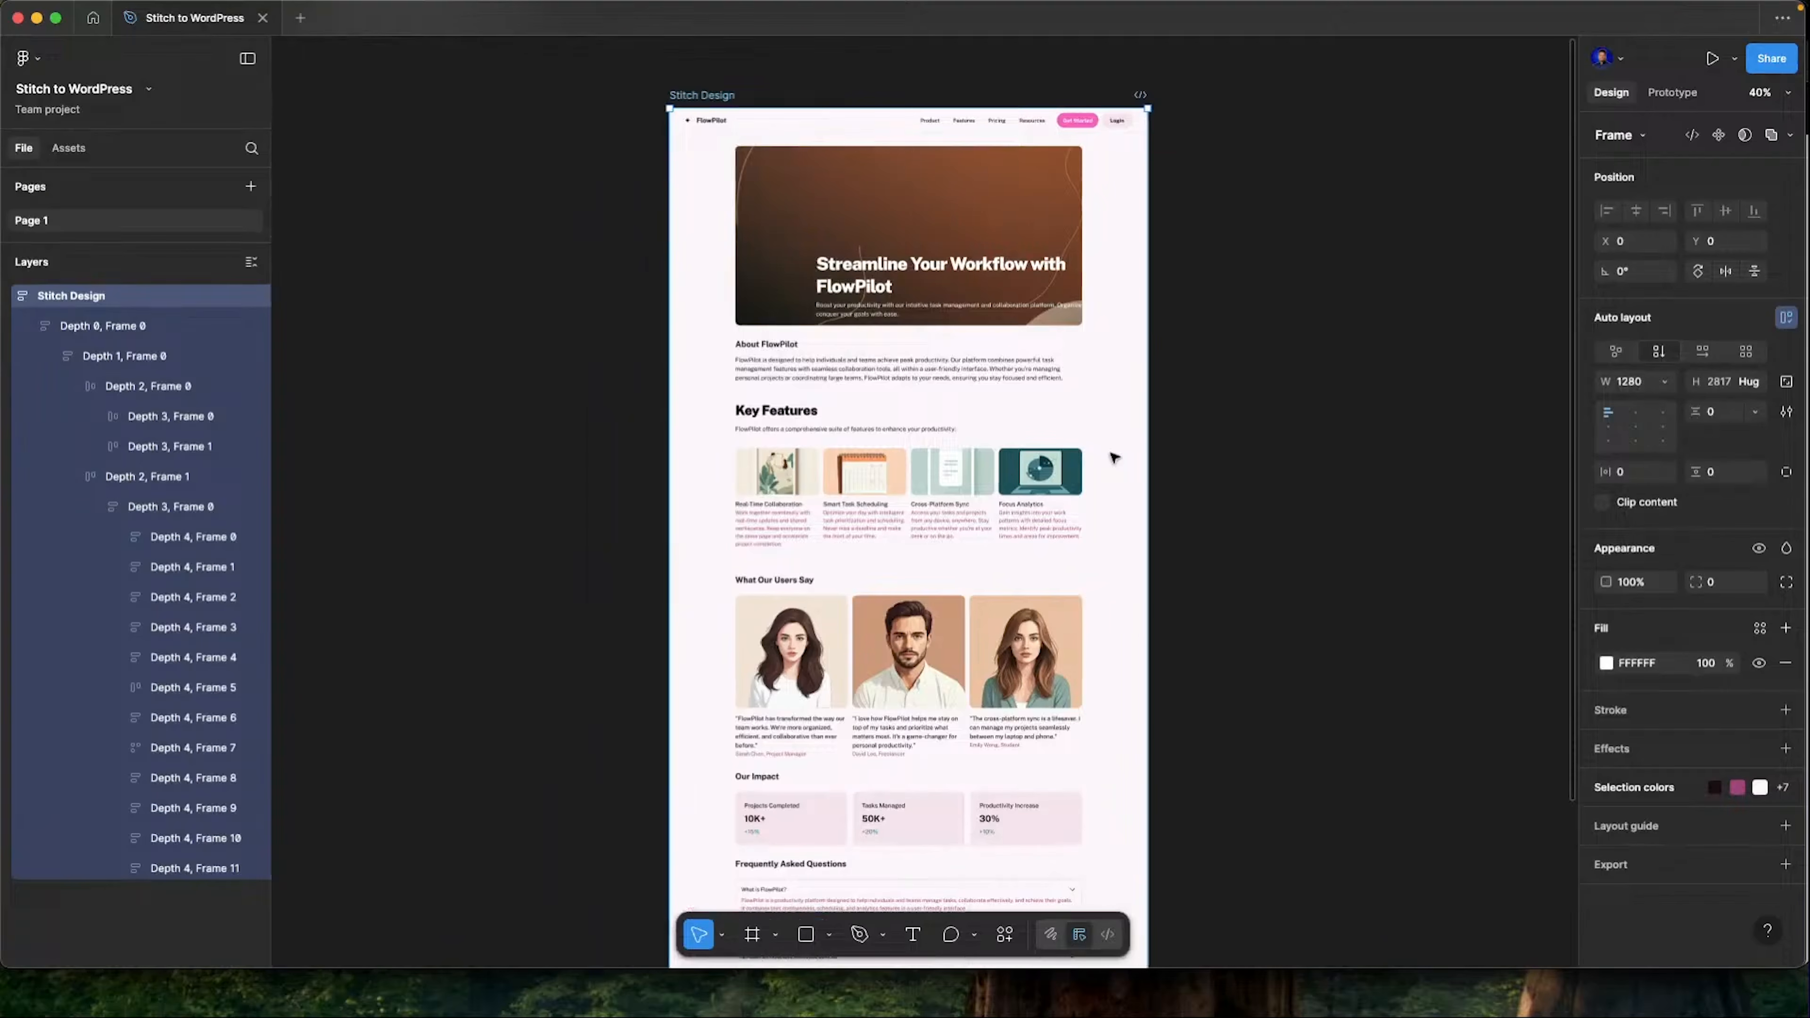
pyautogui.scroll(-3, 1269, 379)
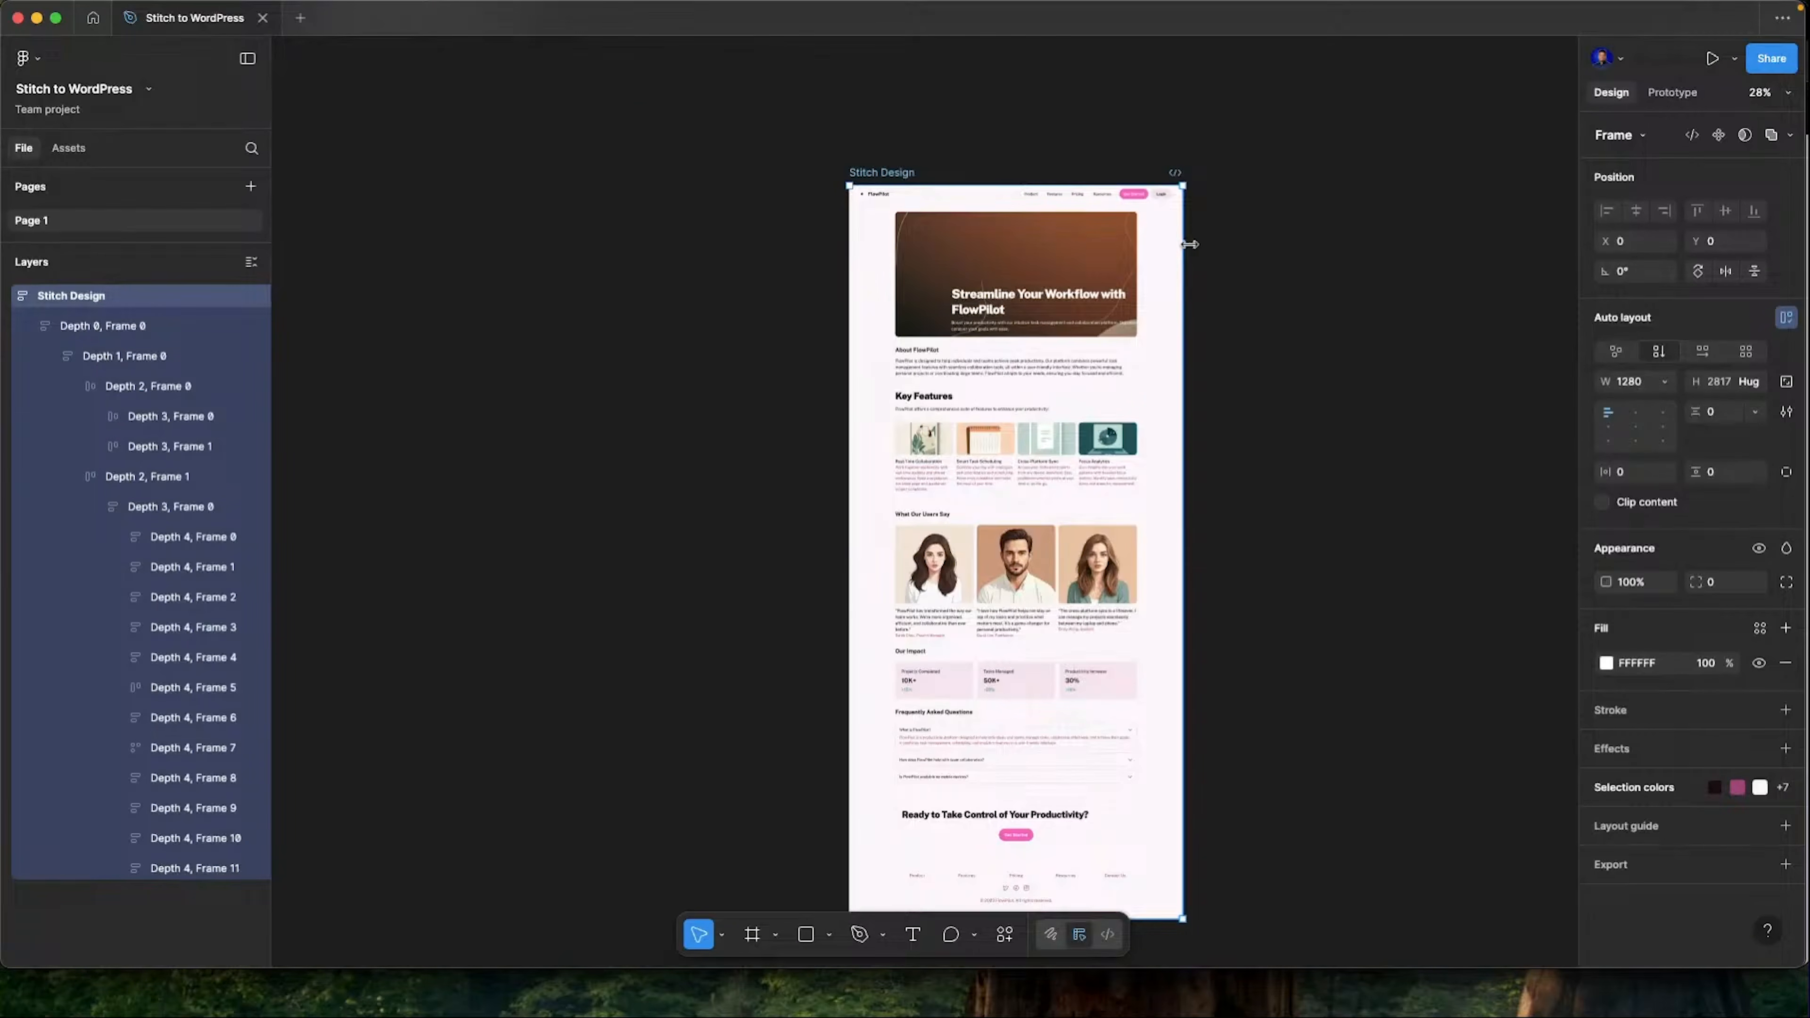
pyautogui.scroll(5, 1033, 327)
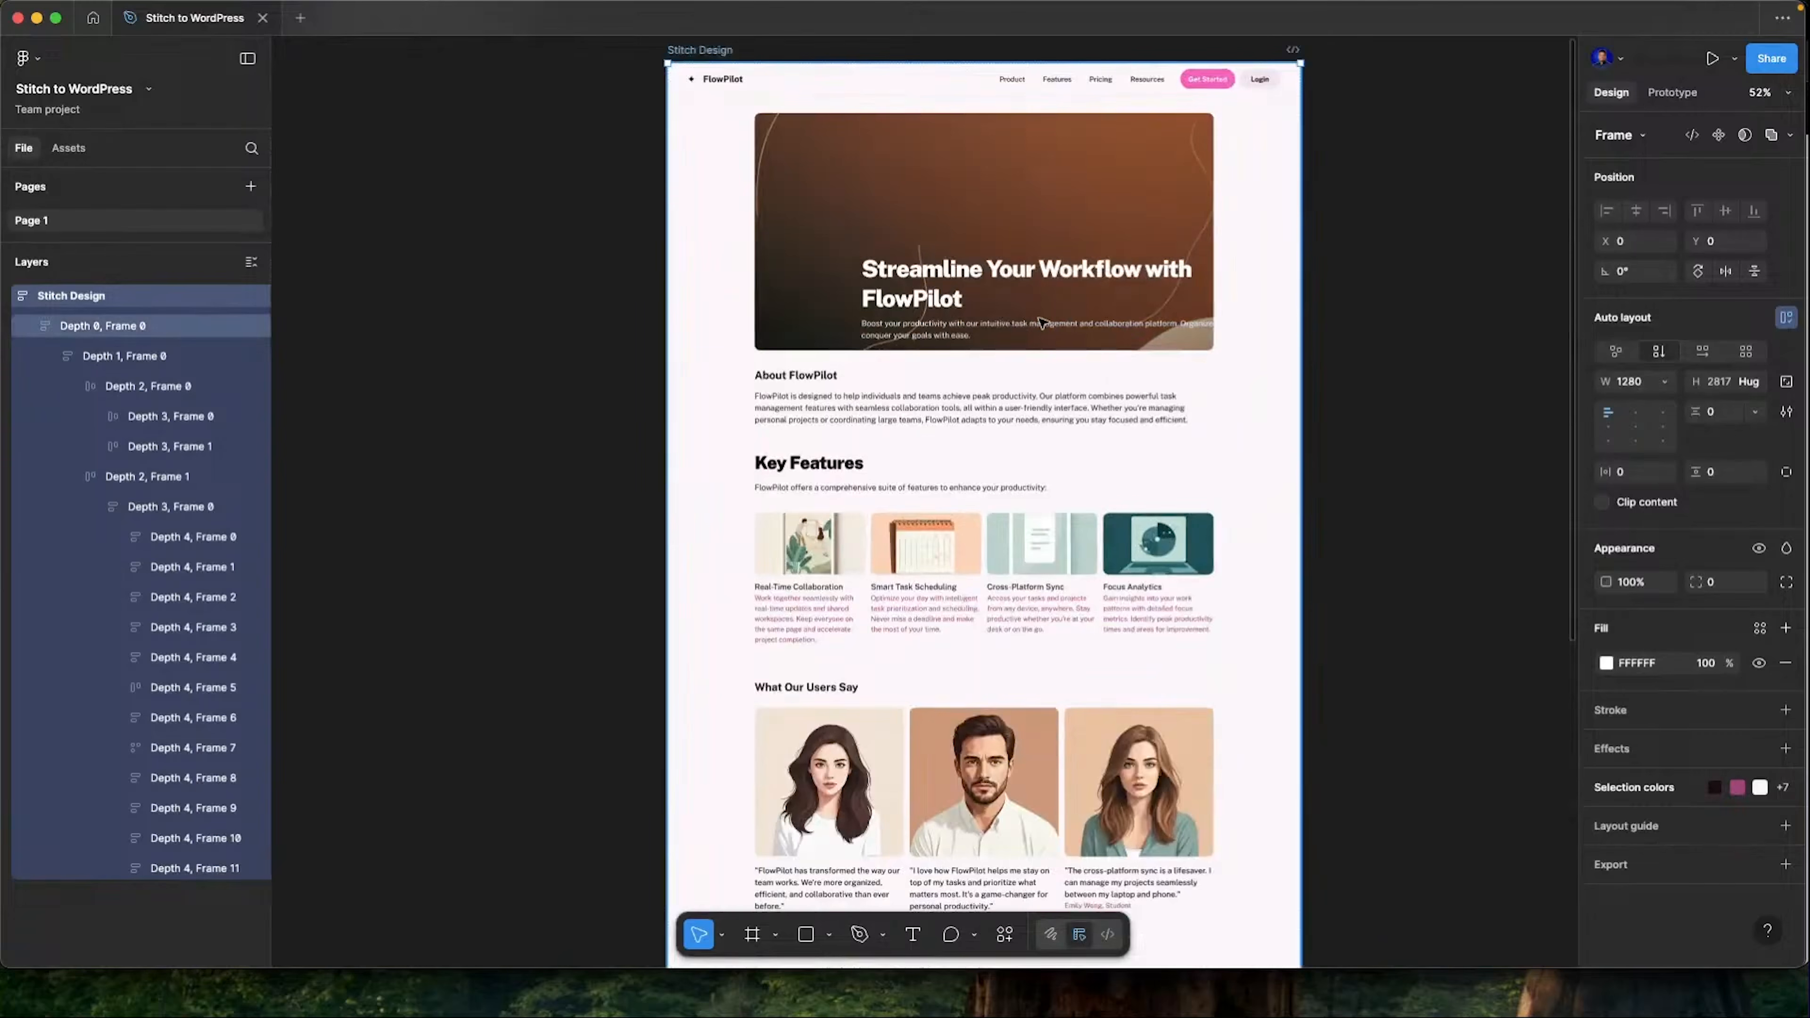
# Drill into the hero section and select its background image frame, Depth 6, Frame 0, which contains the text and button
pyautogui.doubleClick(935, 276)
pyautogui.doubleClick(936, 276)
pyautogui.doubleClick(951, 297)
pyautogui.doubleClick(951, 296)
pyautogui.doubleClick(951, 297)
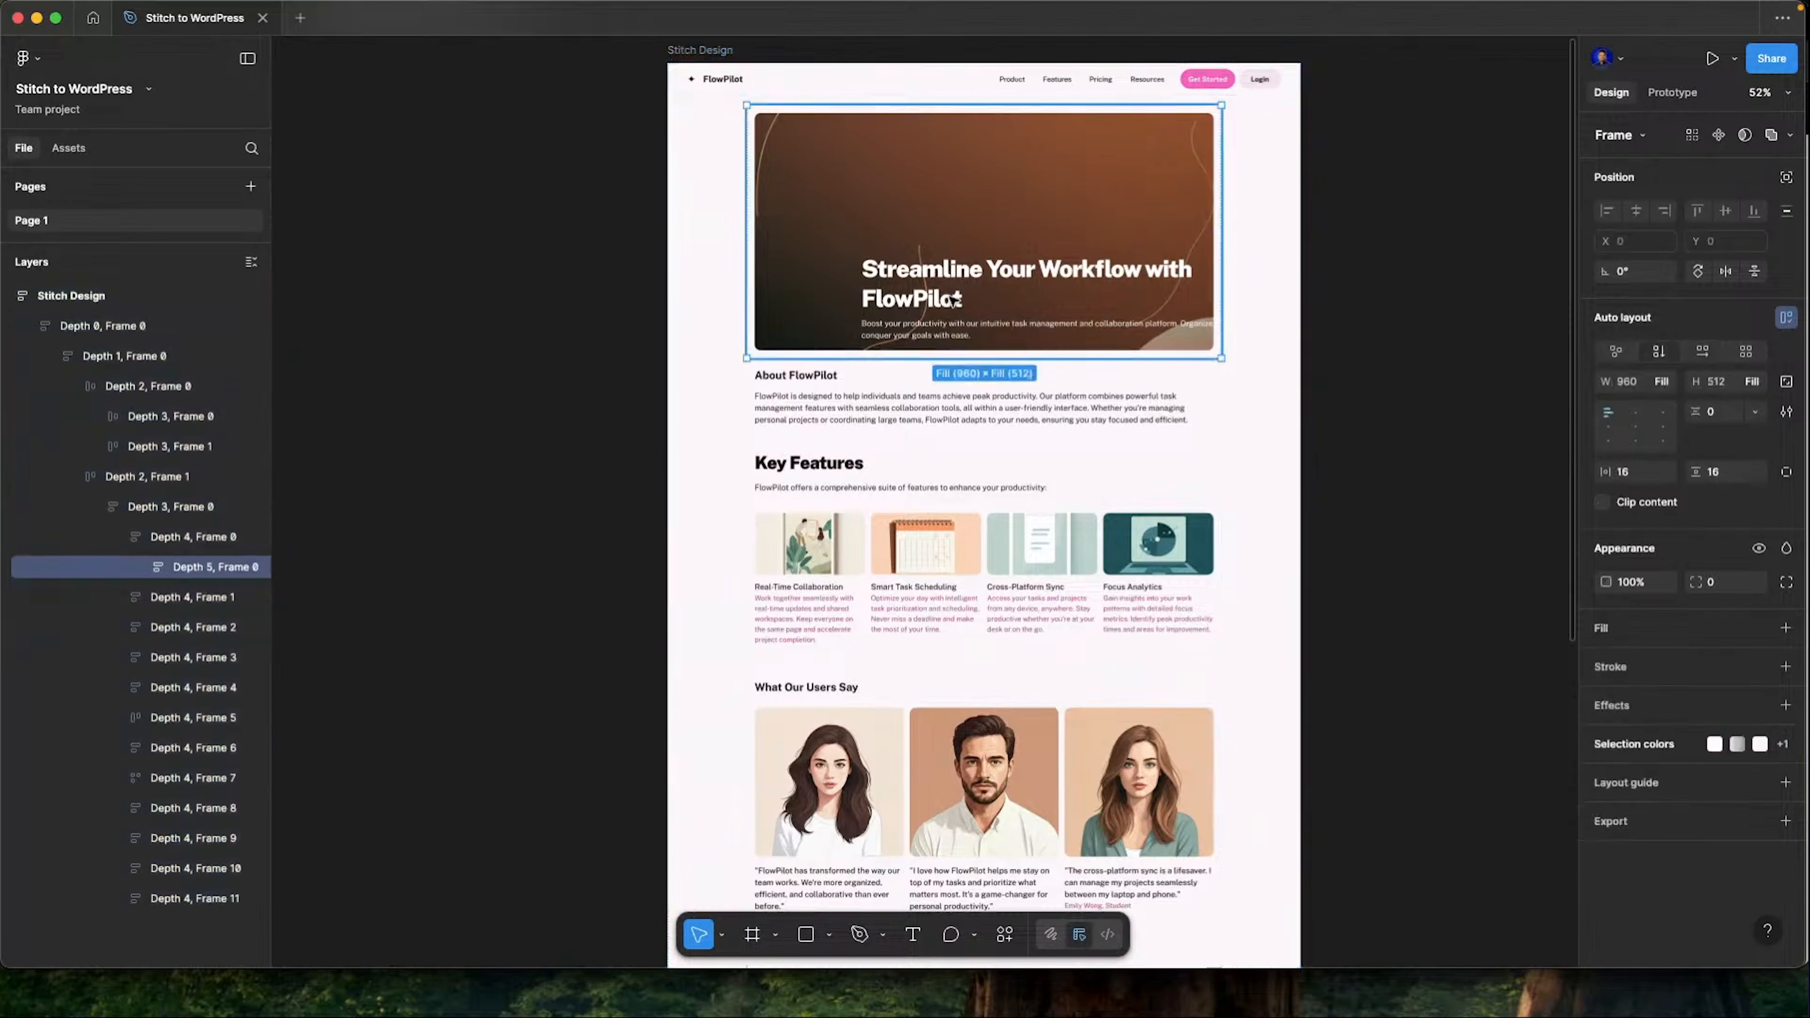
pyautogui.doubleClick(955, 299)
pyautogui.doubleClick(955, 299)
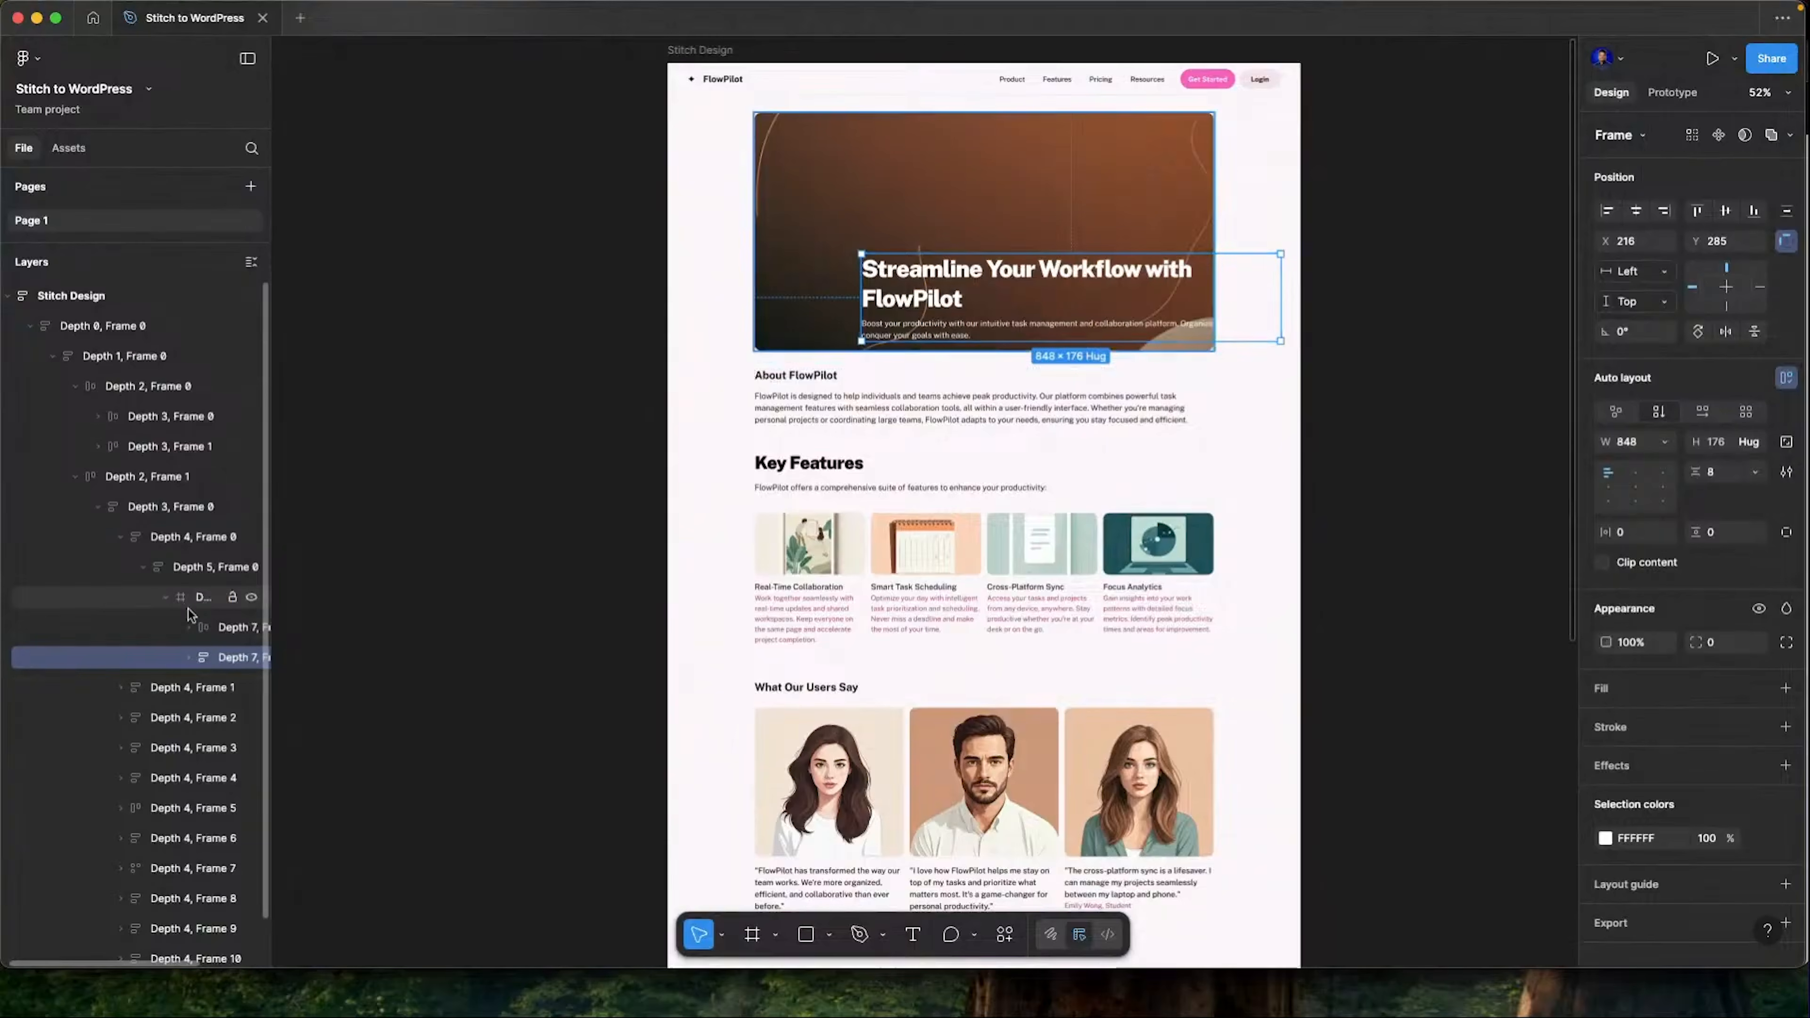
pyautogui.click(189, 606)
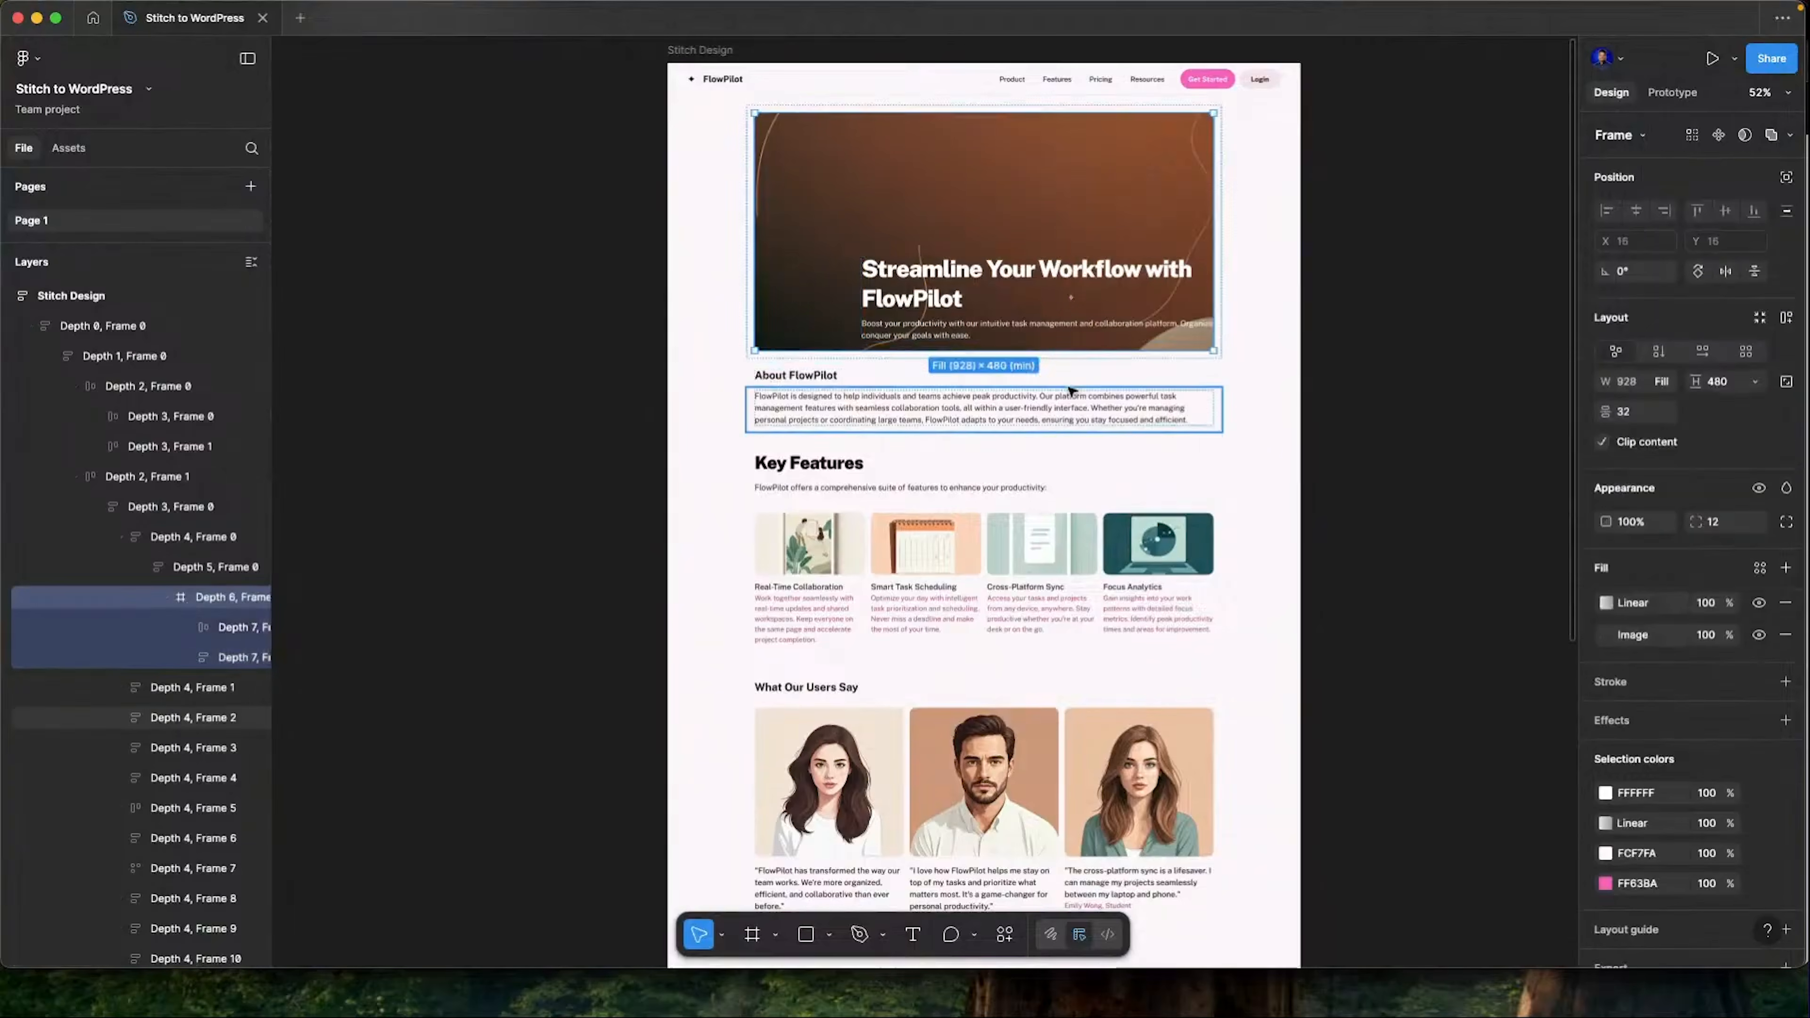
pyautogui.scroll(3, 436, 612)
pyautogui.hscroll(5, 150, 606)
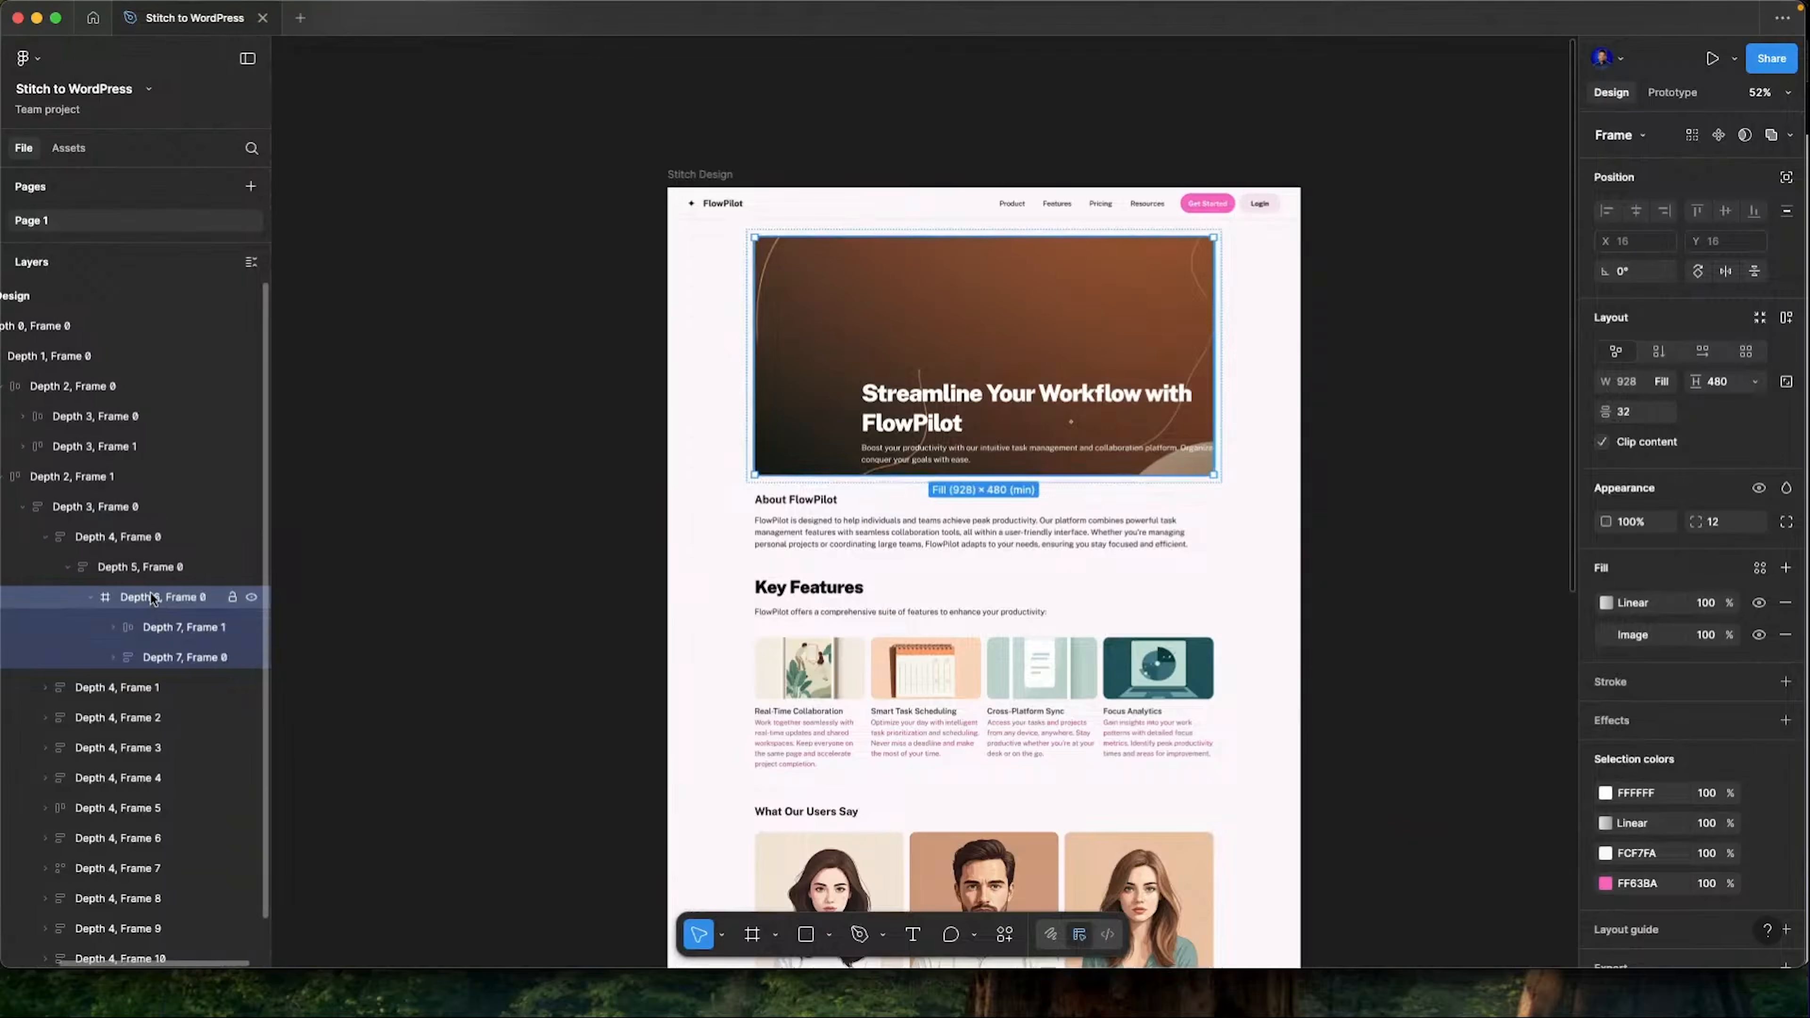
pyautogui.hscroll(-5, 152, 598)
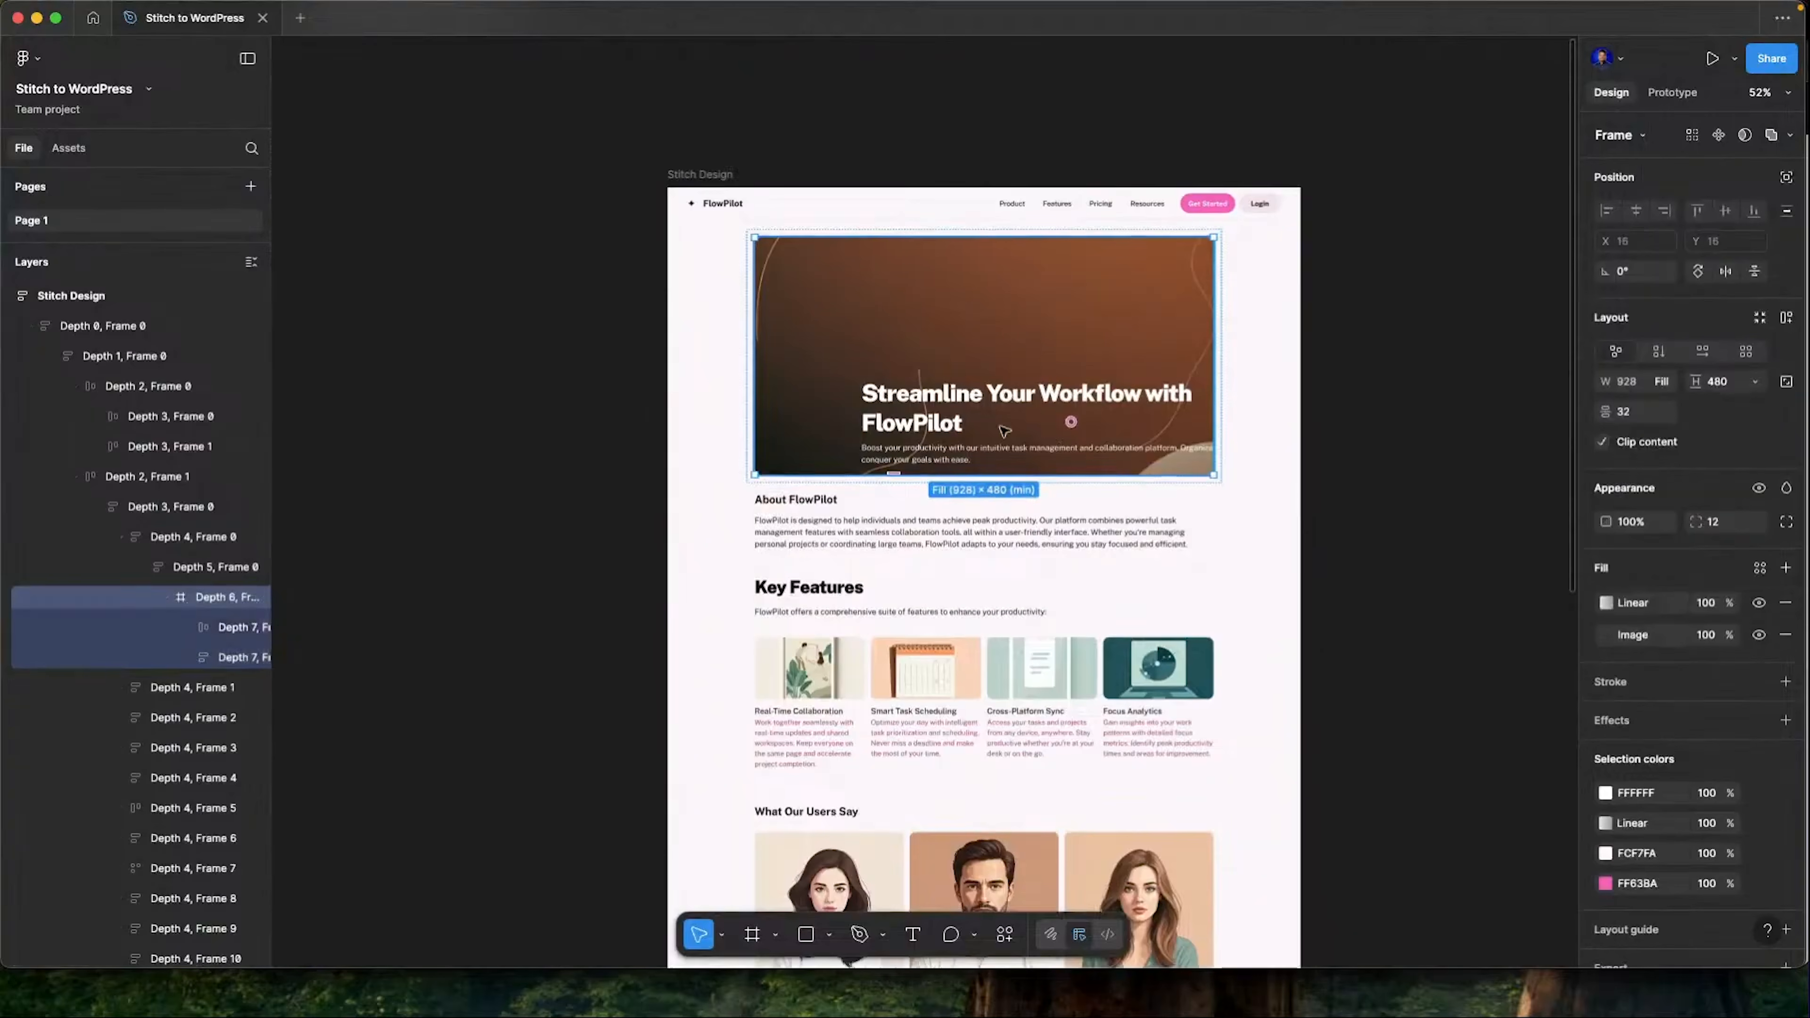
pyautogui.hscroll(5, 150, 606)
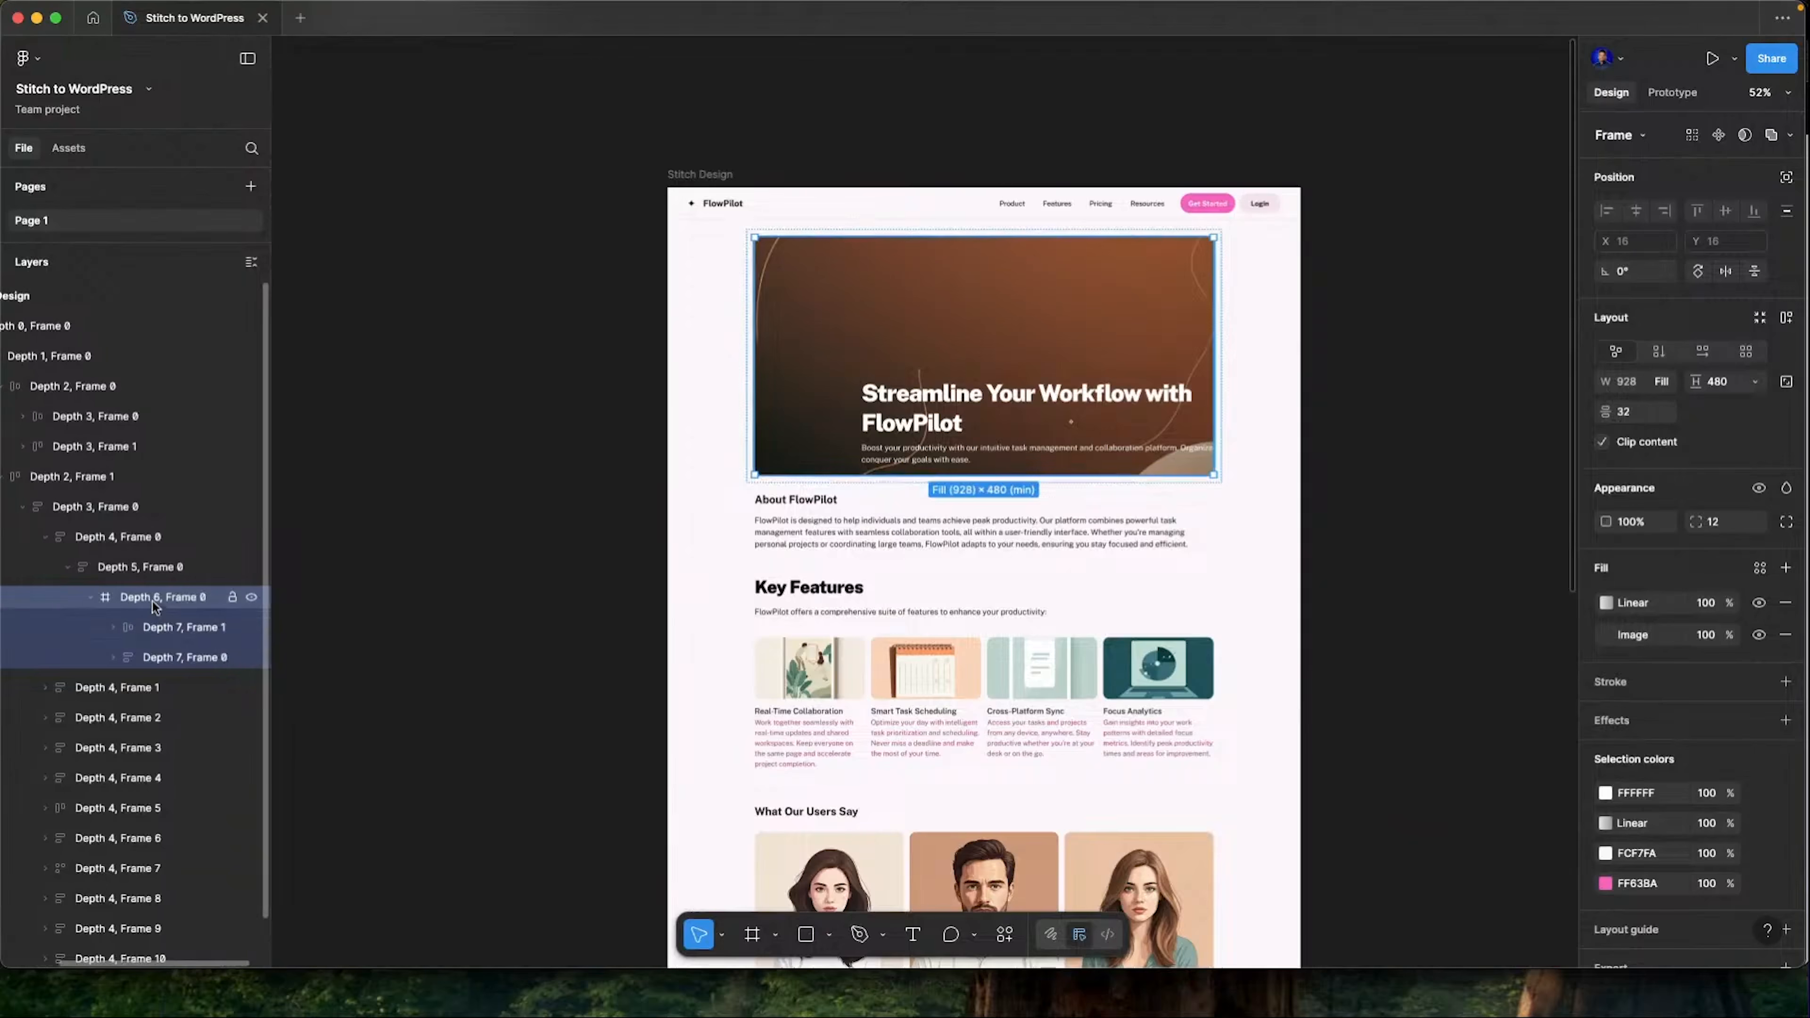
# Add auto layout to the hero frame, align its content bottom left, and set horizontal and vertical padding to 50
pyautogui.click(1786, 317)
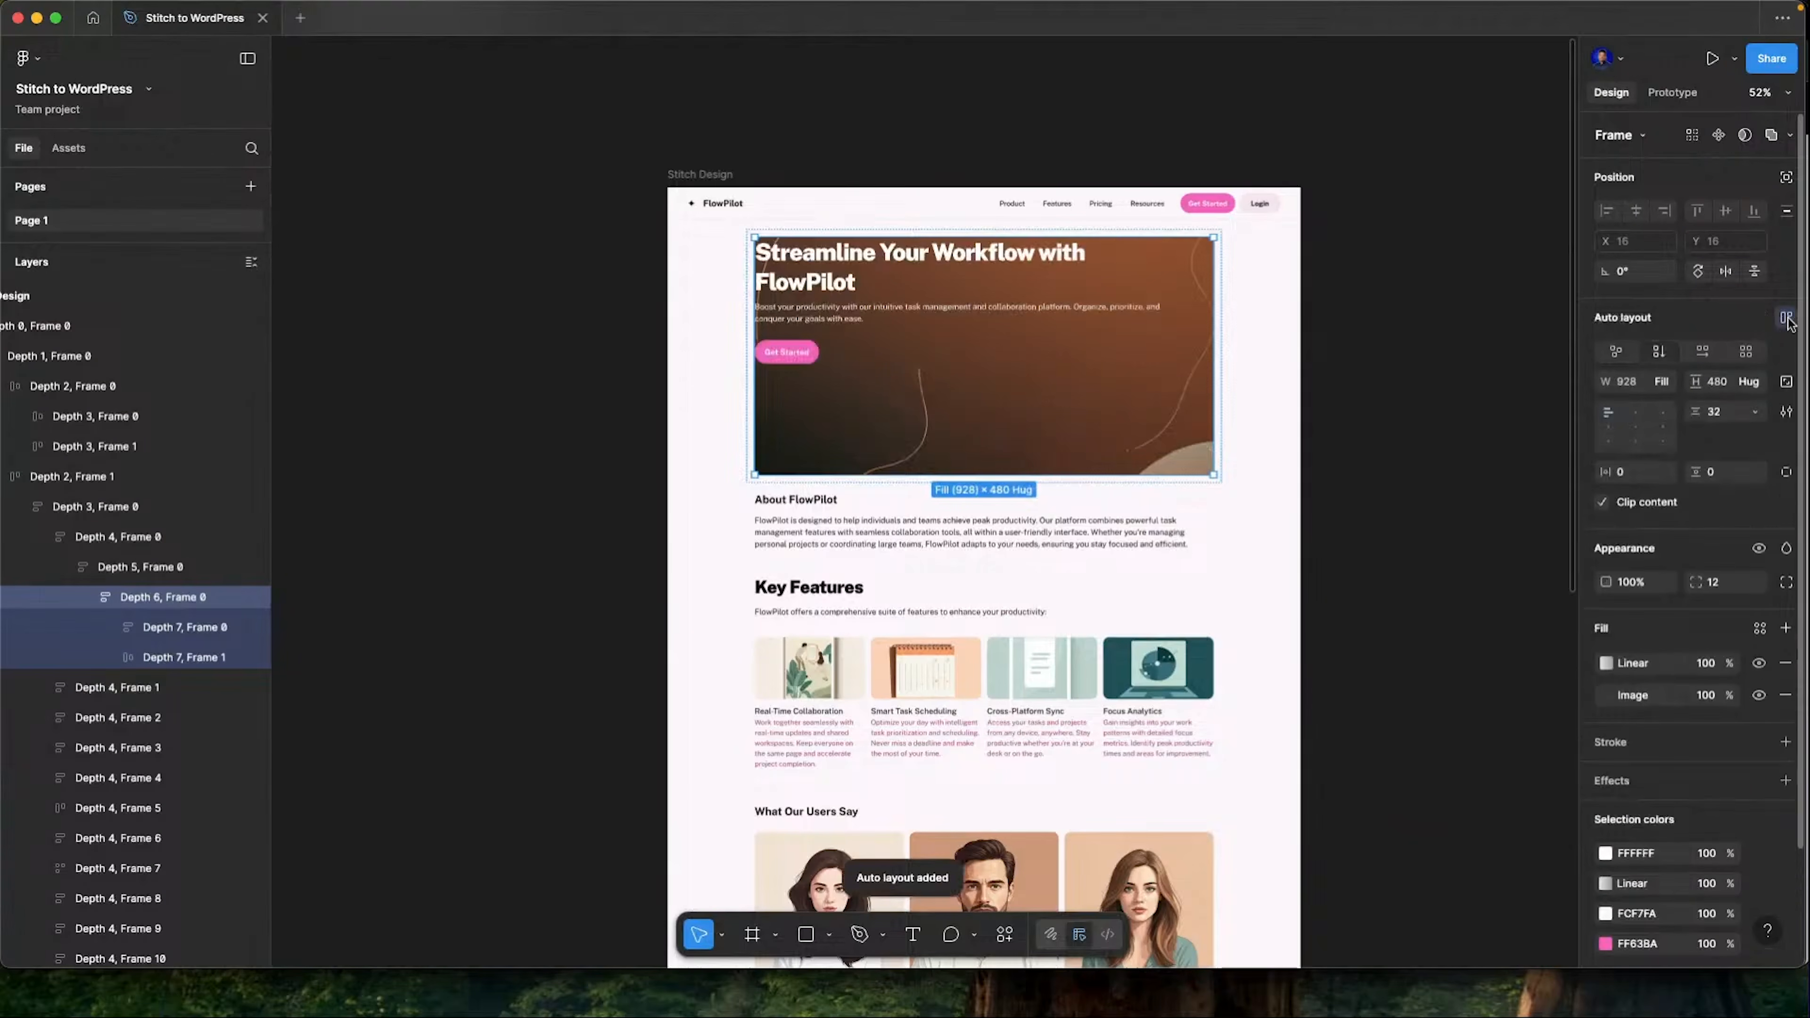
pyautogui.click(1610, 441)
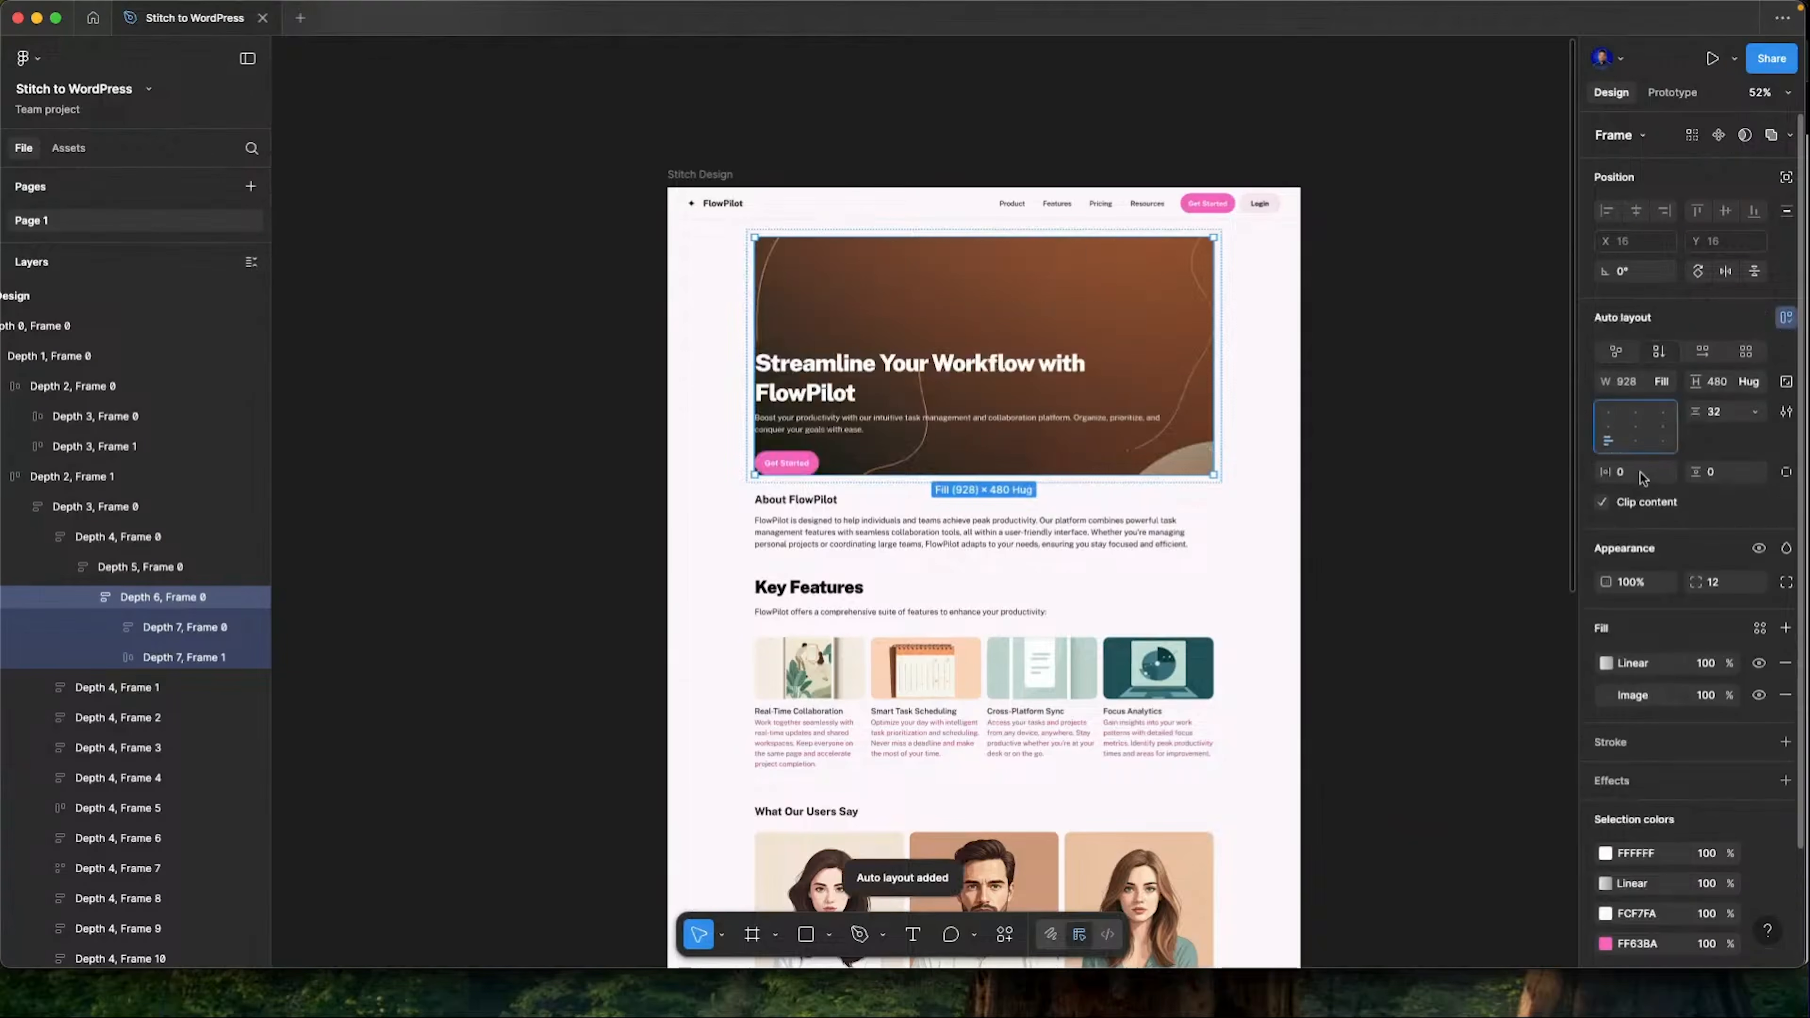
pyautogui.write('50')
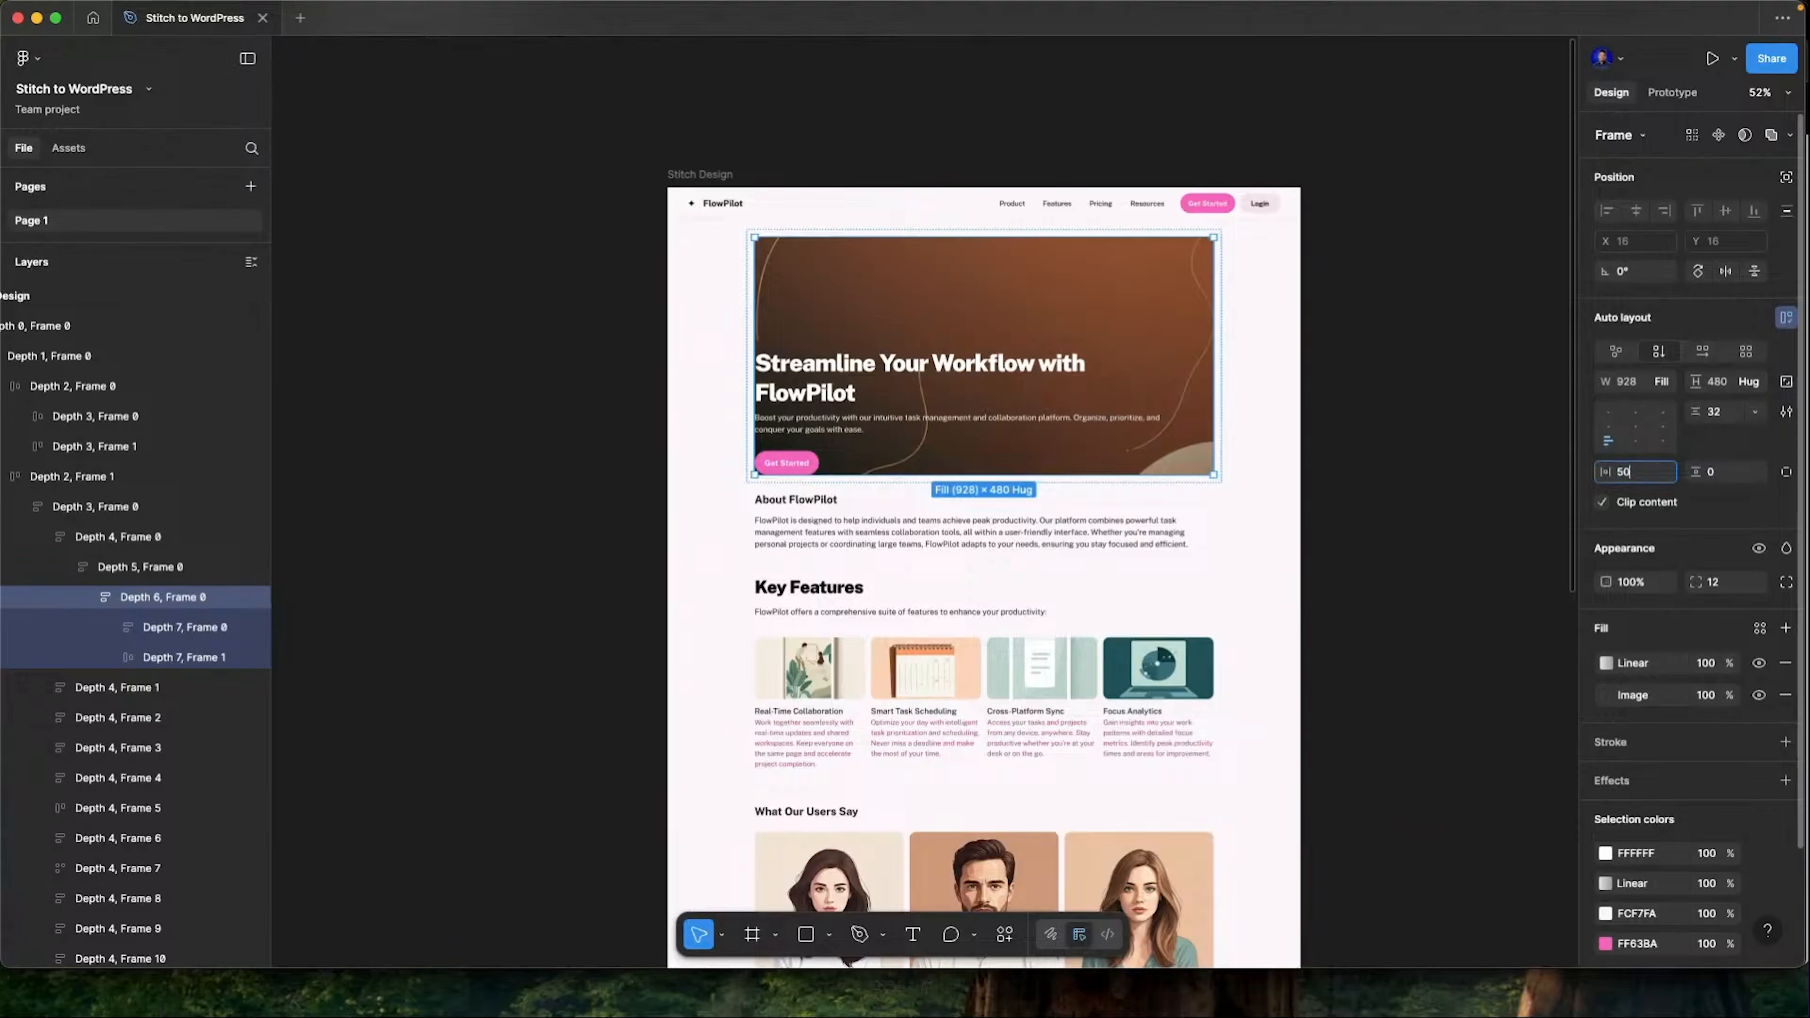
pyautogui.press('Tab')
pyautogui.write('50')
pyautogui.press('Return')
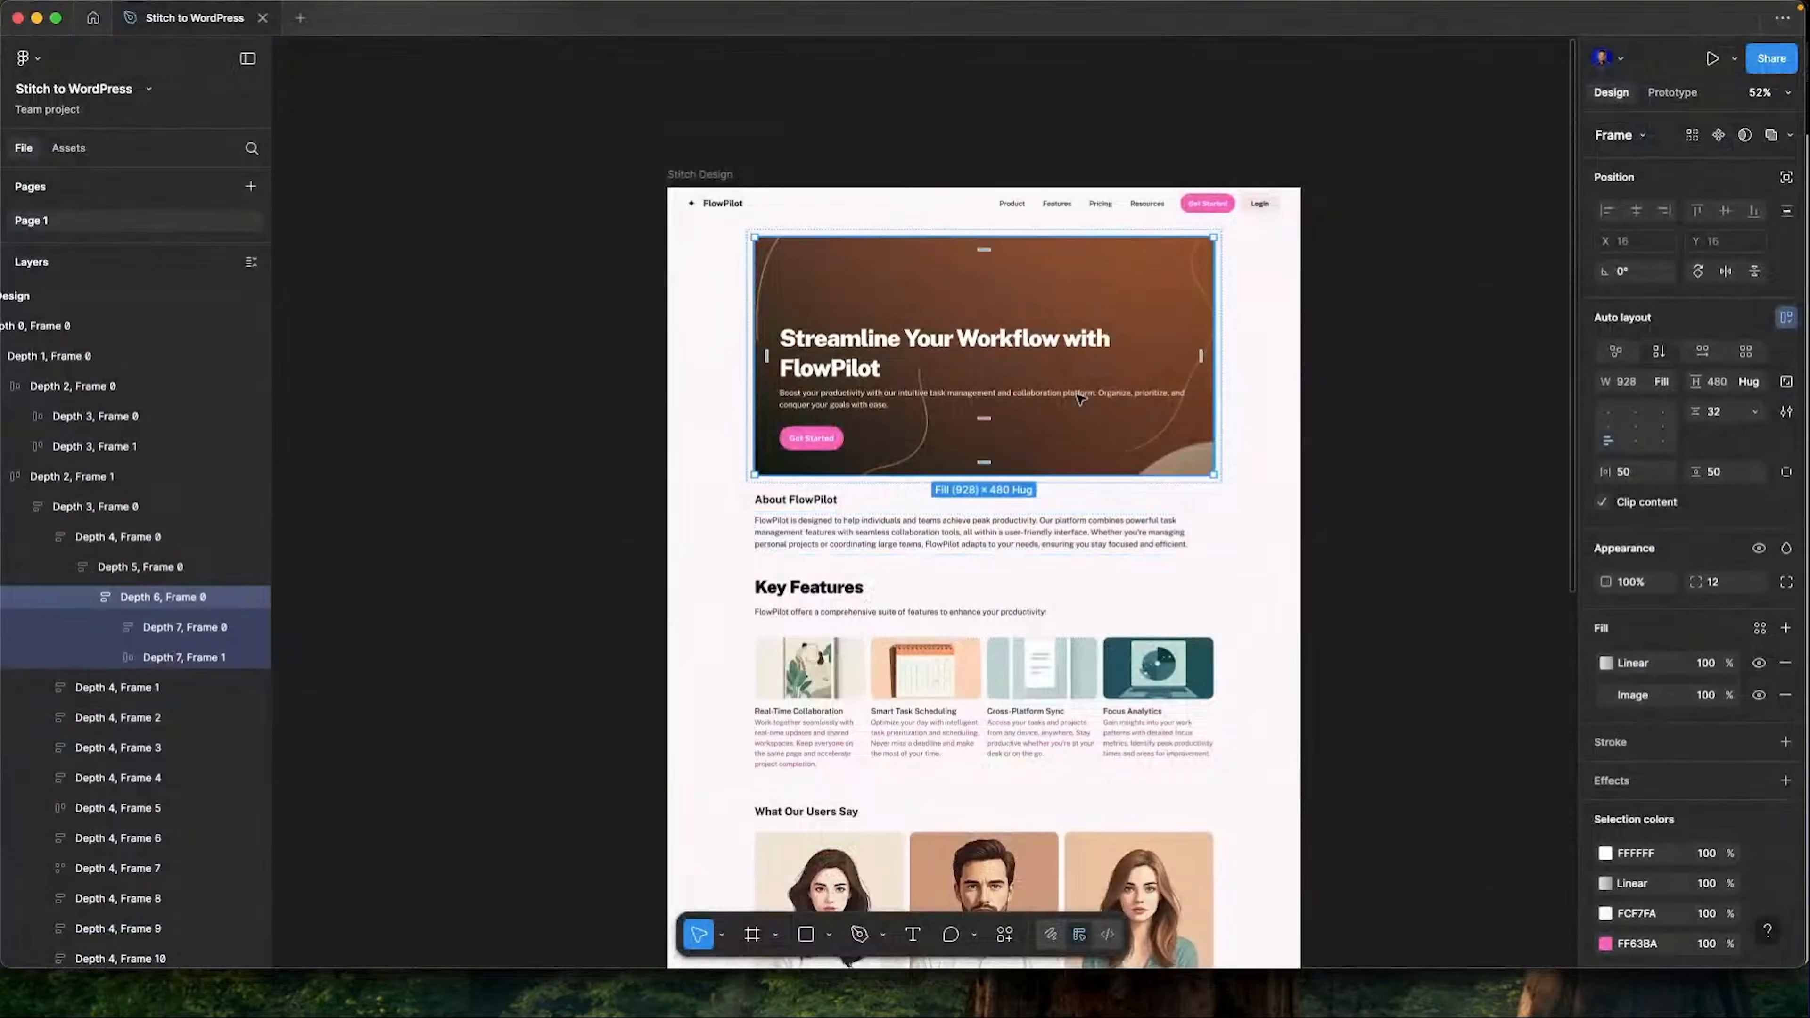
# Remove the redundant wrapper frames around the "Ready to Take Control of Your Productivity?" heading in the call-to-action section
pyautogui.scroll(-5, 1033, 404)
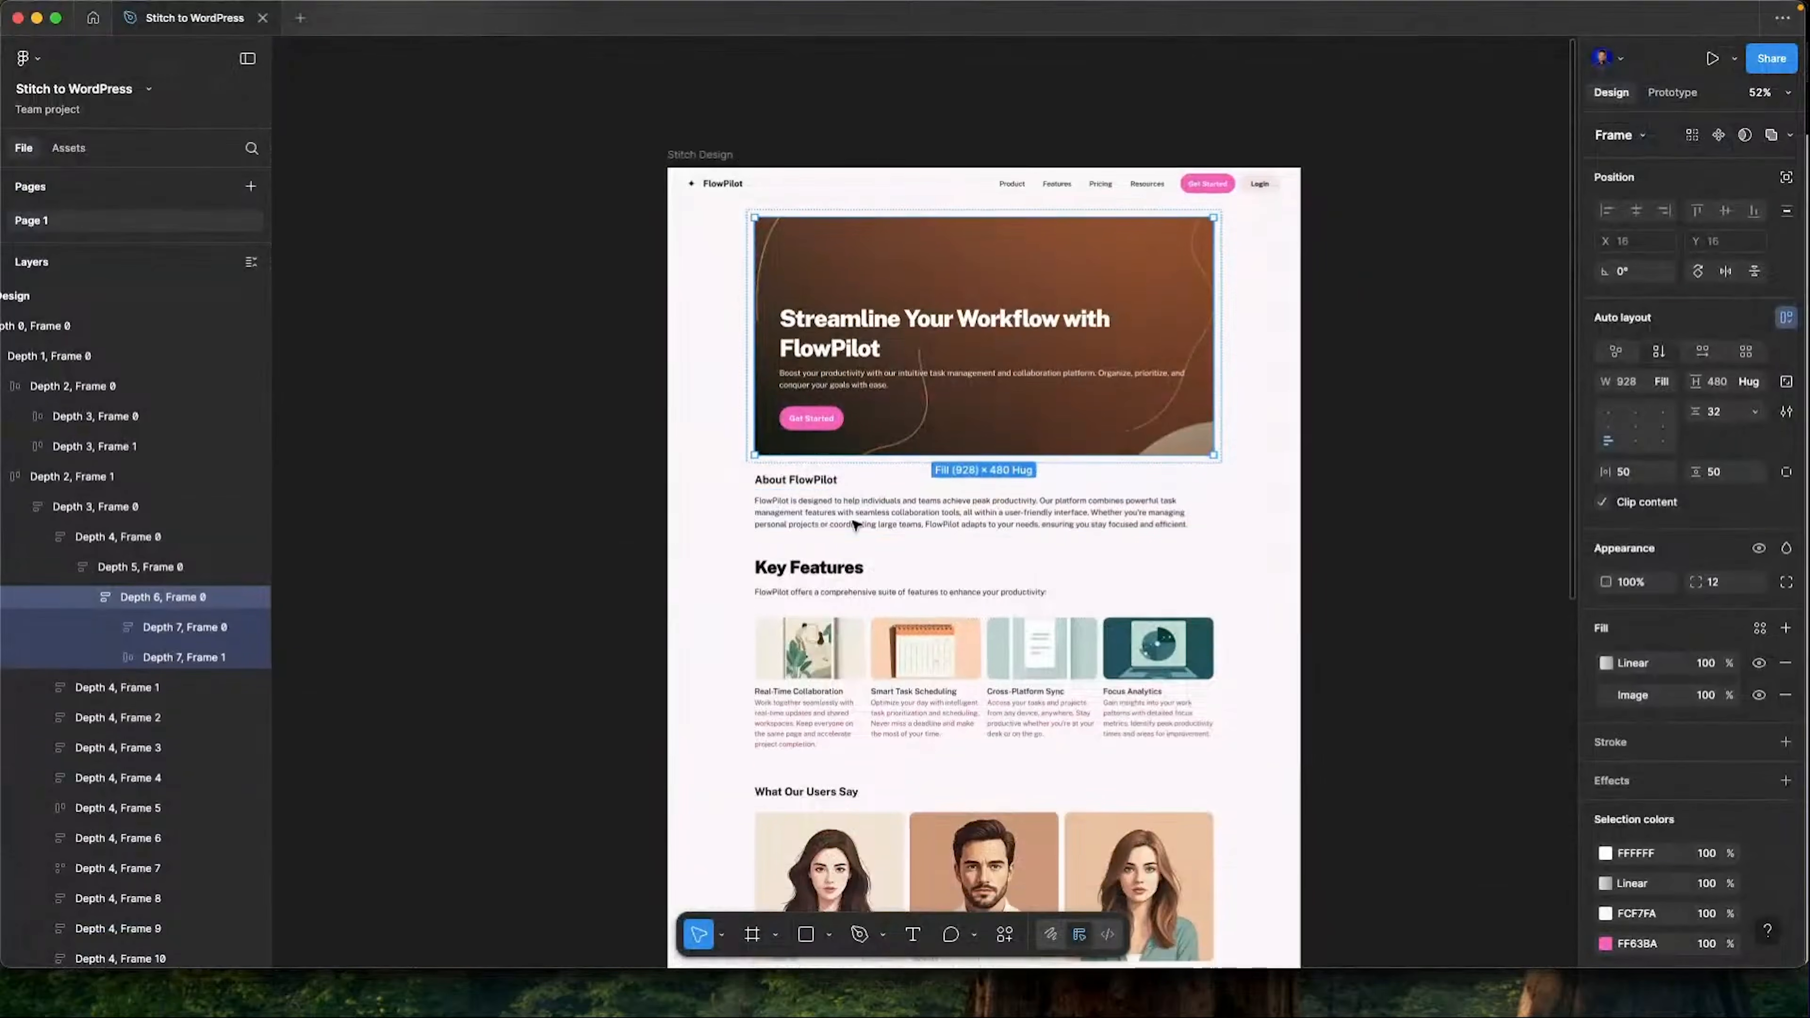
pyautogui.scroll(-12, 896, 262)
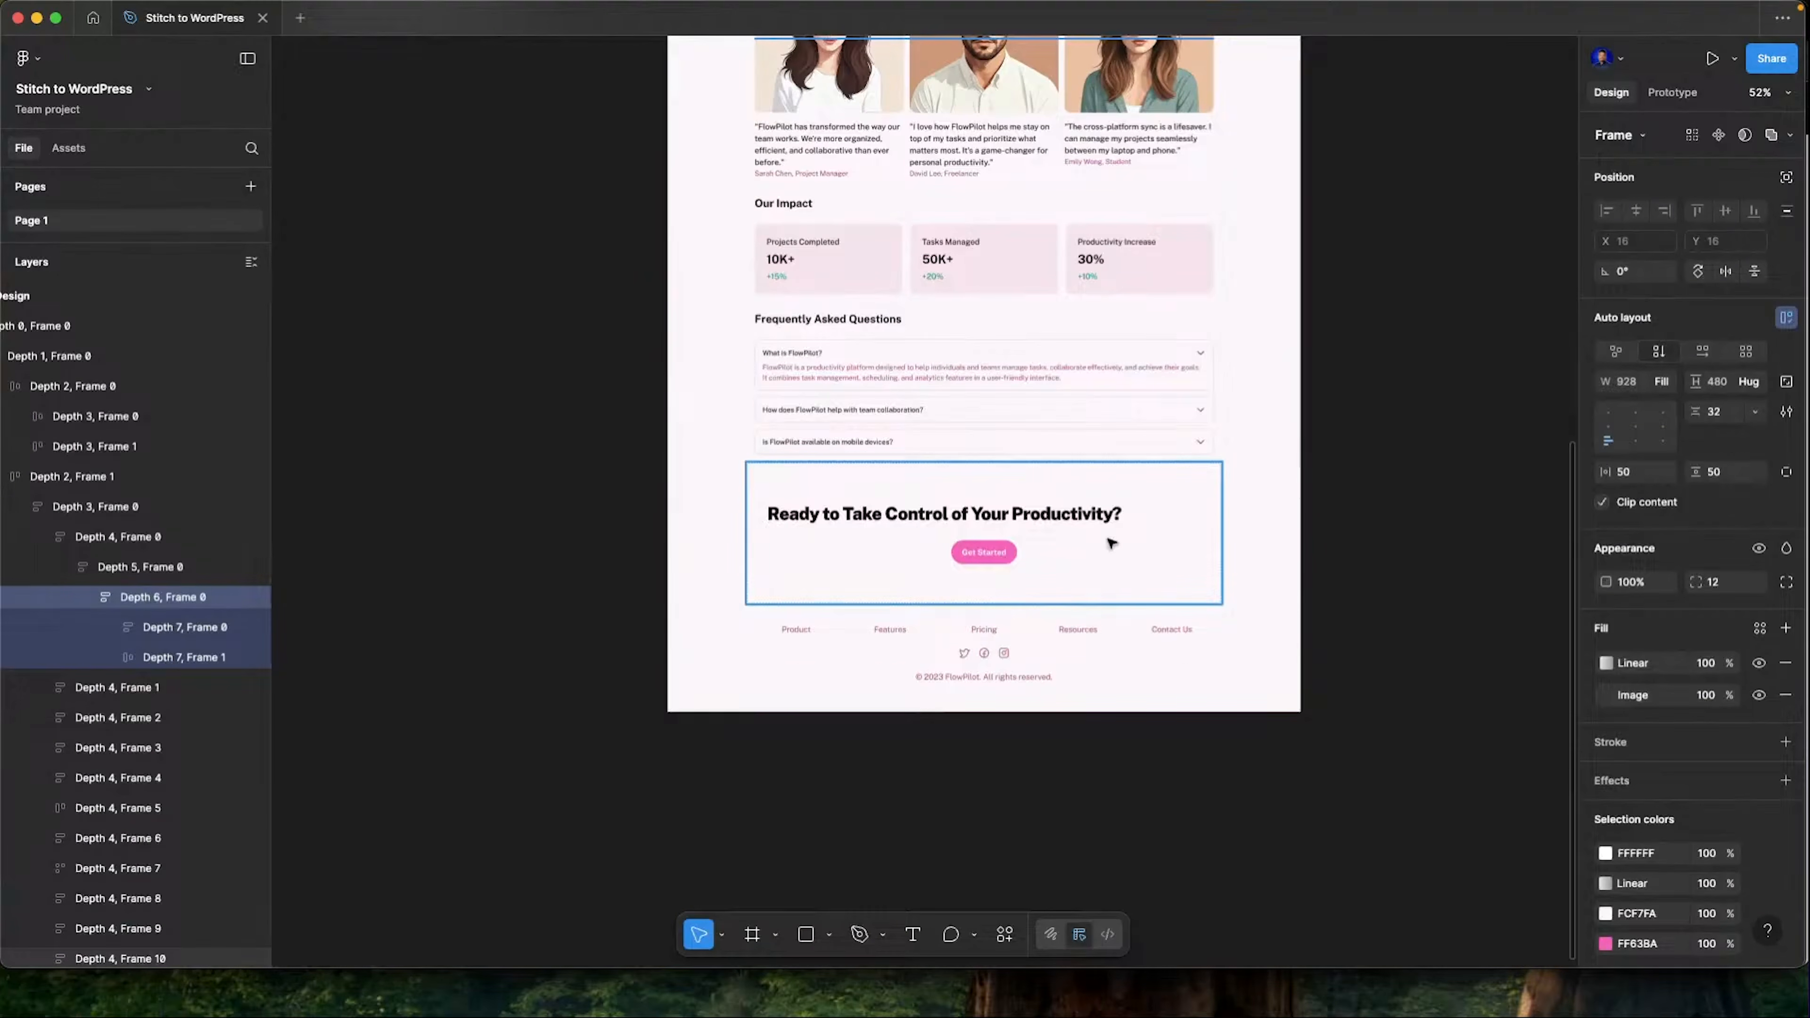
pyautogui.keyDown('super'); pyautogui.click(1079, 519); pyautogui.keyUp('super')
pyautogui.click(194, 858)
pyautogui.press('super+shift+g')
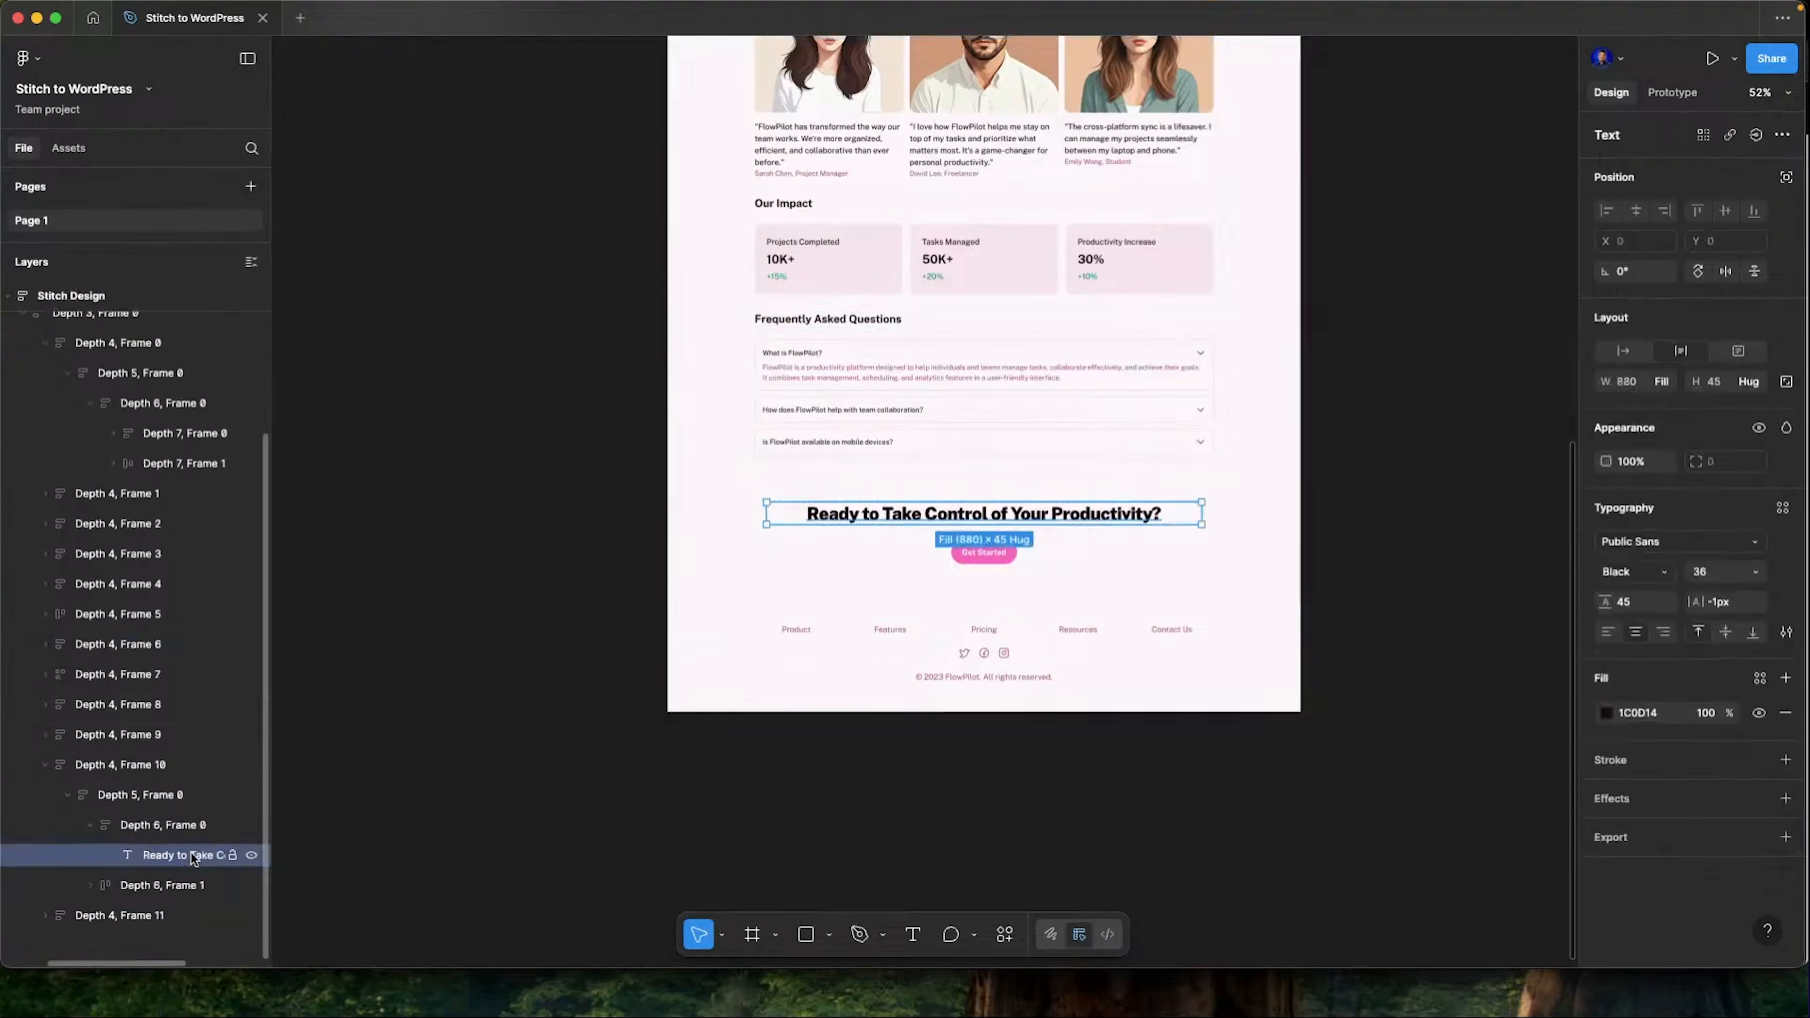
pyautogui.press('super+shift+g')
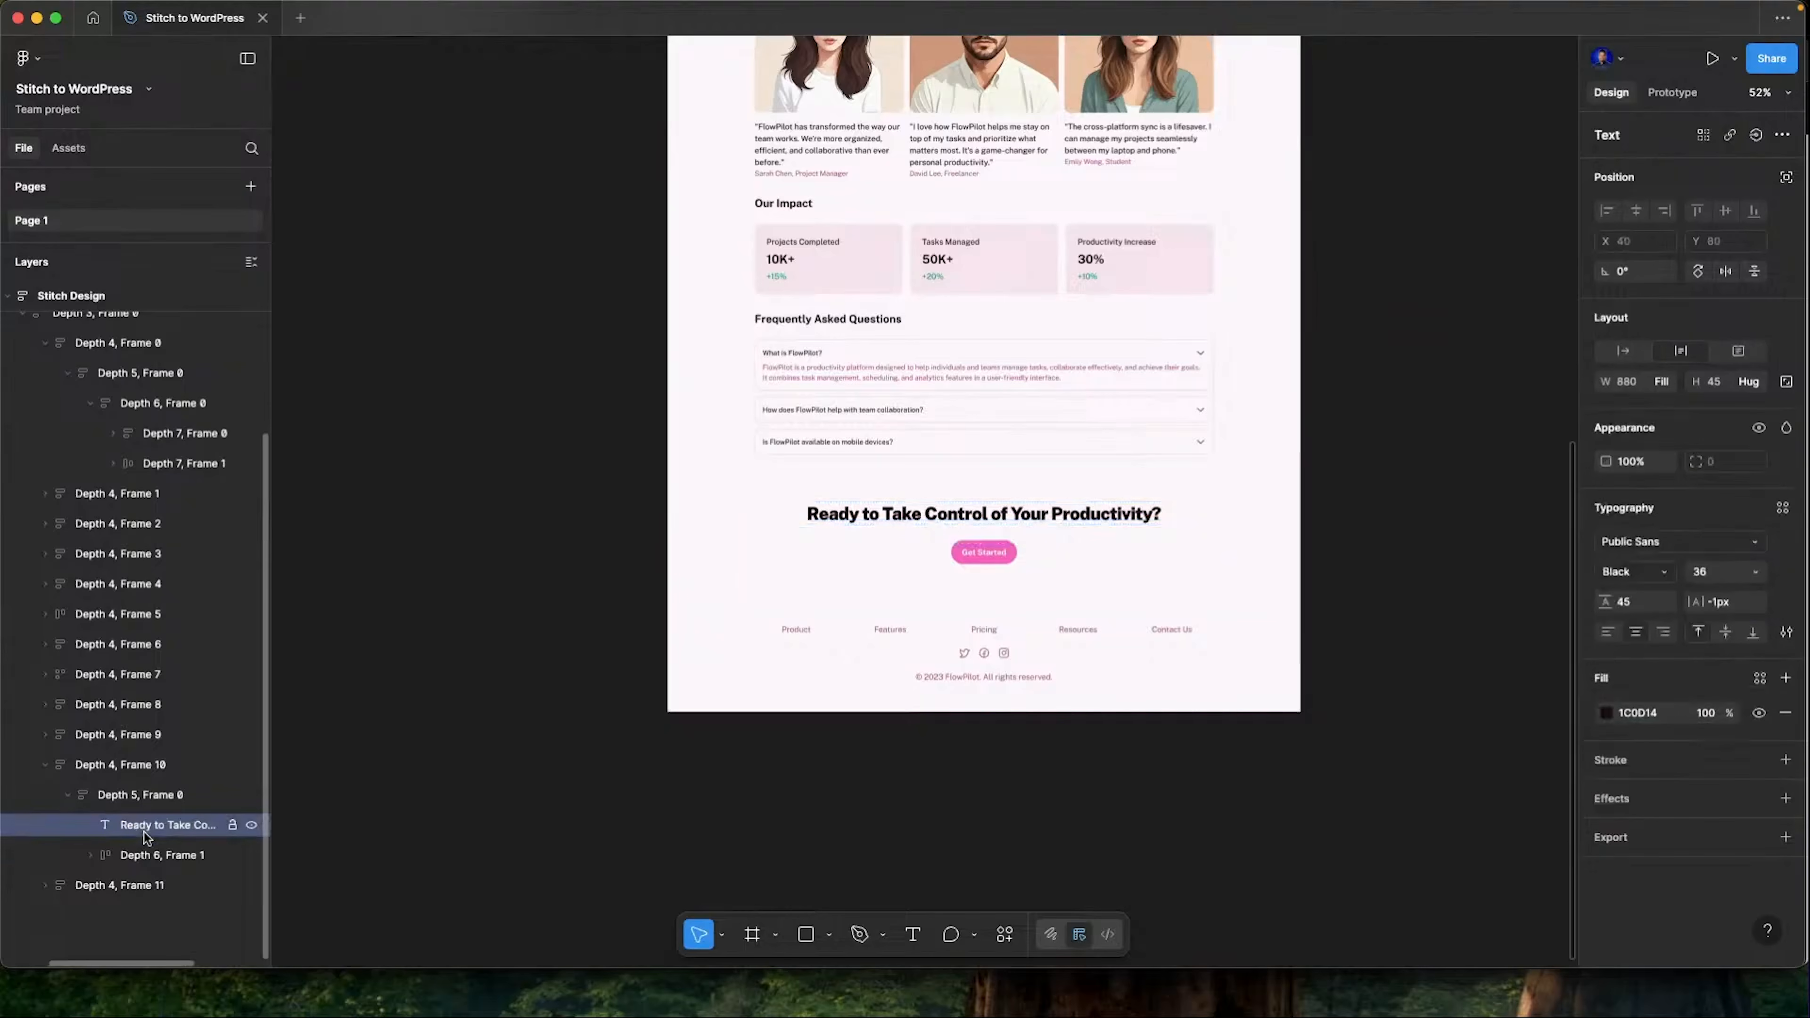
# Inspect the layout settings of the Stitch Design frame, the header frame and the main content frame, Depth 2, Frame 1
pyautogui.scroll(15, 983, 500)
pyautogui.click(700, 69)
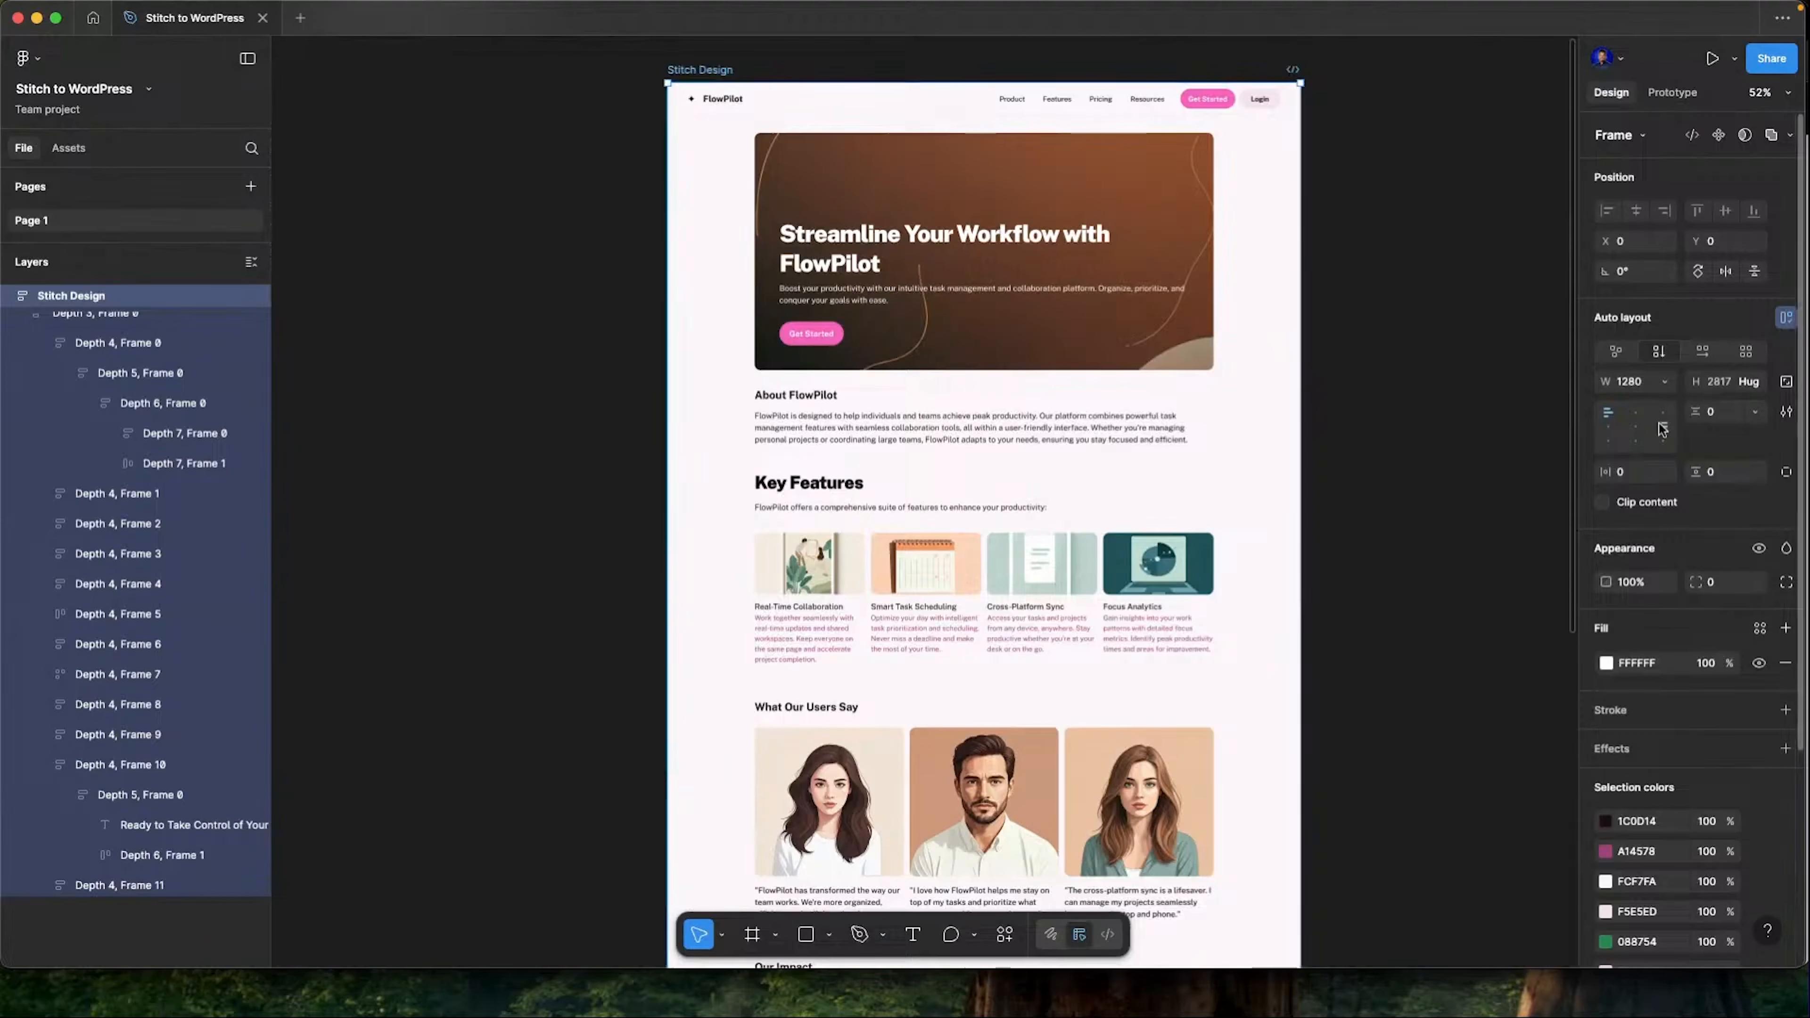
pyautogui.click(84, 357)
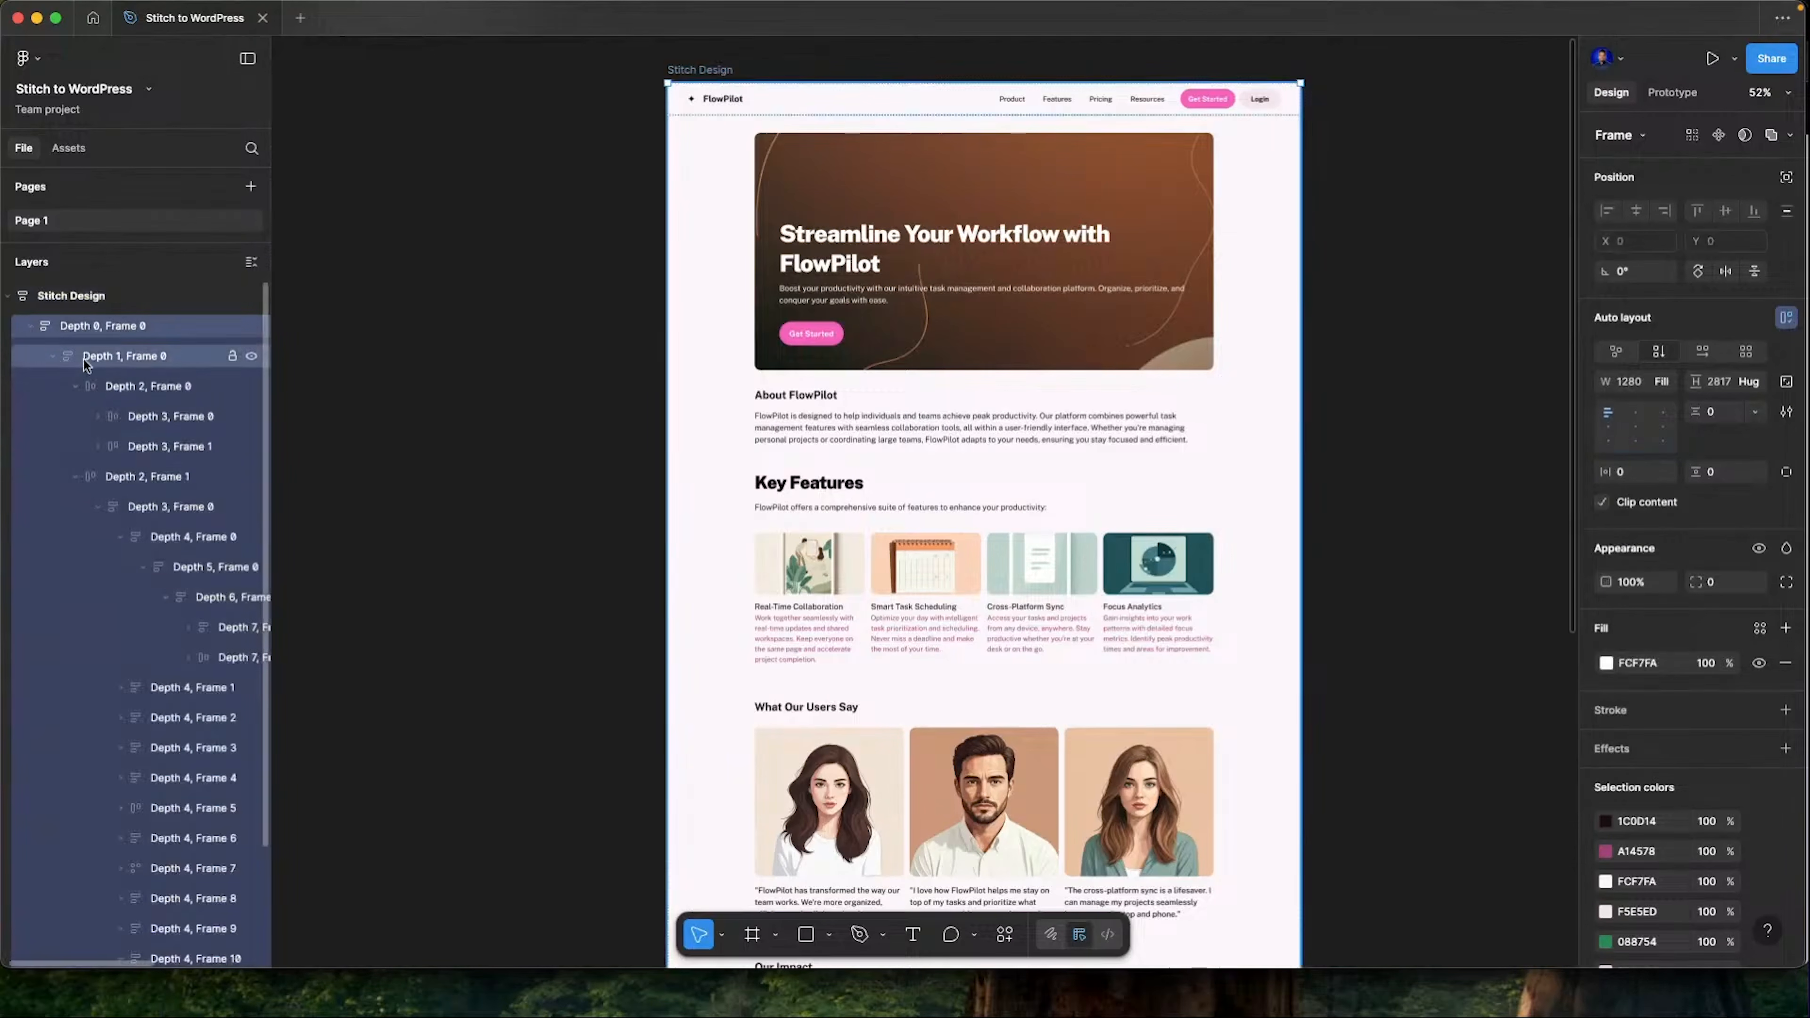
pyautogui.click(133, 391)
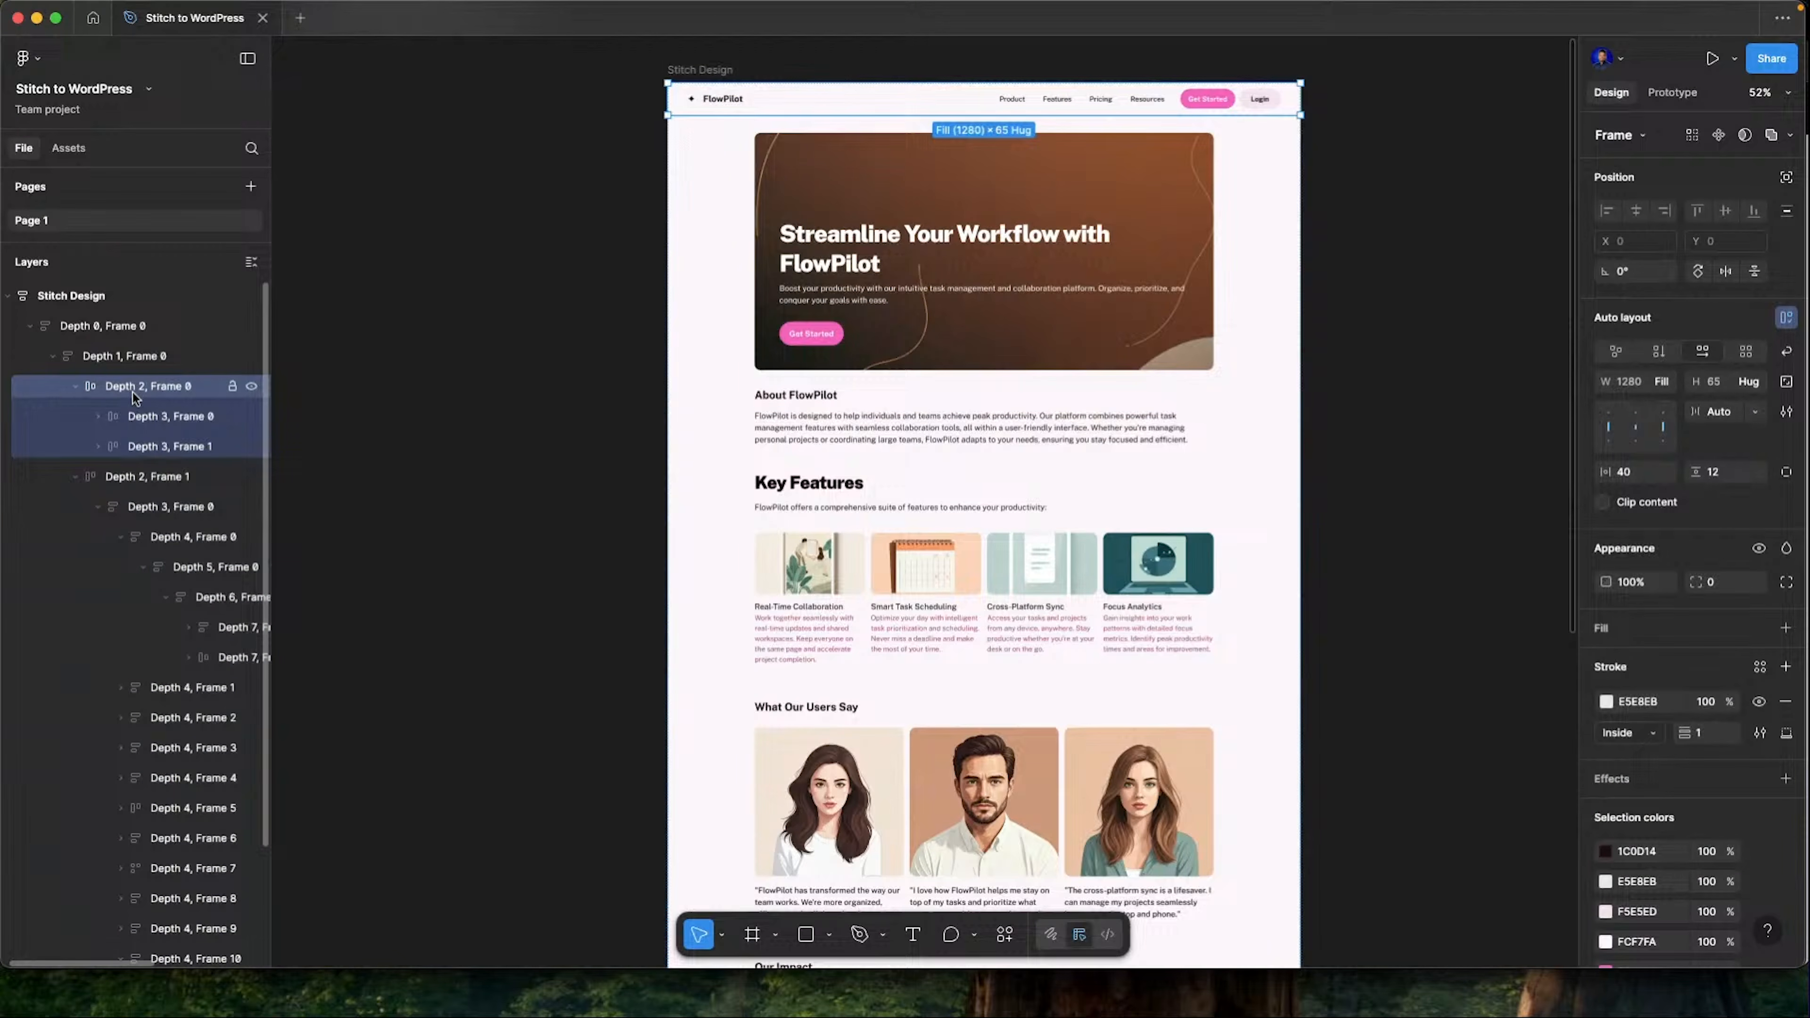
pyautogui.click(144, 478)
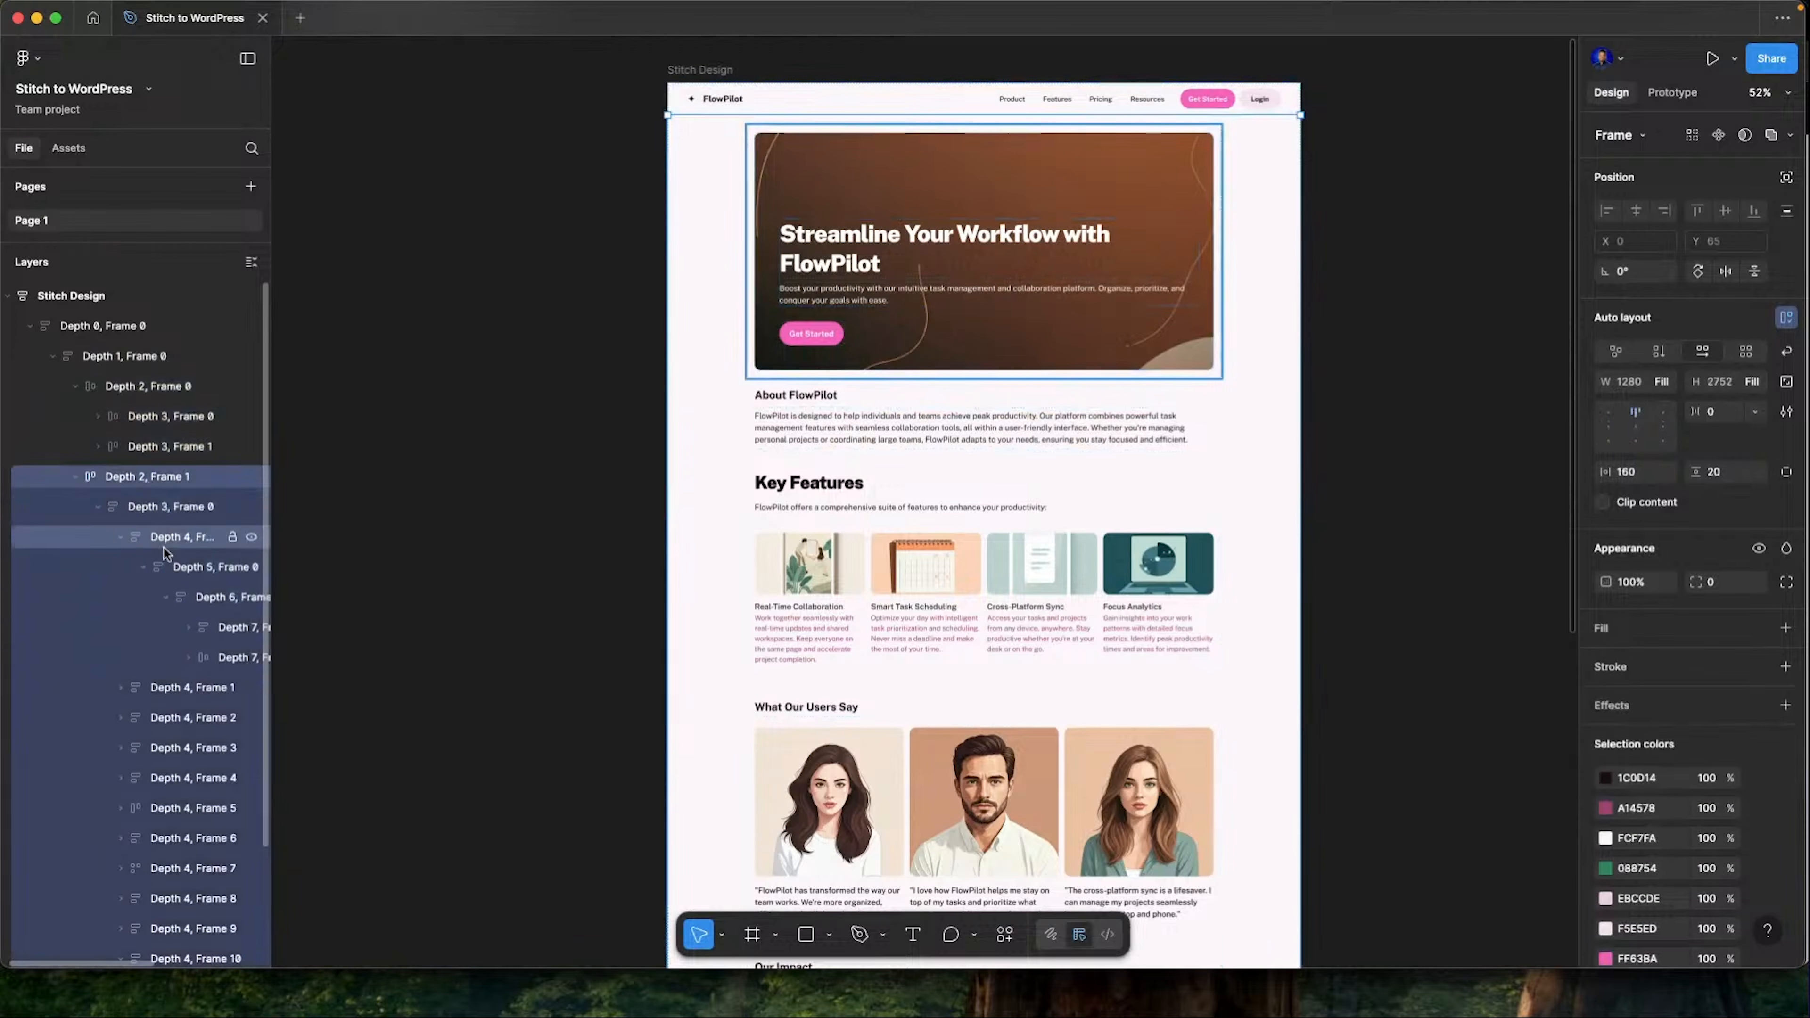
# Remove the Depth 3, Frame 0 wrapper inside Depth 2, Frame 1, set that content frame's flow to vertical, and collapse its sub-layers
pyautogui.click(133, 510)
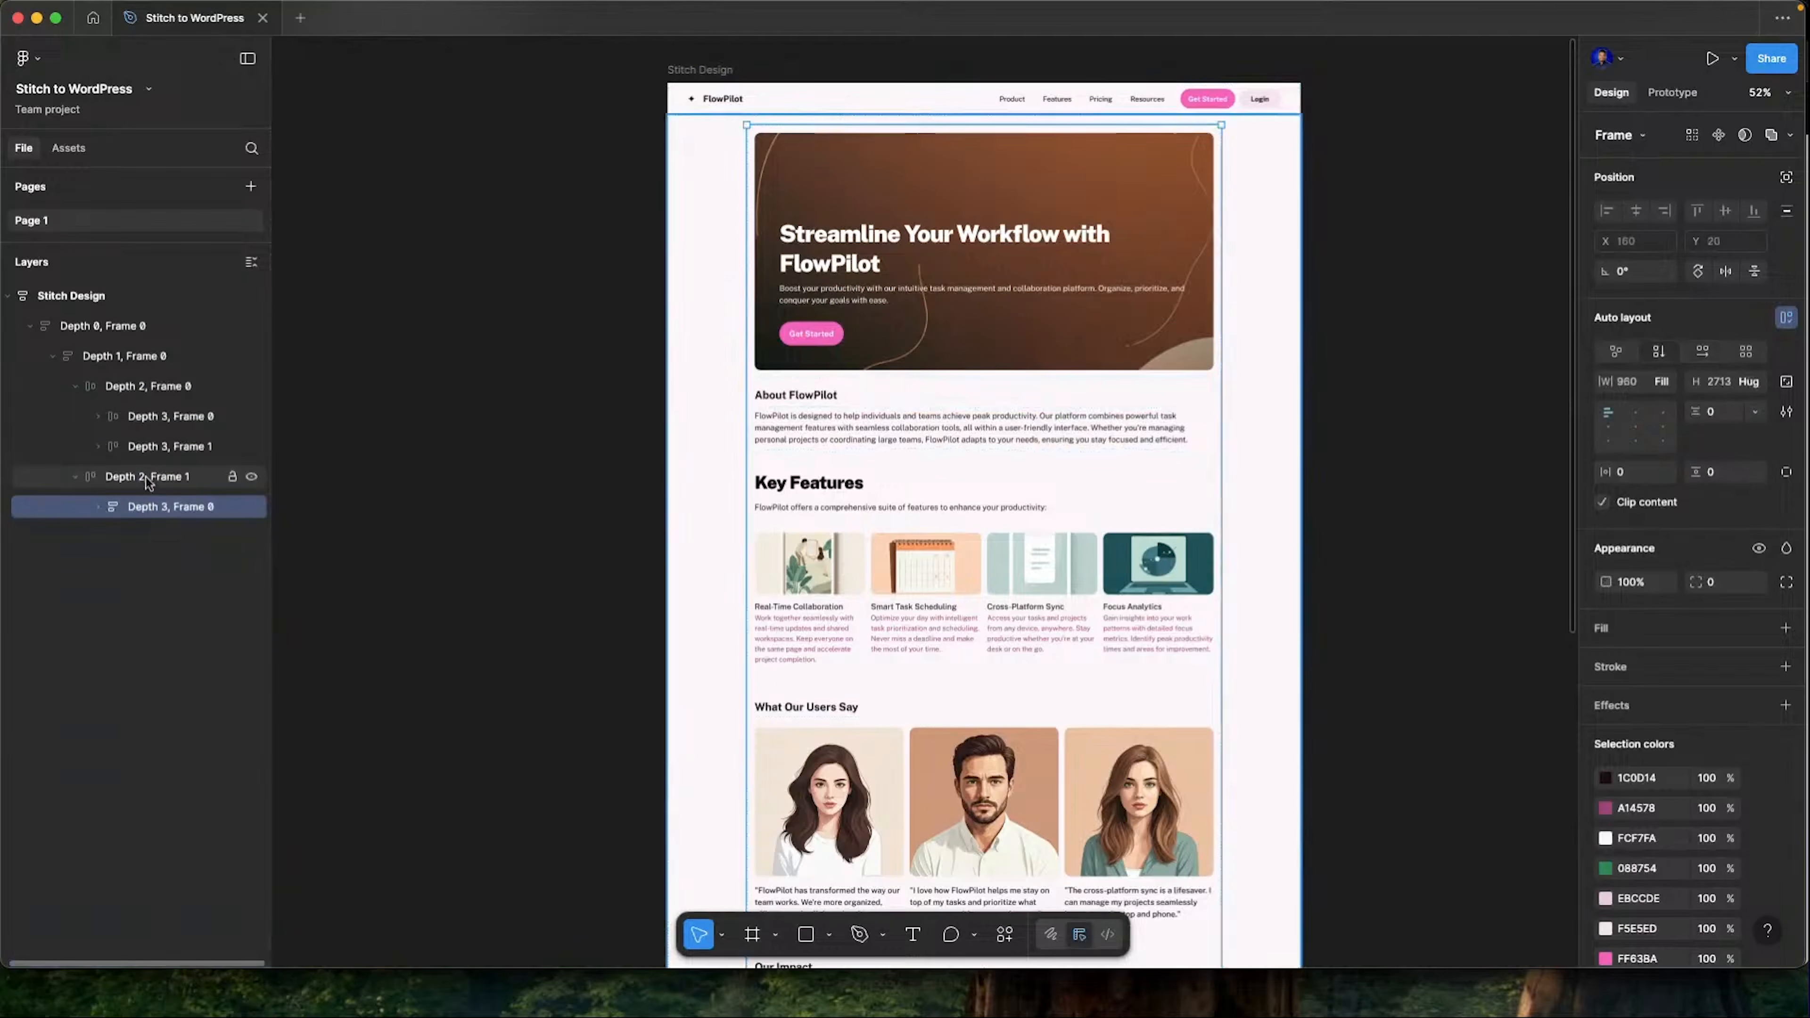
pyautogui.hotkey('alt', 'l')
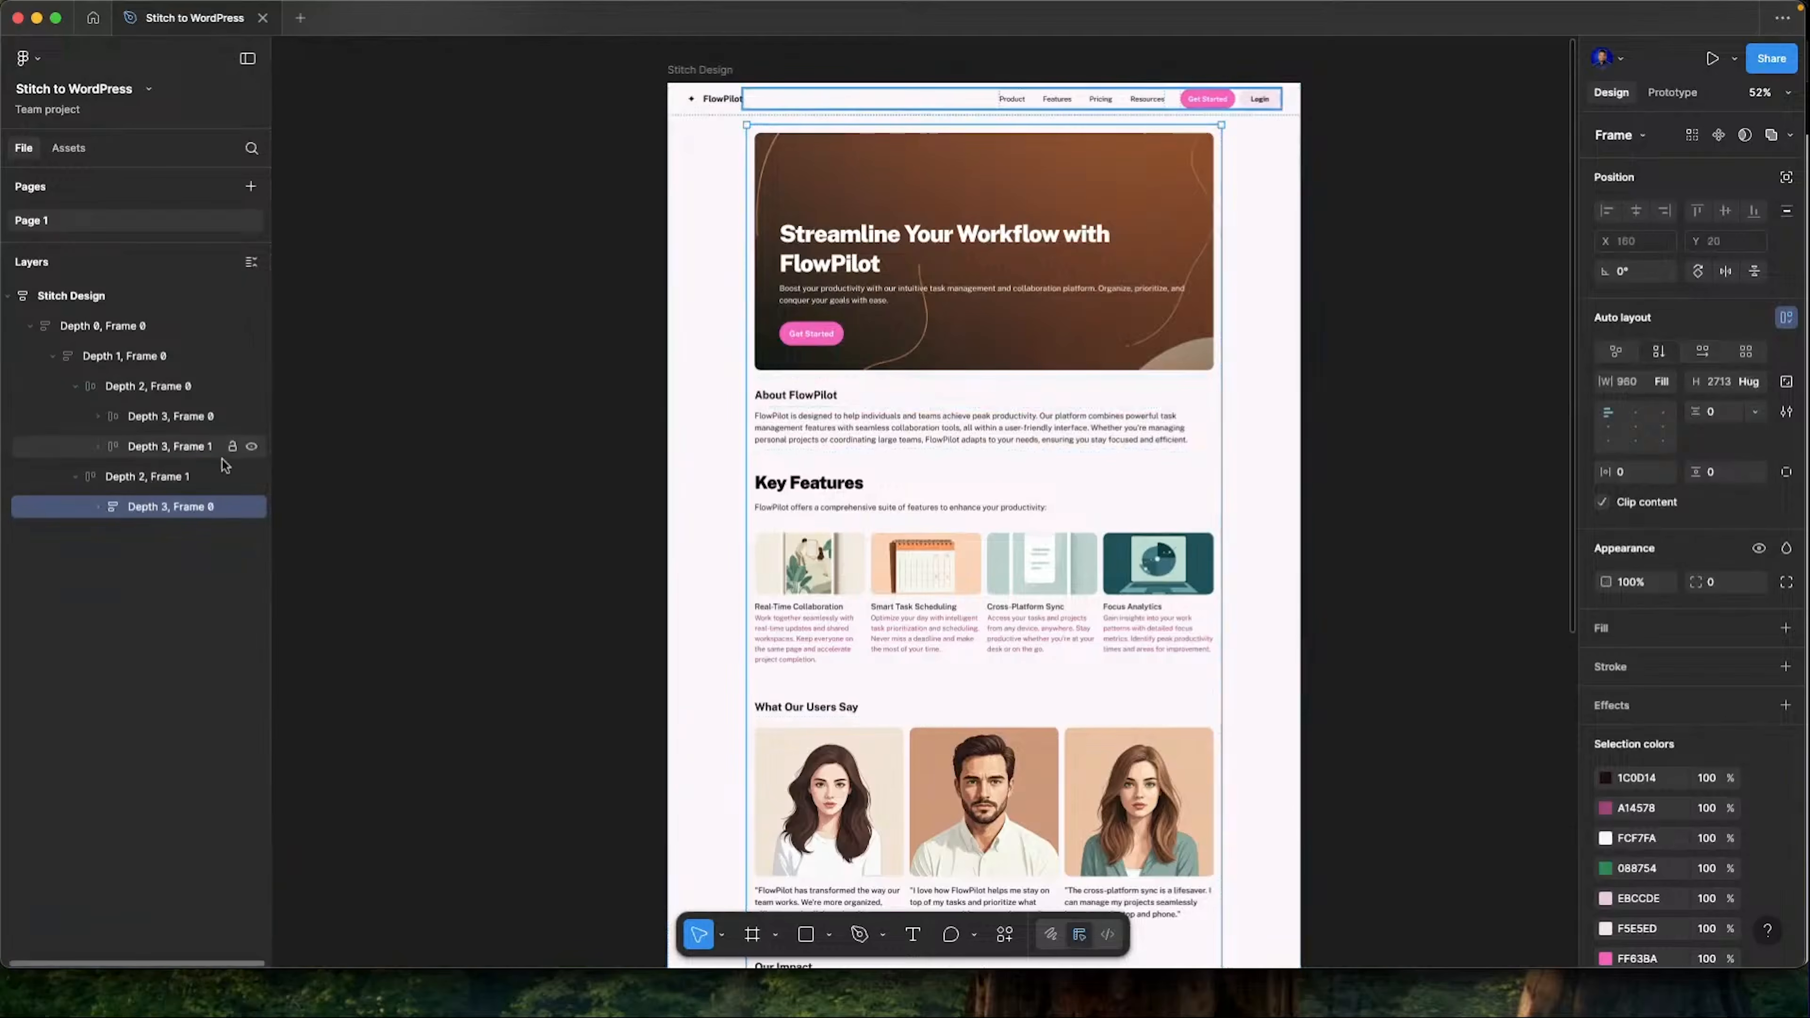
pyautogui.click(207, 477)
pyautogui.click(1659, 352)
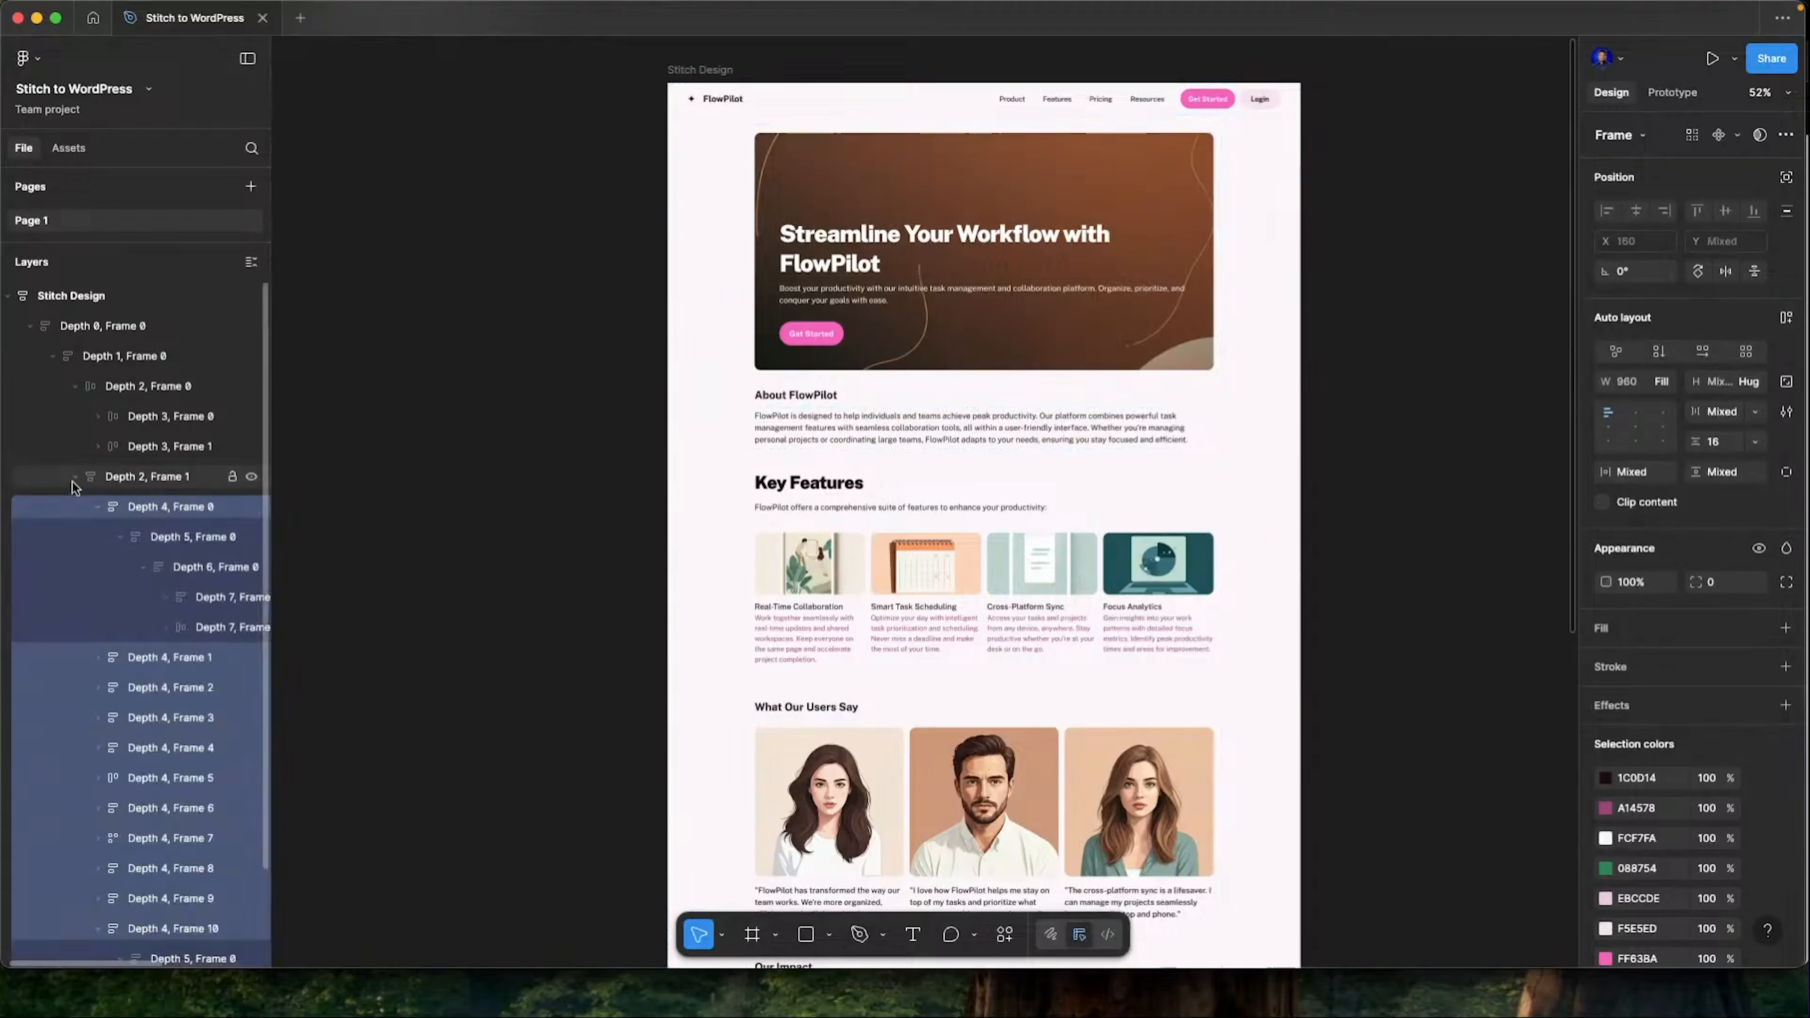
pyautogui.click(74, 479)
pyautogui.click(74, 479)
pyautogui.click(103, 506)
pyautogui.click(100, 506)
pyautogui.click(135, 477)
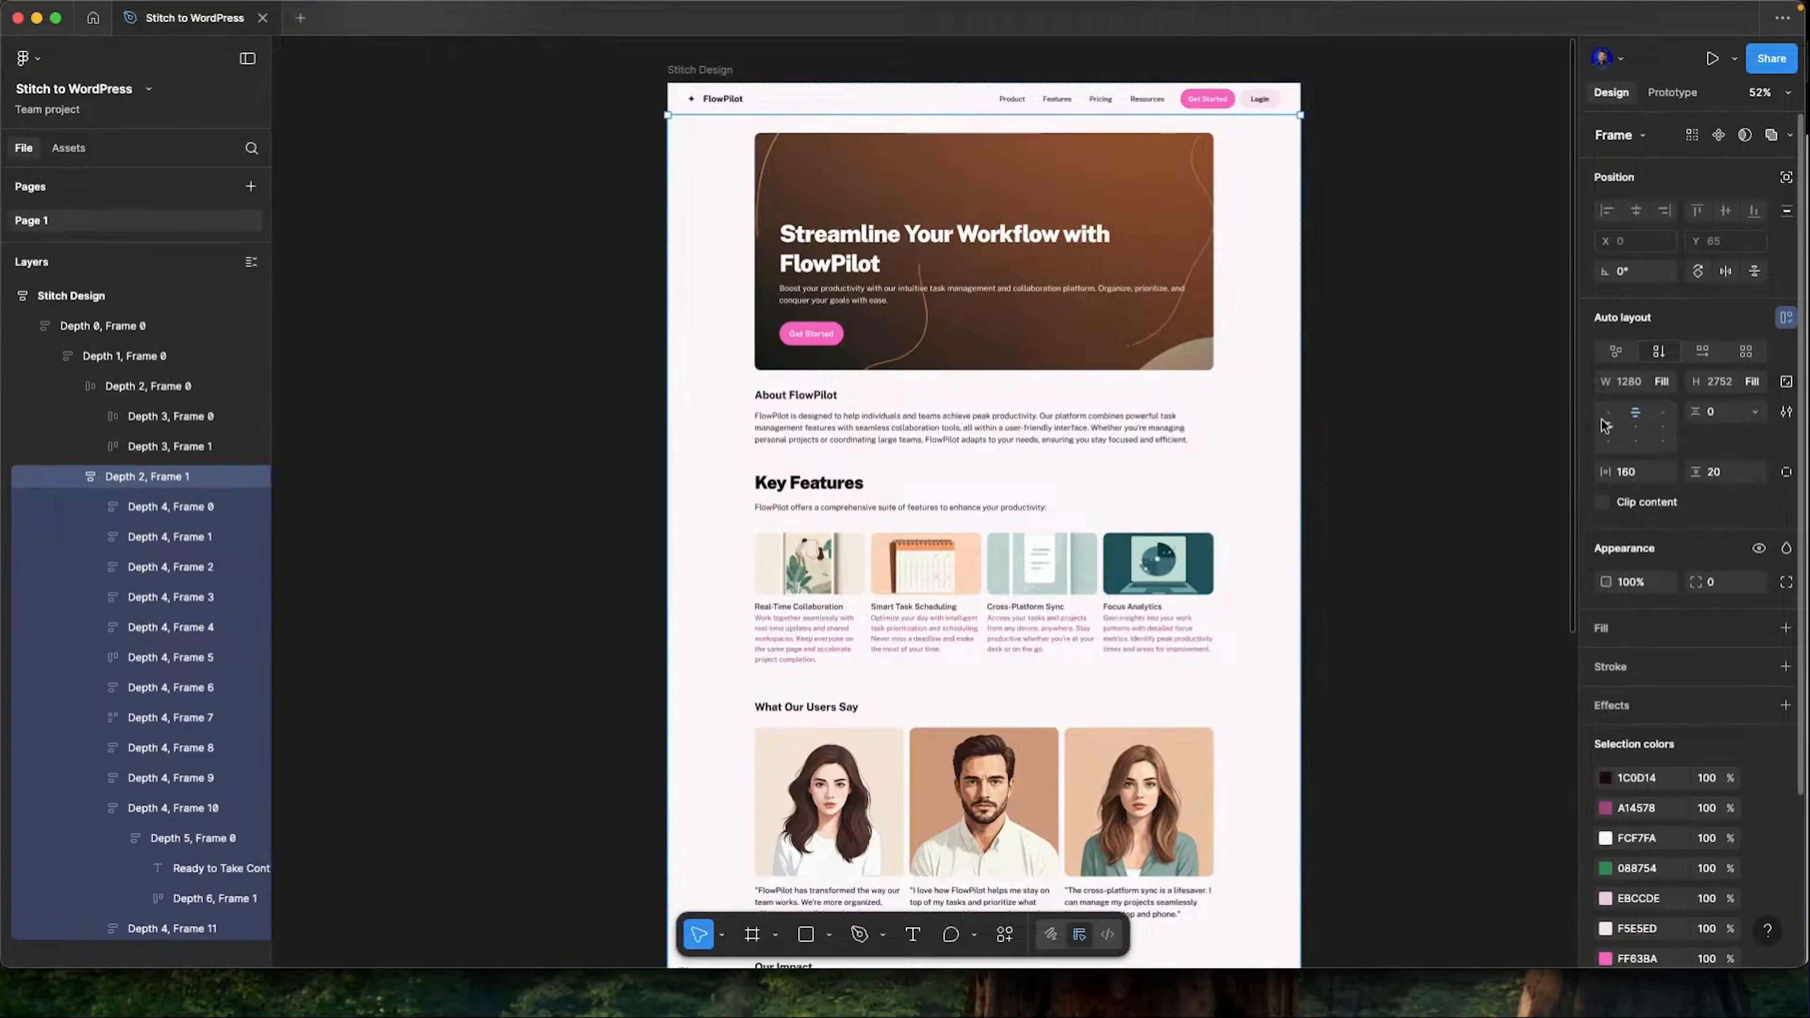
# Undo the wrapper removal, set Depth 2, Frame 1 to vertical flow, then remove the Depth 3, Frame 0 wrapper again and collapse the sub-layers
pyautogui.press('super+z')
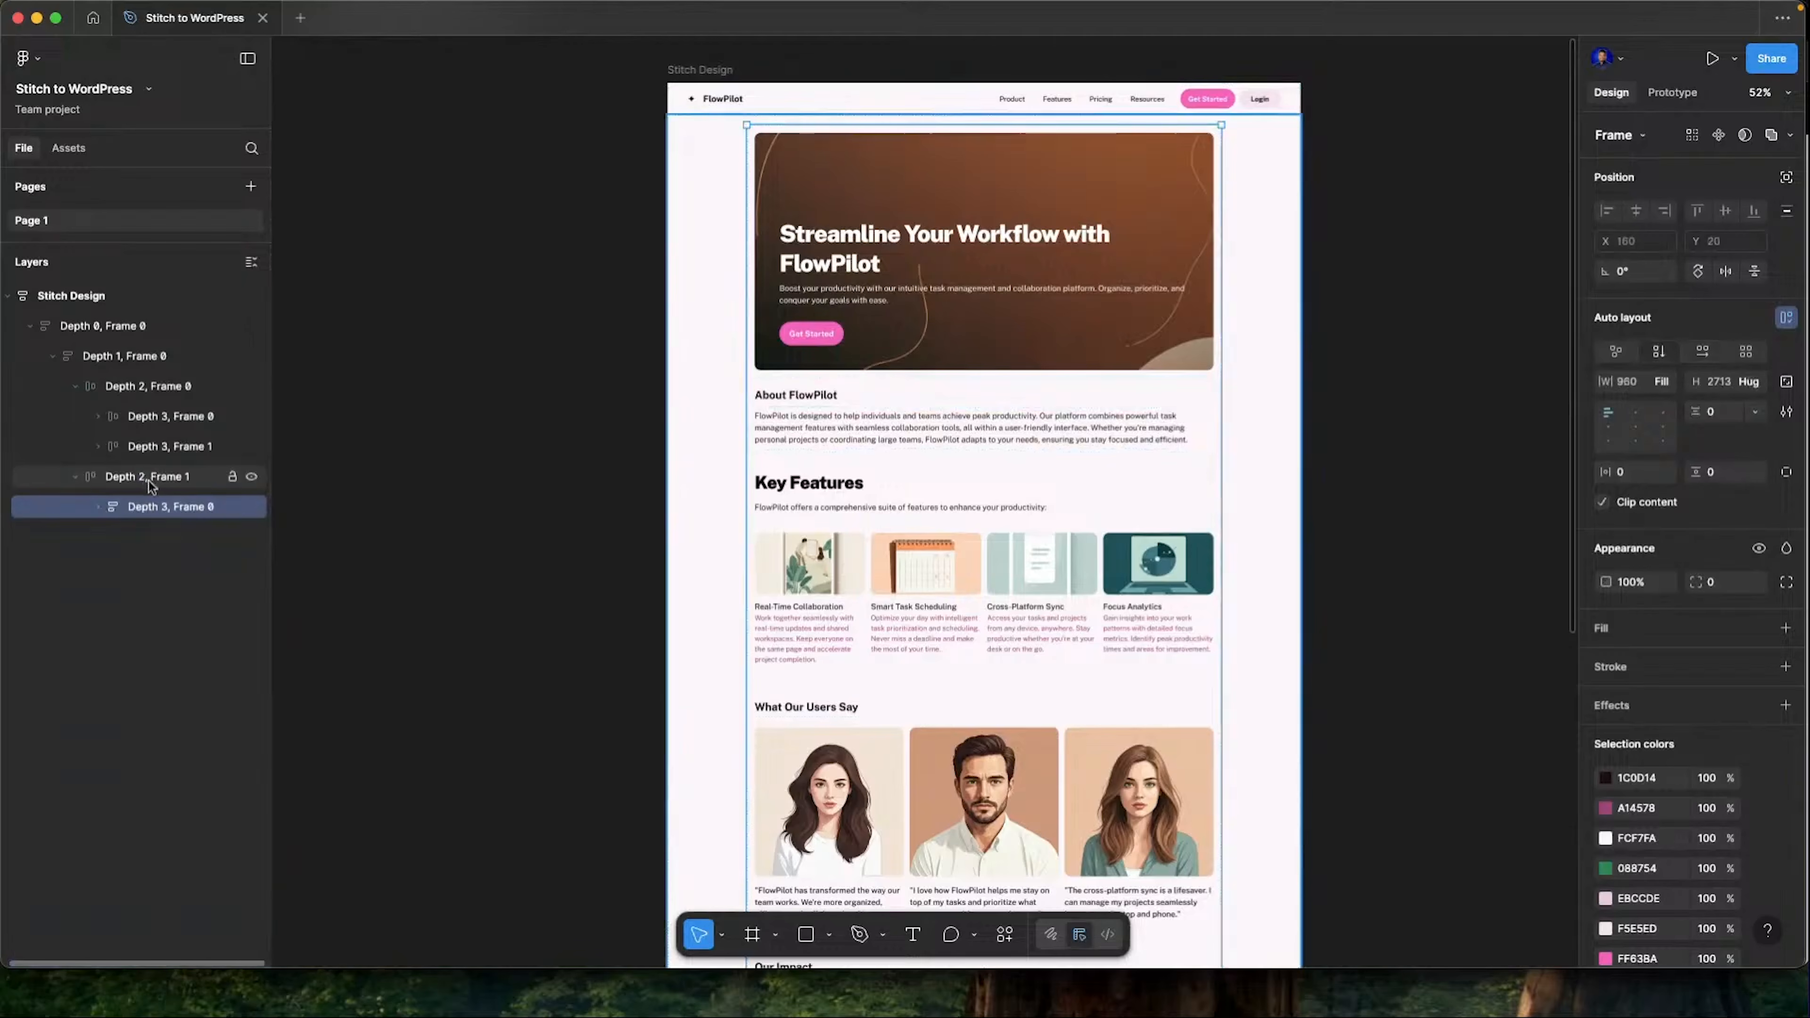
pyautogui.click(148, 477)
pyautogui.click(1658, 352)
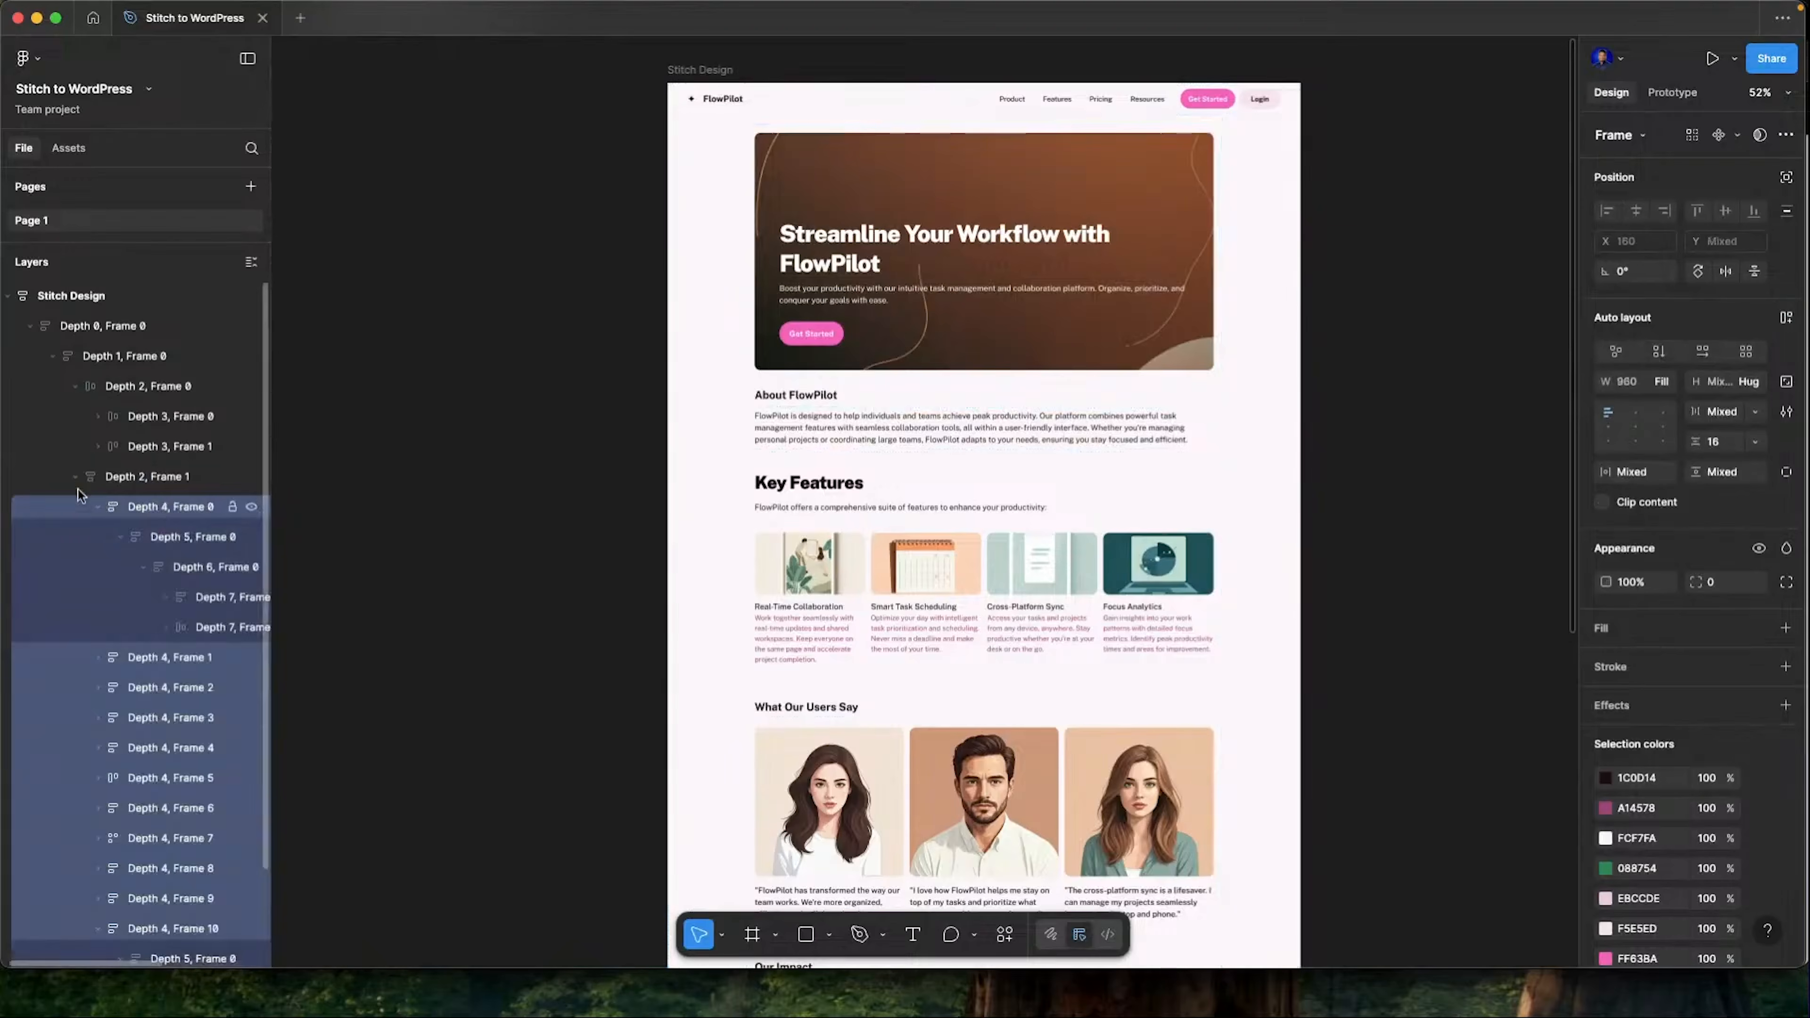
pyautogui.click(75, 478)
pyautogui.click(75, 477)
pyautogui.click(106, 507)
pyautogui.click(99, 507)
pyautogui.click(157, 477)
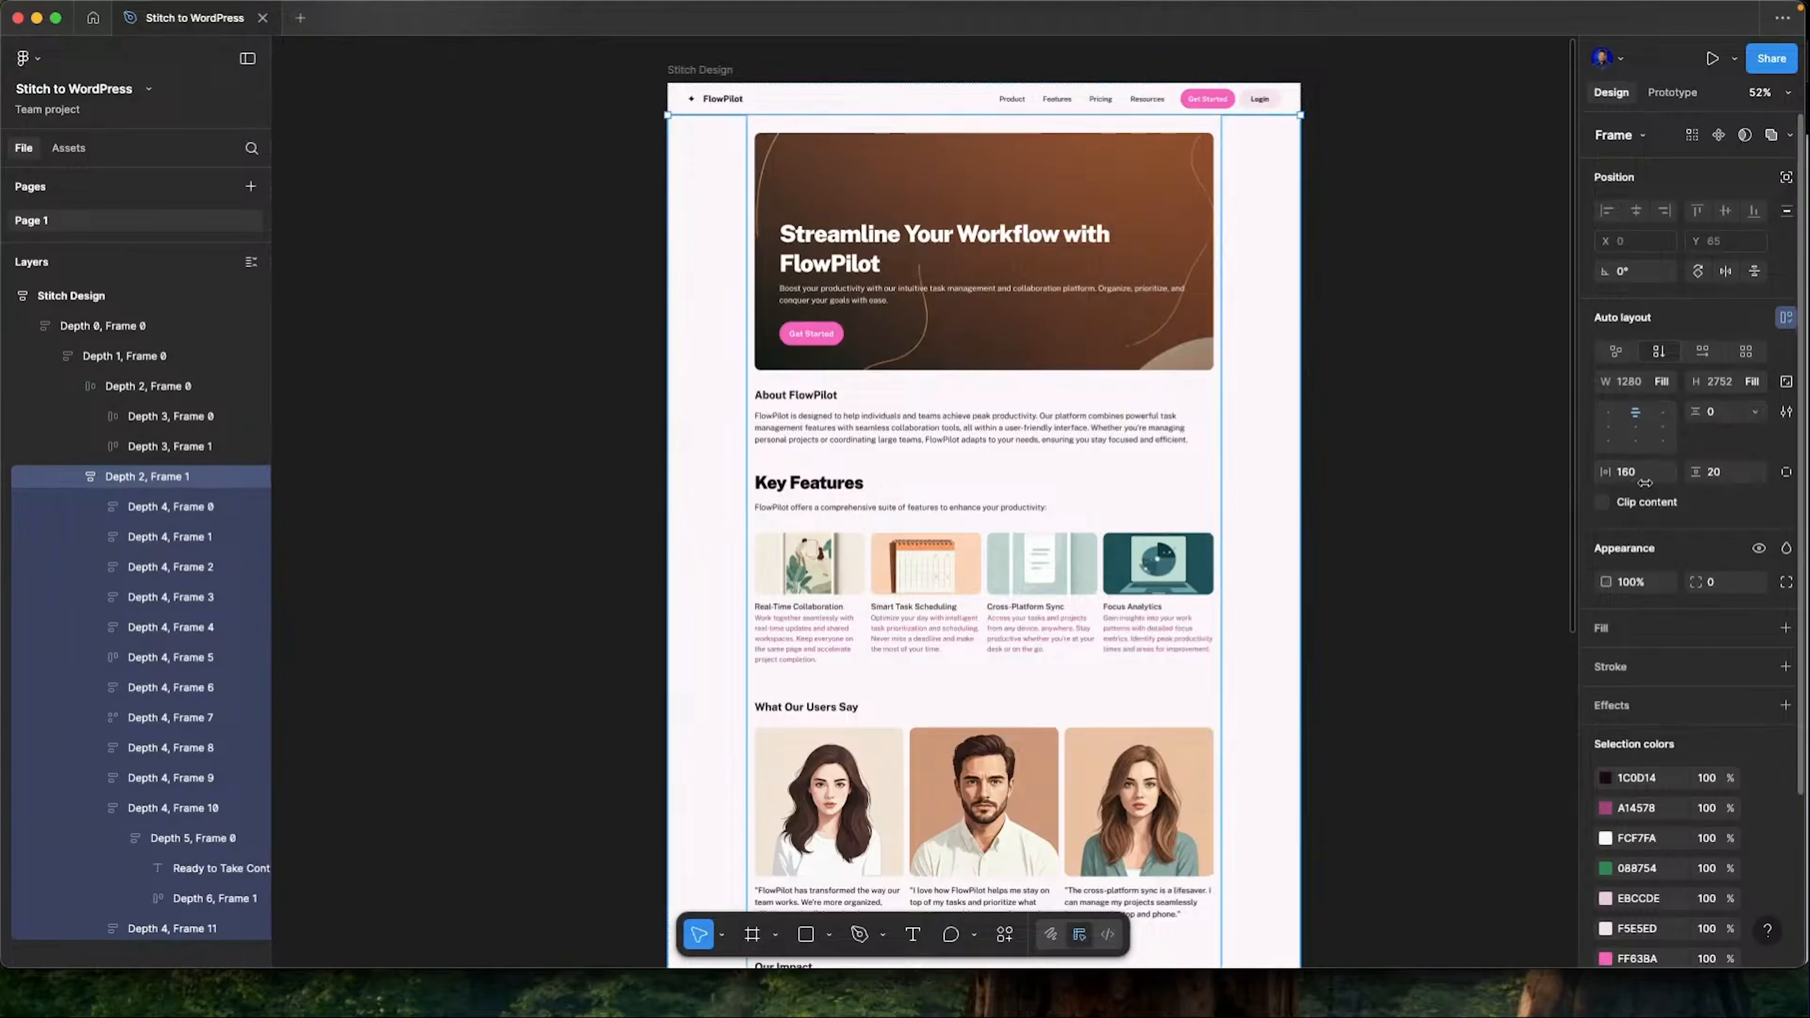
# Examine the auto layout of the About FlowPilot, Key Features, What Our Users Say and Our Impact heading frames
pyautogui.click(142, 536)
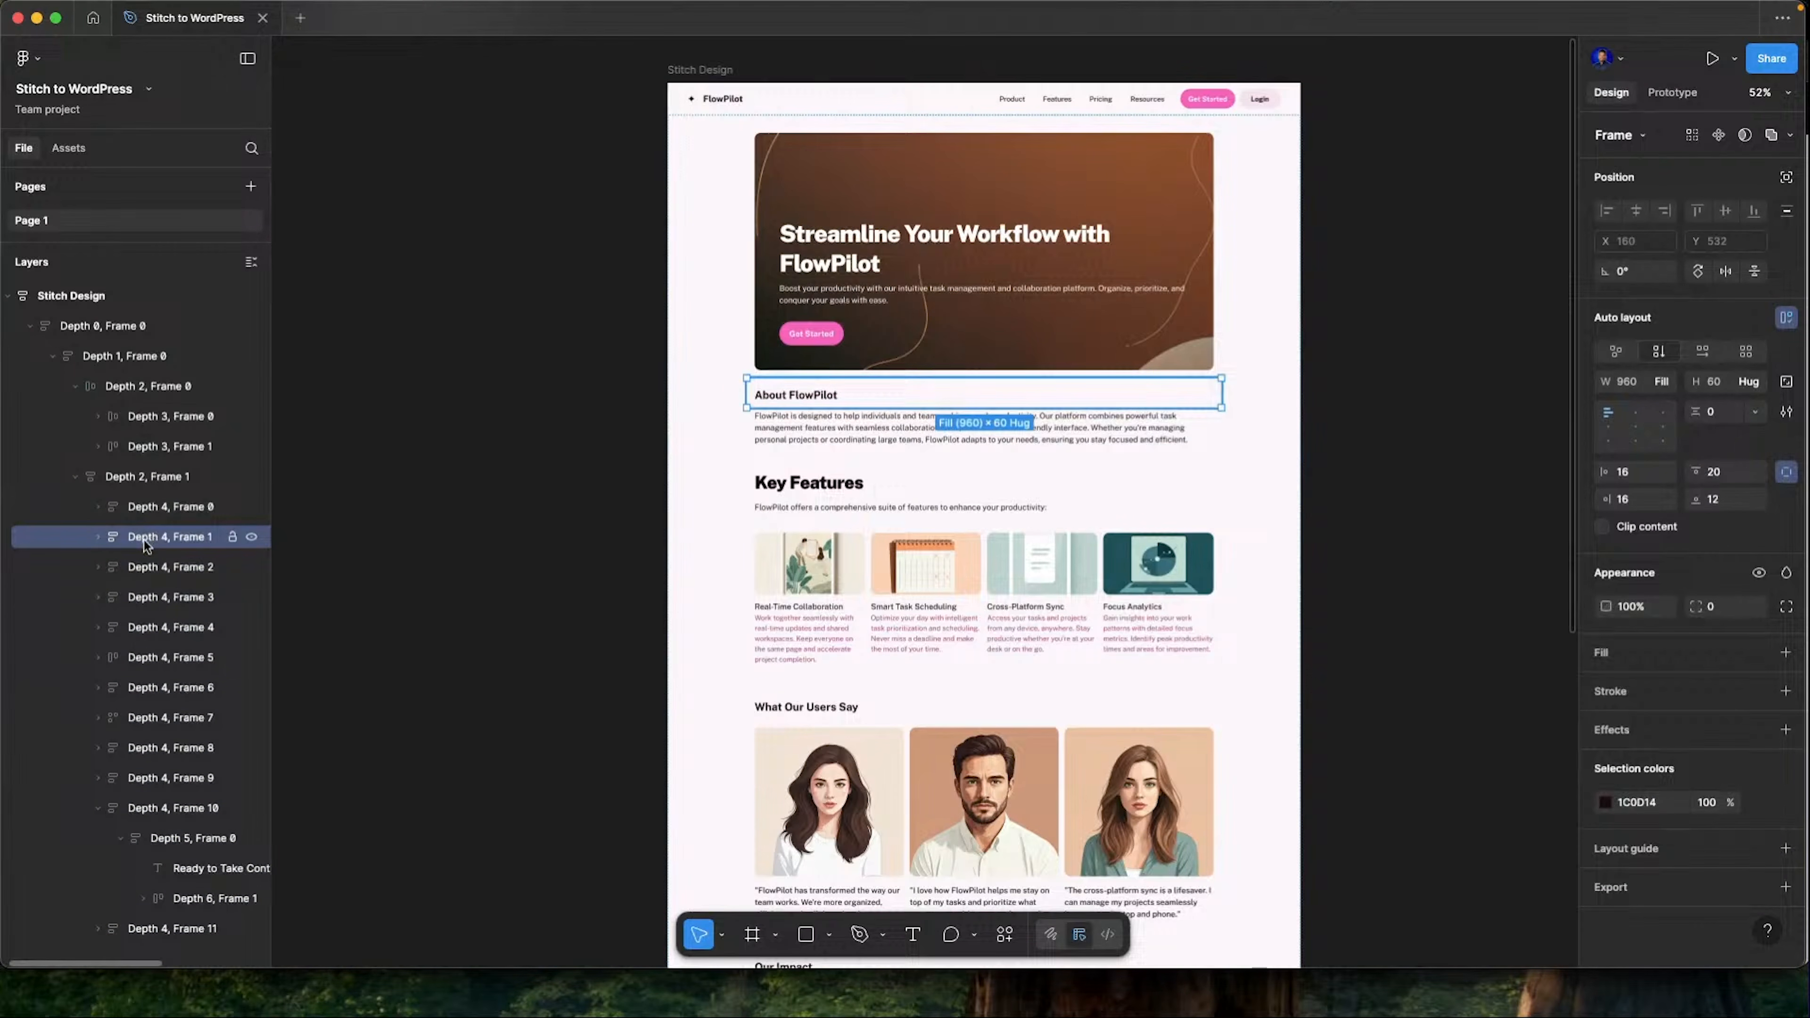
pyautogui.click(135, 594)
pyautogui.click(172, 649)
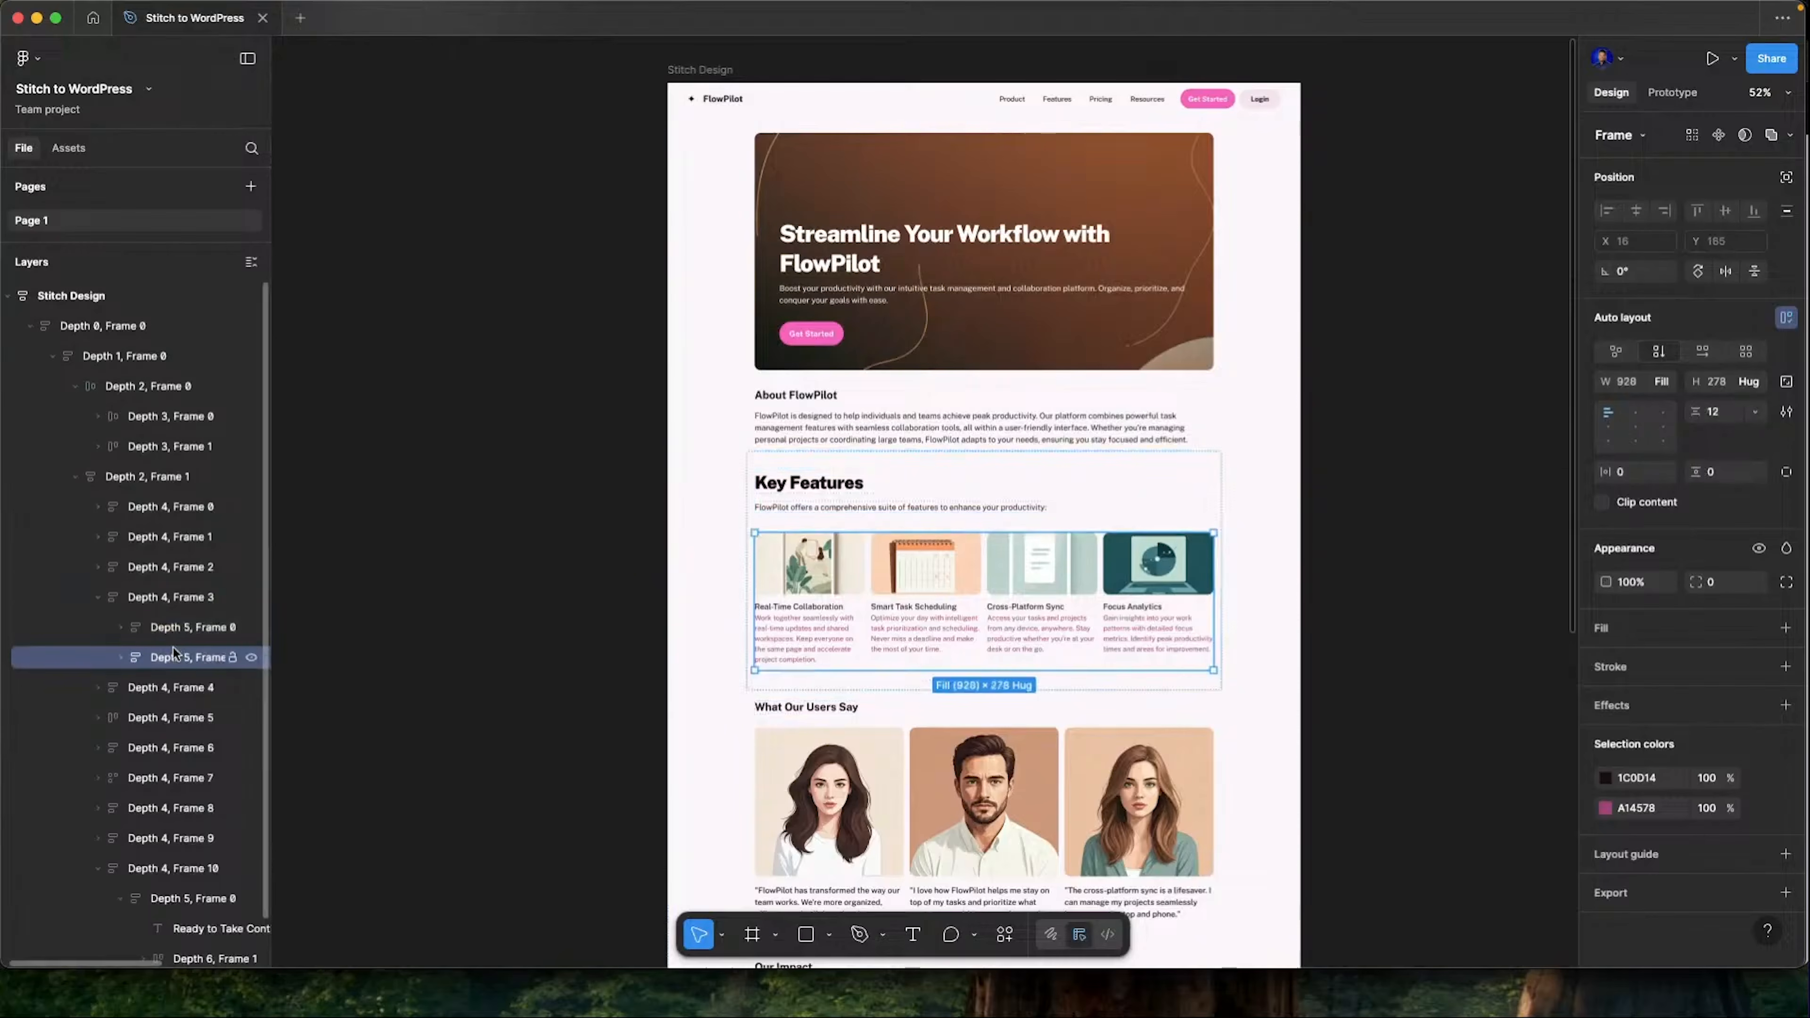
pyautogui.scroll(-1, 1140, 471)
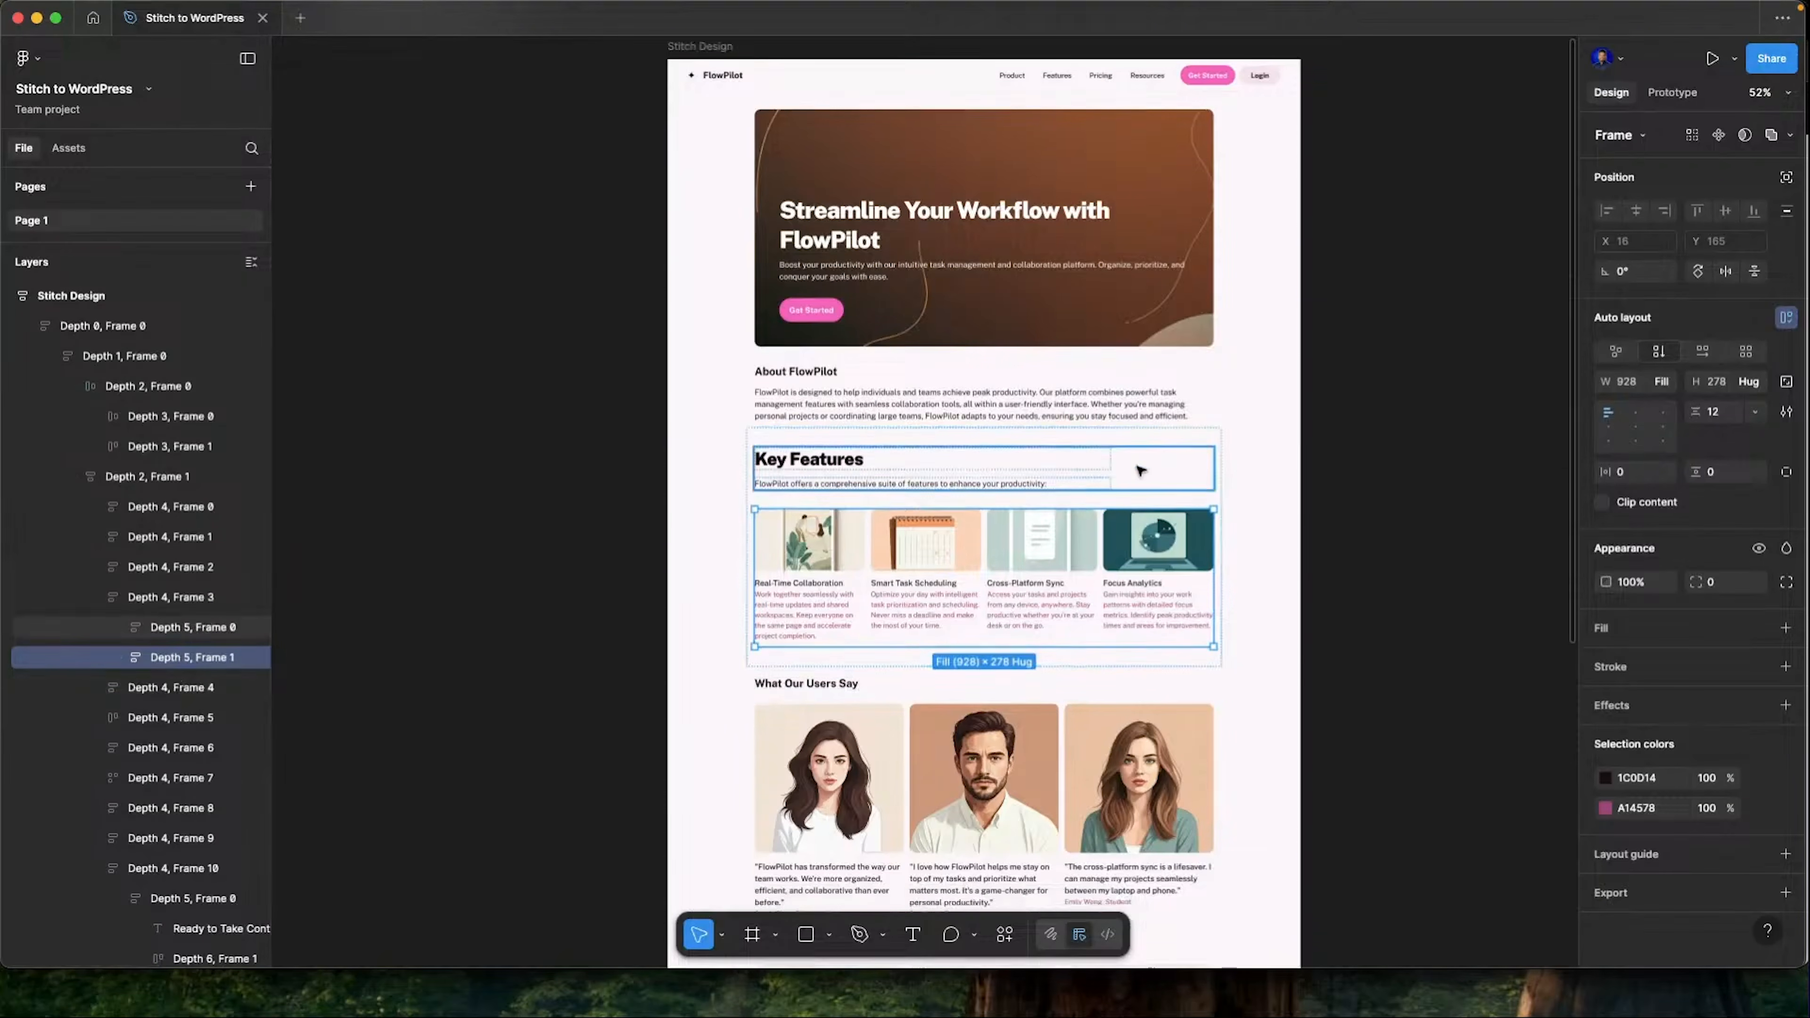
pyautogui.scroll(-3, 1140, 470)
pyautogui.click(149, 688)
pyautogui.scroll(2, 965, 598)
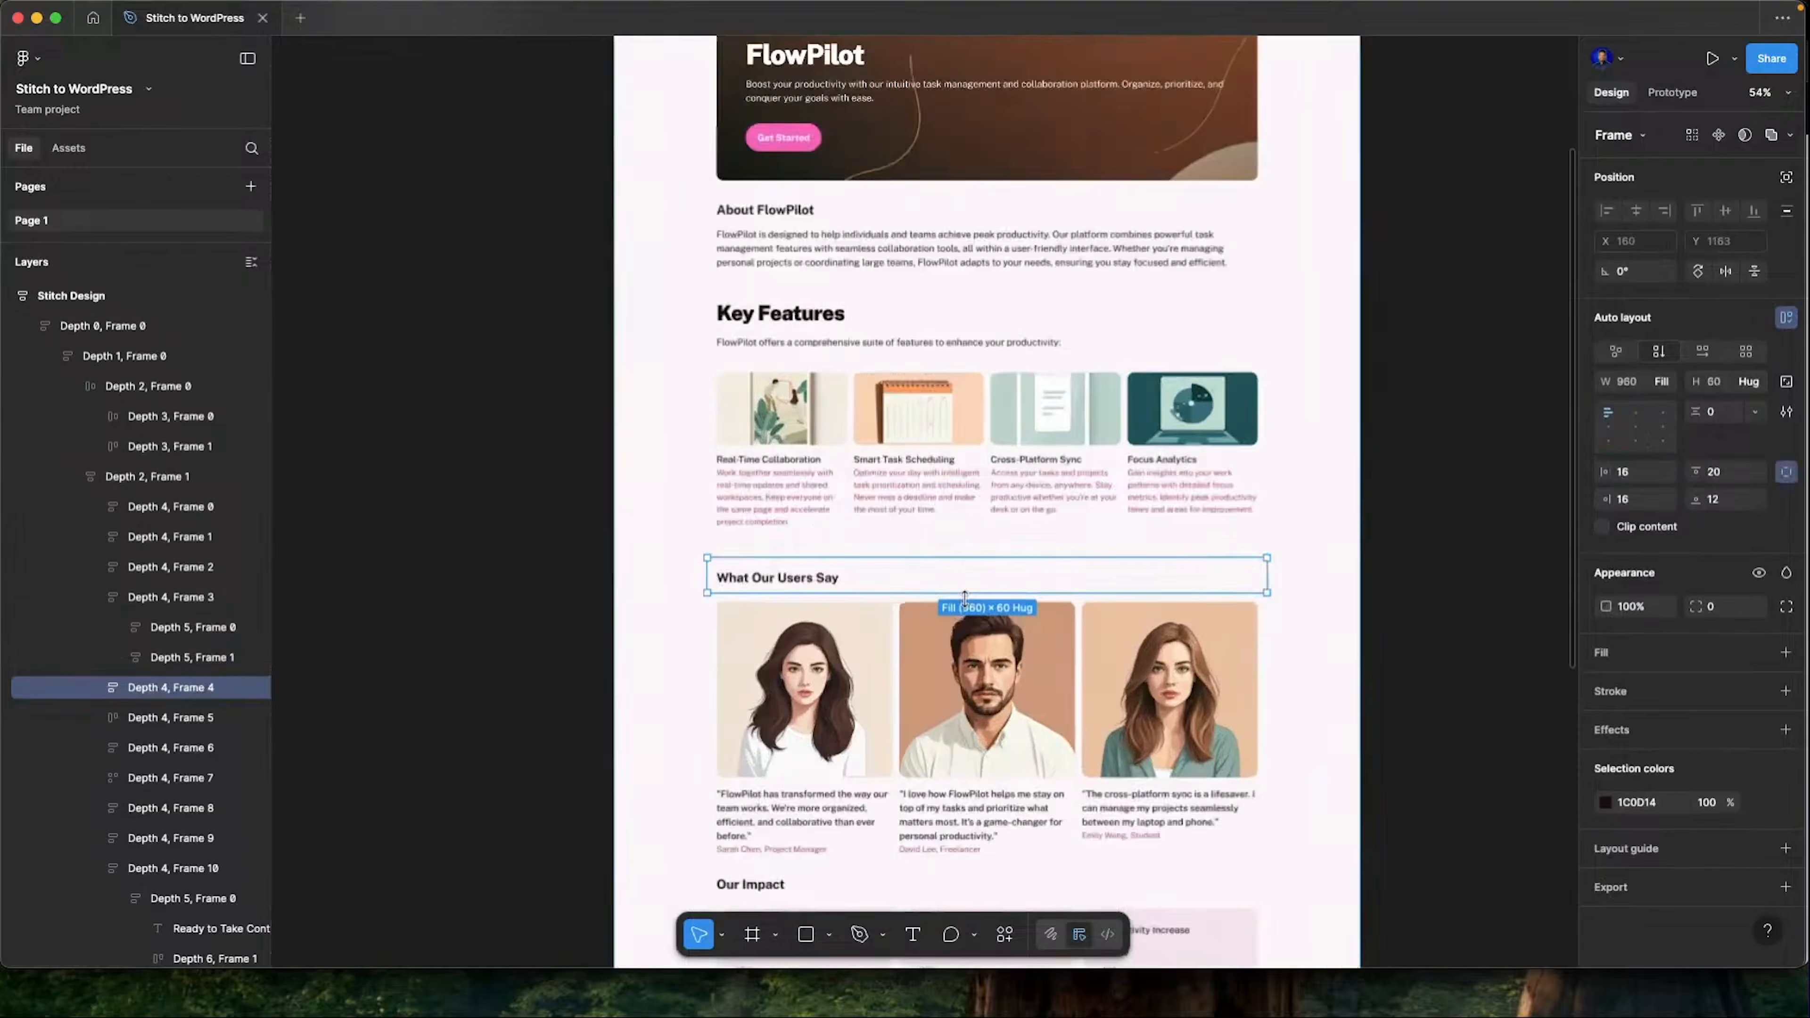
pyautogui.scroll(2, 965, 598)
pyautogui.click(144, 720)
pyautogui.scroll(-3, 926, 584)
pyautogui.scroll(-1, 145, 647)
pyautogui.click(146, 704)
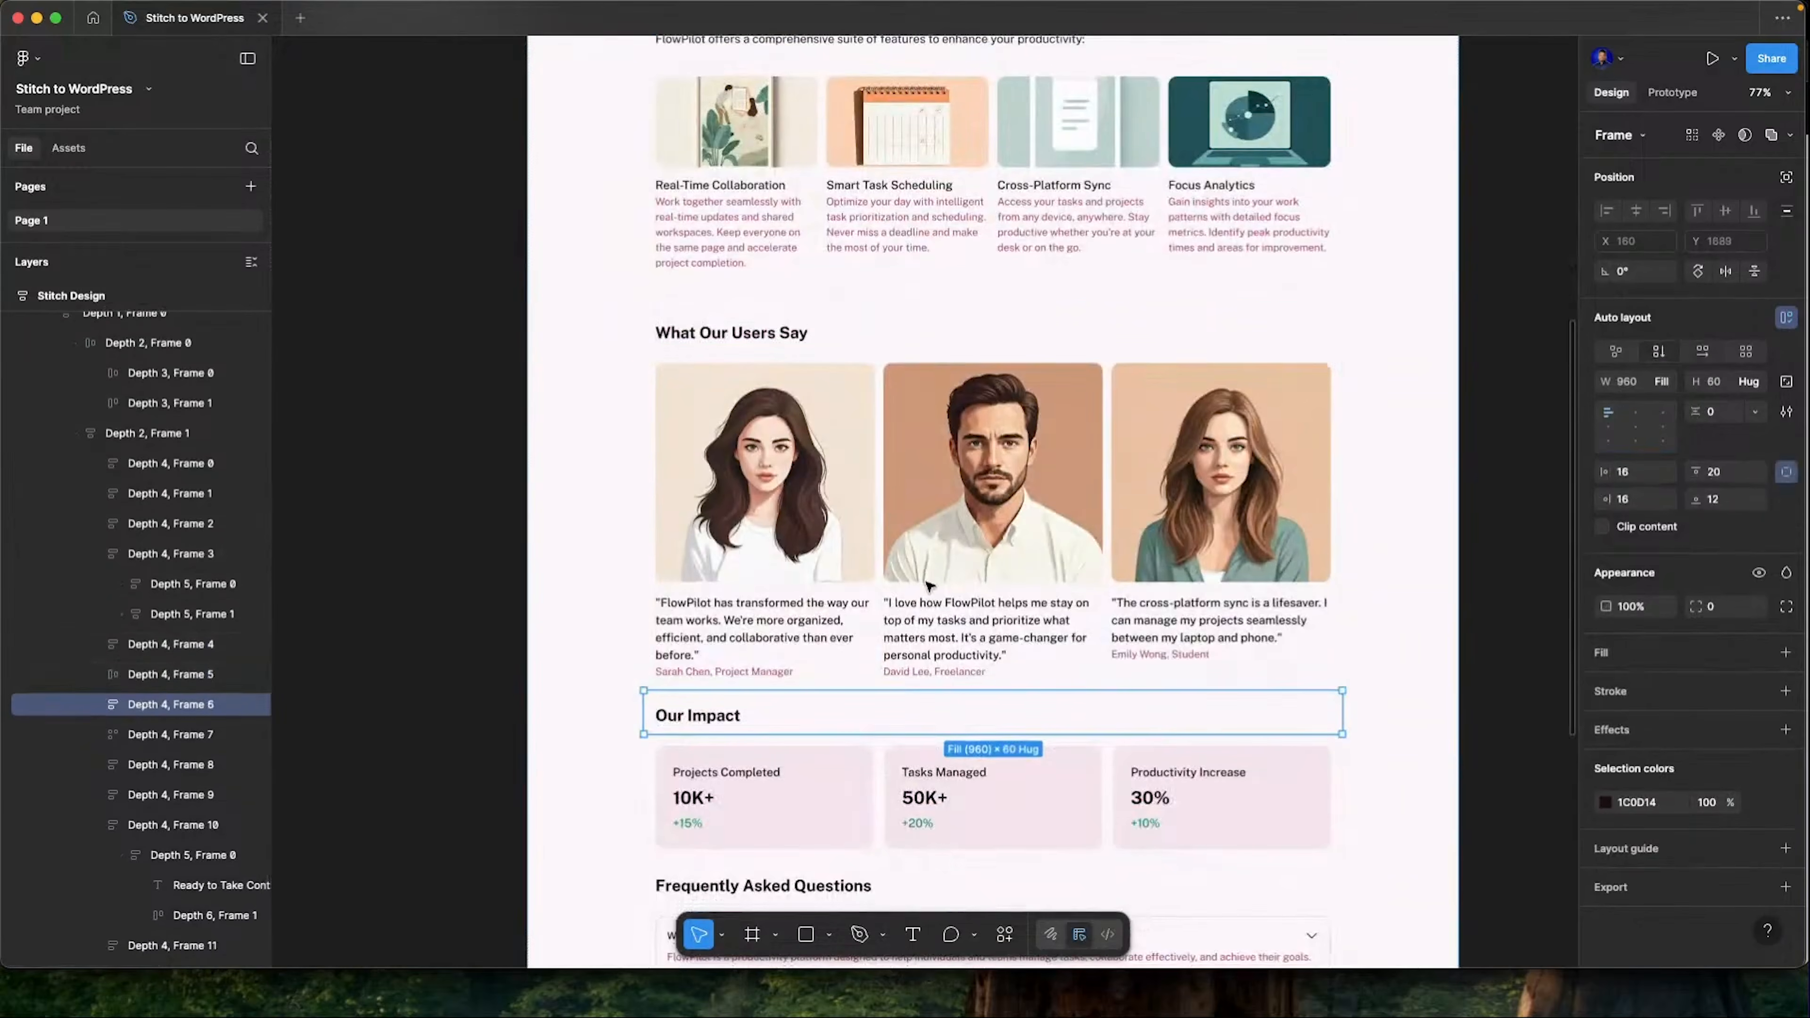
# Turn off wrapping for the Our Impact statistics frame, Depth 4, Frame 7, and align its content to the centre
pyautogui.click(145, 735)
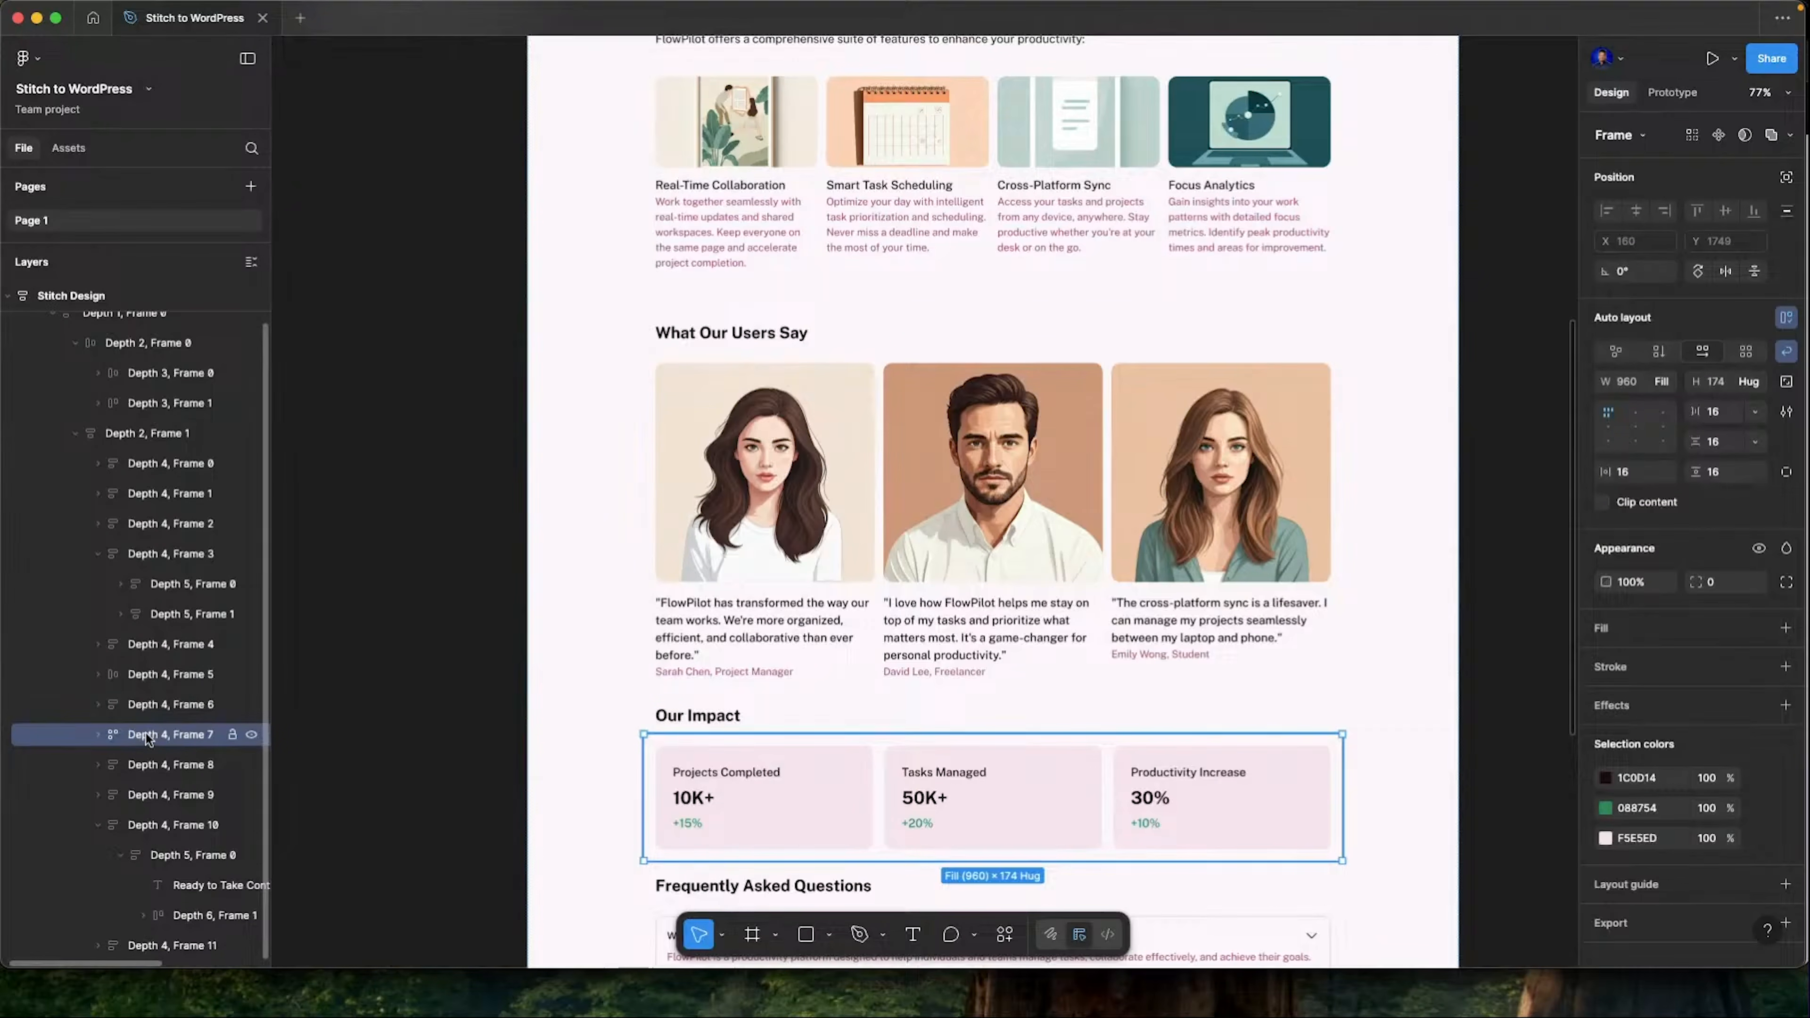
pyautogui.click(1786, 352)
pyautogui.click(1636, 432)
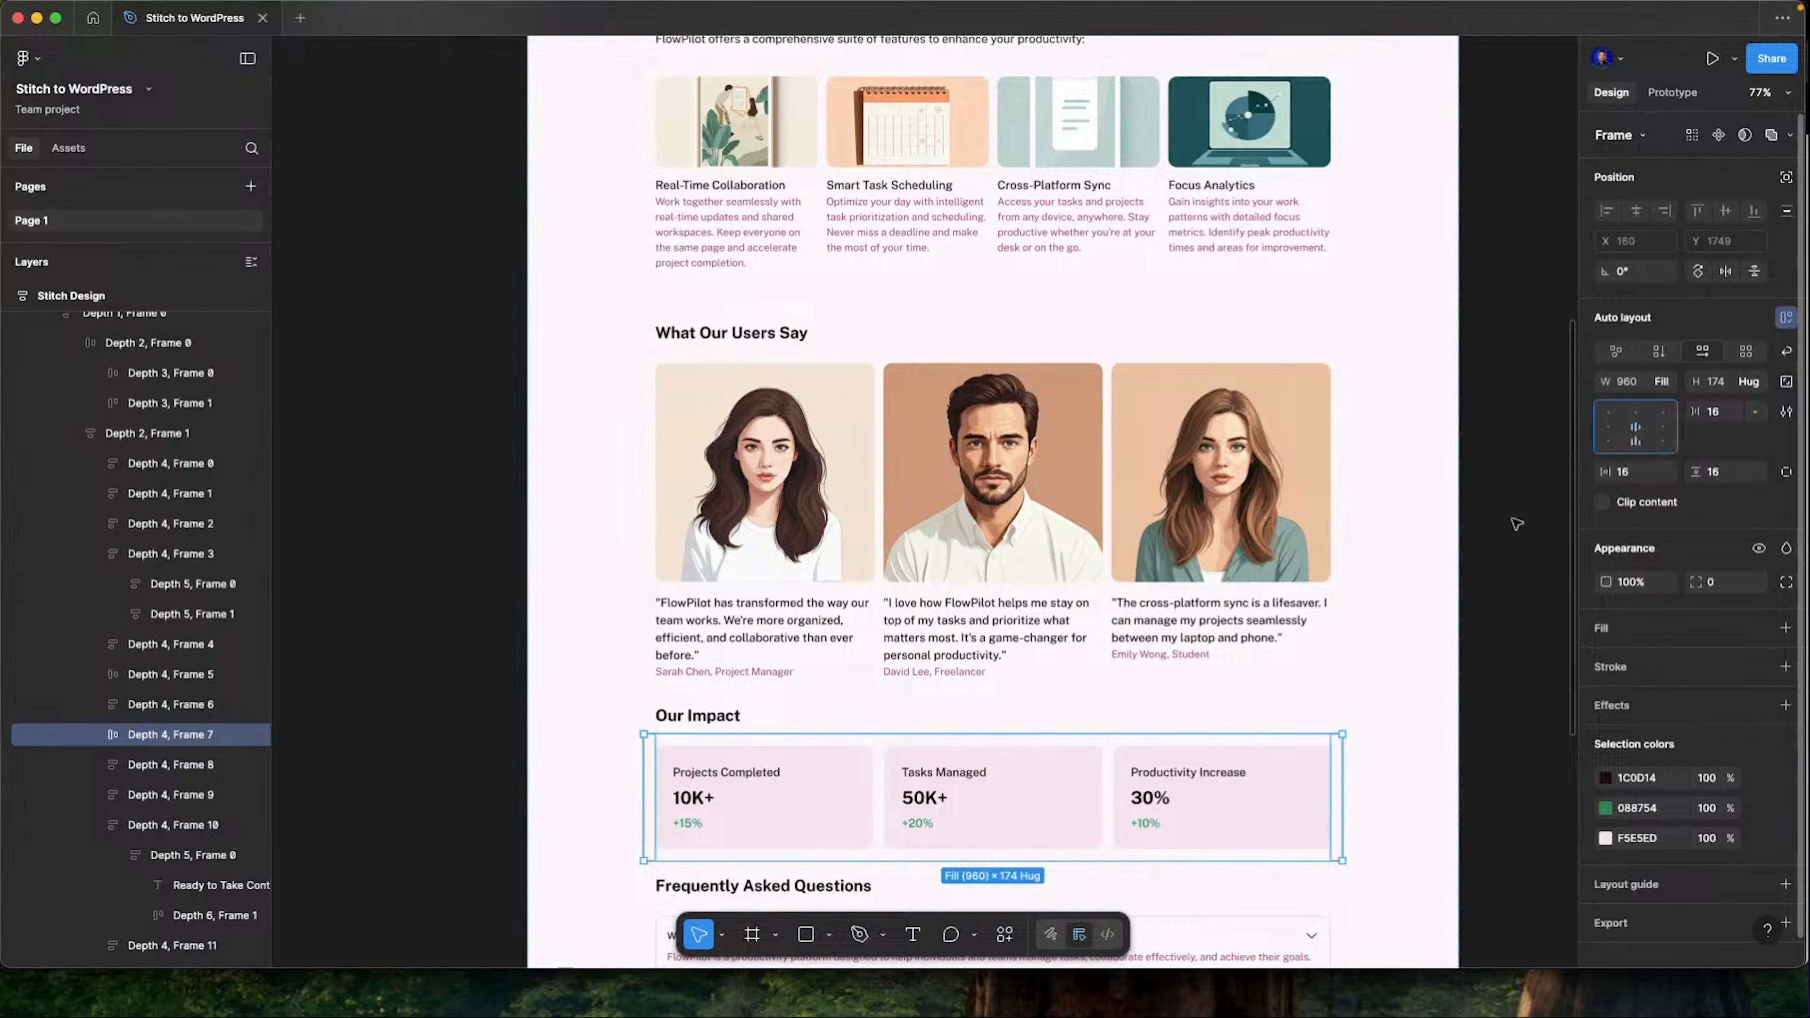
# Check the layout settings of the FAQ list, call-to-action and footer frames
pyautogui.scroll(-5, 998, 571)
pyautogui.click(136, 793)
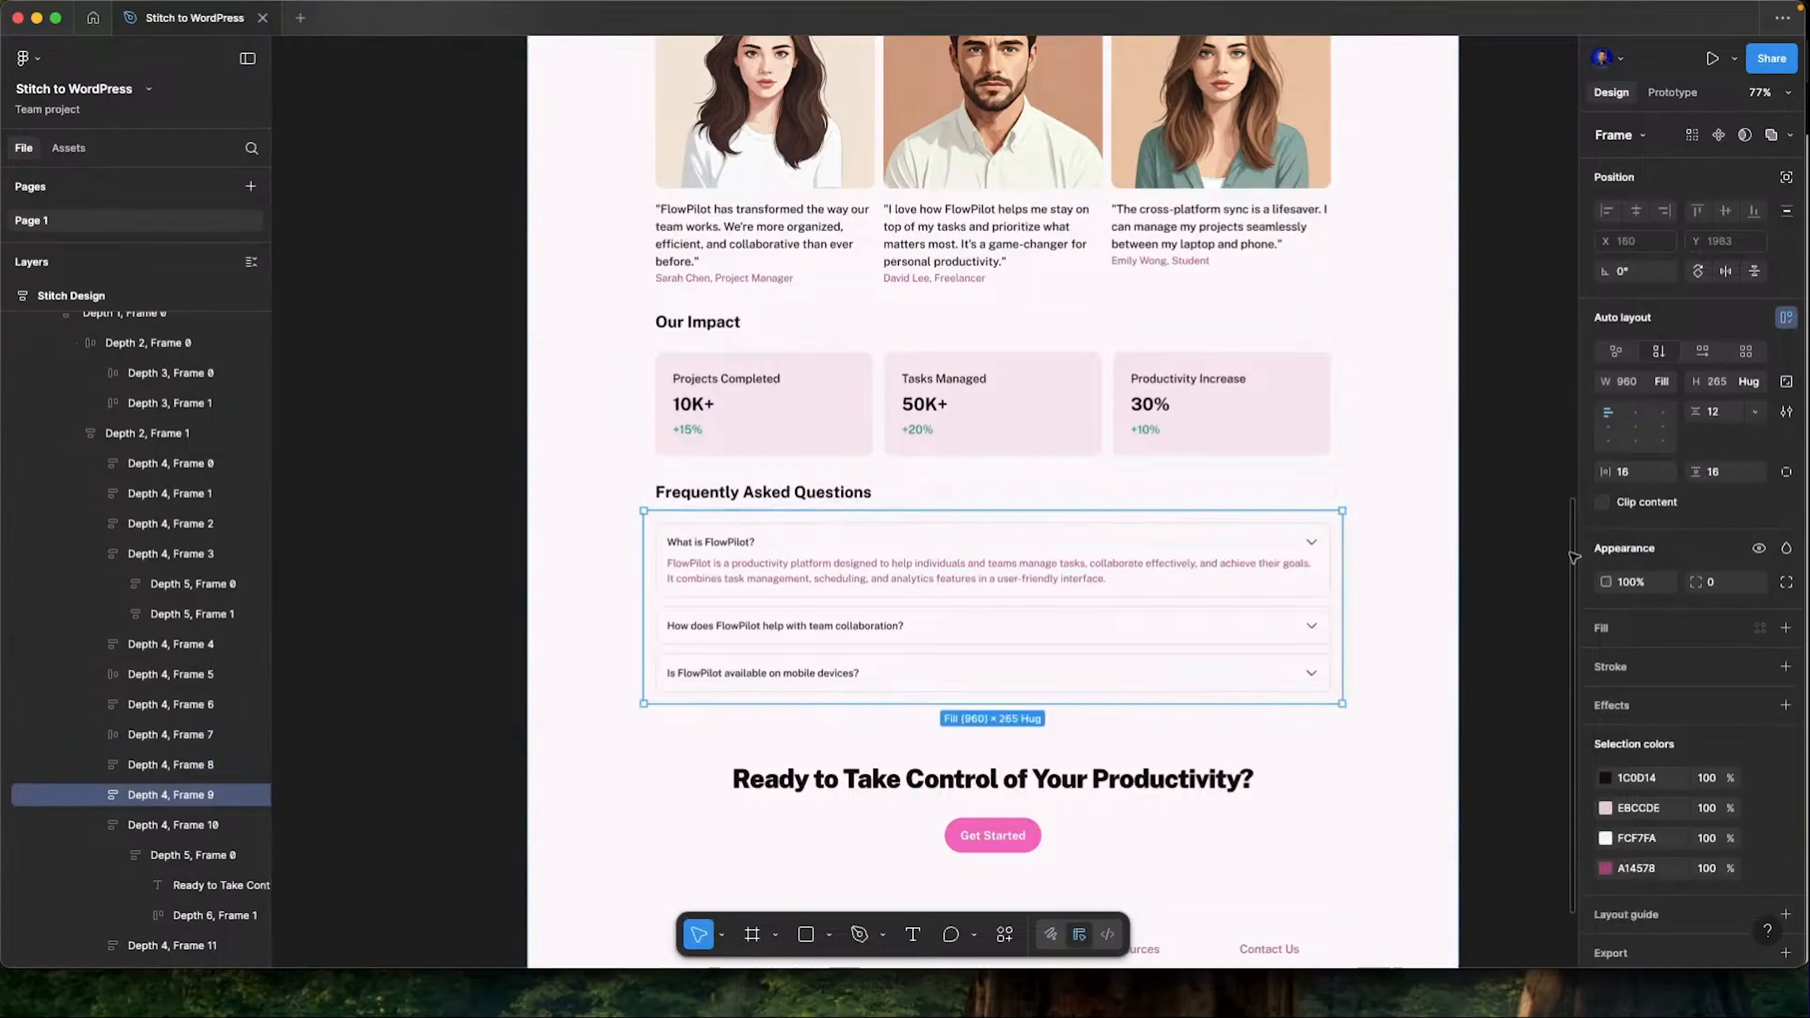
pyautogui.click(171, 825)
pyautogui.click(171, 946)
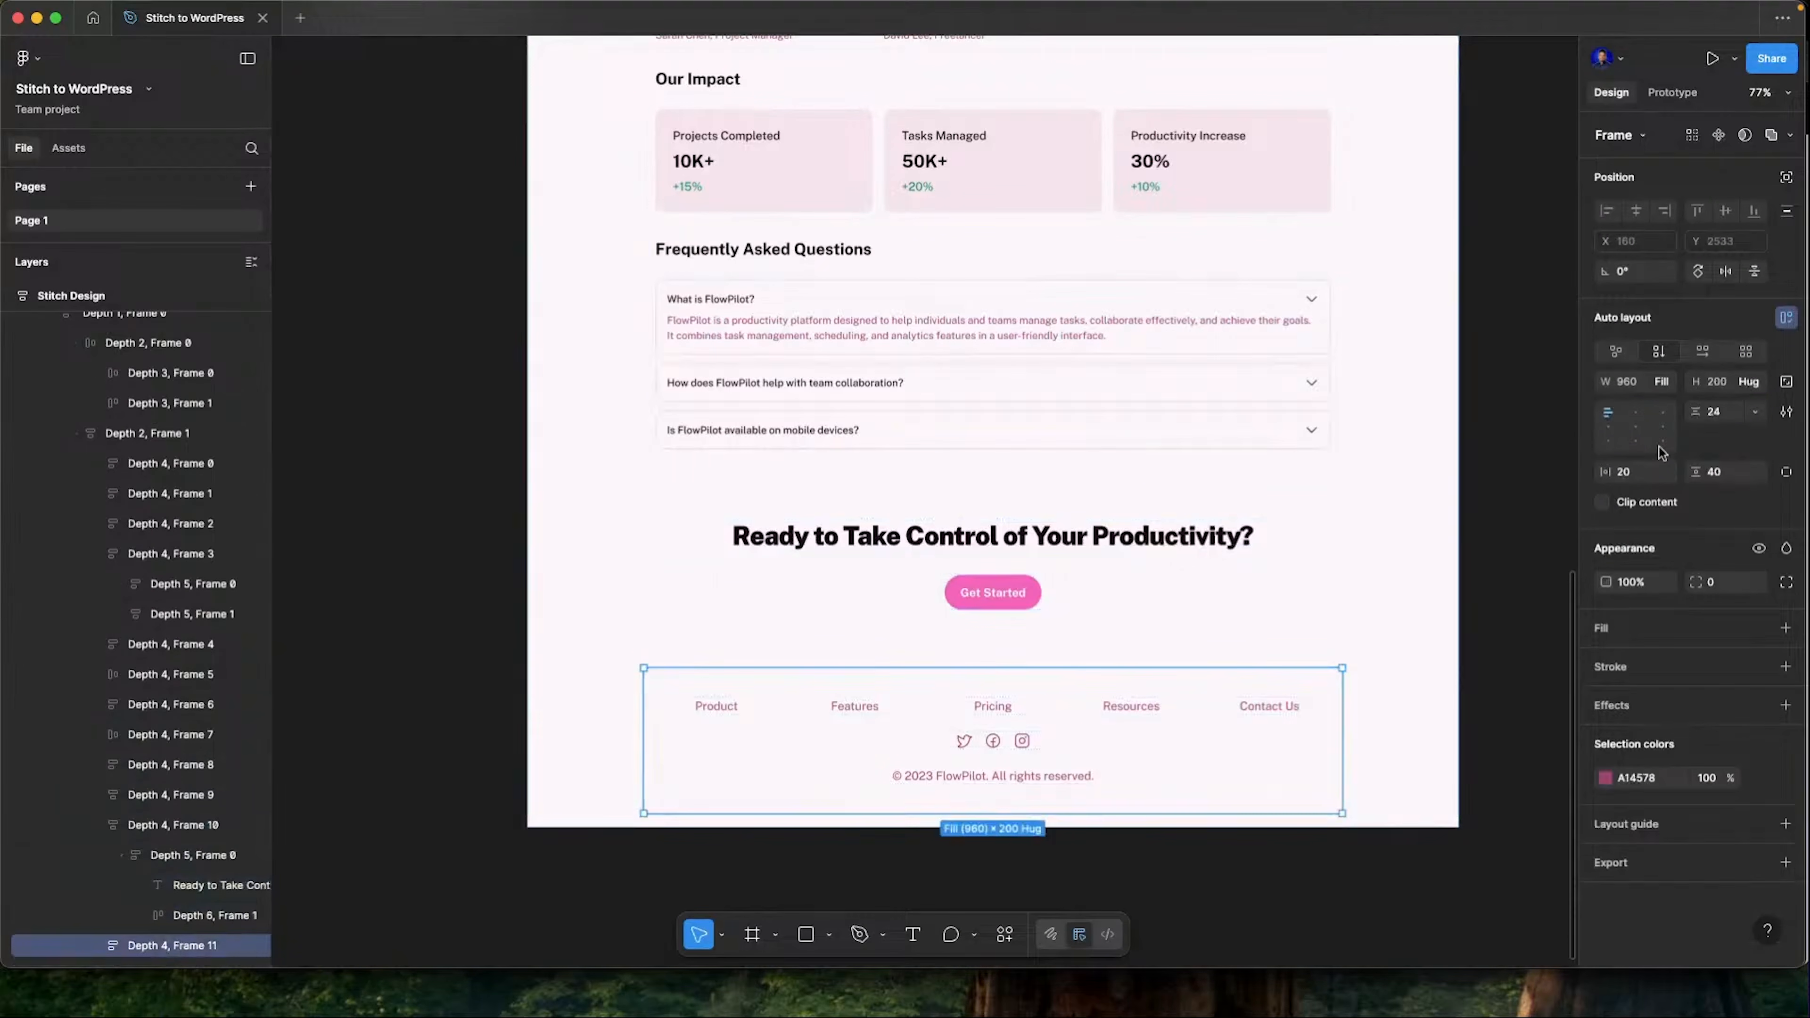
# Lock the header's FlowPilot logo frame and set the navigation frame, Depth 3, Frame 1, to a Hug contents width
pyautogui.scroll(15, 1072, 577)
pyautogui.doubleClick(1128, 233)
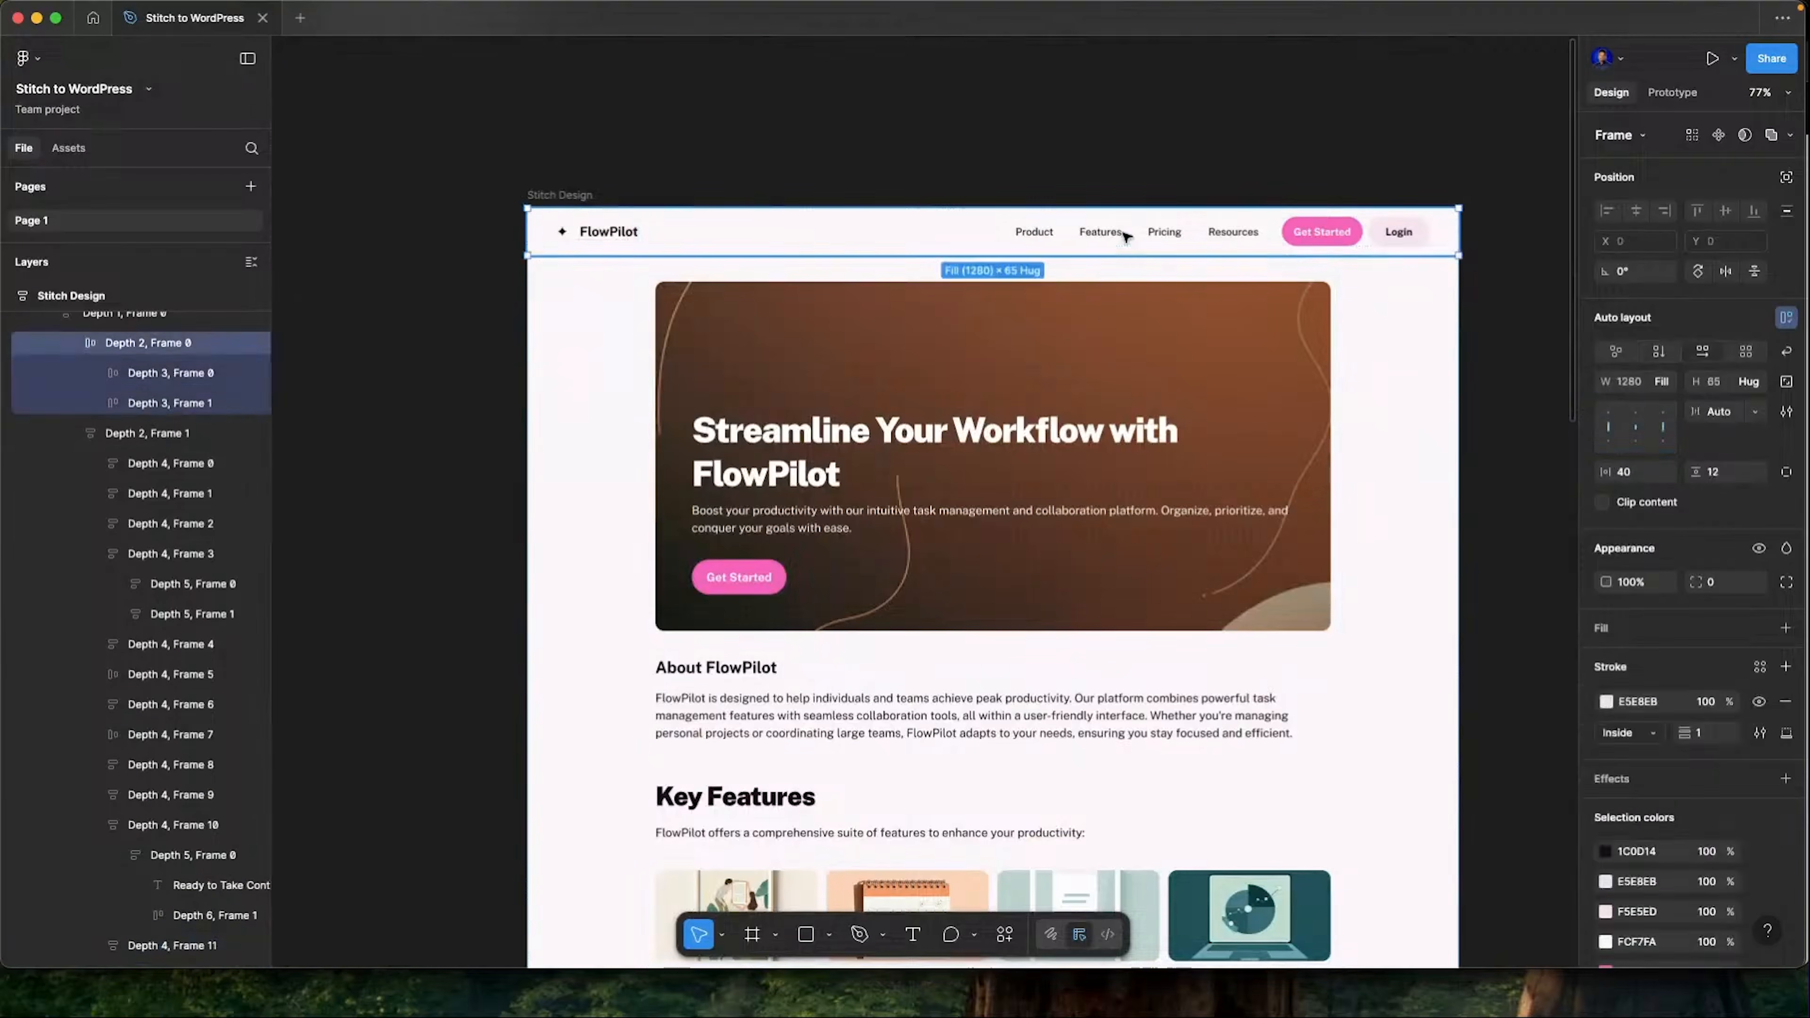
pyautogui.click(633, 231)
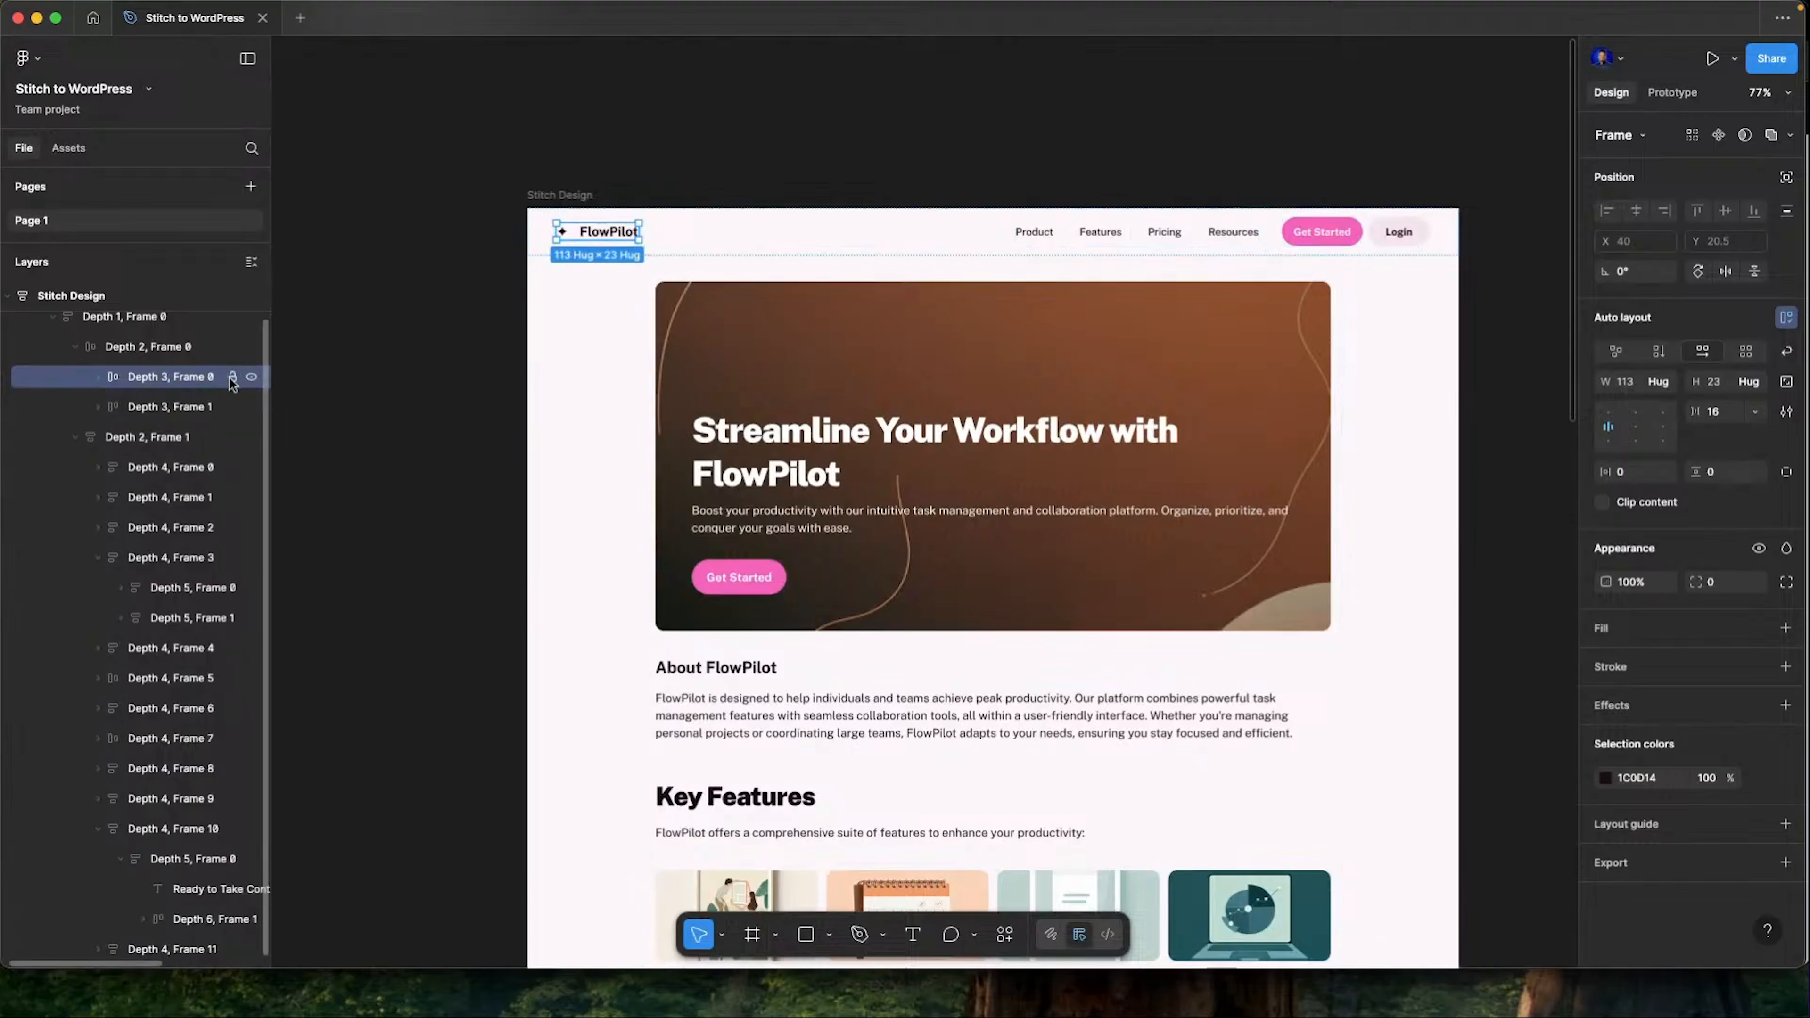
pyautogui.click(231, 379)
pyautogui.click(163, 410)
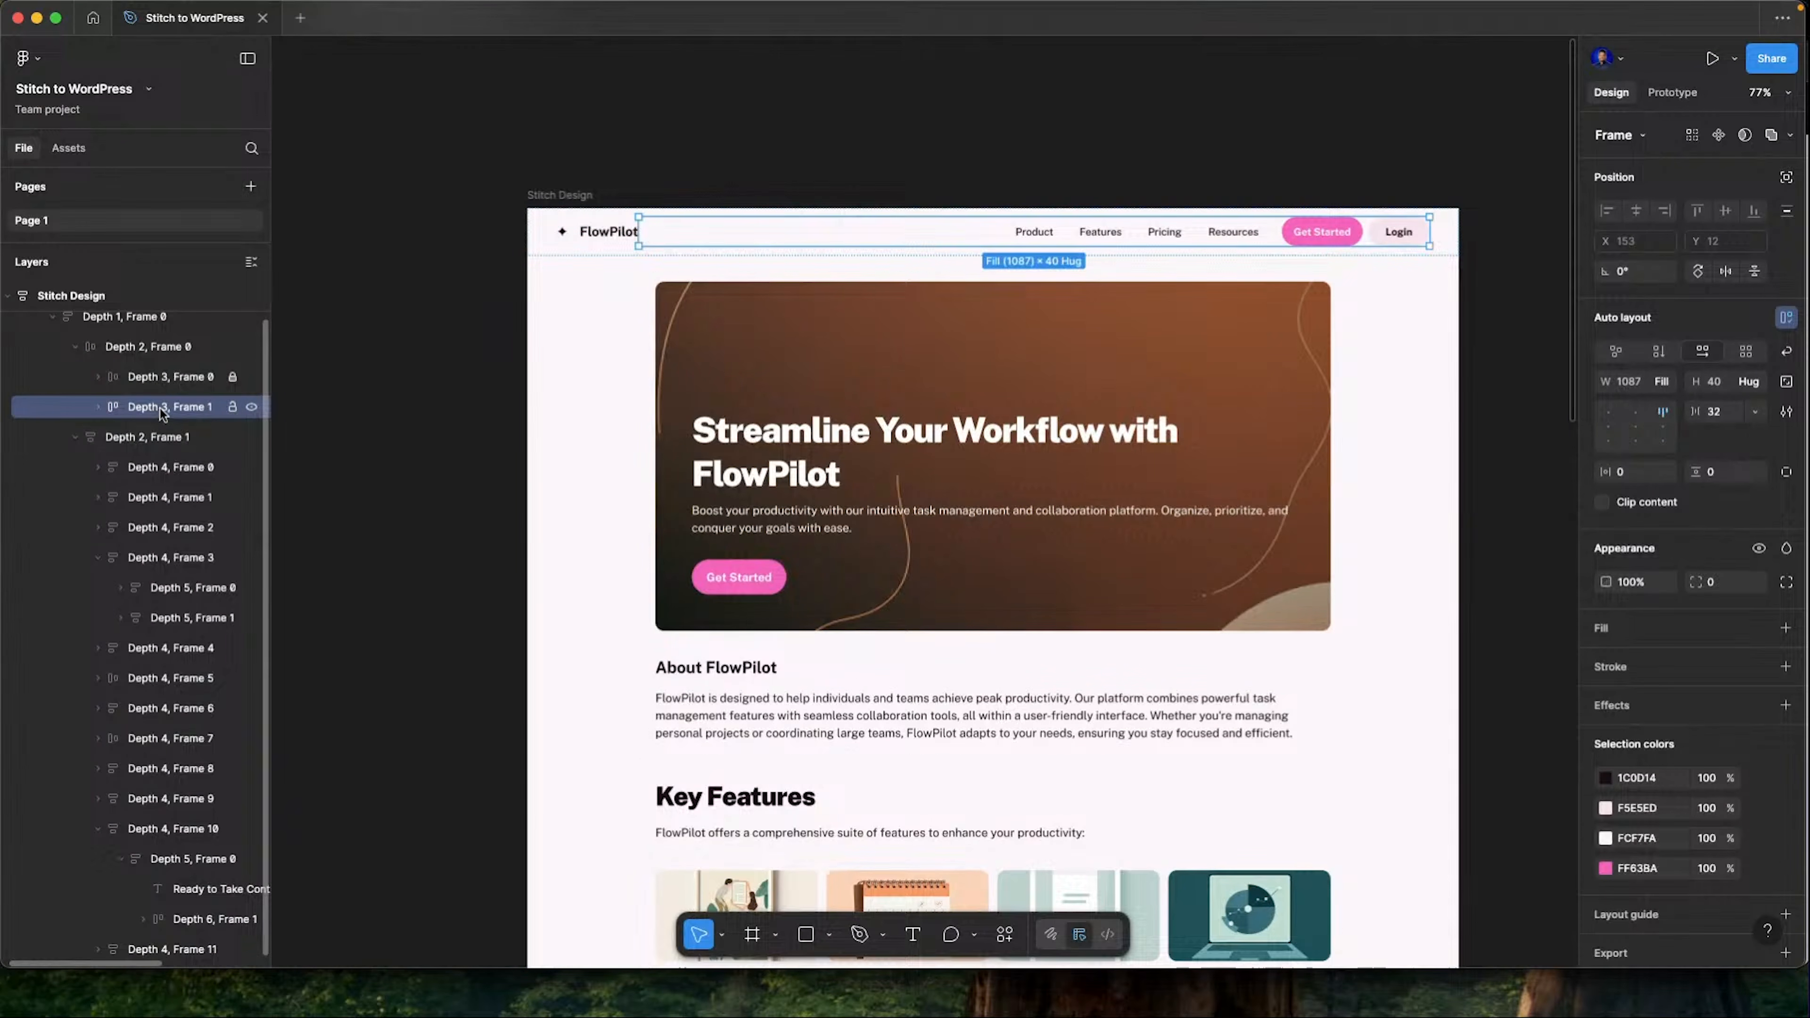
pyautogui.click(1665, 385)
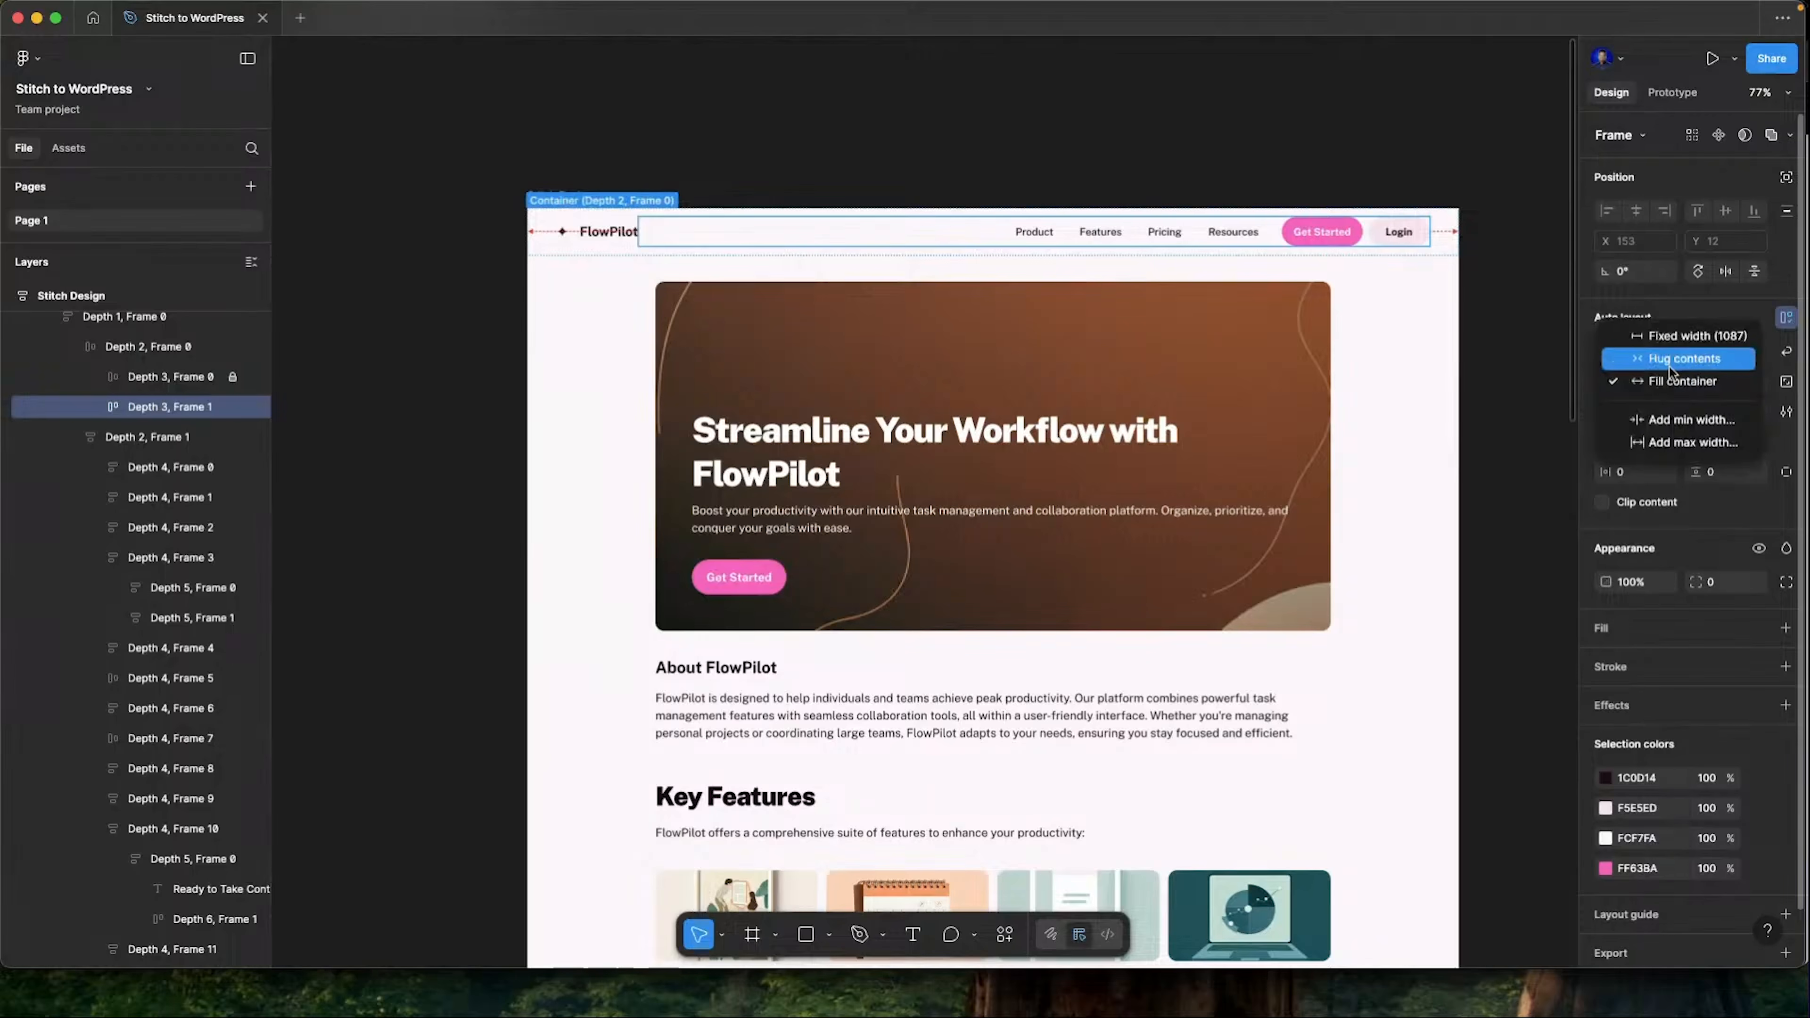
pyautogui.click(1670, 368)
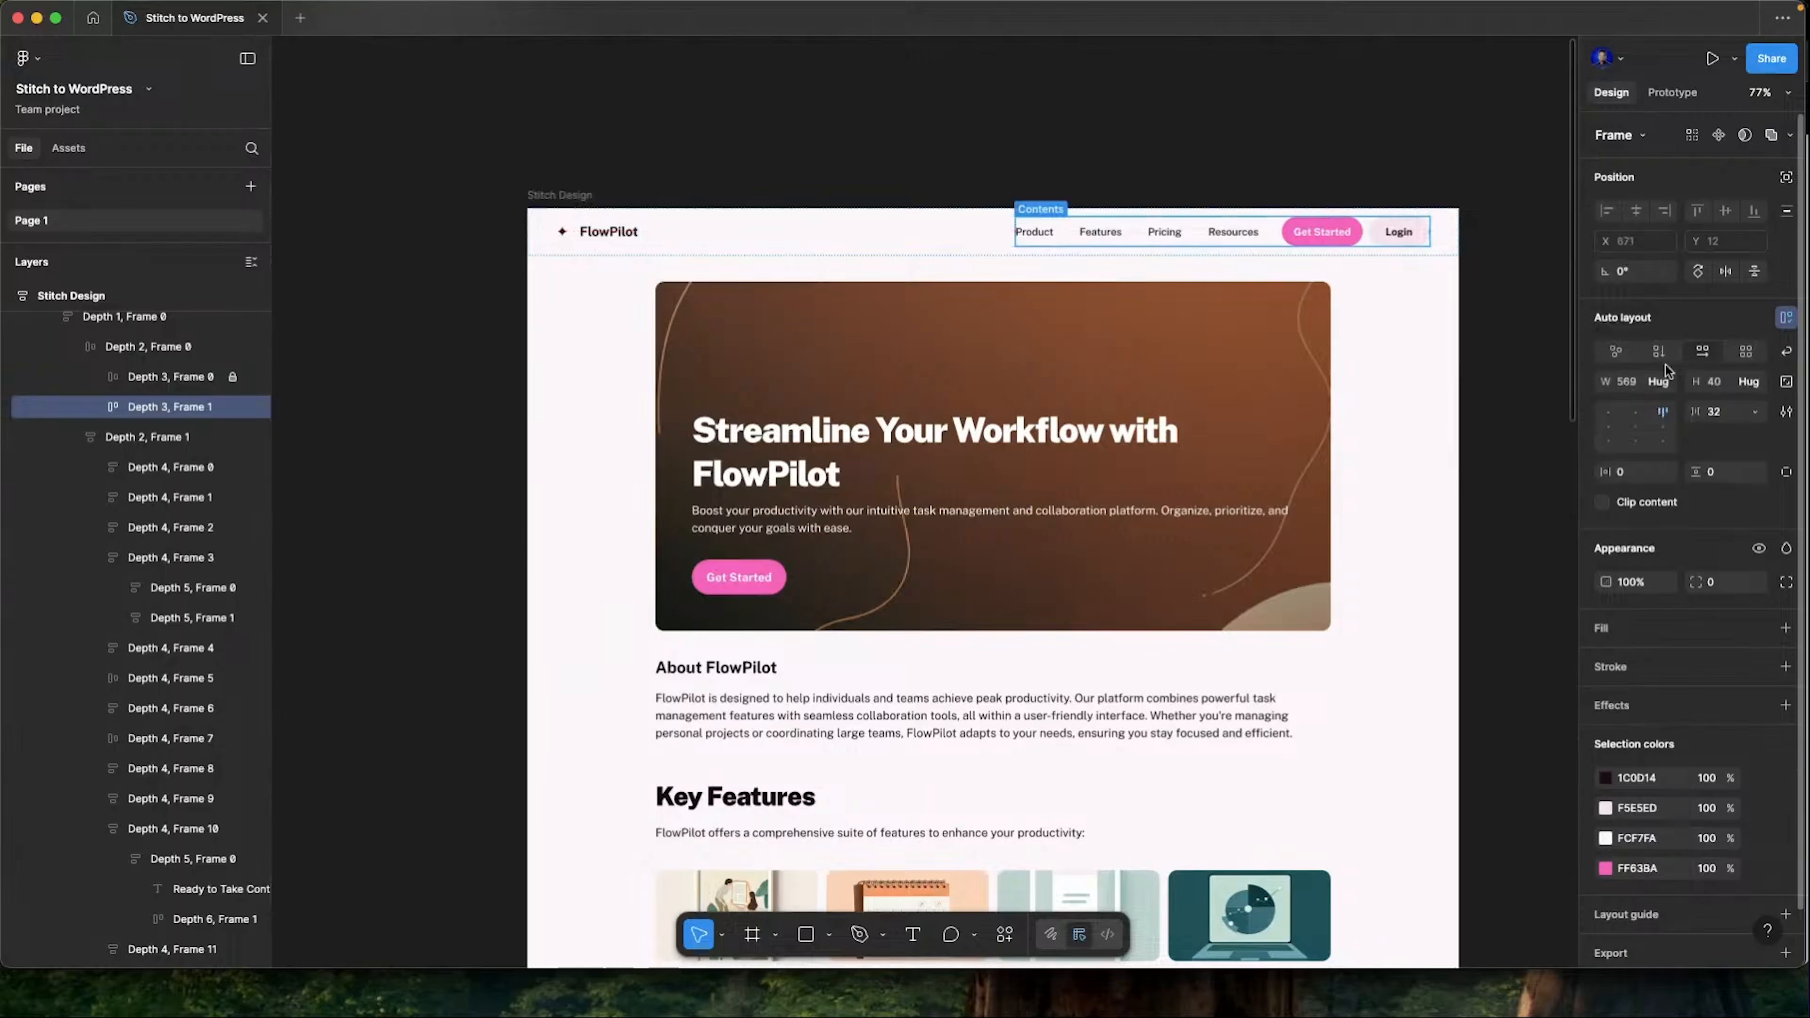
# Remove the Depth 6 wrapper frames around the header's "Get Started" and "Login" labels and set both texts to auto width
pyautogui.click(152, 439)
pyautogui.click(157, 467)
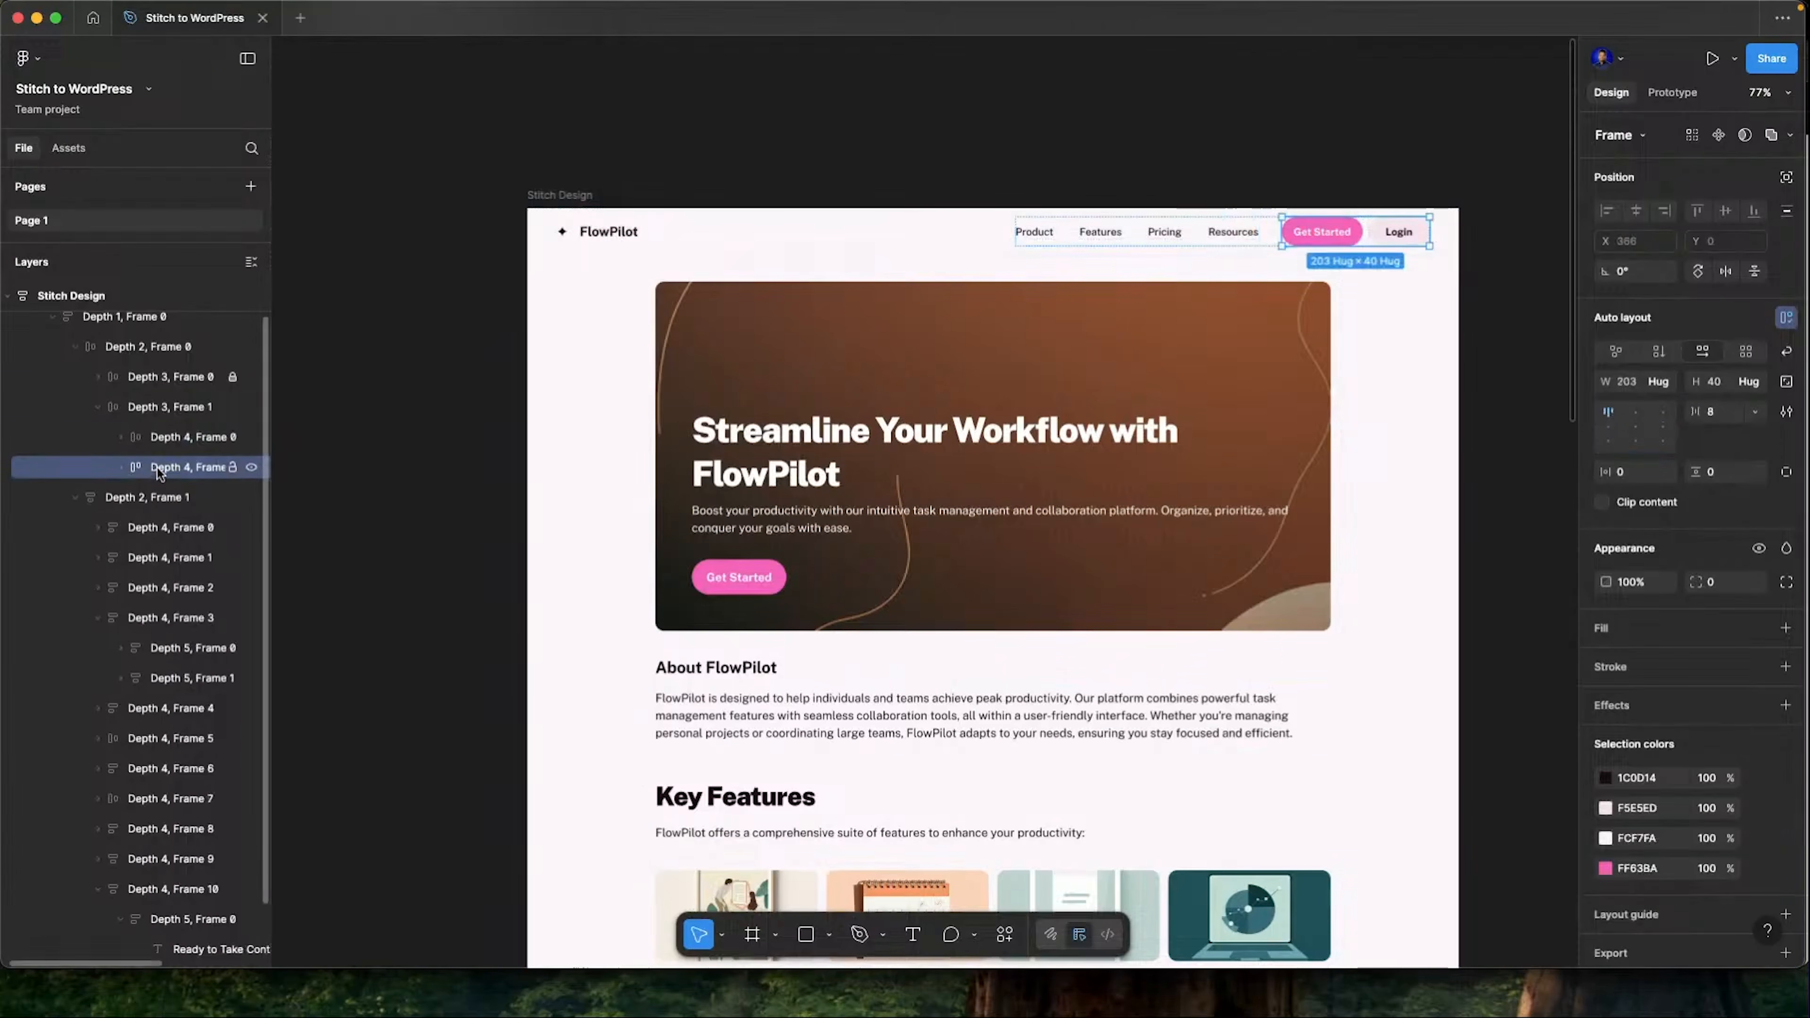
pyautogui.click(122, 468)
pyautogui.click(1662, 427)
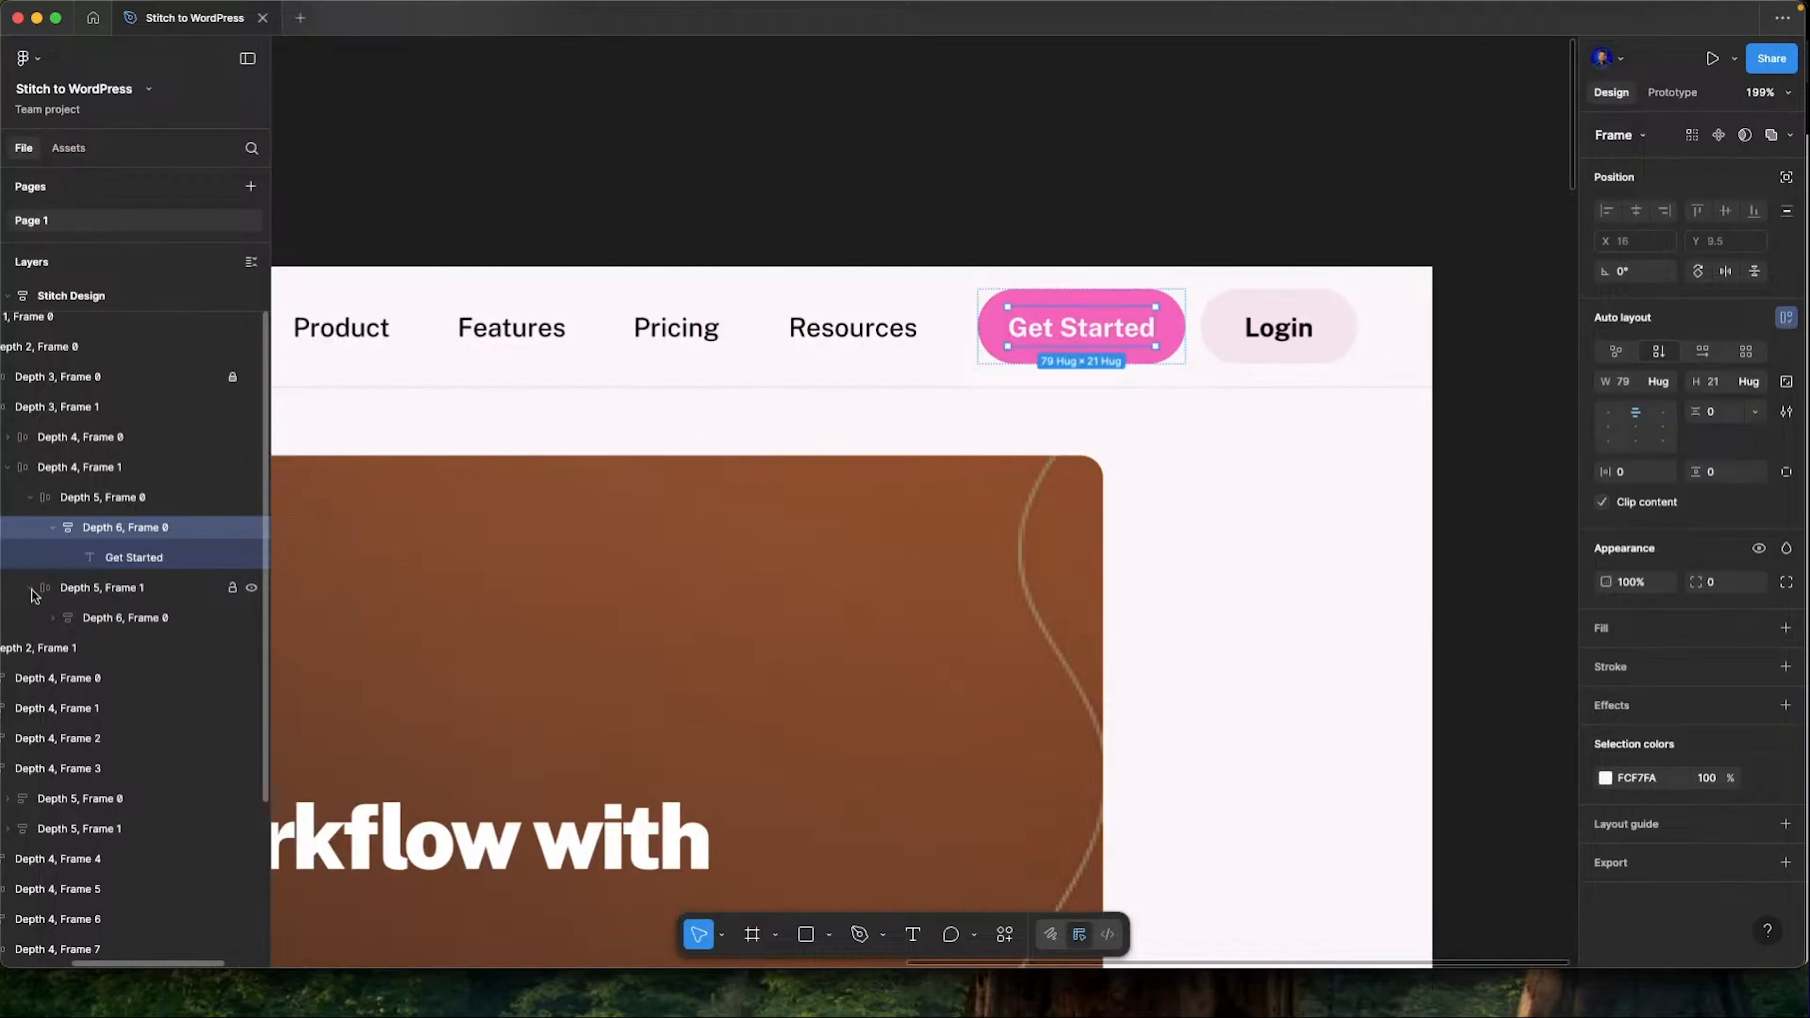
pyautogui.click(30, 587)
pyautogui.click(52, 617)
pyautogui.click(140, 624)
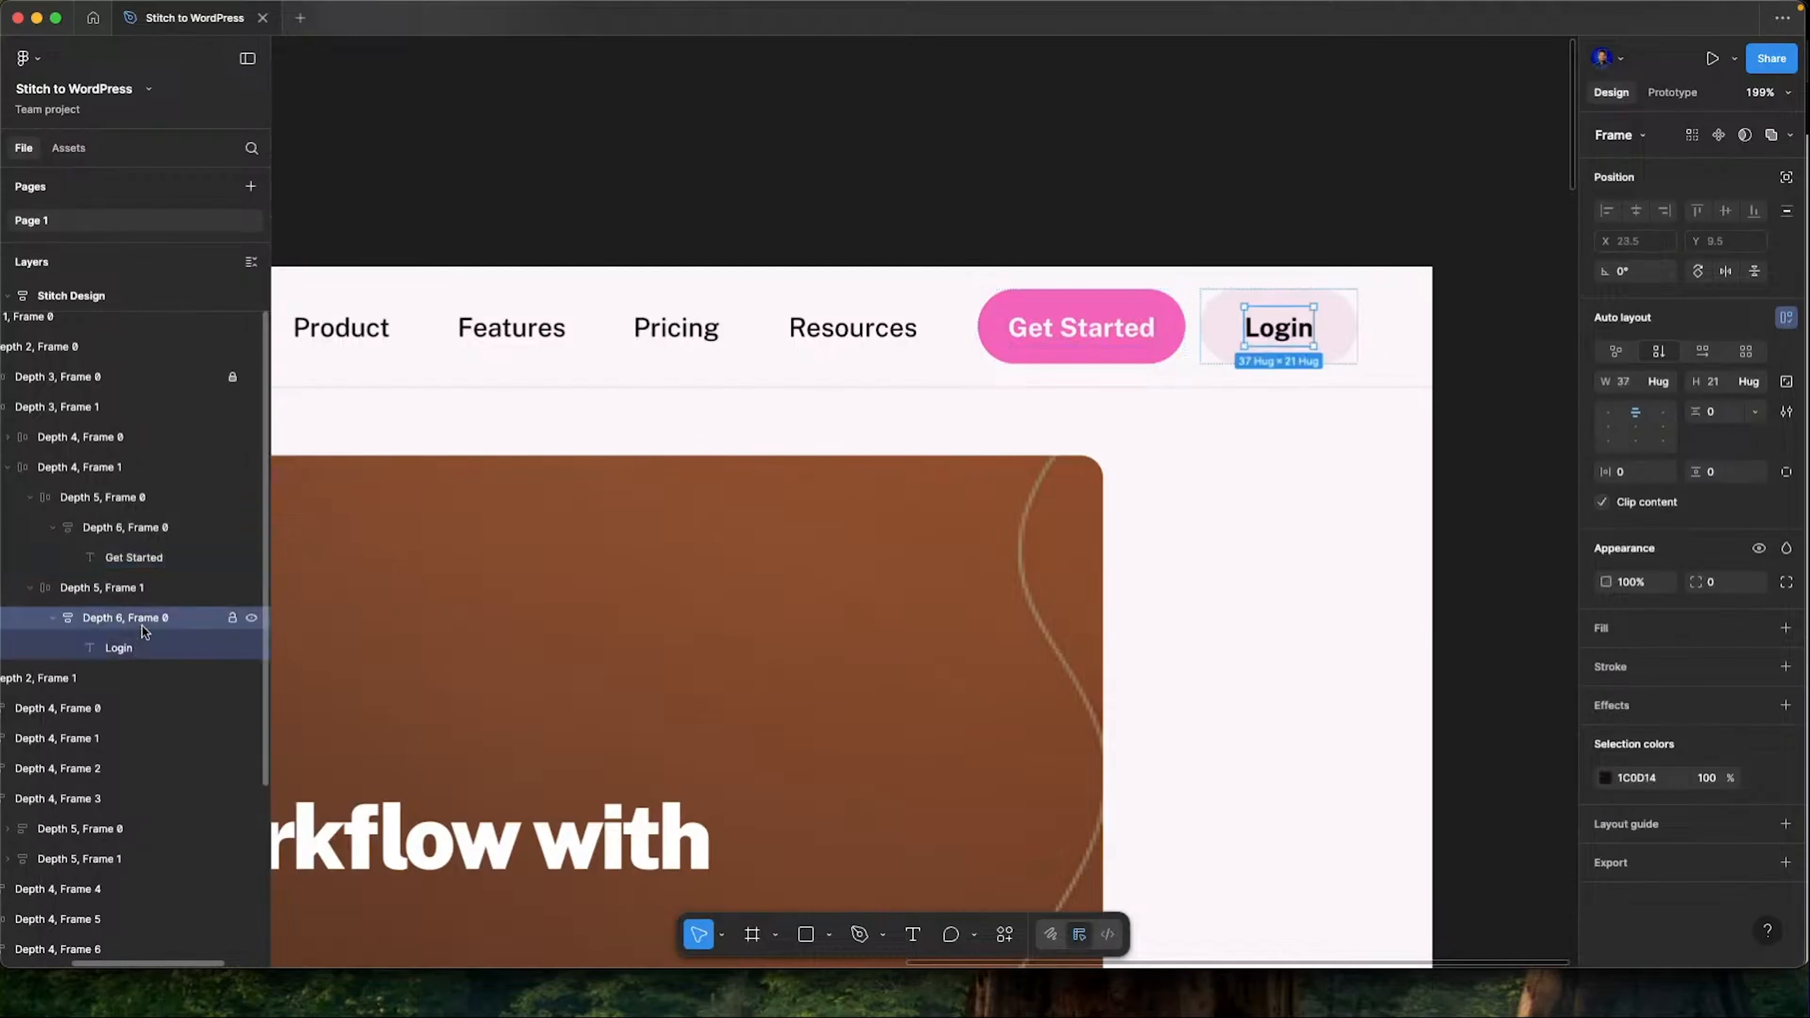
pyautogui.keyDown('shift'); pyautogui.click(141, 531); pyautogui.keyUp('shift')
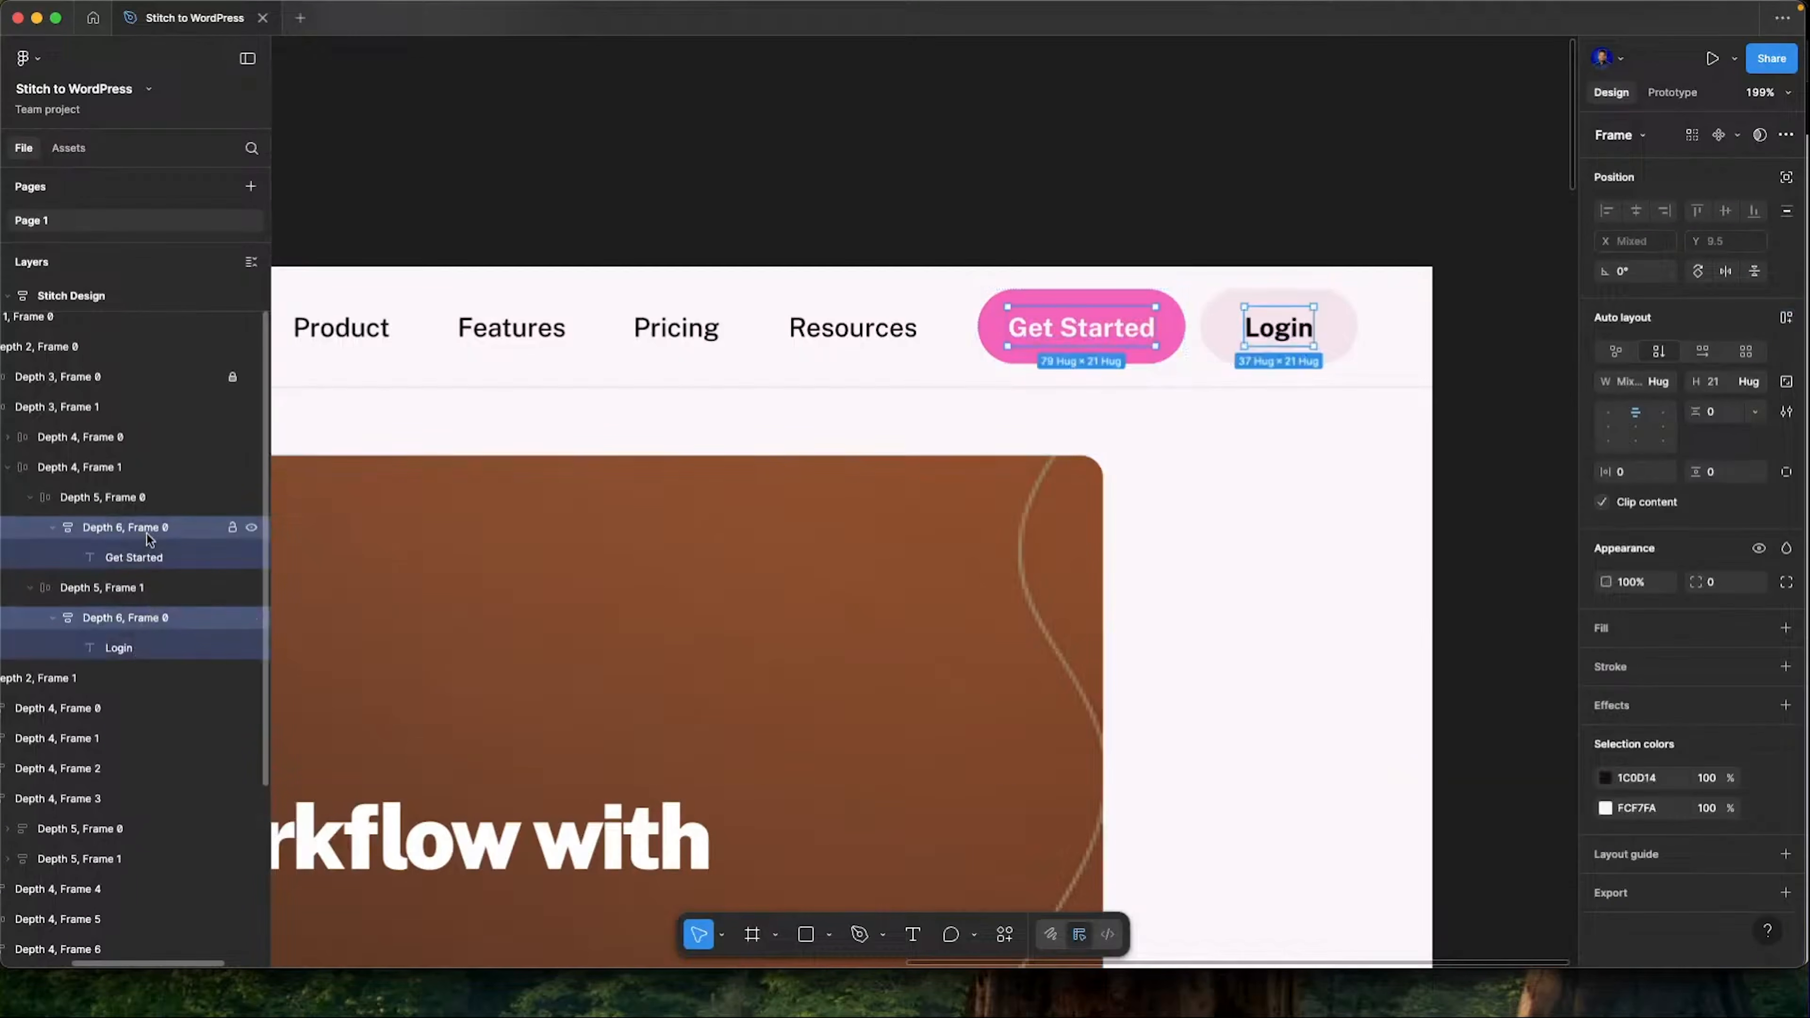
pyautogui.press('super+shift+g')
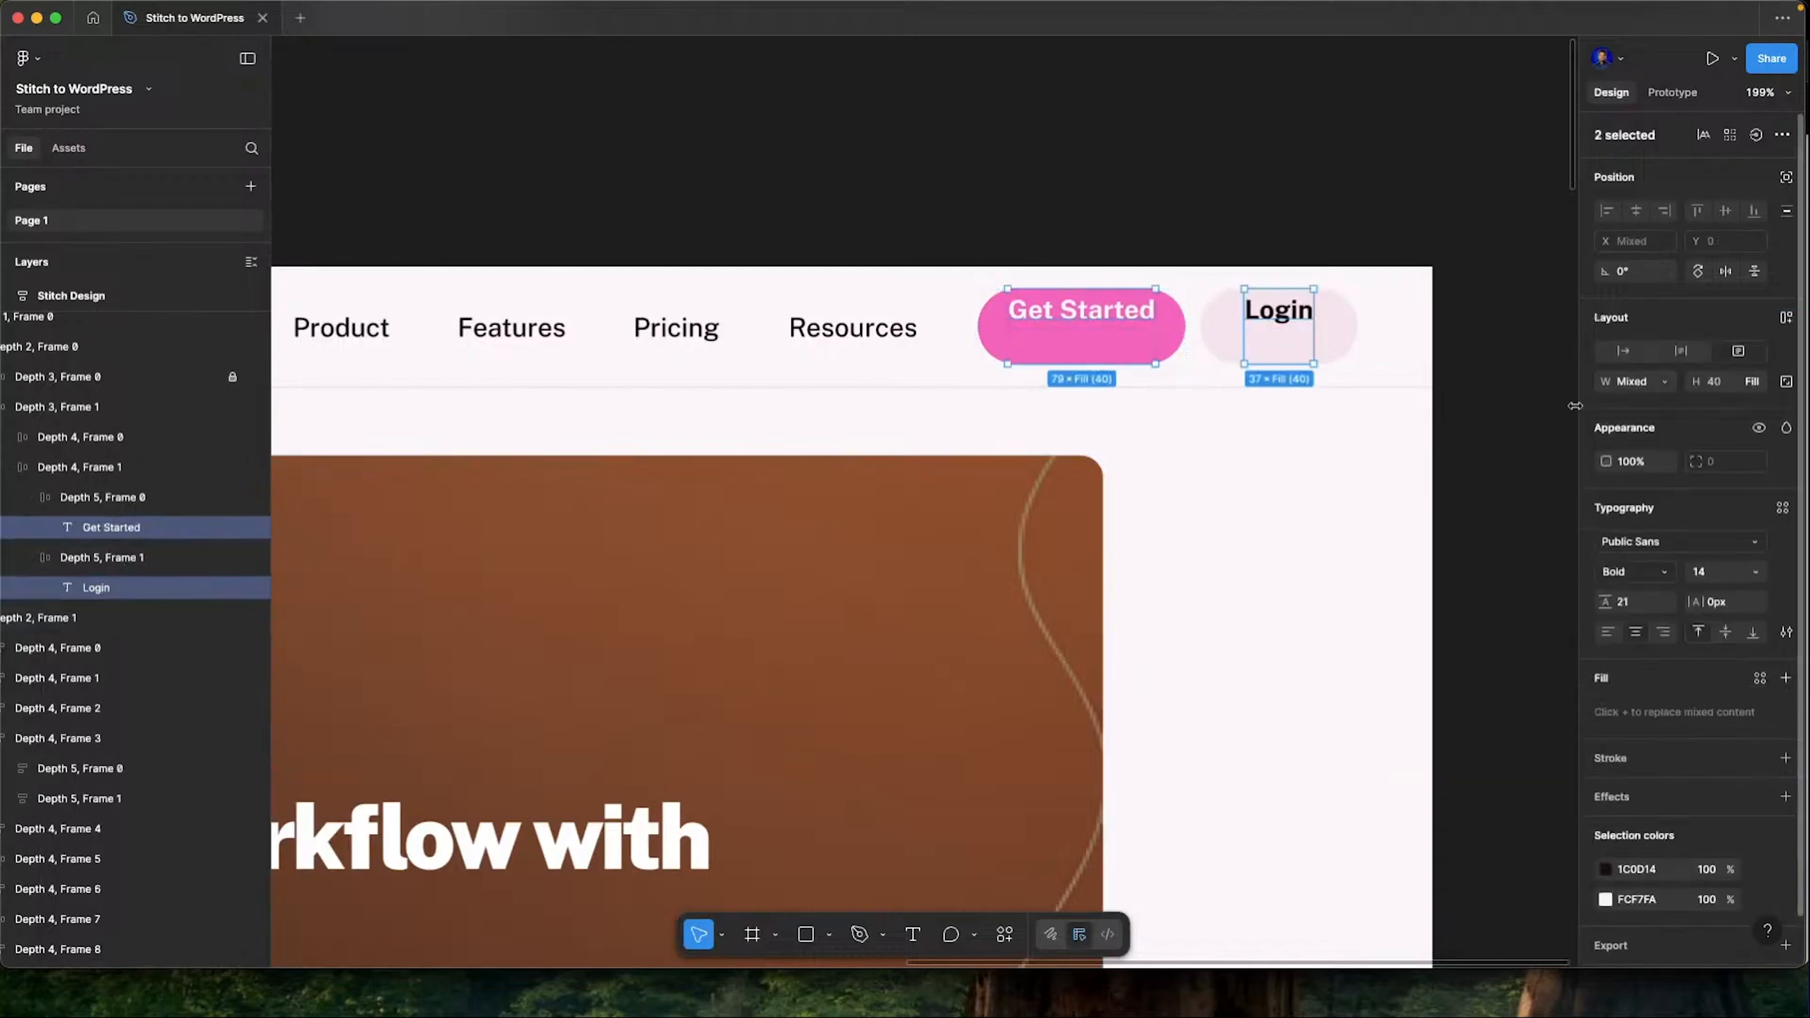
pyautogui.click(1623, 355)
# Set the vertical padding of the header's Get Started and Login button frames to 9
pyautogui.click(102, 552)
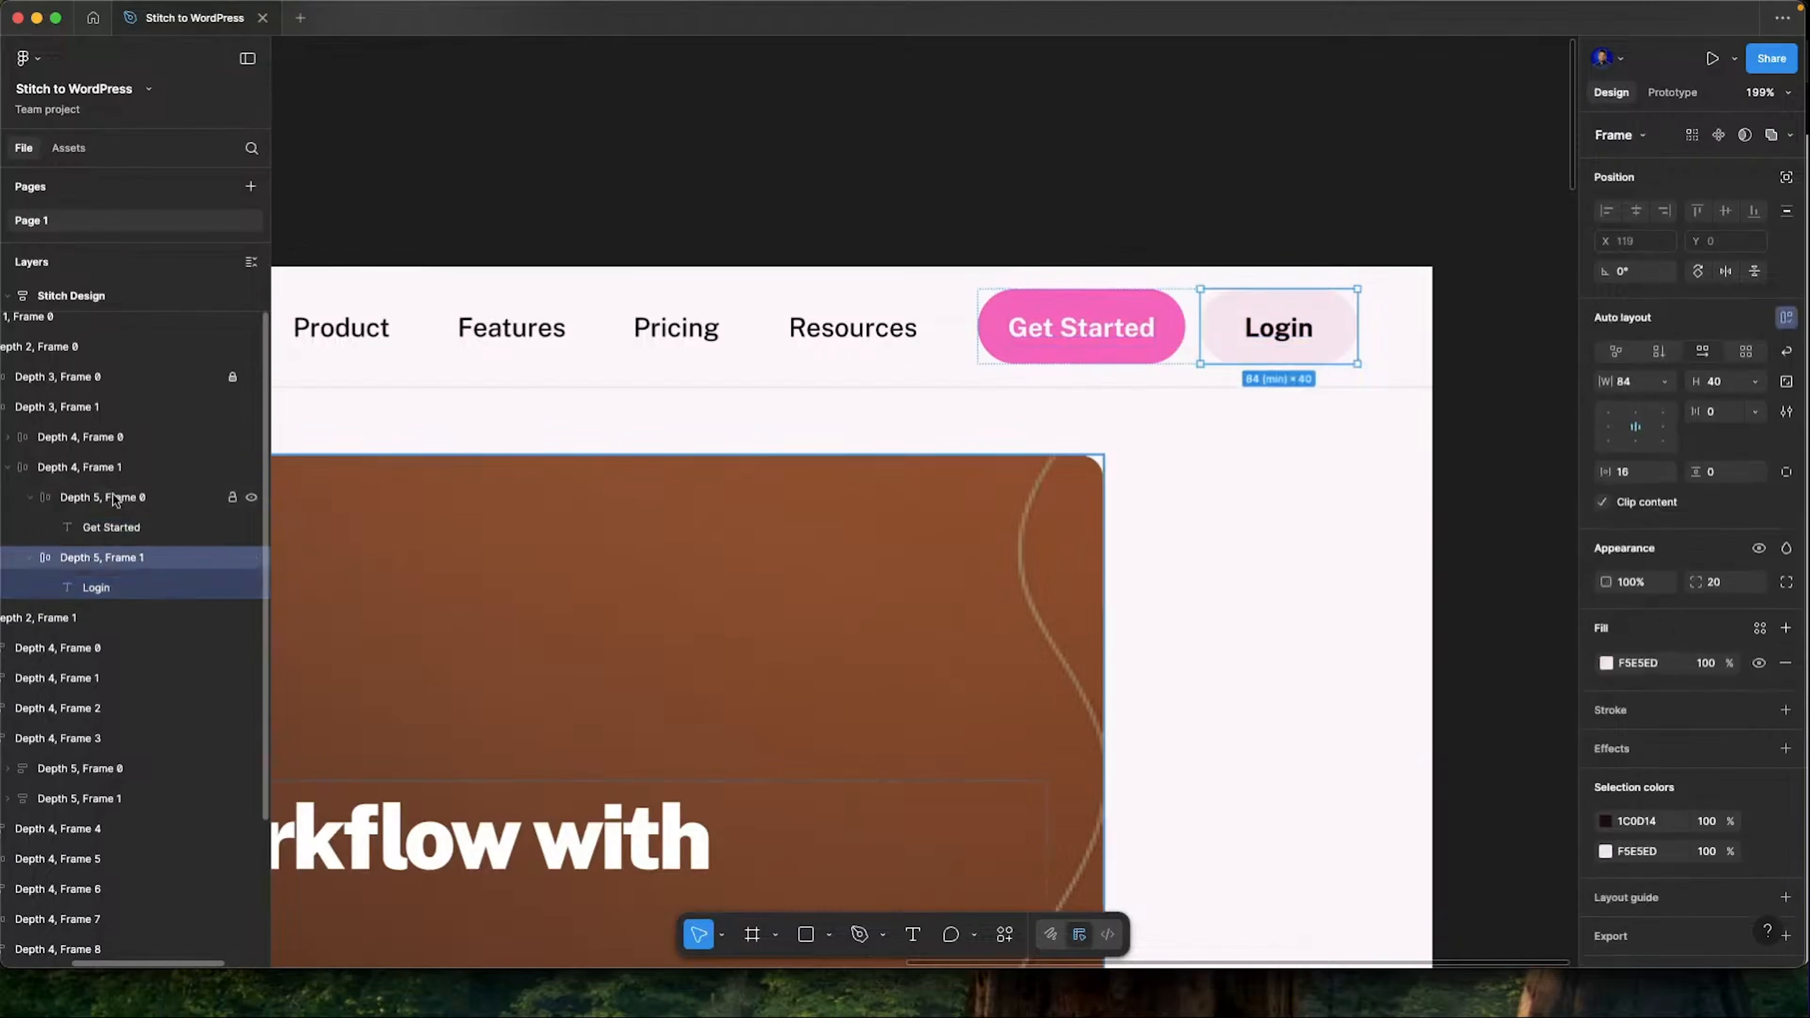
pyautogui.keyDown('shift'); pyautogui.click(103, 496); pyautogui.keyUp('shift')
pyautogui.write('9')
pyautogui.press('Return')
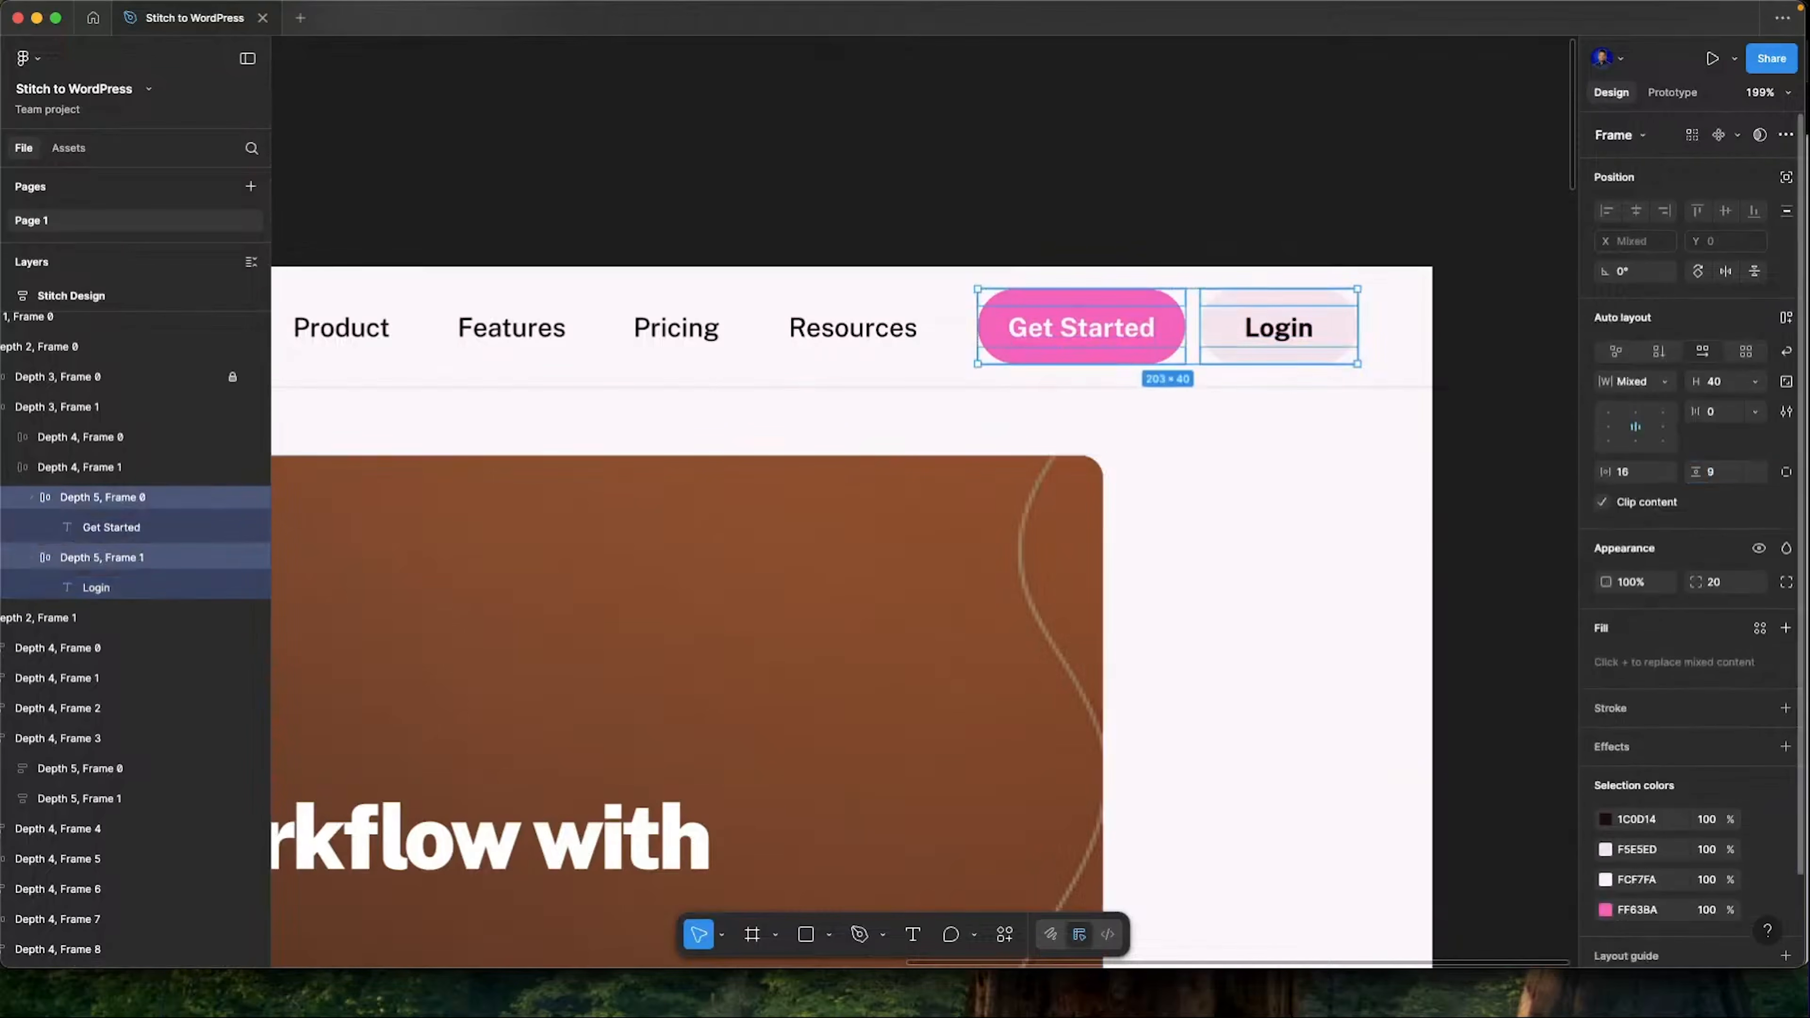
# Remove the wrapper frame around the hero's "Get Started" label, set the text to auto width, and adjust the button frame's vertical padding
pyautogui.scroll(-3, 1143, 505)
pyautogui.scroll(-2, 1147, 508)
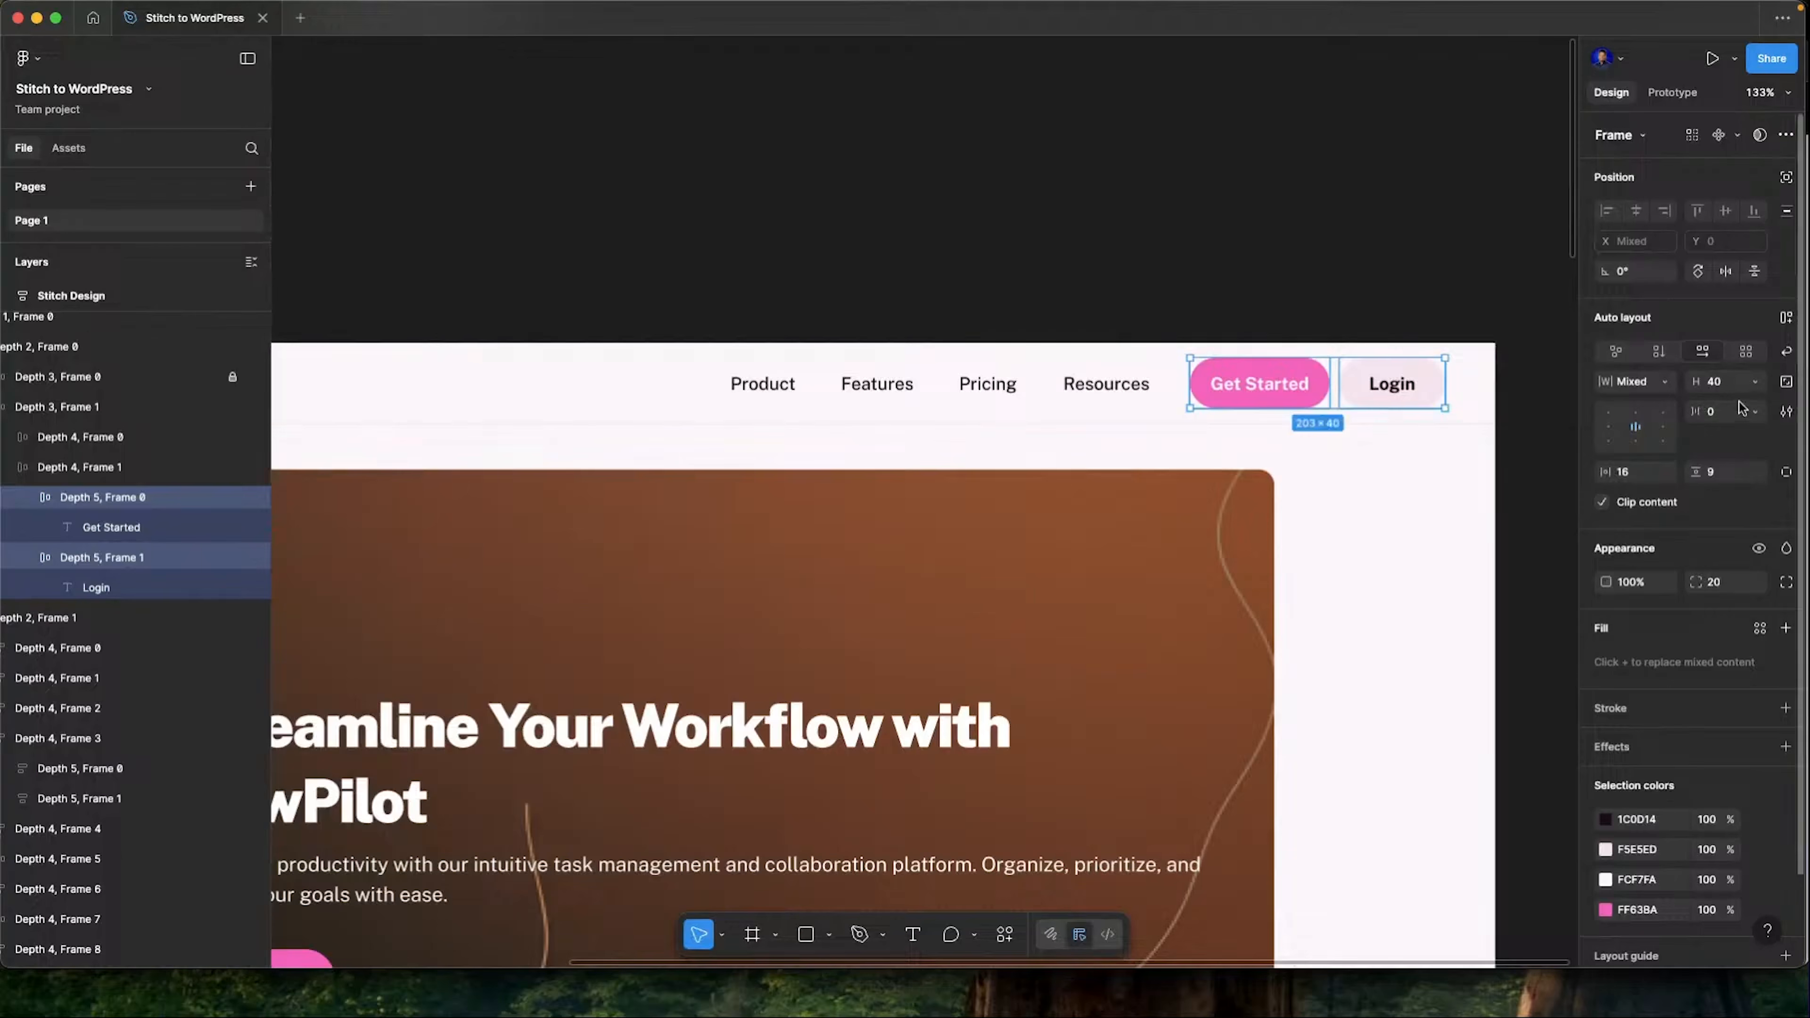
pyautogui.scroll(-4, 1215, 460)
pyautogui.scroll(-4, 1069, 463)
pyautogui.keyDown('super'); pyautogui.click(641, 439); pyautogui.keyUp('super')
pyautogui.press('super+shift+g')
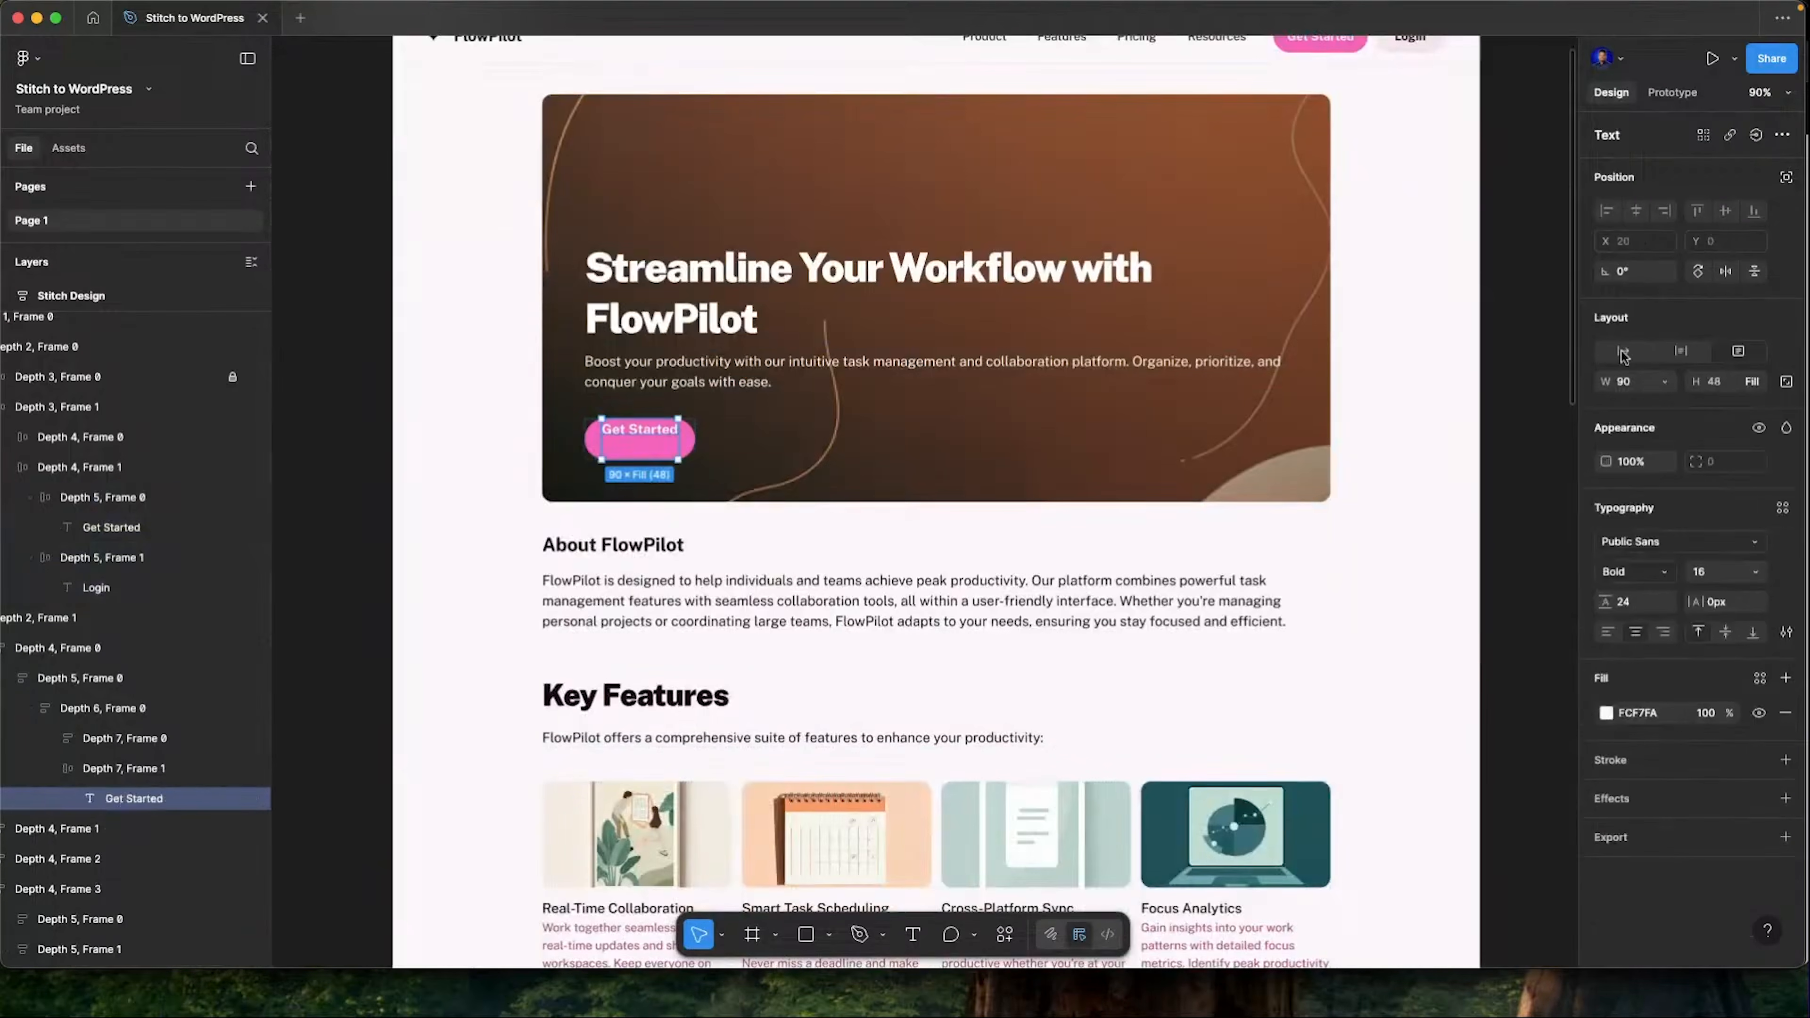
pyautogui.click(1621, 352)
pyautogui.click(124, 769)
pyautogui.click(1723, 473)
pyautogui.write('0')
# Remove the Depth 9, Frame 0 wrapper around the call-to-action's "Get Started" label and set the text to auto width
pyautogui.scroll(-10, 934, 499)
pyautogui.keyDown('super'); pyautogui.click(936, 698); pyautogui.keyUp('super')
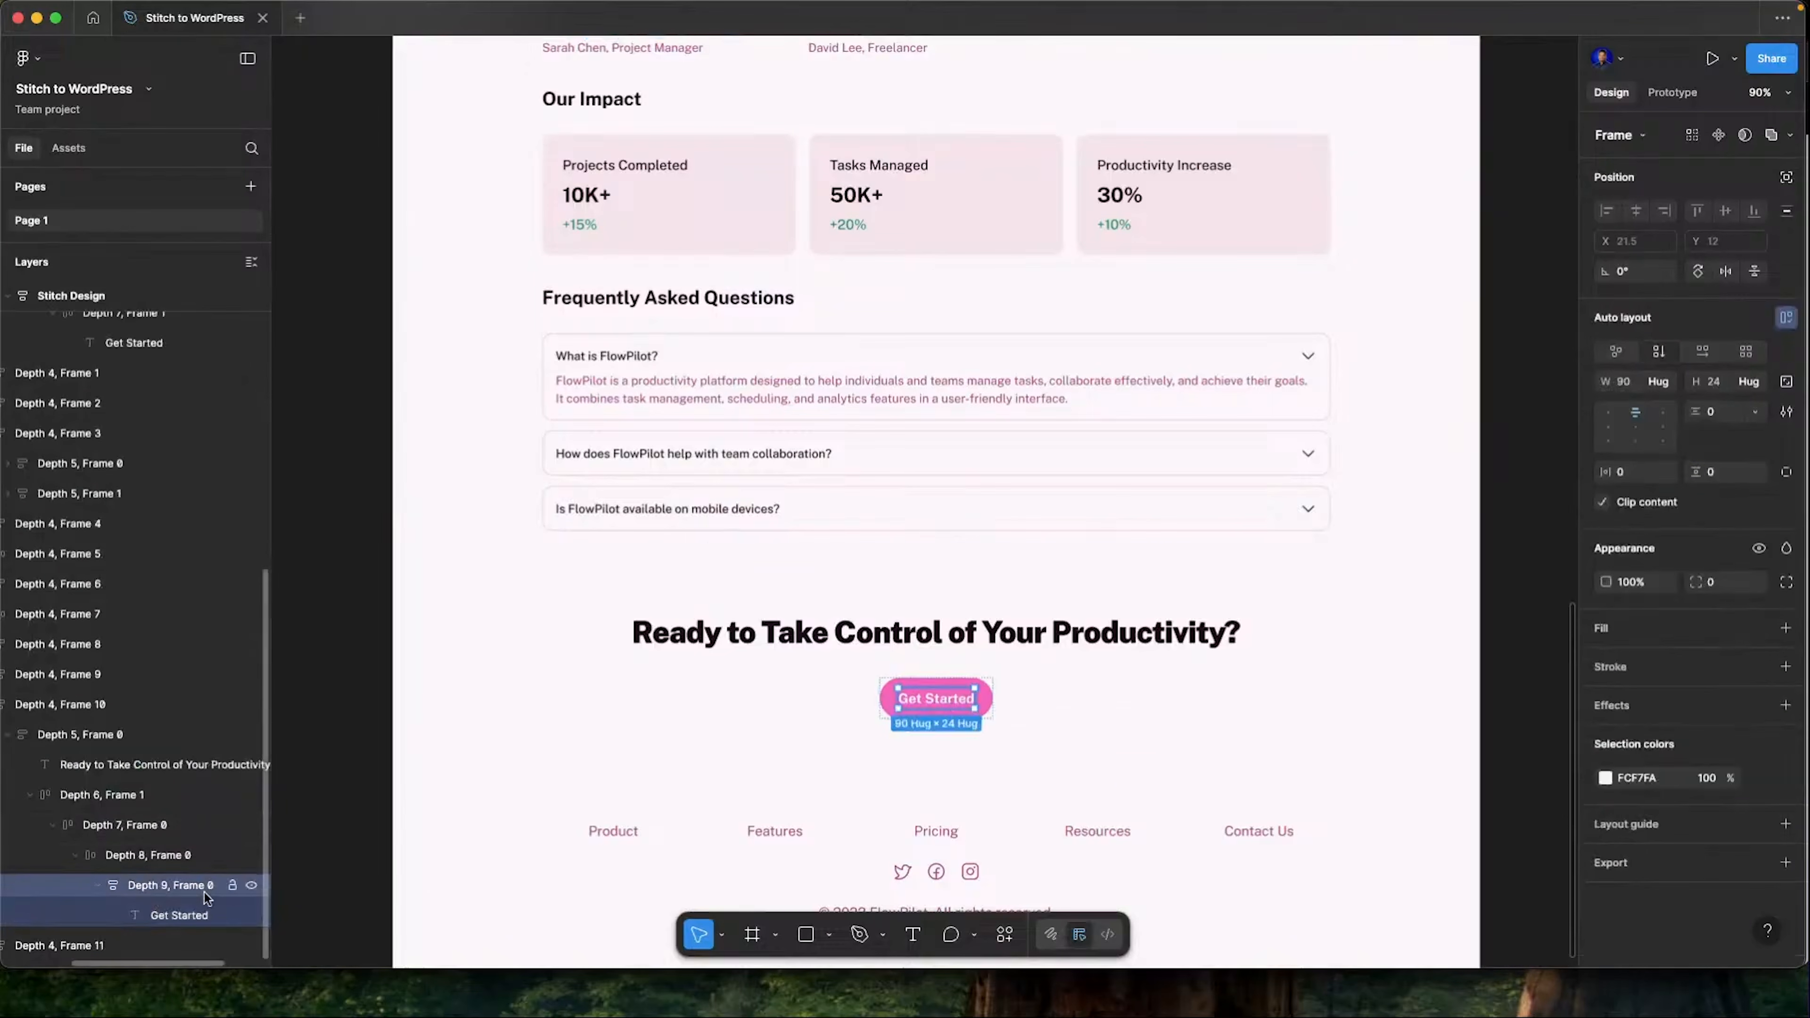
pyautogui.press('super+shift+g')
pyautogui.click(1621, 351)
# Remove the call-to-action button's minimum and maximum widths, make its width hug the contents, and set its vertical padding to 12
pyautogui.click(147, 884)
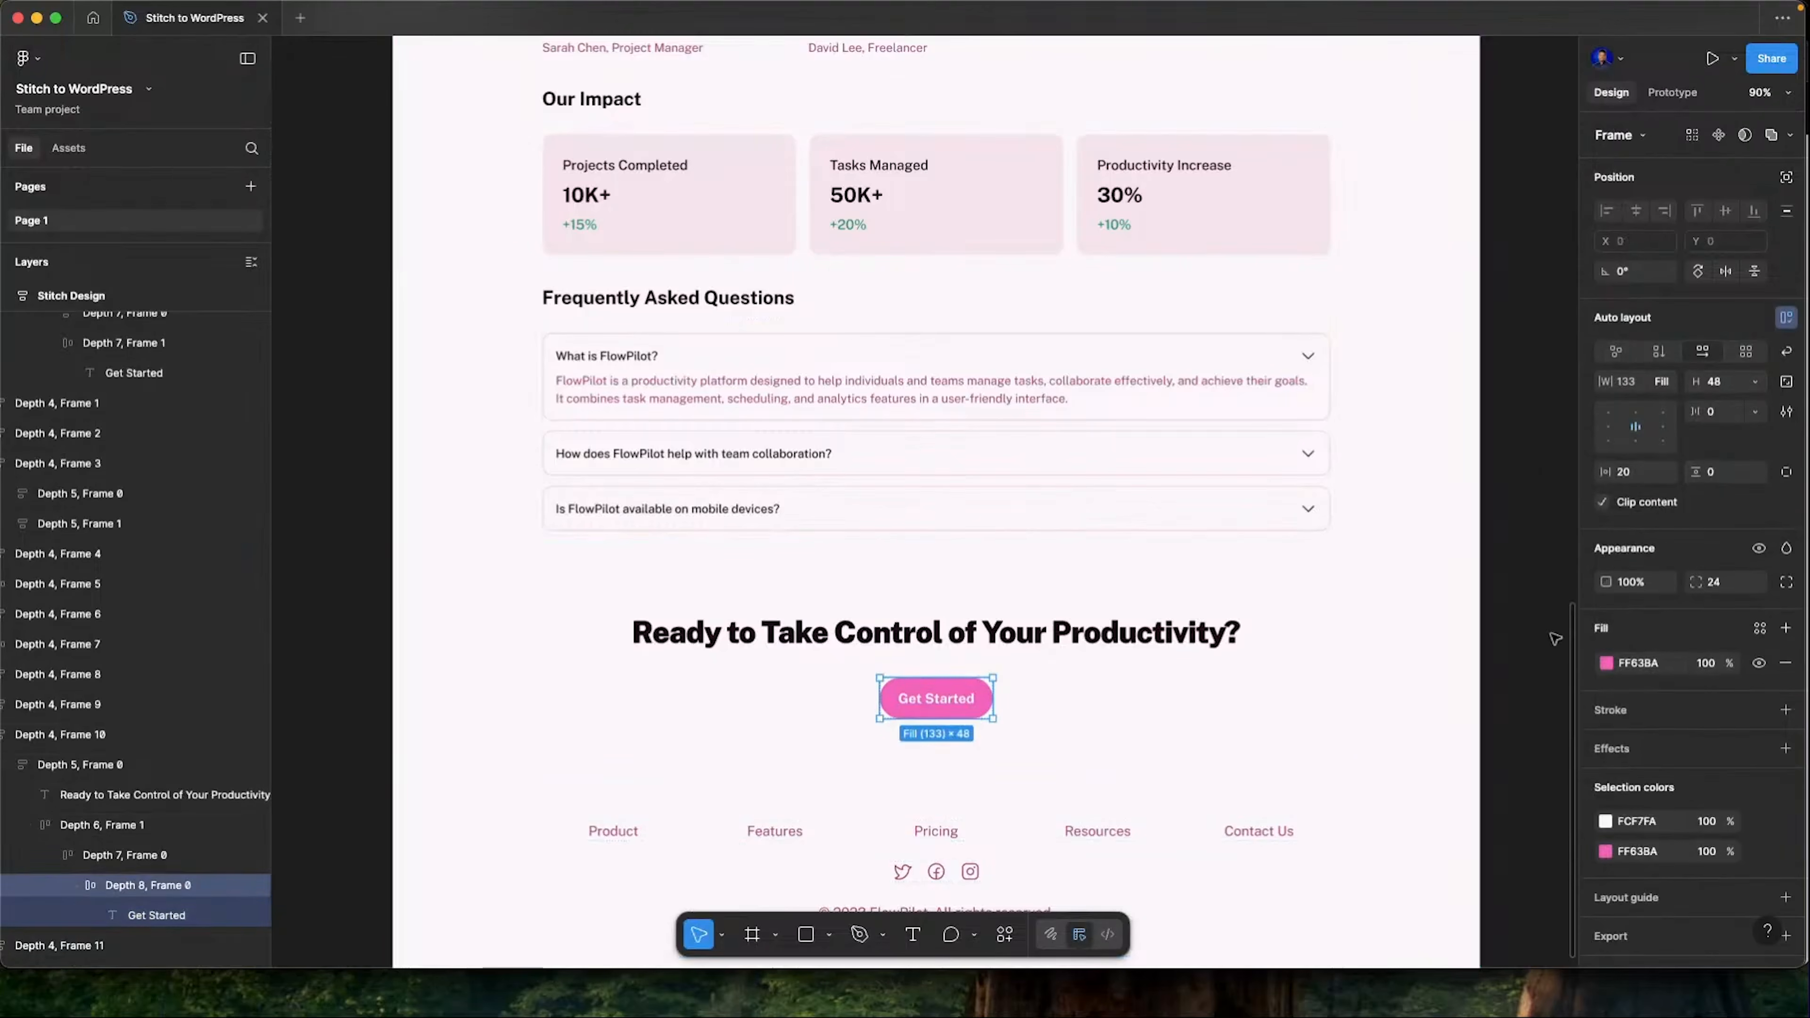
pyautogui.click(1664, 383)
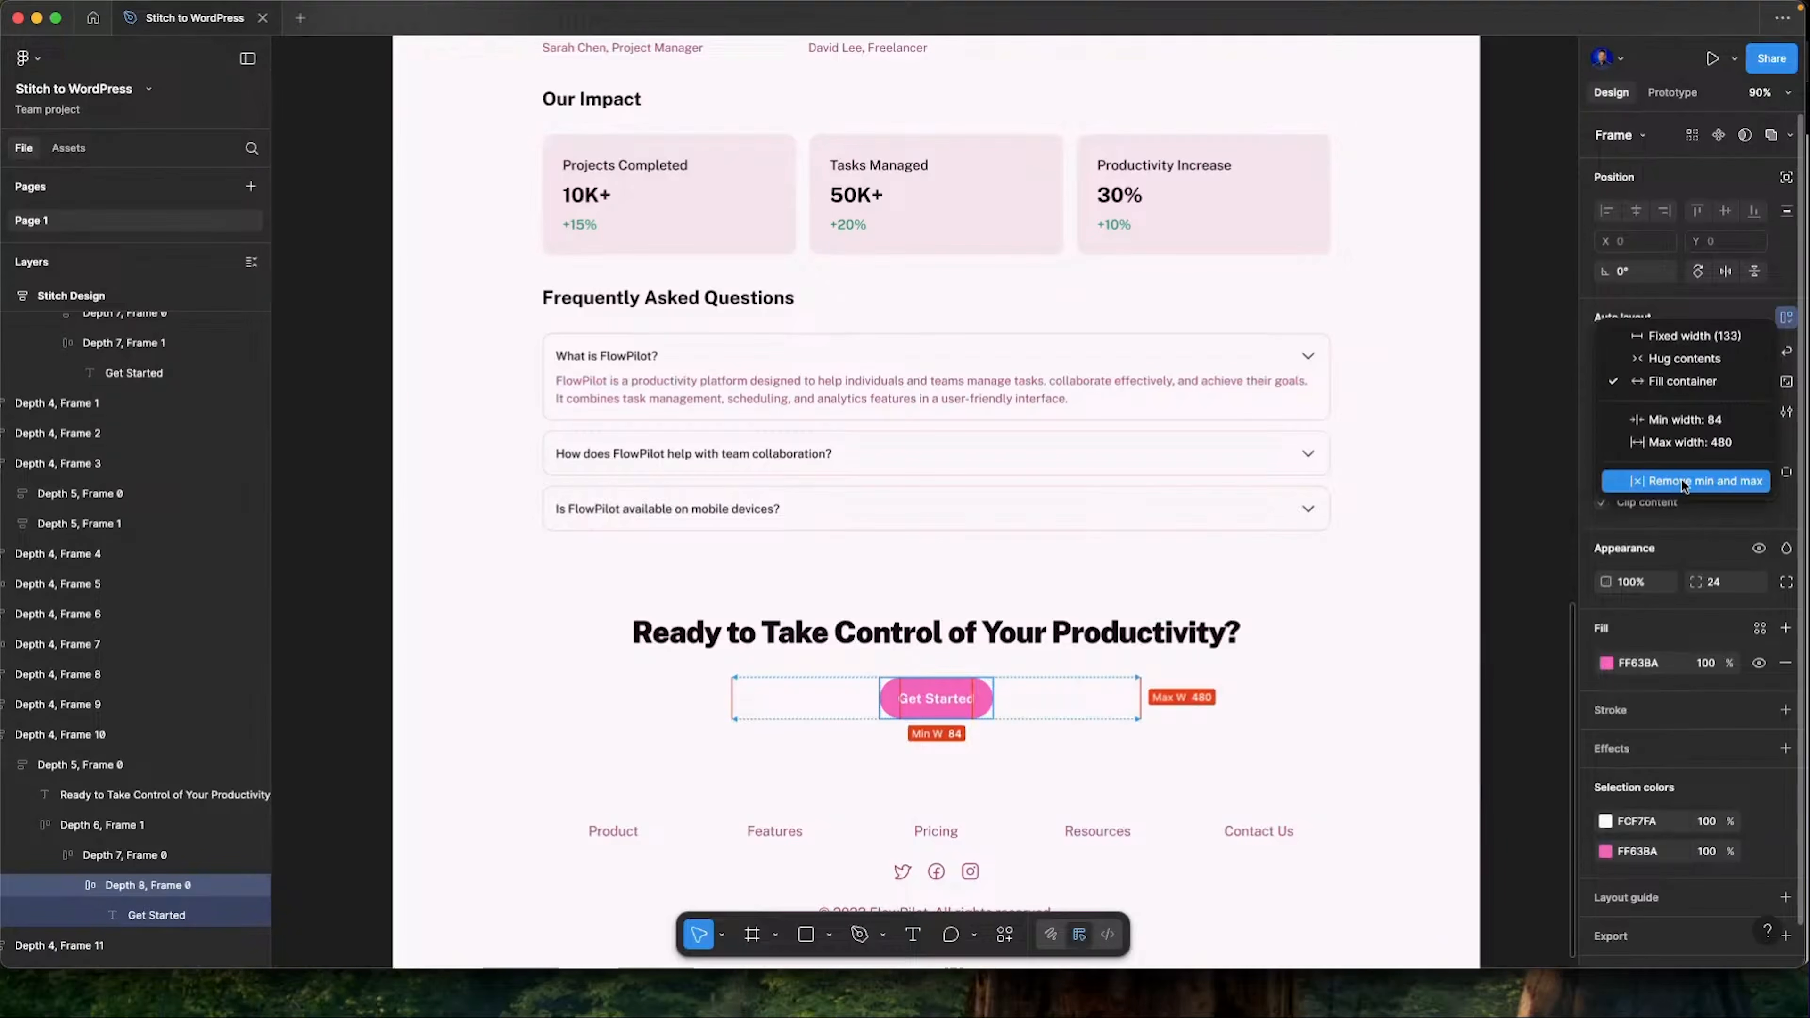
pyautogui.click(1709, 482)
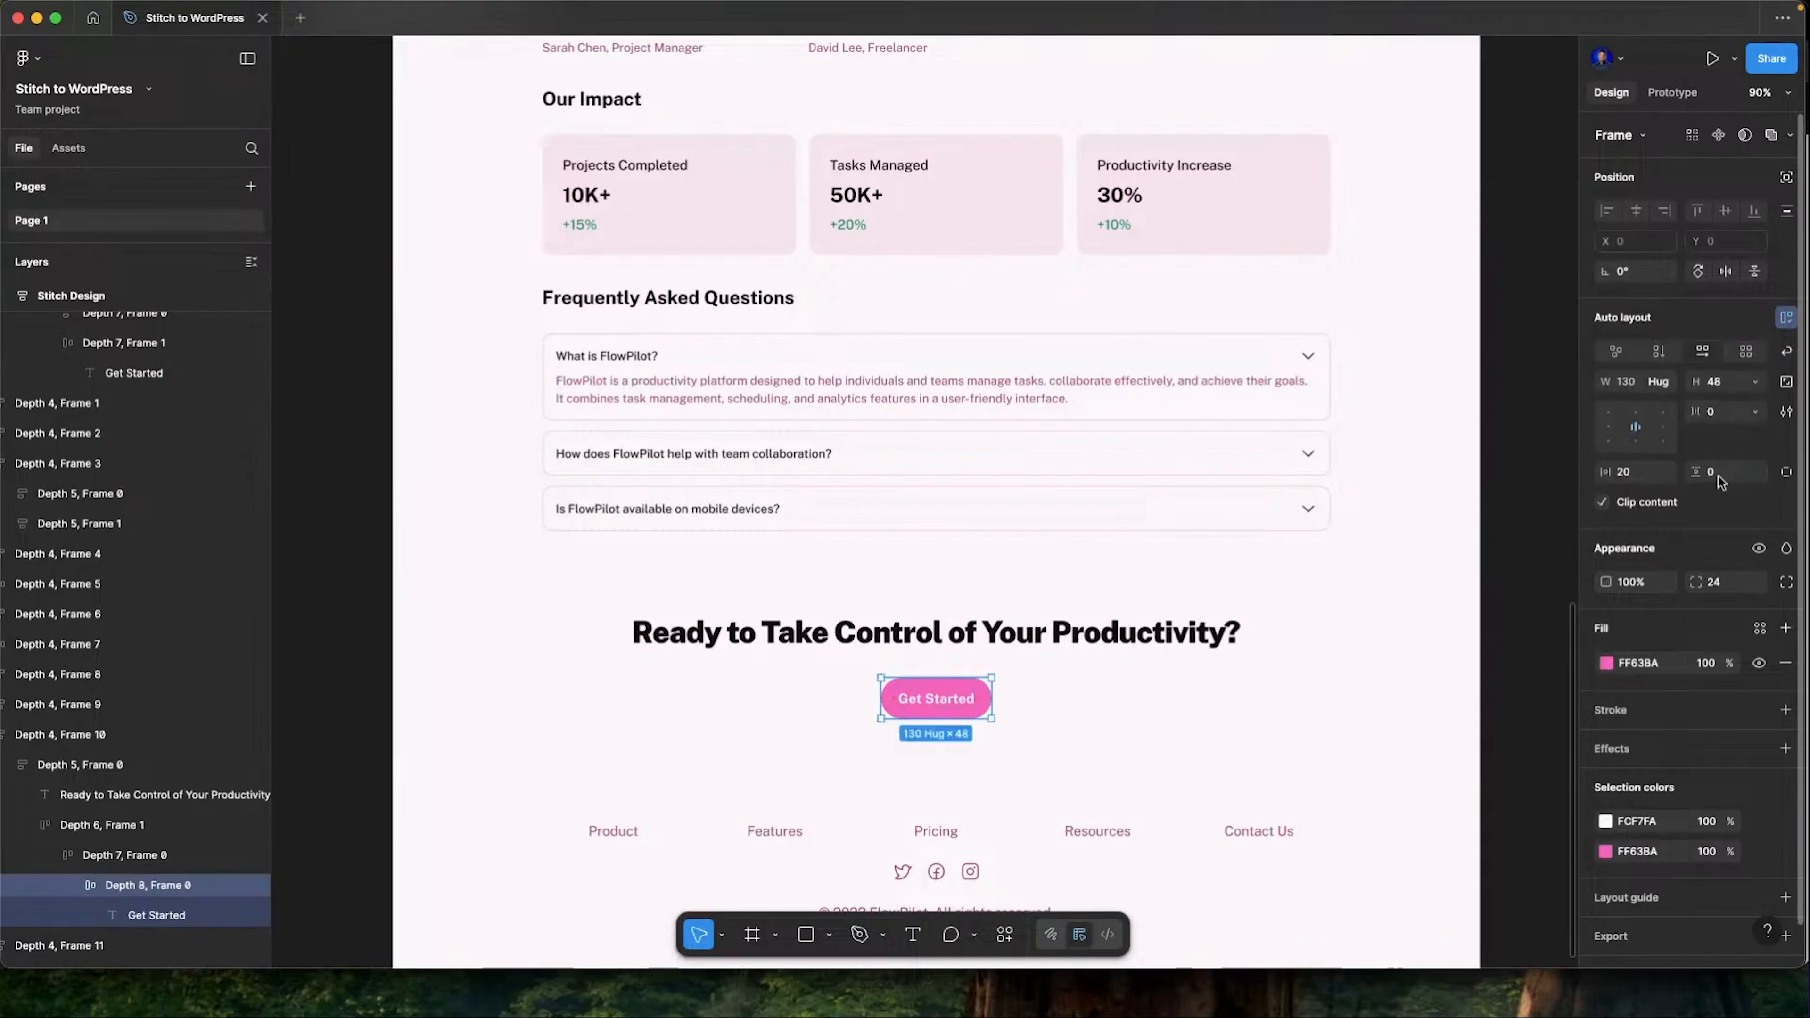
# Remove the Depth 7, Frame 0 and Depth 6, Frame 1 wrappers around the call-to-action button and centre the section's content
pyautogui.click(170, 859)
pyautogui.press('super+shift+g')
pyautogui.click(146, 828)
pyautogui.press('super+shift+g')
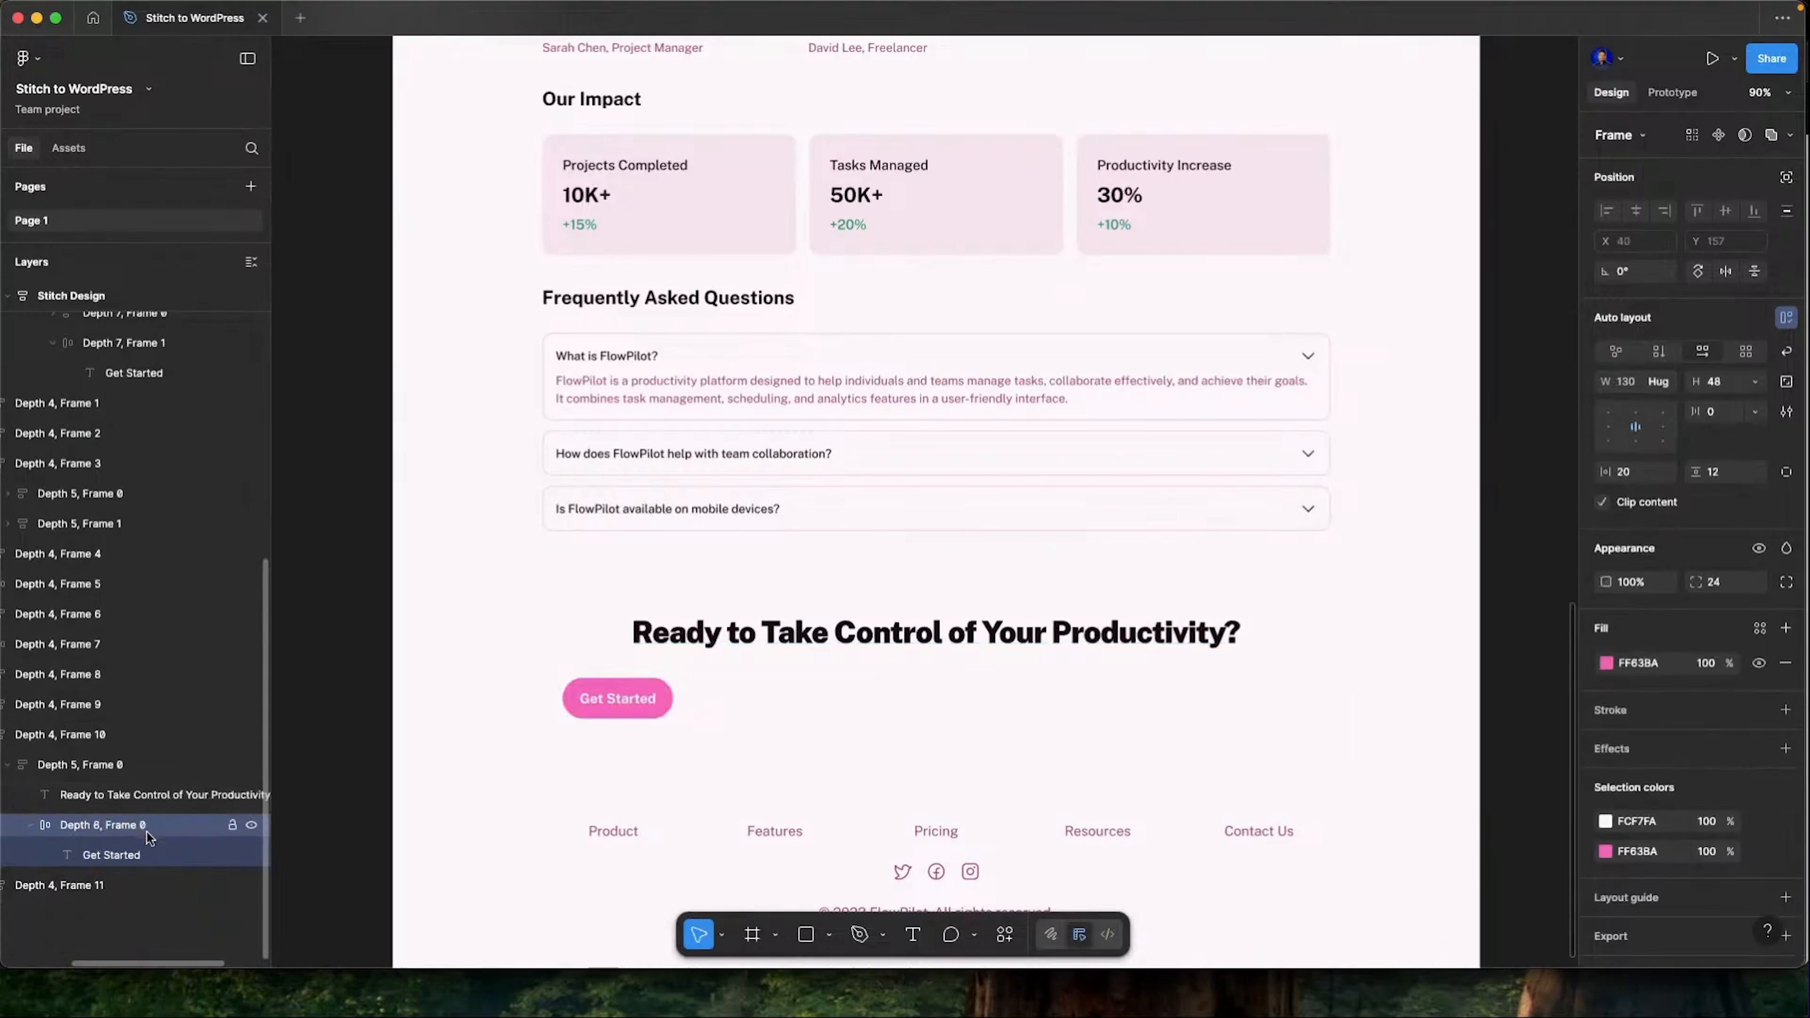
pyautogui.click(139, 767)
pyautogui.click(1635, 427)
# Select the Stitch Design frame, run the Figma to Elementor UiChemy plugin on it, and continue with the Optimize mode
pyautogui.scroll(-5, 818, 586)
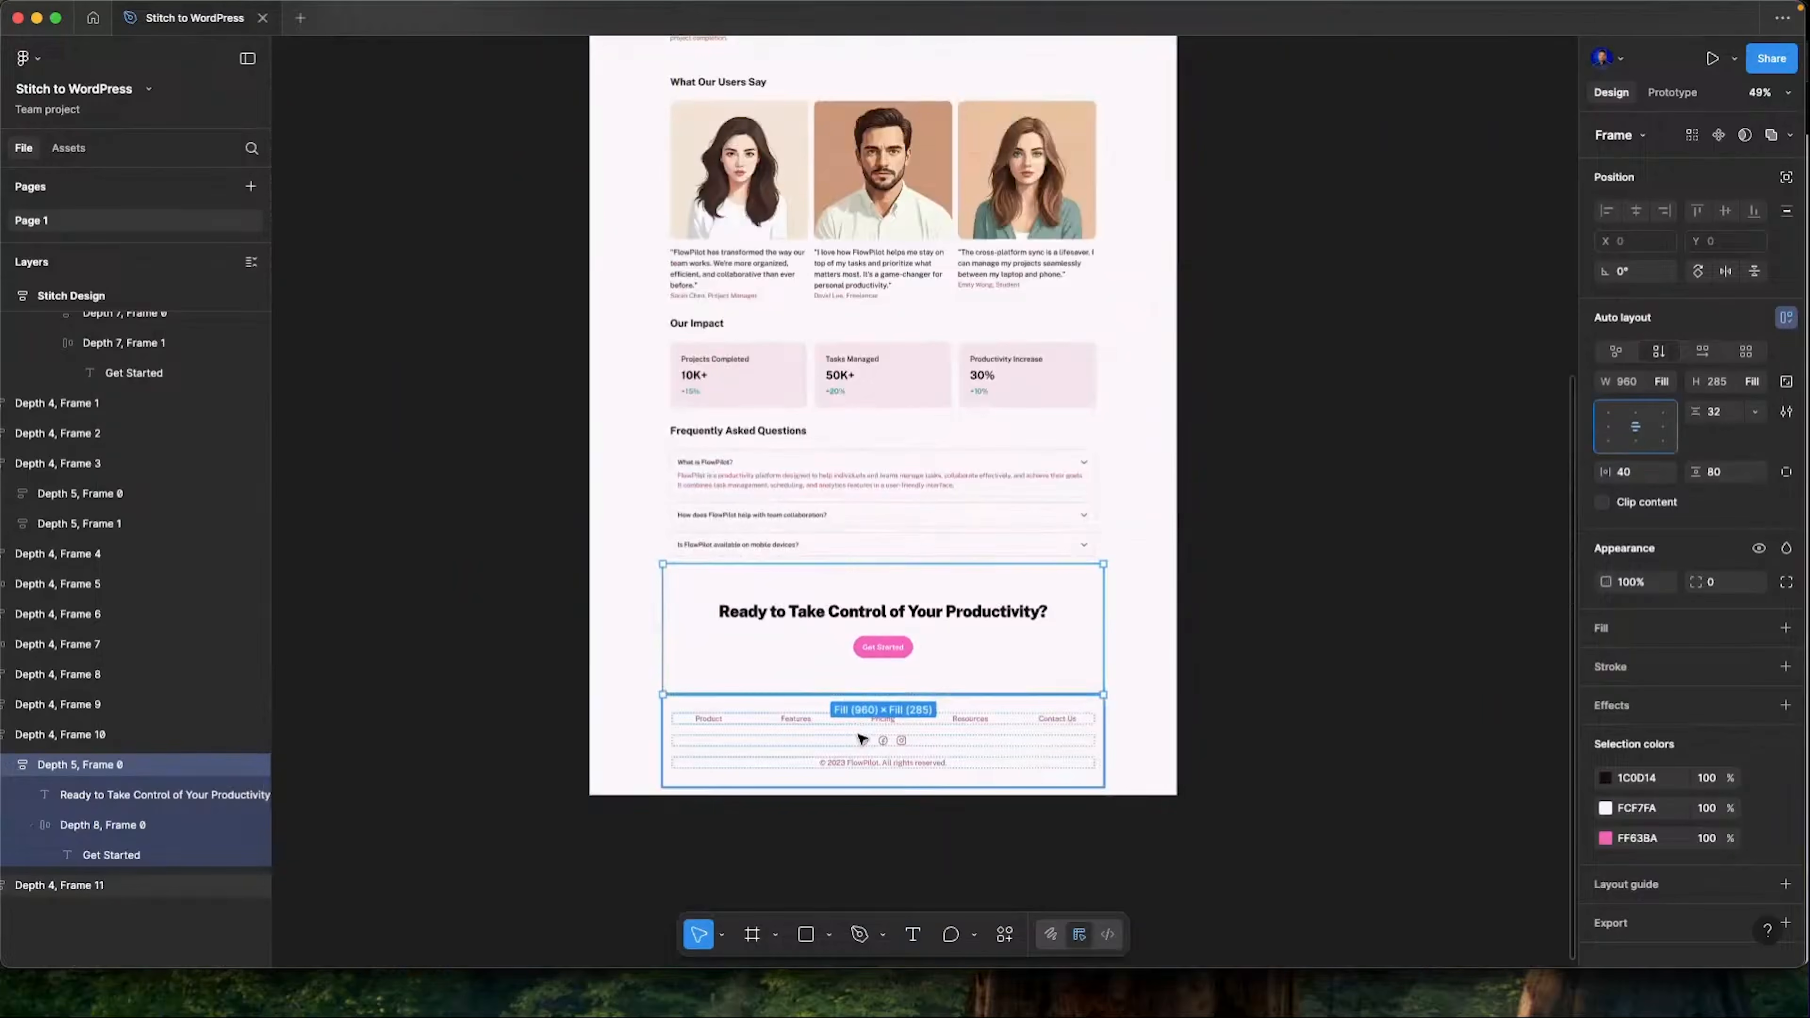
pyautogui.scroll(10, 863, 757)
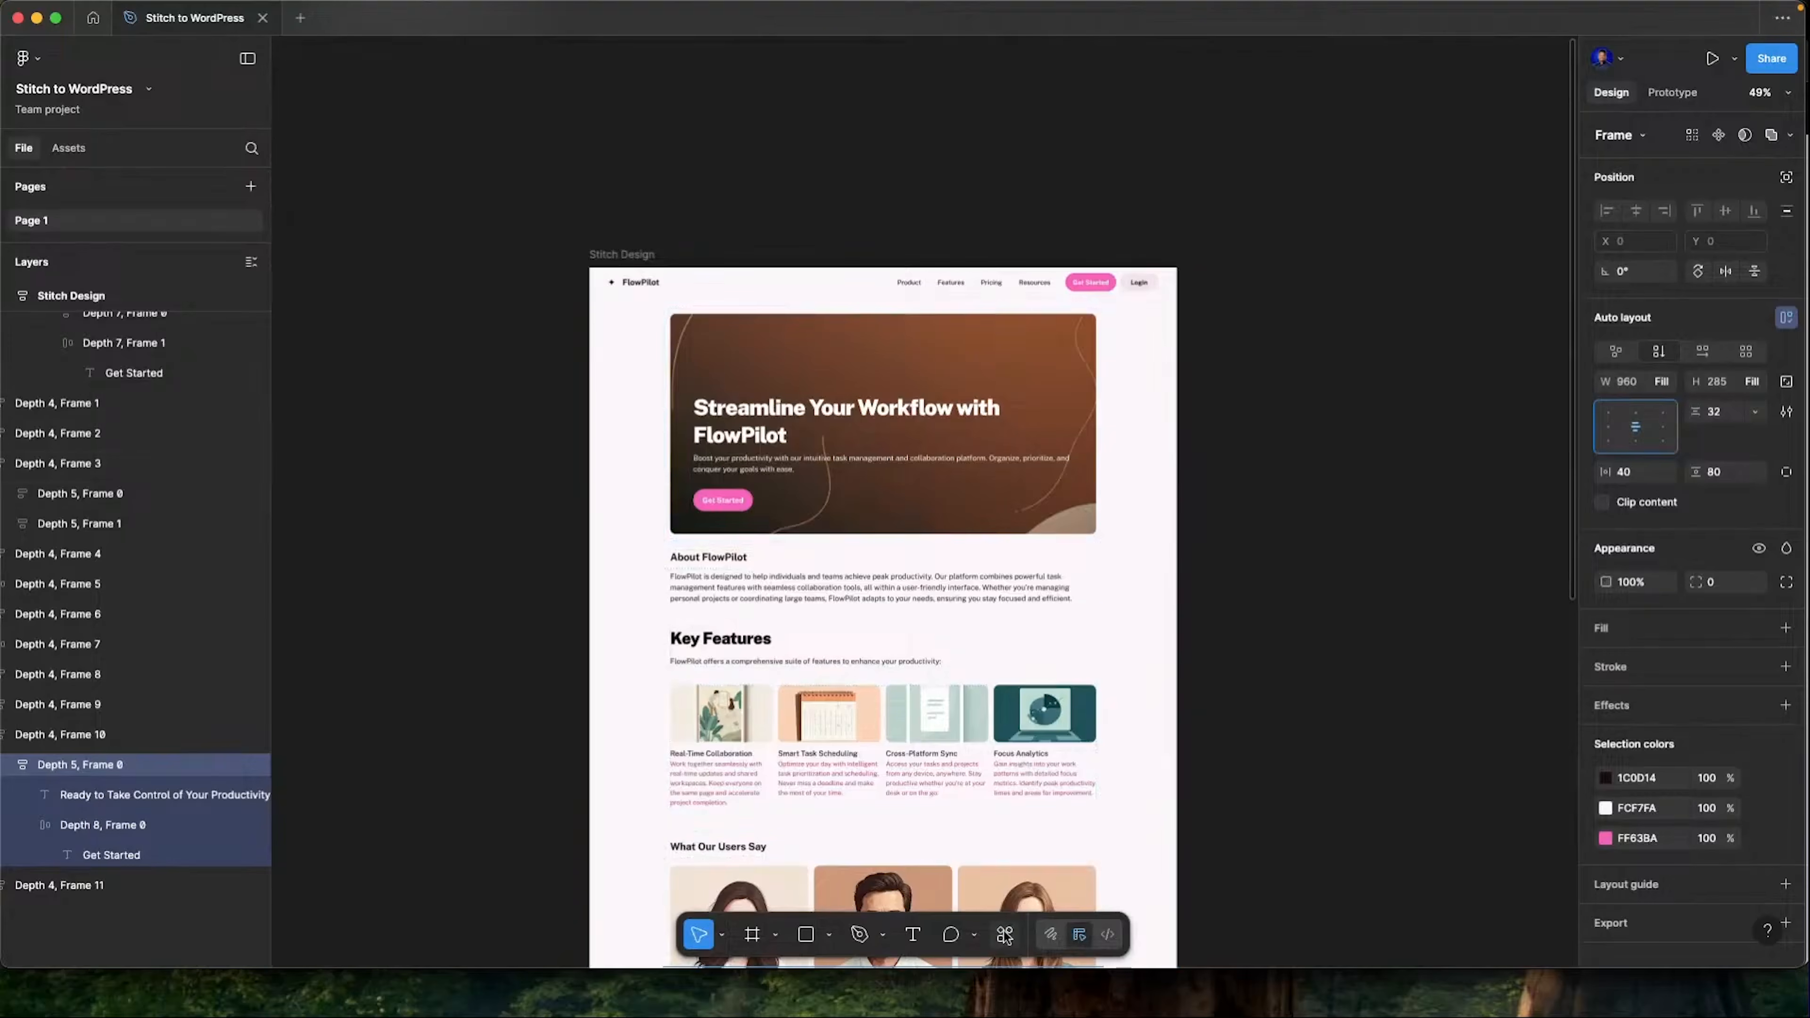
pyautogui.click(636, 254)
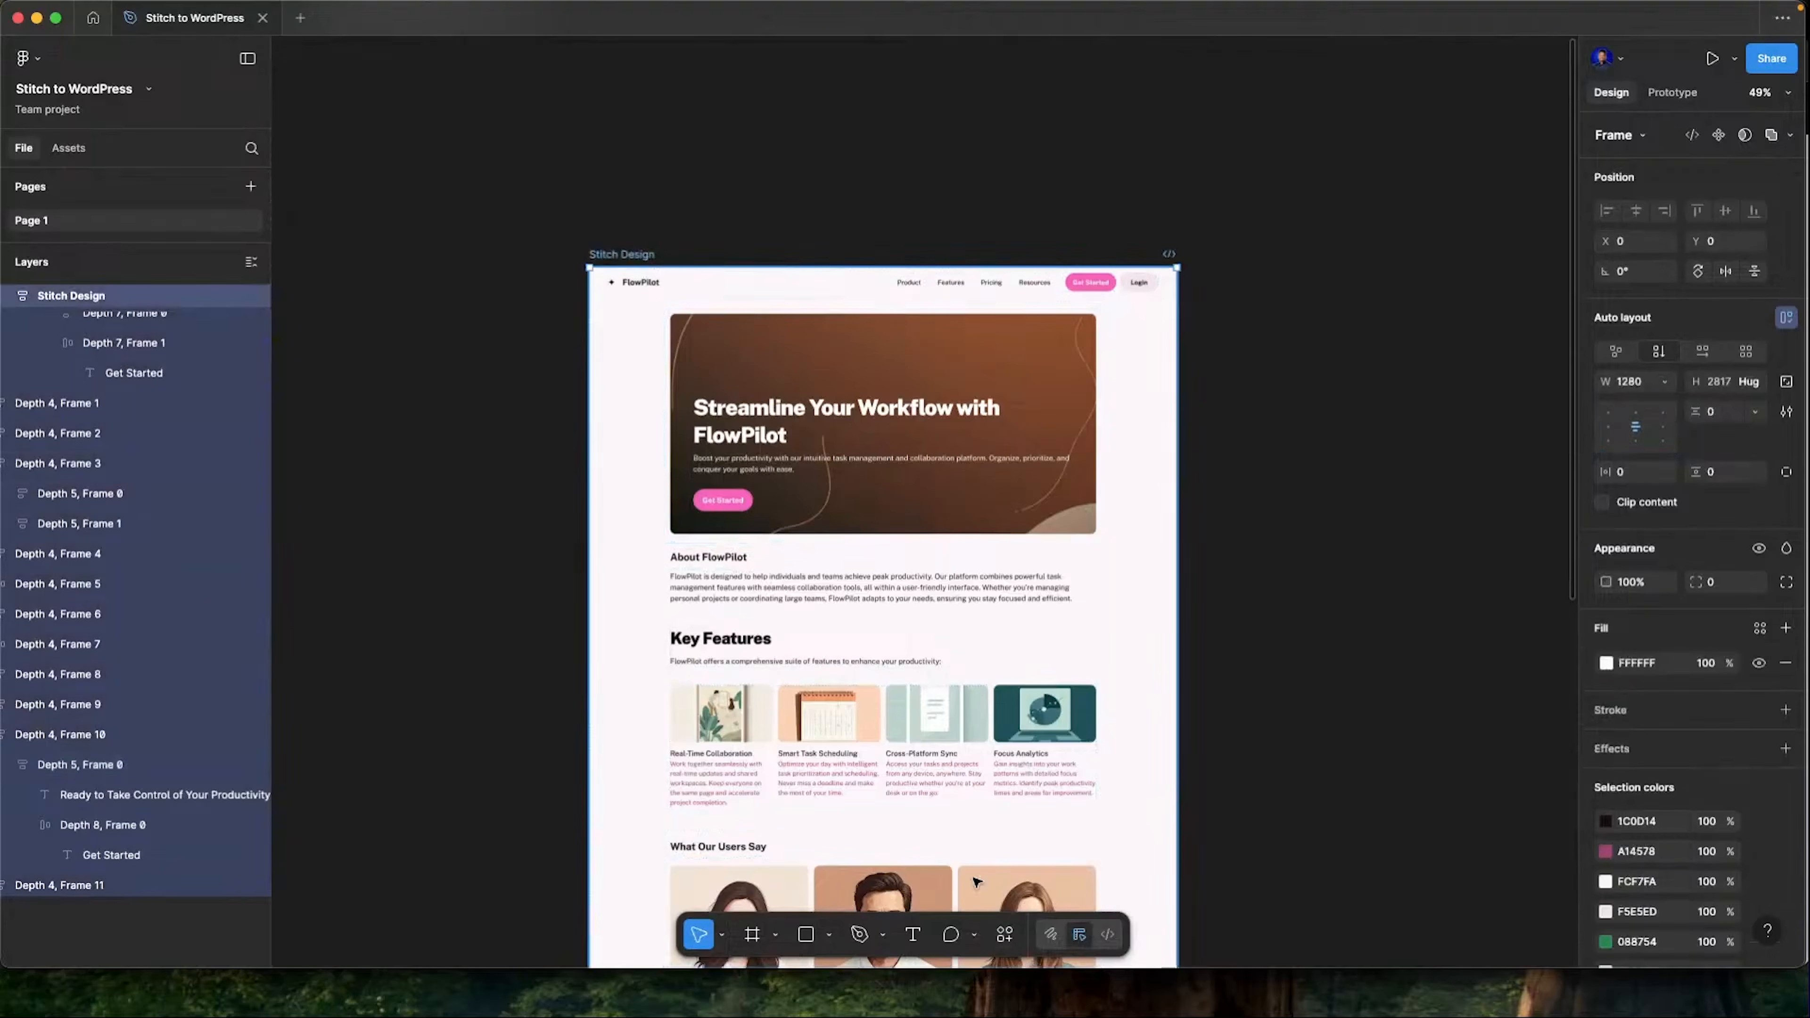
pyautogui.press('super+k')
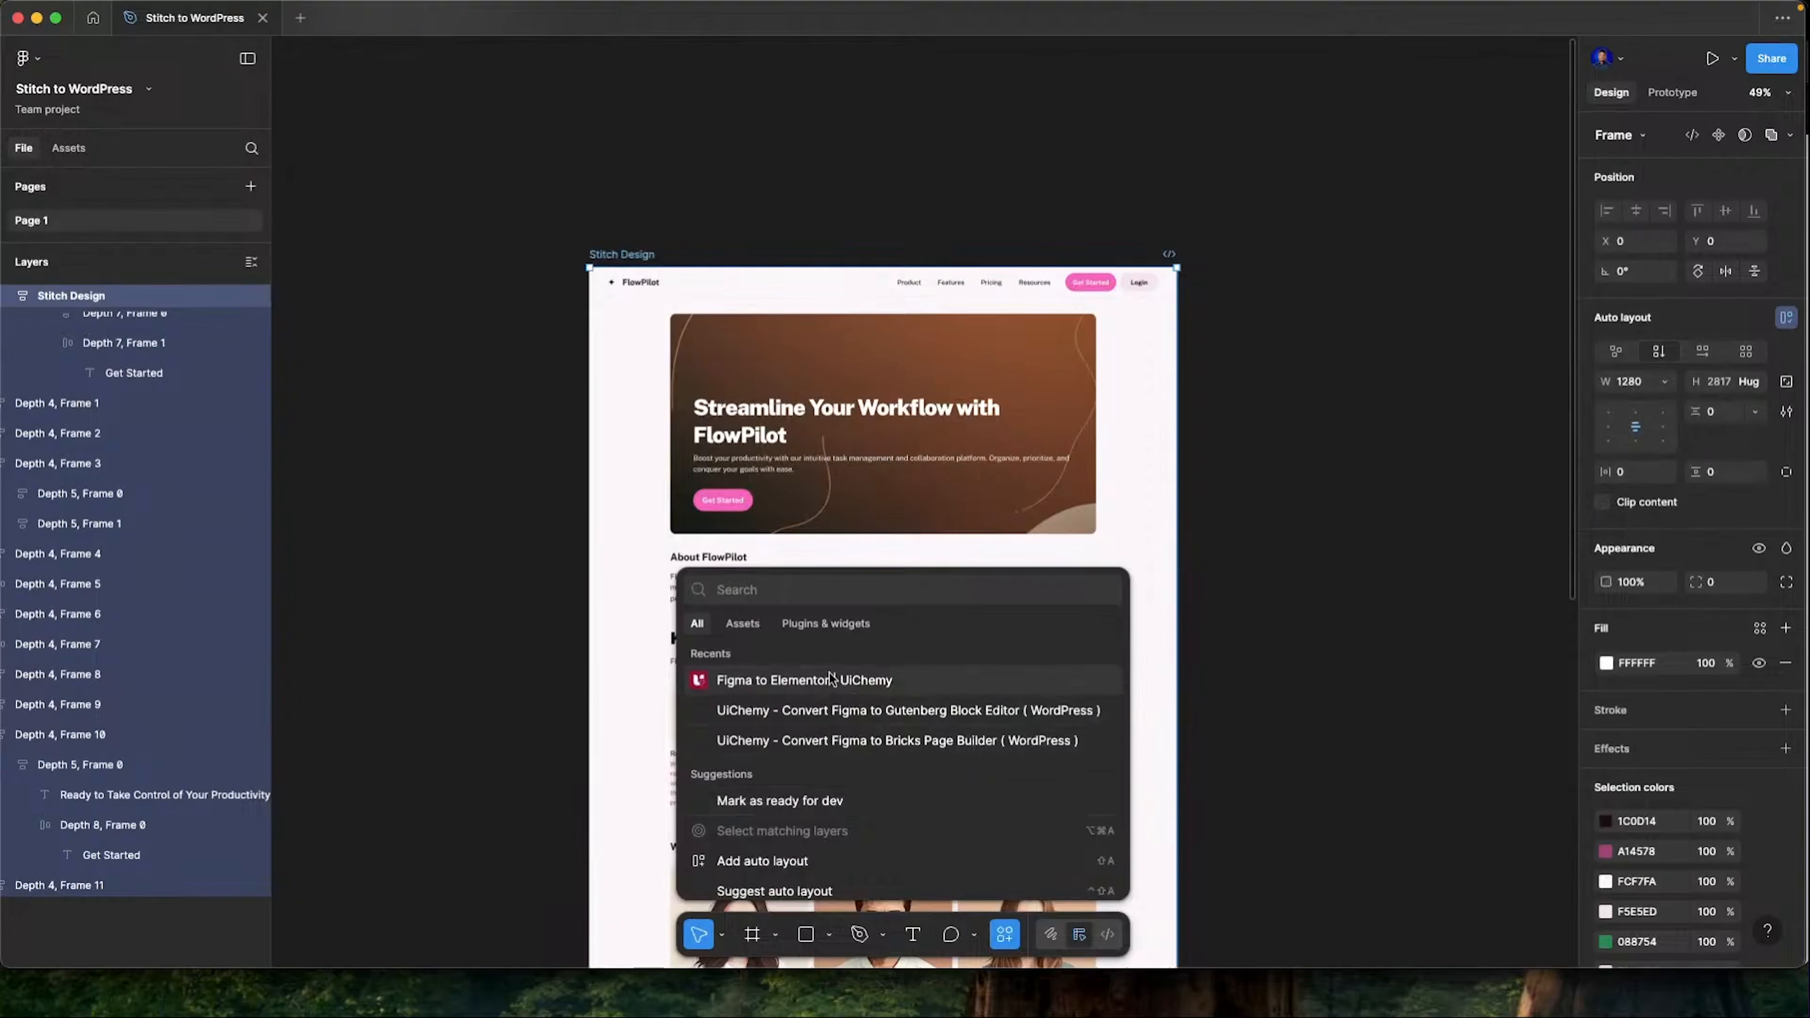
pyautogui.click(832, 679)
pyautogui.scroll(-1, 947, 453)
pyautogui.hscroll(2, 947, 454)
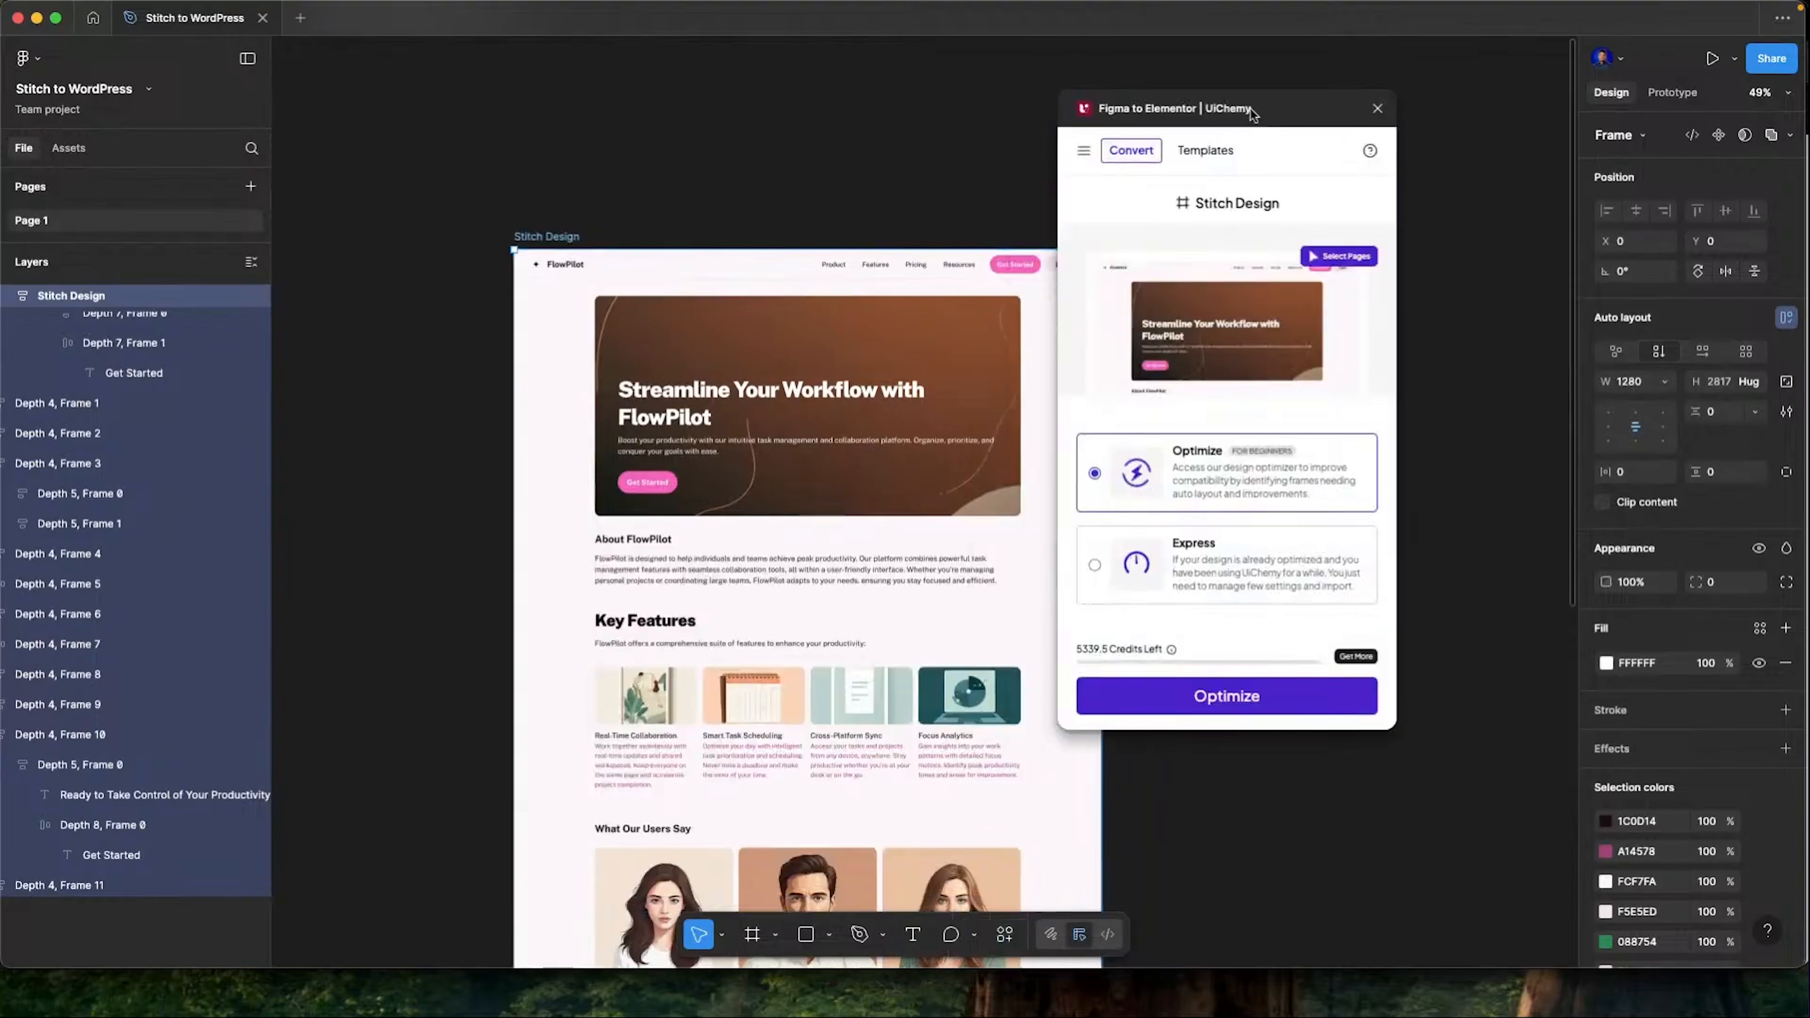
pyautogui.moveTo(1281, 117); pyautogui.dragTo(1375, 165)
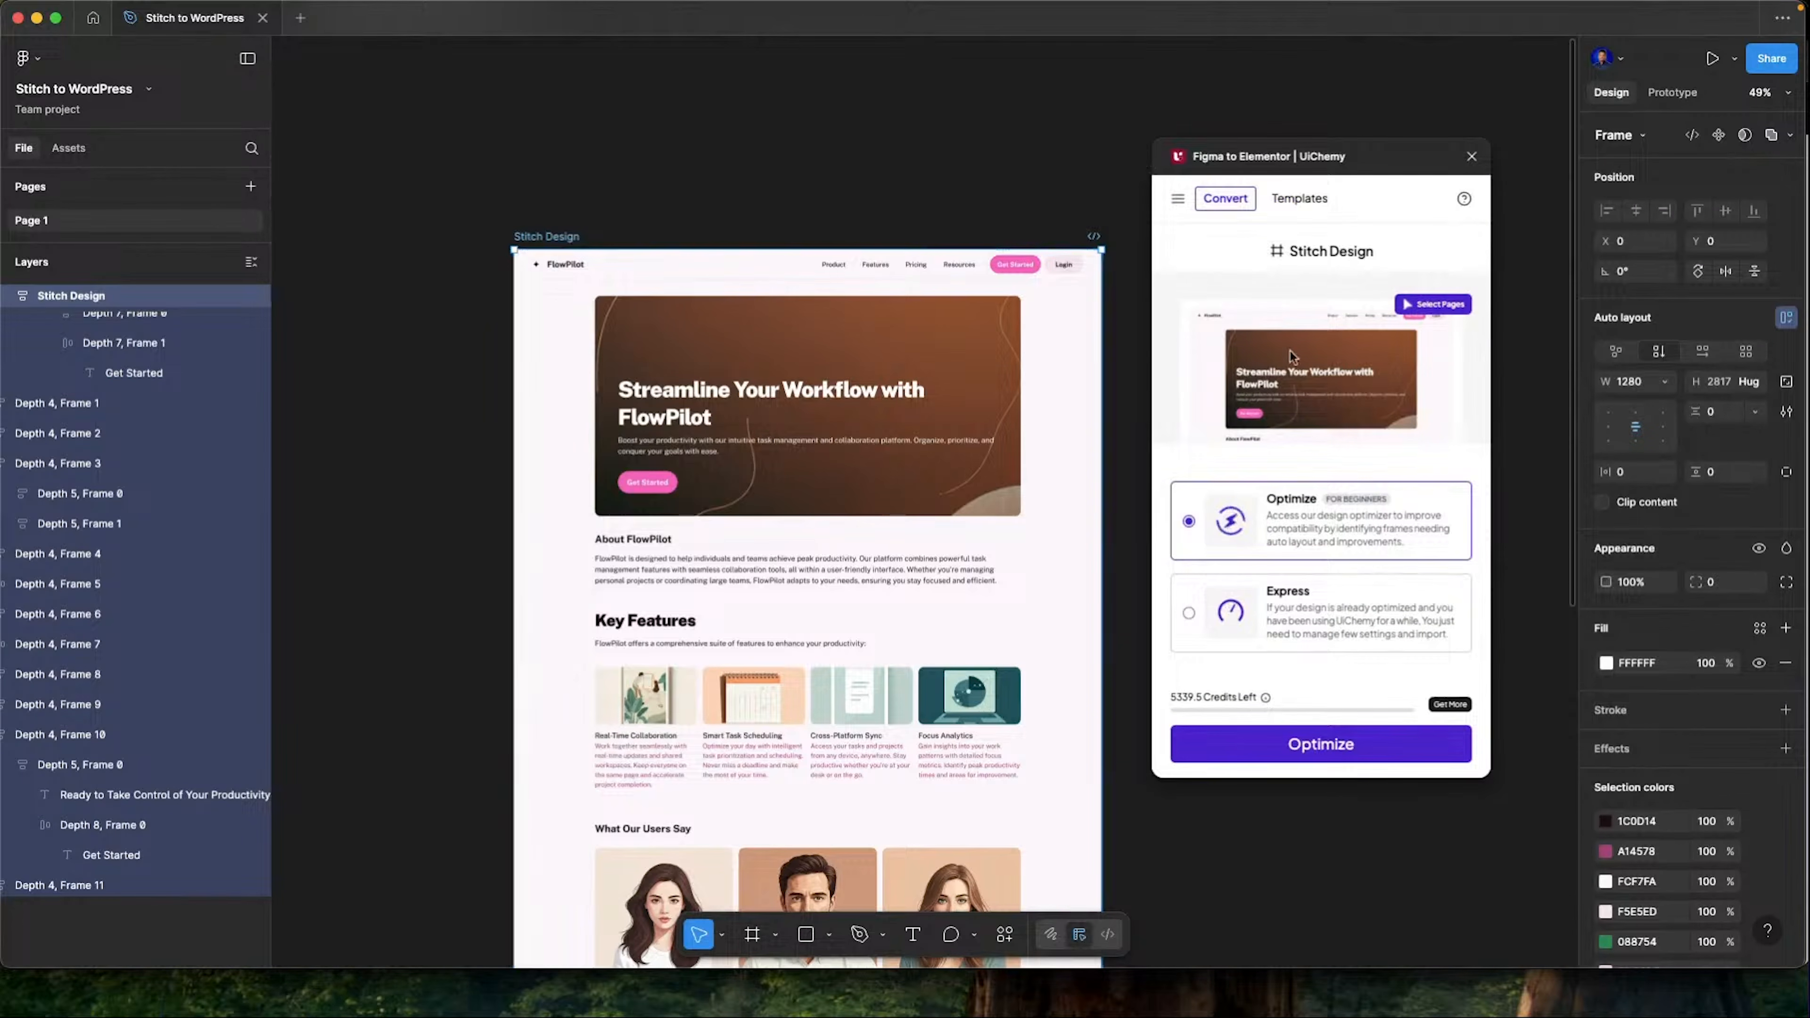
pyautogui.click(1321, 741)
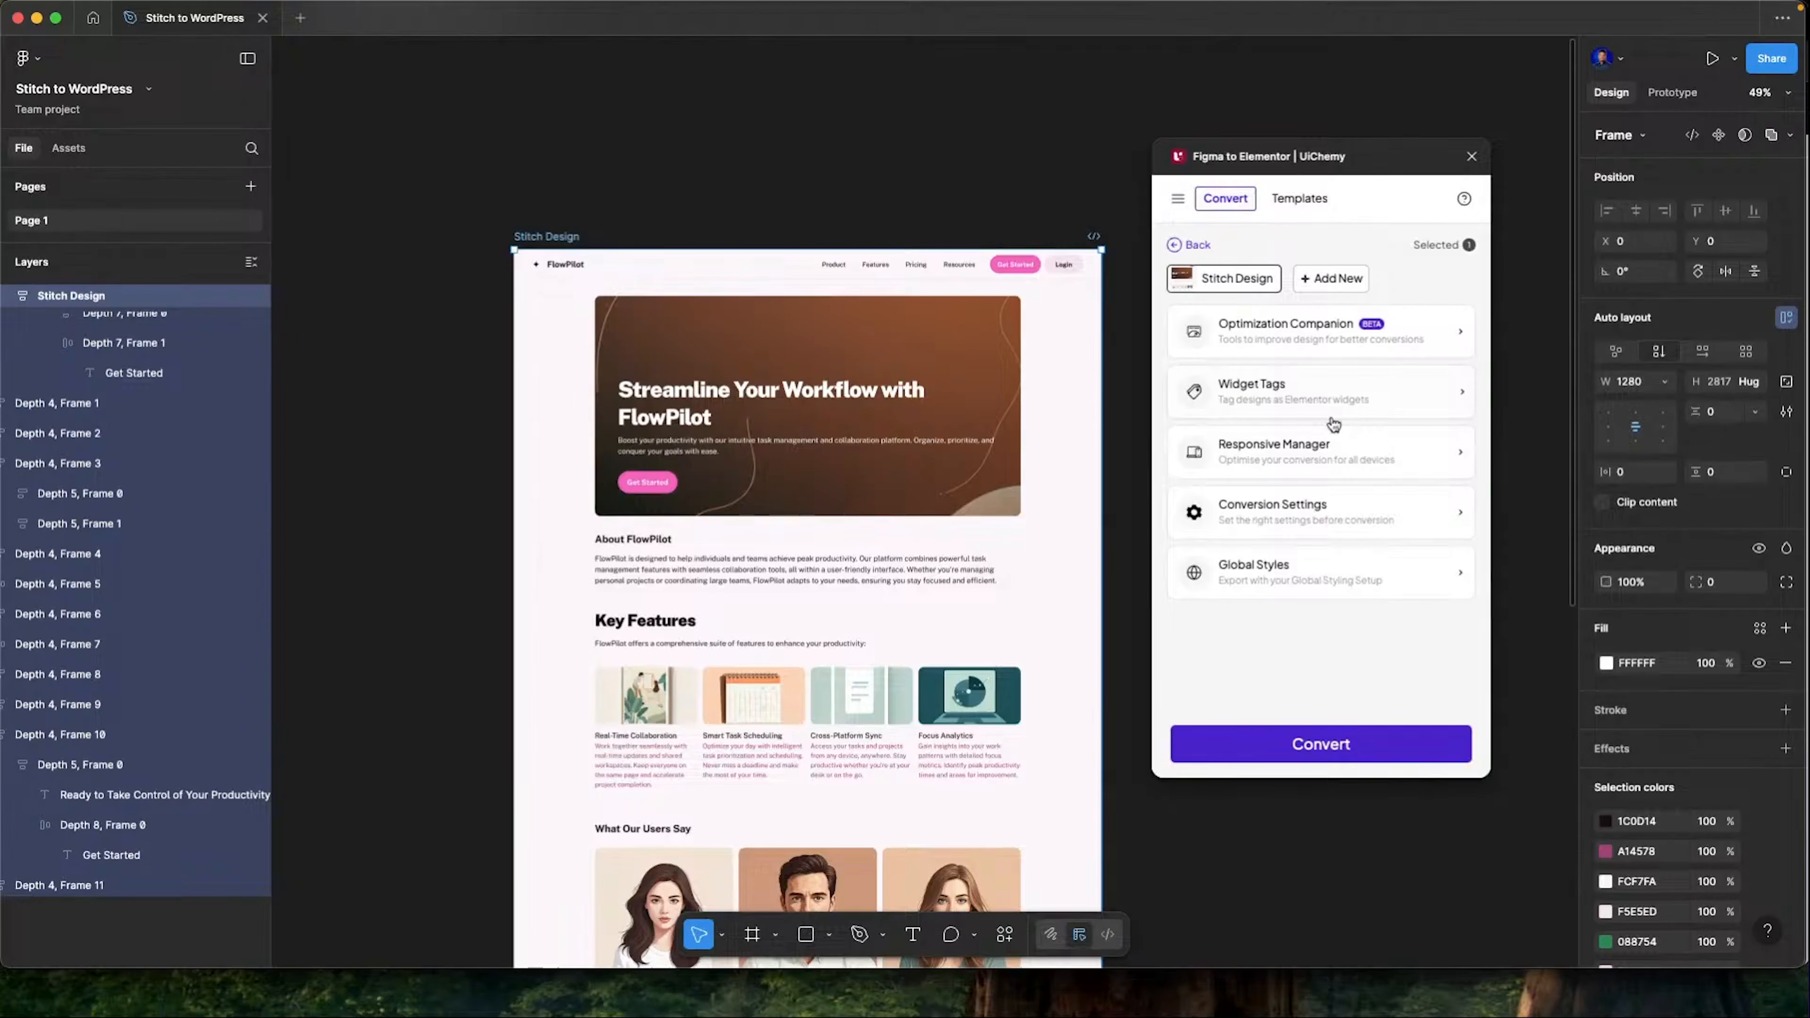
# Open the plugin's widget tagging and look through the Elementor and Elementor Pro widgets it offers
pyautogui.click(1318, 403)
pyautogui.scroll(-2, 1354, 454)
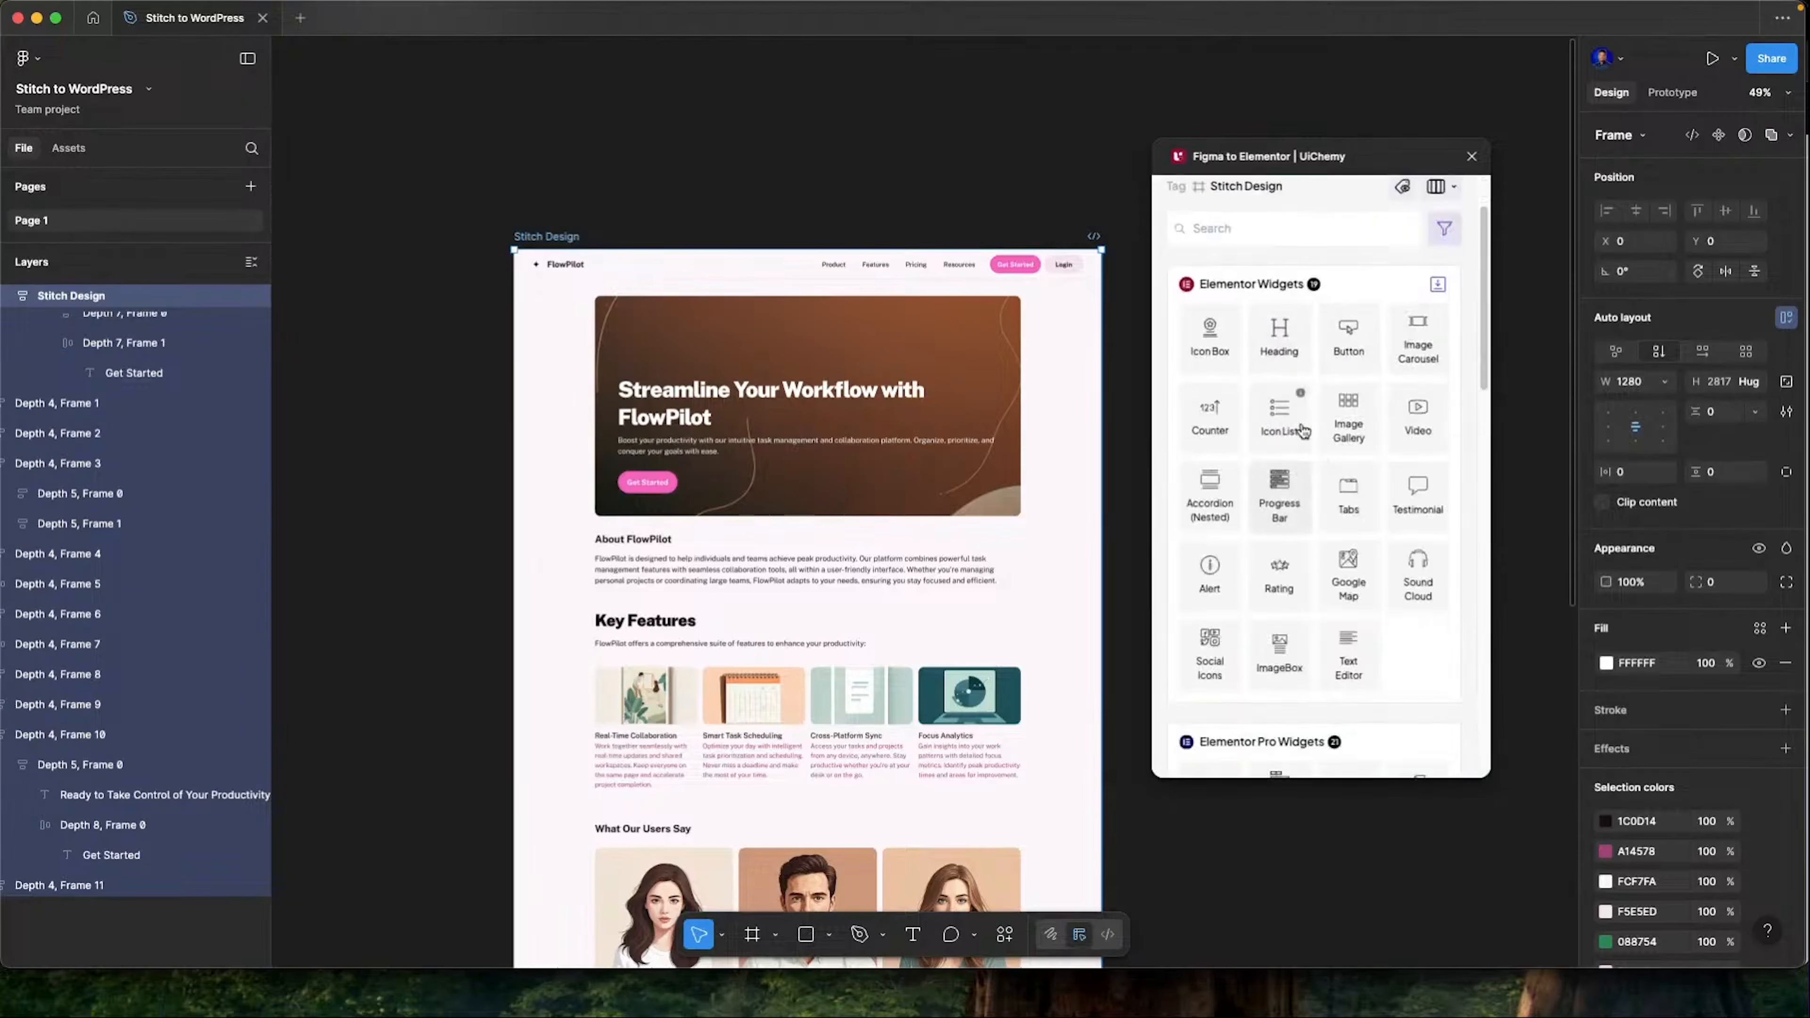
pyautogui.scroll(-5, 1308, 345)
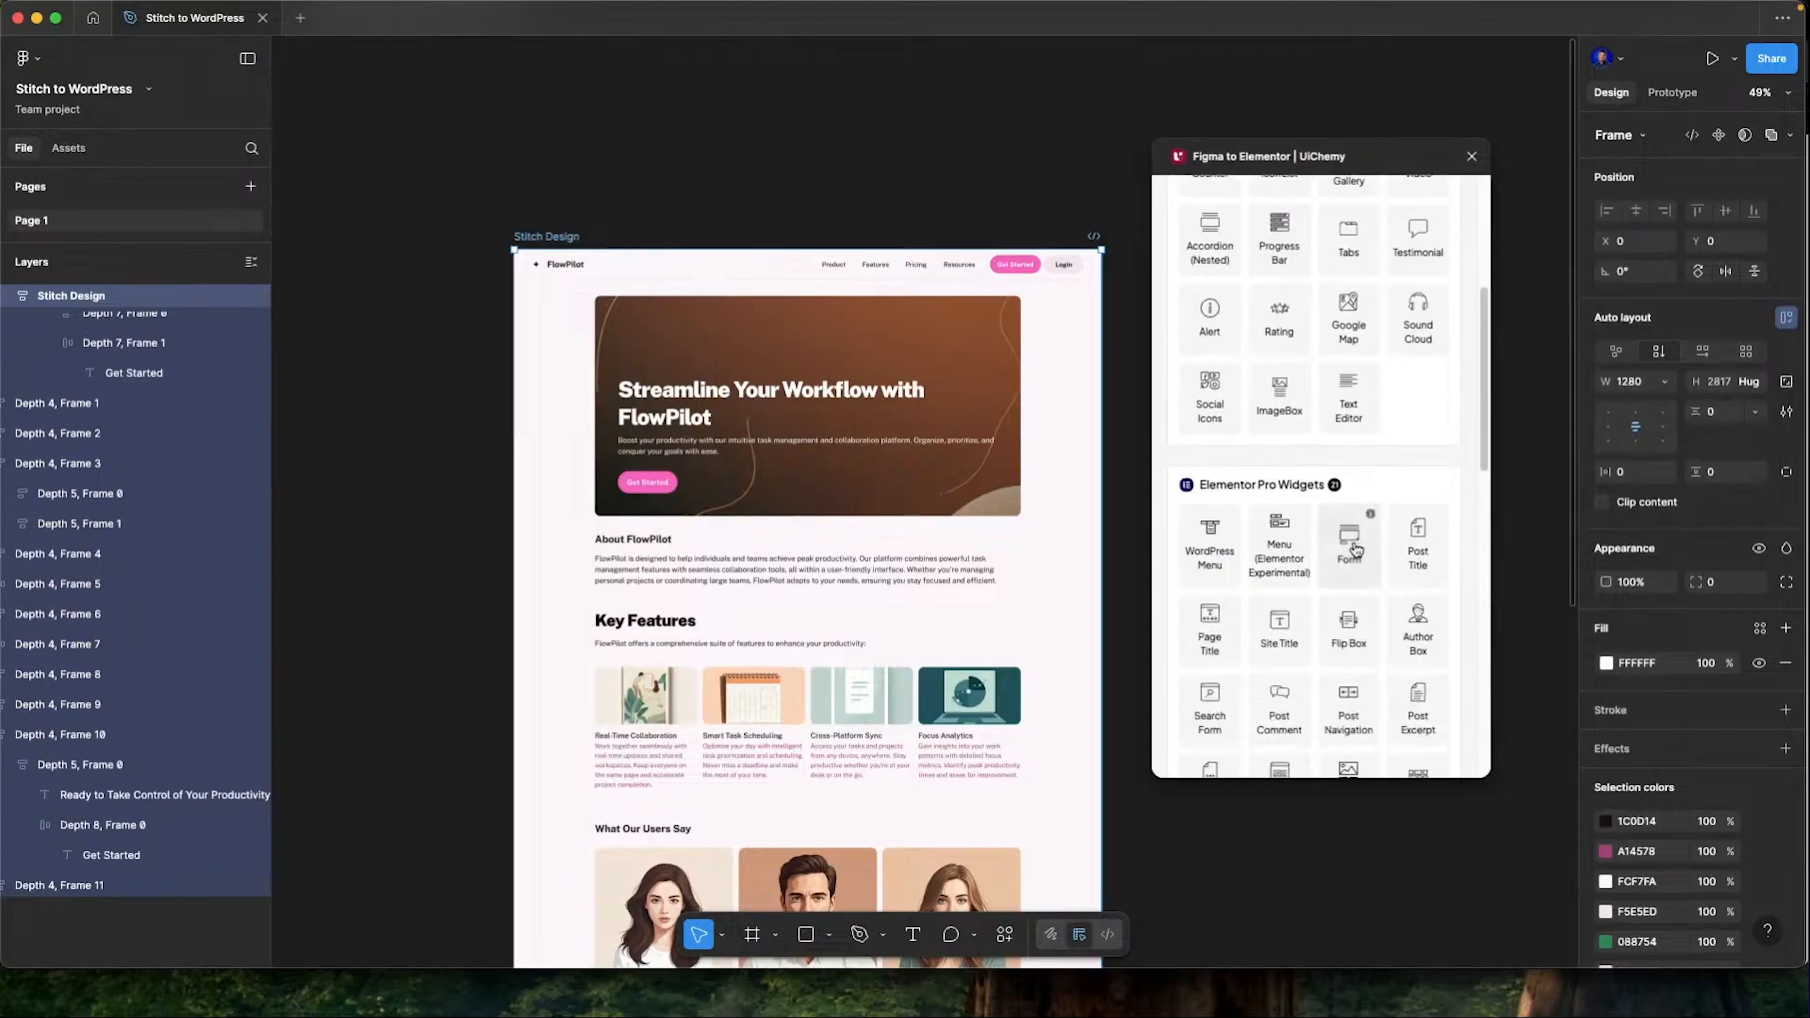
pyautogui.scroll(7, 1356, 499)
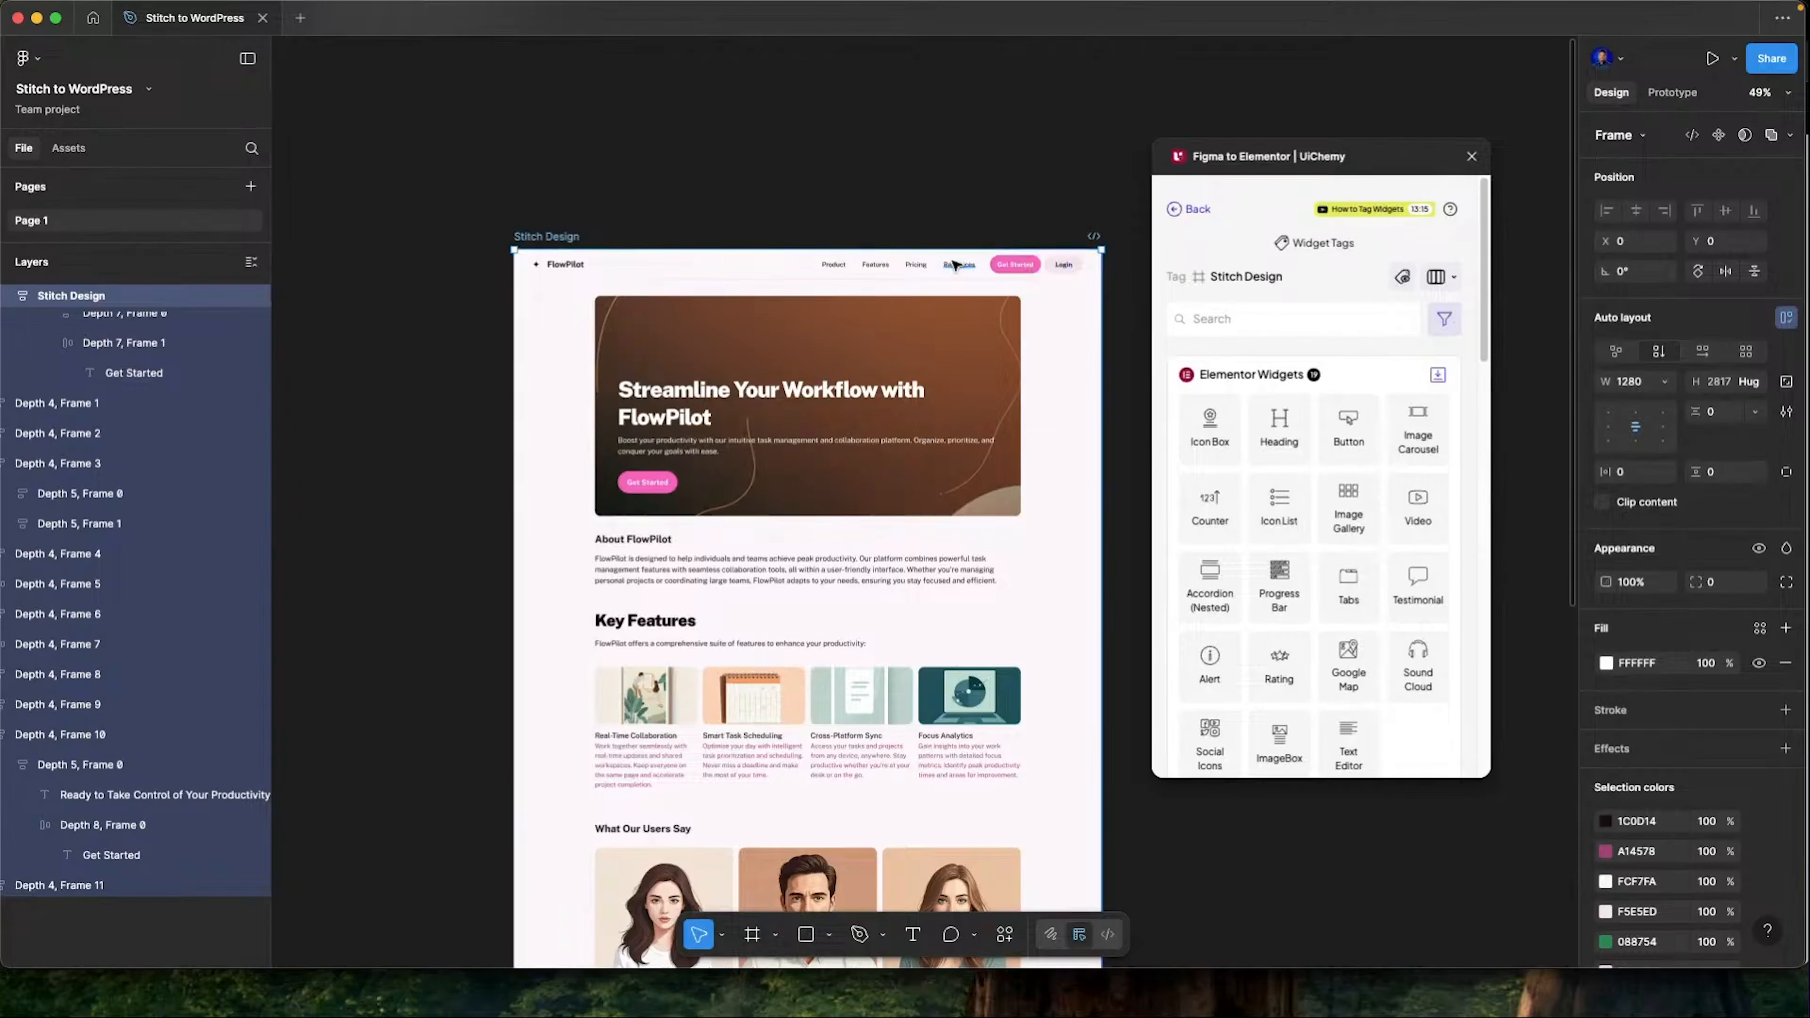
# Tag the header's Login button frame as a Button widget with # as its link, and save the tag
pyautogui.scroll(5, 958, 267)
pyautogui.hscroll(4, 967, 278)
pyautogui.keyDown('super'); pyautogui.click(1005, 258); pyautogui.keyUp('super')
pyautogui.scroll(2, 160, 447)
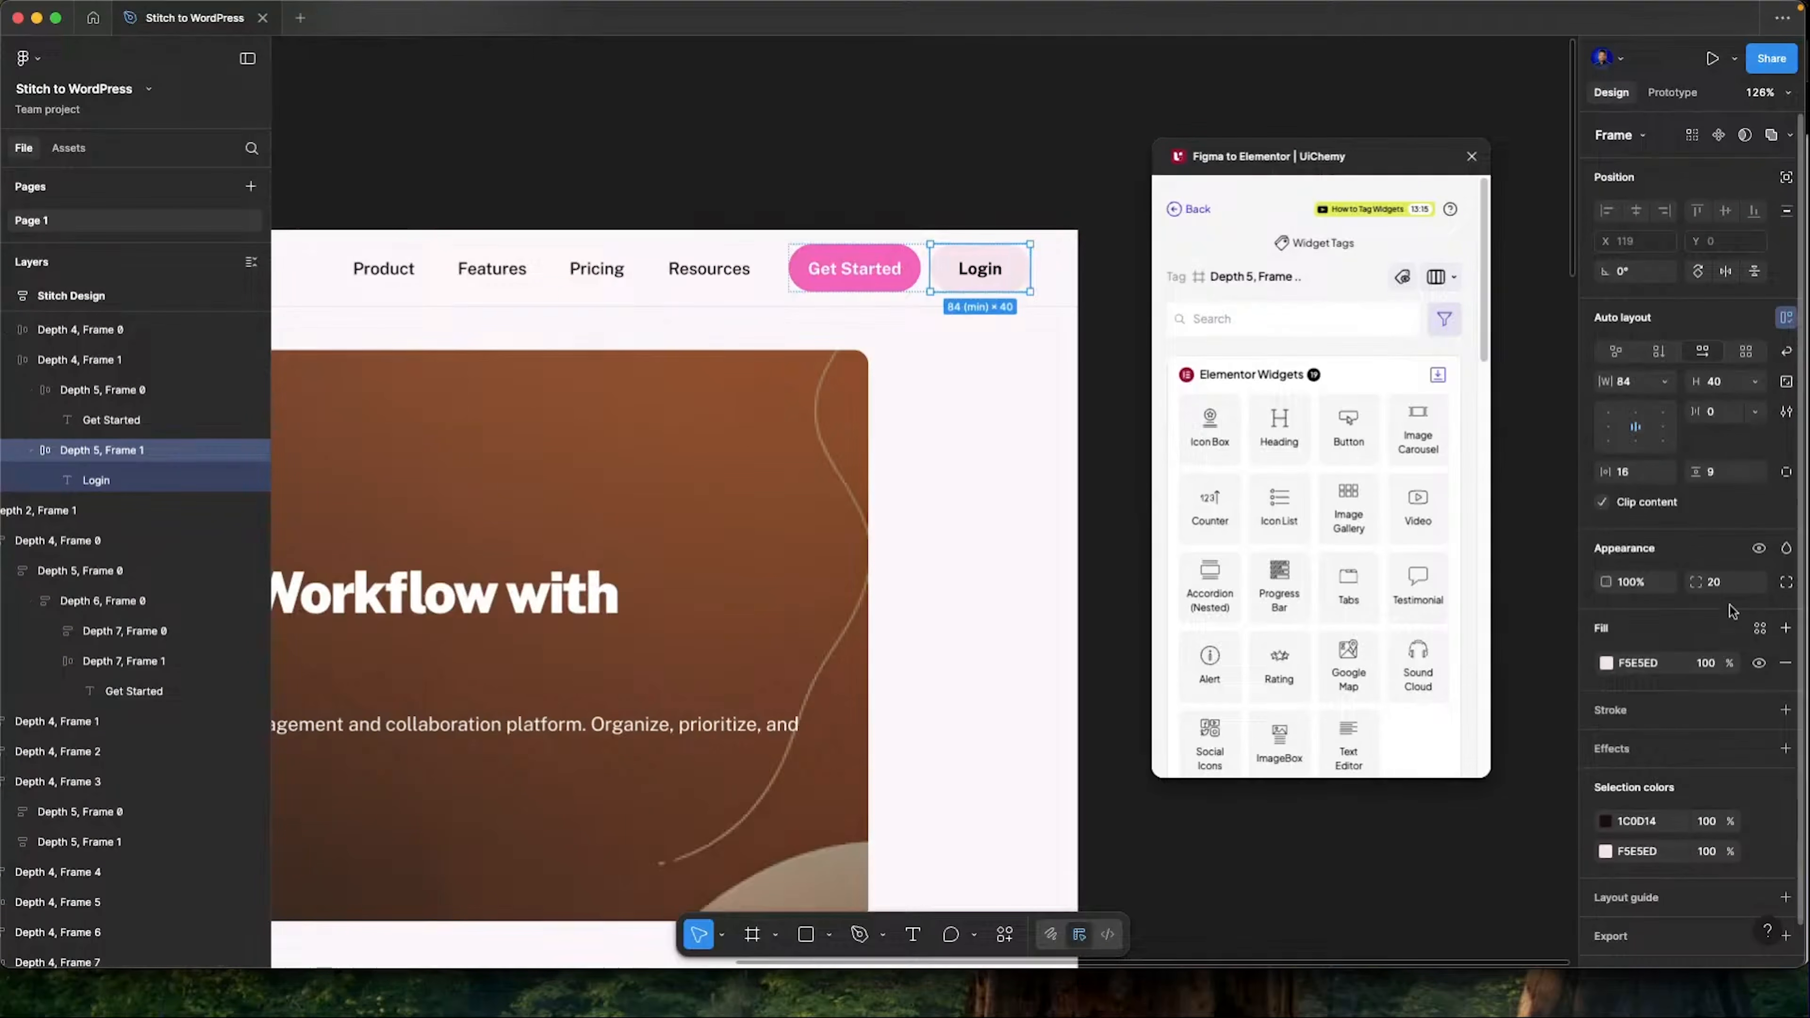
pyautogui.click(1346, 431)
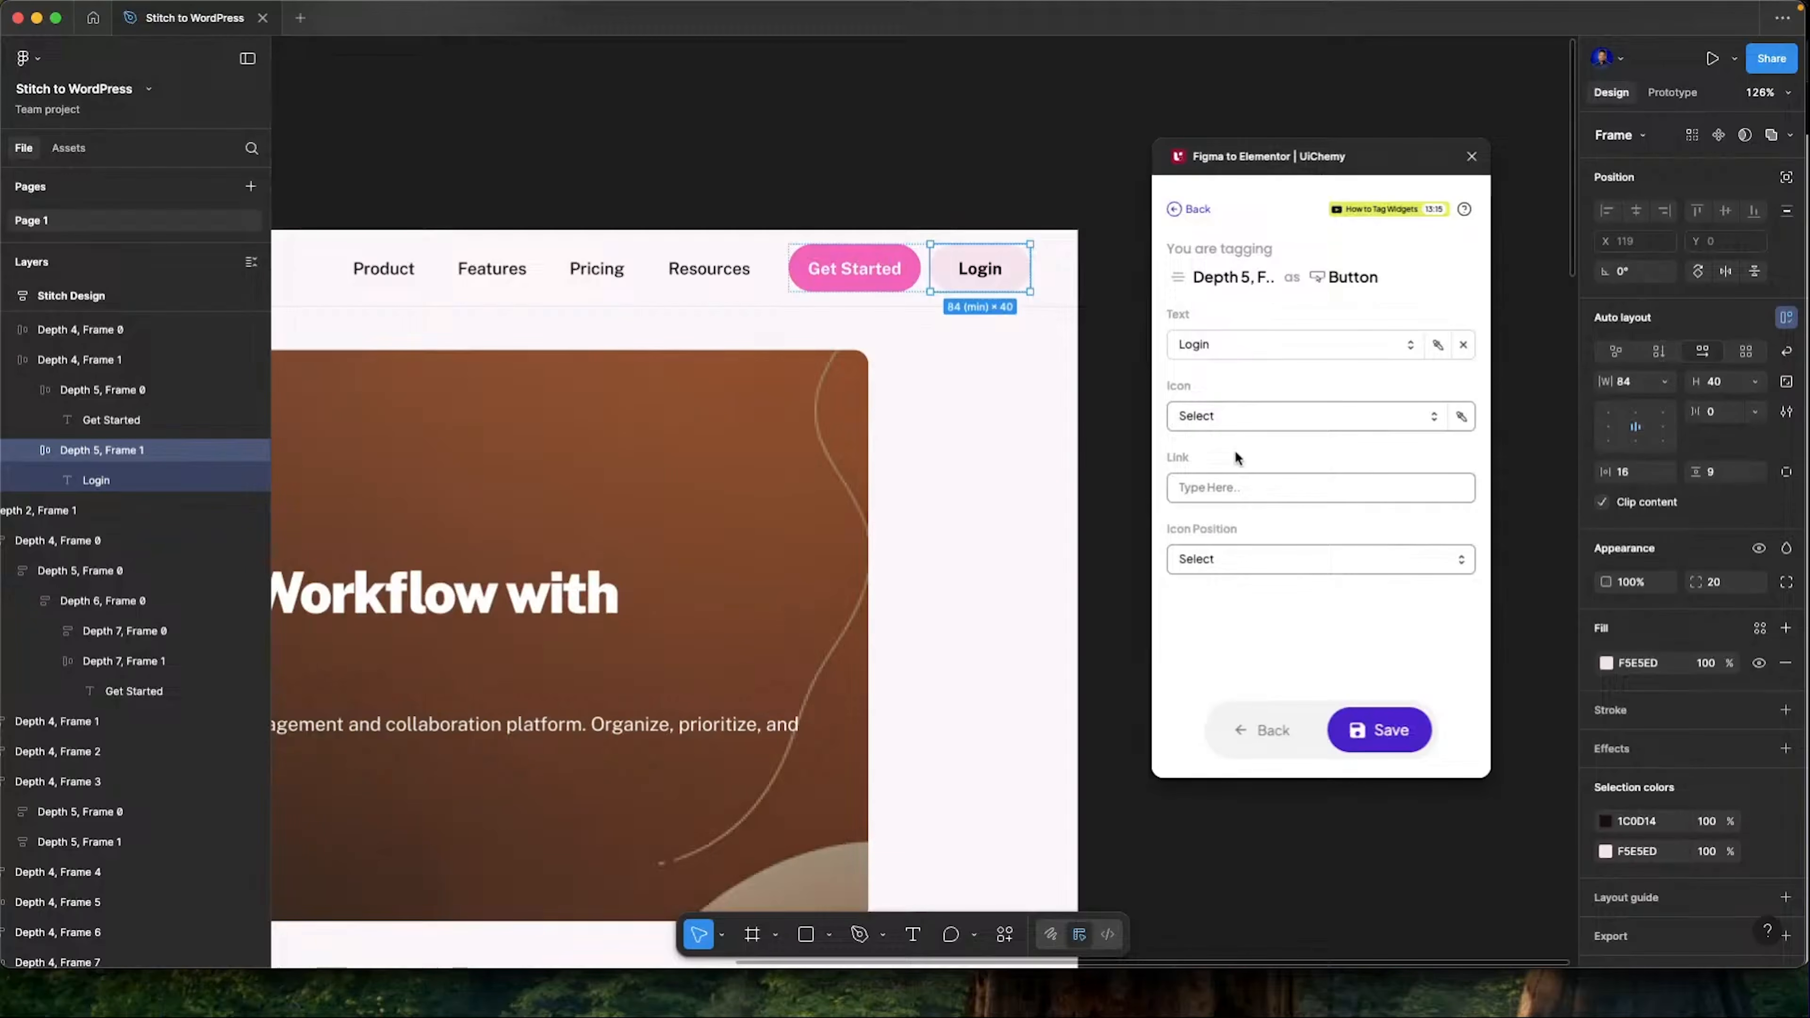
pyautogui.click(1243, 500)
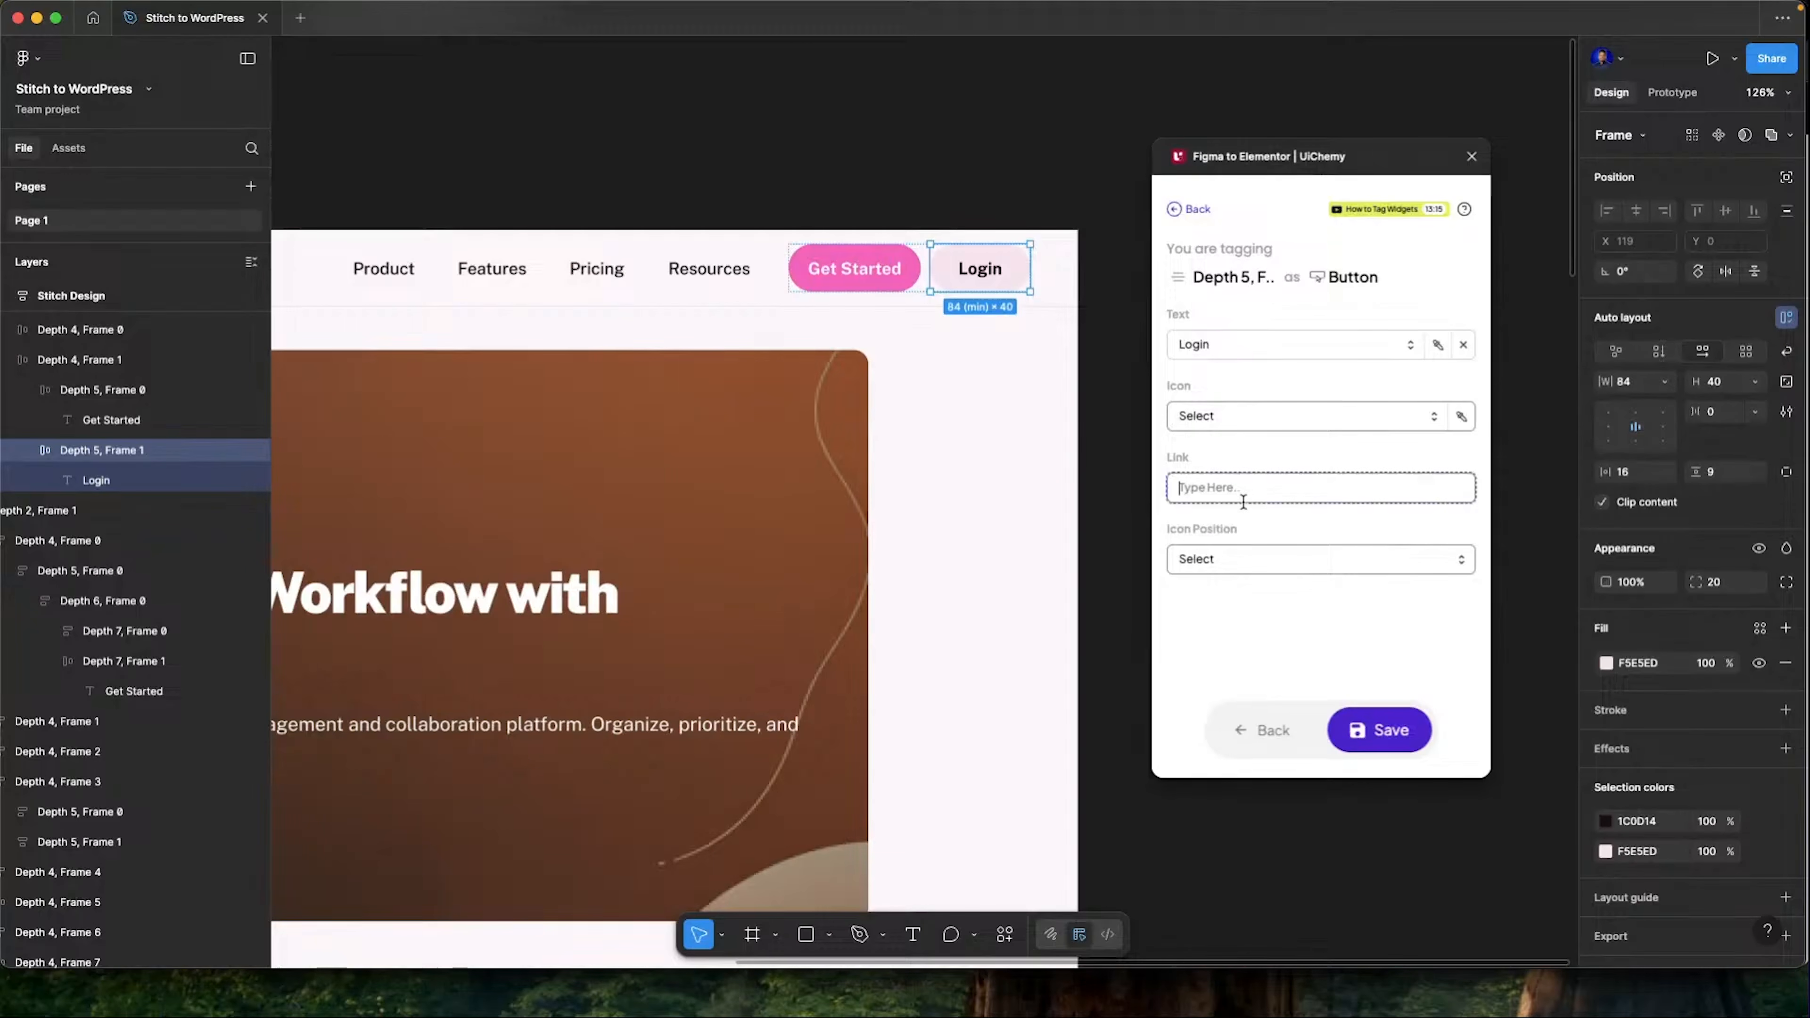
pyautogui.write('#')
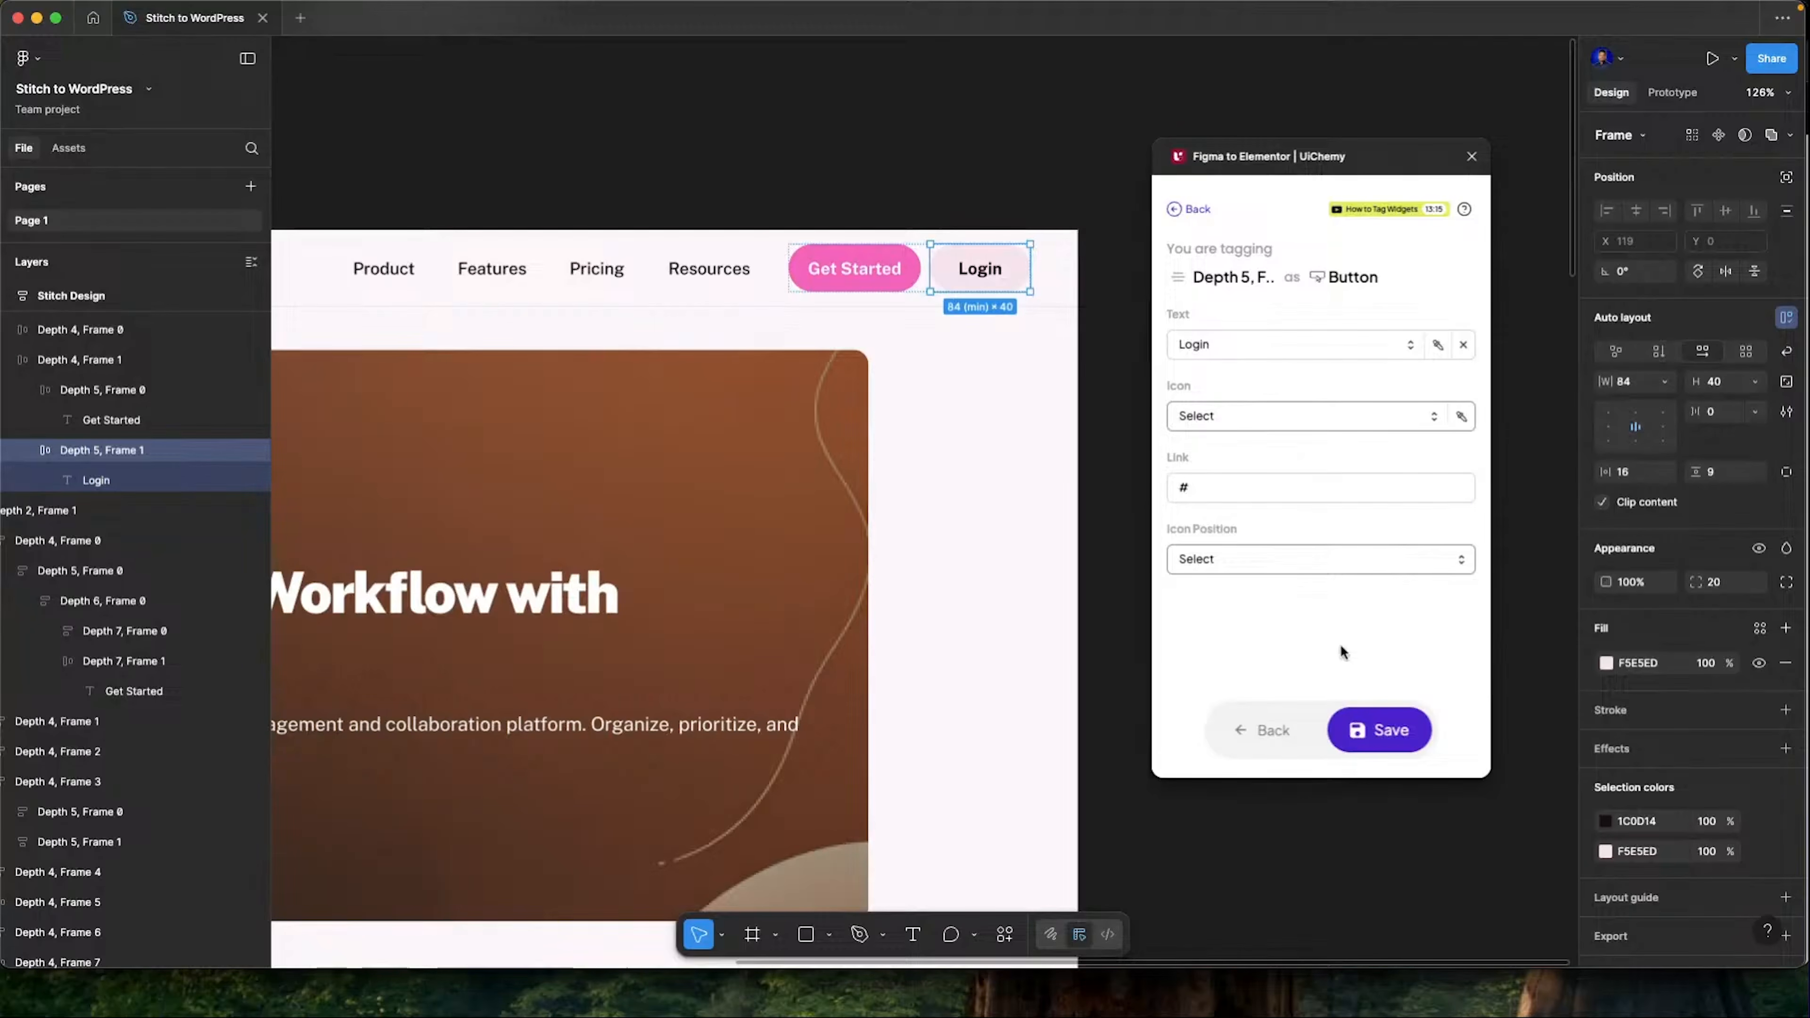
pyautogui.click(1379, 729)
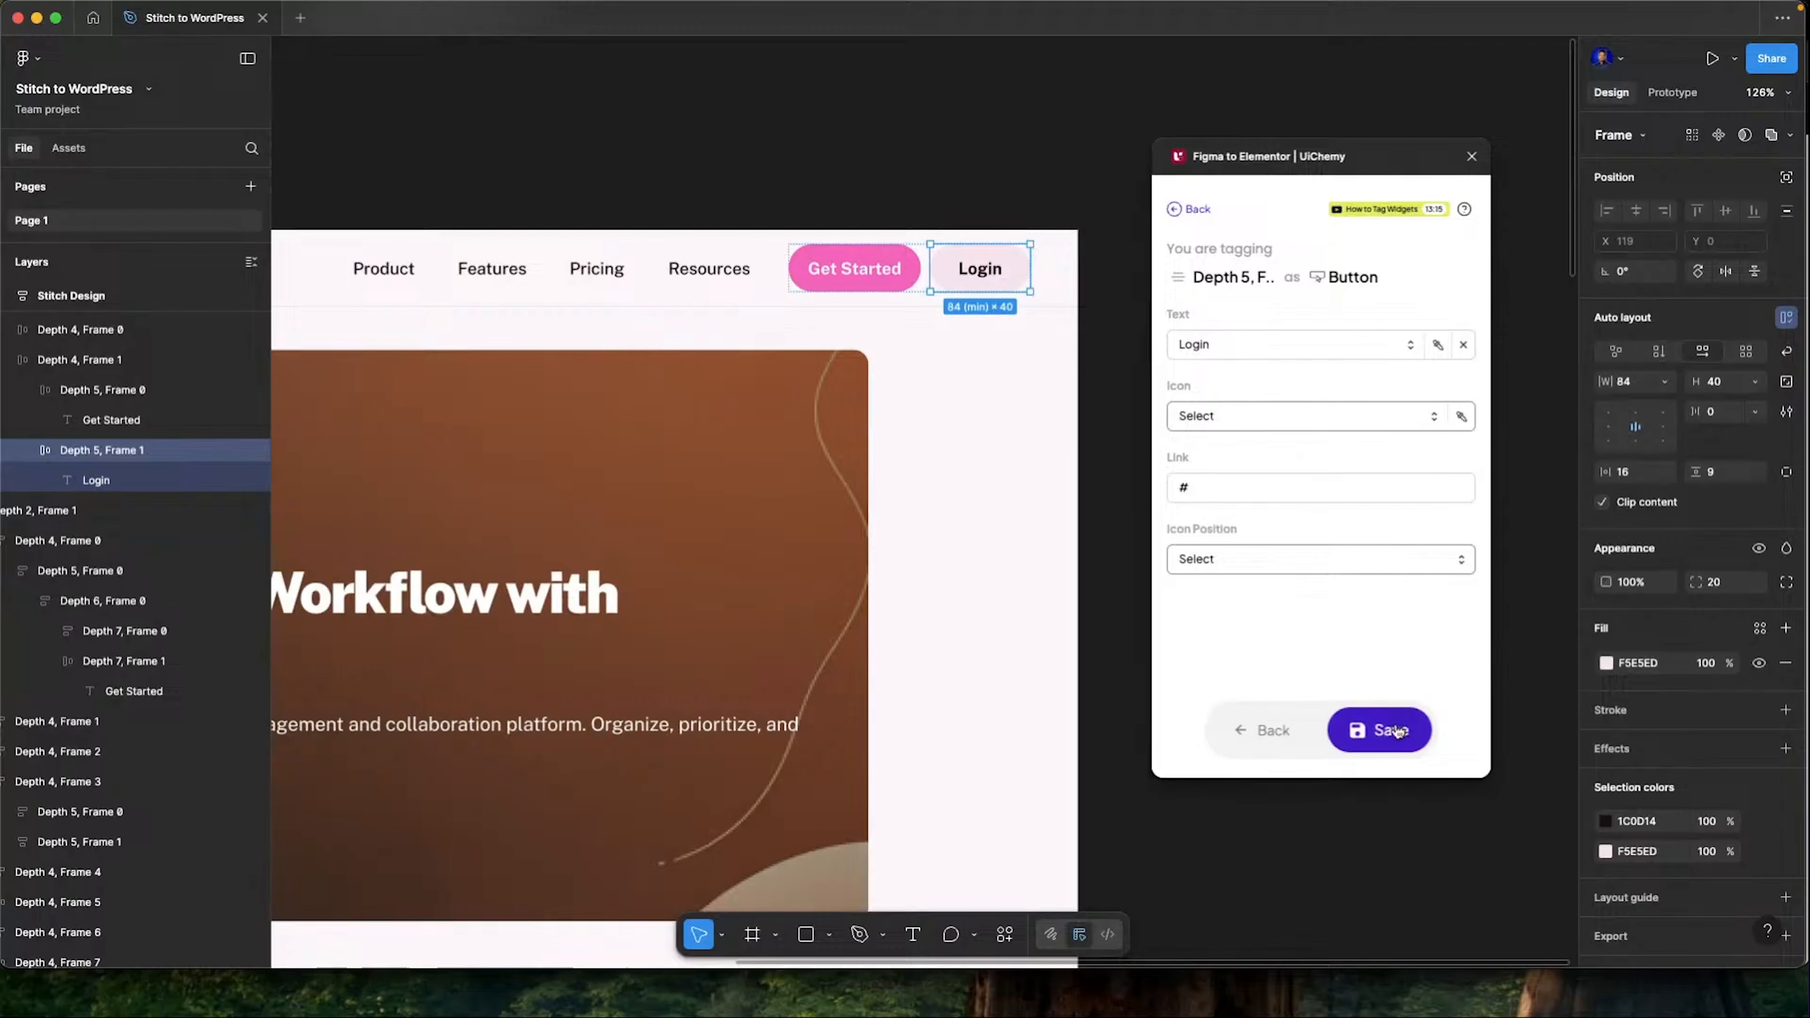
pyautogui.click(1379, 729)
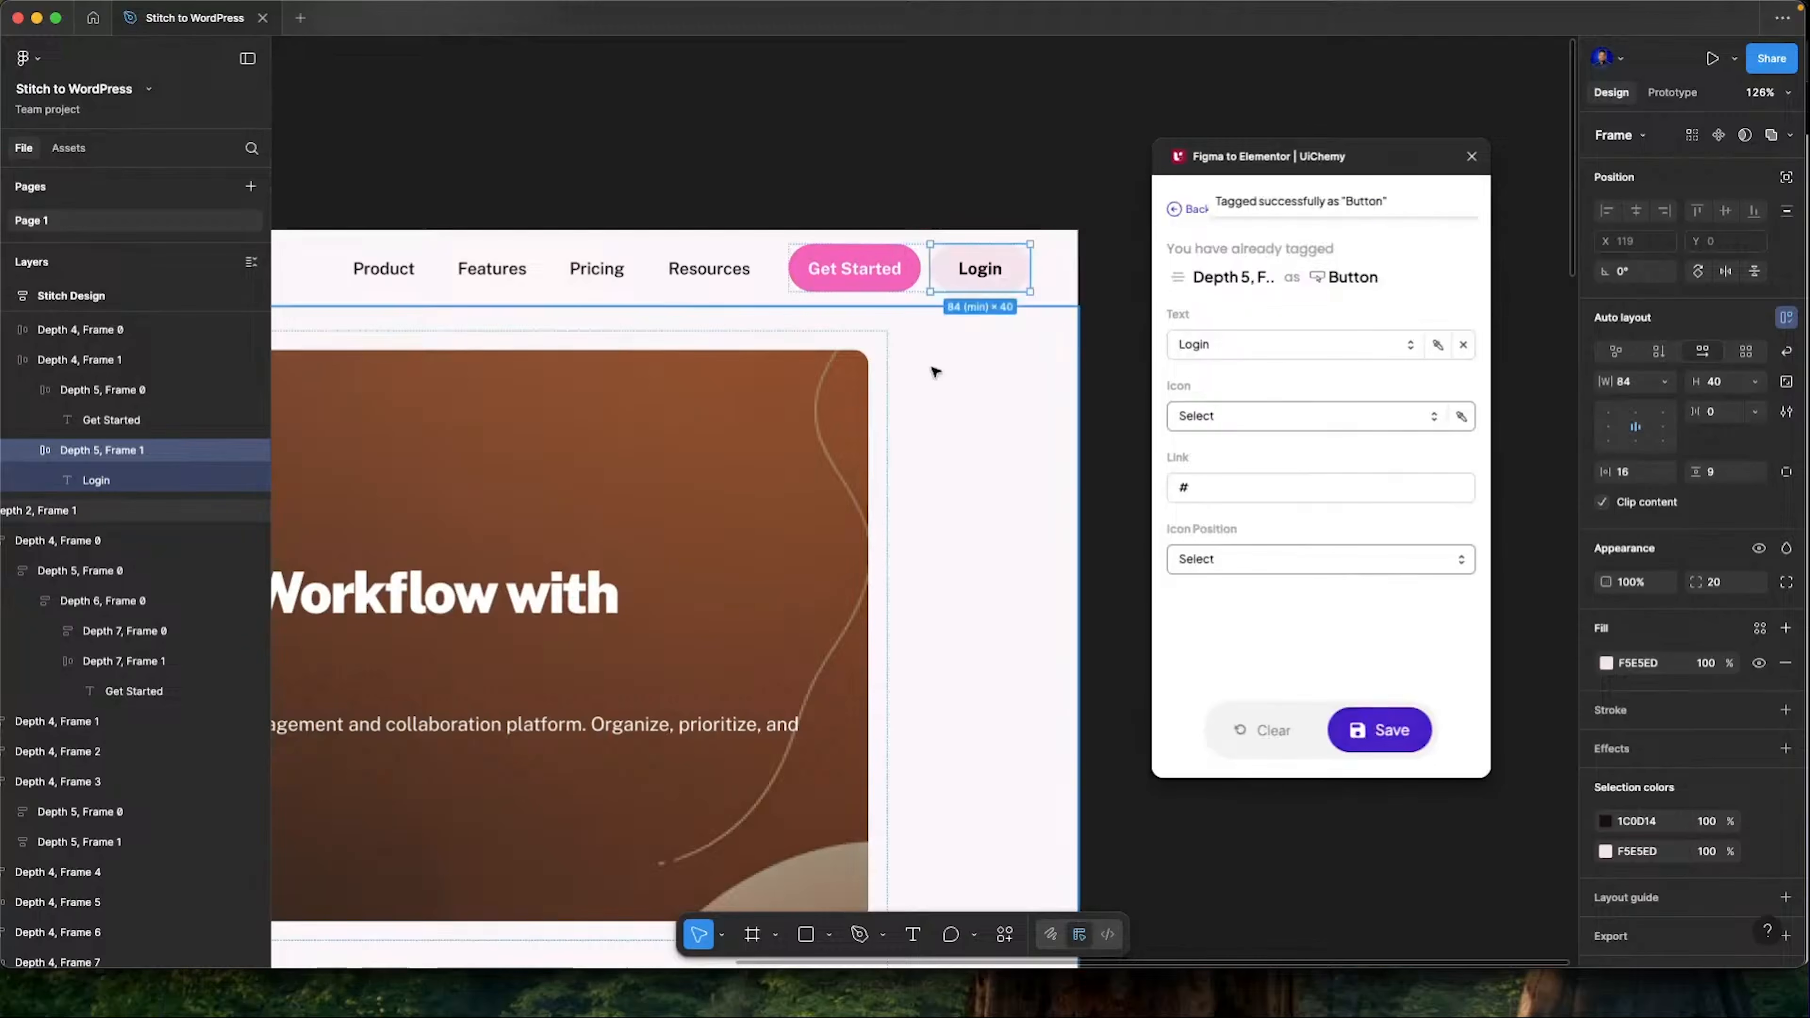
# Tag the header's Get Started button as a Button widget with # as its link
pyautogui.click(910, 261)
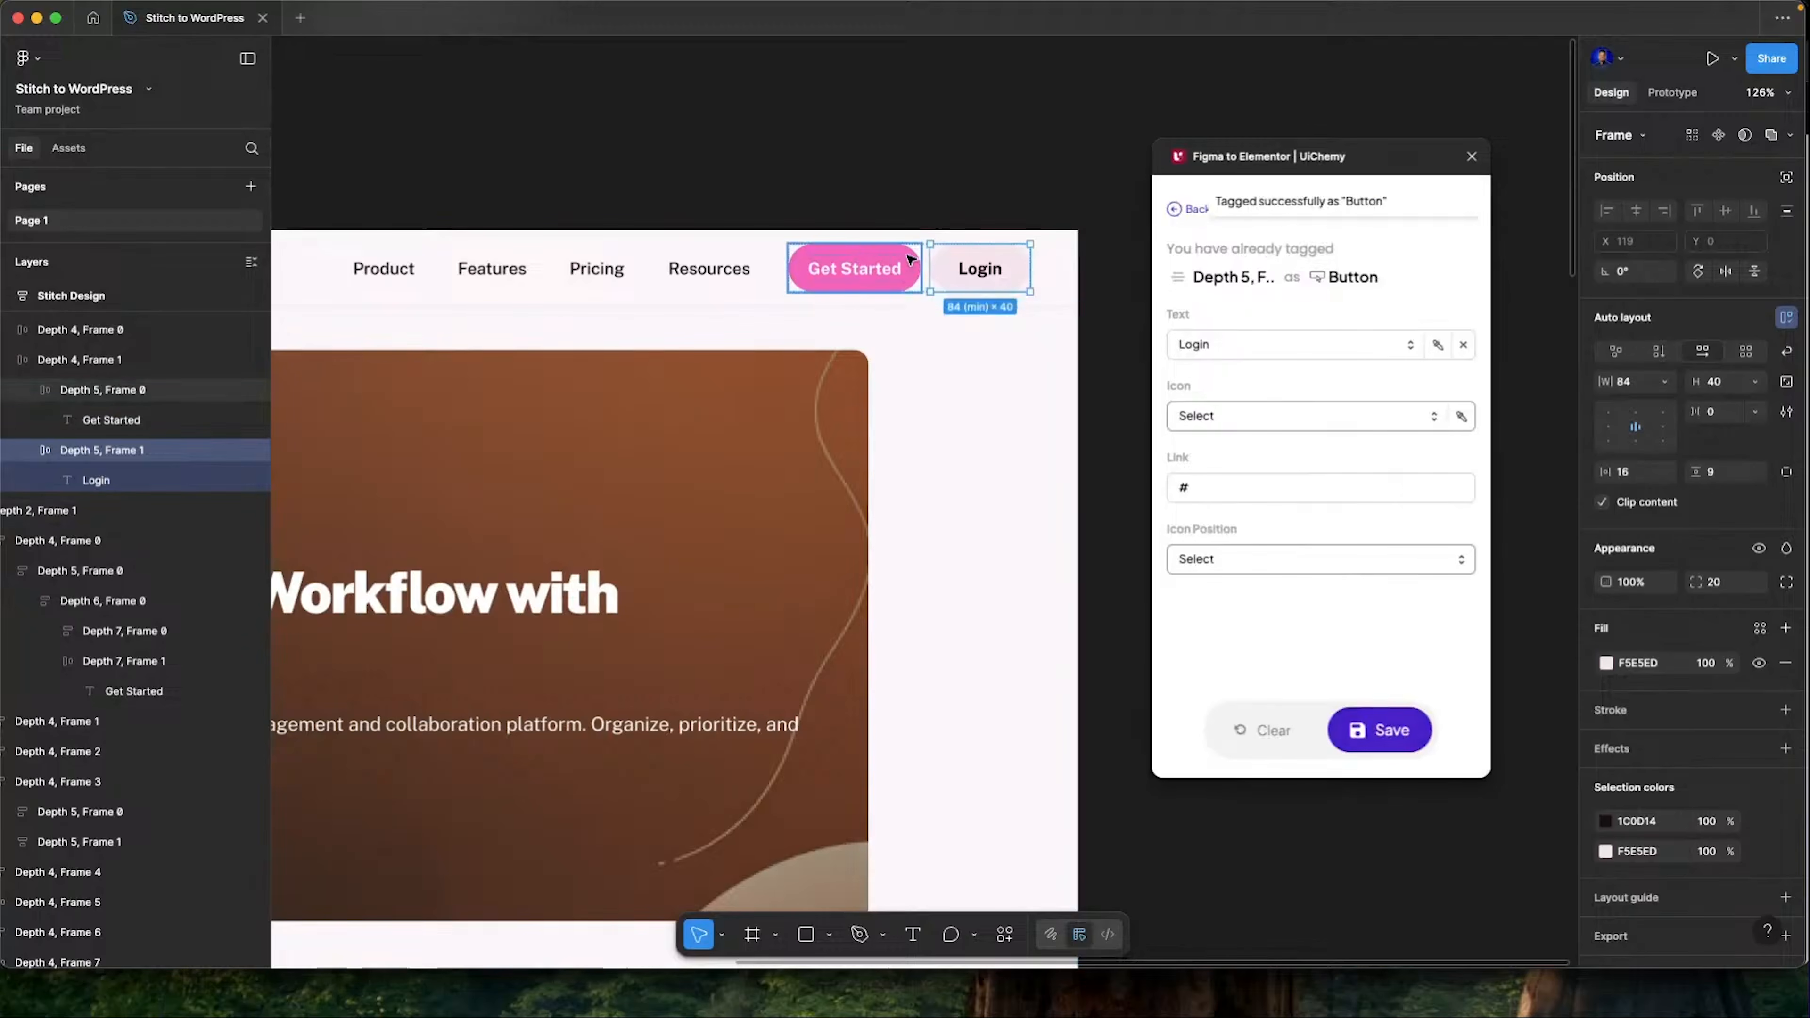
pyautogui.click(911, 261)
pyautogui.scroll(-2, 859, 461)
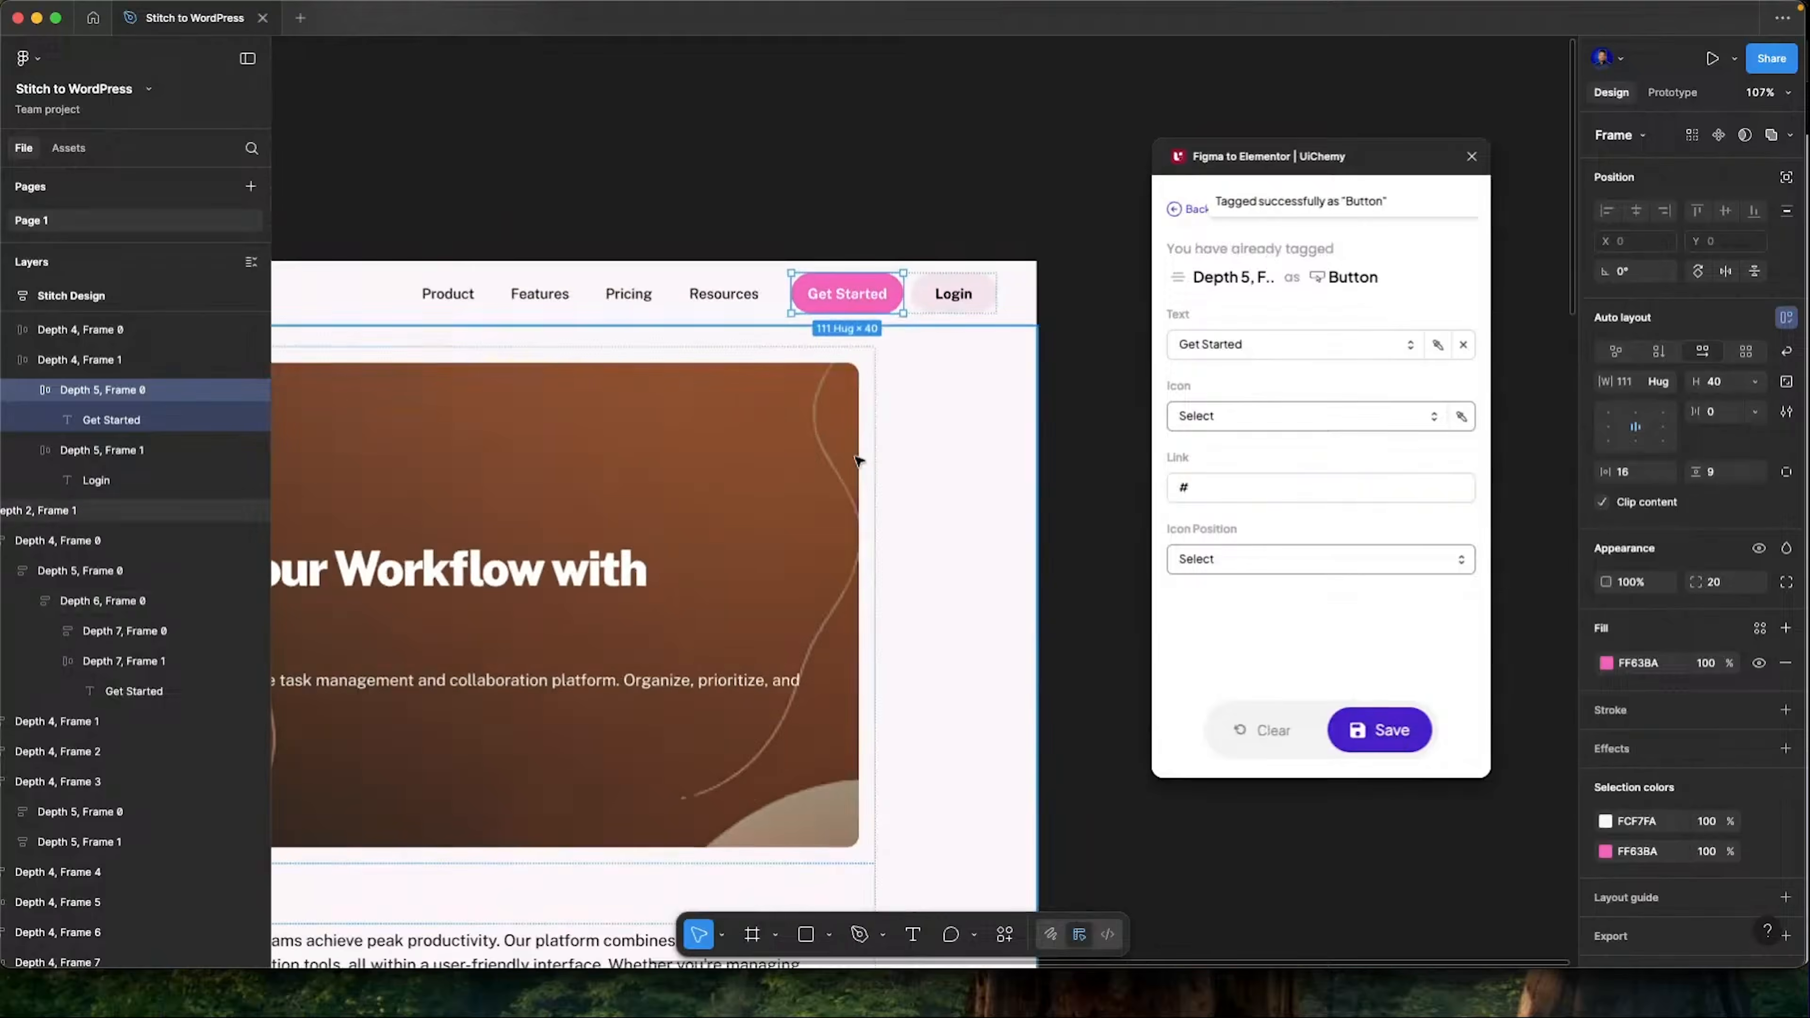
# Tag the hero section's Get Started button as a Button widget with # as its link, and save the tag
pyautogui.scroll(-3, 859, 461)
pyautogui.keyDown('super'); pyautogui.click(586, 676); pyautogui.keyUp('super')
pyautogui.click(1348, 429)
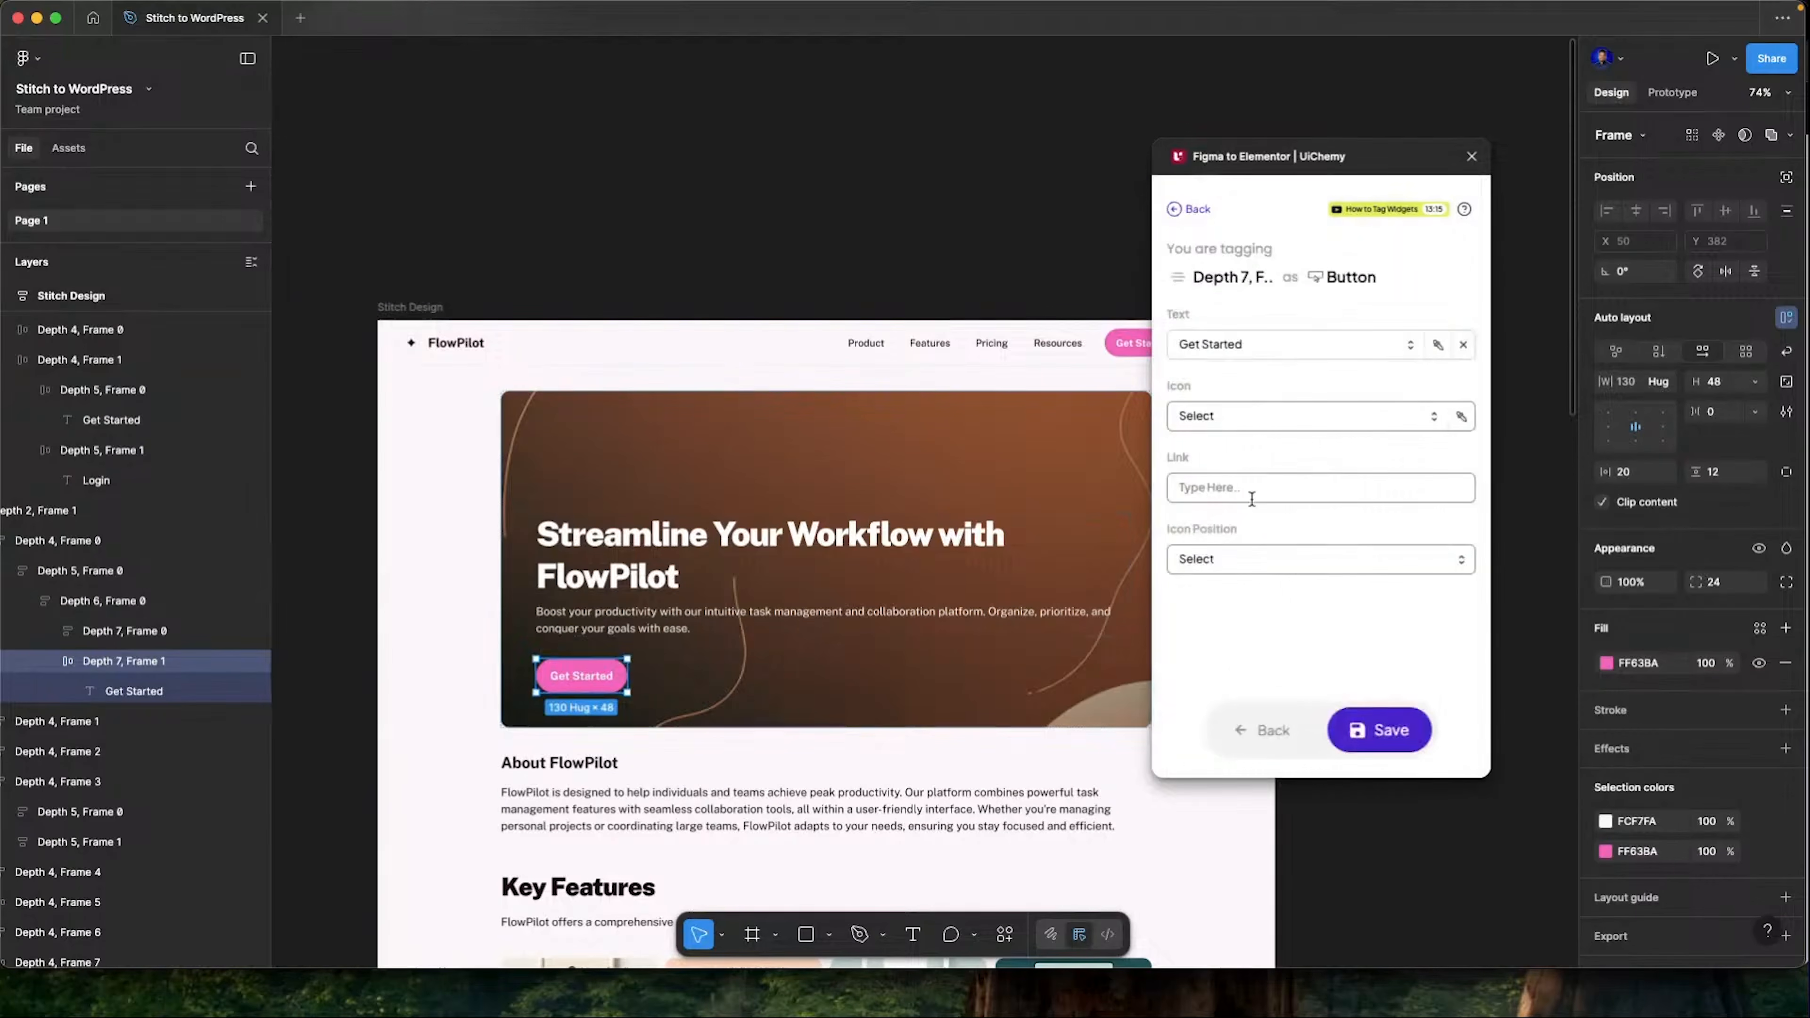
pyautogui.click(1252, 489)
pyautogui.write('#')
pyautogui.click(1379, 729)
# Tag the Get Started button under the "Ready to Take Control" heading as a Button widget with # as its link, and save
pyautogui.scroll(-20, 871, 526)
pyautogui.keyDown('super'); pyautogui.click(827, 616); pyautogui.keyUp('super')
pyautogui.click(1348, 430)
pyautogui.click(1252, 489)
pyautogui.write('#')
pyautogui.click(1378, 729)
# Start tagging the header's navigation links frame as a Menu (Elementor Experimental) widget, with # as the Product link
pyautogui.scroll(20, 966, 638)
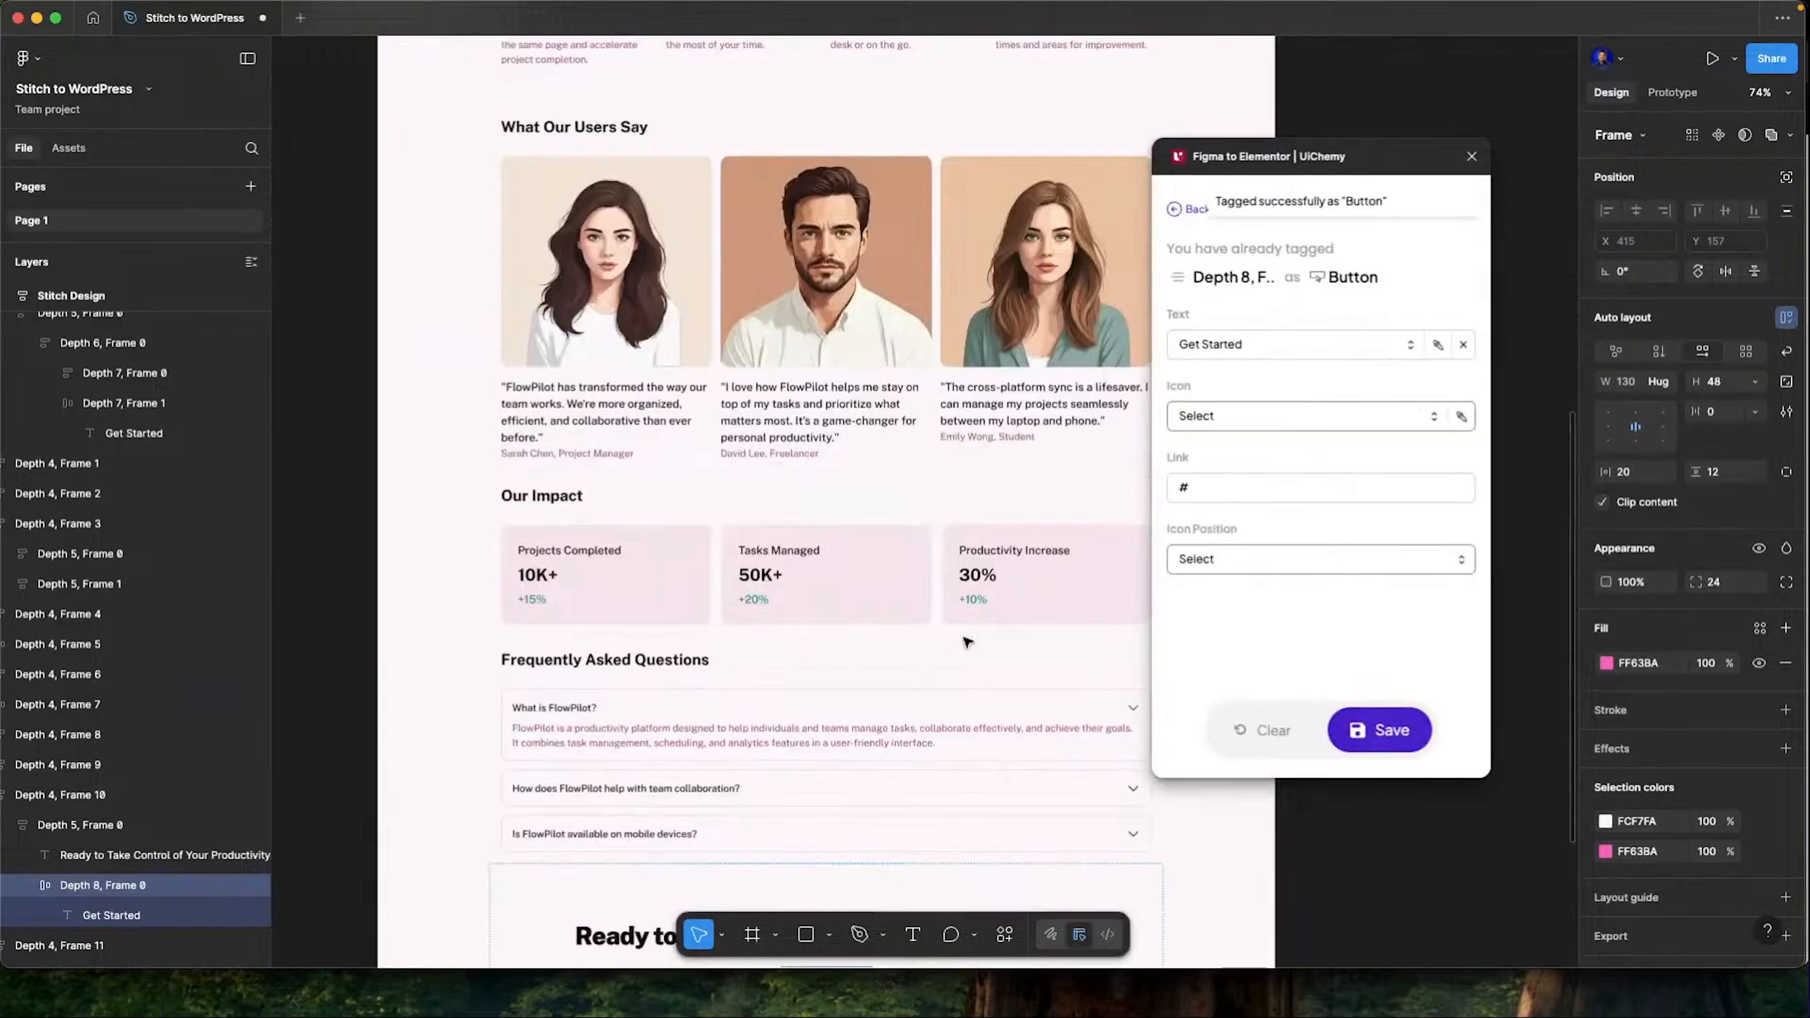
pyautogui.hscroll(2, 874, 488)
pyautogui.click(897, 465)
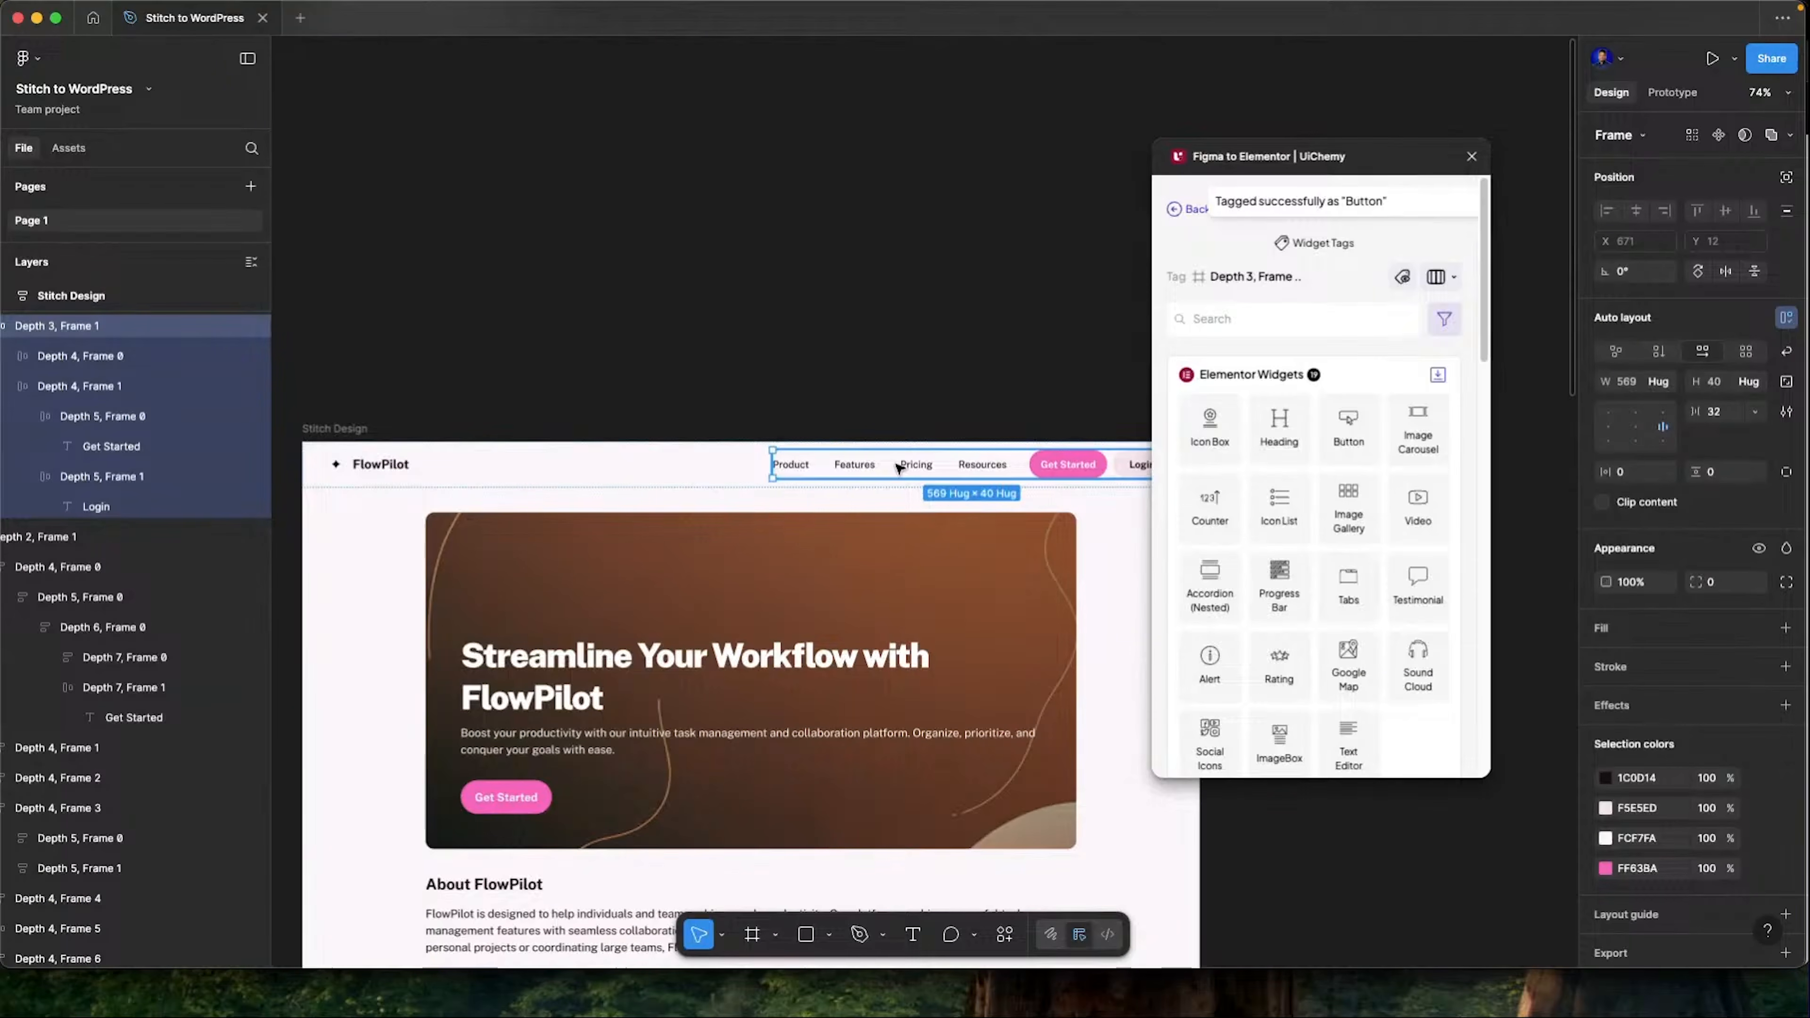
pyautogui.click(9, 357)
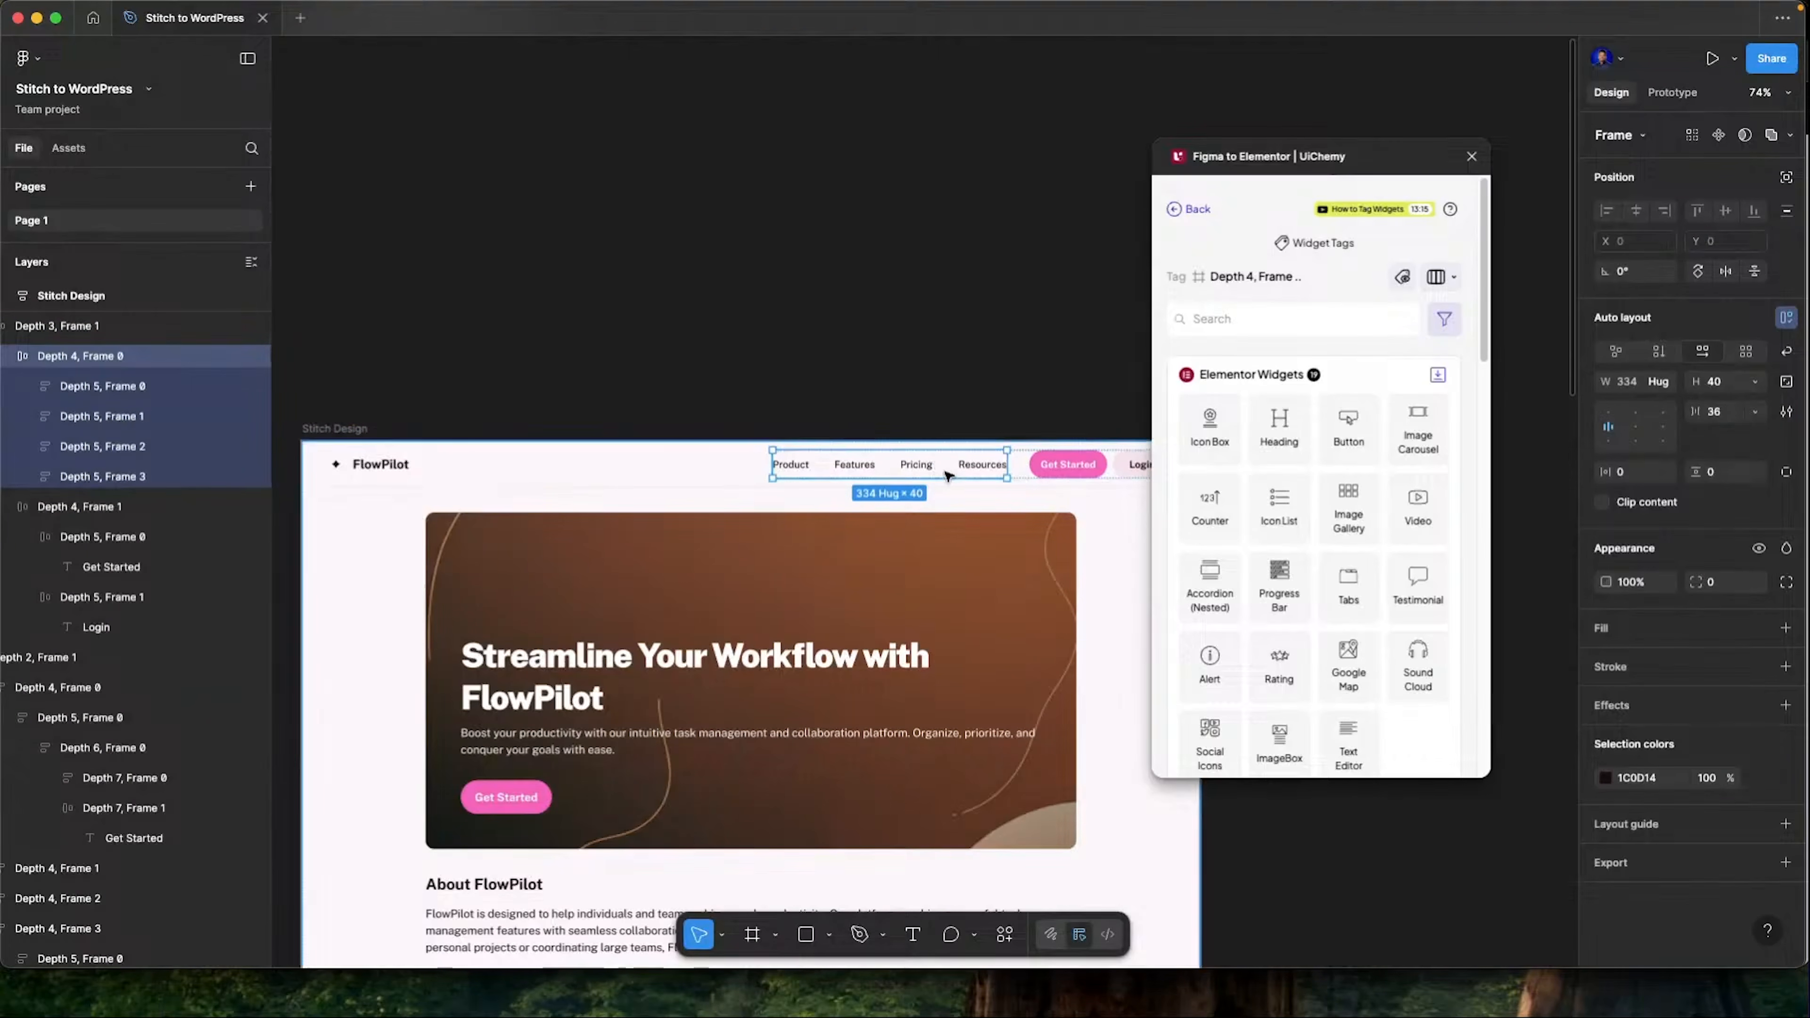
pyautogui.hscroll(2, 948, 476)
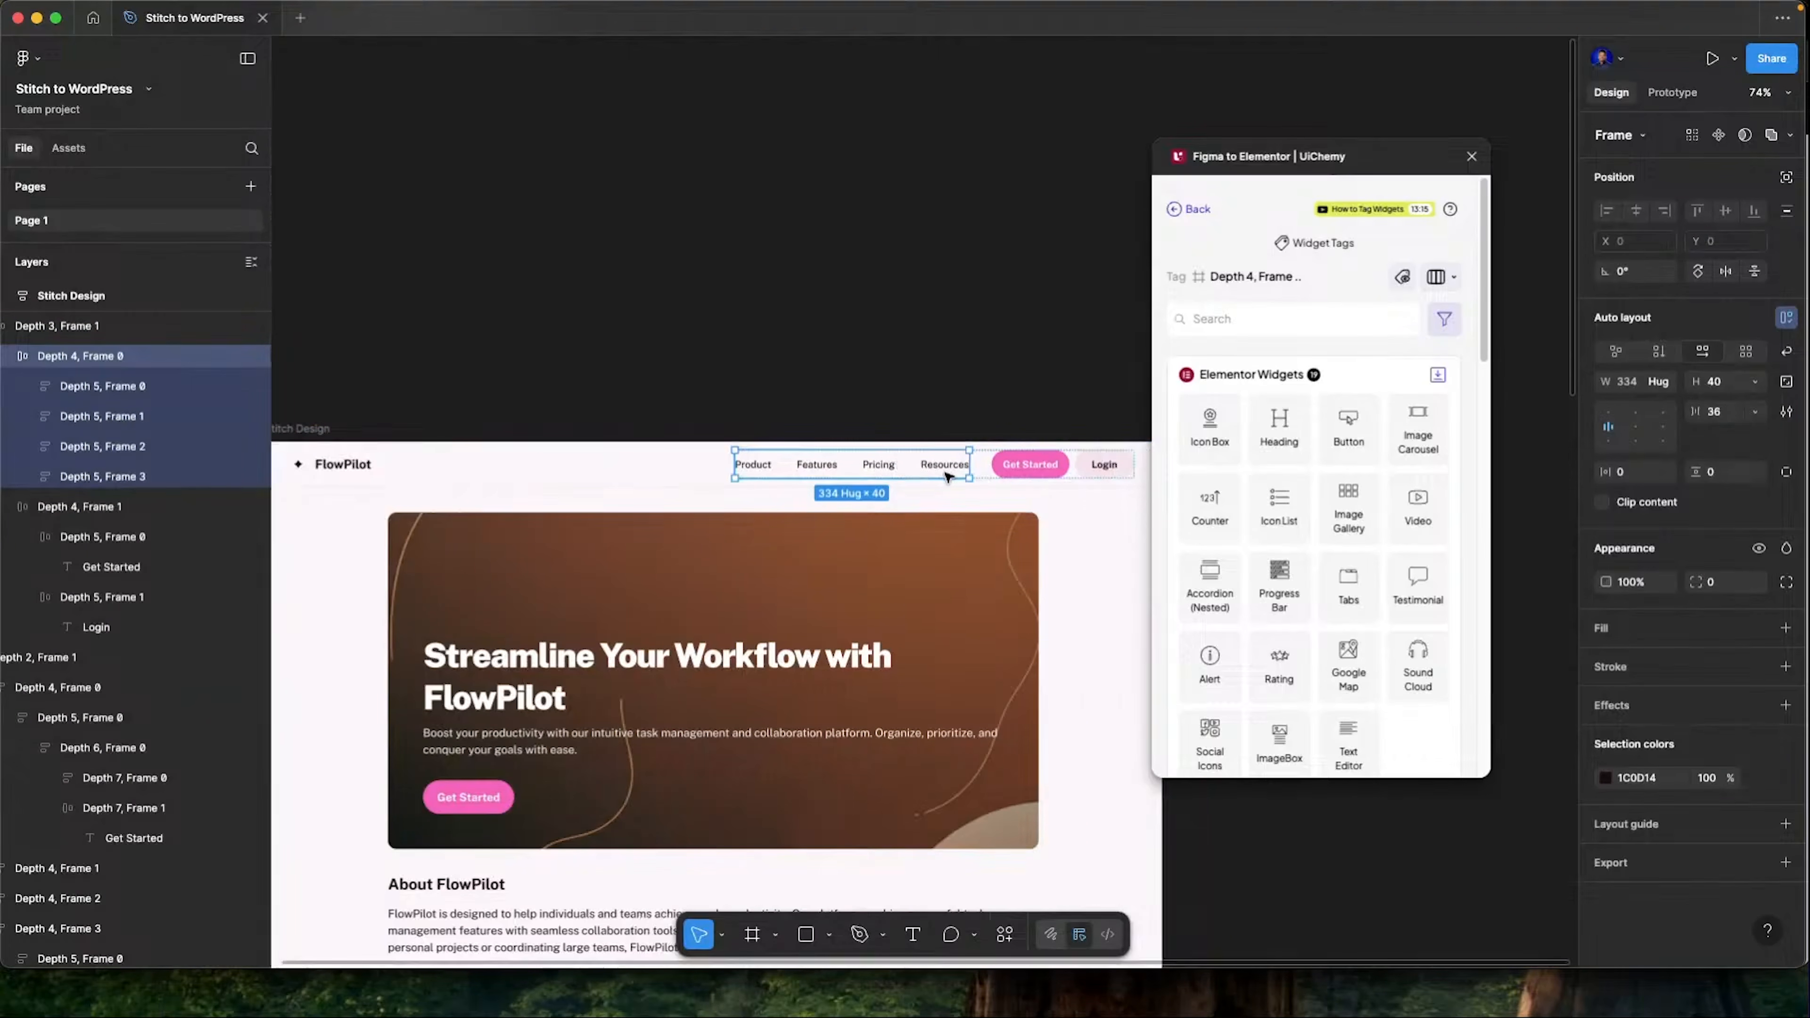
pyautogui.scroll(-4, 1329, 474)
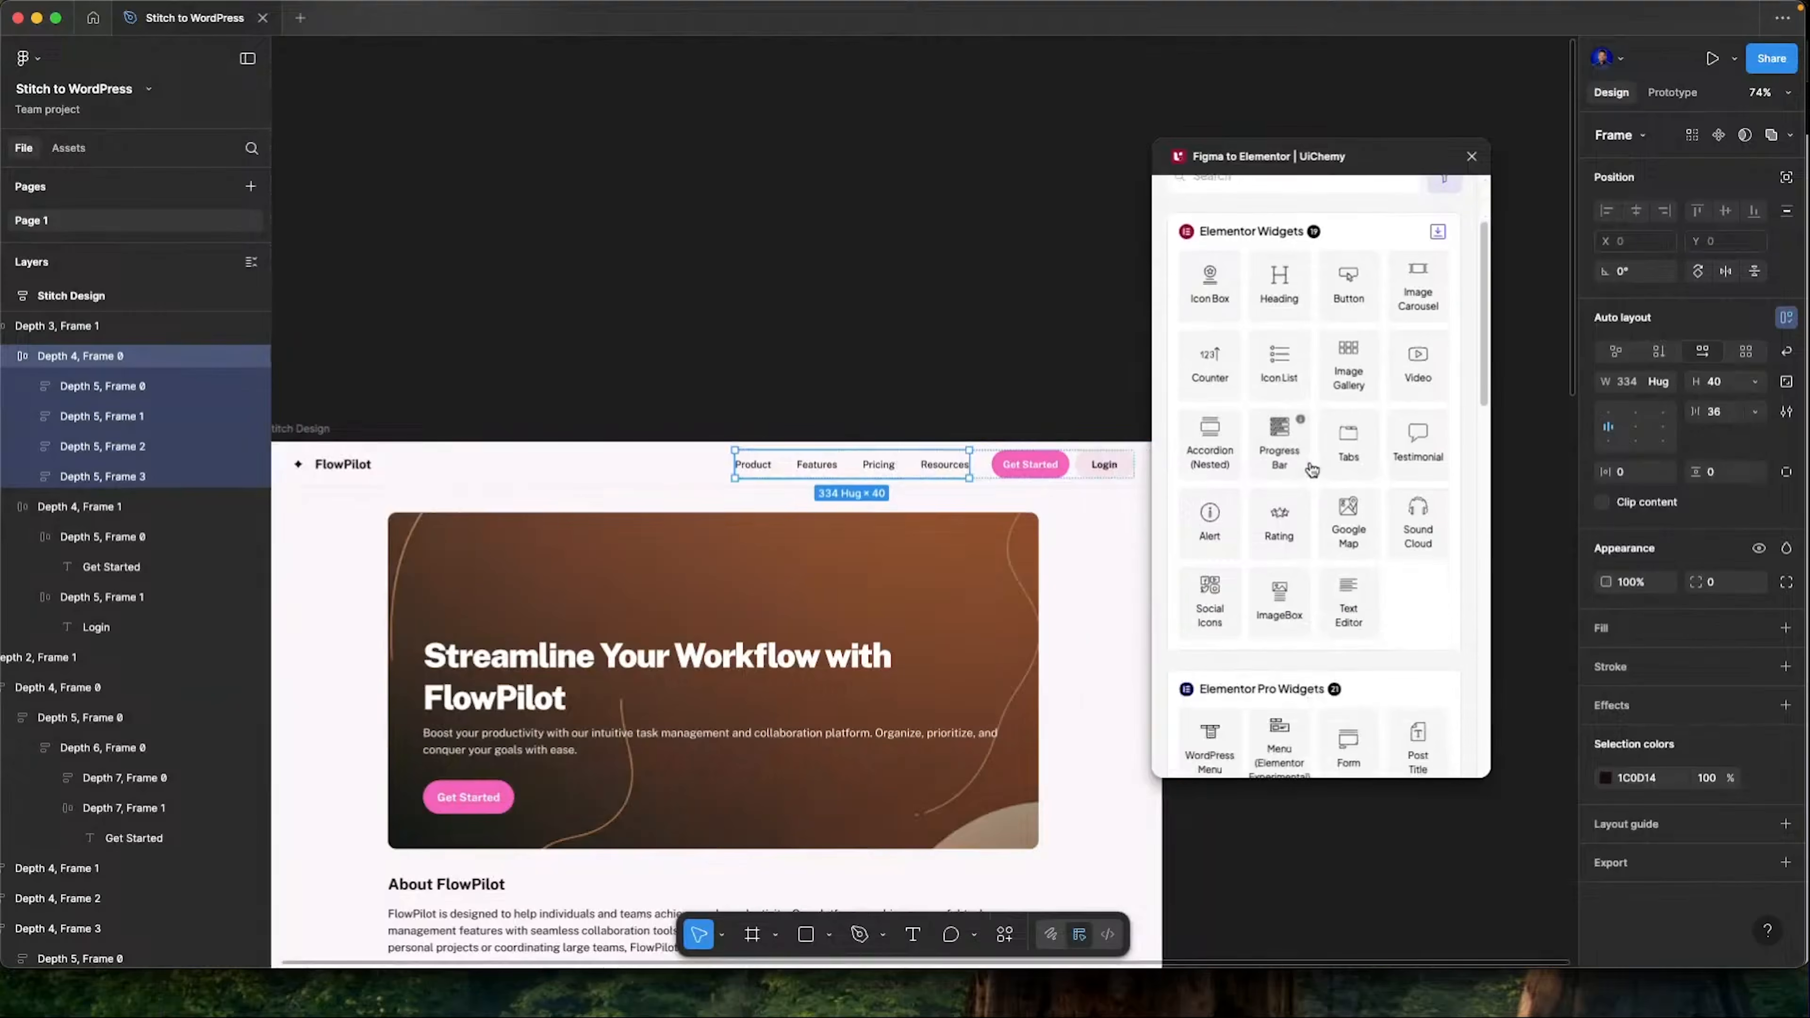
pyautogui.scroll(-1, 1347, 499)
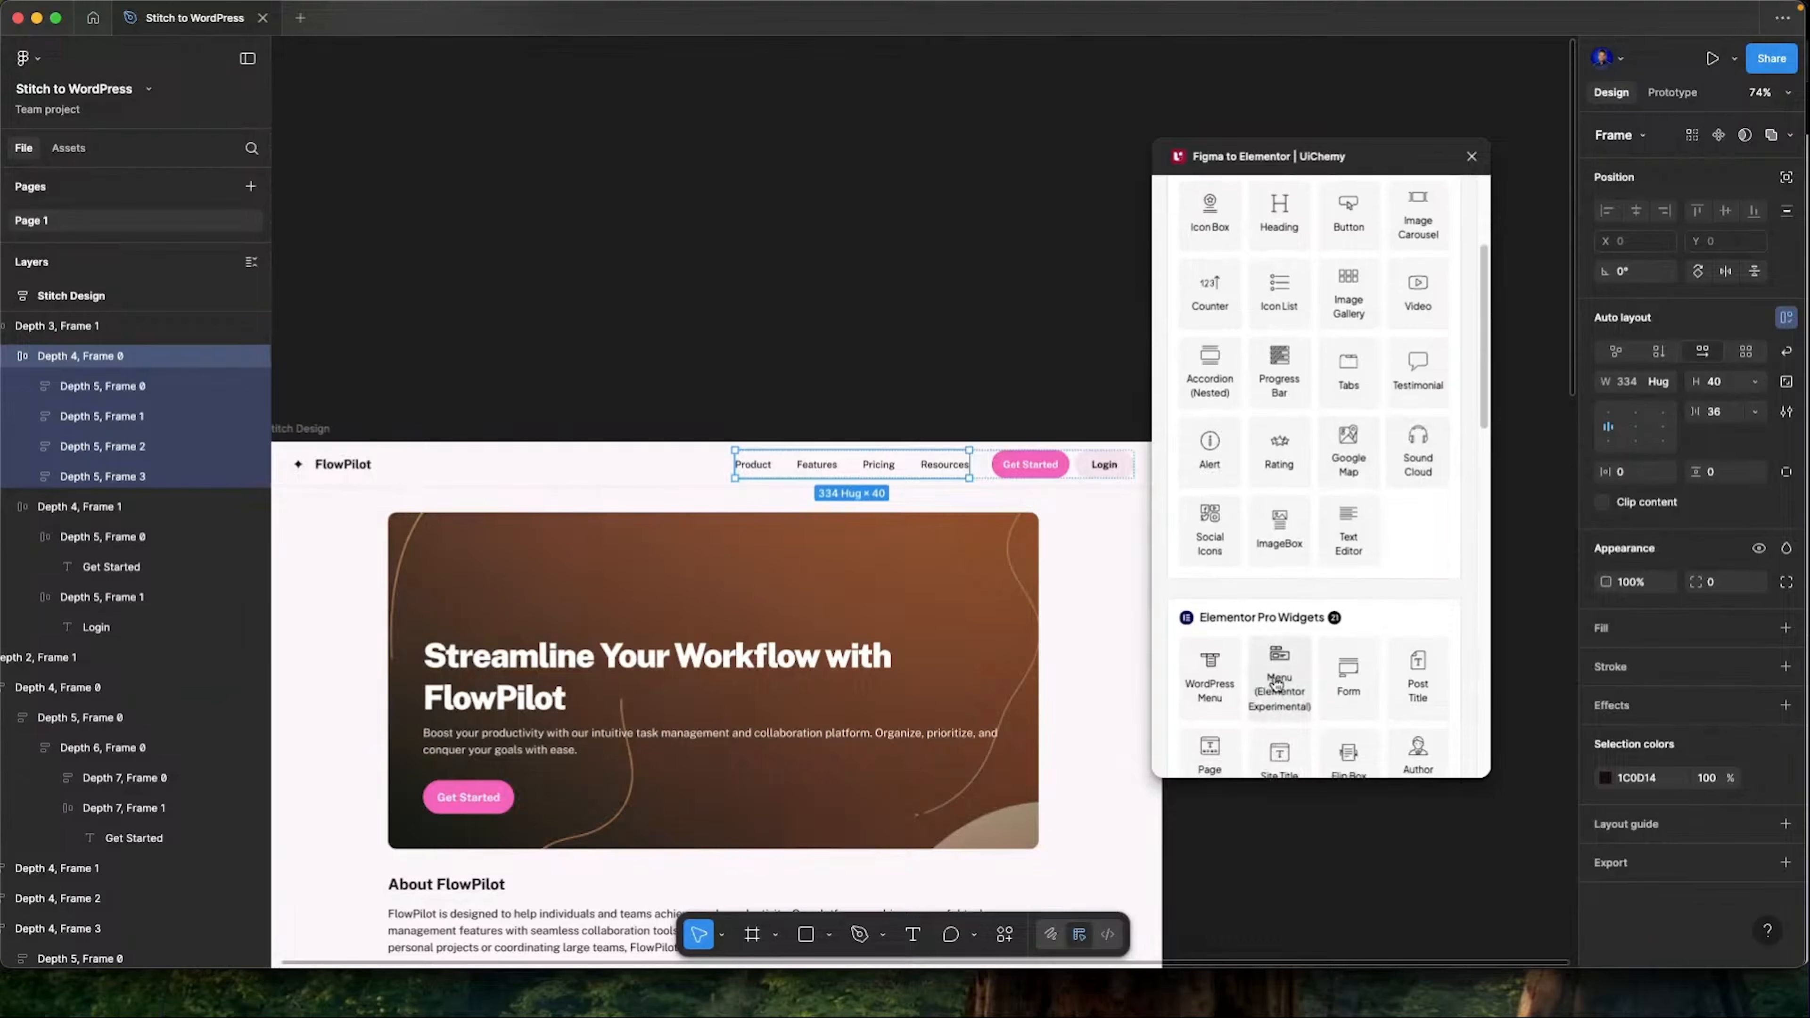
pyautogui.click(1276, 683)
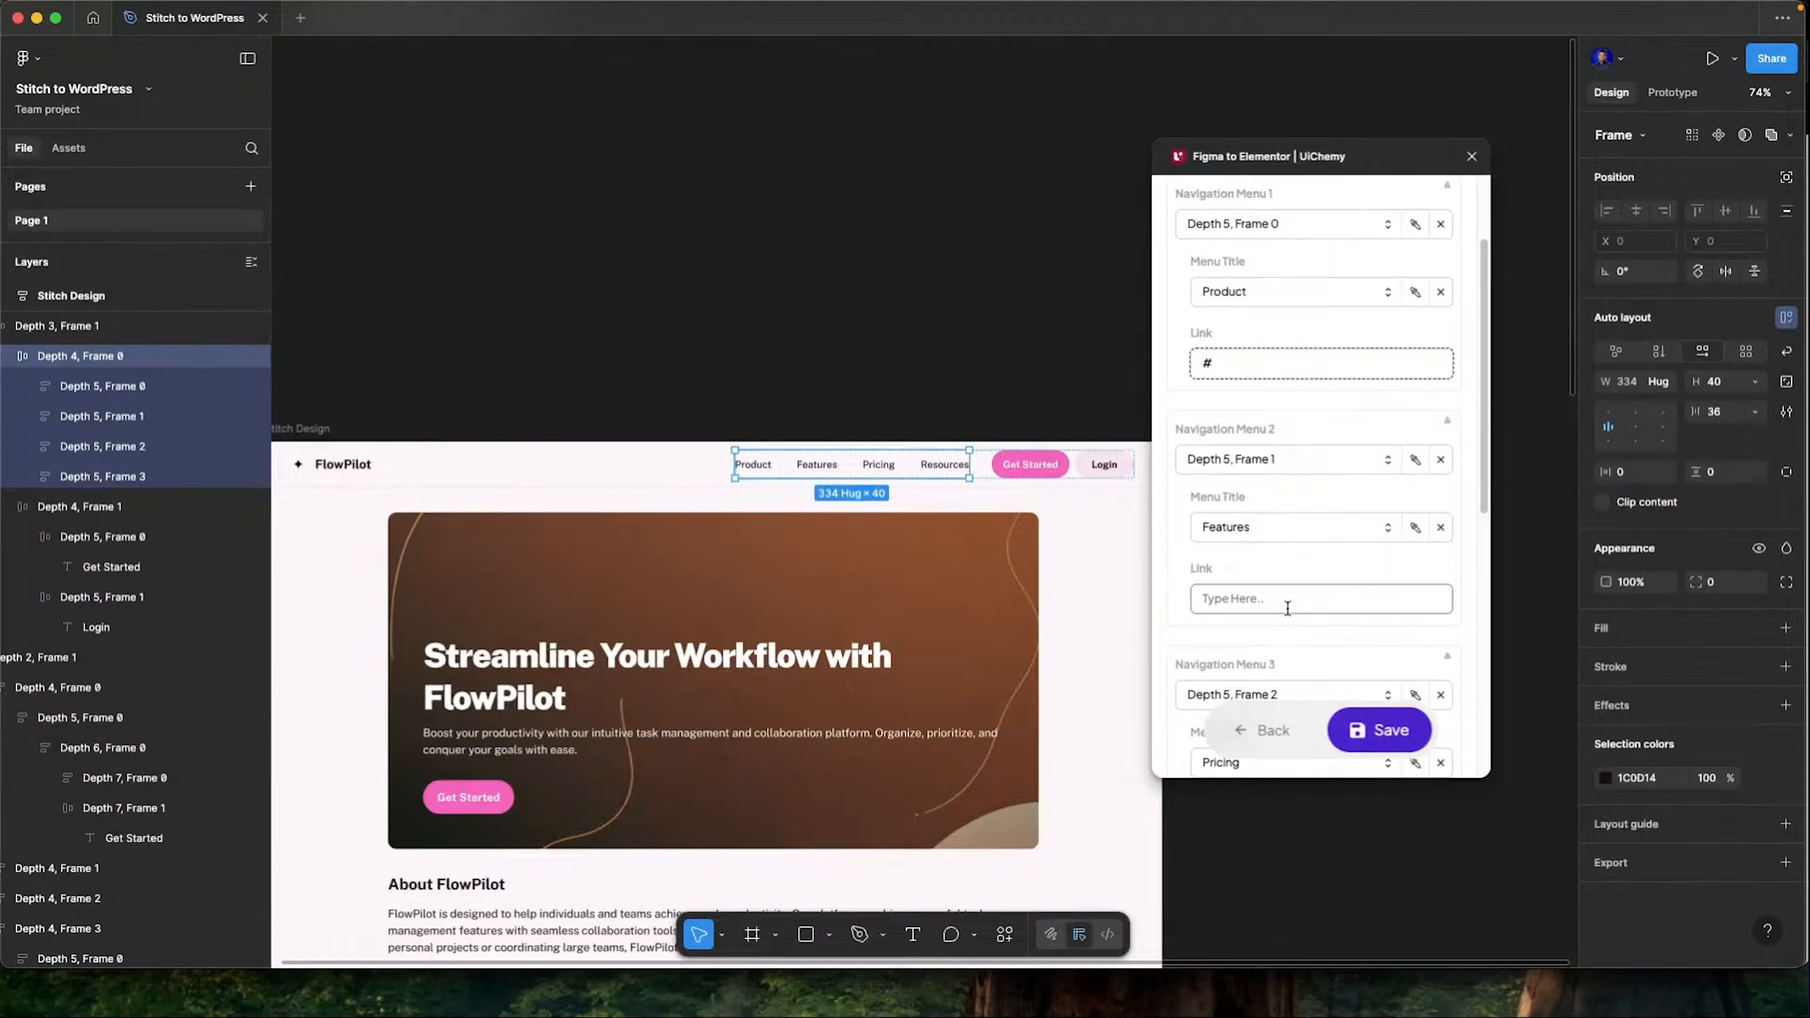
# Set the links of the Features, Pricing and Resources menu items to #
pyautogui.click(1284, 599)
pyautogui.write('#')
pyautogui.scroll(-5, 1284, 599)
pyautogui.click(1275, 394)
pyautogui.write('#')
pyautogui.click(1304, 629)
pyautogui.write('#')
pyautogui.scroll(-2, 1304, 628)
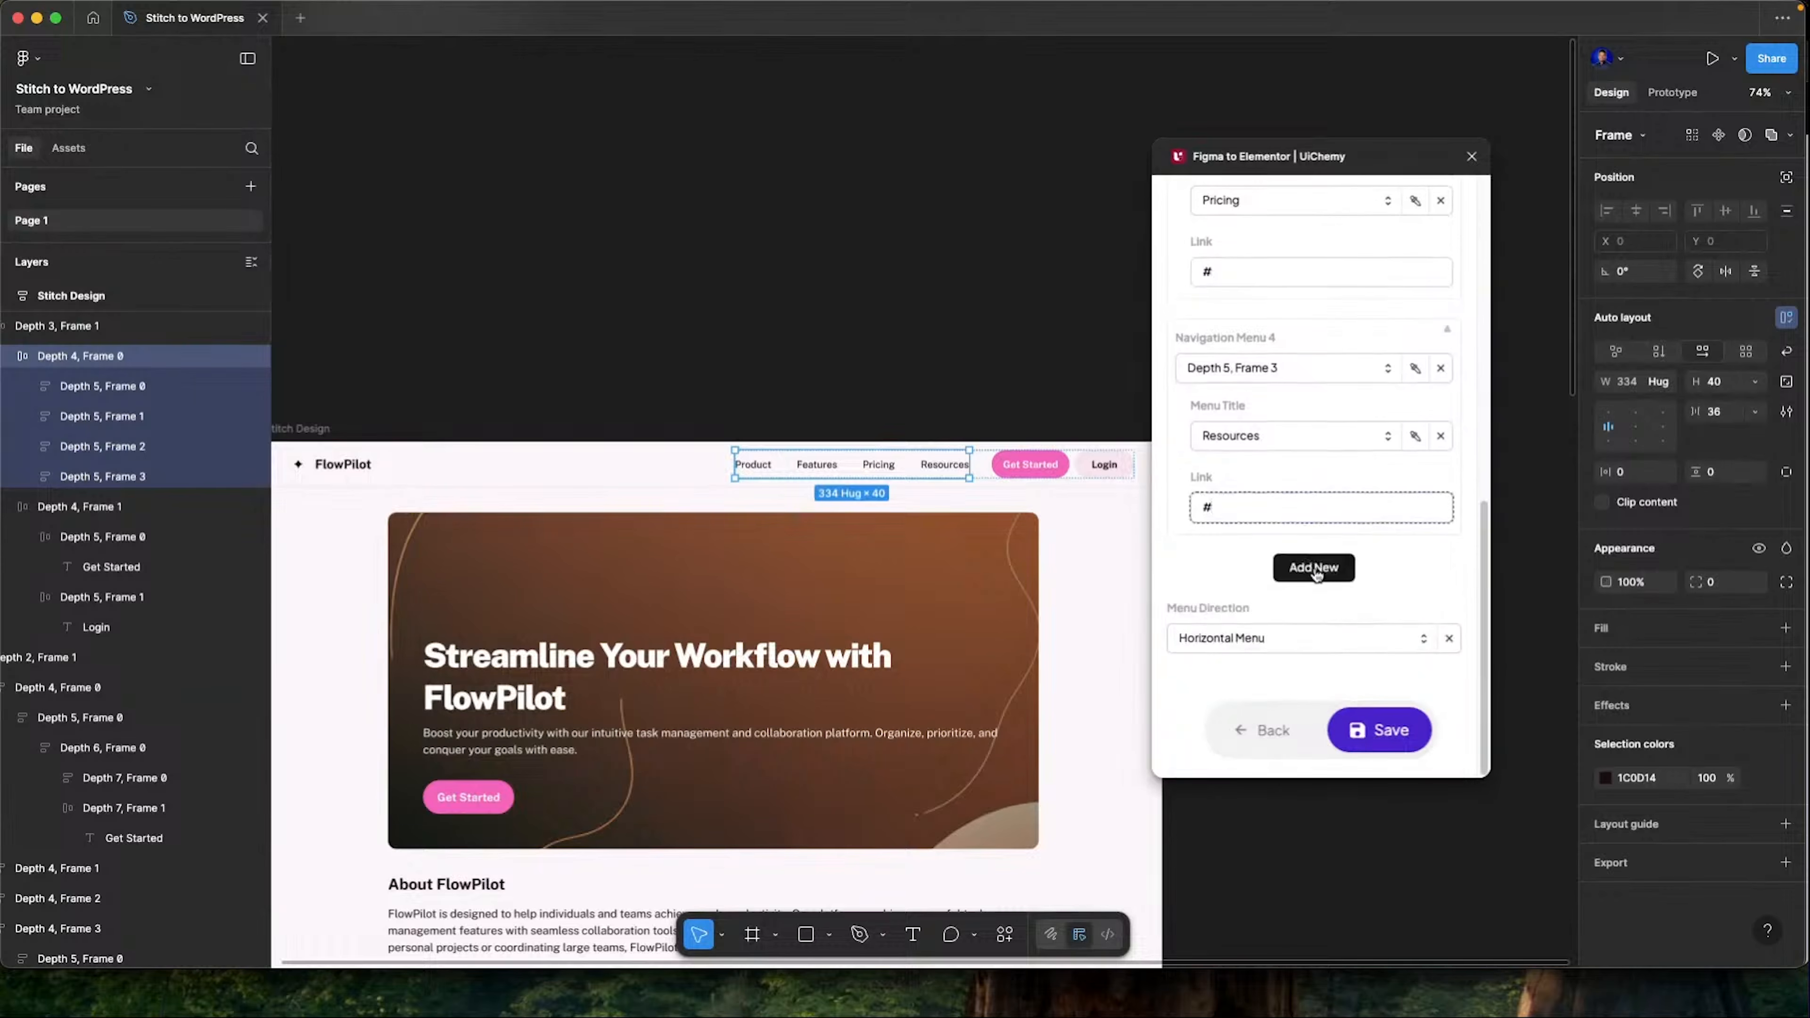
# Choose Horizontal Menu as the menu direction and save the navigation menu tag
pyautogui.click(1322, 648)
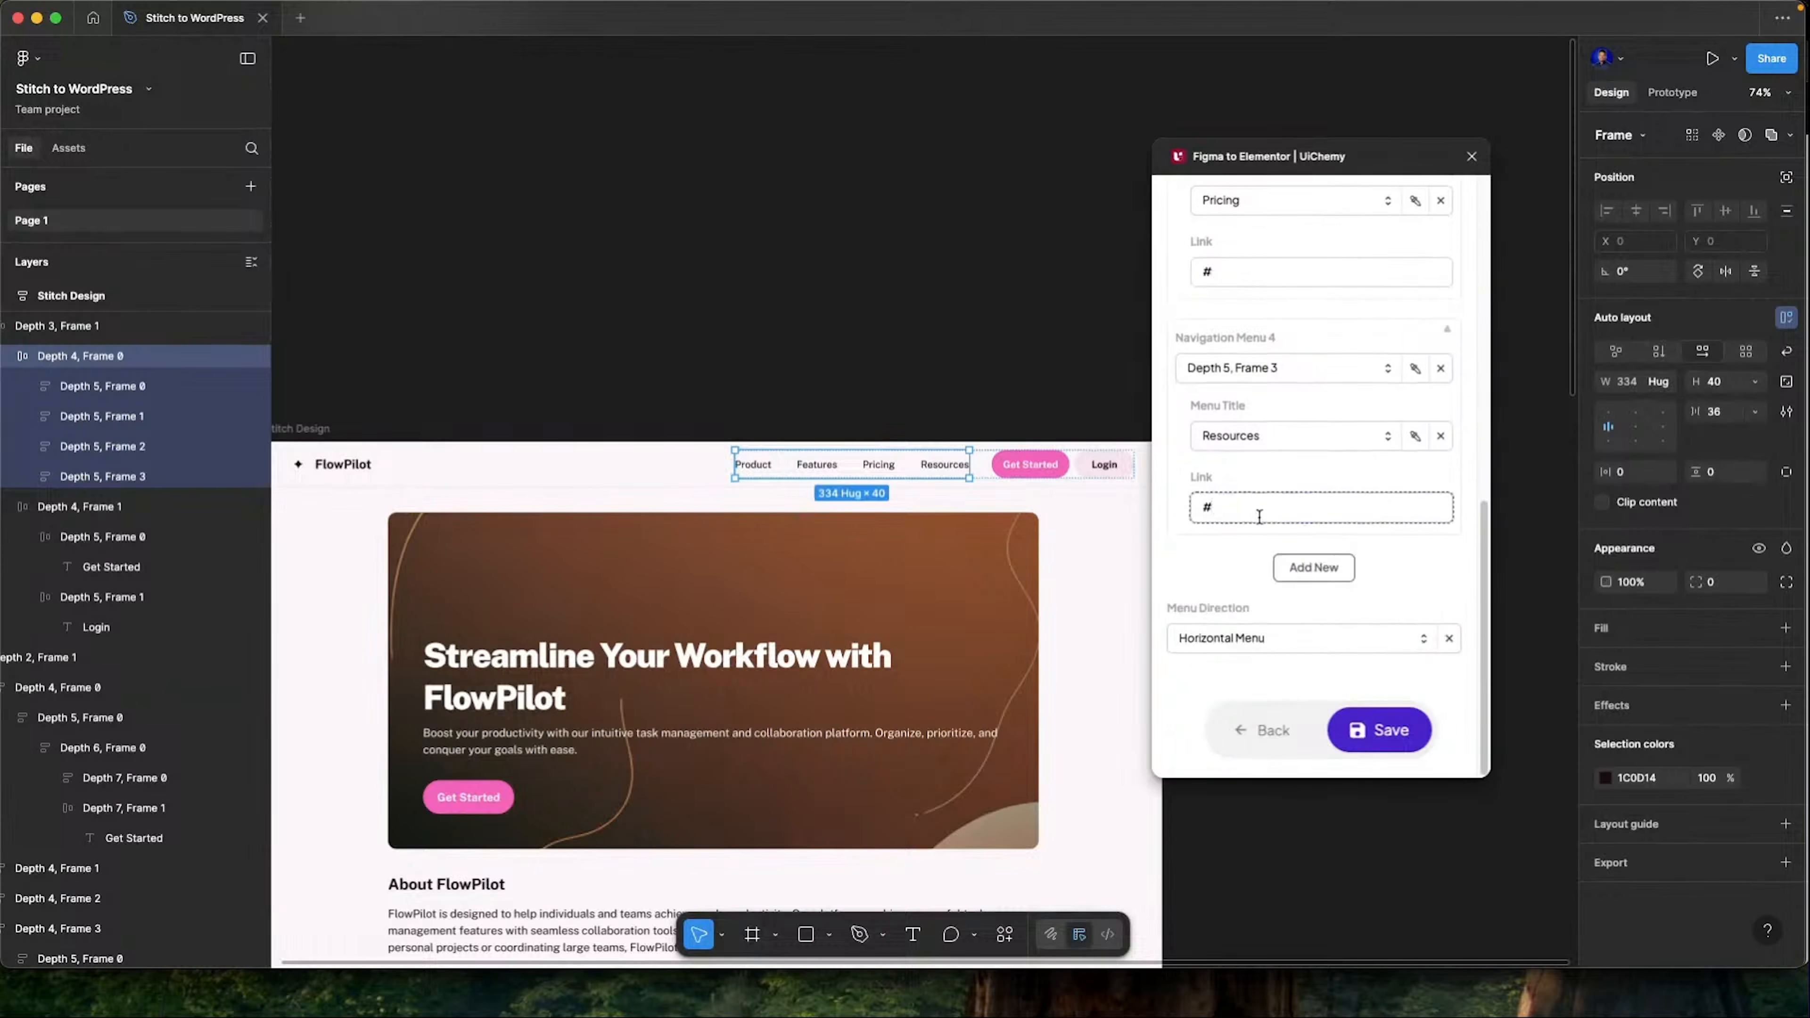
pyautogui.click(1323, 649)
pyautogui.click(1323, 649)
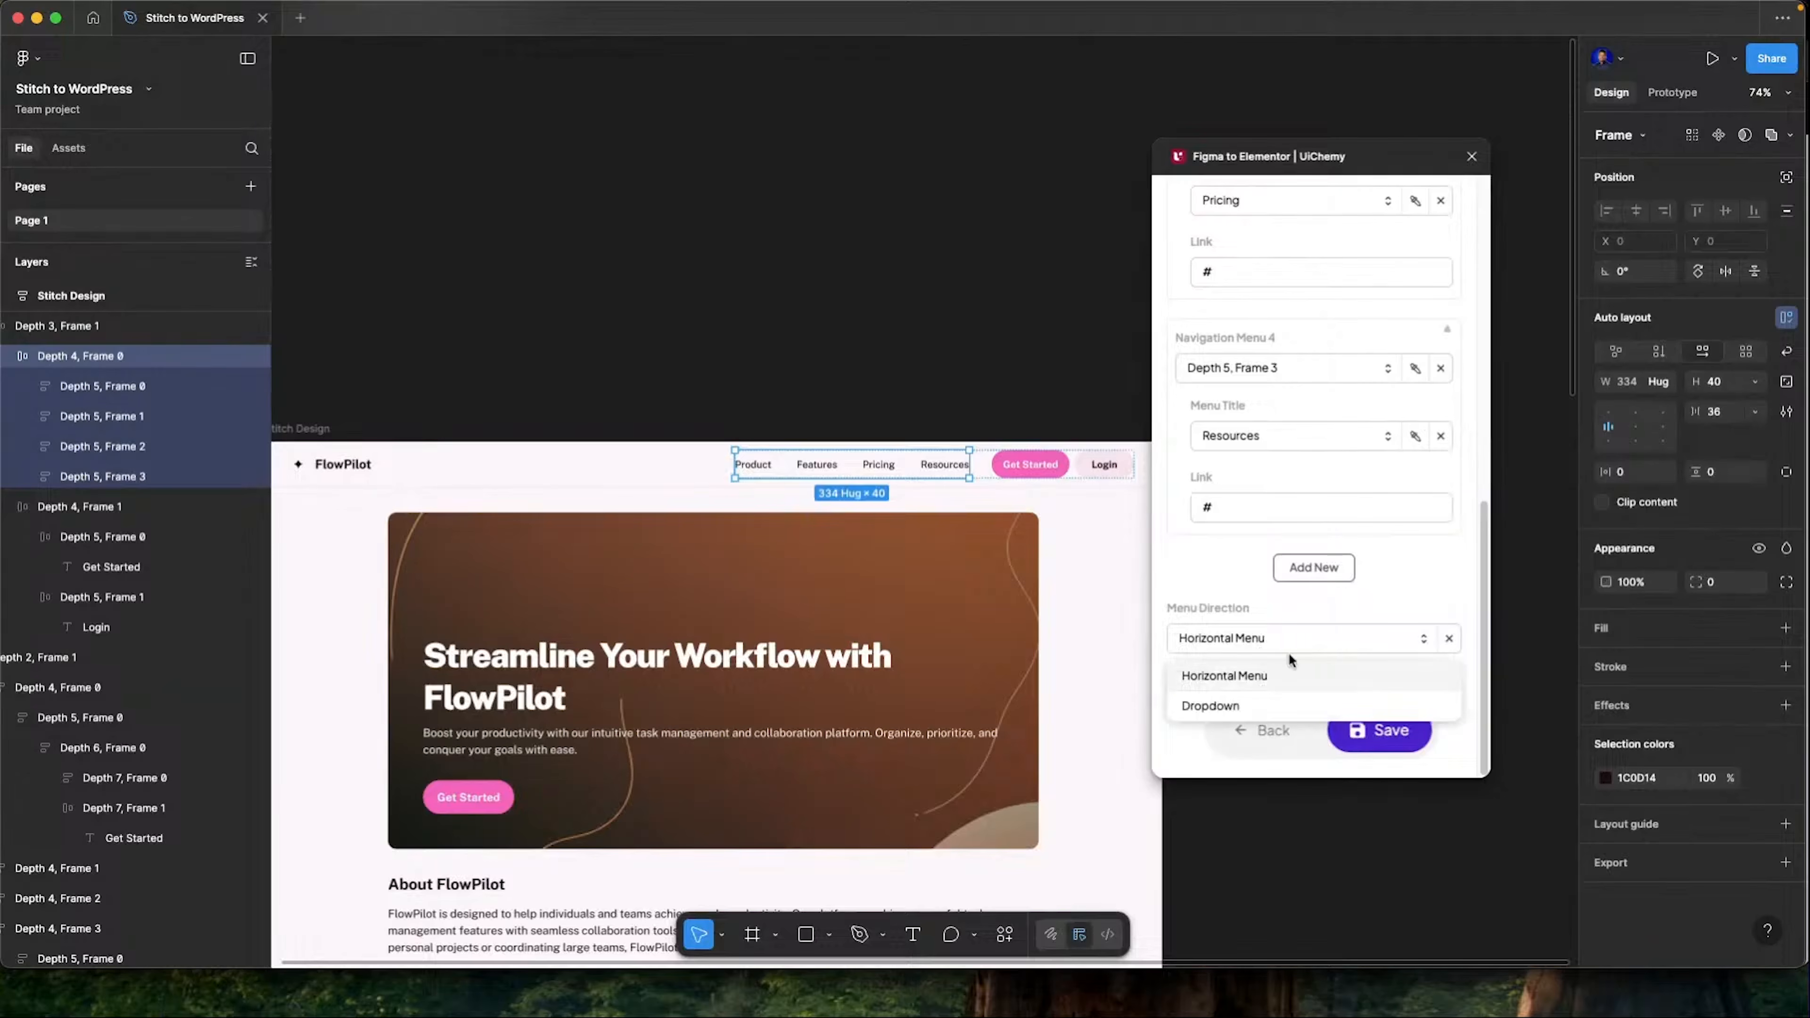
pyautogui.click(1254, 675)
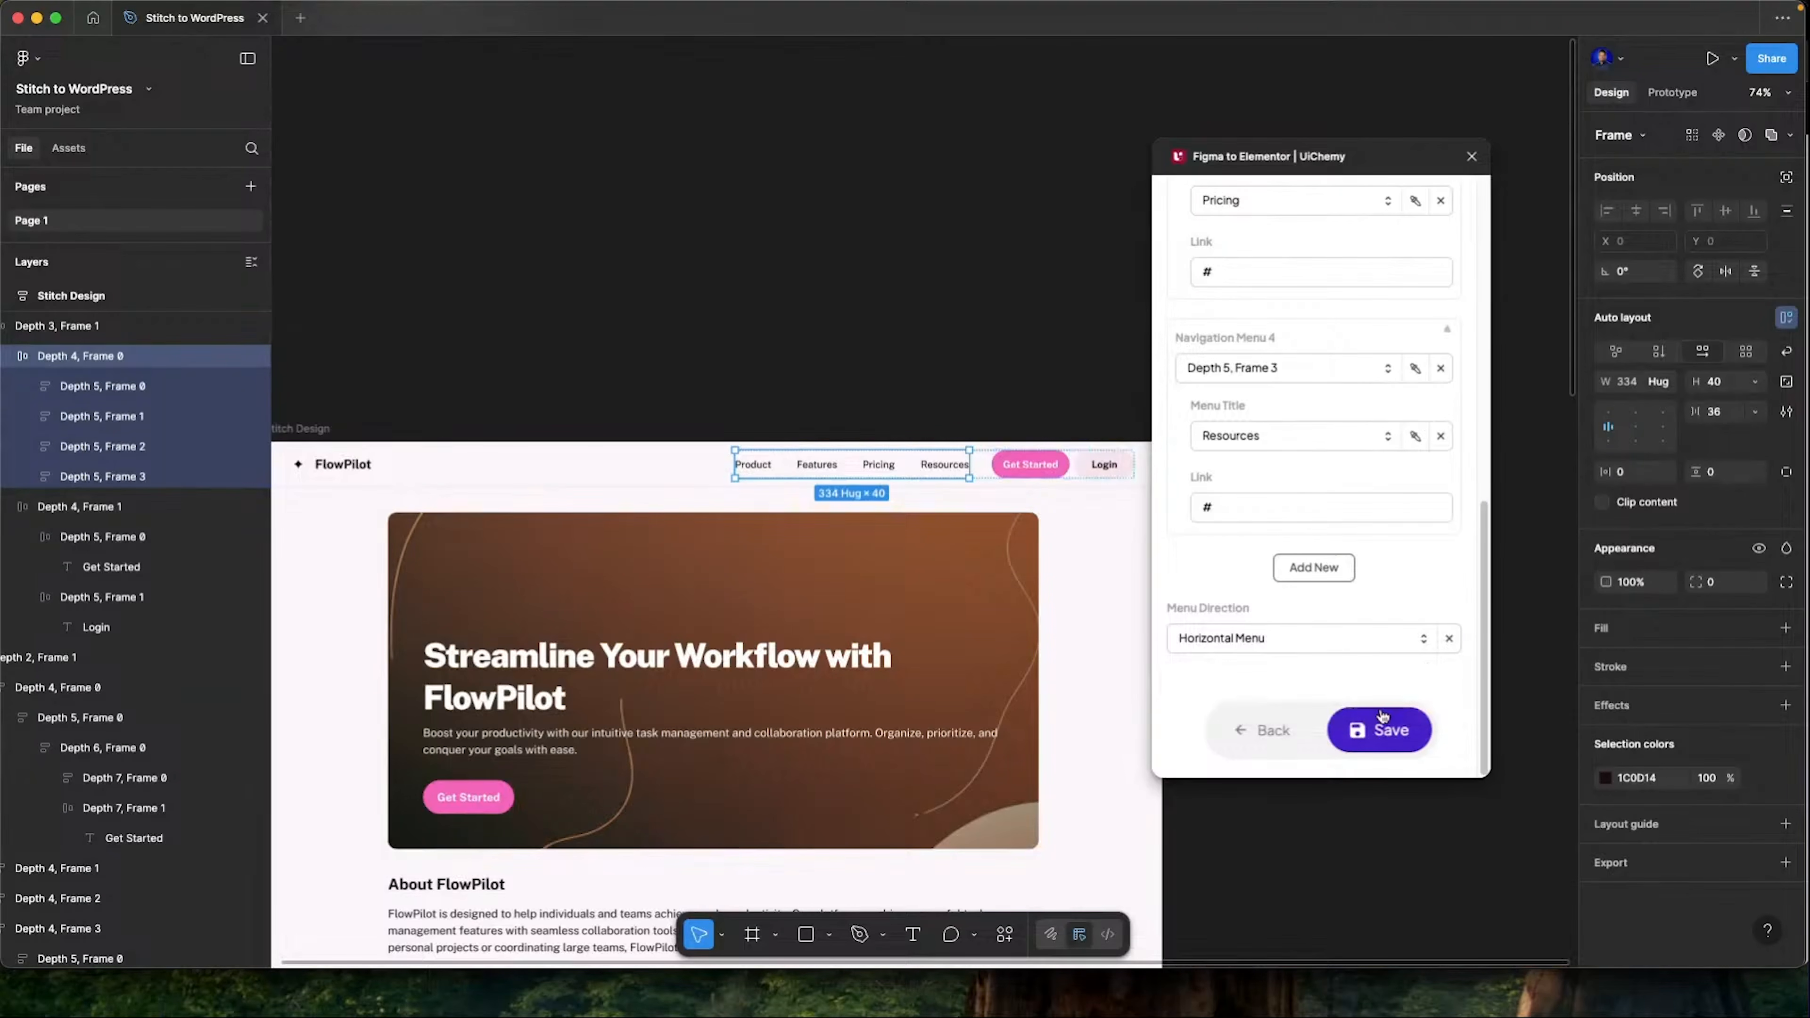
pyautogui.click(1382, 717)
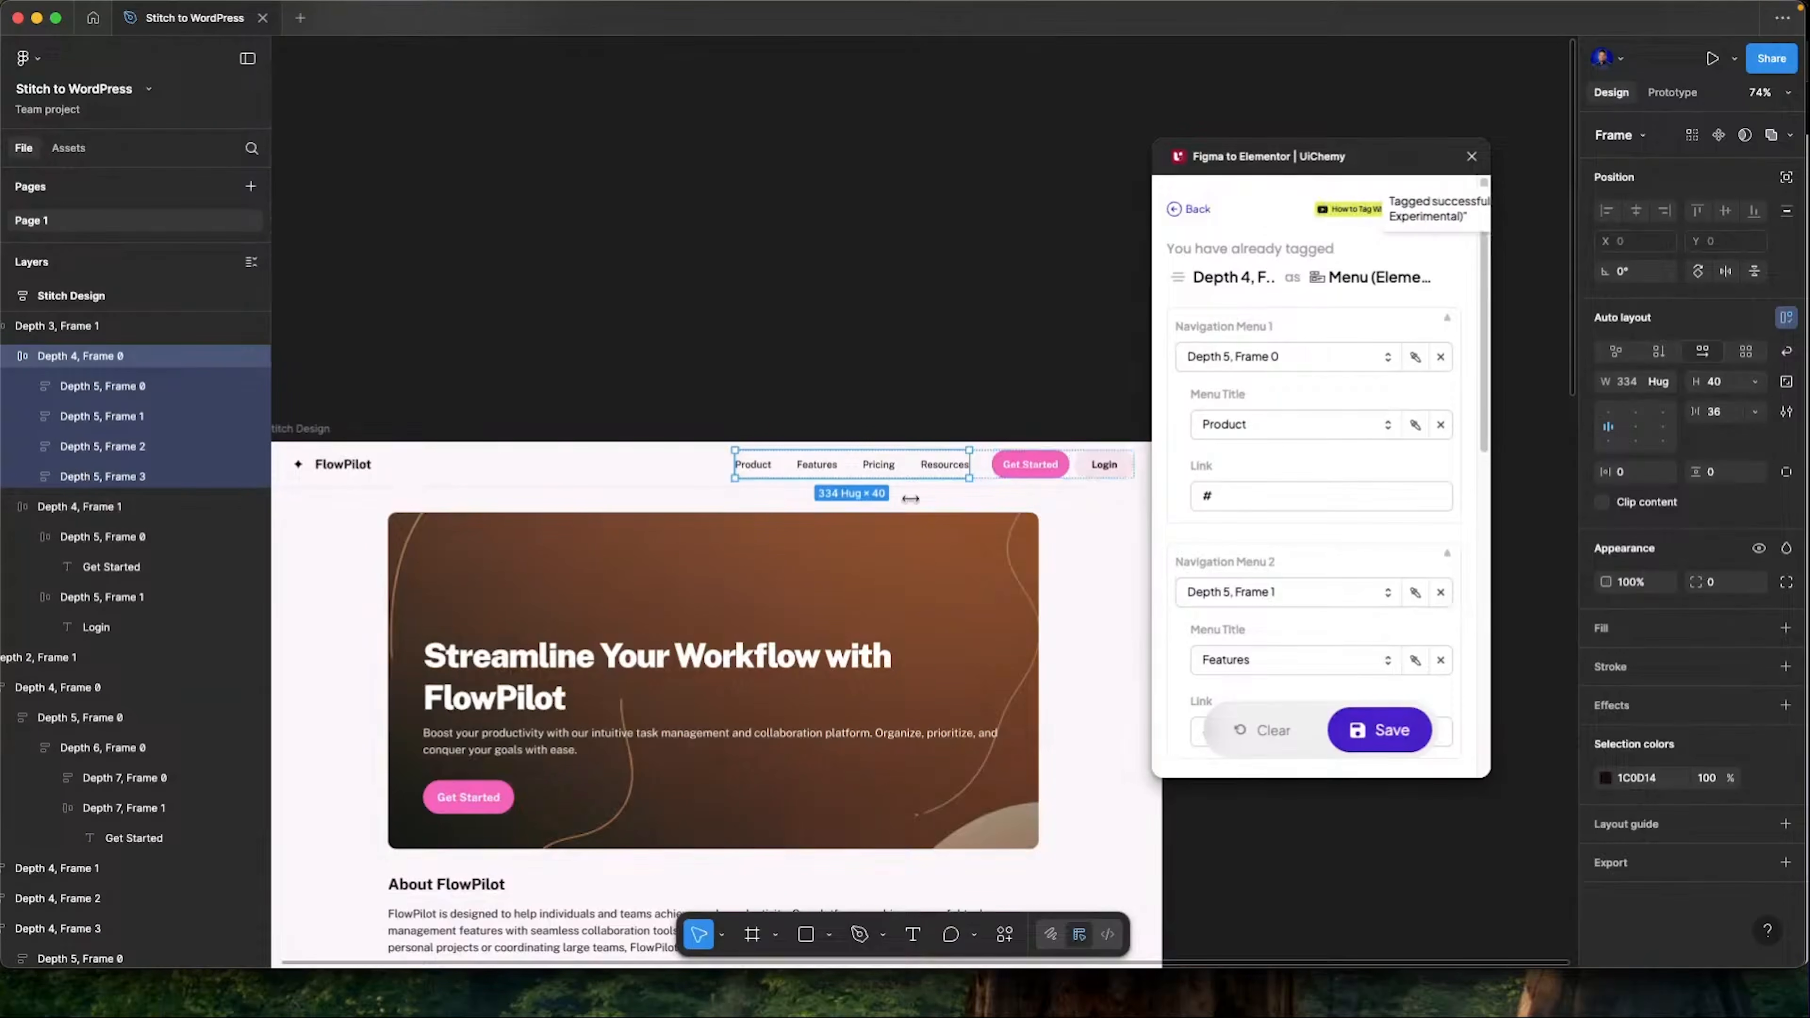
# Start tagging the Real-Time Collaboration card in the Key Features section as an ImageBox widget
pyautogui.scroll(-5, 906, 620)
pyautogui.hscroll(-5, 907, 620)
pyautogui.scroll(-5, 907, 620)
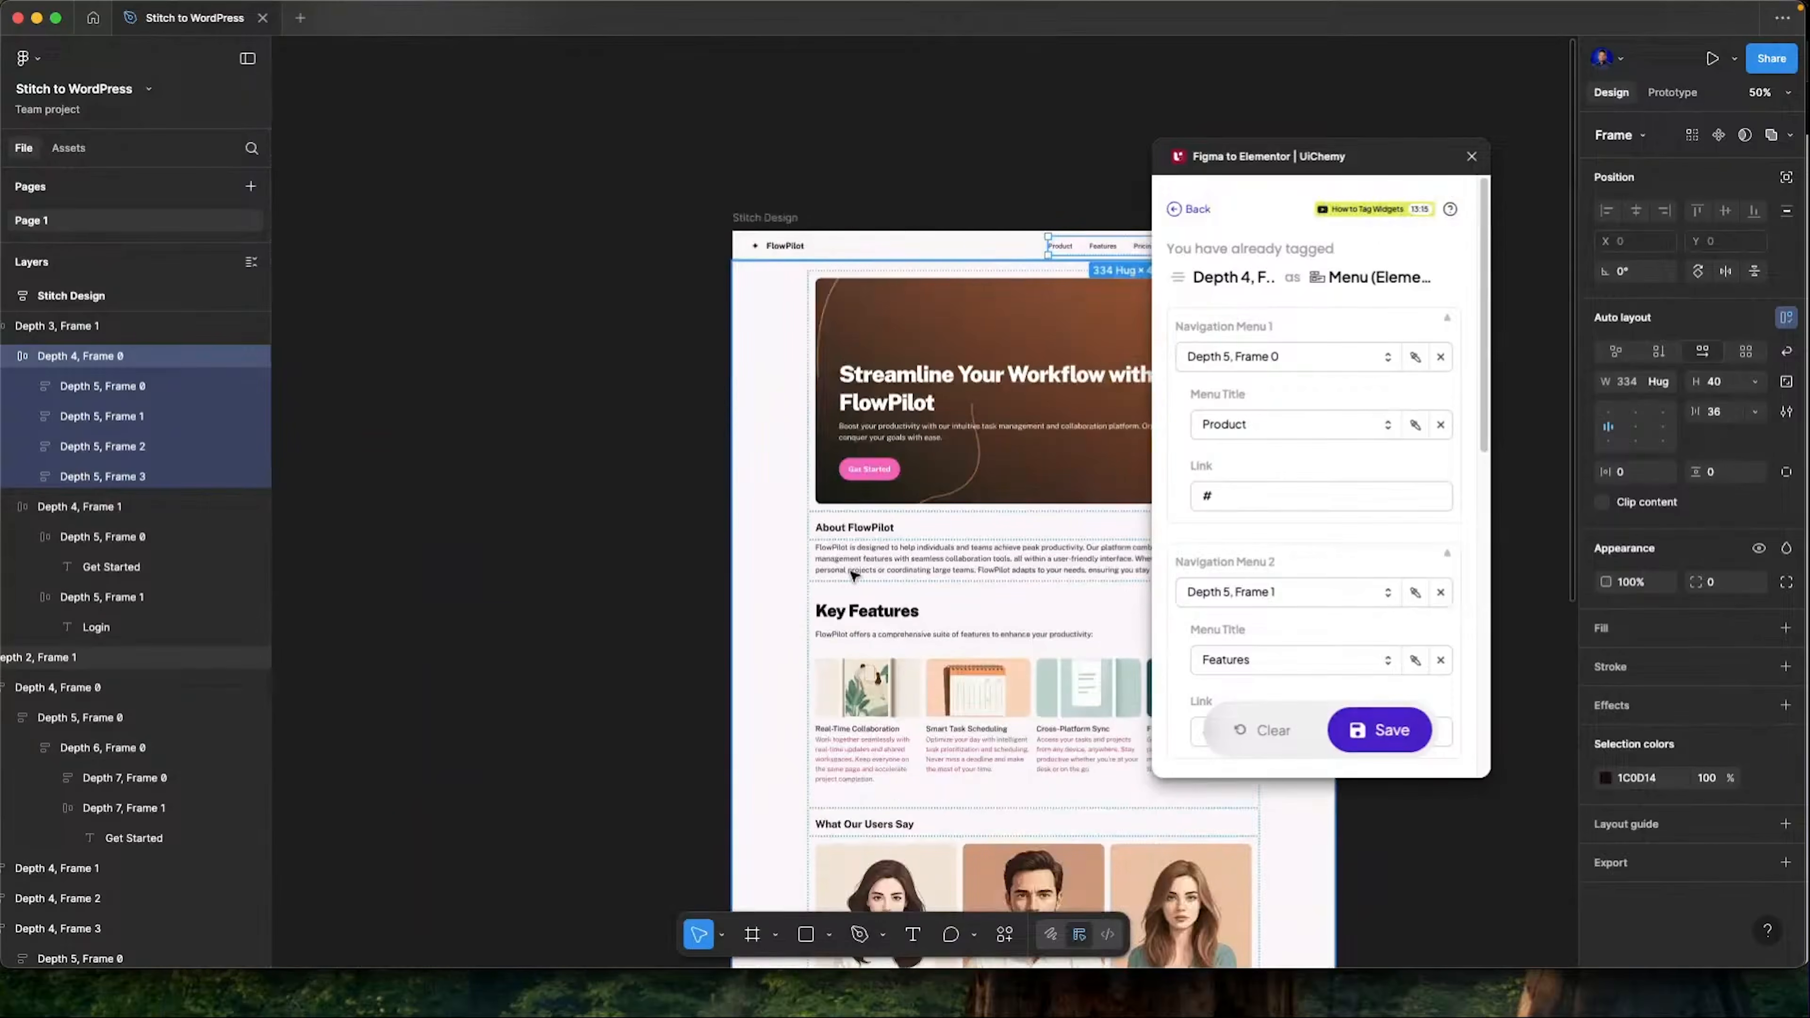
pyautogui.hscroll(5, 855, 577)
pyautogui.scroll(-4, 847, 578)
pyautogui.hscroll(-2, 748, 573)
pyautogui.scroll(3, 748, 573)
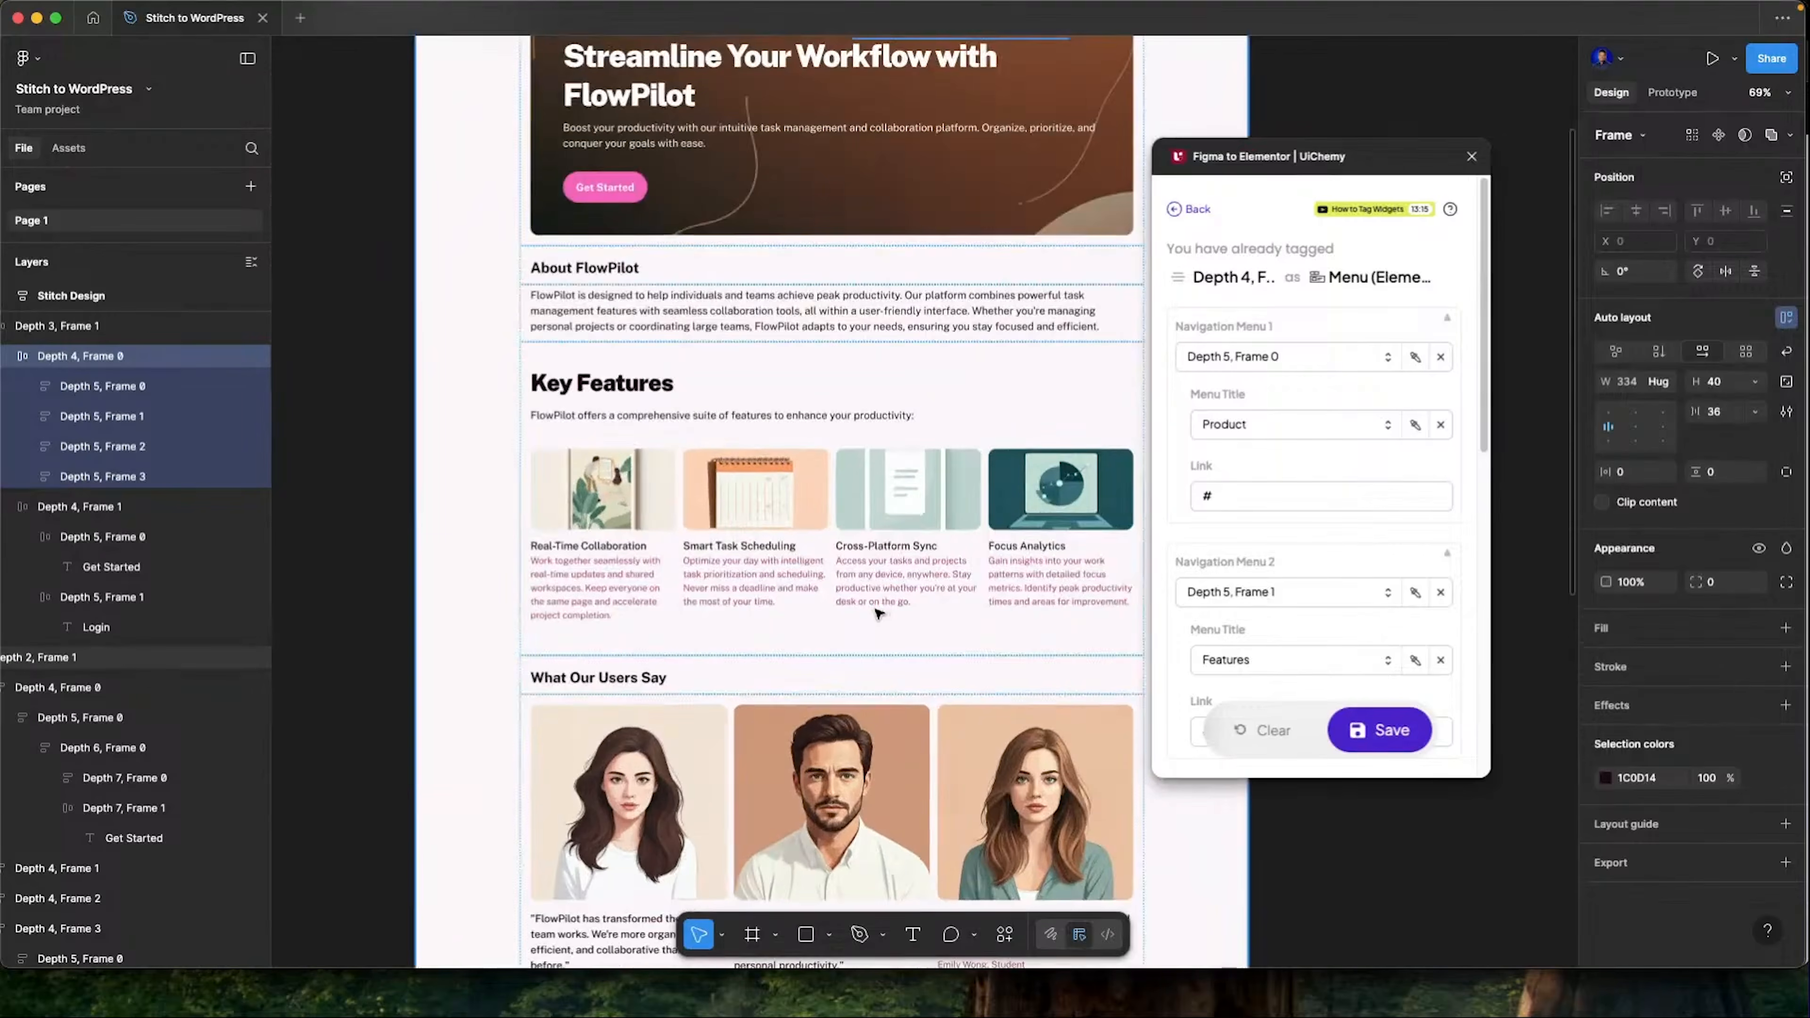
pyautogui.hscroll(1, 641, 556)
pyautogui.click(563, 534)
pyautogui.click(563, 535)
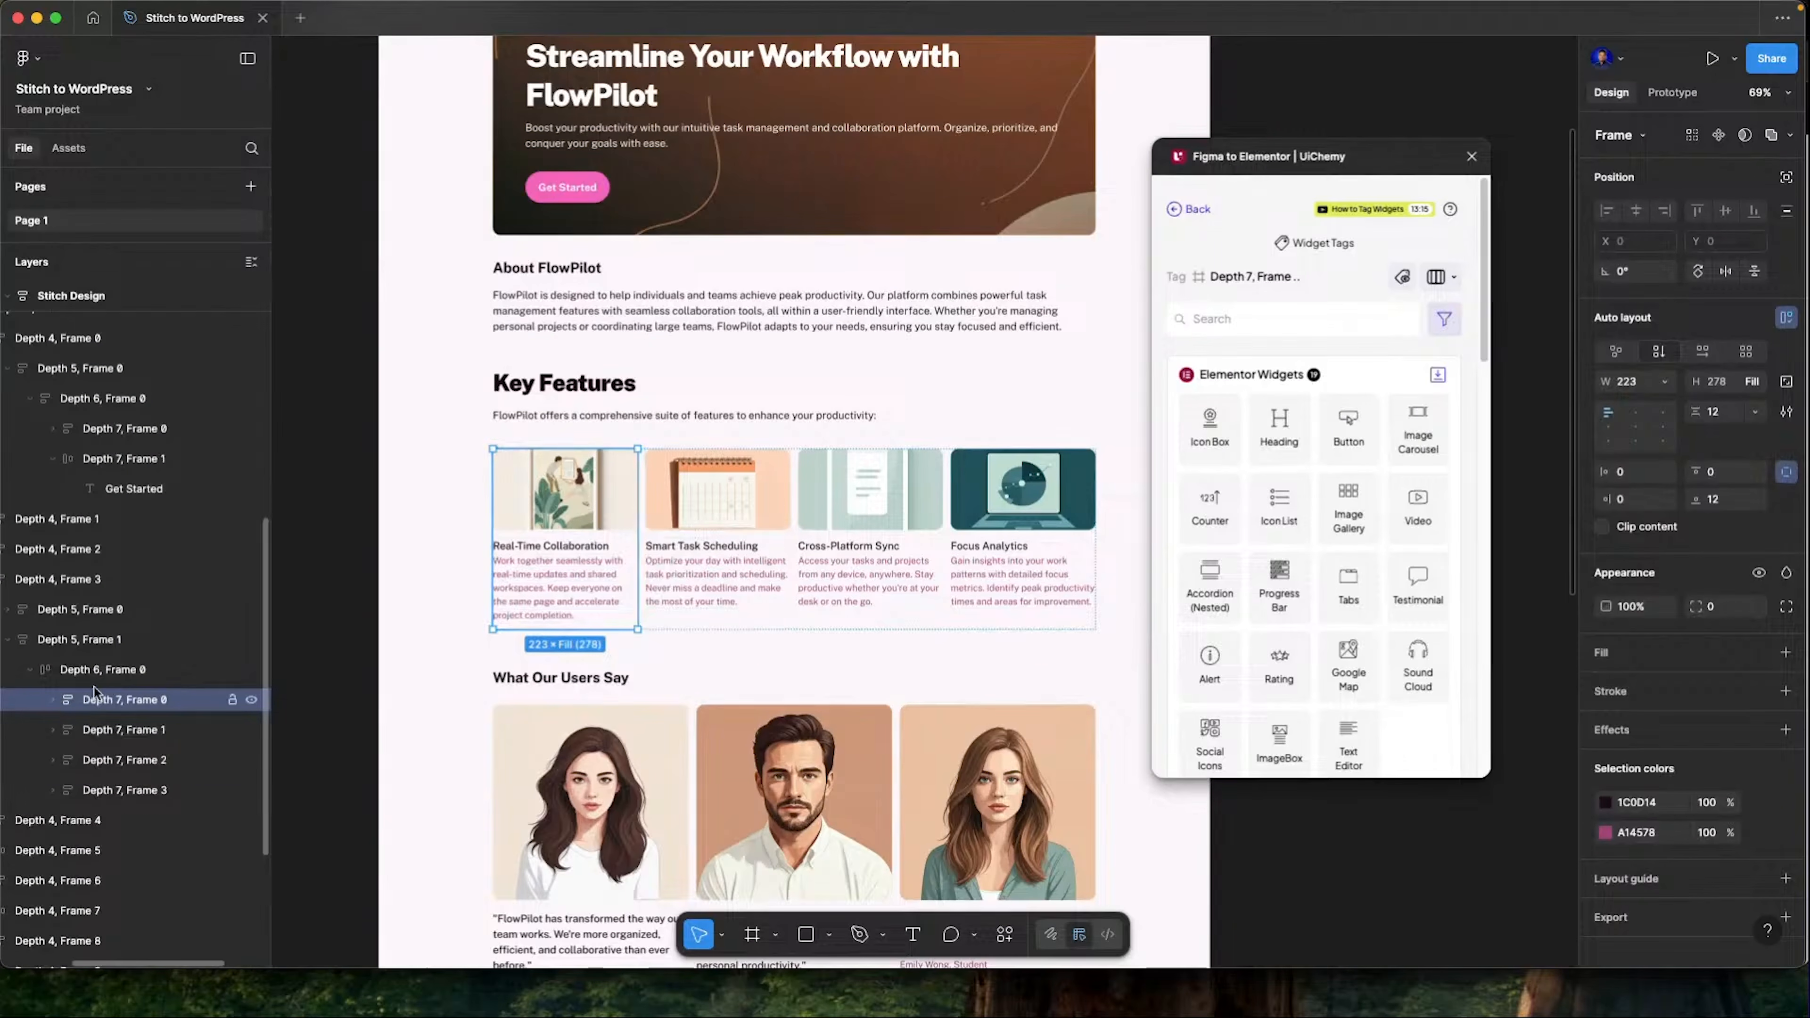
pyautogui.scroll(-1, 1245, 650)
pyautogui.click(1279, 706)
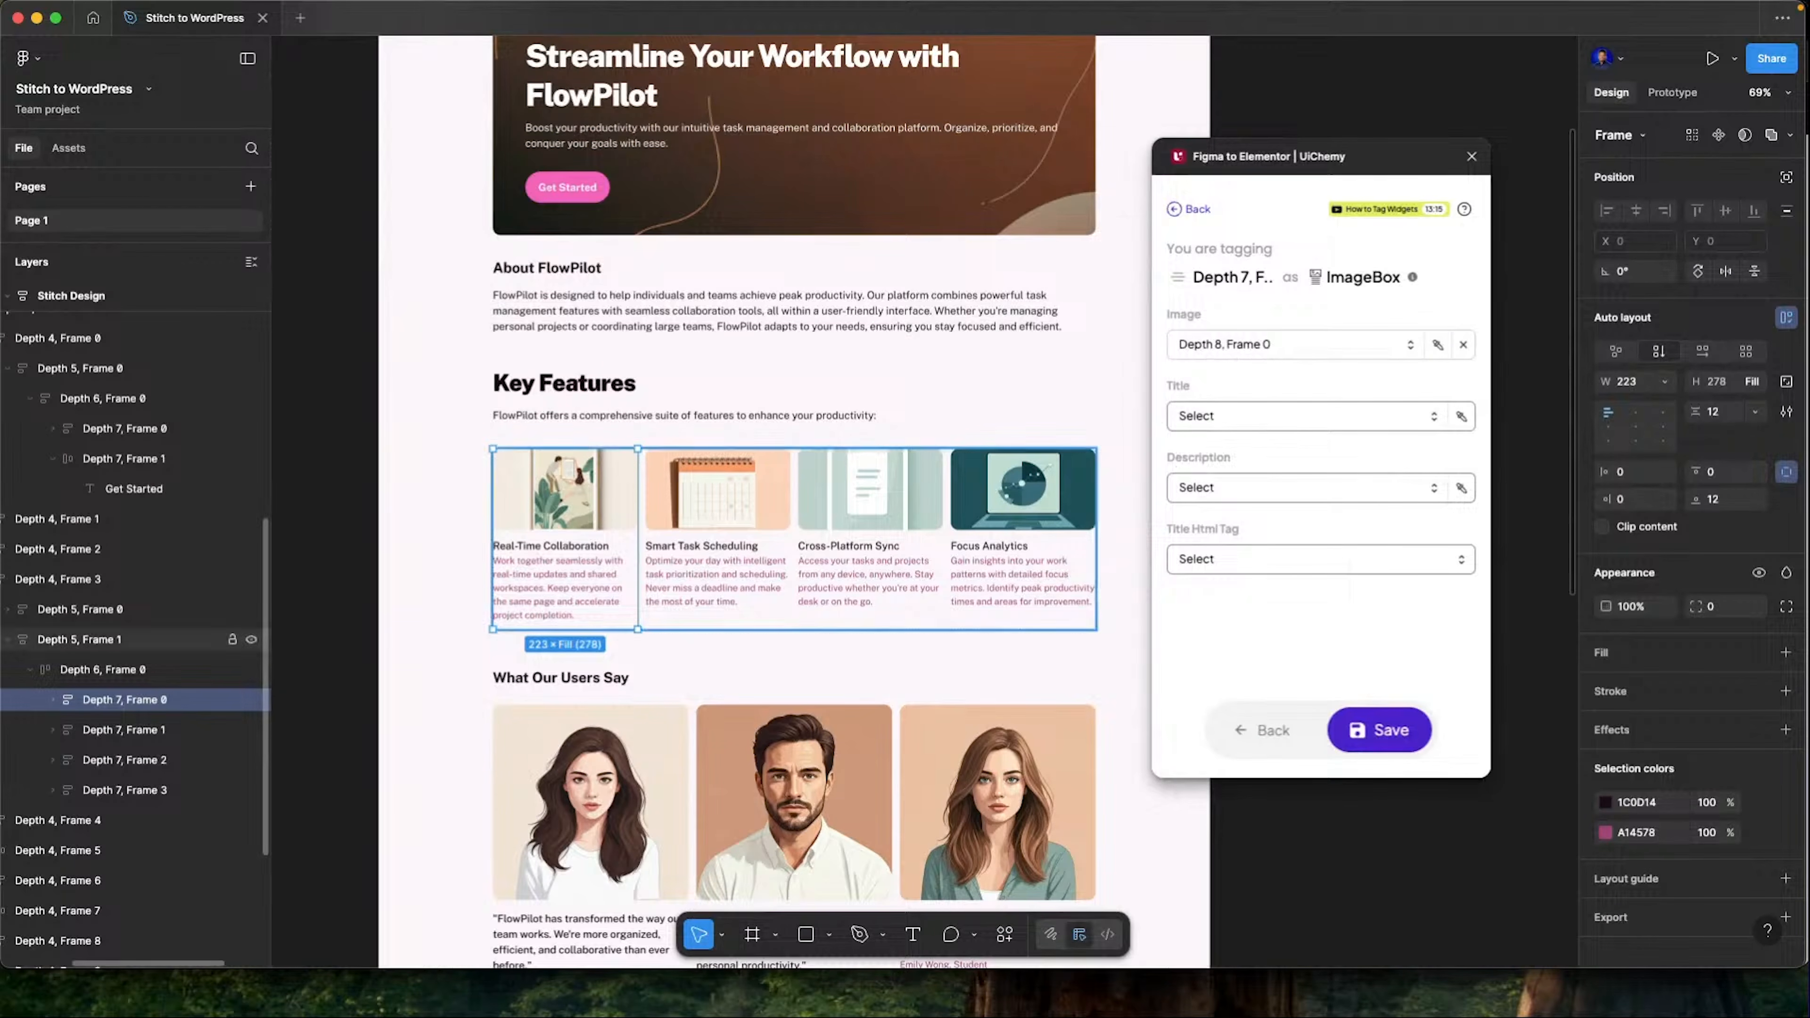
# Assign the Real-Time Collaboration heading as title and its paragraph as description, choose a title HTML tag, and save the ImageBox
pyautogui.click(1277, 426)
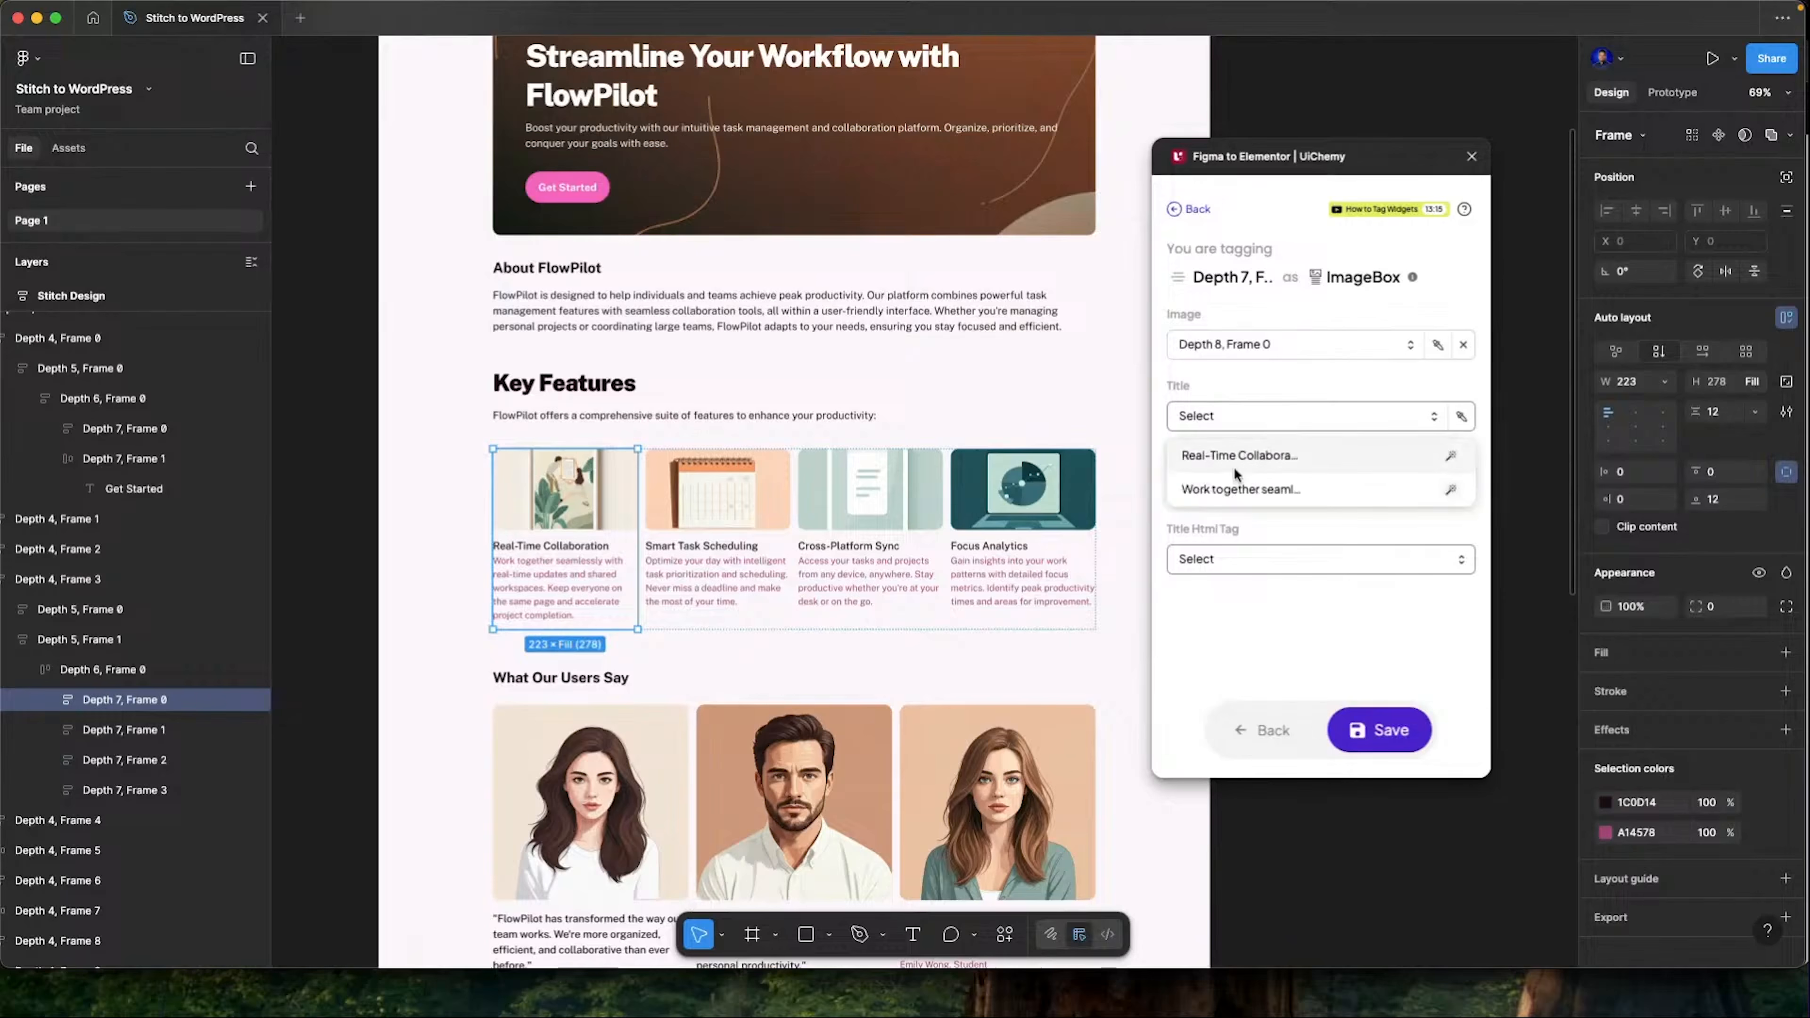
pyautogui.click(1277, 456)
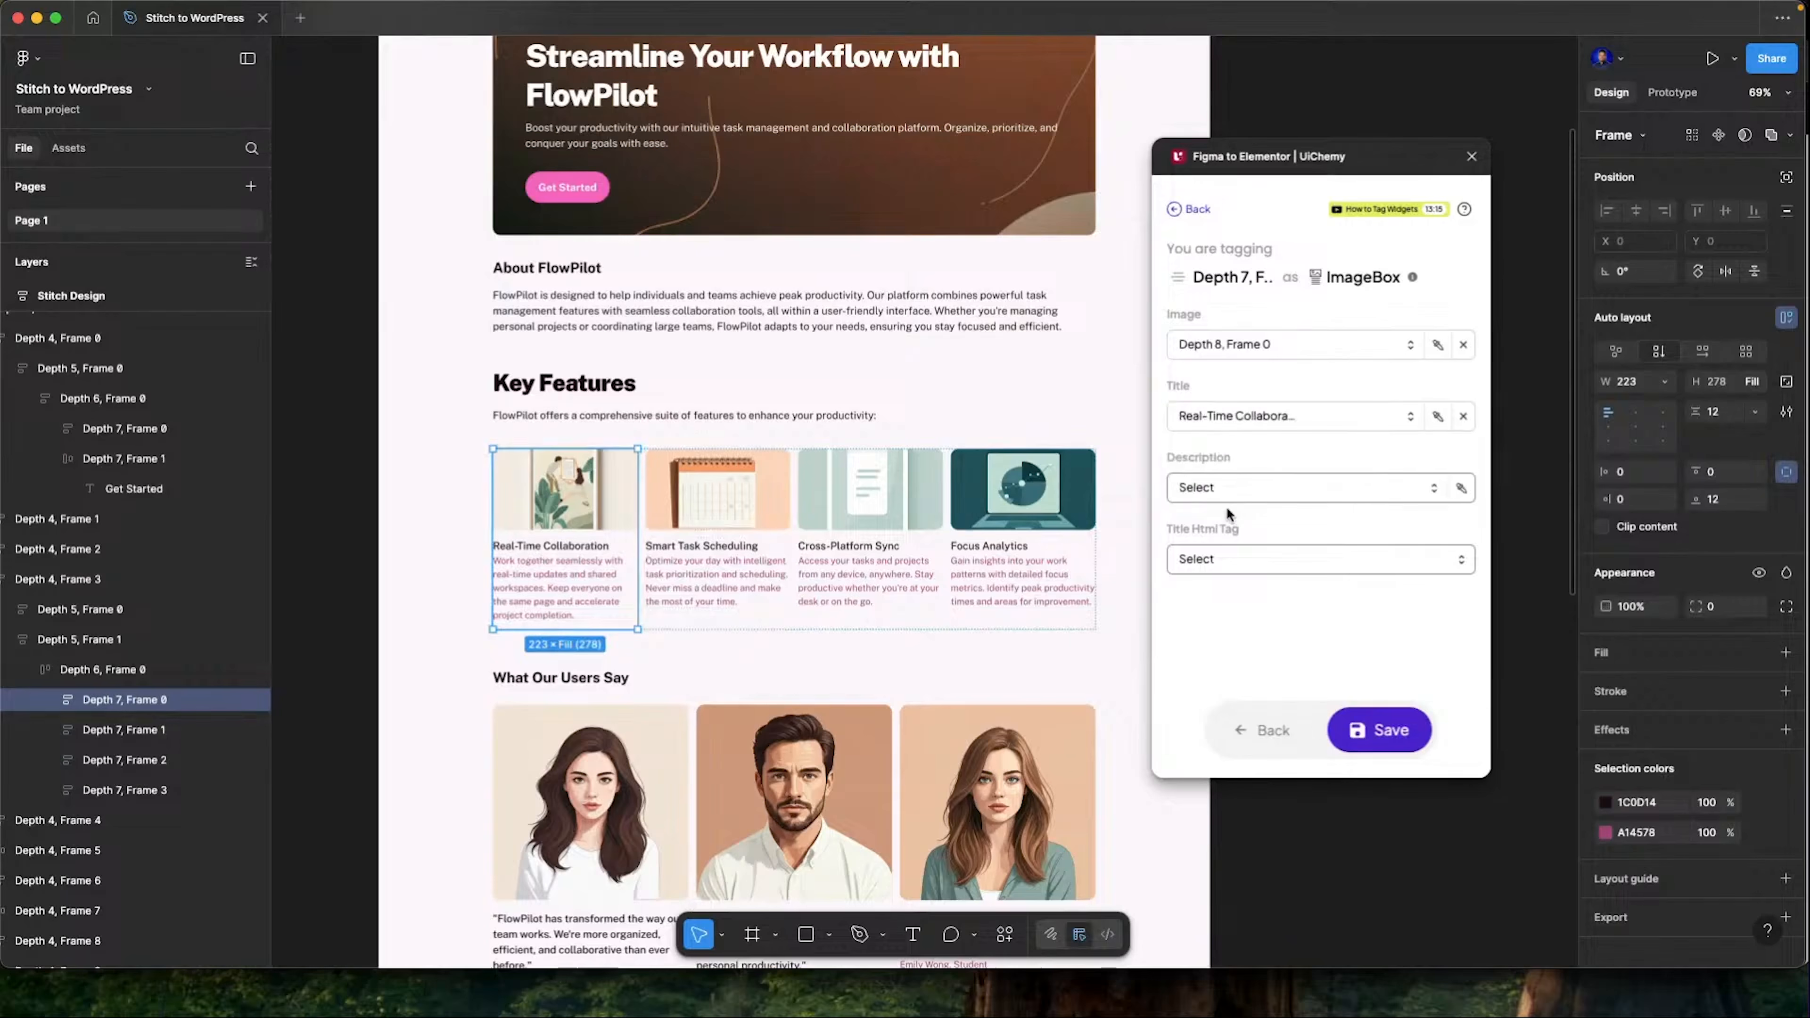
pyautogui.click(1236, 492)
pyautogui.click(1220, 560)
pyautogui.click(1218, 561)
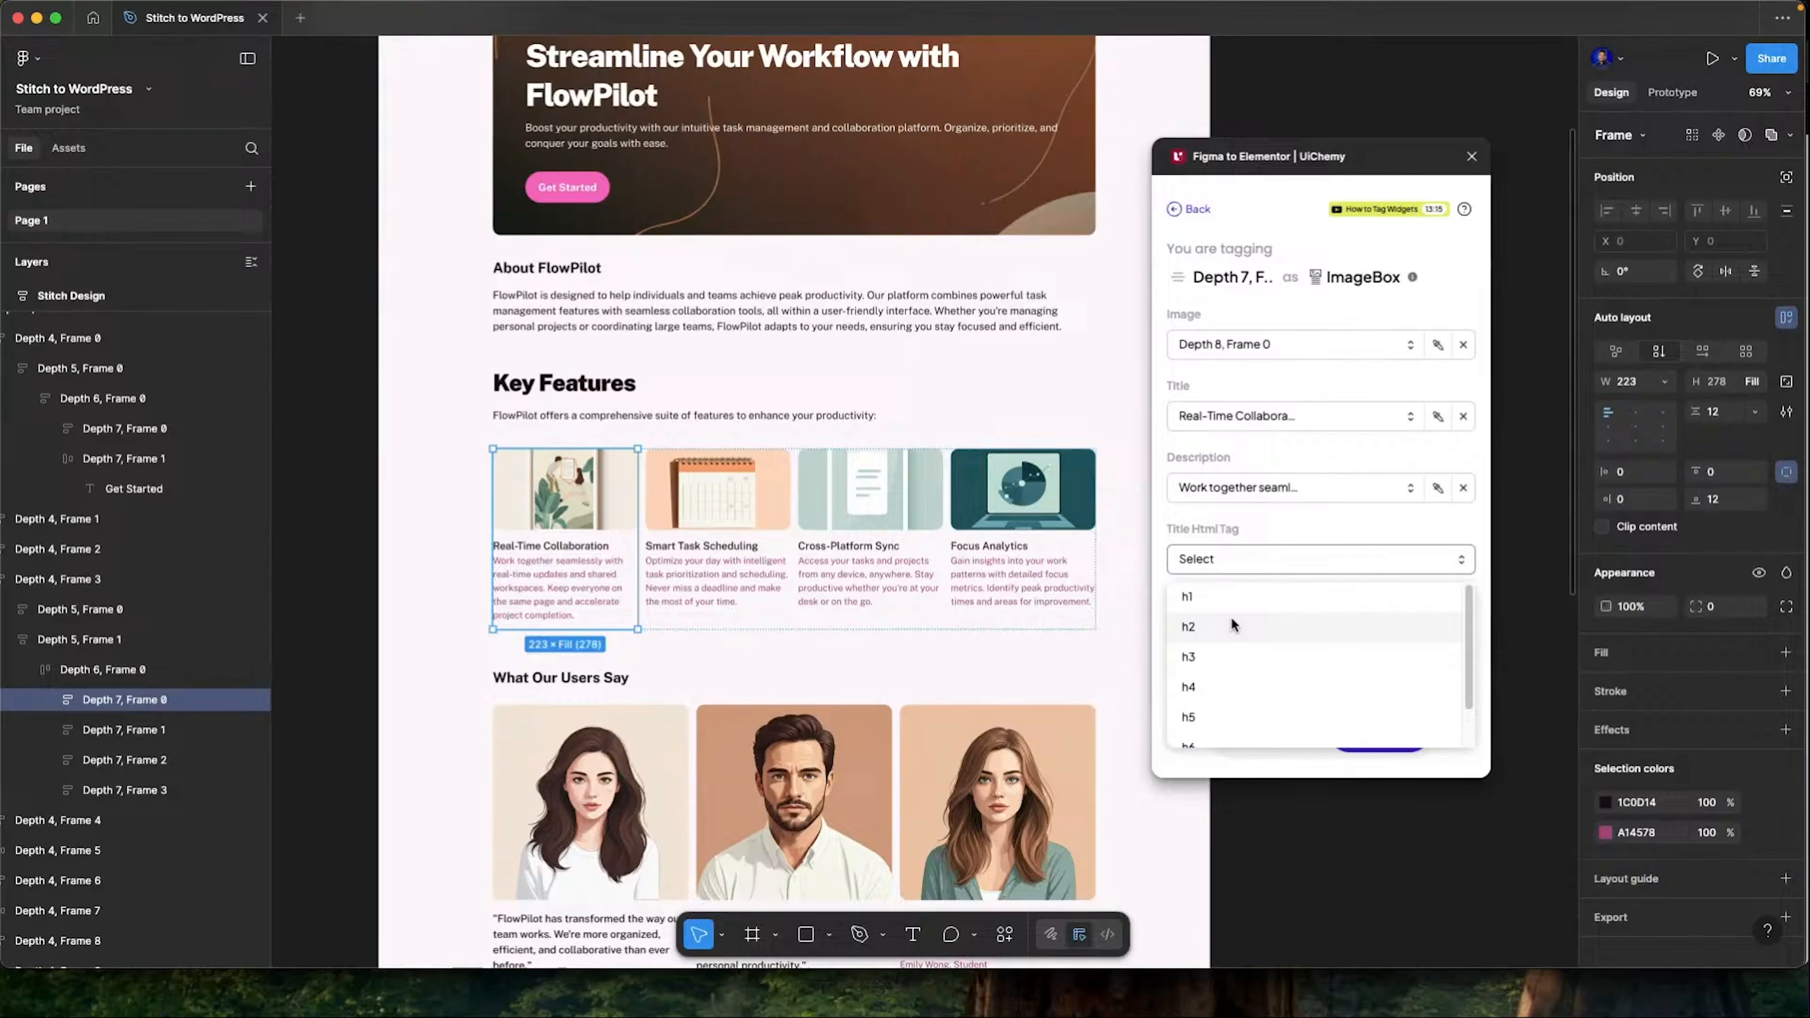
# Tag the remaining Key Features cards as ImageBox widgets, using each heading as title, each paragraph as description and h3 as title tag
pyautogui.click(712, 541)
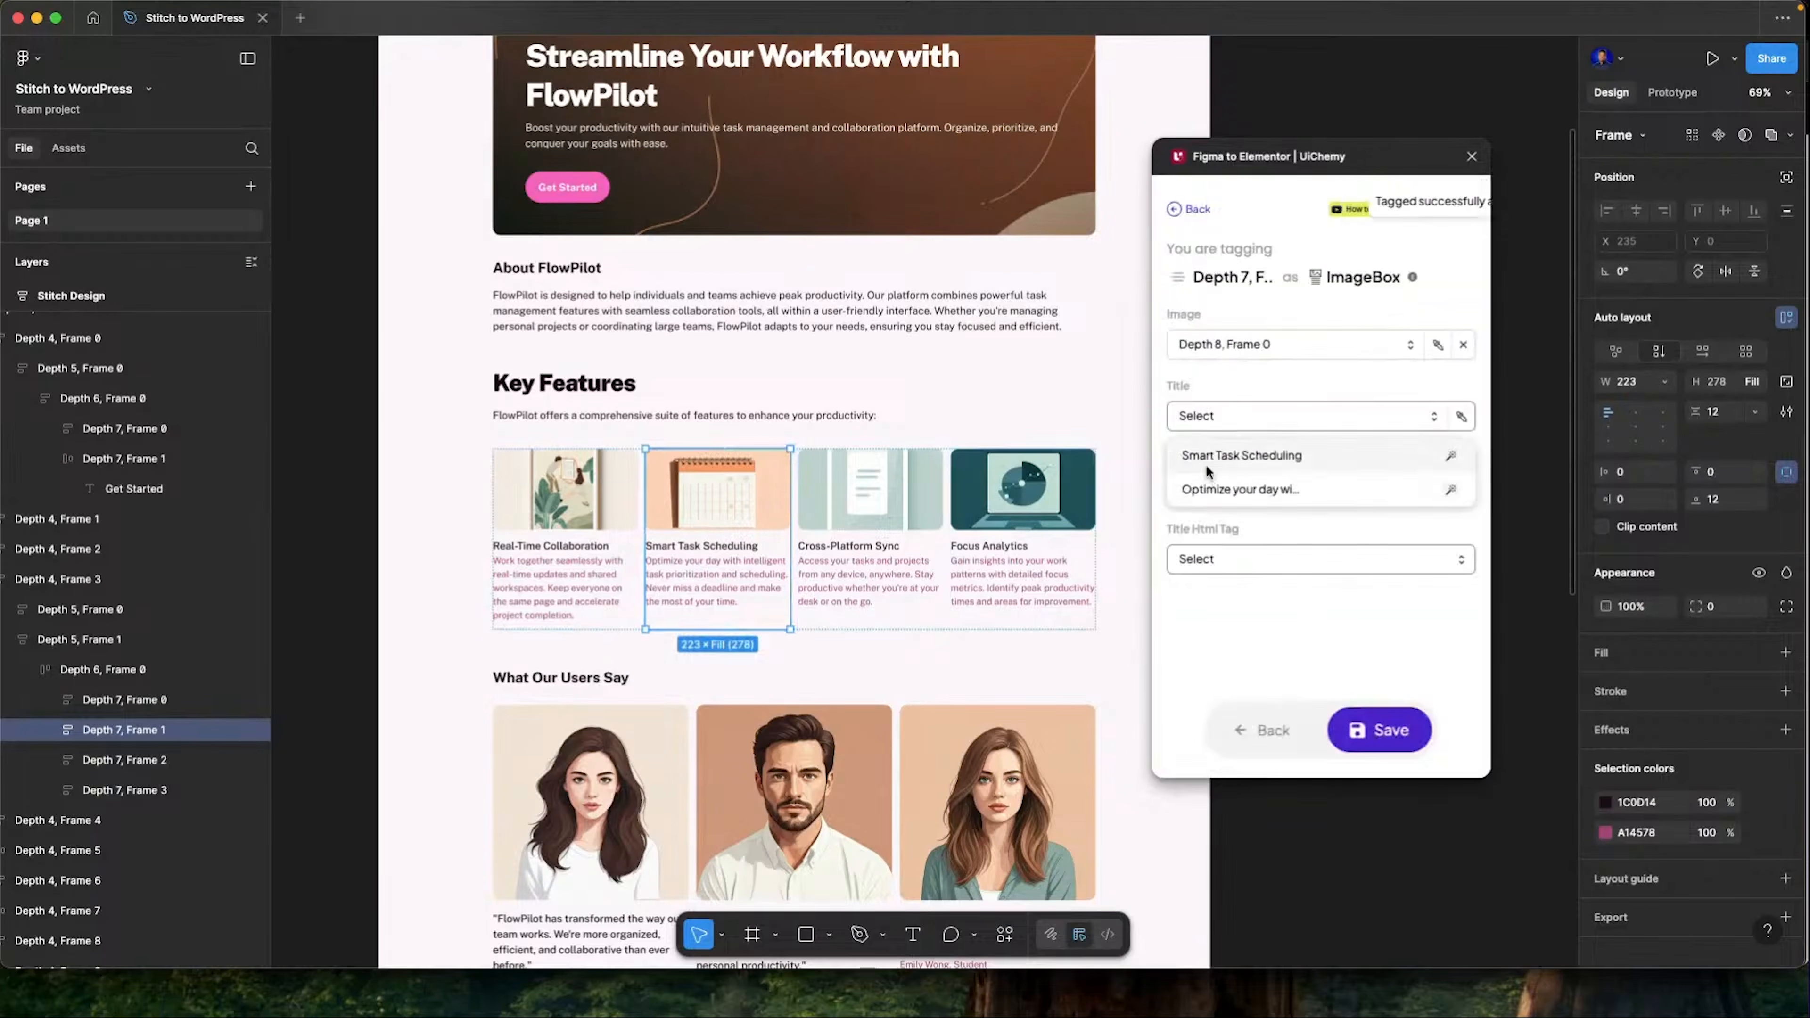
pyautogui.click(1205, 457)
pyautogui.click(1379, 729)
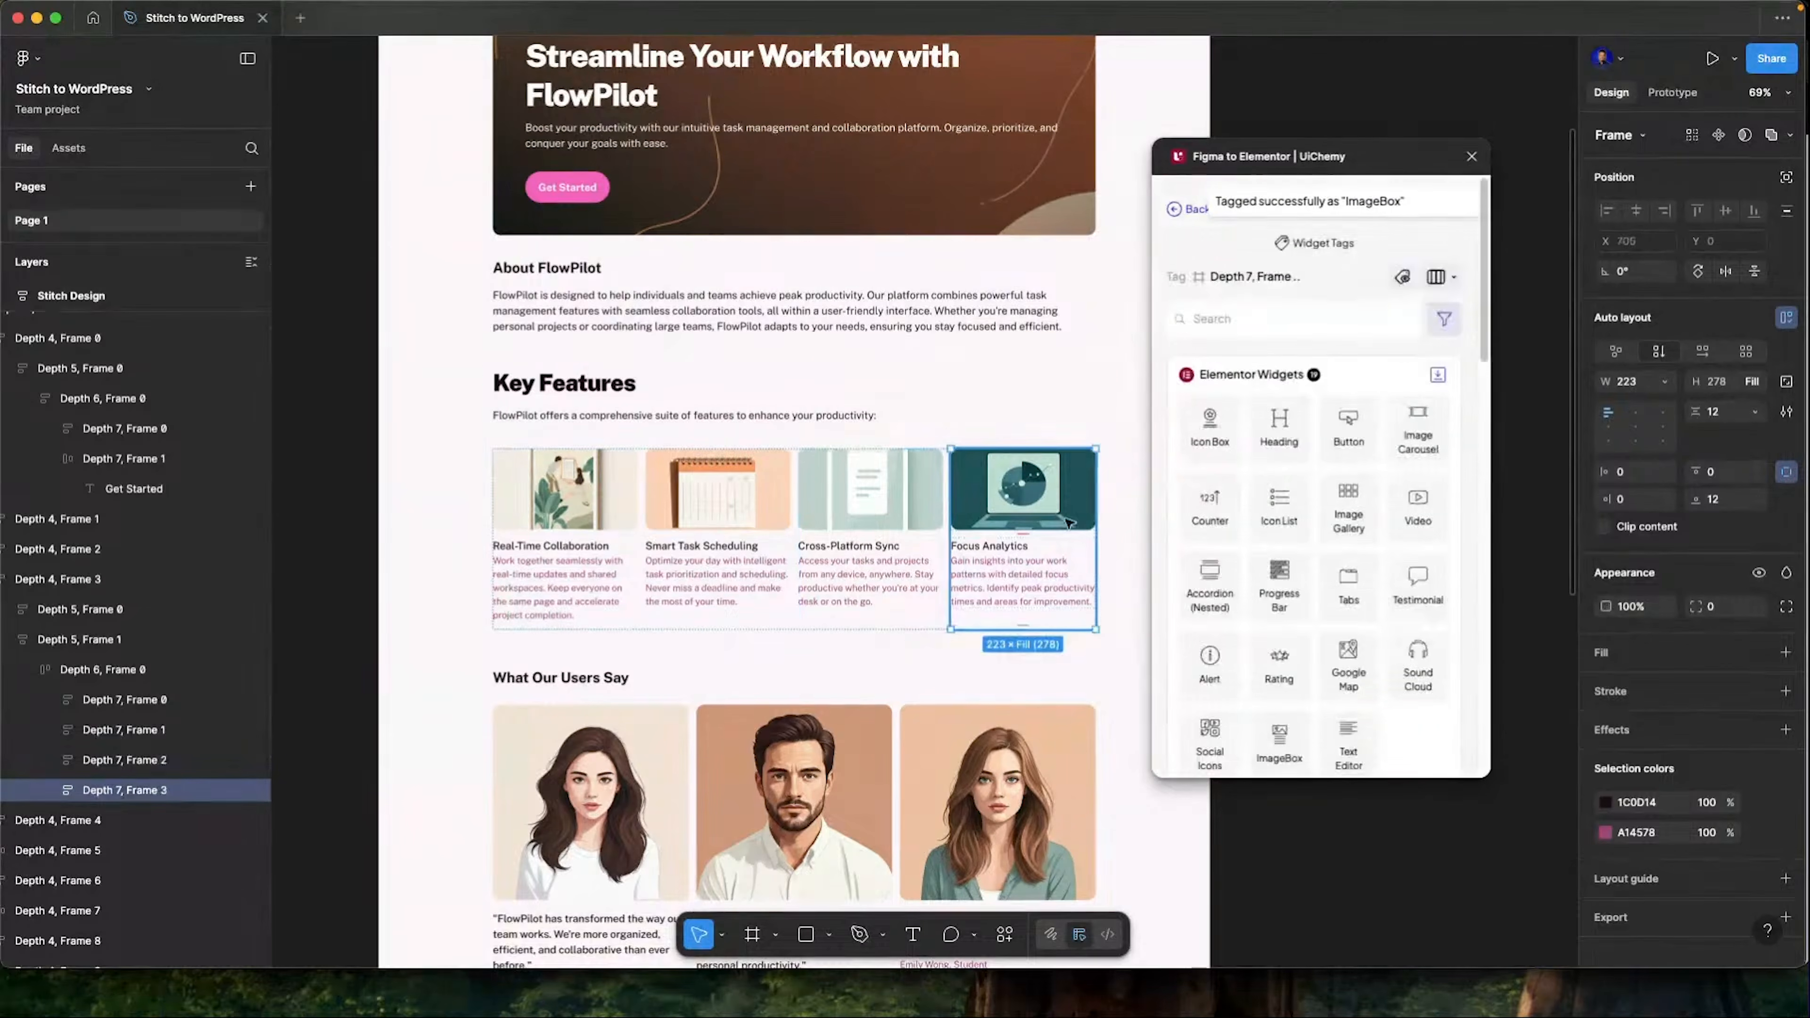
# Tag the first testimonial card under What Our Users Say as an ImageBox, with the quote as title, the author line as description and h3
pyautogui.scroll(-5, 734, 443)
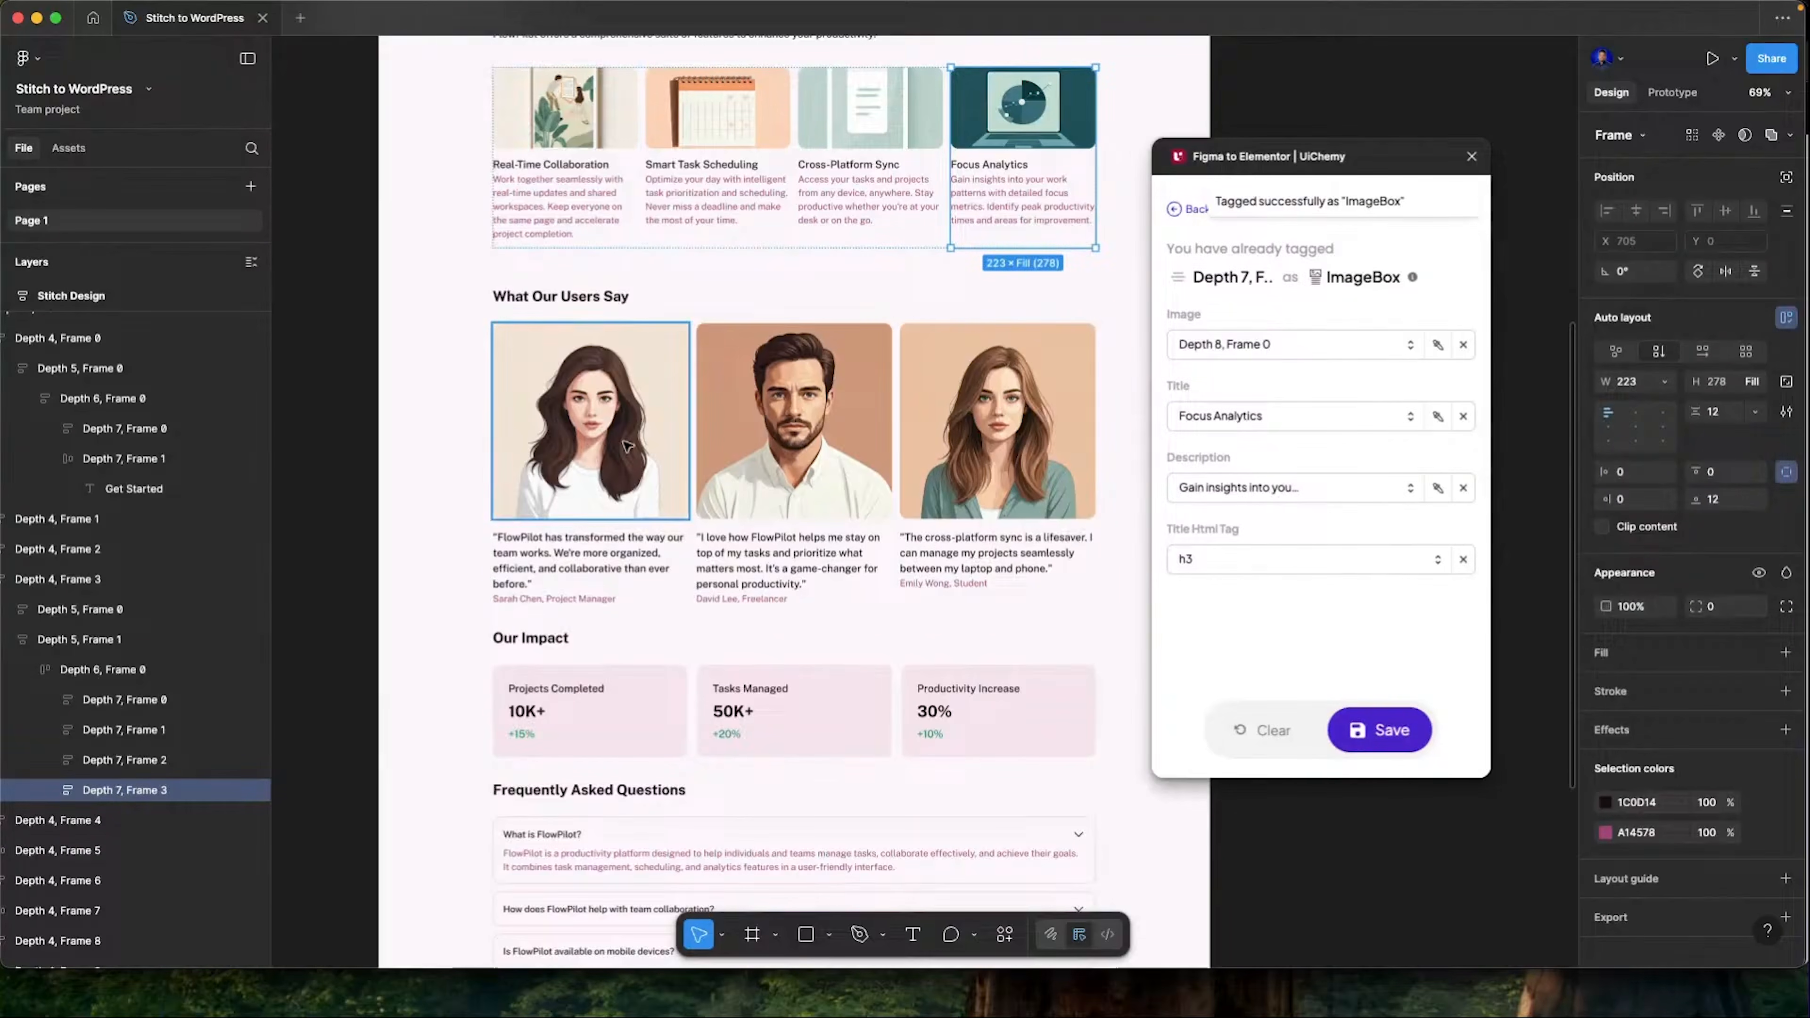
pyautogui.doubleClick(638, 536)
pyautogui.doubleClick(636, 534)
pyautogui.click(1280, 741)
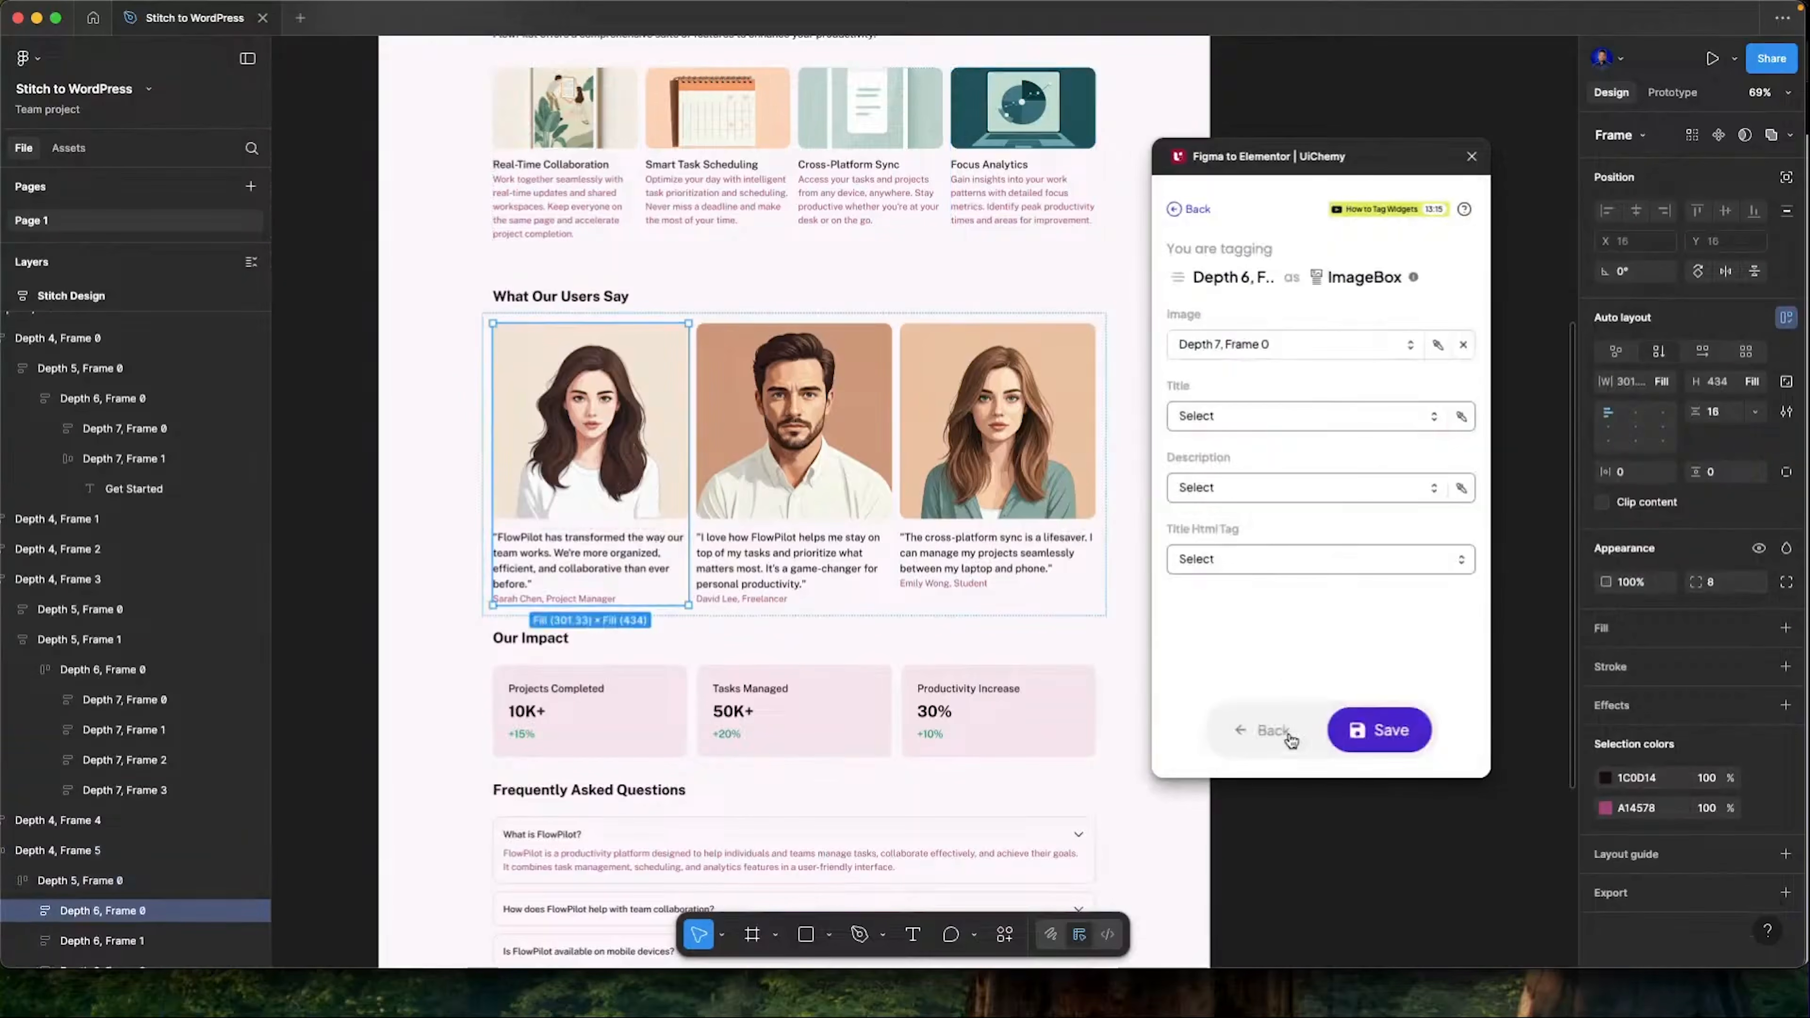
pyautogui.click(1227, 416)
pyautogui.click(1226, 457)
pyautogui.click(1227, 486)
pyautogui.click(1227, 564)
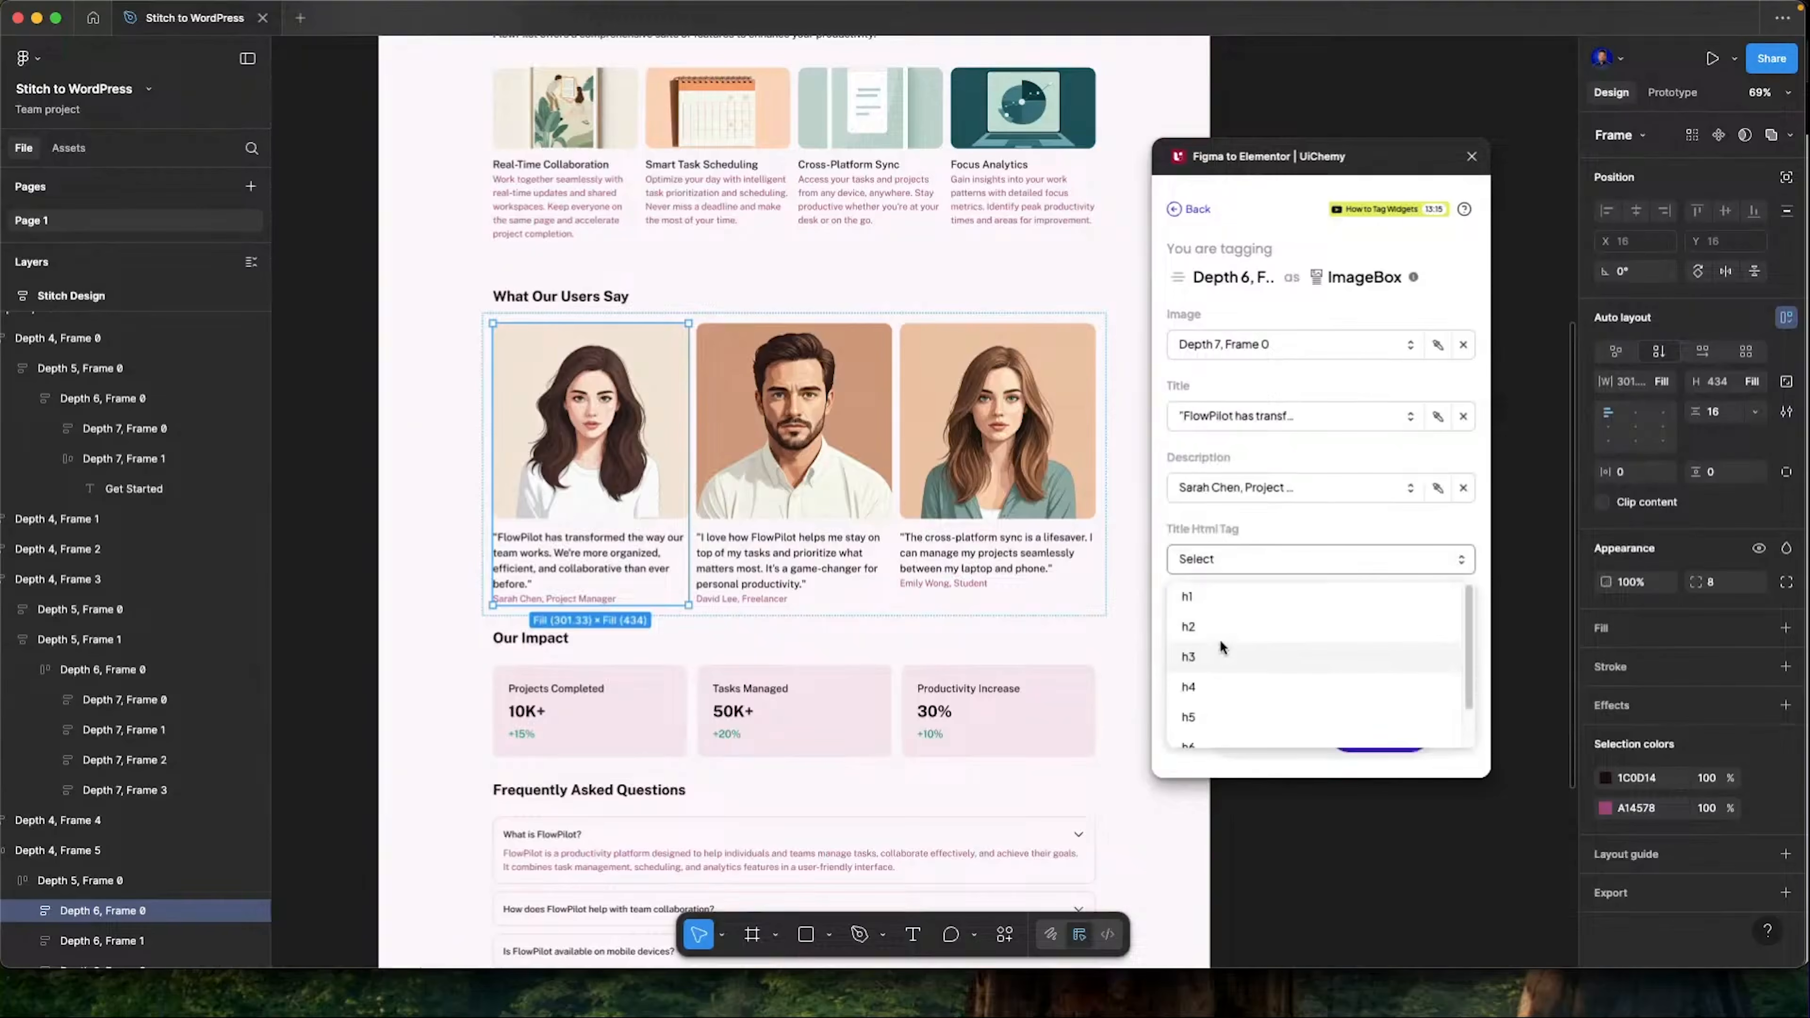
pyautogui.click(1220, 640)
pyautogui.click(1379, 729)
# Tag the second testimonial card as an ImageBox, with its quote as title, the author line as description and h3, and save
pyautogui.click(1279, 635)
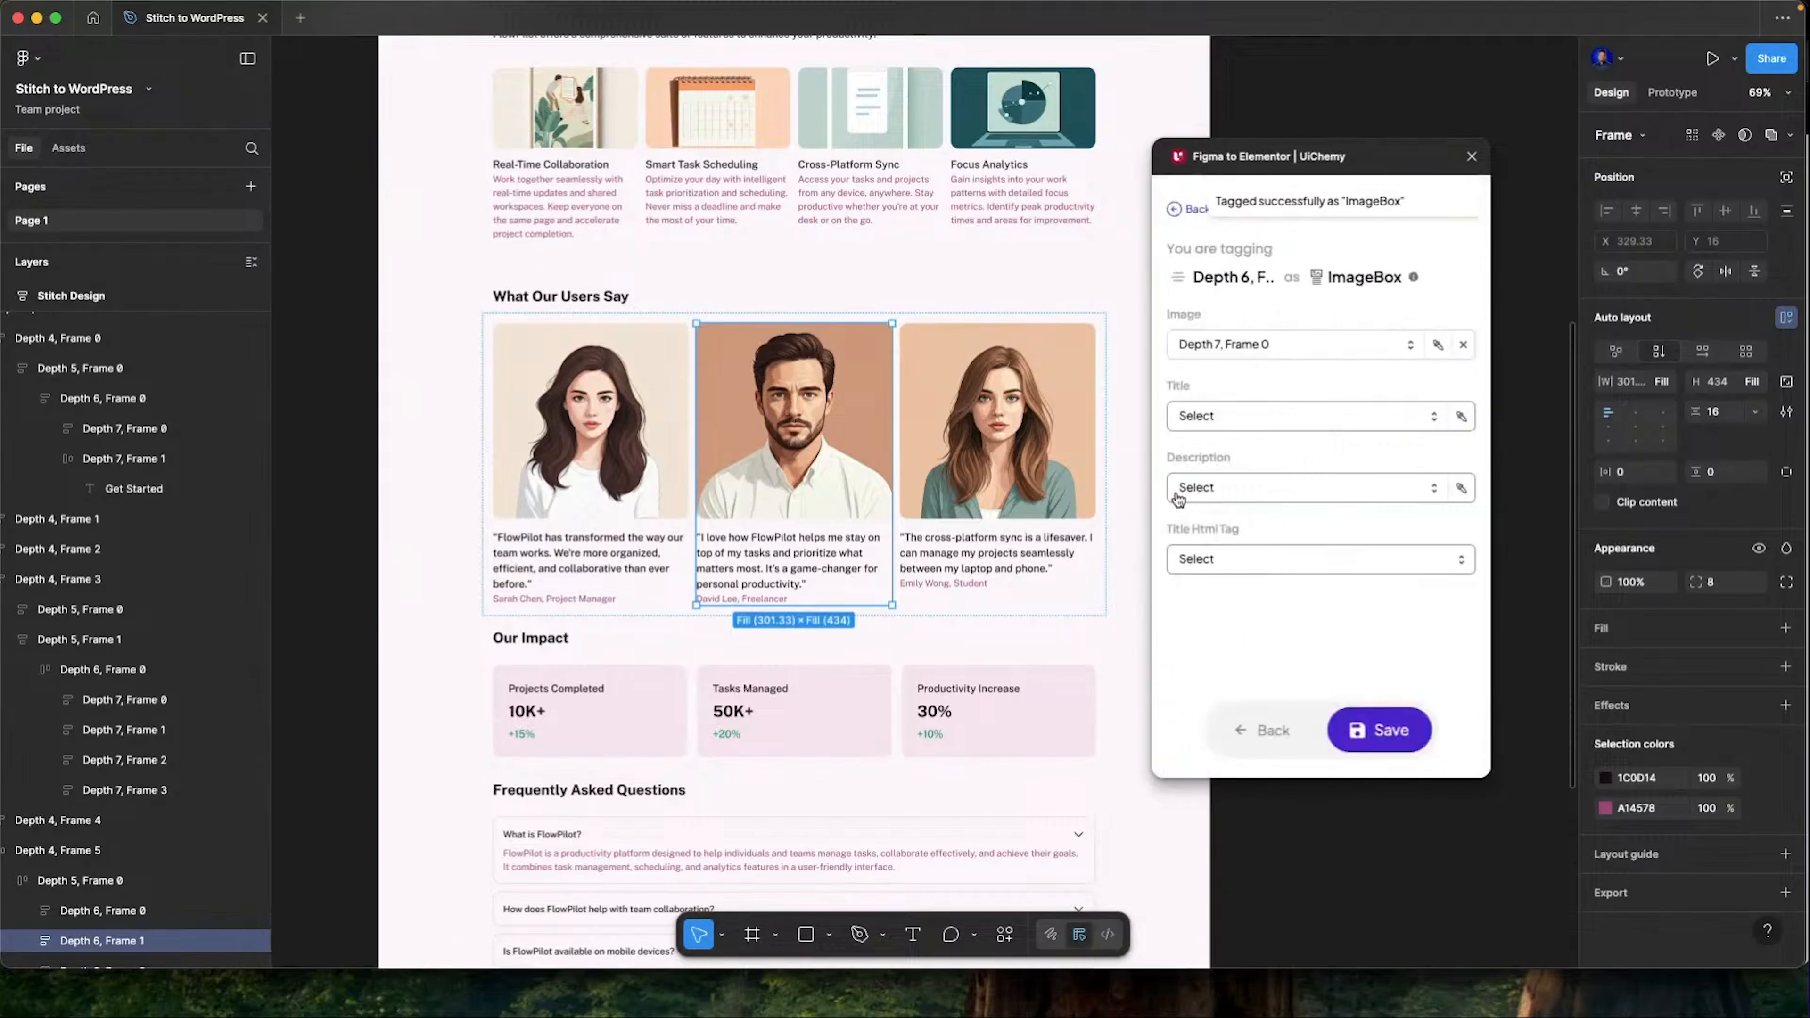
pyautogui.click(1227, 415)
pyautogui.click(1227, 458)
pyautogui.click(1227, 487)
pyautogui.click(1212, 562)
pyautogui.click(1218, 558)
pyautogui.click(1219, 656)
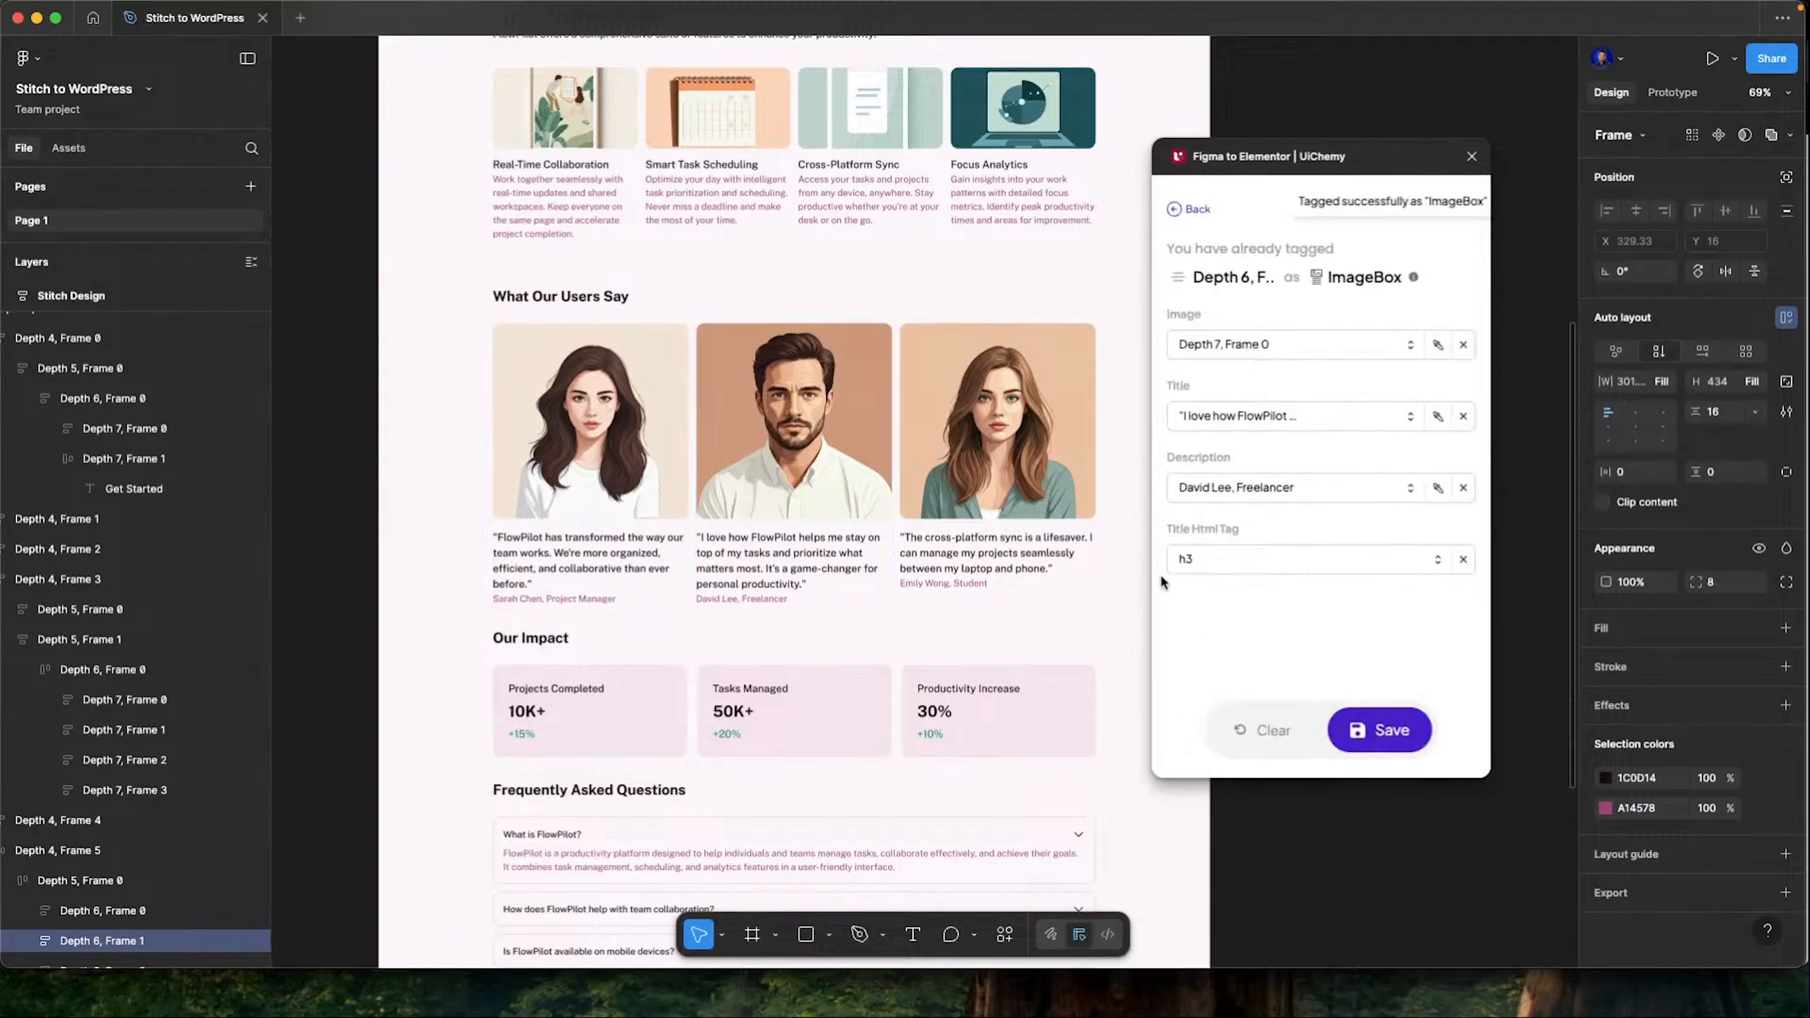
pyautogui.click(1379, 729)
# Tag the third testimonial card as an ImageBox, with its quote as title, the author line as description and h3, and save
pyautogui.click(1279, 635)
pyautogui.click(1222, 416)
pyautogui.click(1223, 455)
pyautogui.click(1222, 487)
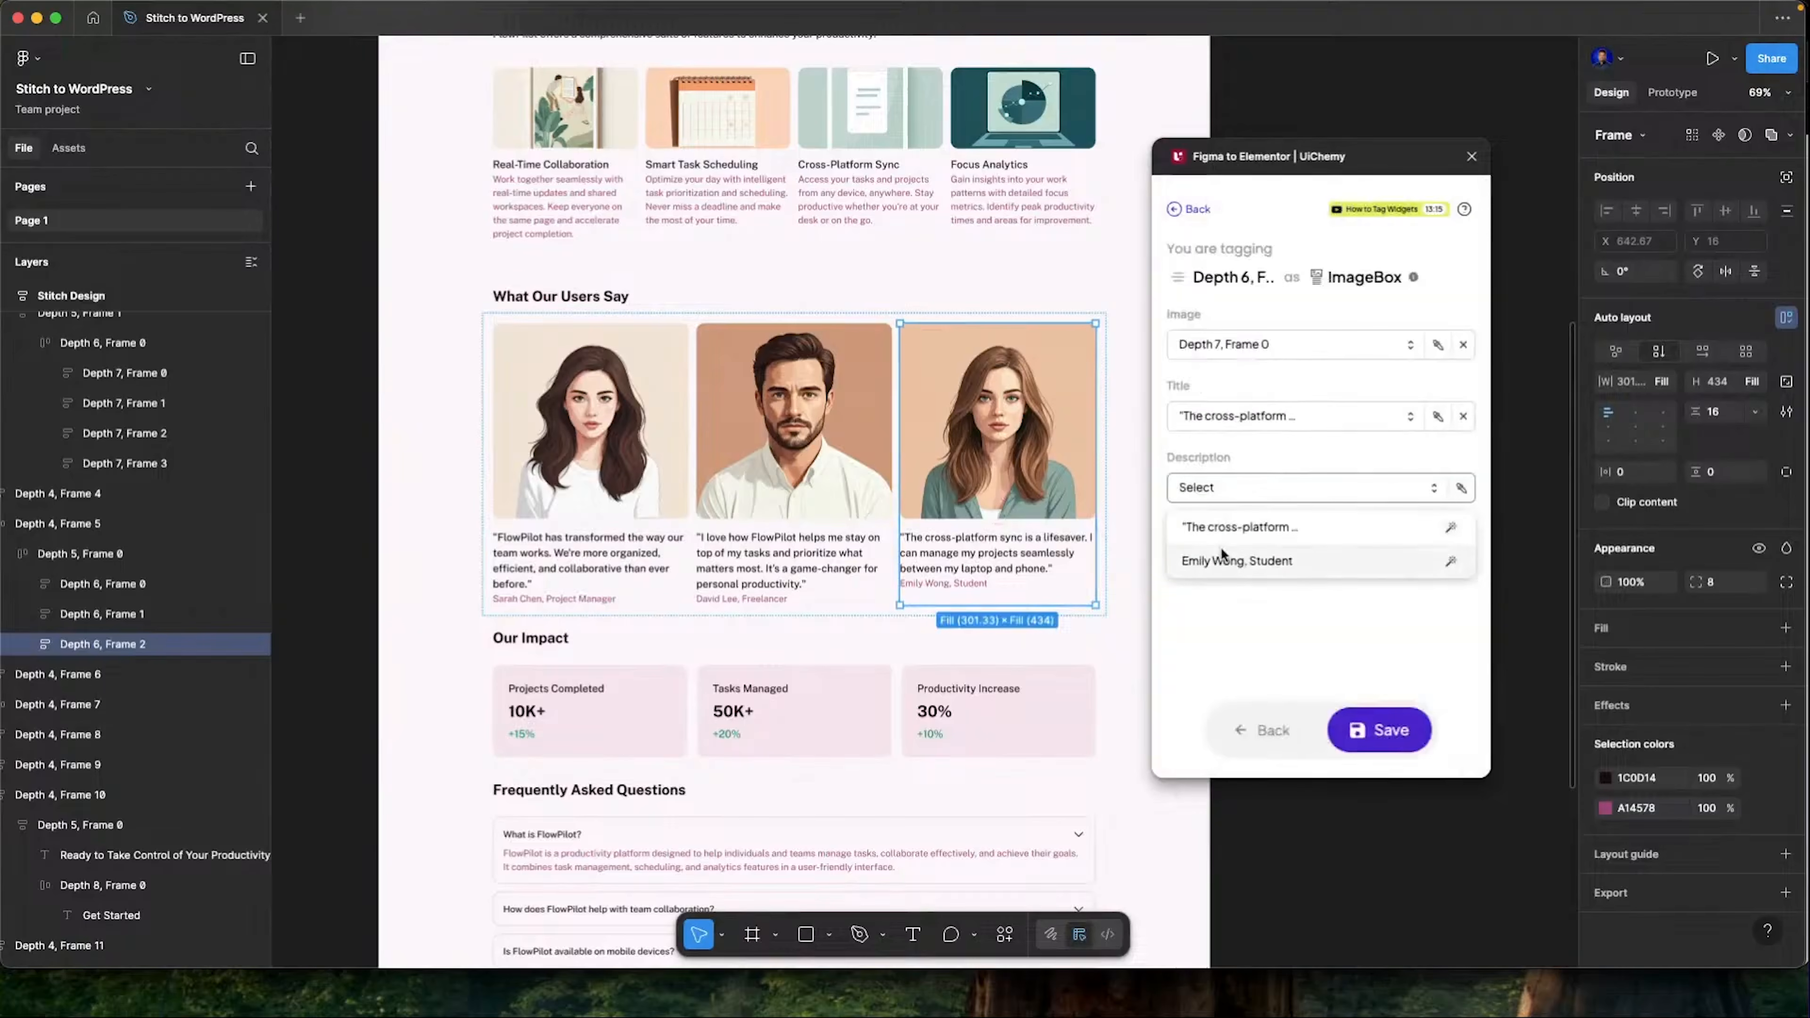
pyautogui.click(1220, 562)
pyautogui.click(1220, 559)
pyautogui.click(1239, 657)
pyautogui.click(1378, 729)
# Duplicate the 10K+ text in the Projects Completed card and set its parent frame's auto layout to horizontal
pyautogui.scroll(-5, 593, 477)
pyautogui.scroll(5, 593, 477)
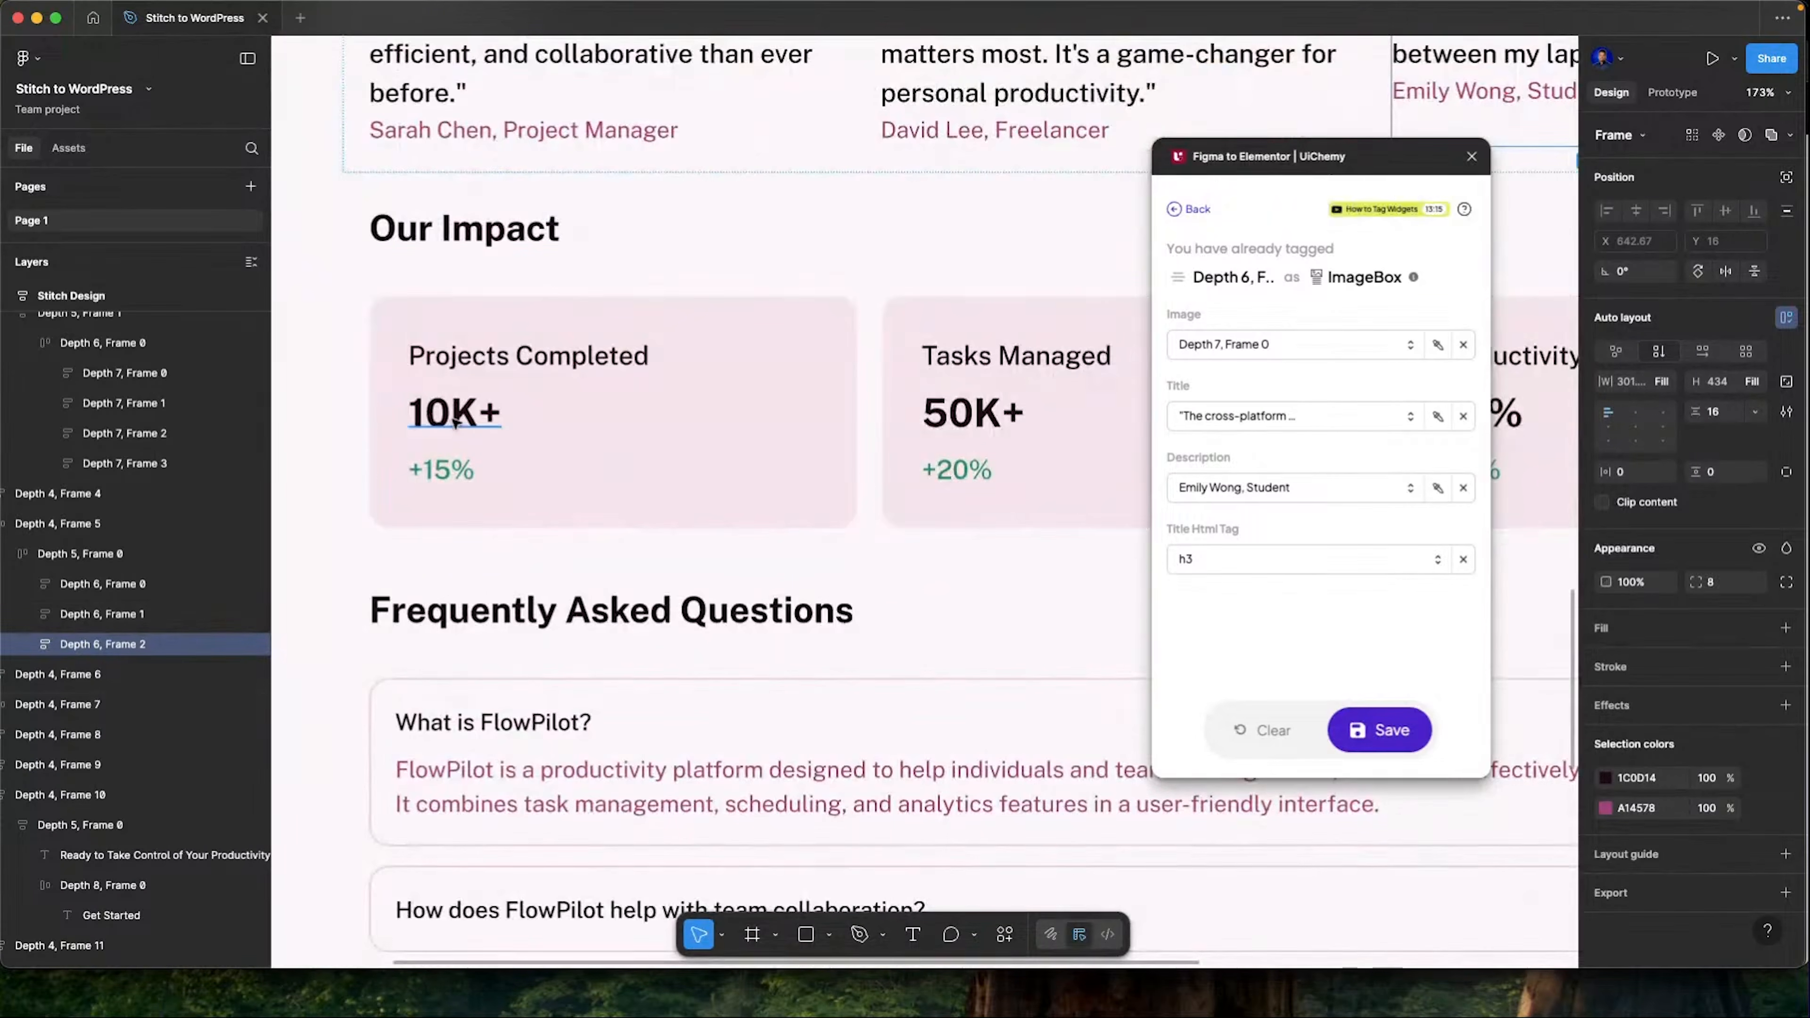
pyautogui.keyDown('super'); pyautogui.click(493, 423); pyautogui.keyUp('super')
pyautogui.hscroll(-2, 777, 503)
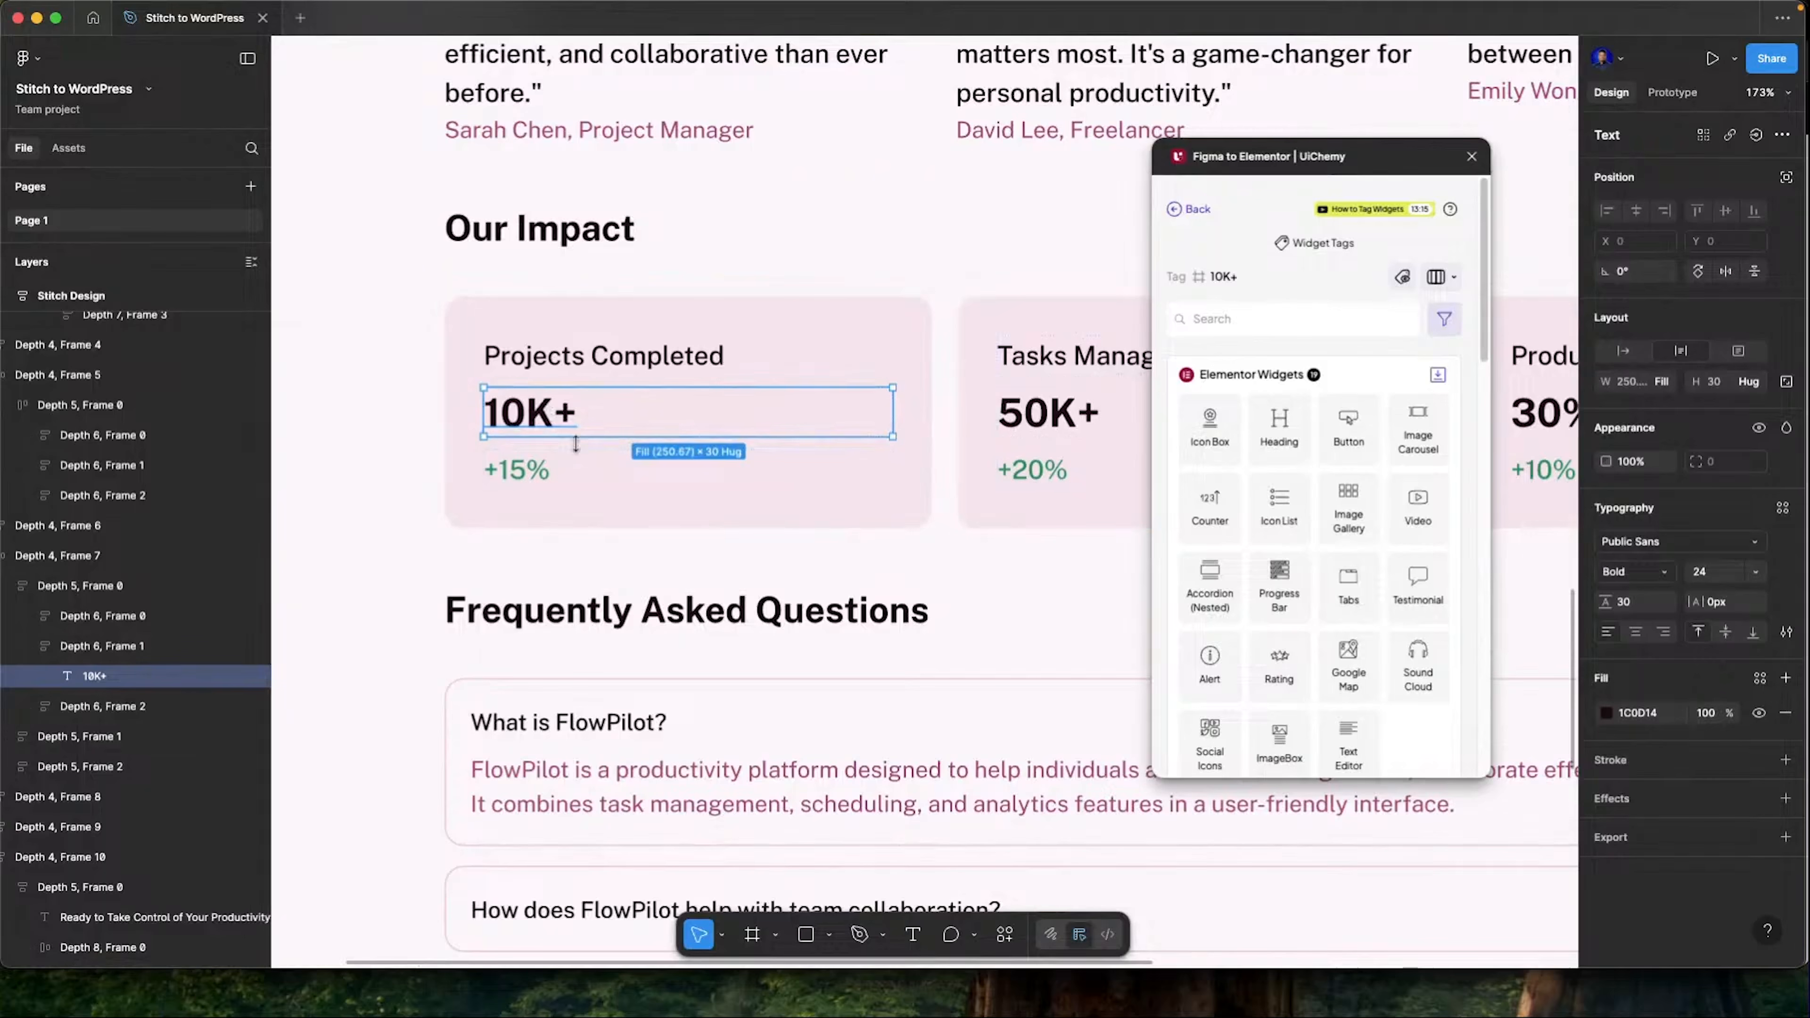
pyautogui.press('super+d')
pyautogui.click(144, 647)
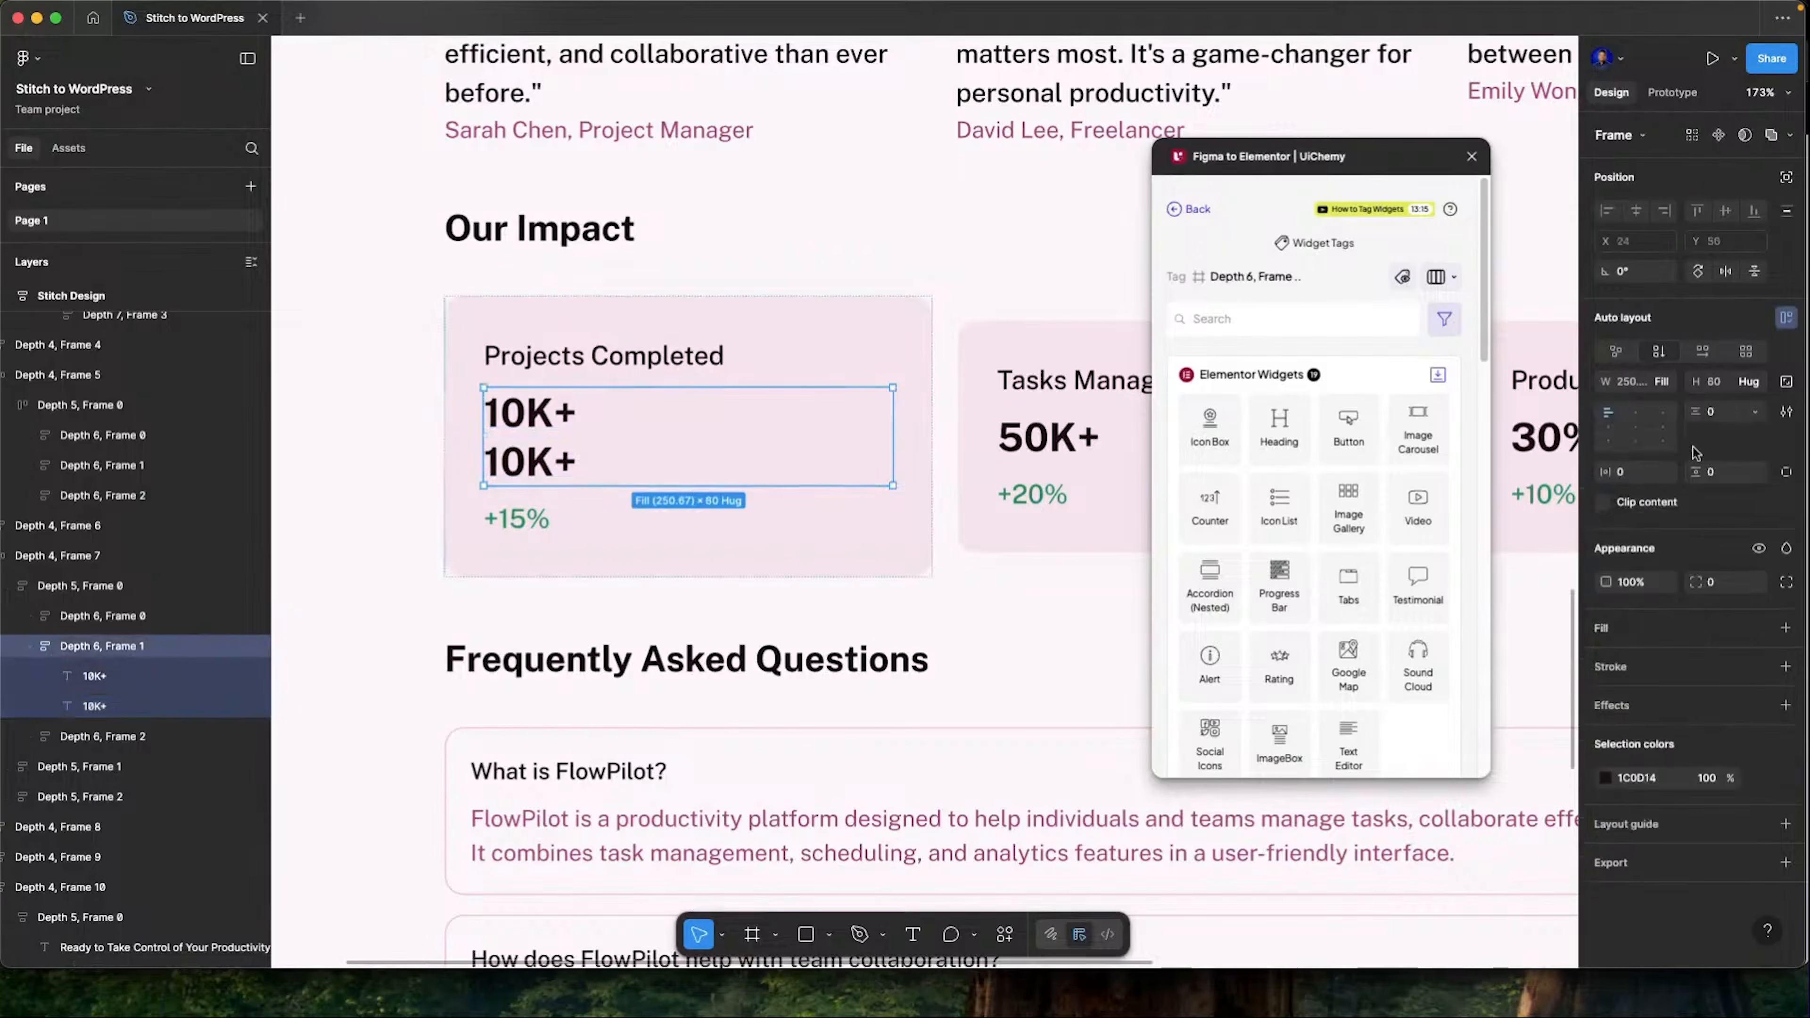
pyautogui.click(1700, 355)
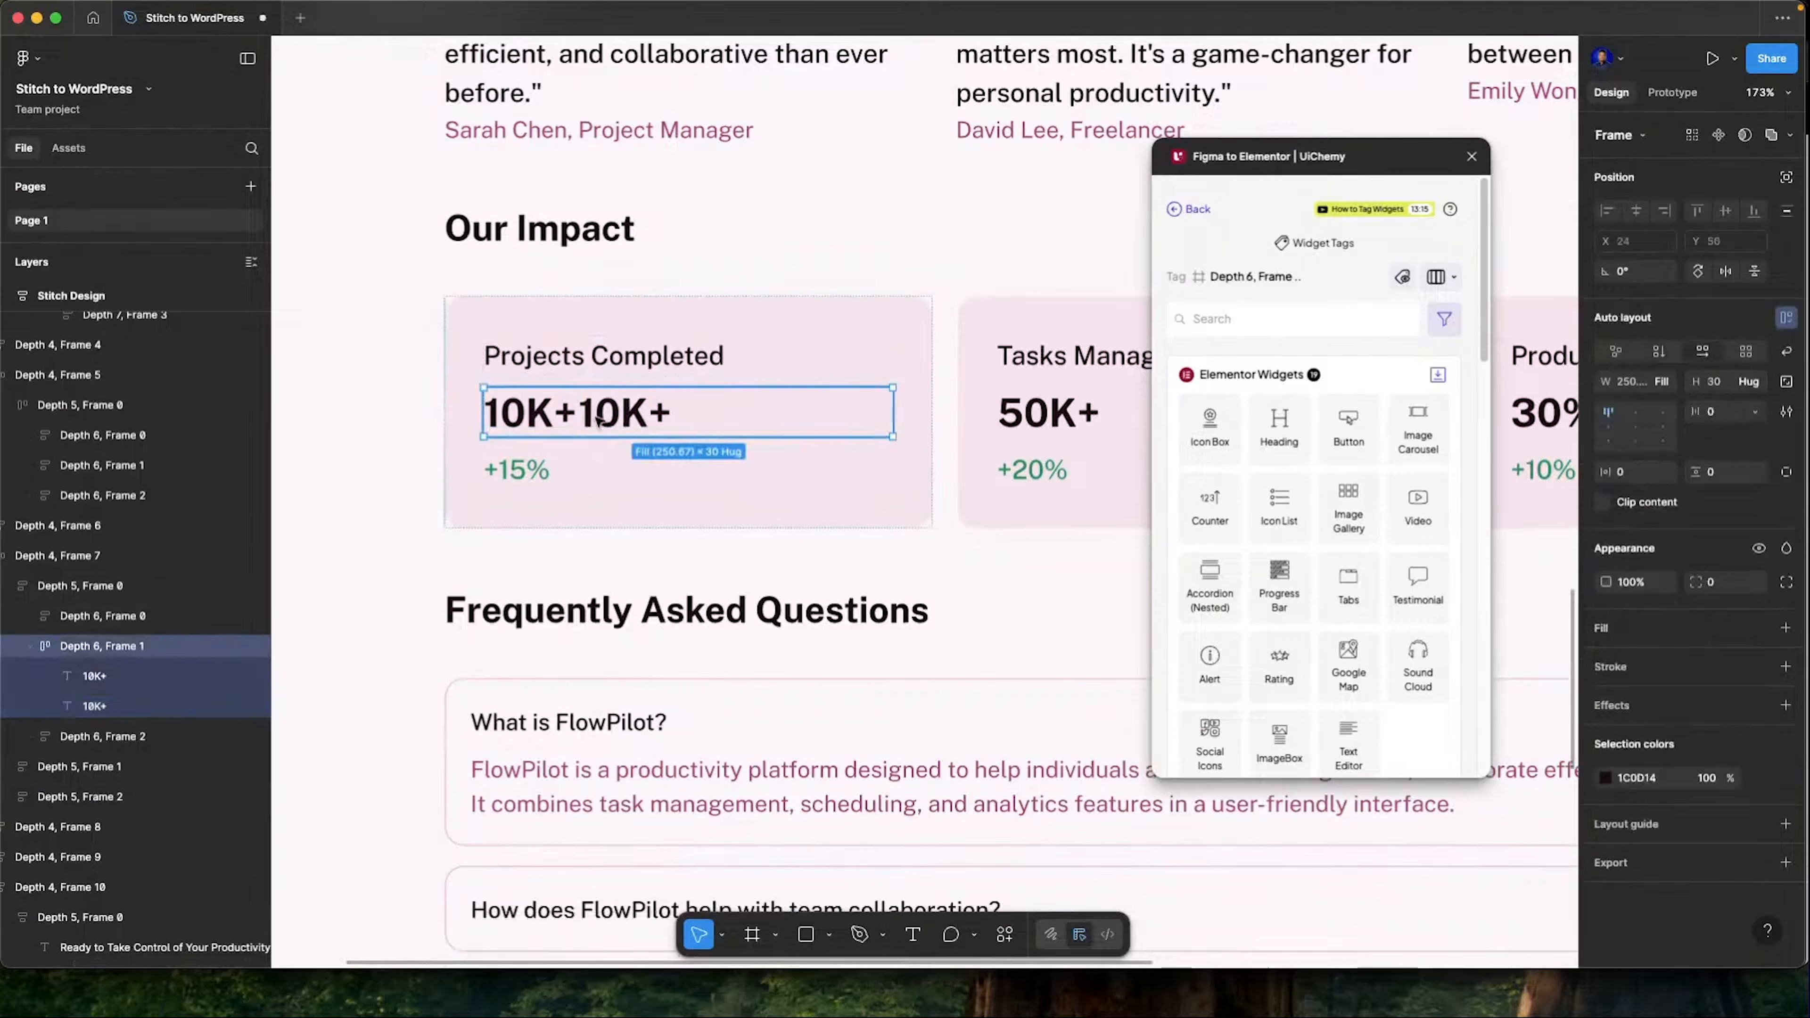
# Split the Projects Completed figure by trimming the first text copy to 10 and the second to K+
pyautogui.doubleClick(563, 417)
pyautogui.doubleClick(538, 413)
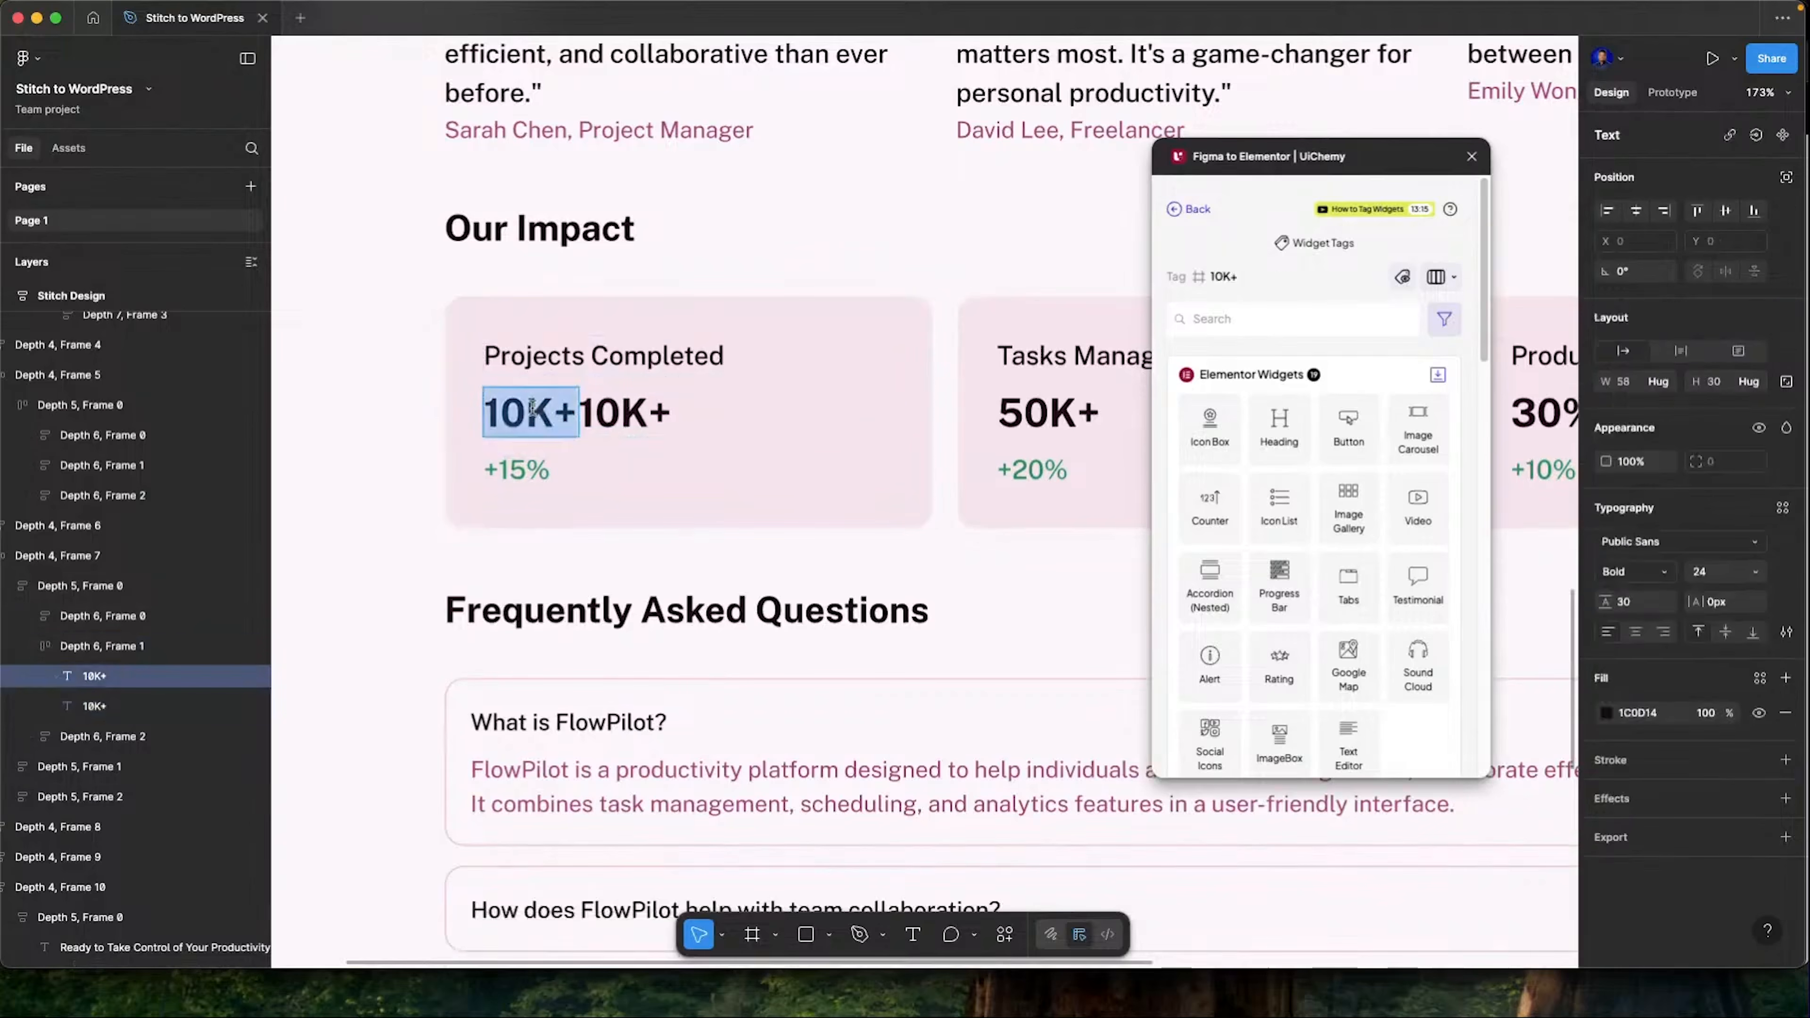
pyautogui.click(526, 413)
pyautogui.hotkey('shift', 'Right')
pyautogui.hotkey('shift', 'Right')
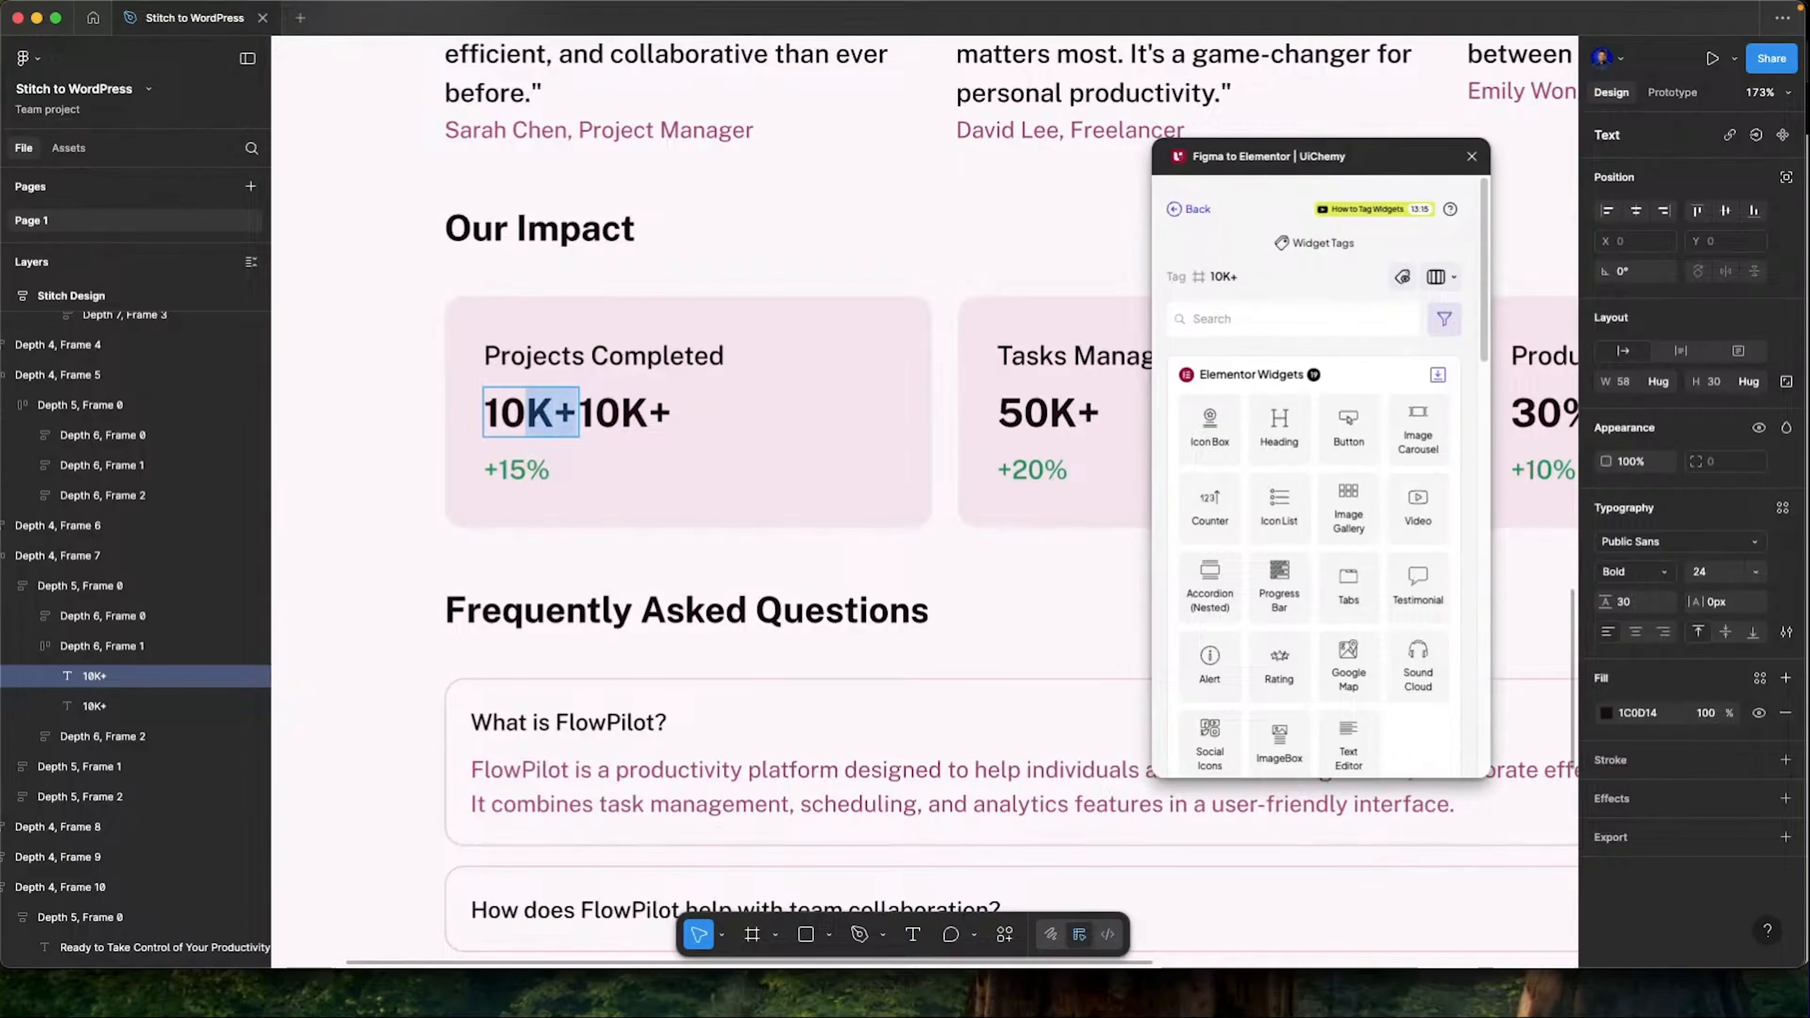
pyautogui.press('BackSpace')
pyautogui.press('Escape')
pyautogui.press('Tab')
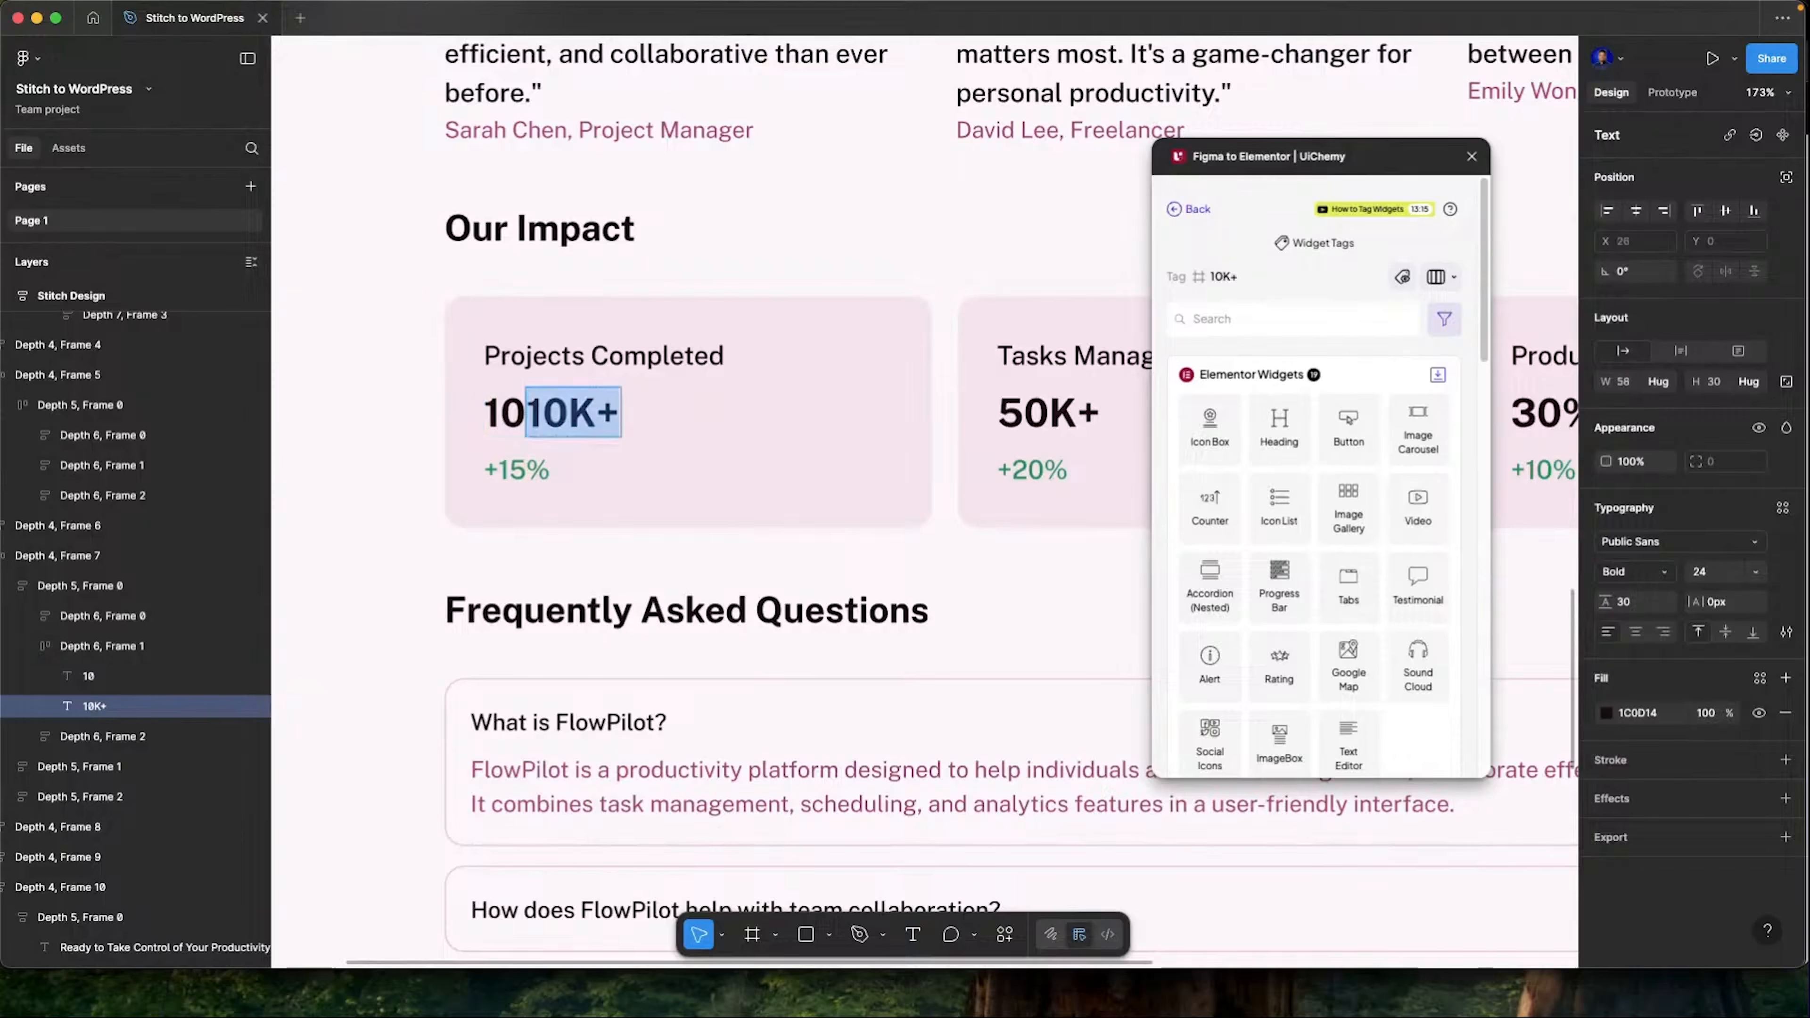
pyautogui.hotkey('shift', 'Right')
pyautogui.hotkey('shift', 'Right')
pyautogui.press('BackSpace')
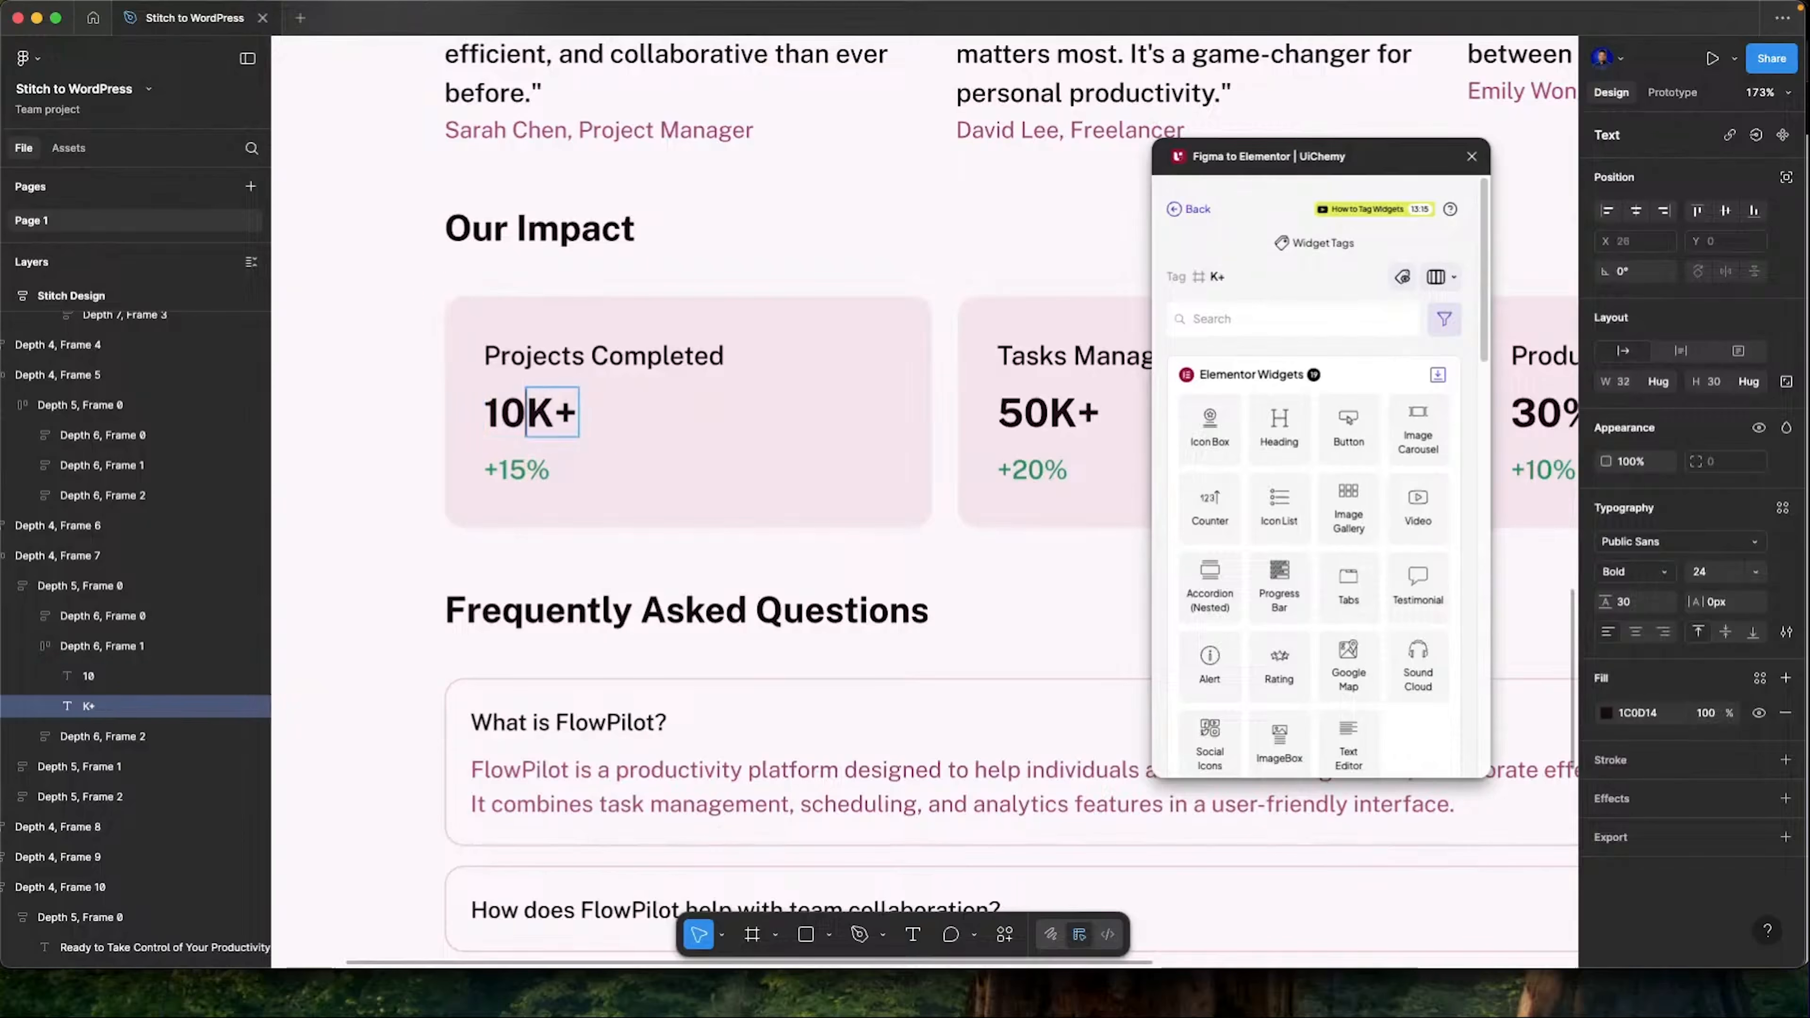
# Start tagging the frame holding 10 and K+ as a Counter widget, with 10 as ending number and 0 as starting number
pyautogui.click(77, 665)
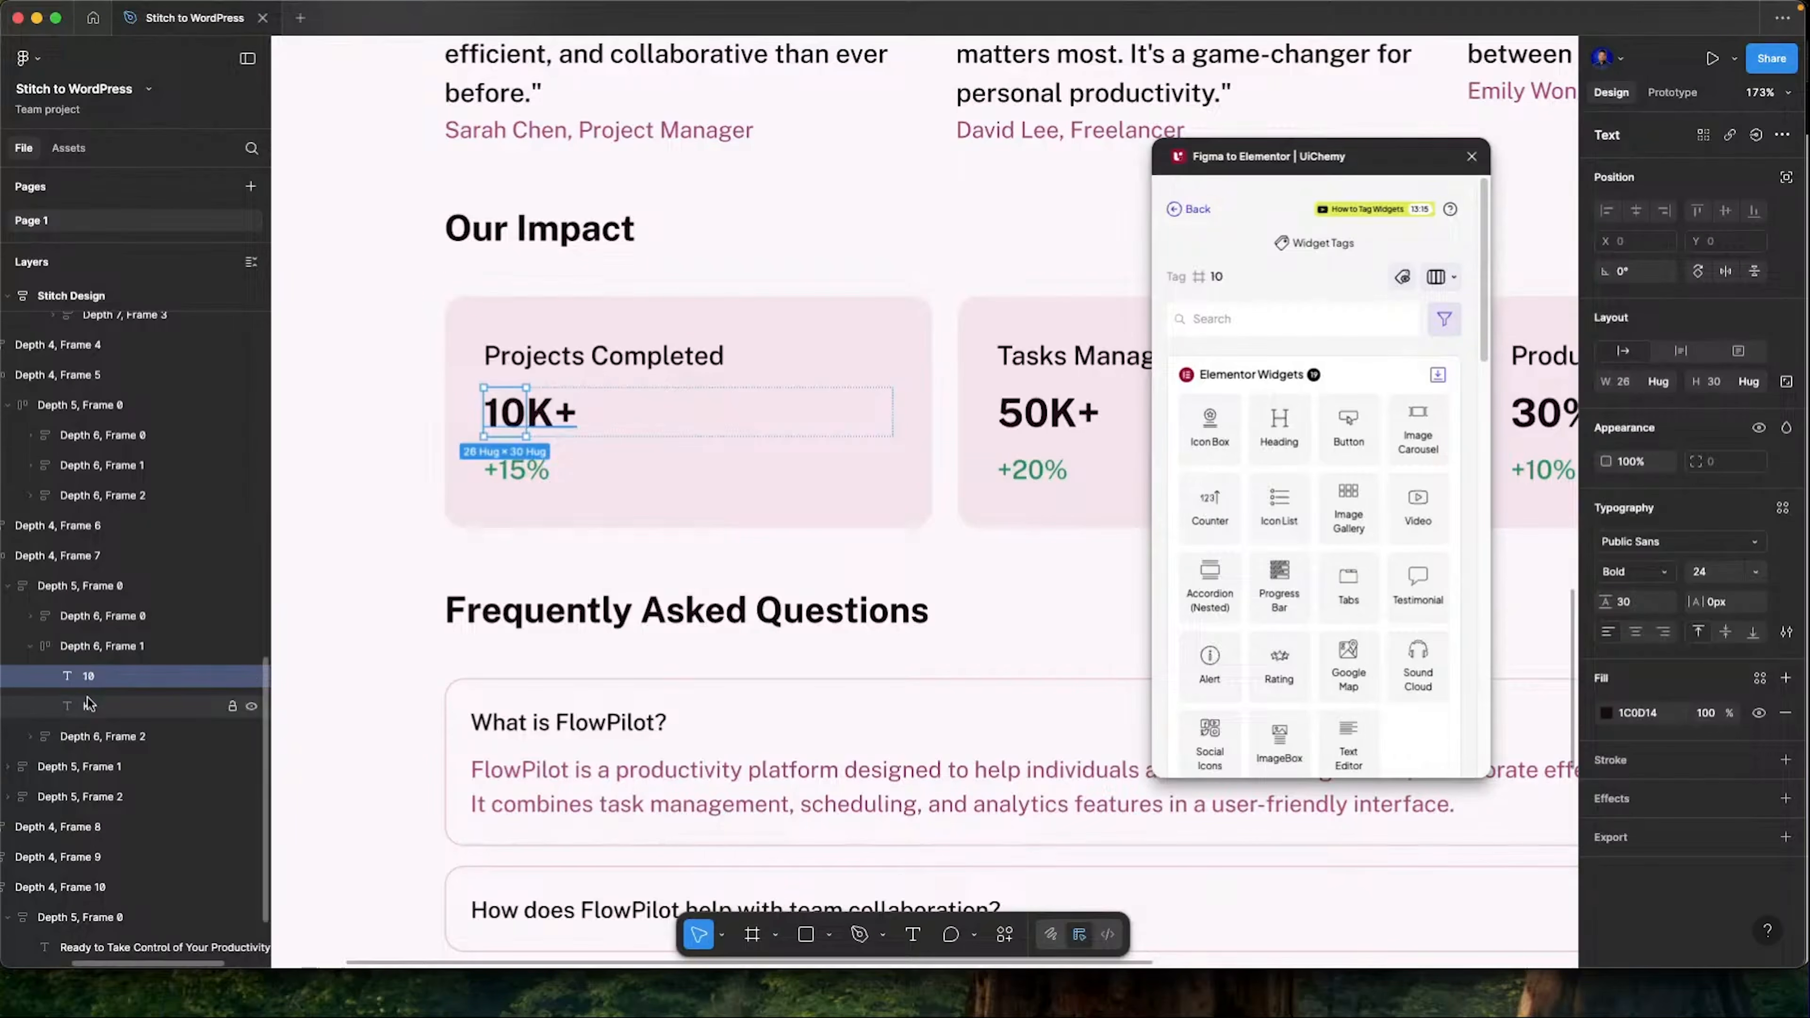
pyautogui.click(129, 647)
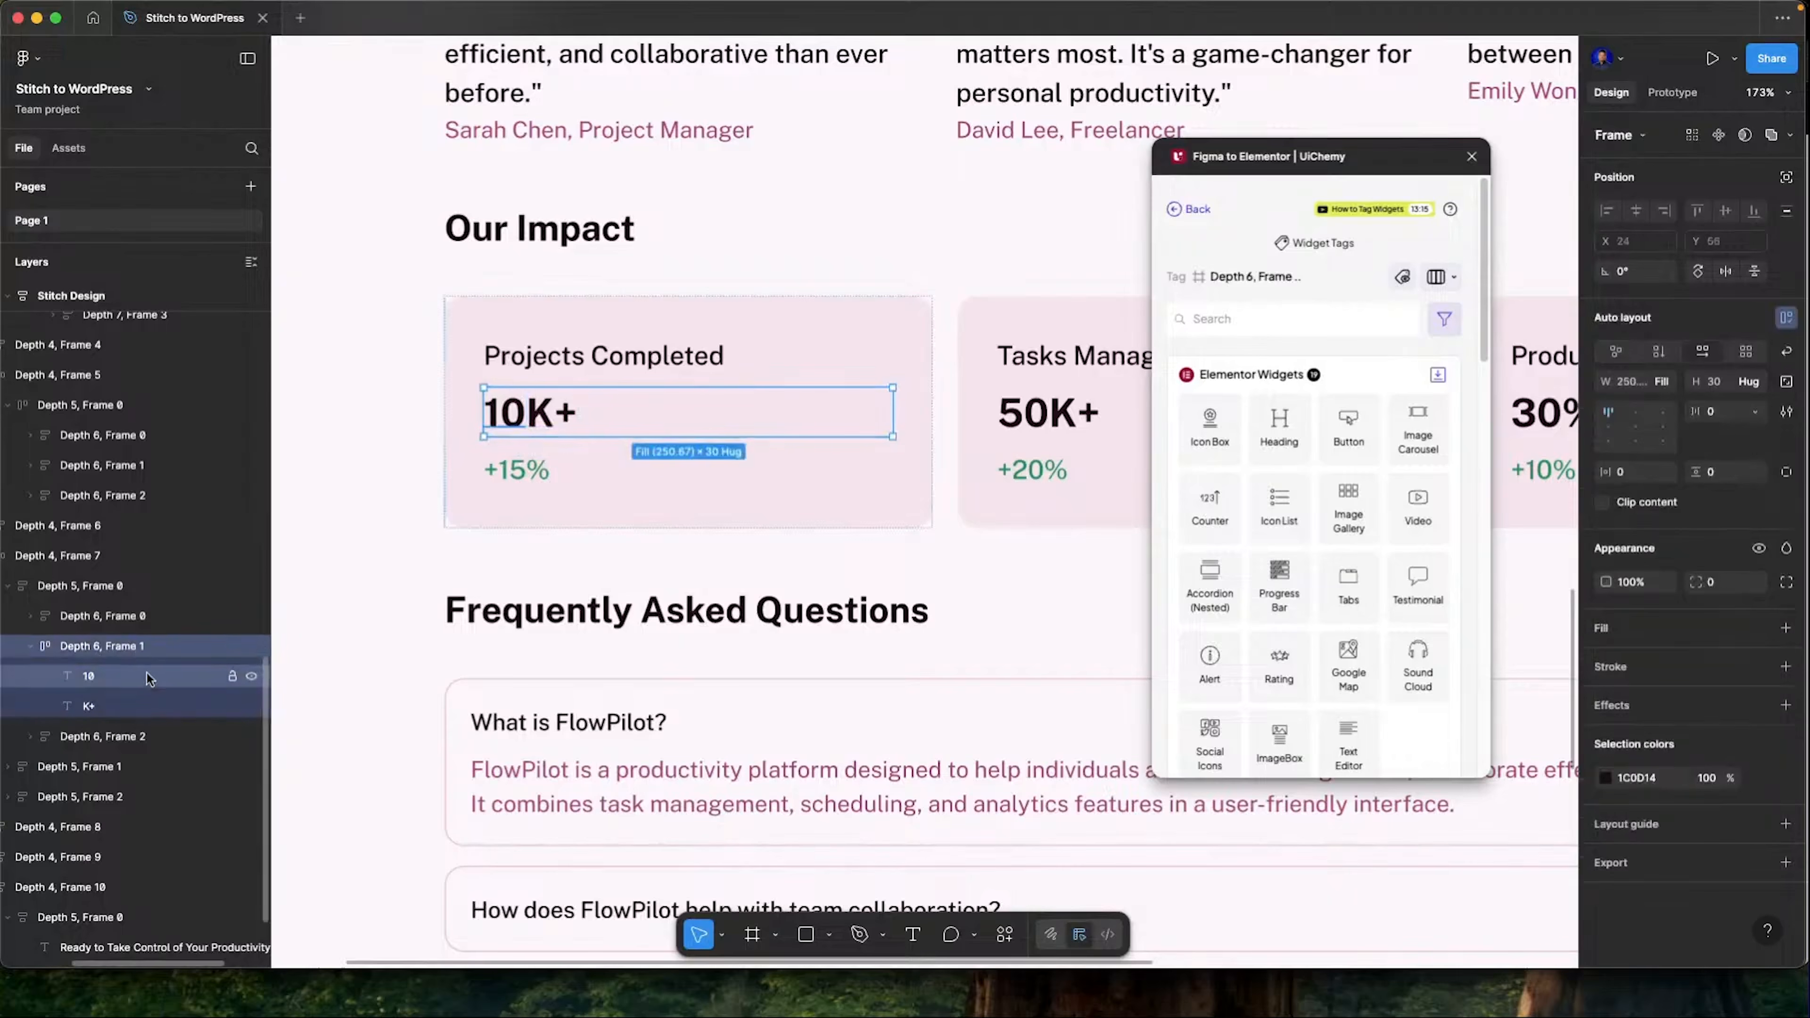
pyautogui.click(1215, 508)
pyautogui.click(1211, 346)
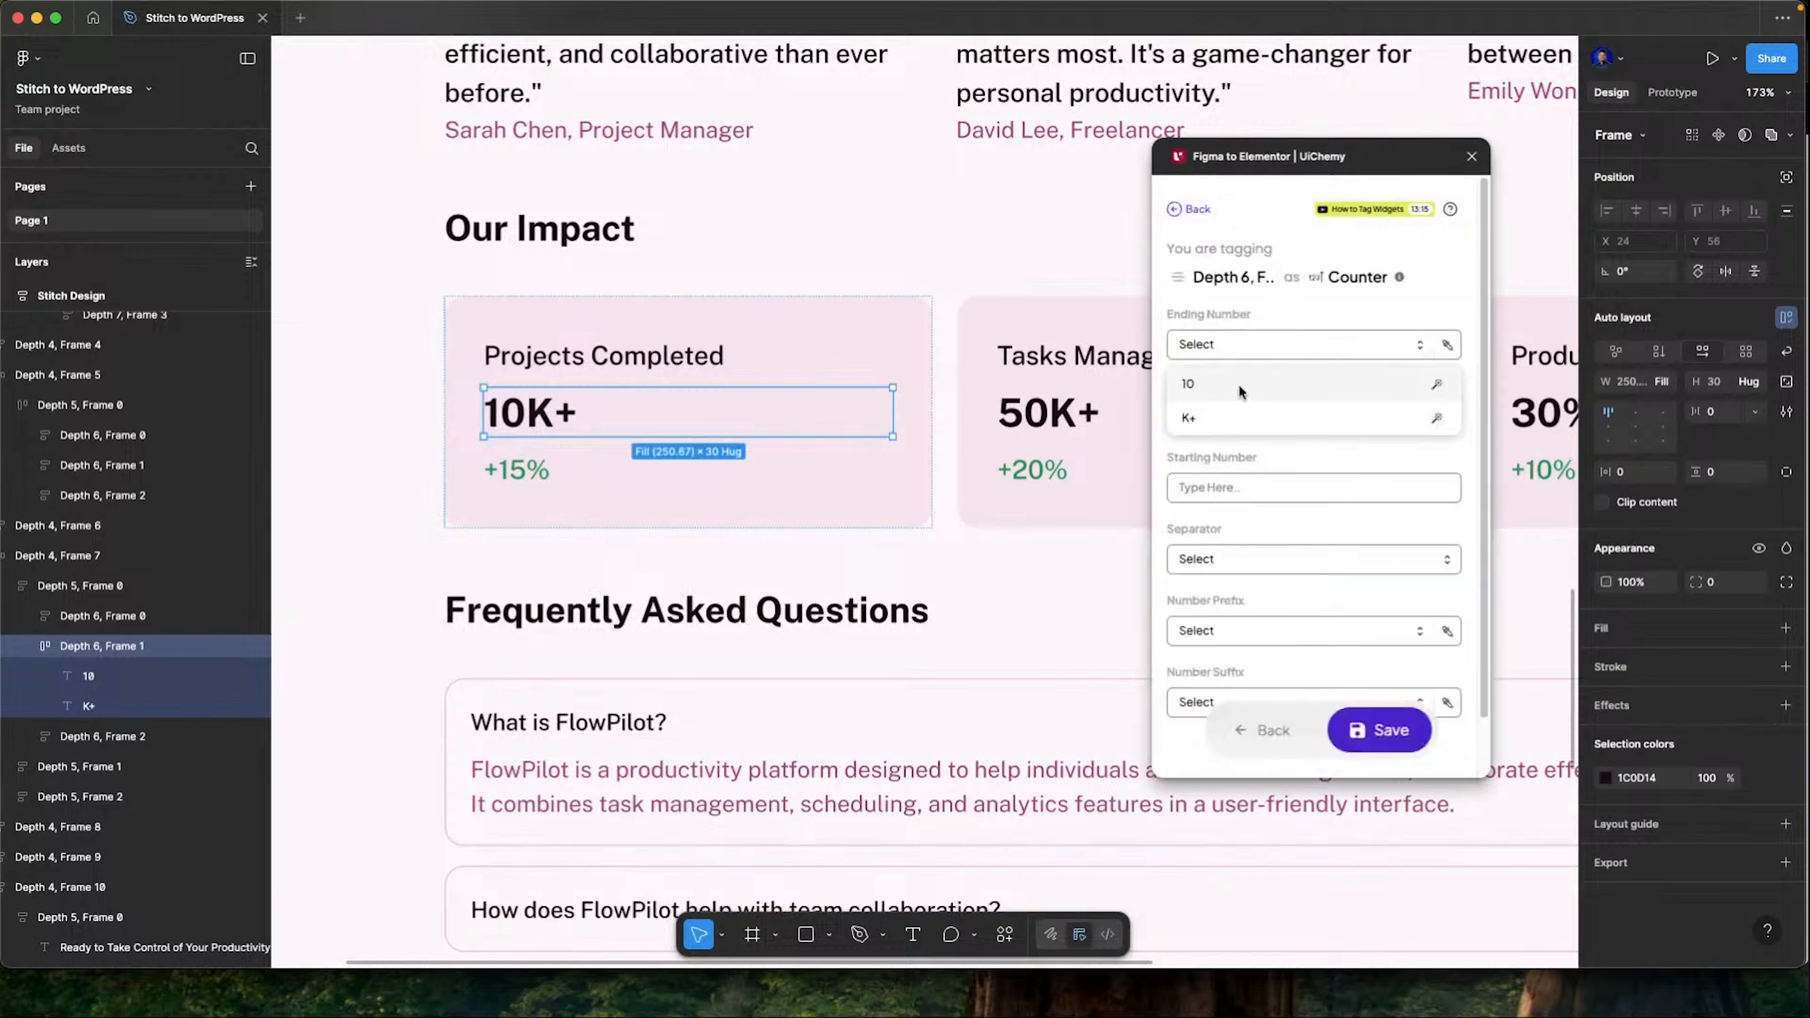
pyautogui.click(1239, 384)
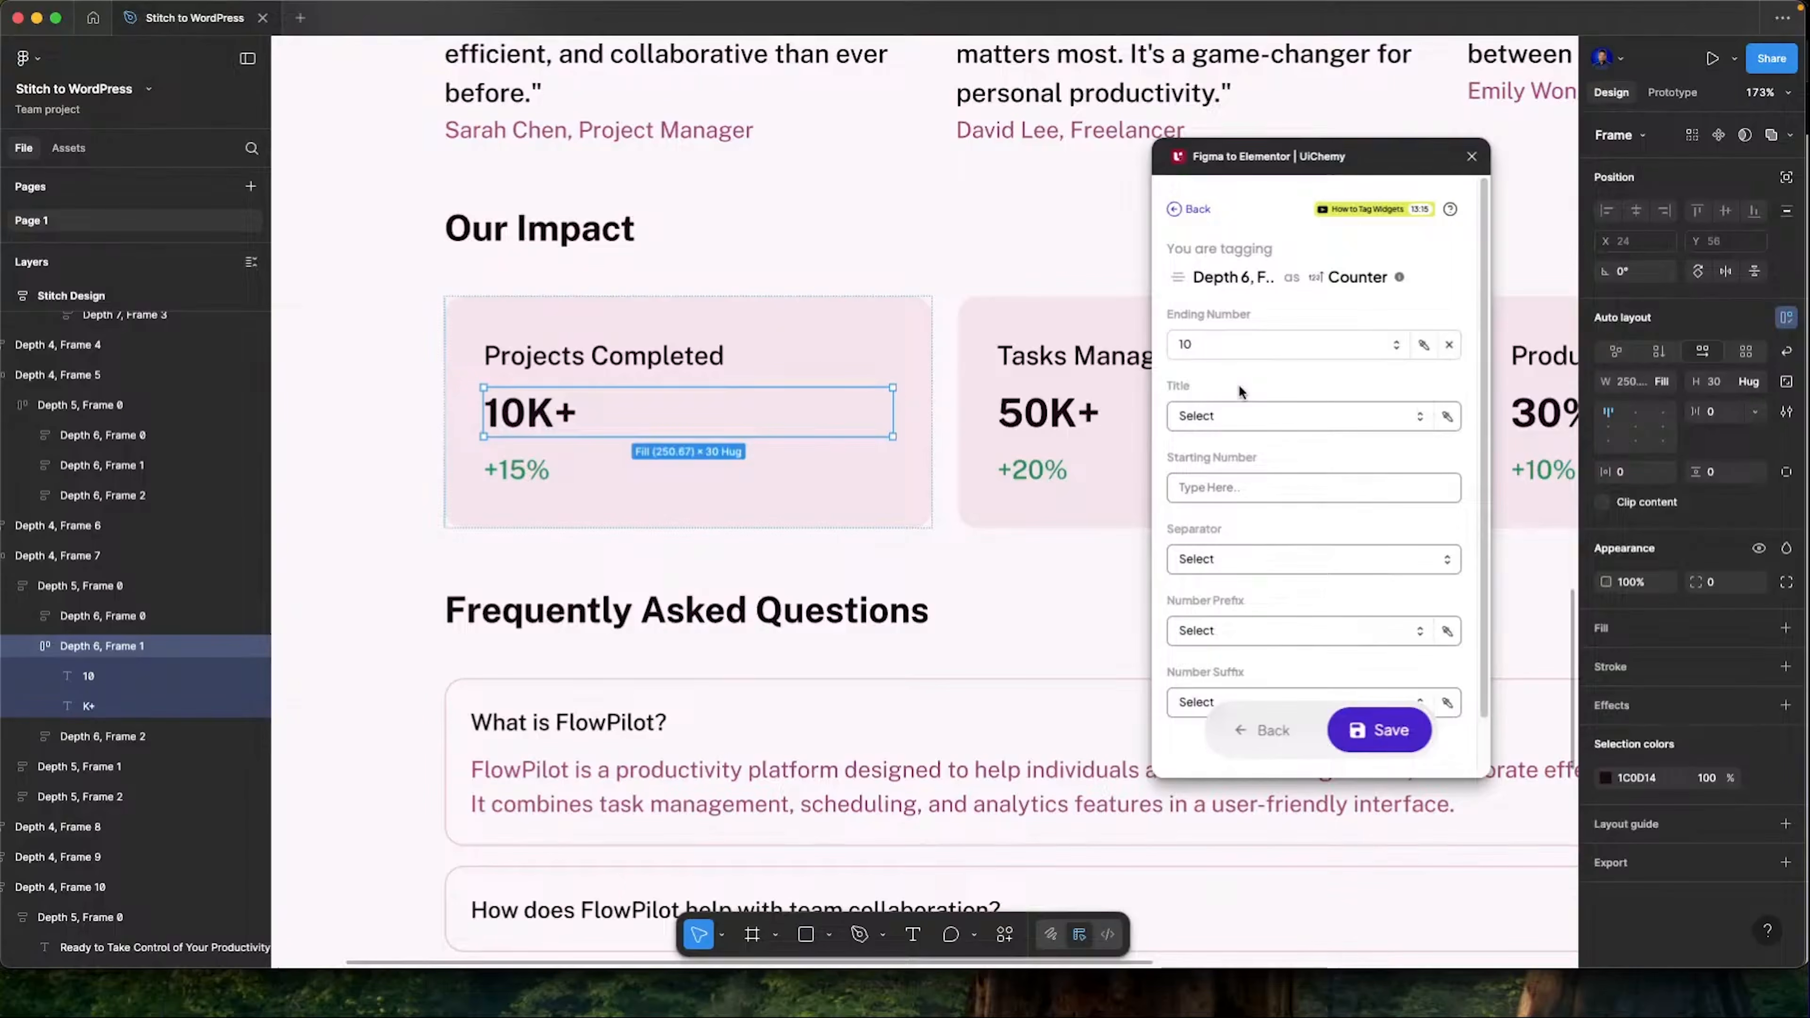
pyautogui.scroll(-1, 1238, 383)
pyautogui.click(1227, 463)
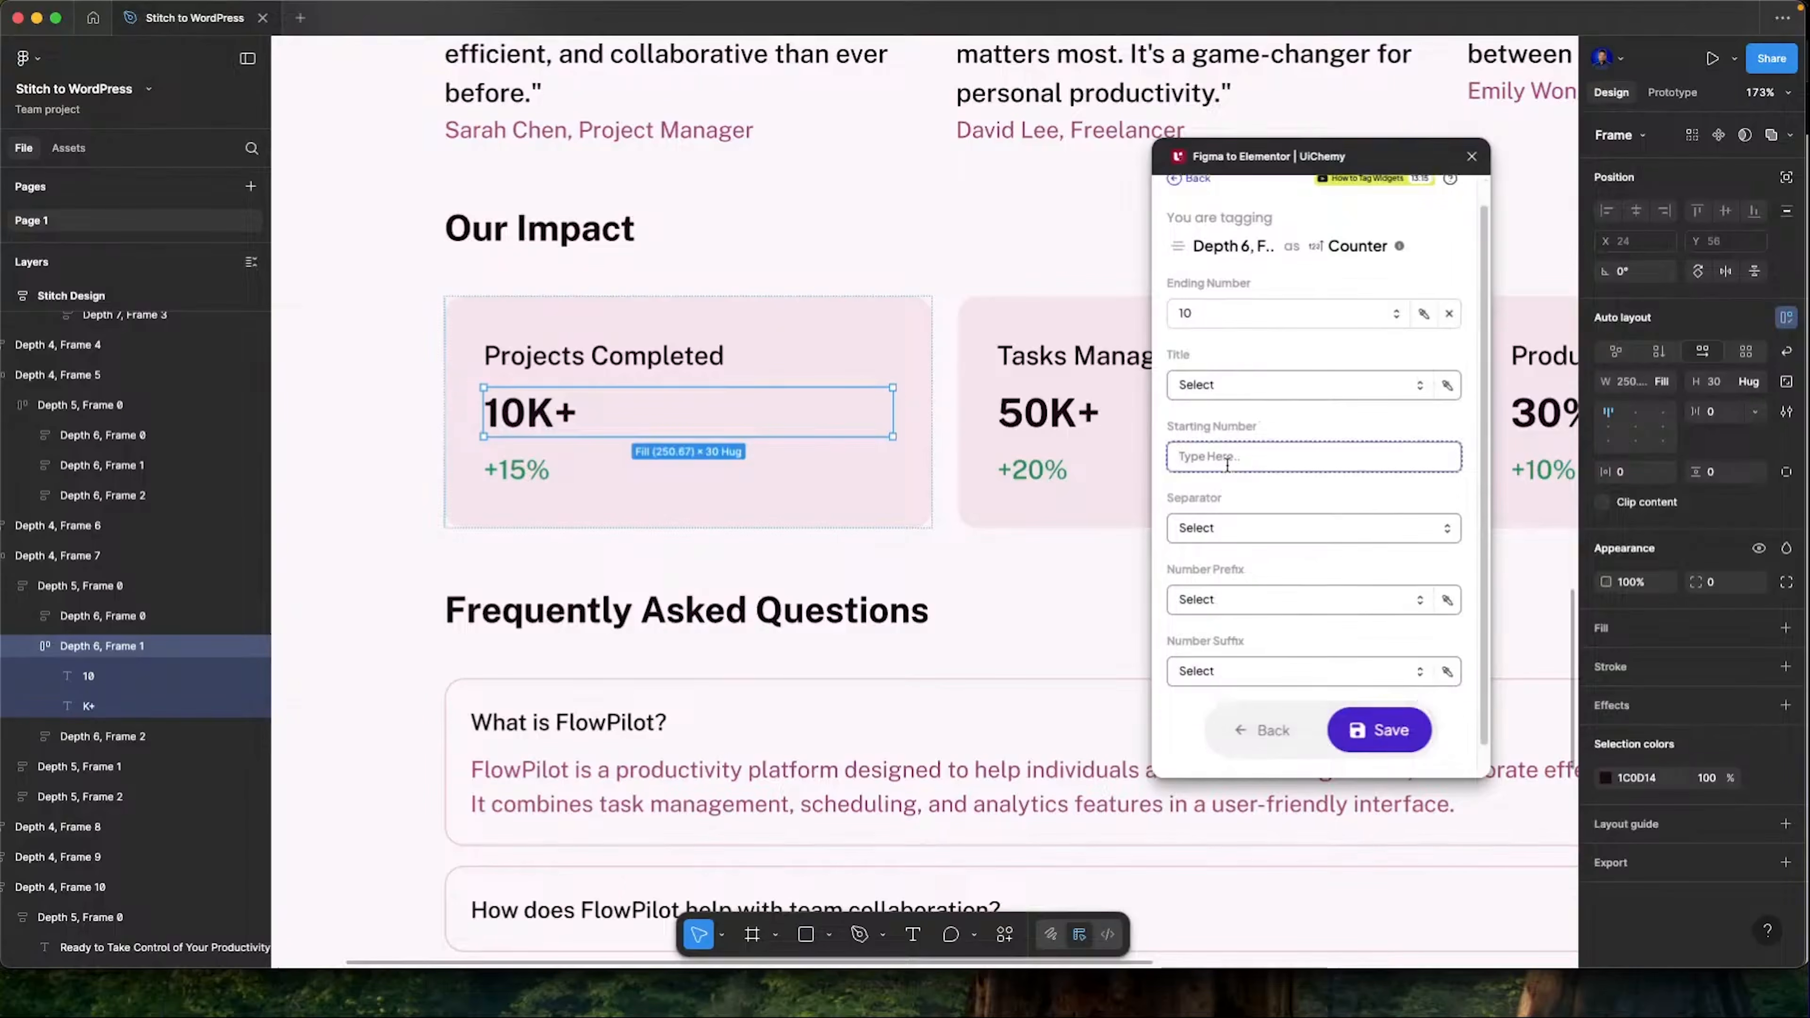
pyautogui.write('0')
pyautogui.scroll(-1, 1227, 464)
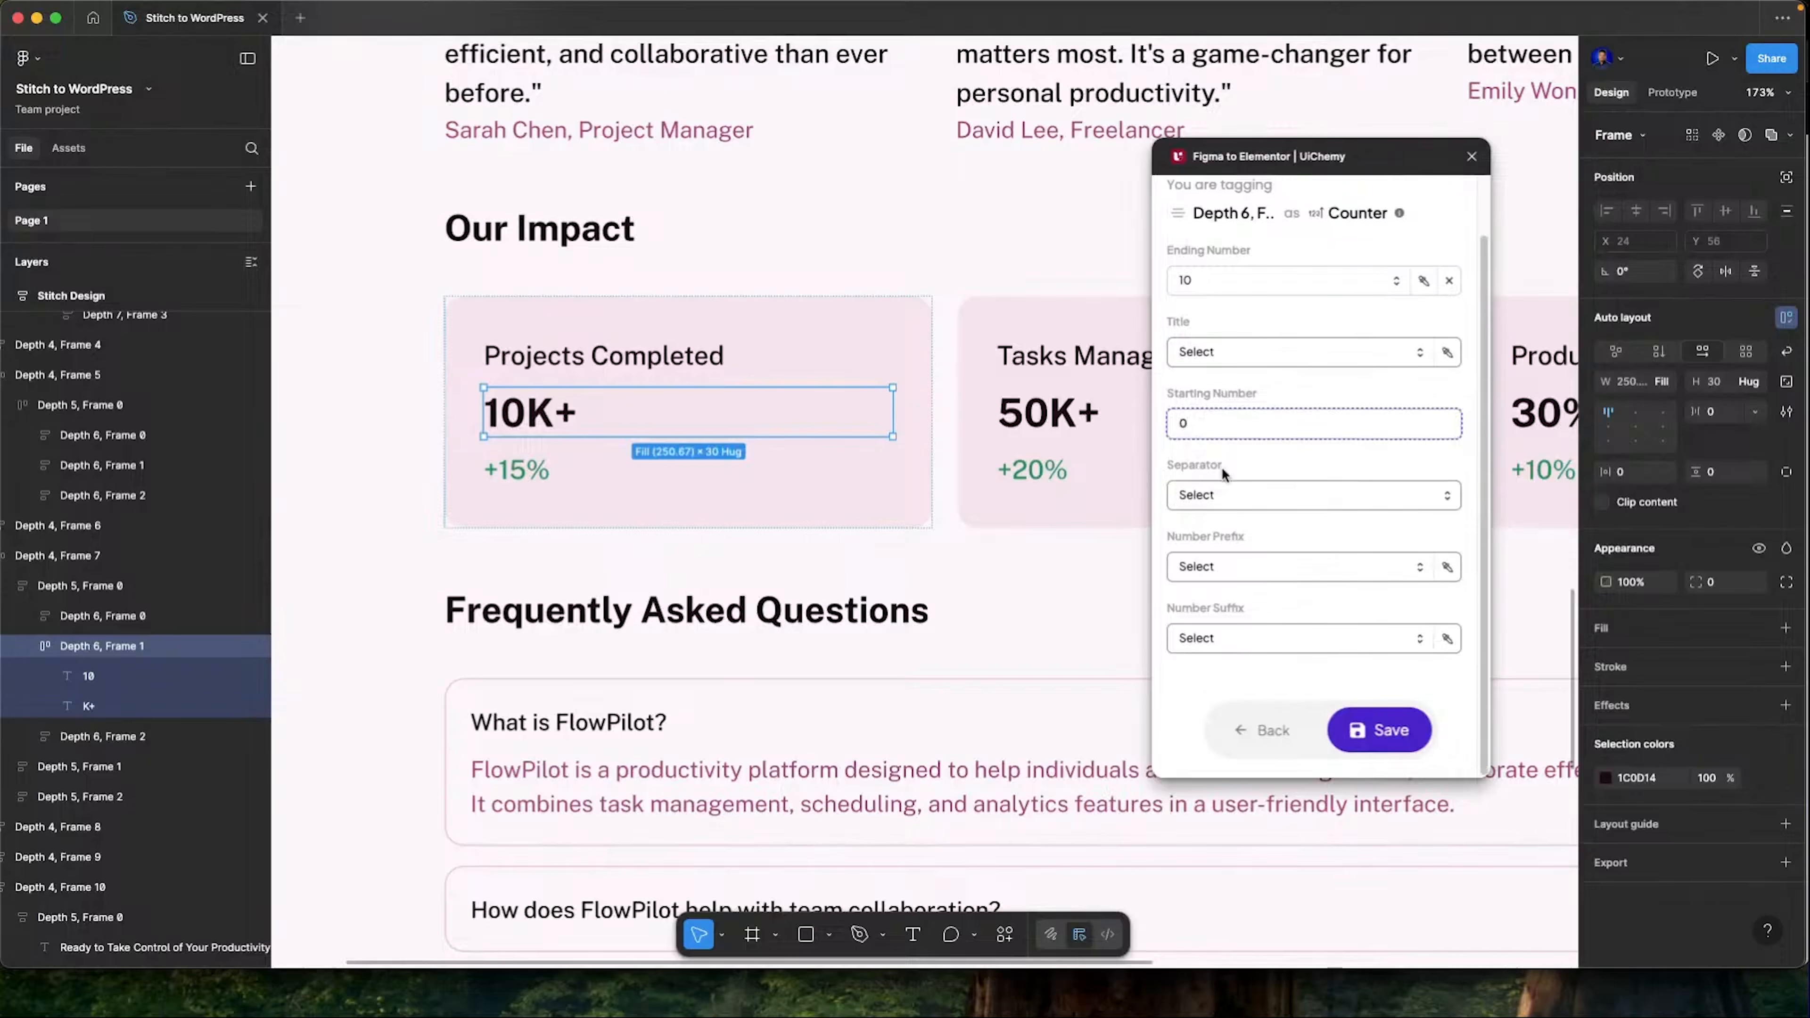
# Use the K+ text as the counter's number suffix and save the Counter tag
pyautogui.click(1231, 571)
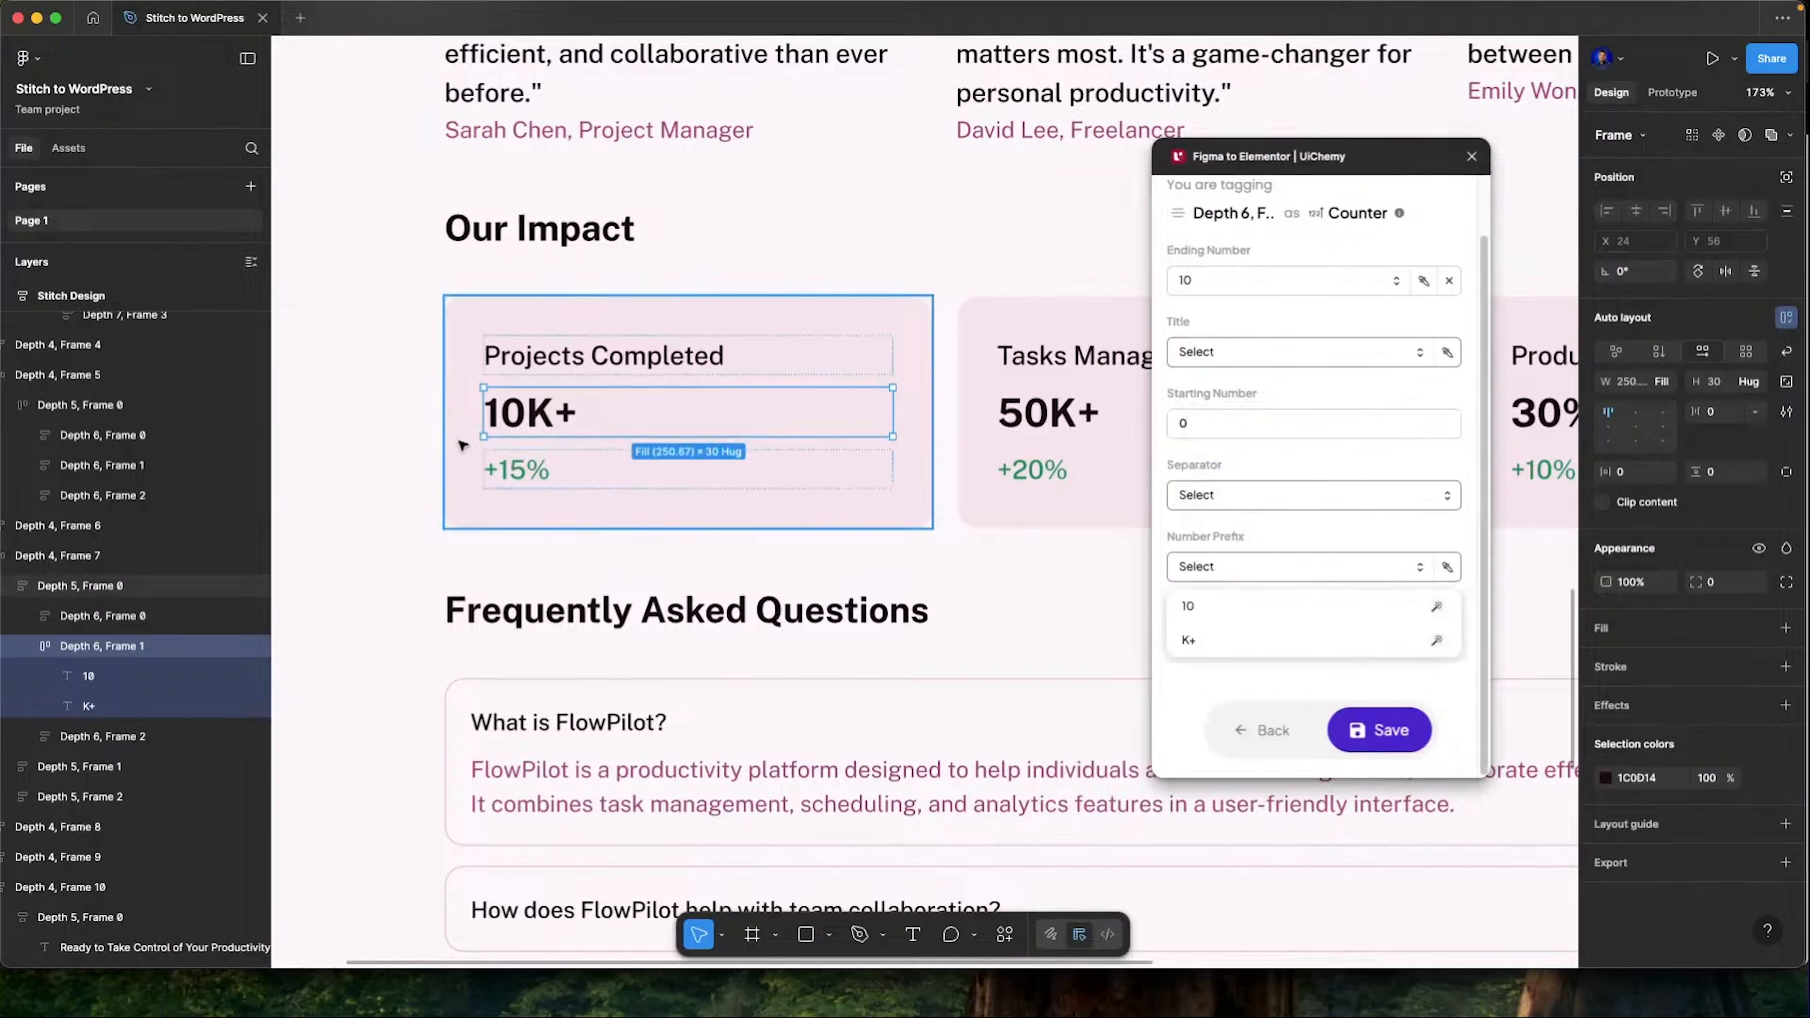
pyautogui.click(1294, 531)
pyautogui.click(1268, 638)
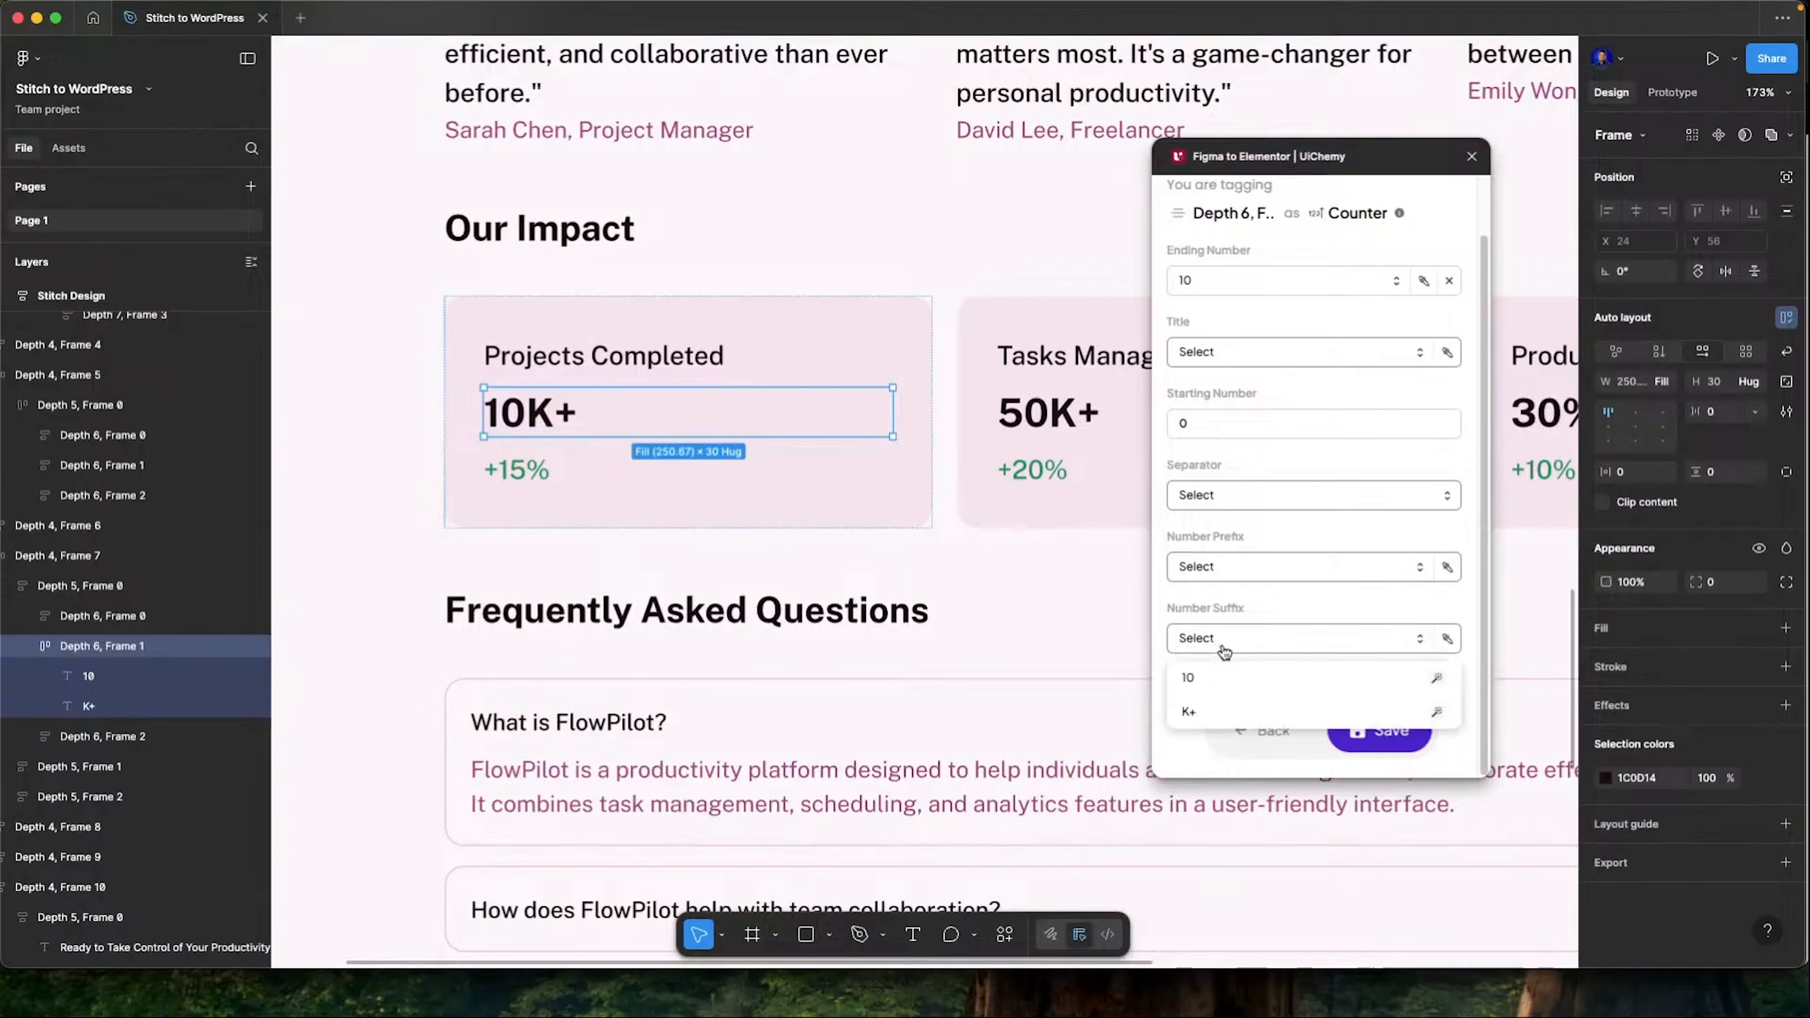
pyautogui.click(1261, 711)
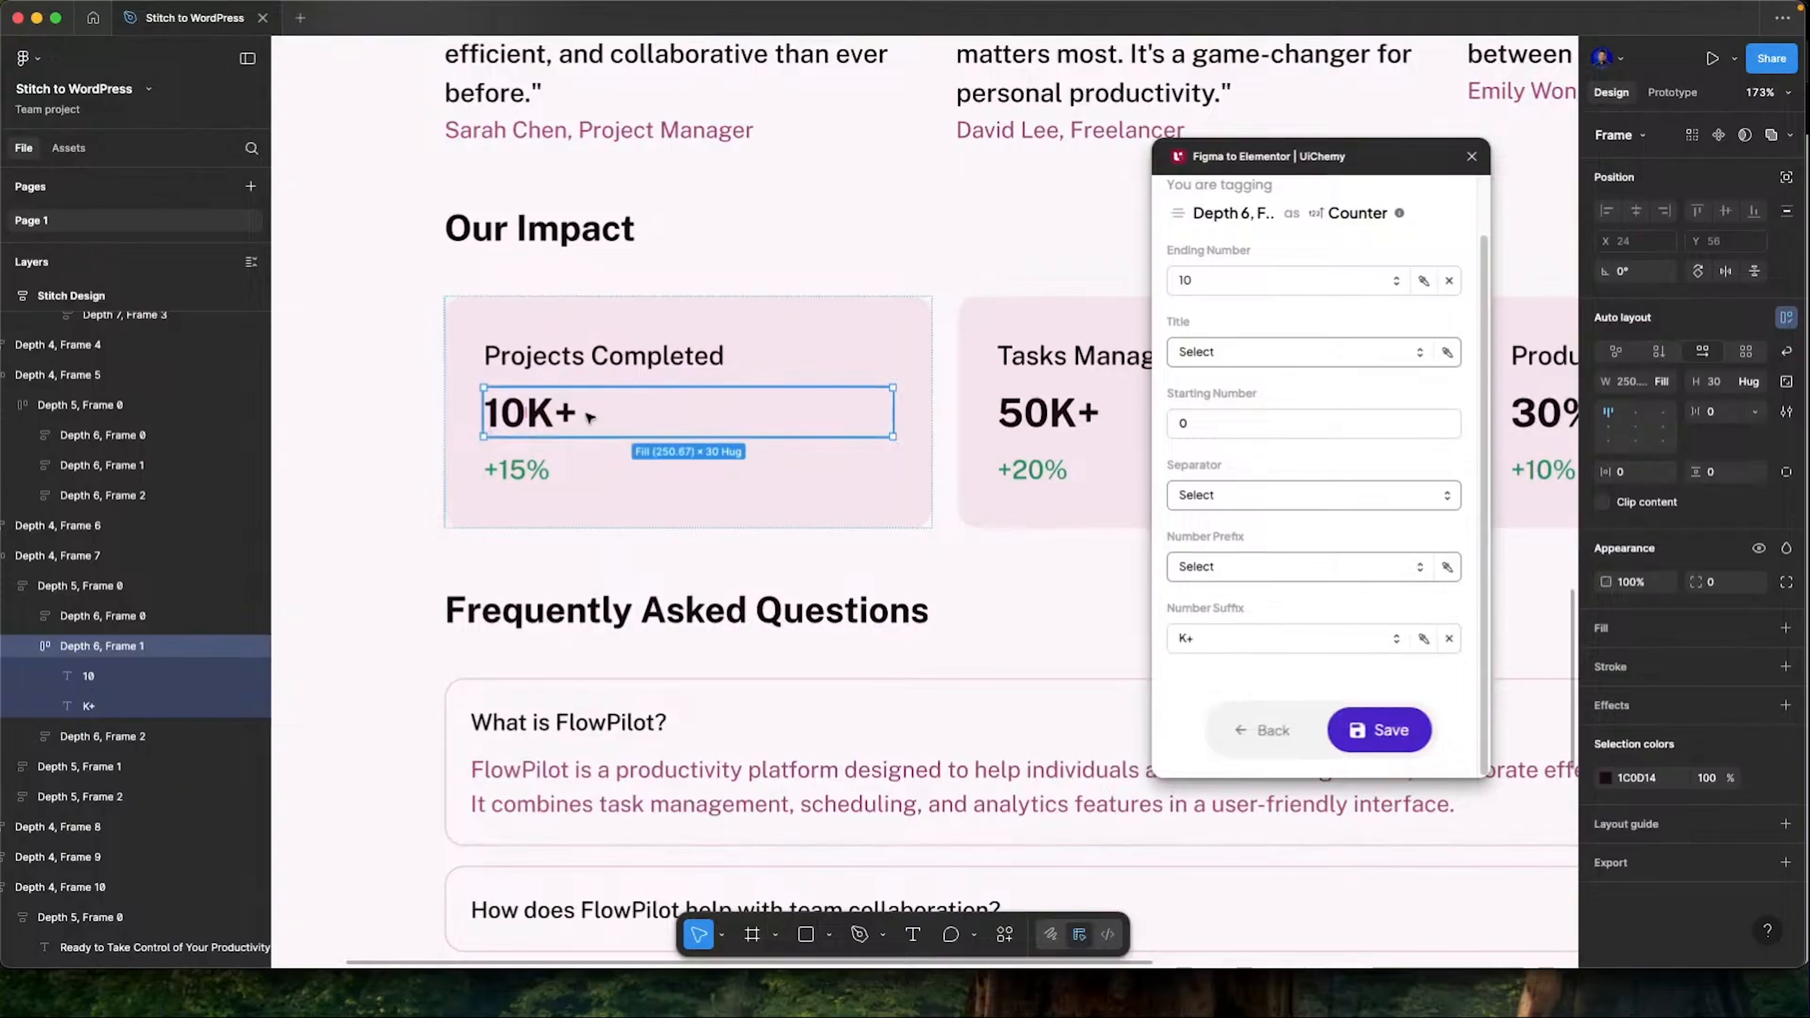
pyautogui.click(1379, 729)
# Duplicate the 50K+ text in the Tasks Managed card
pyautogui.scroll(-1, 826, 387)
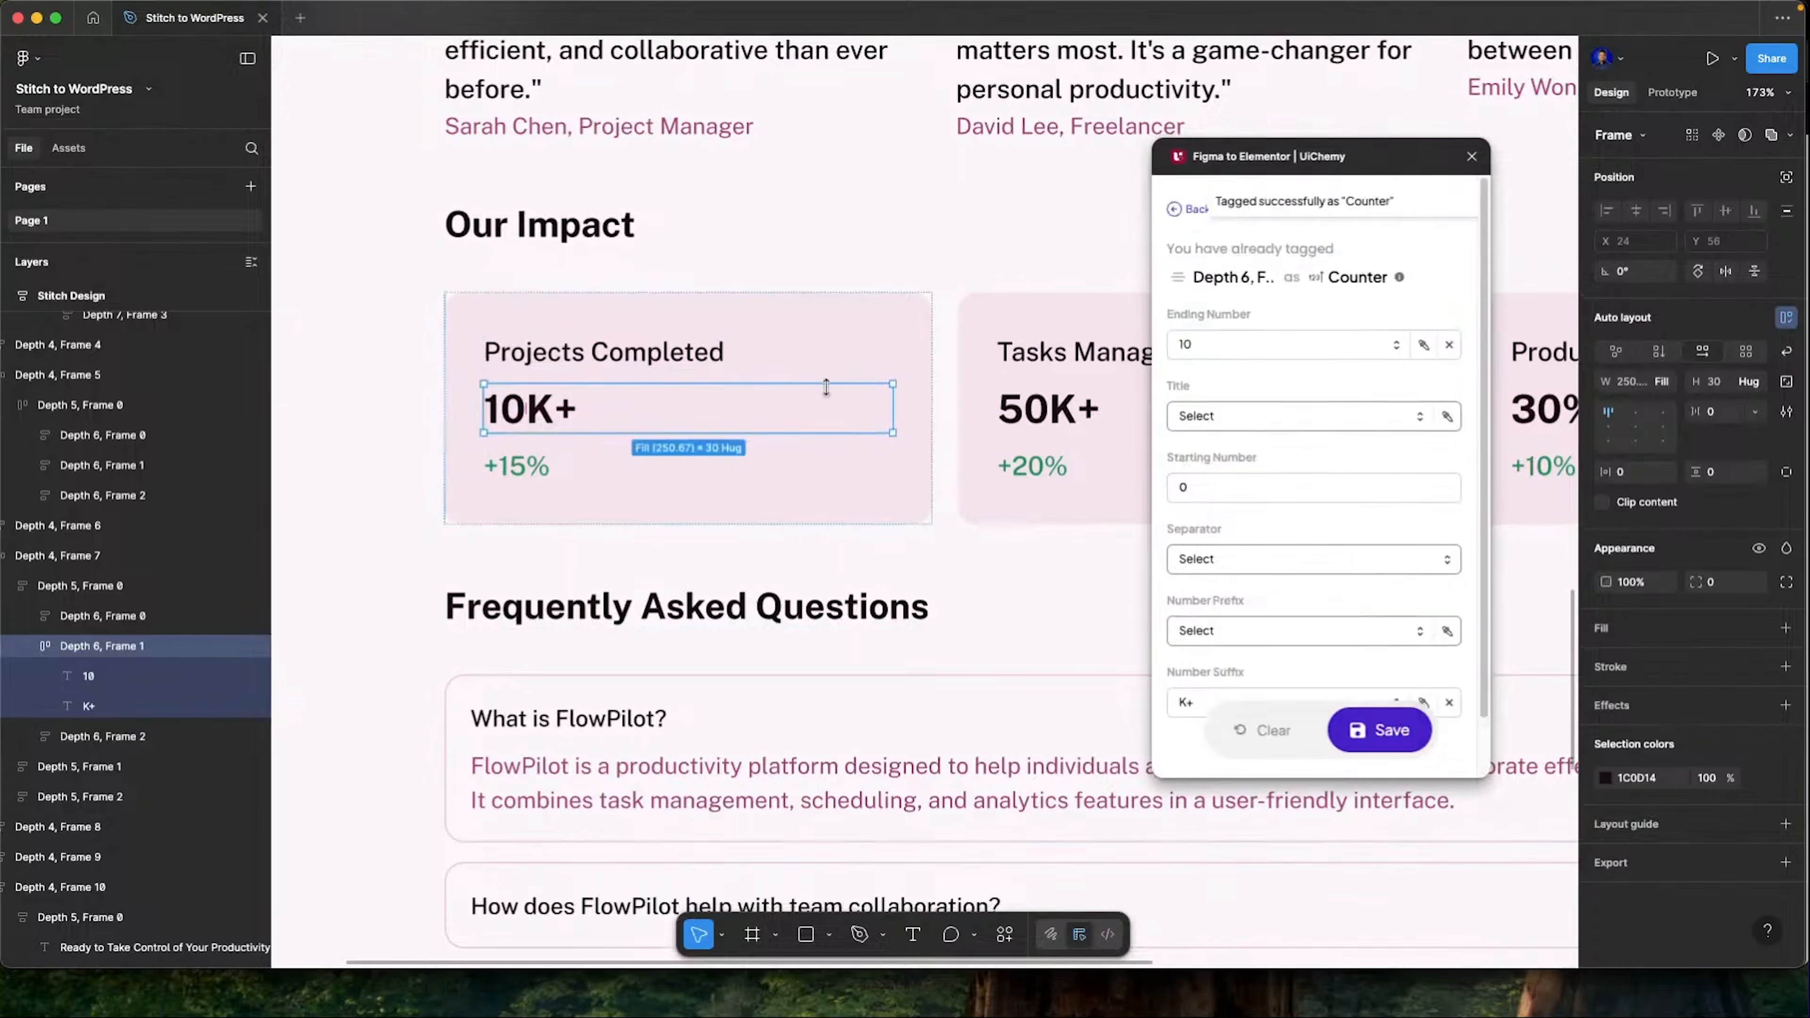
pyautogui.hscroll(5, 832, 400)
pyautogui.doubleClick(652, 415)
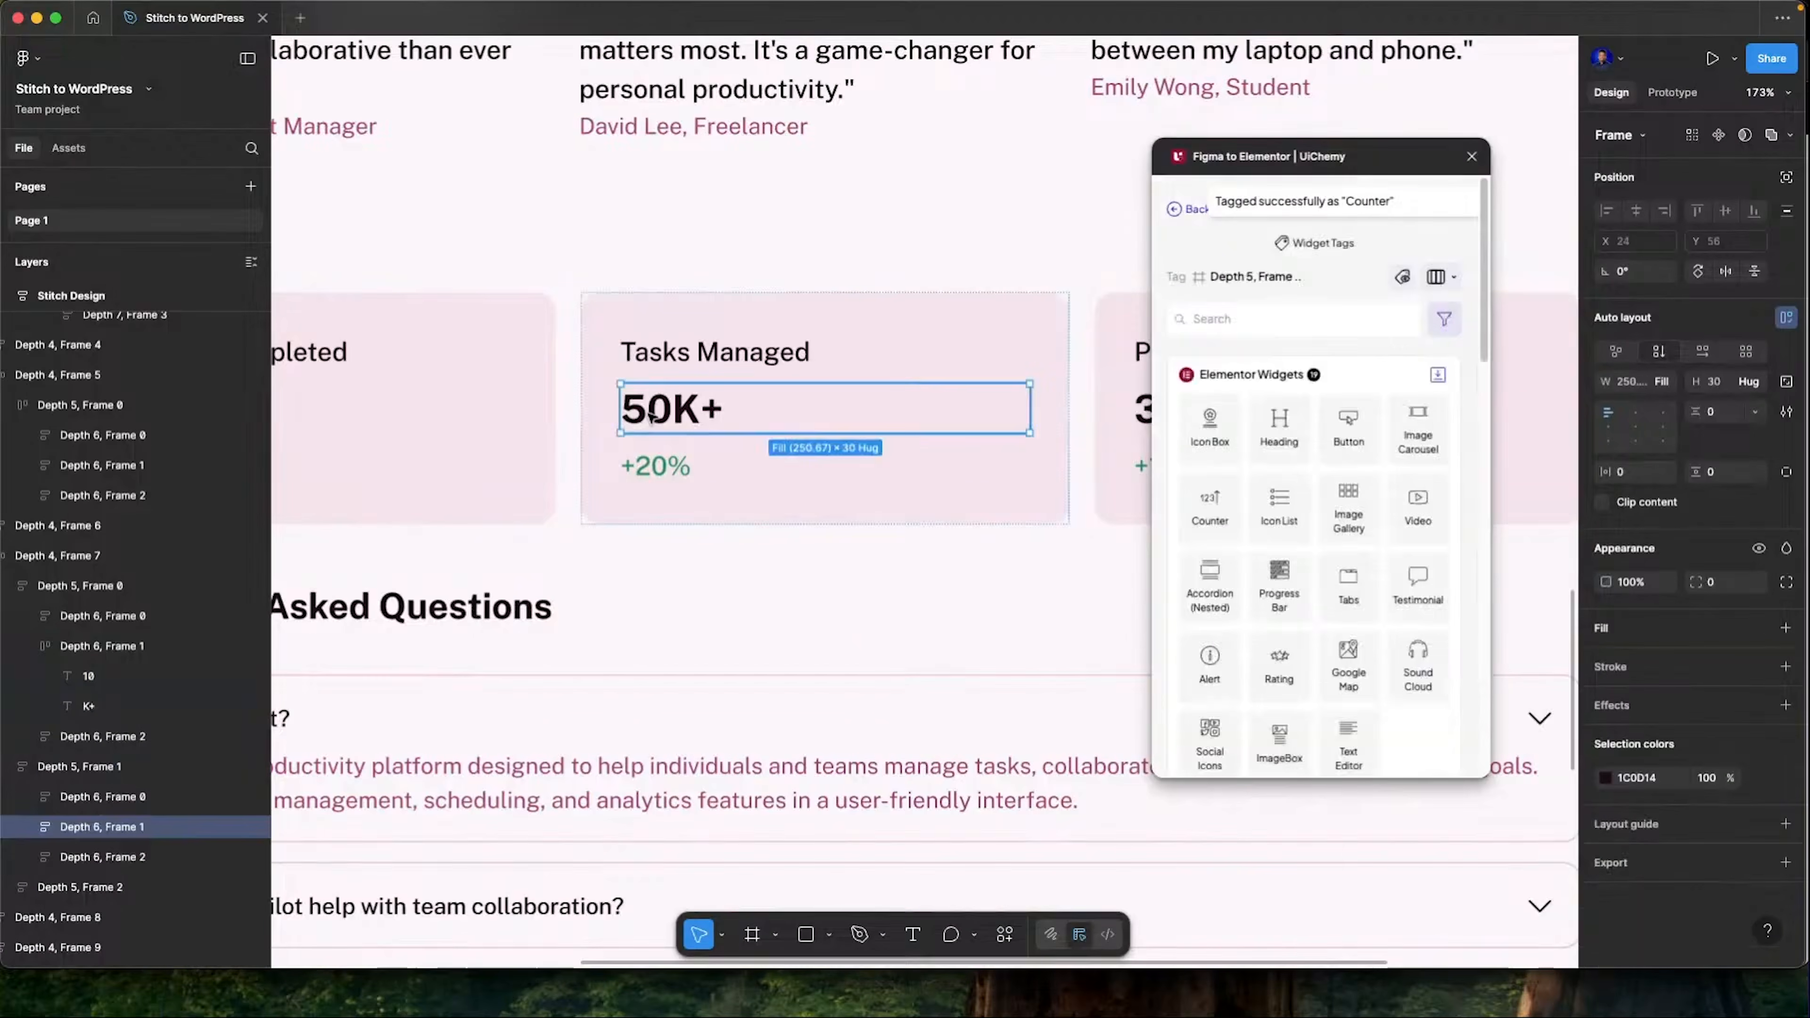
pyautogui.press('super+z')
pyautogui.doubleClick(695, 415)
pyautogui.doubleClick(697, 420)
pyautogui.press('super+d')
# Split the Tasks Managed figure into separate 50 and K+ texts laid out horizontally in their parent frame
pyautogui.doubleClick(684, 411)
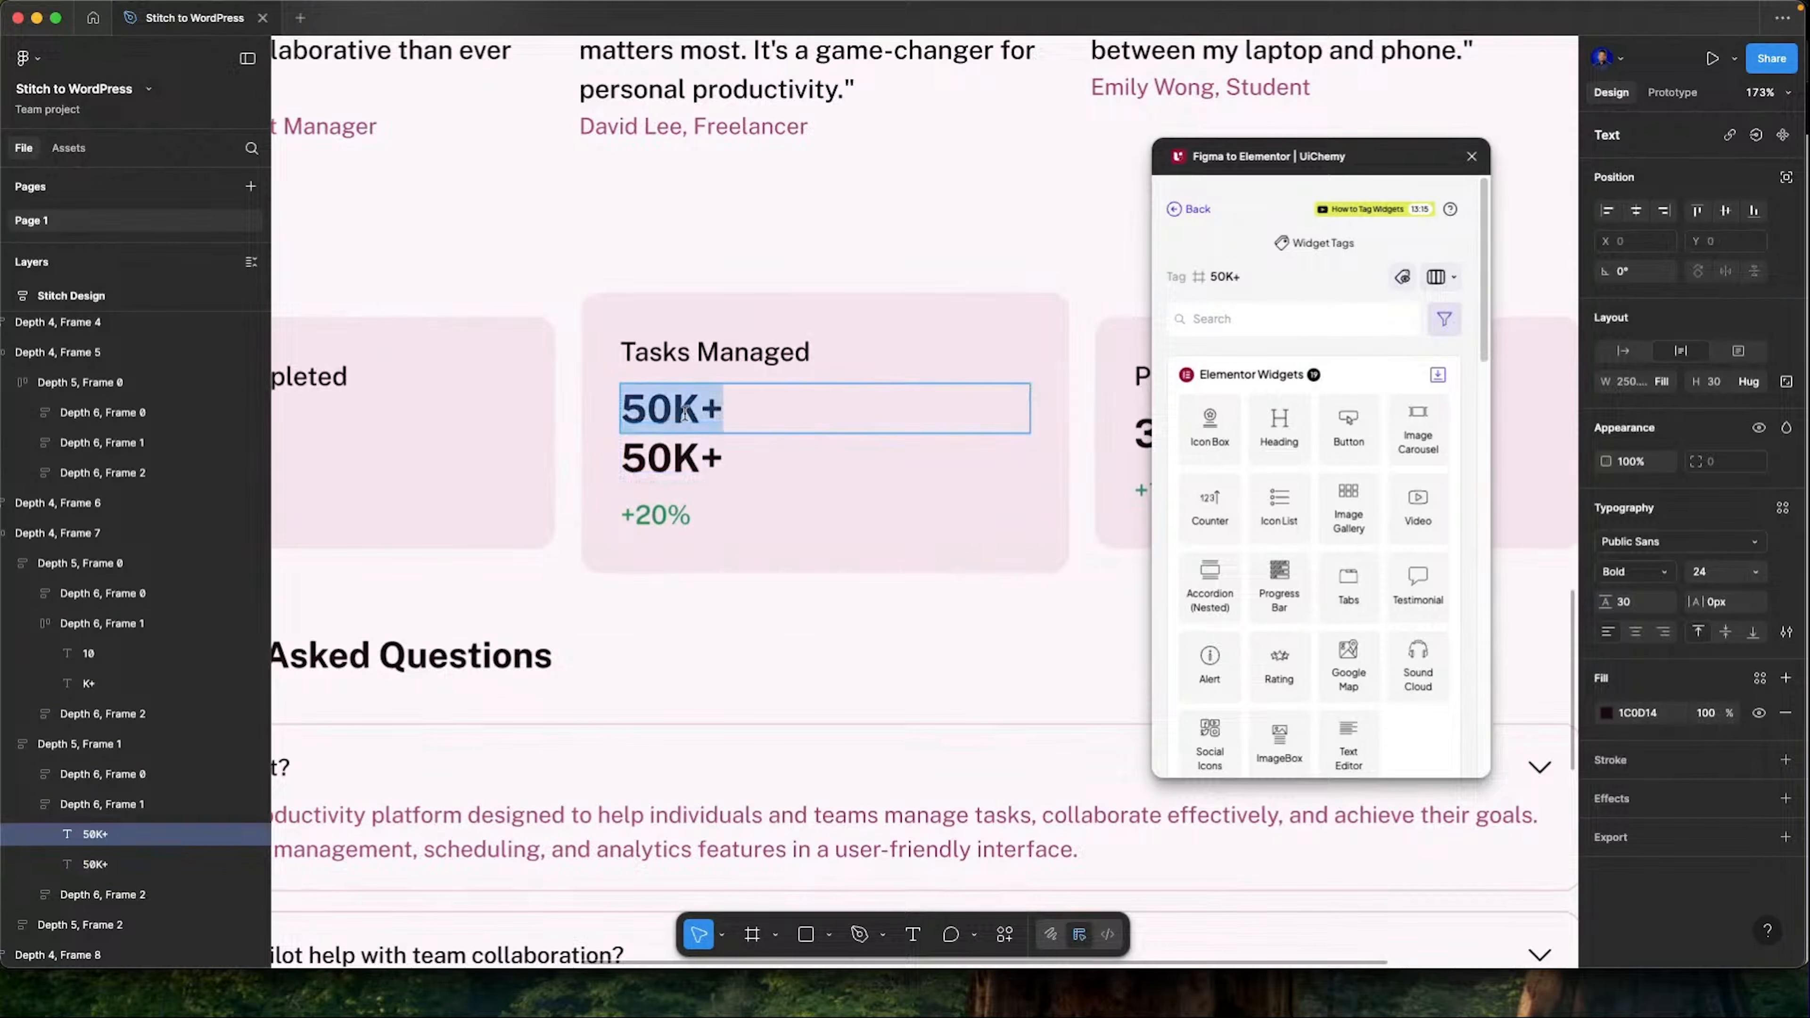
pyautogui.moveTo(675, 412); pyautogui.dragTo(620, 459)
pyautogui.press('BackSpace')
pyautogui.doubleClick(674, 458)
pyautogui.press('BackSpace')
pyautogui.press('super+z')
pyautogui.press('super+z')
pyautogui.press('super+z')
# Tag the Tasks Managed frame holding 50 and K+ as a Counter widget and save the tag
pyautogui.click(1221, 526)
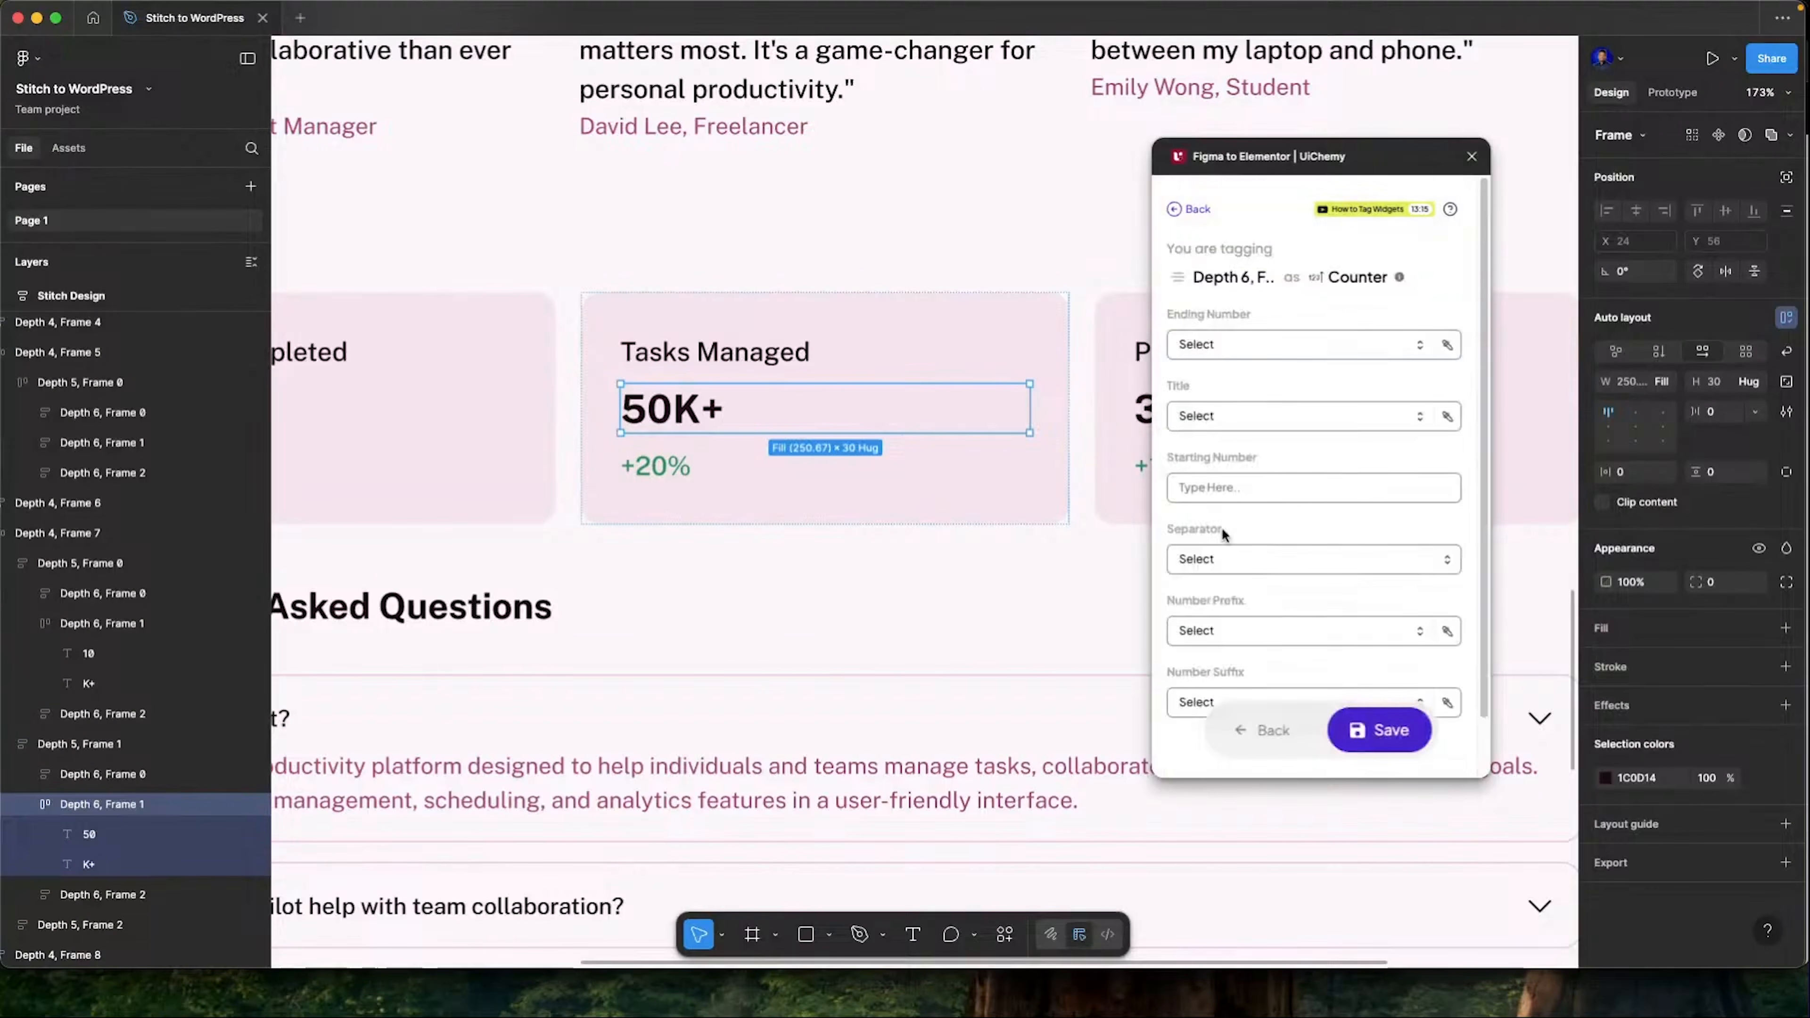
pyautogui.scroll(-2, 1224, 641)
pyautogui.click(1224, 634)
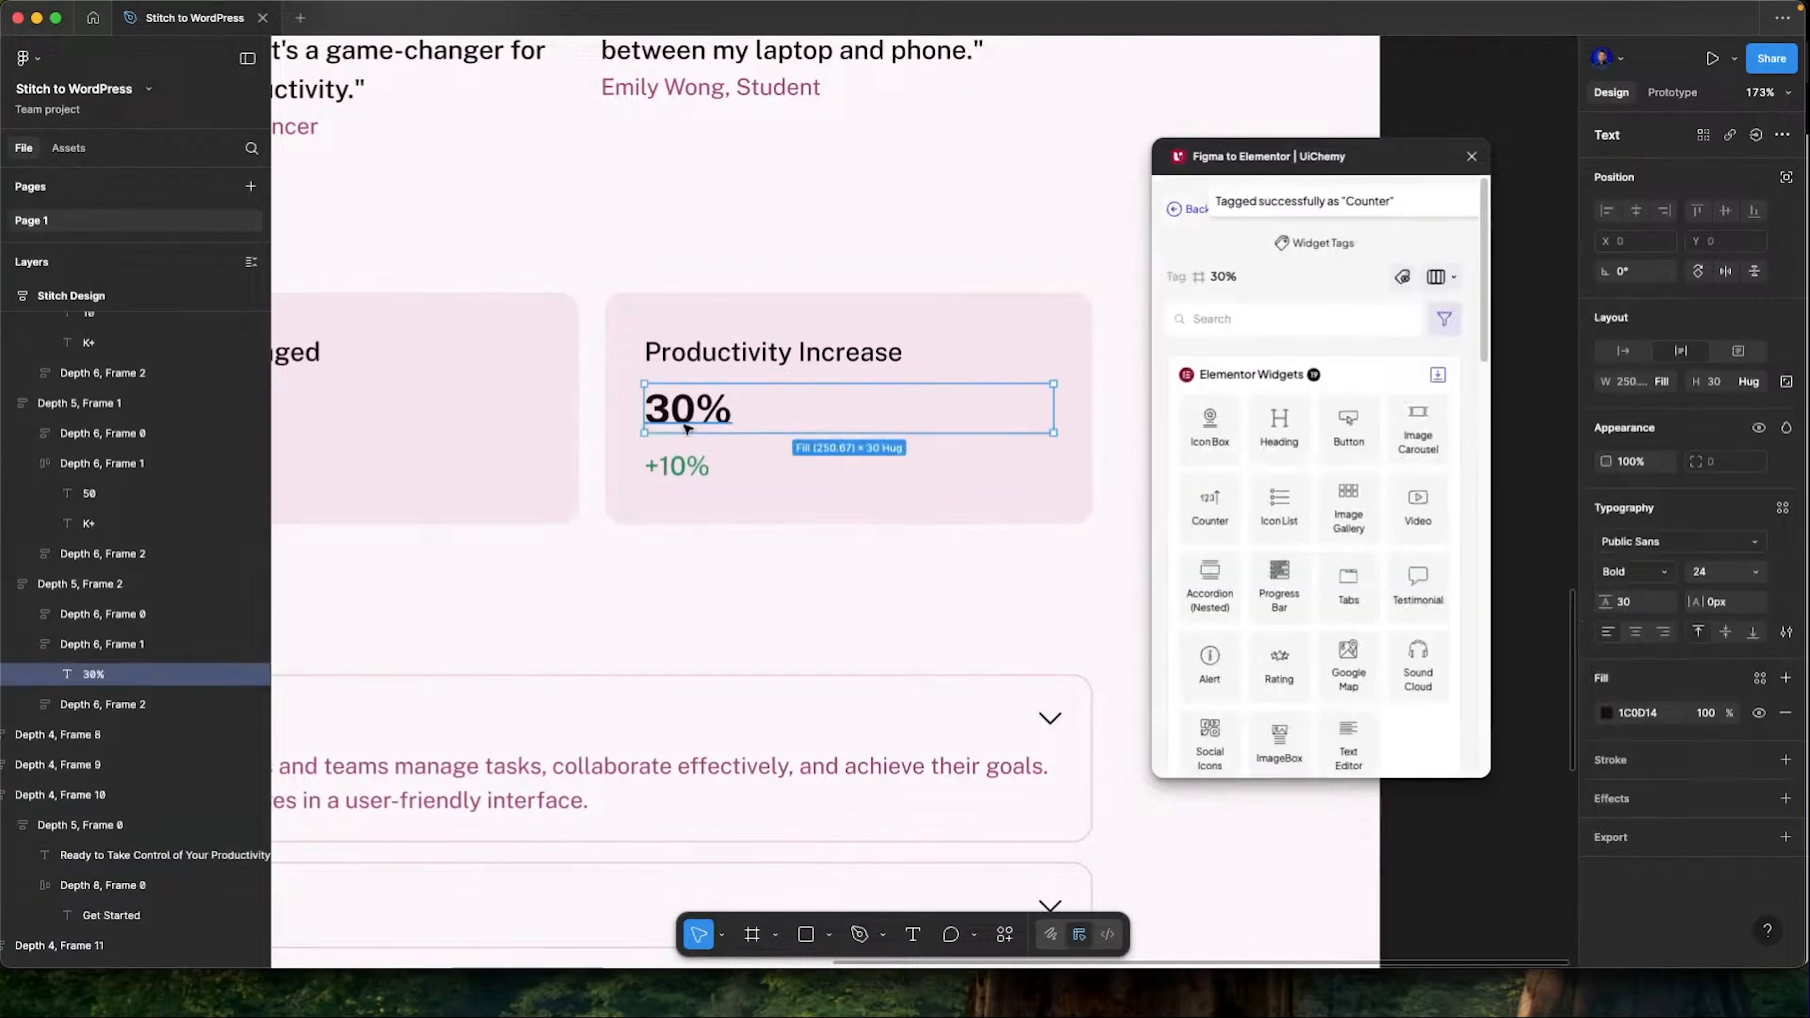
# Duplicate the 30% text in the Productivity Increase card and set its parent frame's auto layout to horizontal
pyautogui.press('super+d')
pyautogui.hotkey('shift', 'Return')
pyautogui.click(1702, 349)
pyautogui.doubleClick(706, 411)
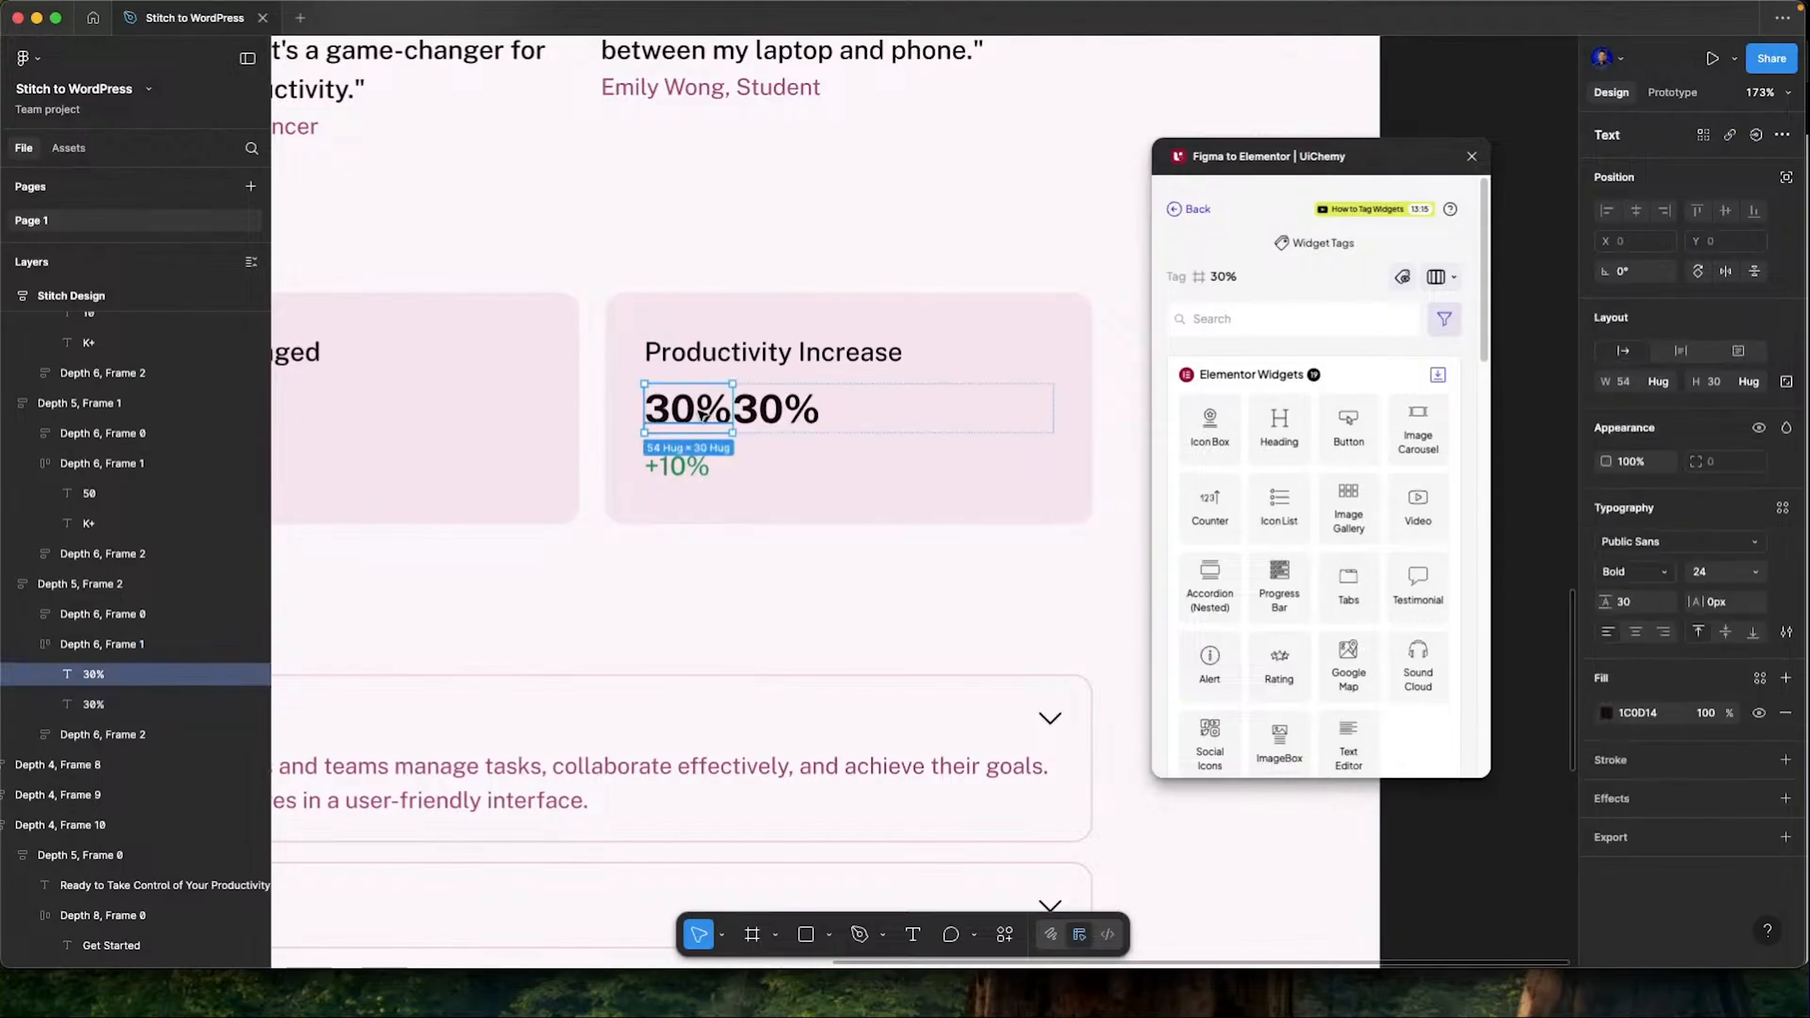
# Trim the first 30% text copy to 30 and the second to %
pyautogui.doubleClick(715, 411)
pyautogui.press('BackSpace')
pyautogui.doubleClick(722, 412)
pyautogui.press('BackSpace')
# Tag the frame holding 30 and % as a Counter widget with 30 as ending number and % as suffix, and save it
pyautogui.click(145, 645)
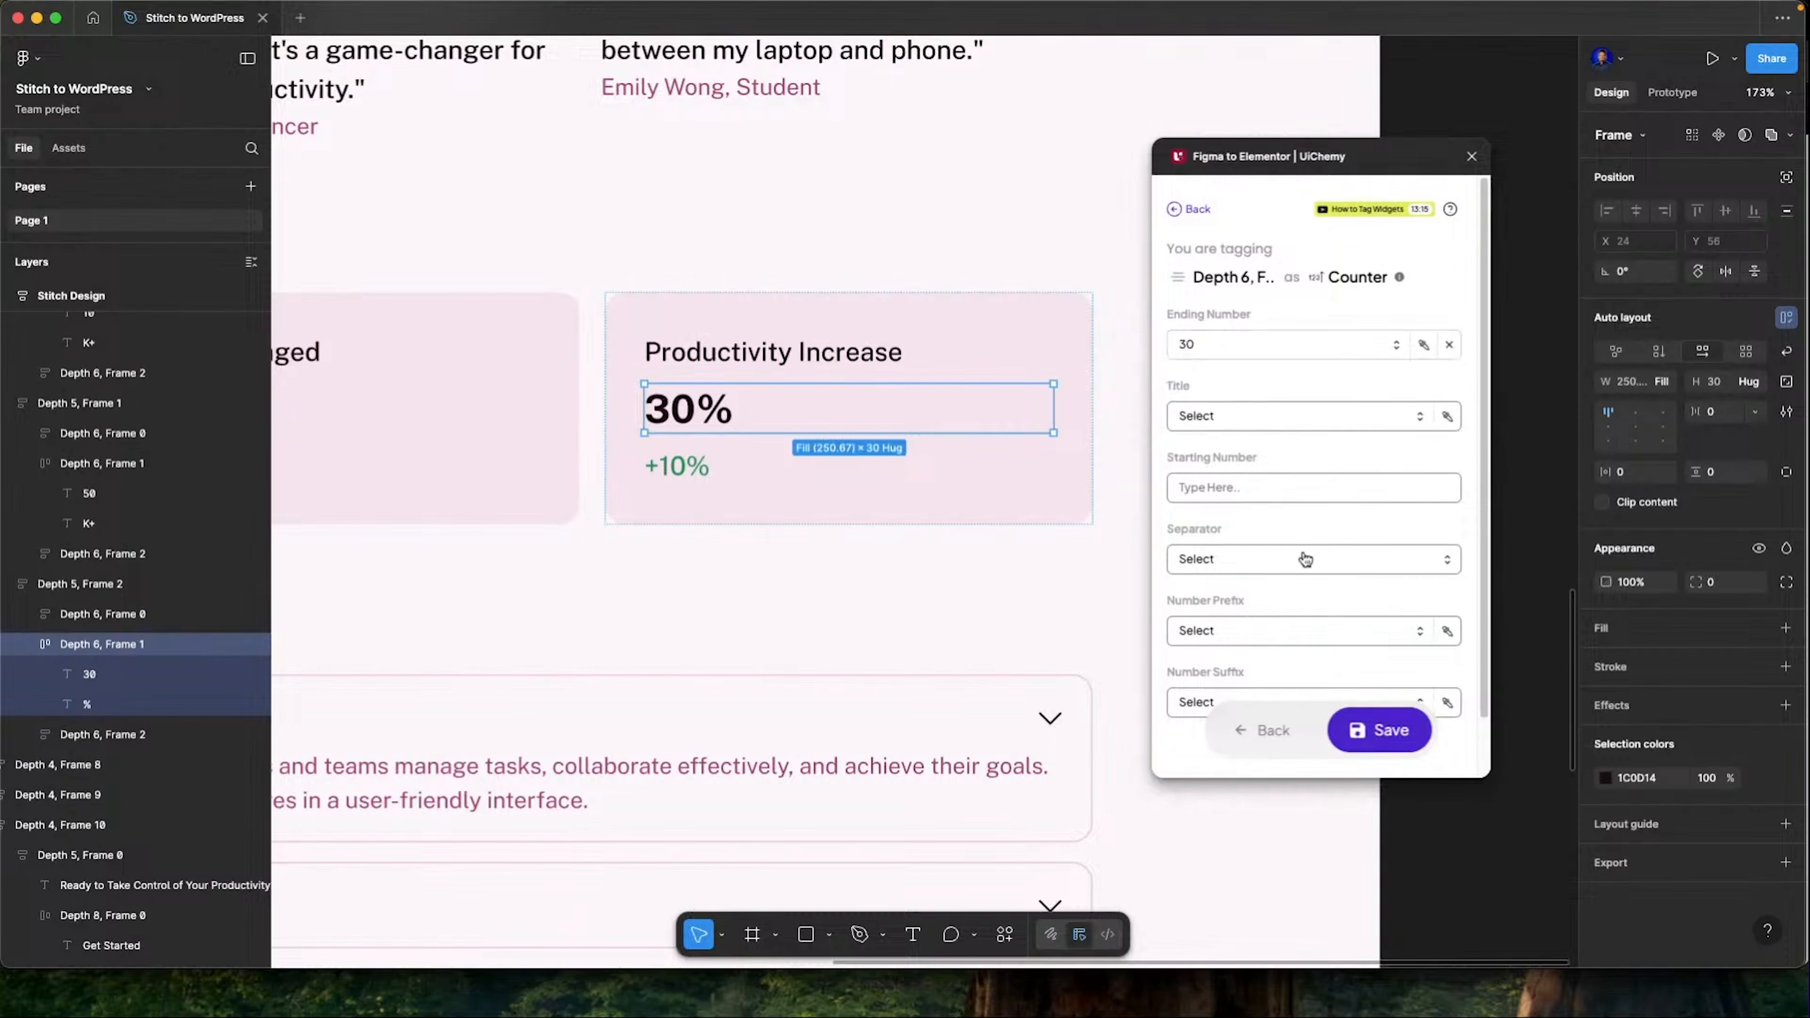
pyautogui.scroll(-5, 898, 538)
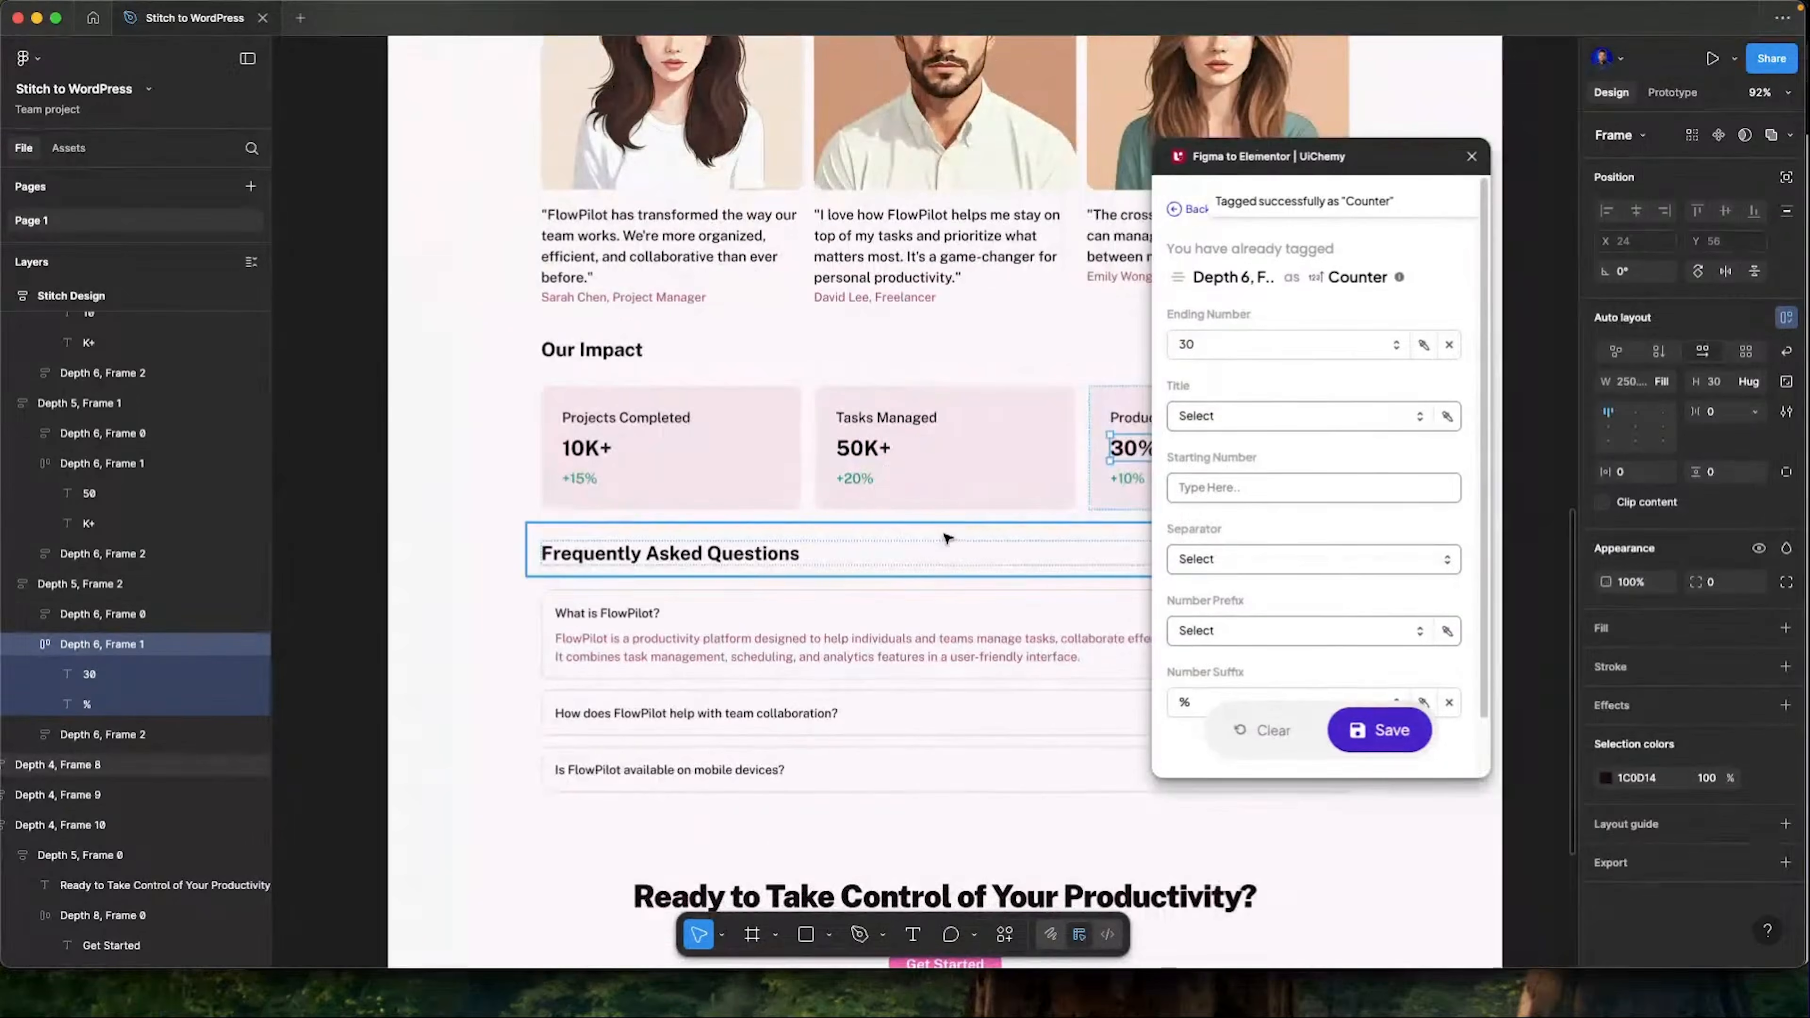
# Select the frame containing the Frequently Asked Questions items and expand its nested layers
pyautogui.scroll(-3, 947, 538)
pyautogui.hscroll(2, 891, 514)
pyautogui.click(837, 495)
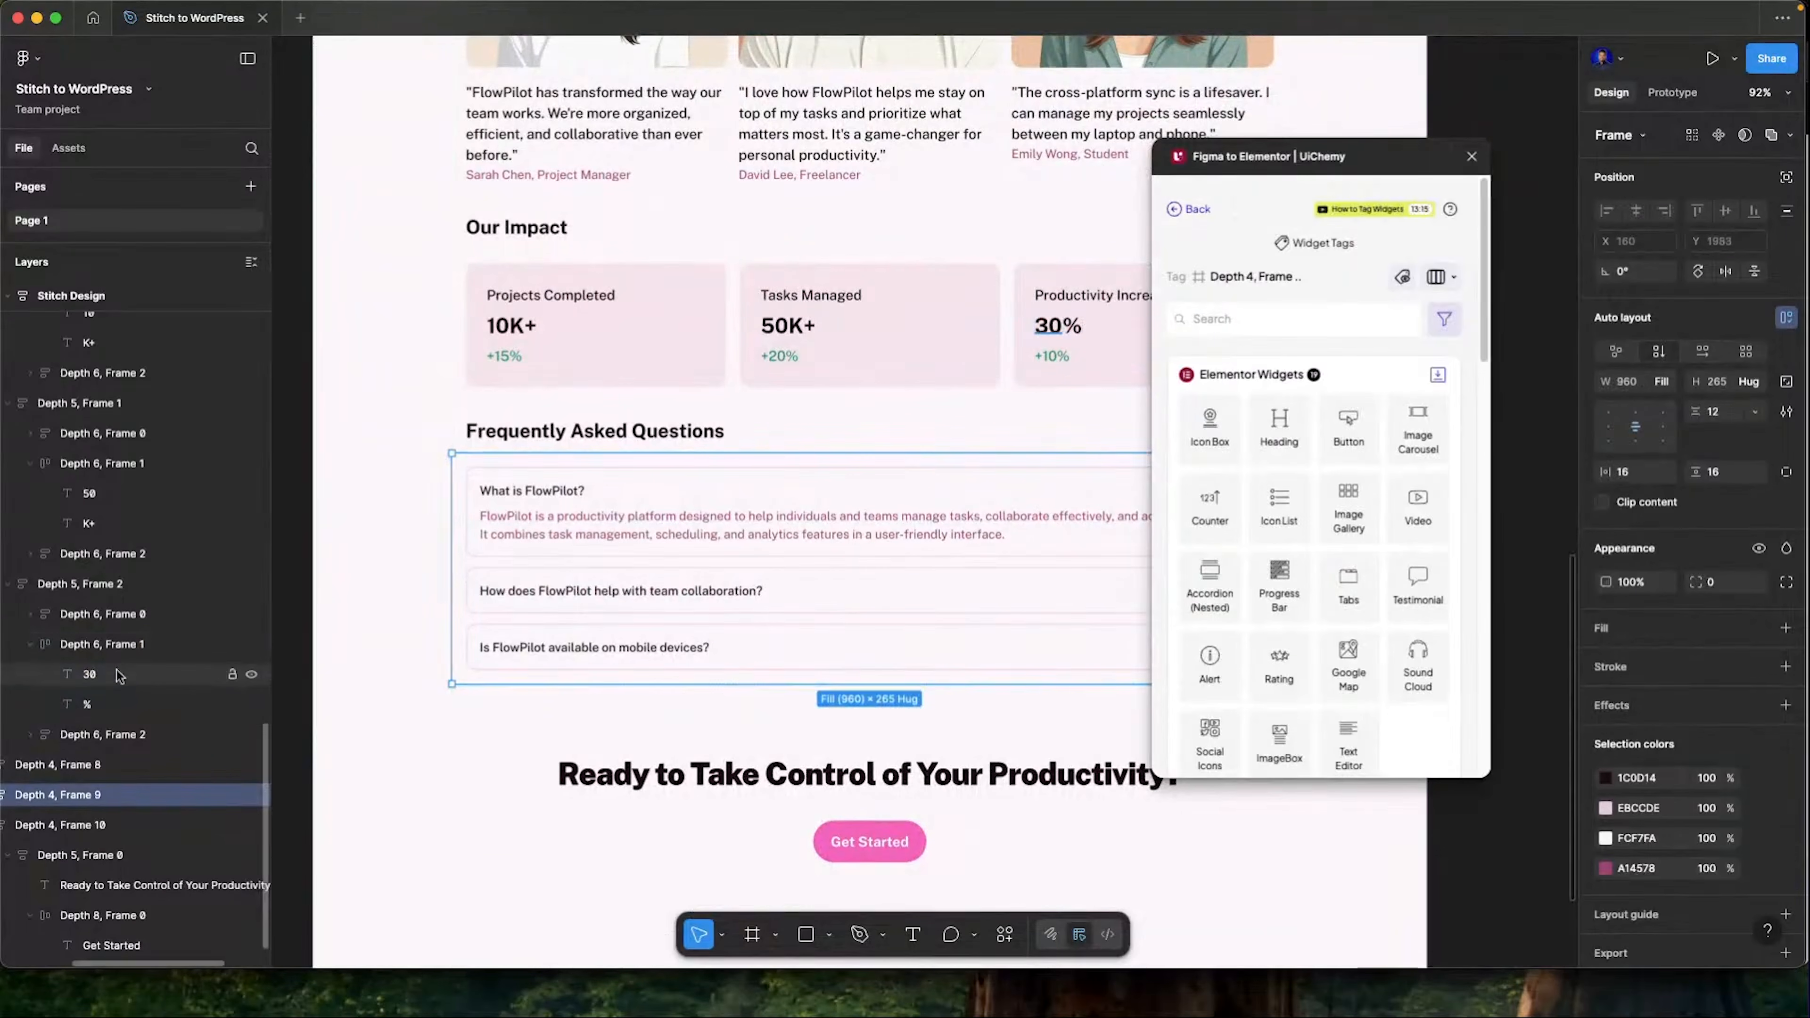
pyautogui.scroll(-1, 114, 673)
pyautogui.hscroll(-3, 114, 673)
pyautogui.click(59, 765)
pyautogui.scroll(-2, 64, 768)
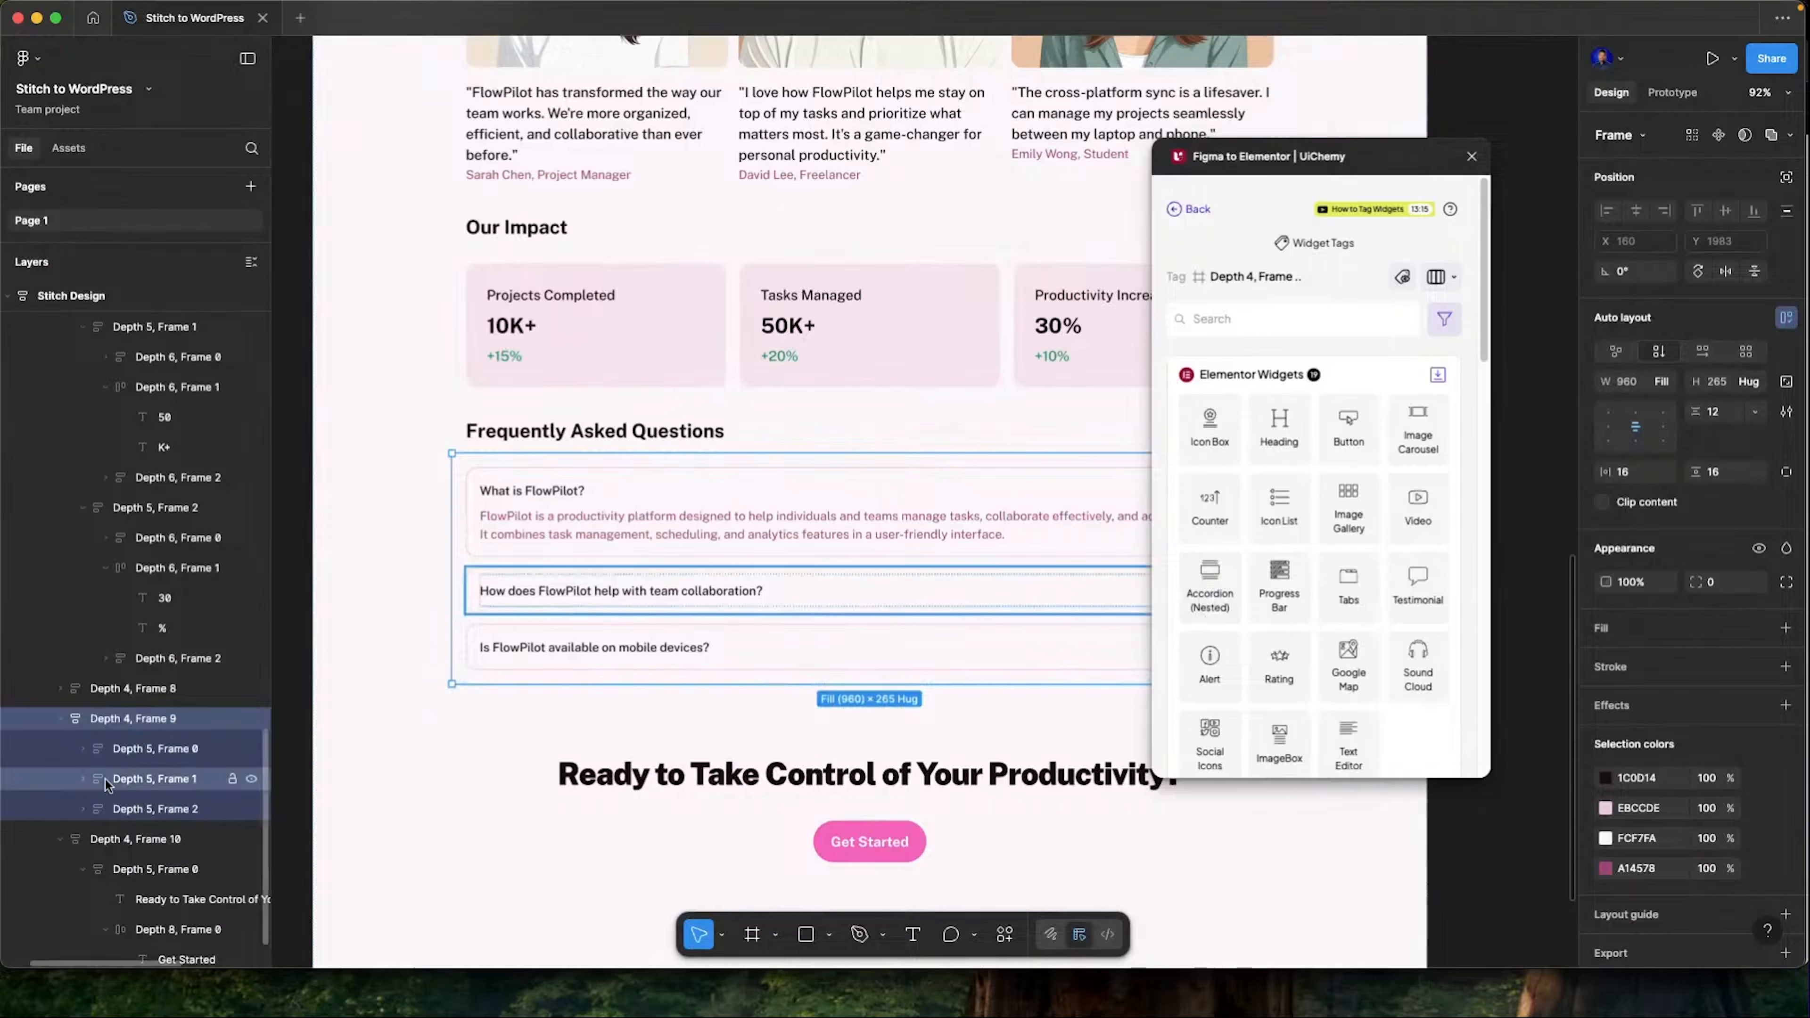
# Batch rename the three question frames to Accordion 01, Accordion 02 and Accordion 03 using ascending numbering
pyautogui.click(93, 753)
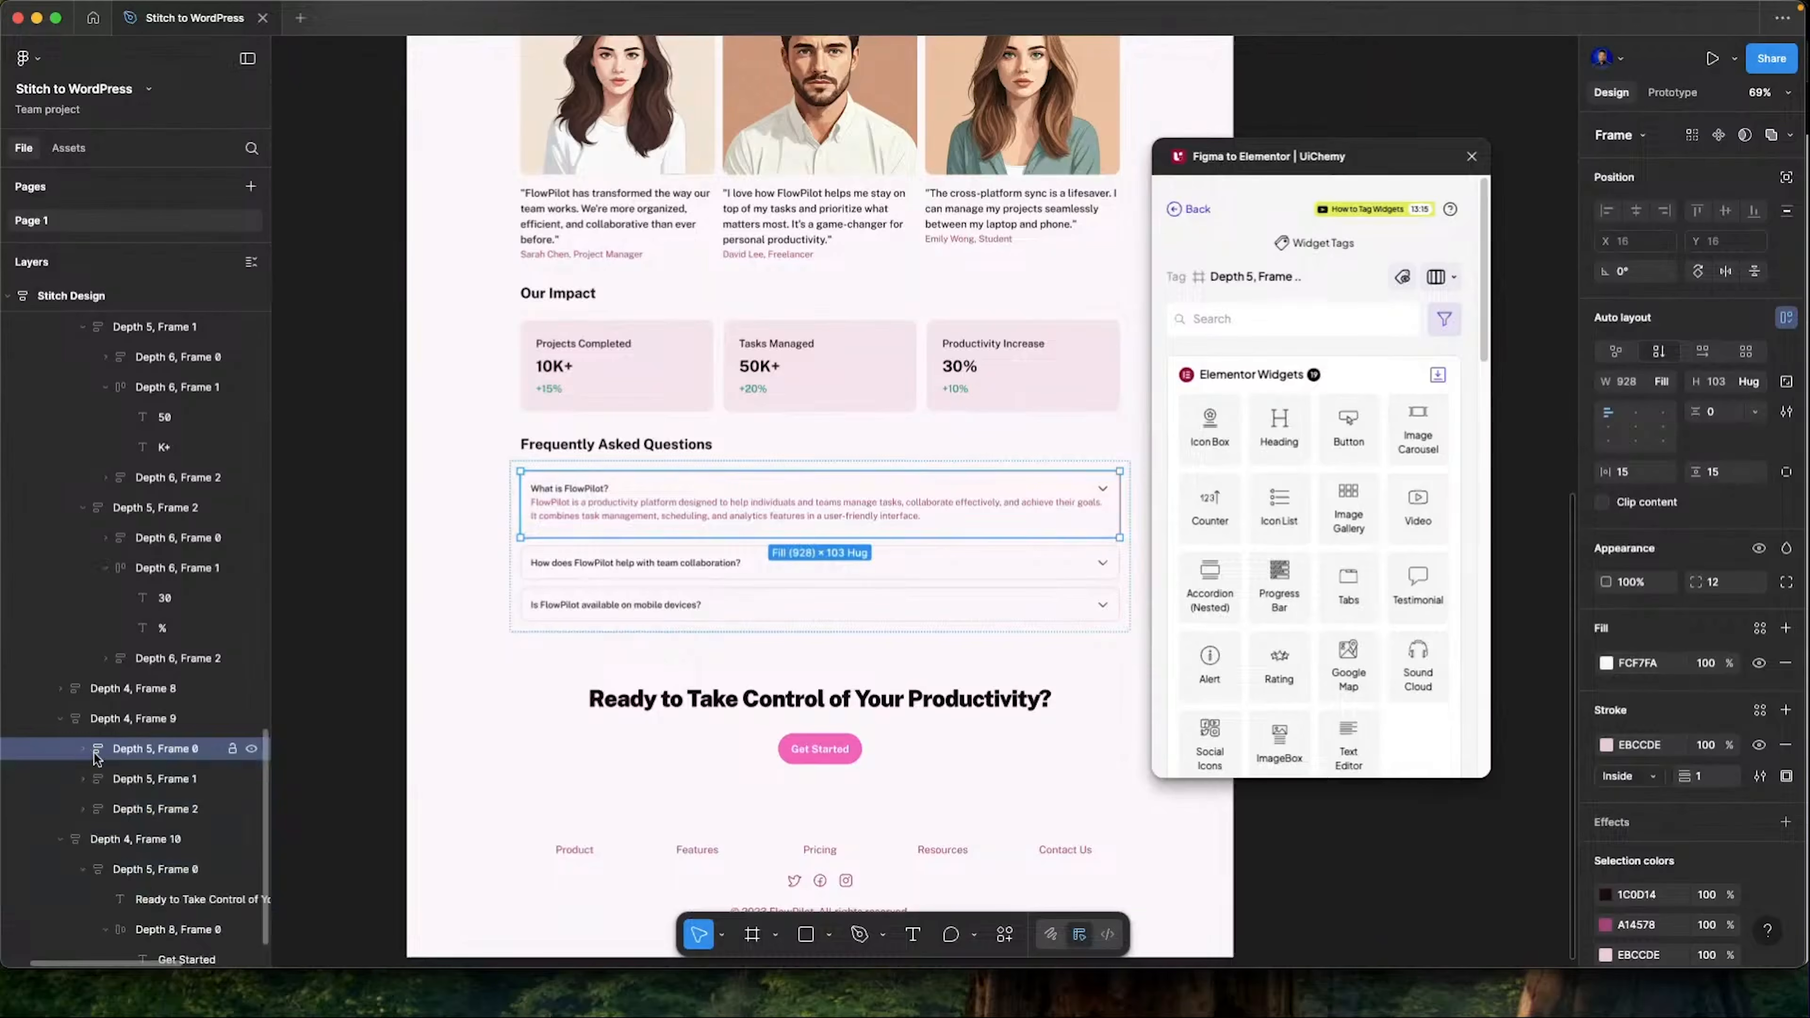
pyautogui.scroll(-1, 160, 785)
pyautogui.keyDown('shift'); pyautogui.click(168, 785); pyautogui.keyUp('shift')
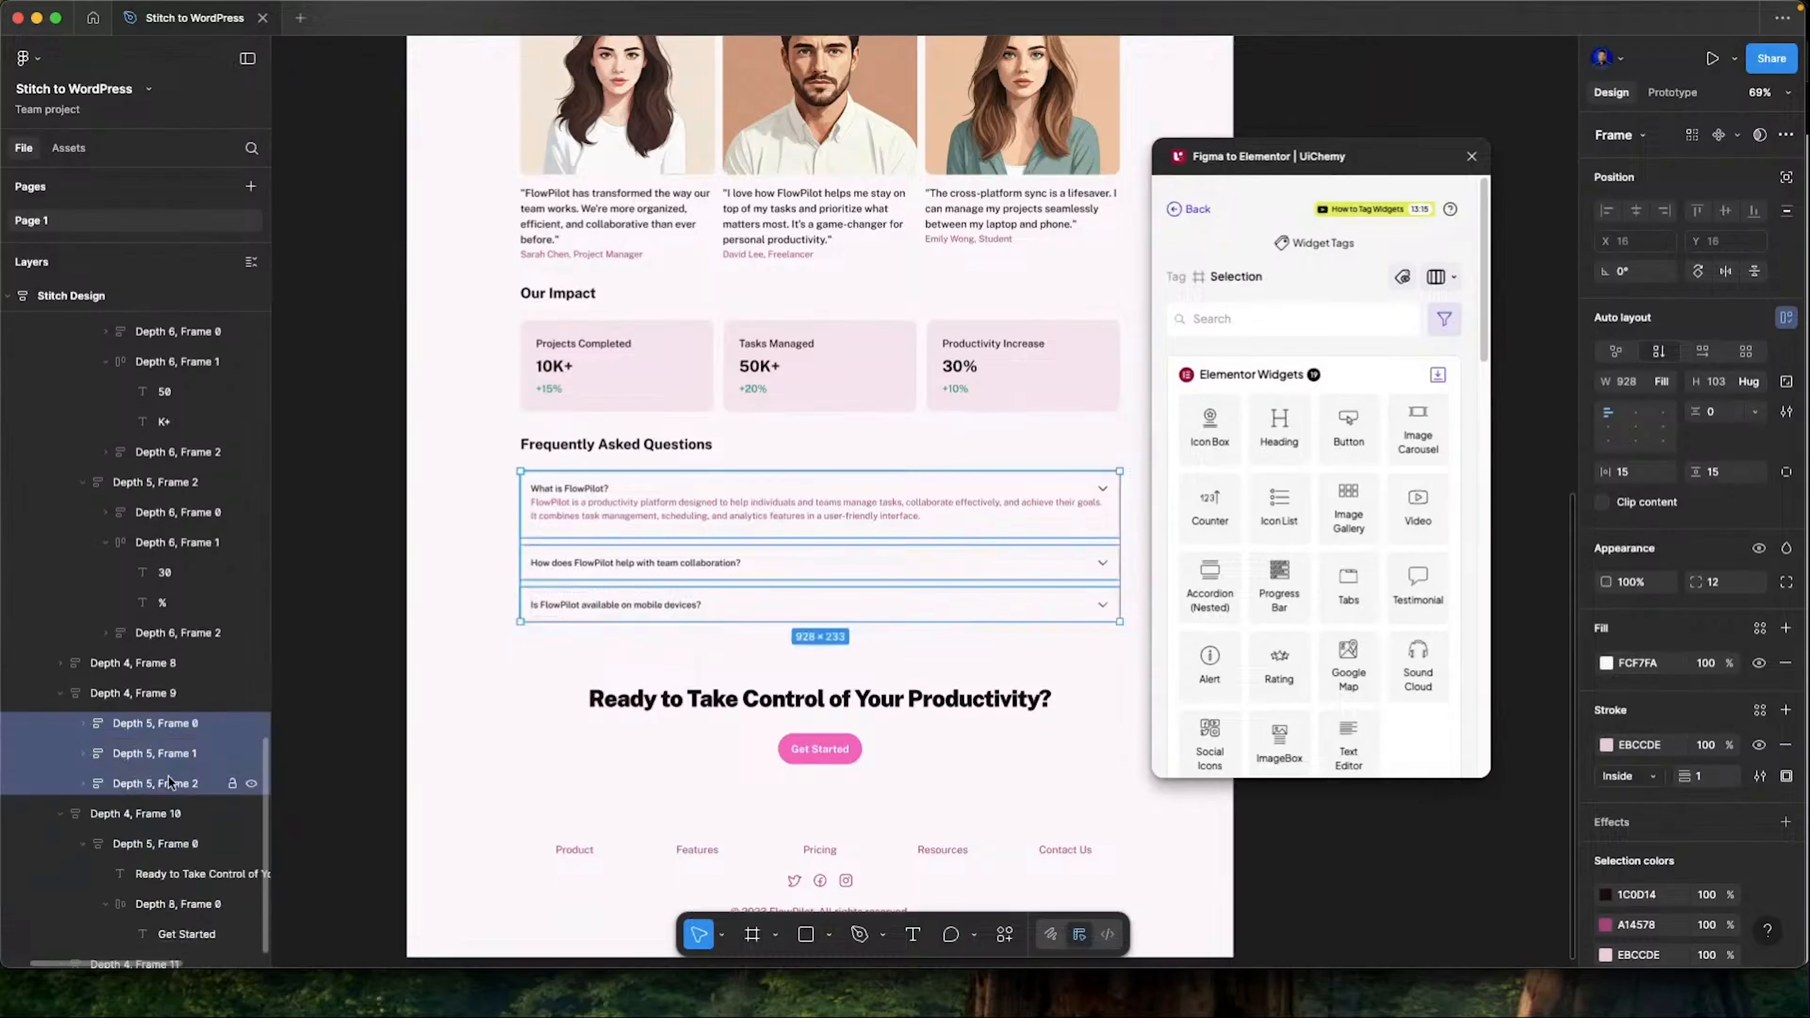
pyautogui.press('super+r')
pyautogui.write('Accordion')
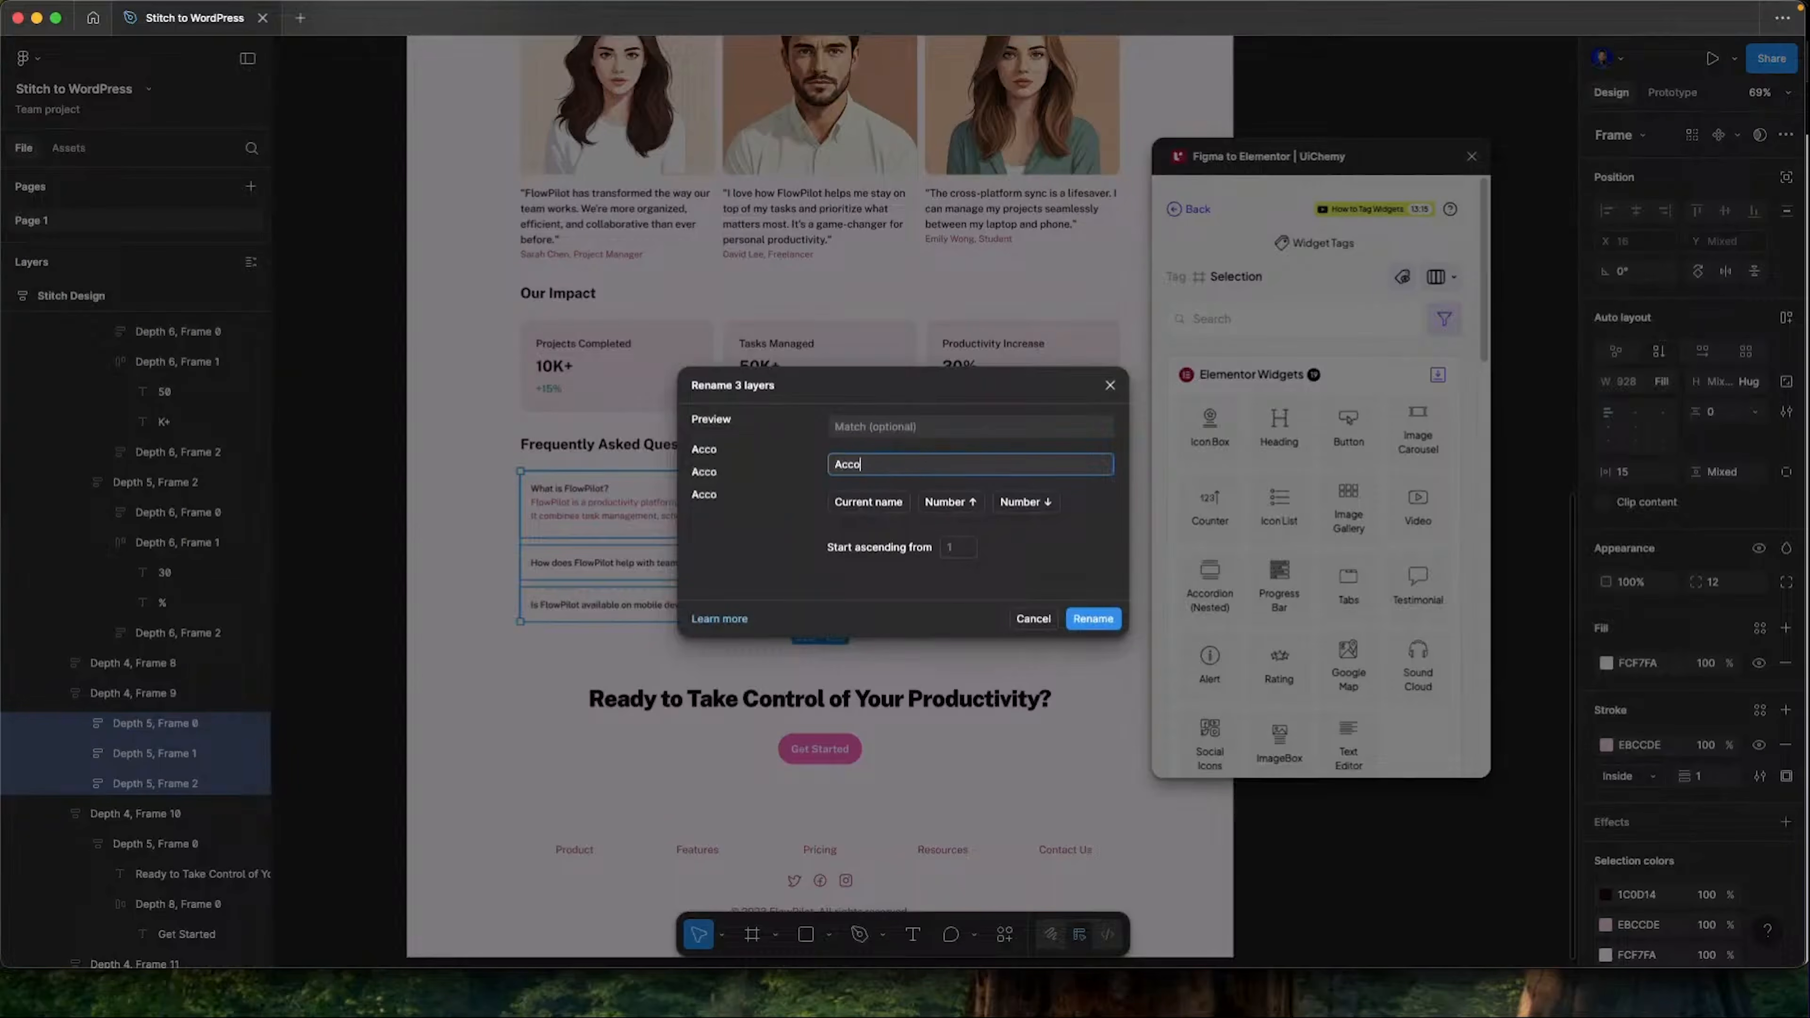
pyautogui.click(951, 502)
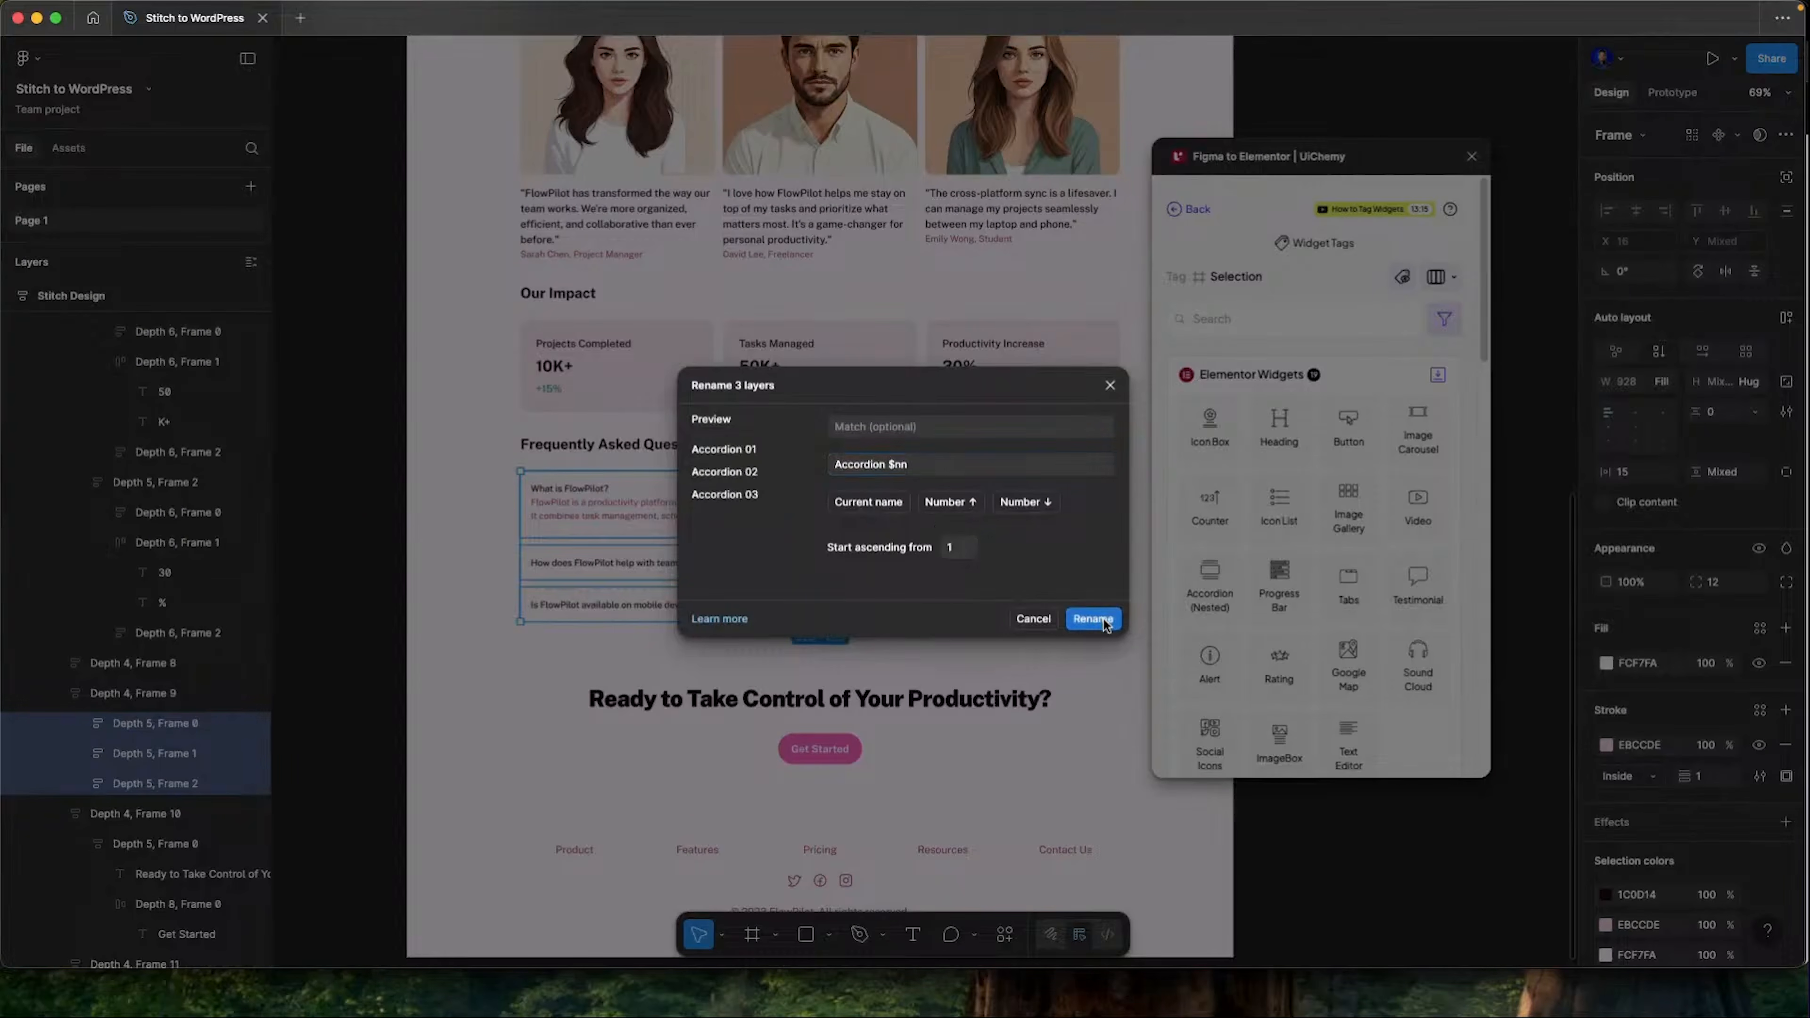
pyautogui.click(1093, 618)
# Start tagging the questions' parent frame as an Accordion (Nested) widget with Accordion 01 as the first title frame
pyautogui.scroll(-1, 96, 707)
pyautogui.click(114, 674)
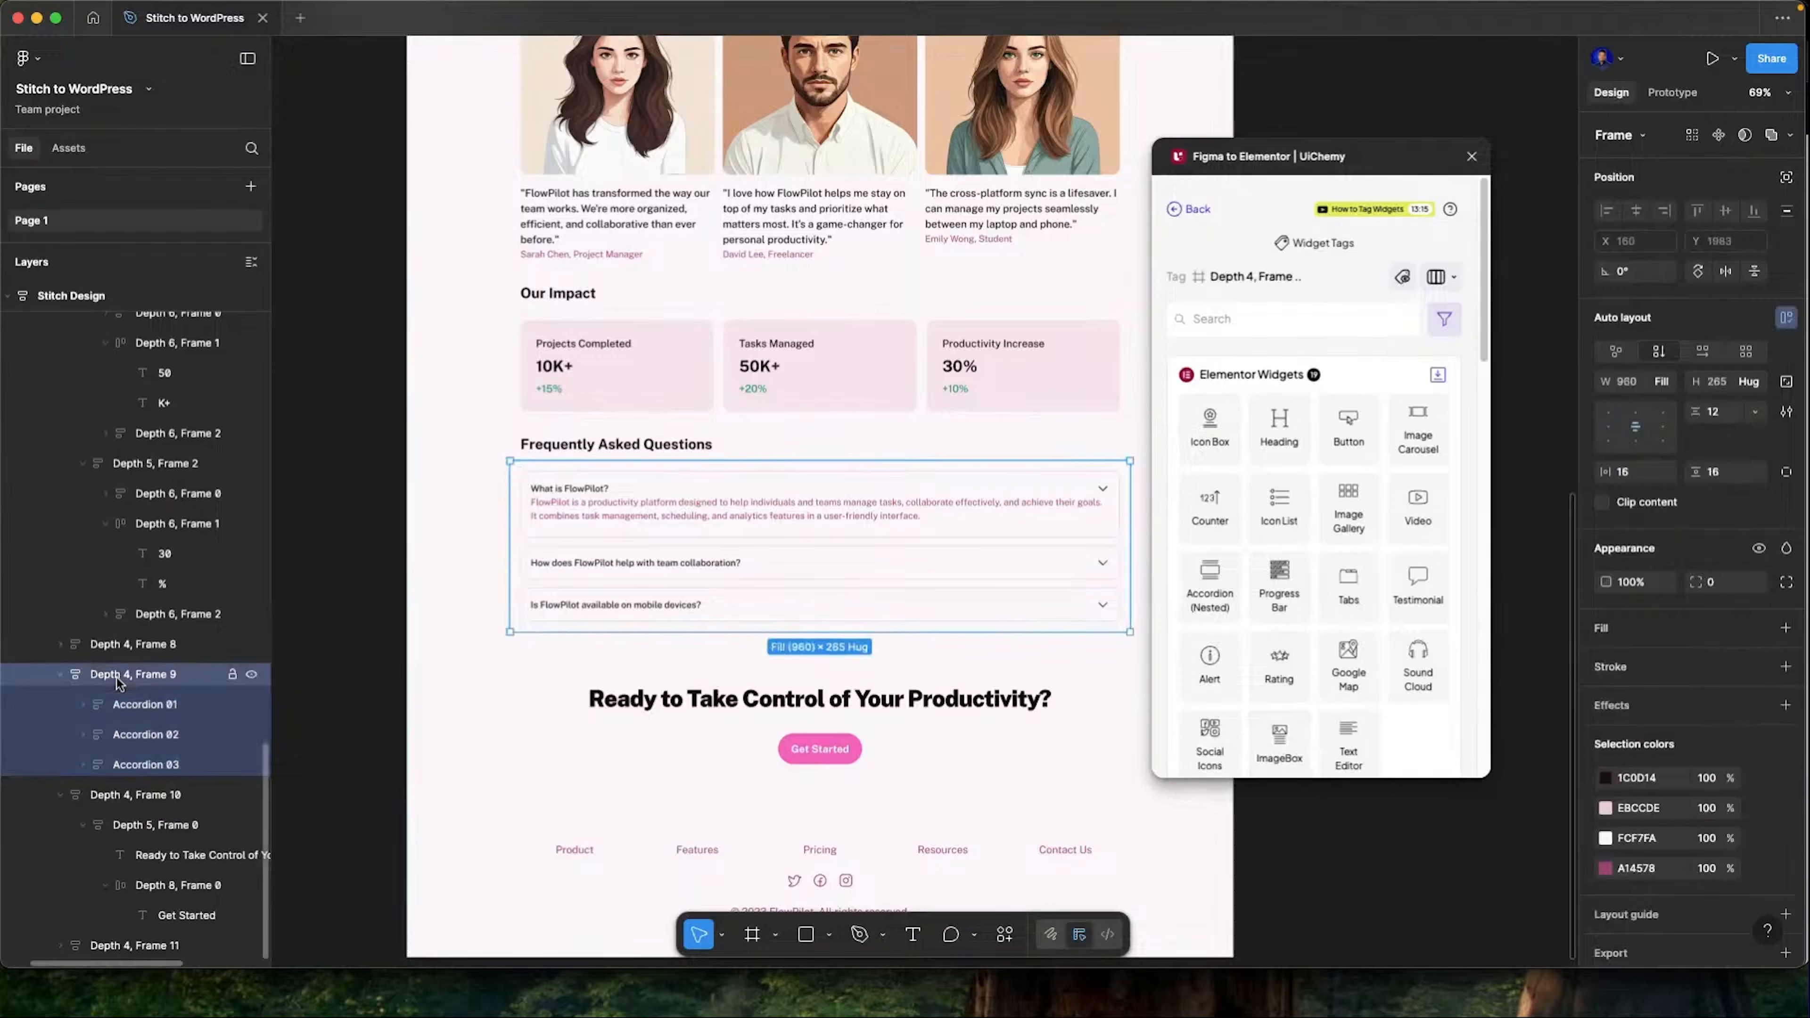
pyautogui.click(1209, 585)
pyautogui.click(1233, 358)
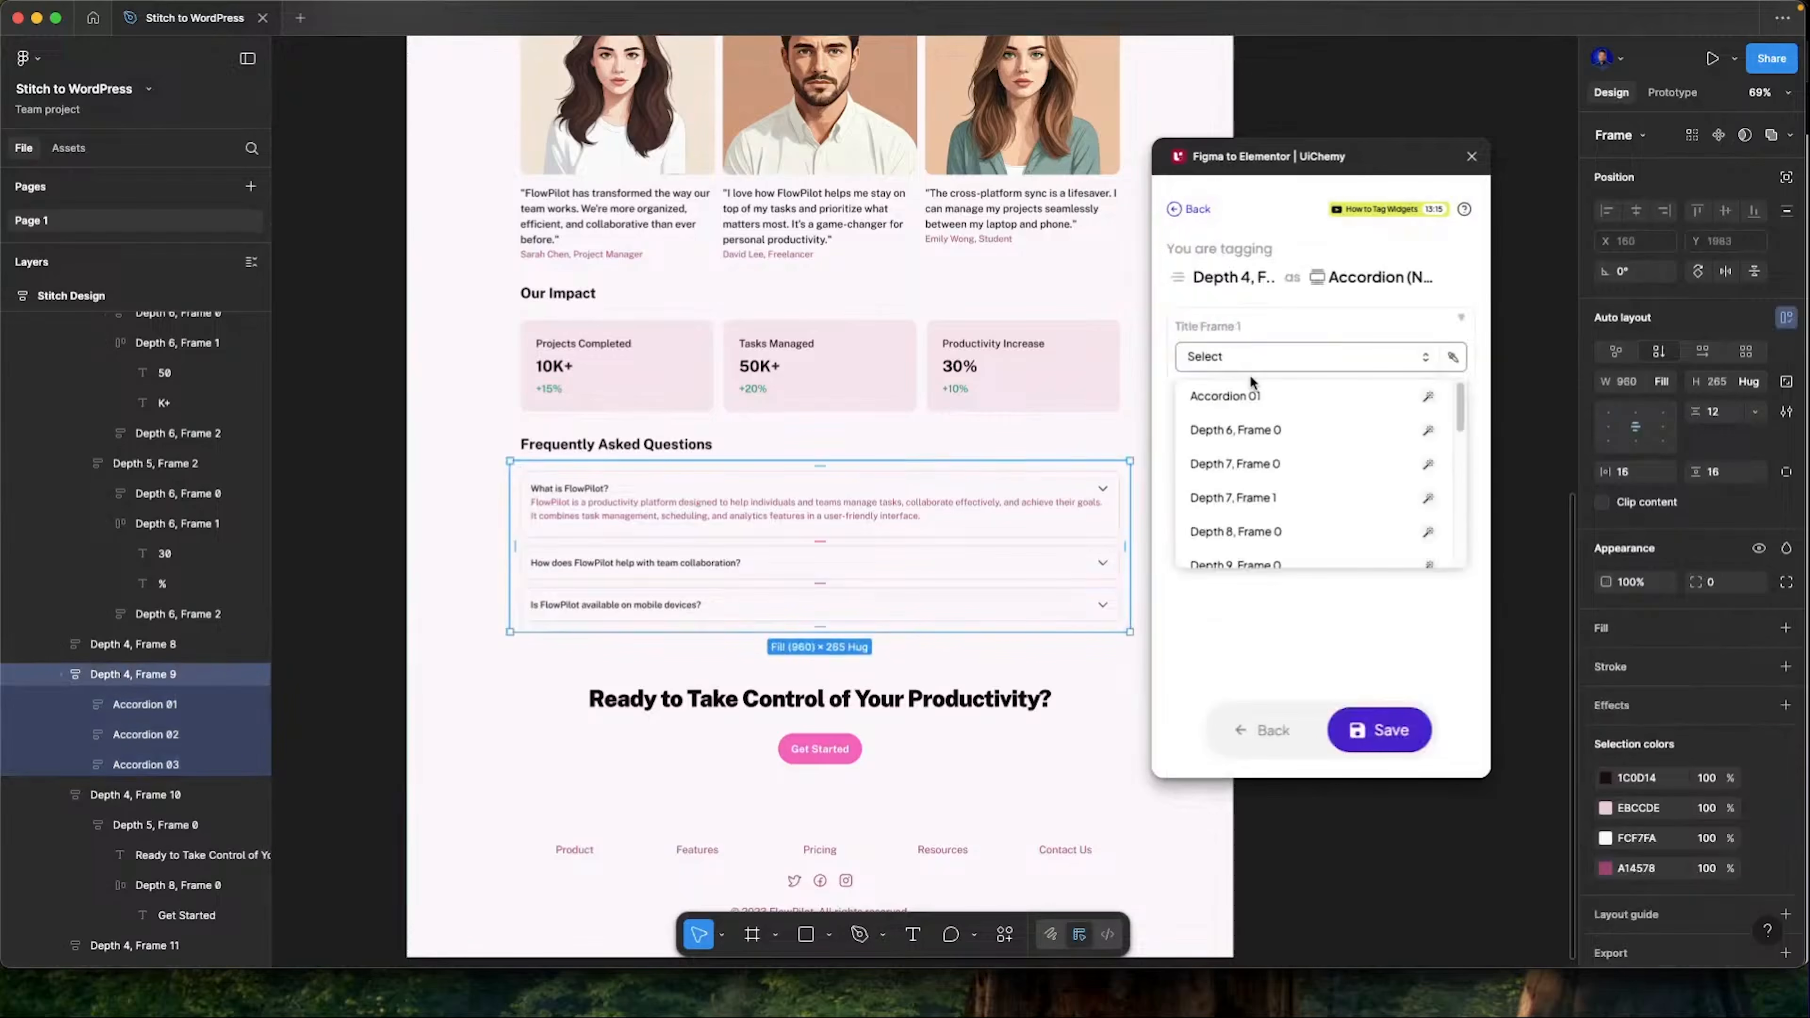
pyautogui.click(1296, 397)
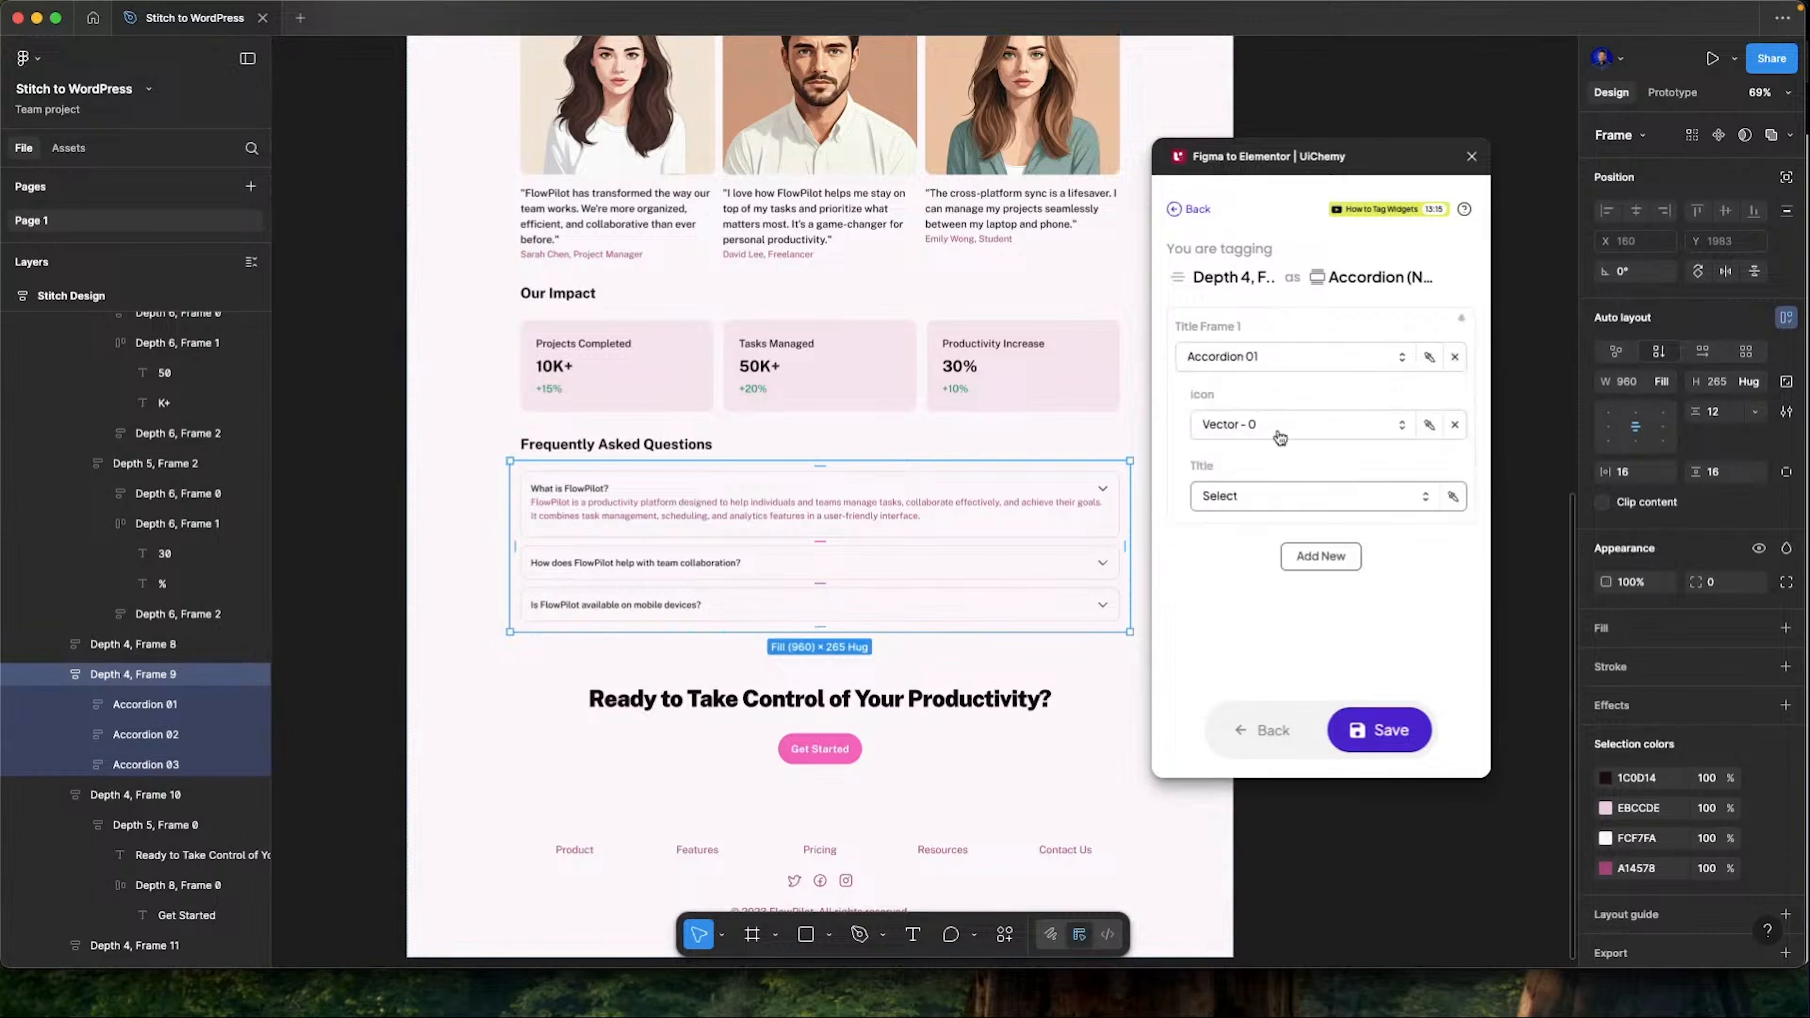
# Use the "What is FlowPilot?" text as the title of the first accordion item
pyautogui.hscroll(2, 1019, 470)
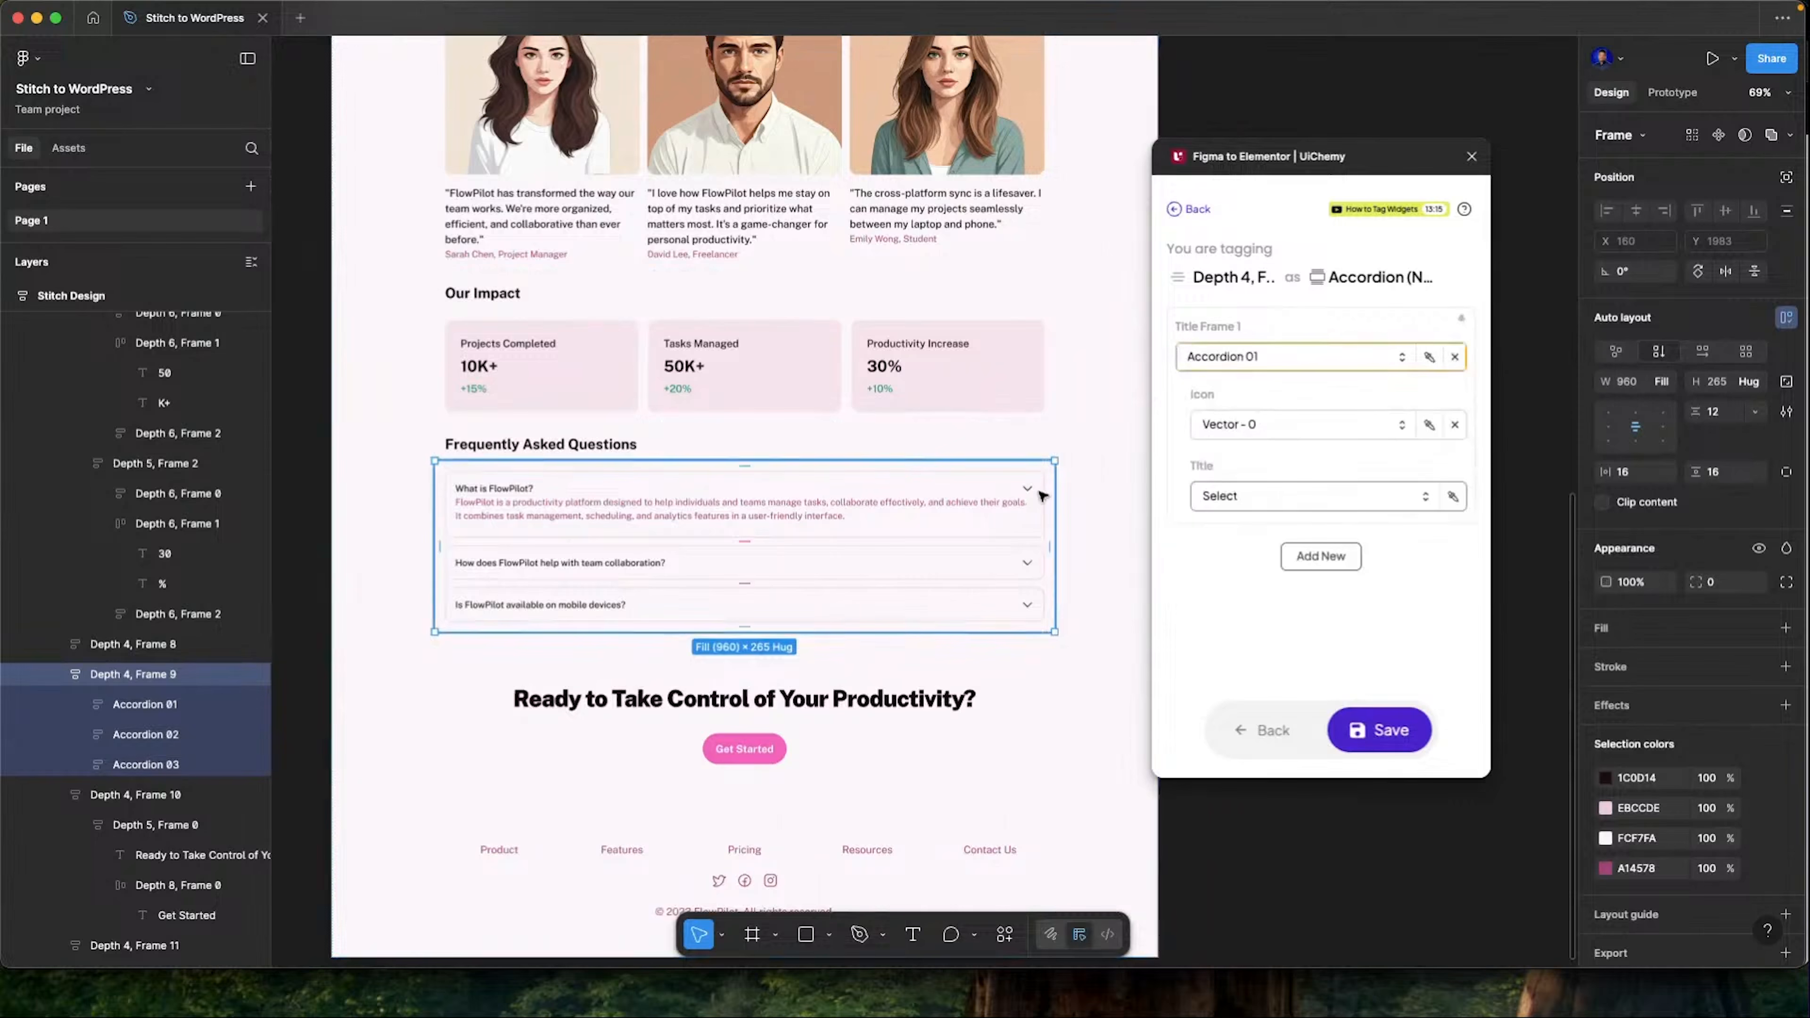
pyautogui.click(1301, 496)
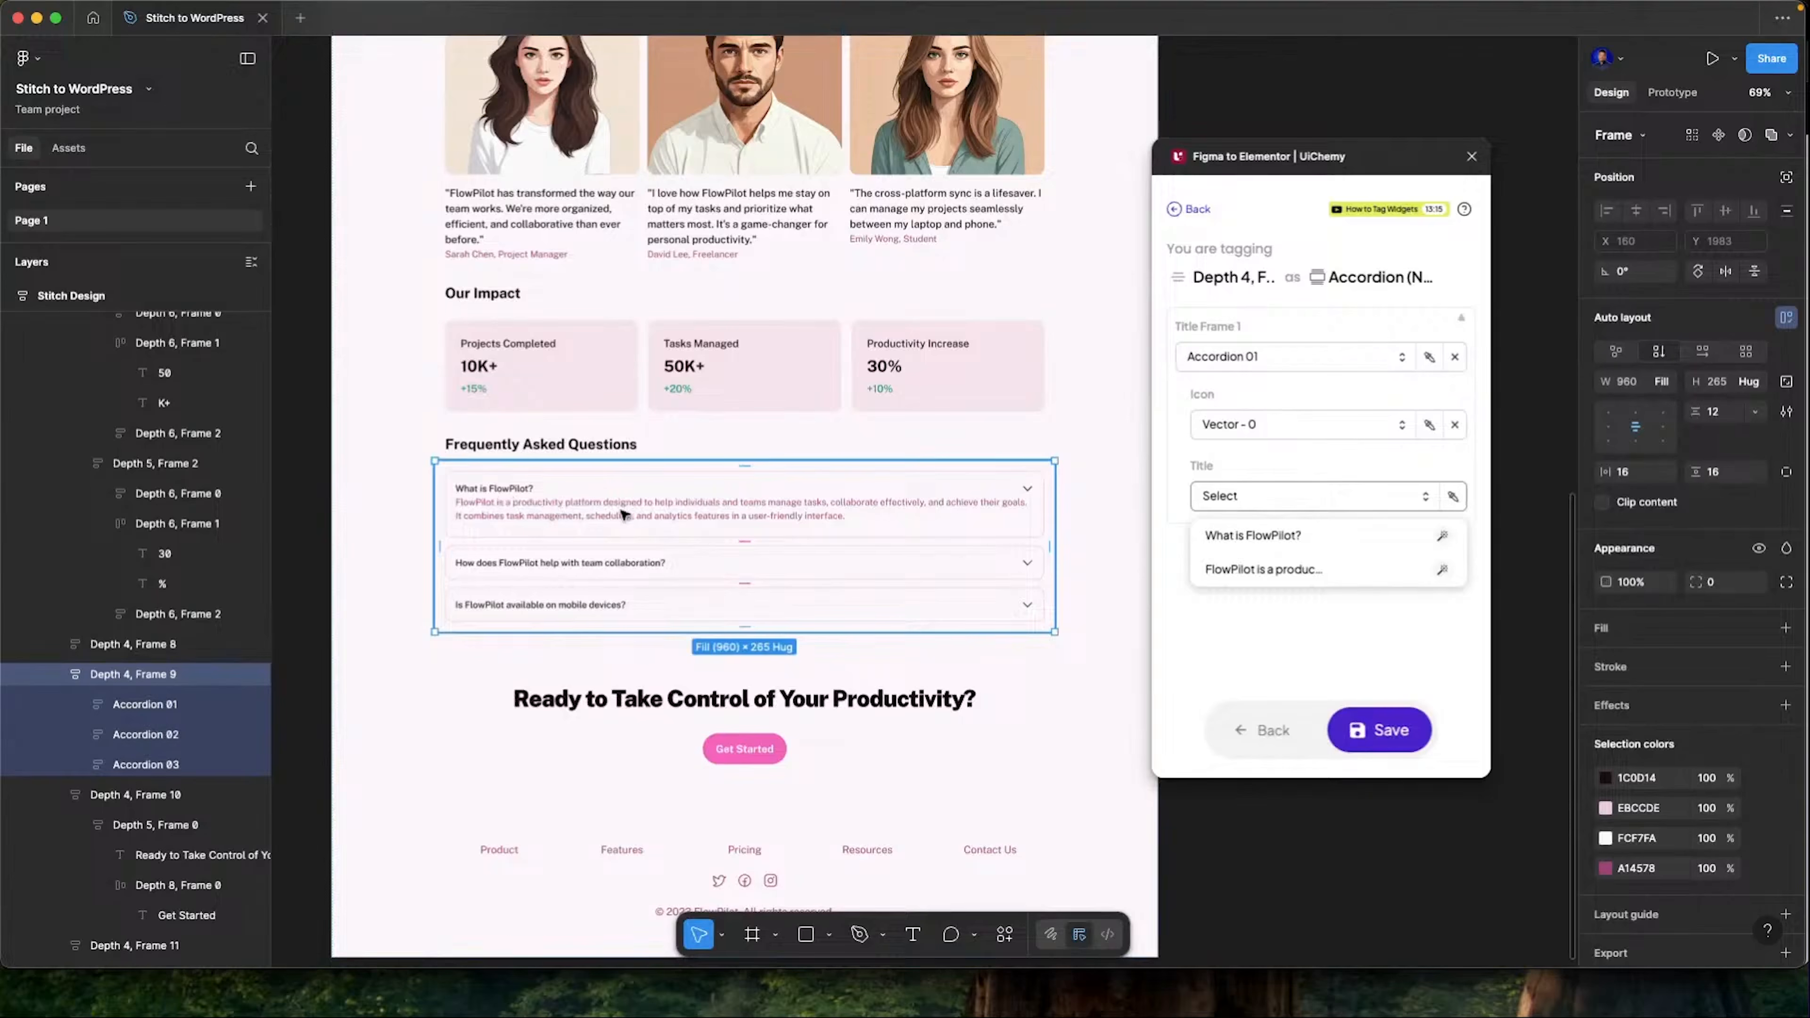
pyautogui.click(1313, 536)
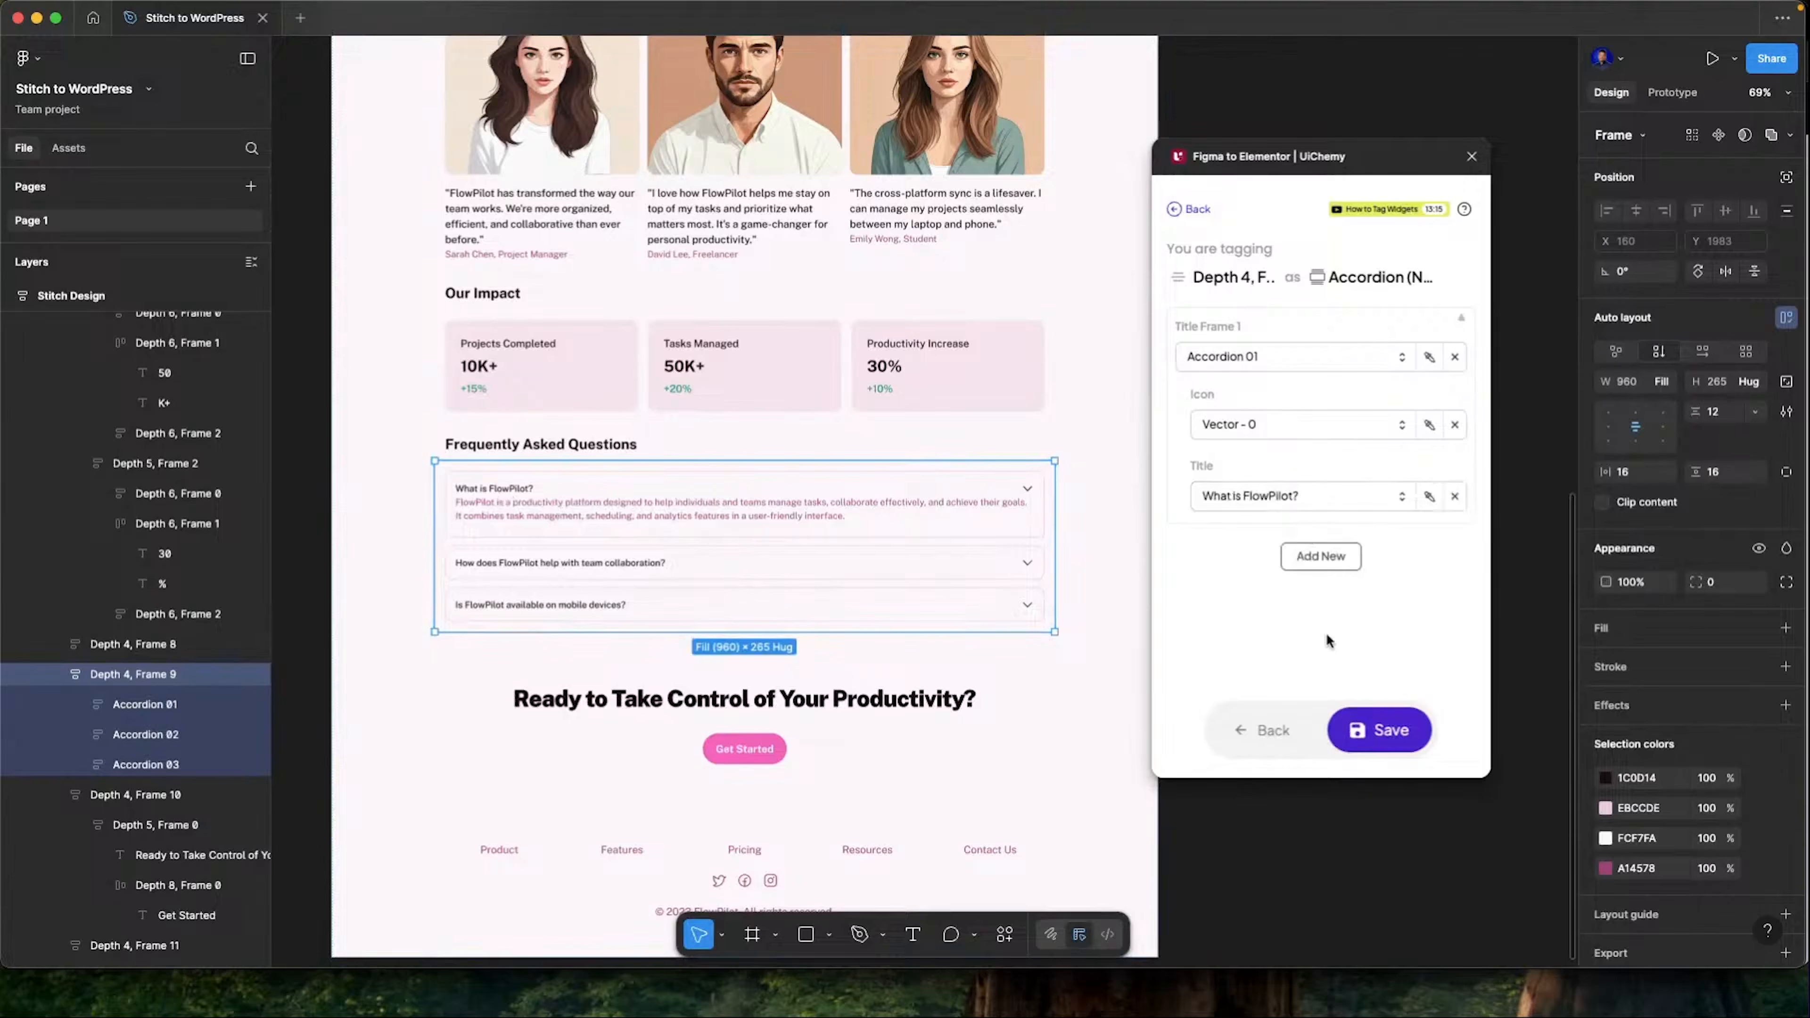
# Add a second title frame to the accordion tag and assign Accordion 02 to it
pyautogui.click(1321, 556)
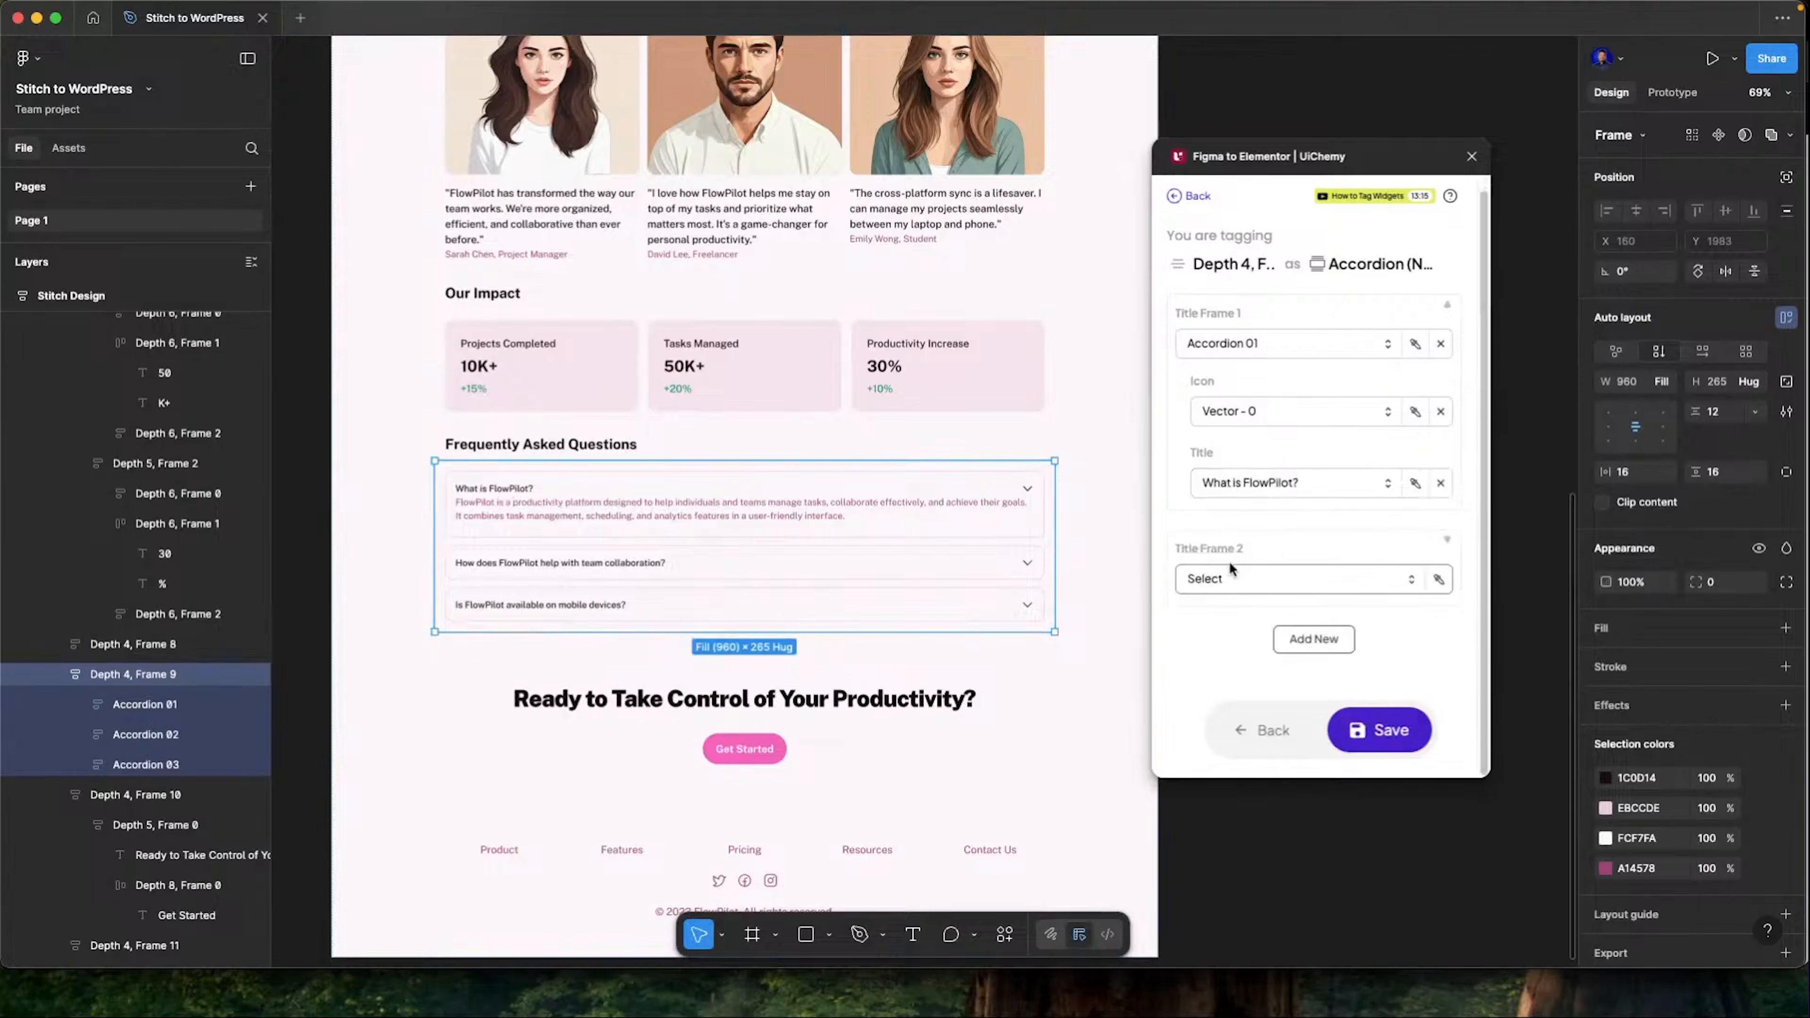
pyautogui.click(1233, 581)
pyautogui.scroll(-5, 1236, 600)
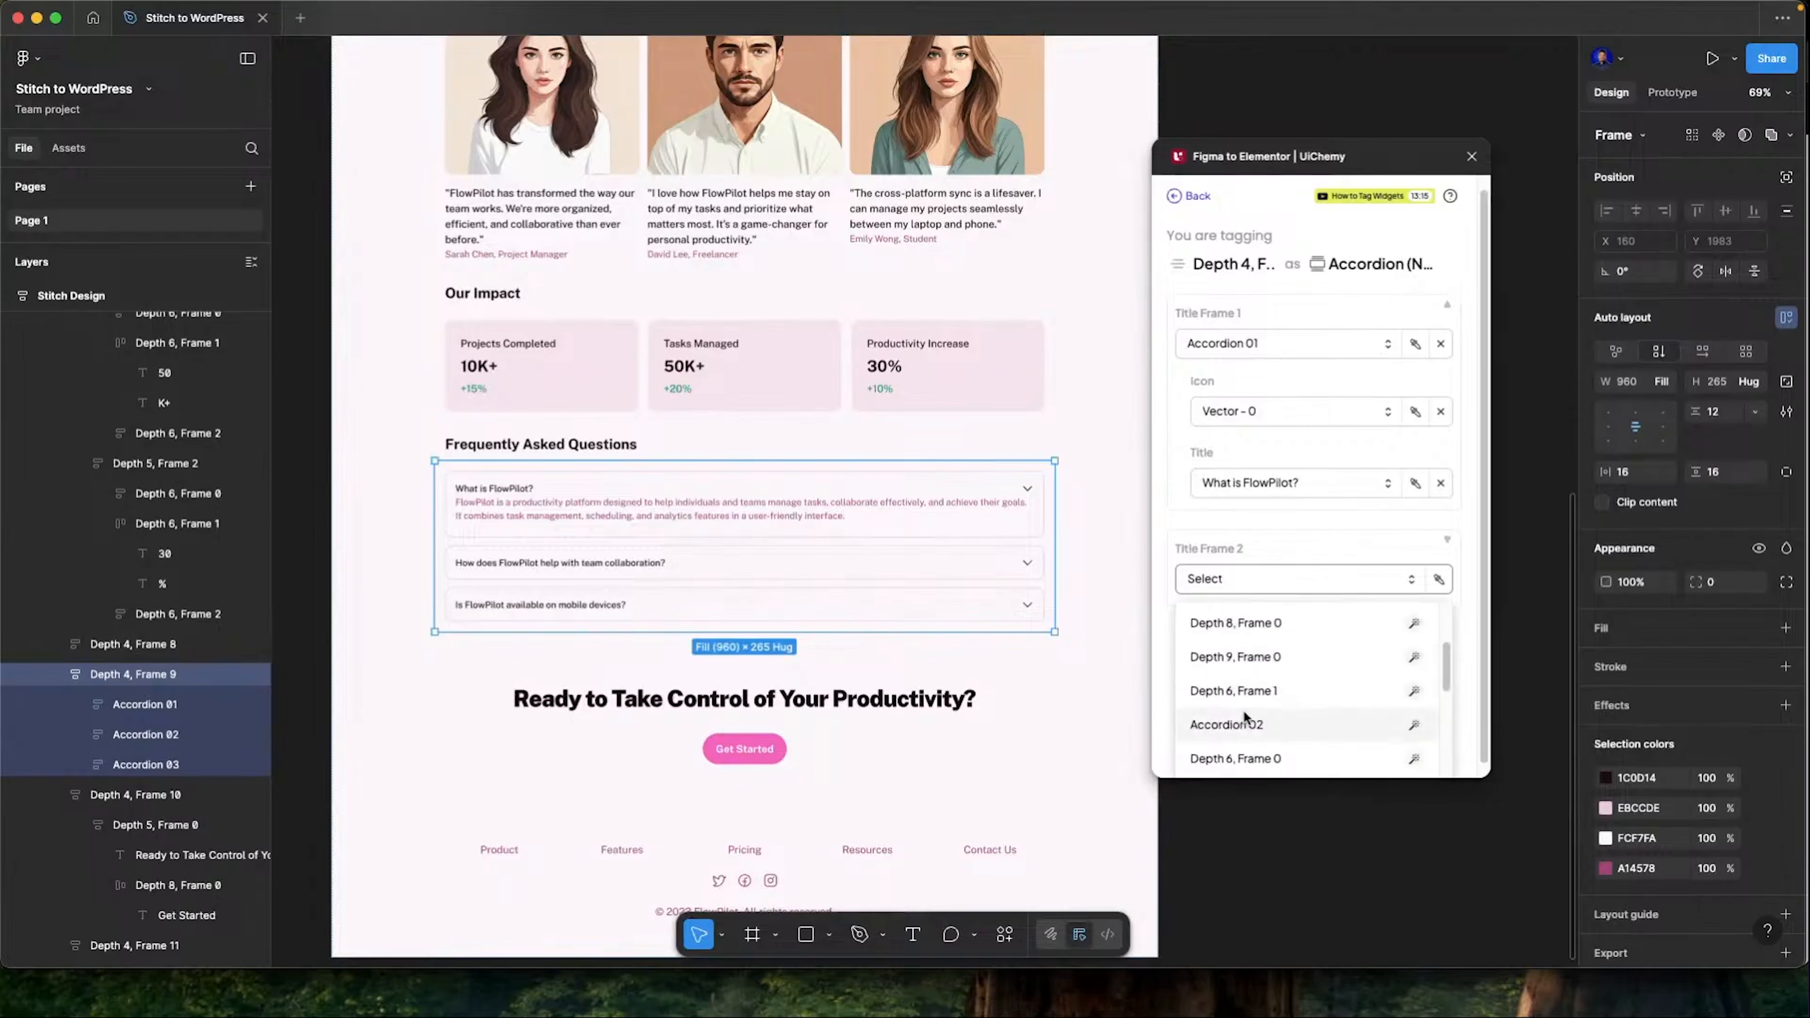
pyautogui.click(1243, 709)
# Add Accordion 03 as the third title frame and save the Accordion (Nested) tag
pyautogui.click(1314, 640)
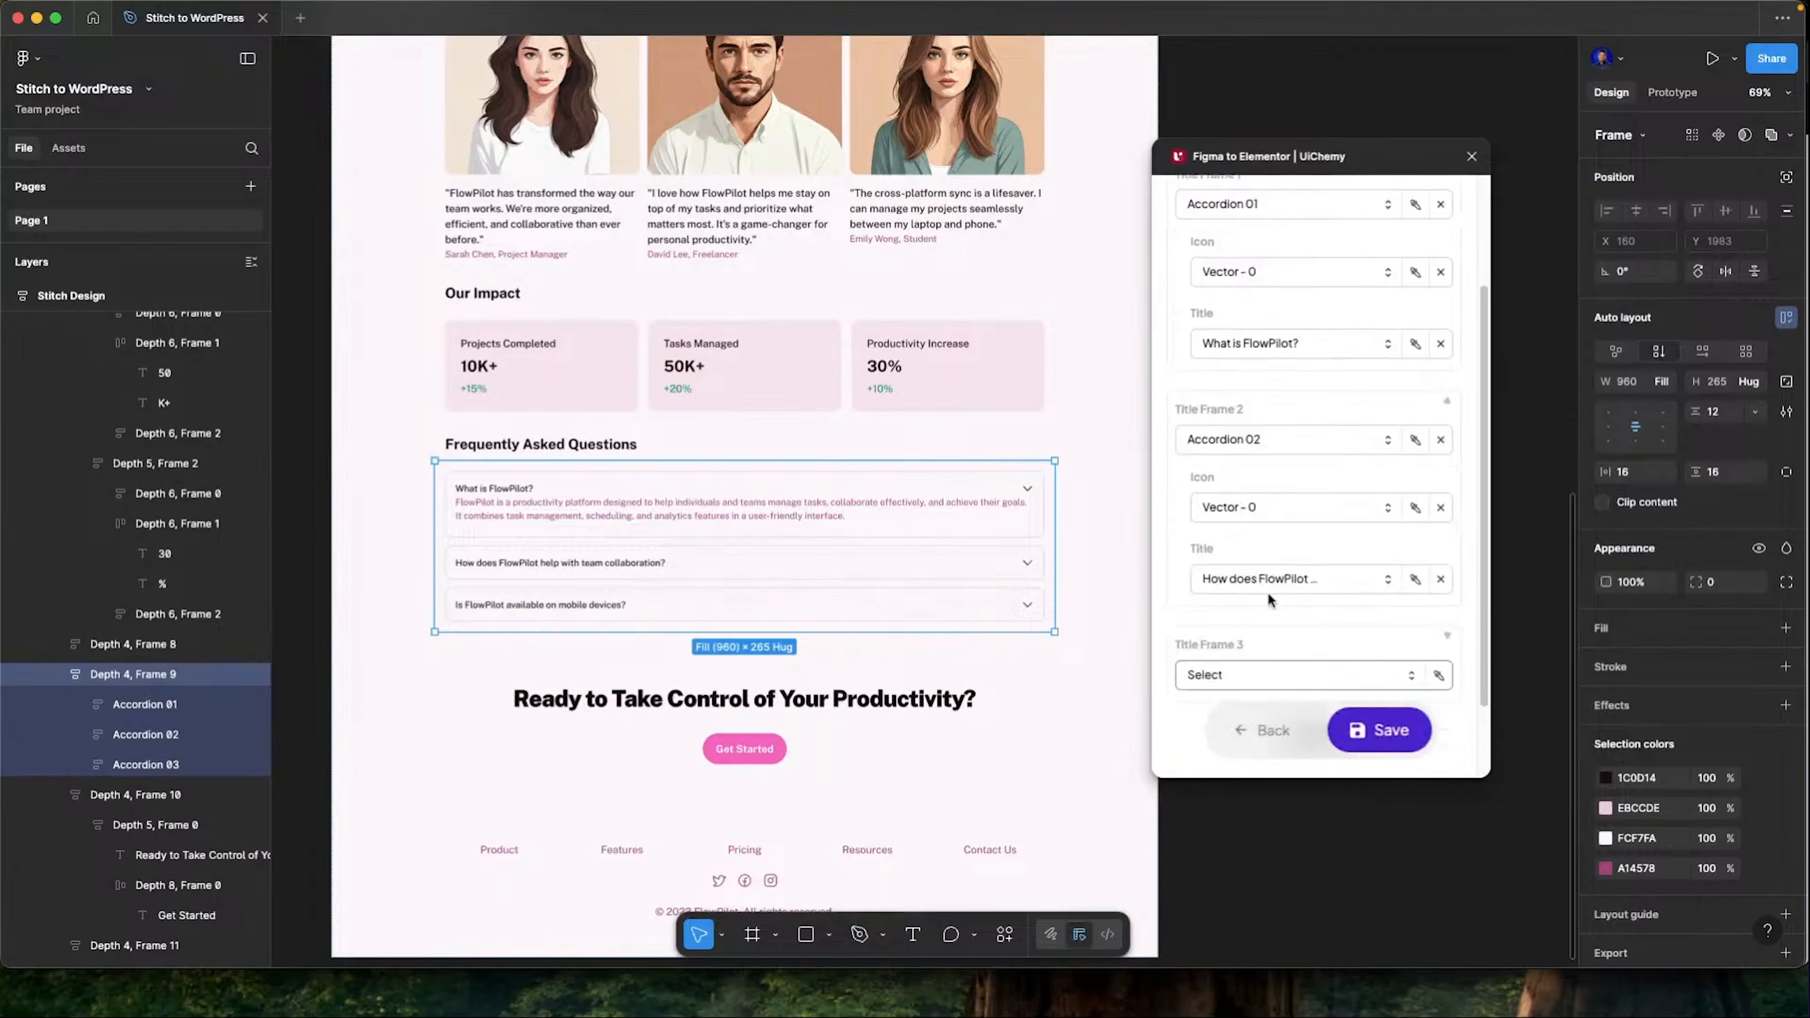
pyautogui.click(1236, 586)
pyautogui.scroll(-5, 1240, 685)
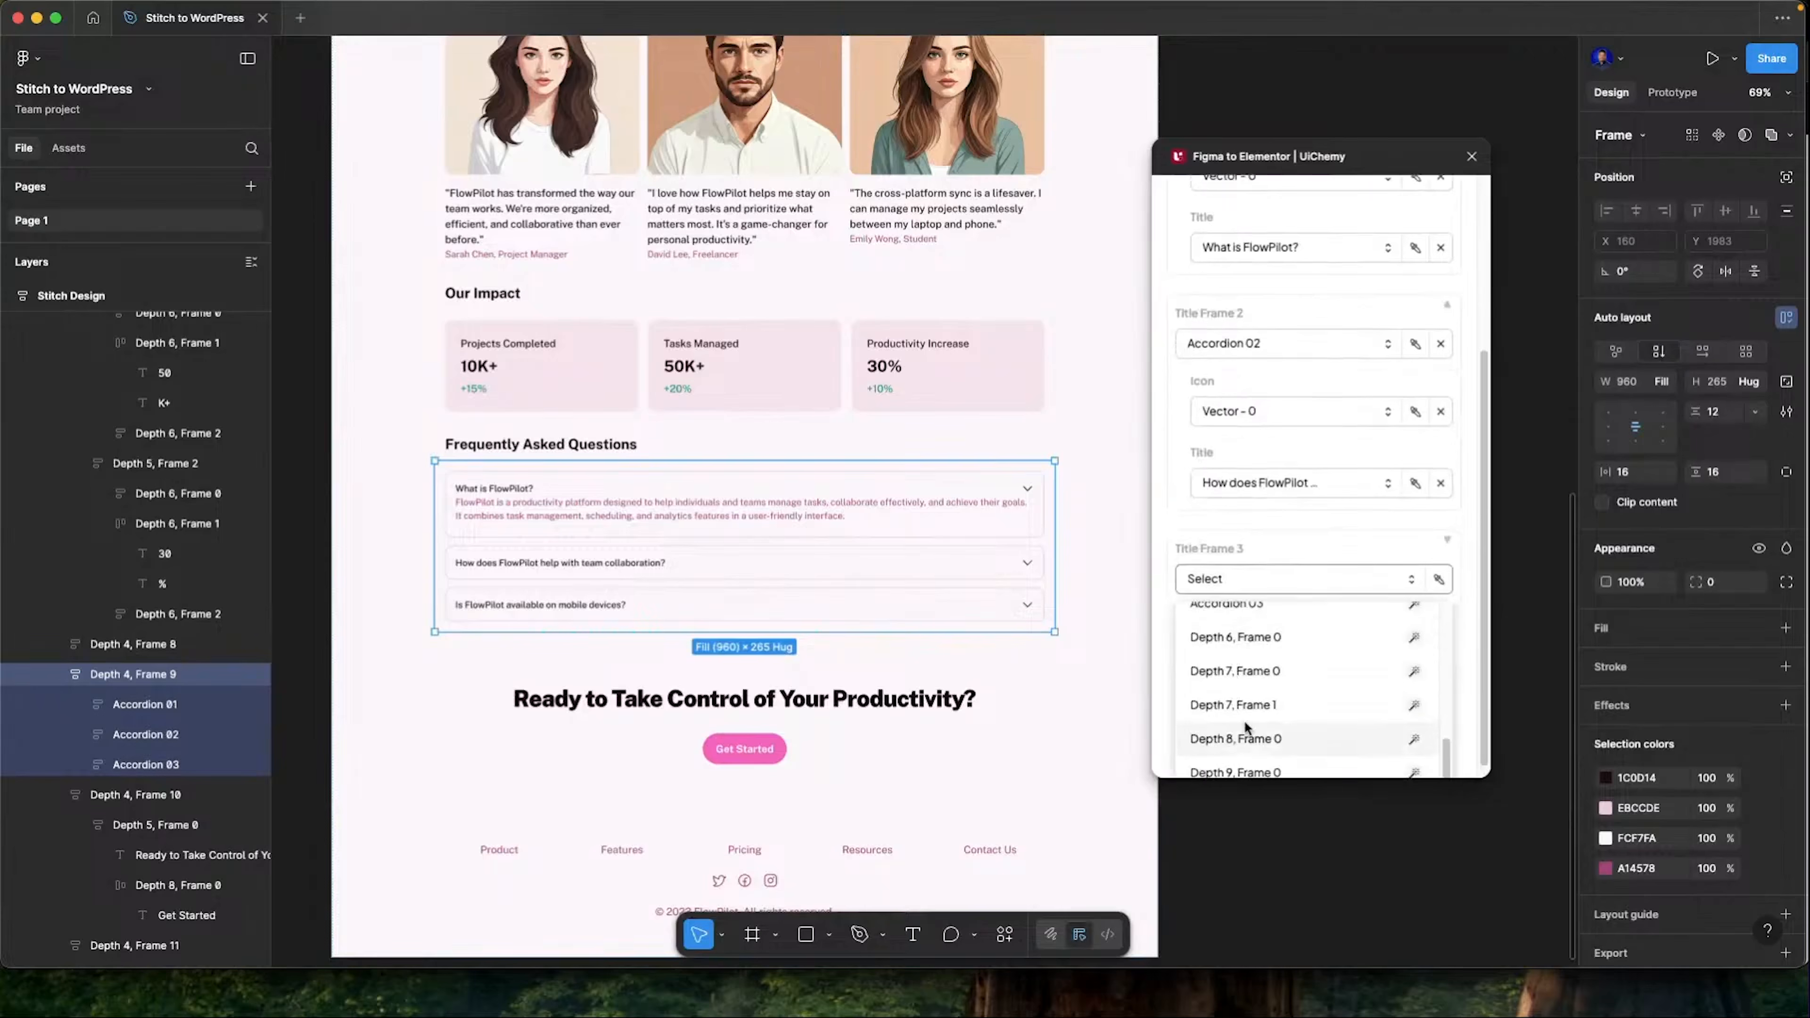
pyautogui.click(1247, 604)
pyautogui.scroll(-3, 1315, 608)
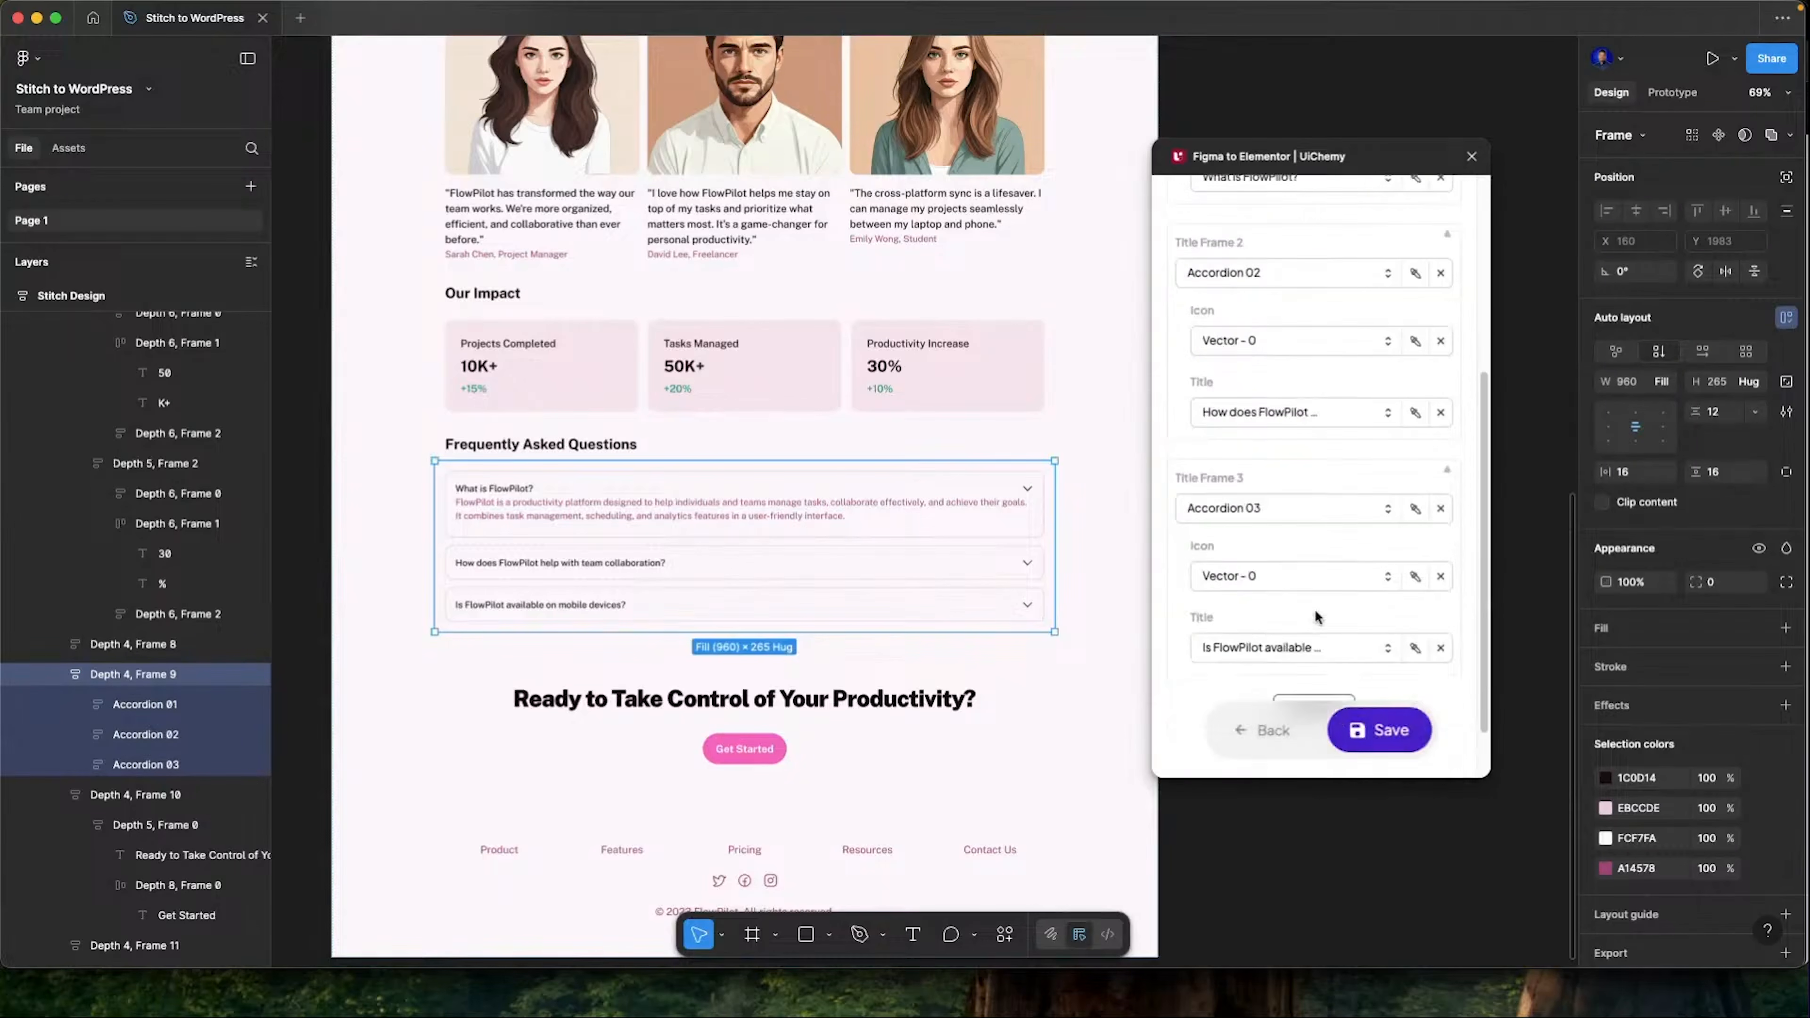
pyautogui.click(1399, 735)
# Turn off wrapping in the auto layout of the footer frame holding the Product to Contact Us links
pyautogui.scroll(-3, 882, 691)
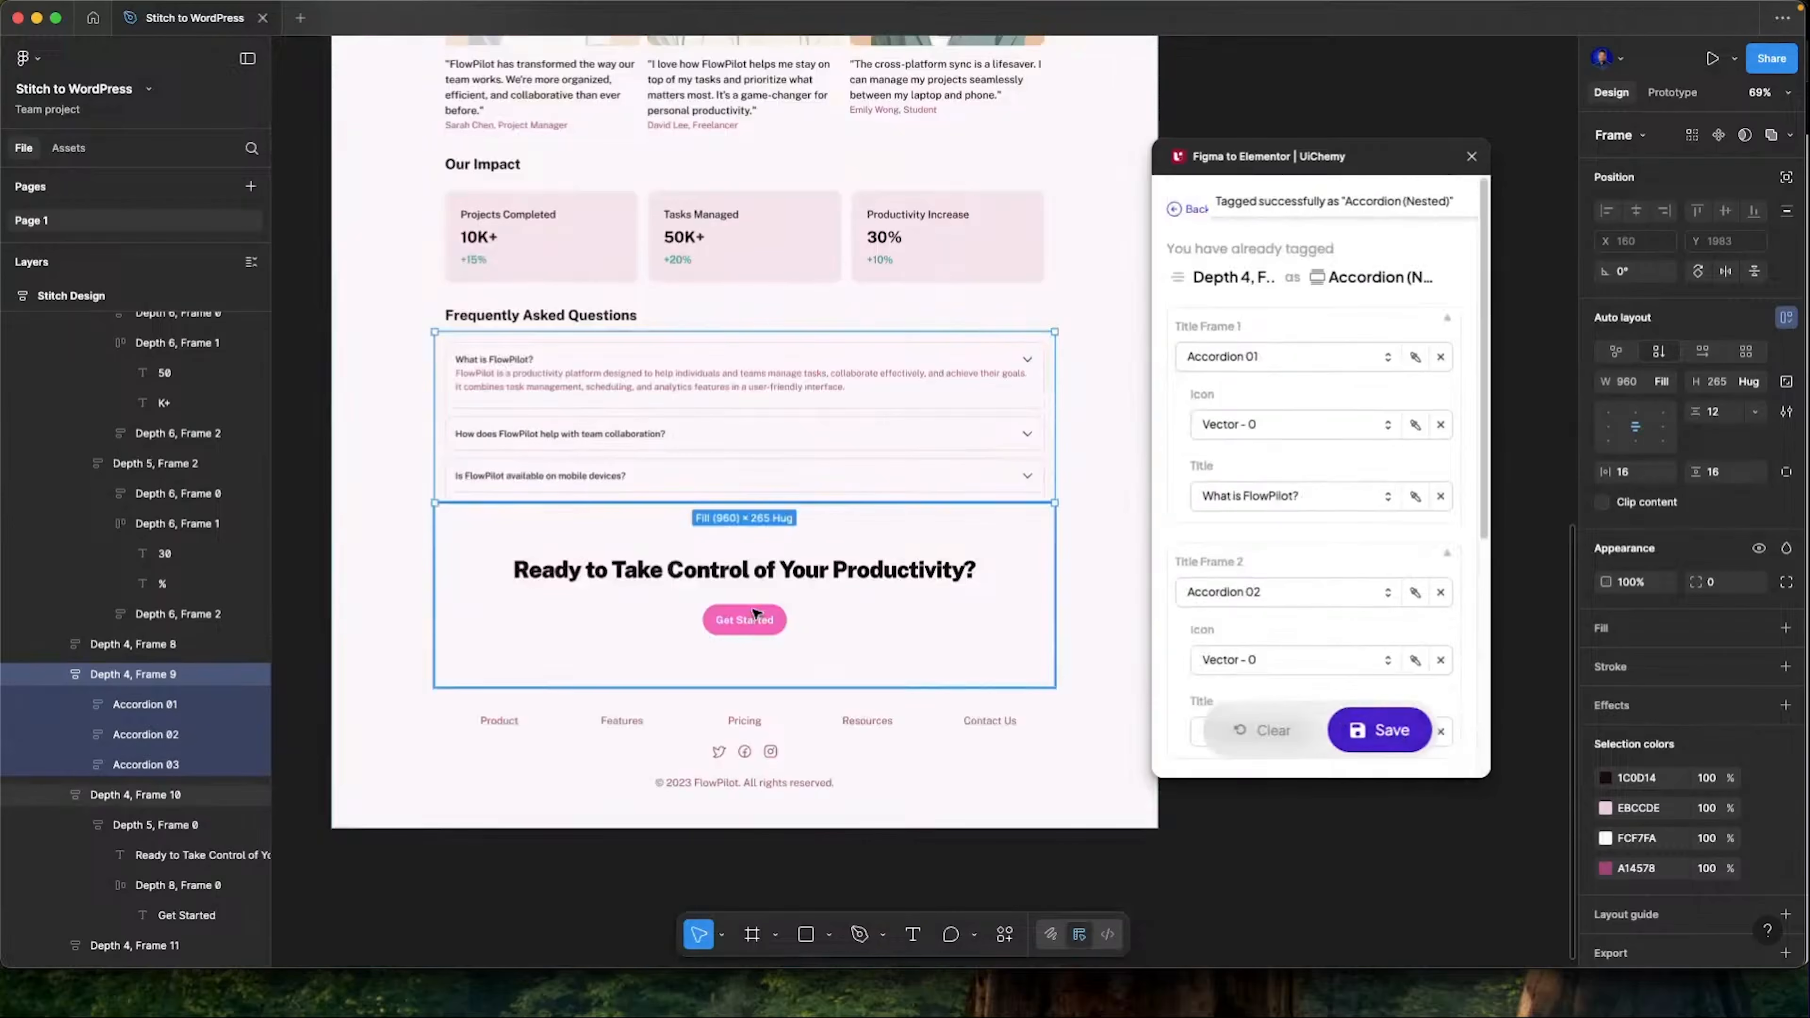
pyautogui.hscroll(-1, 882, 692)
pyautogui.hscroll(-1, 882, 692)
pyautogui.scroll(-3, 819, 614)
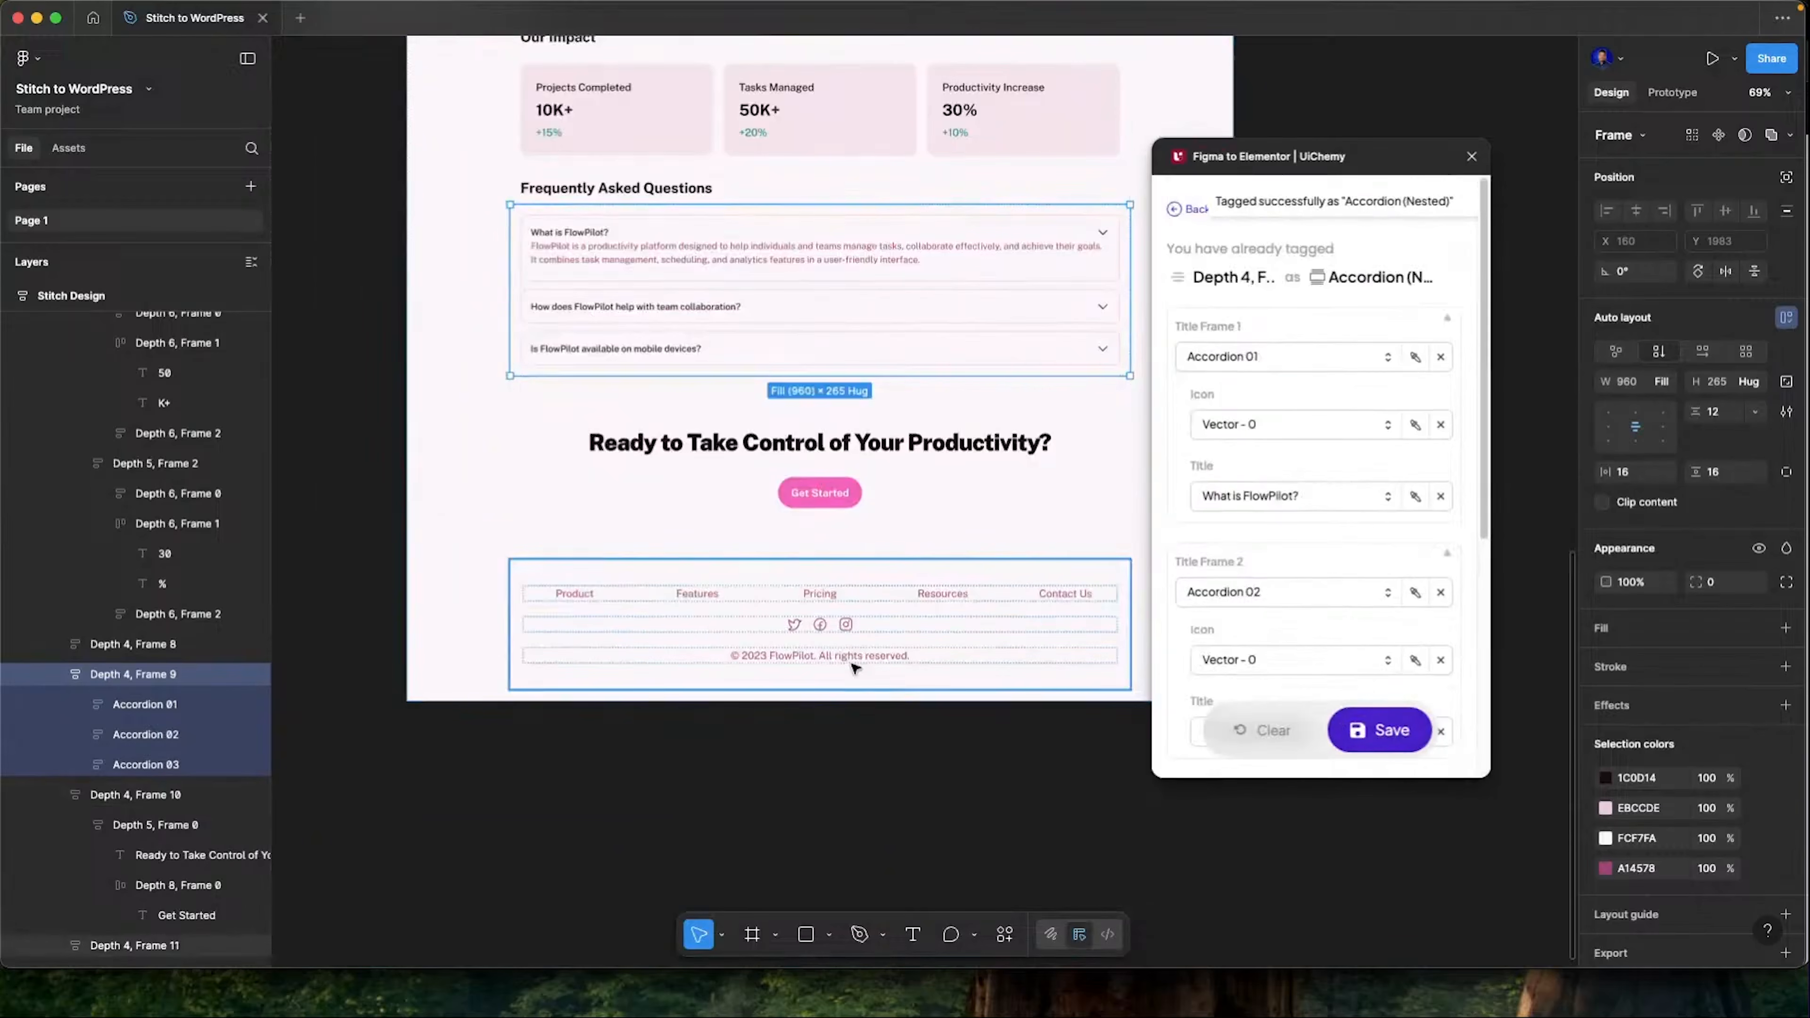
pyautogui.keyDown('super'); pyautogui.click(690, 596); pyautogui.keyUp('super')
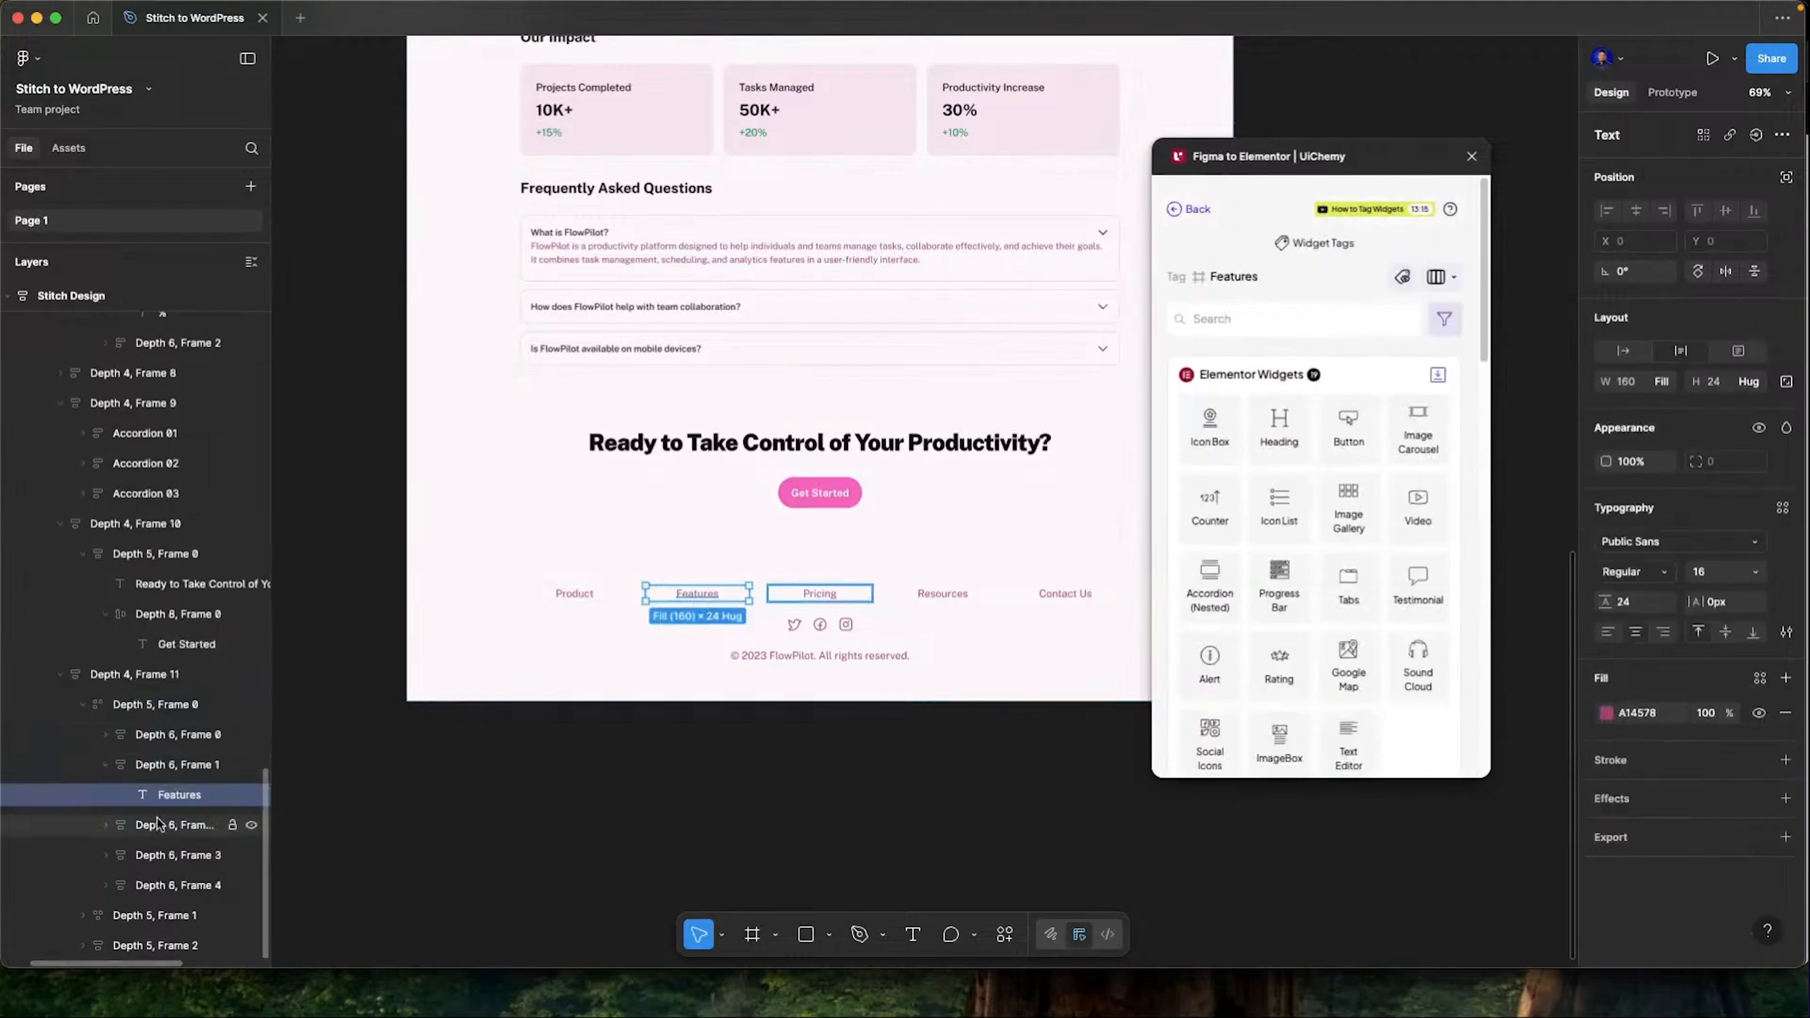
pyautogui.click(136, 733)
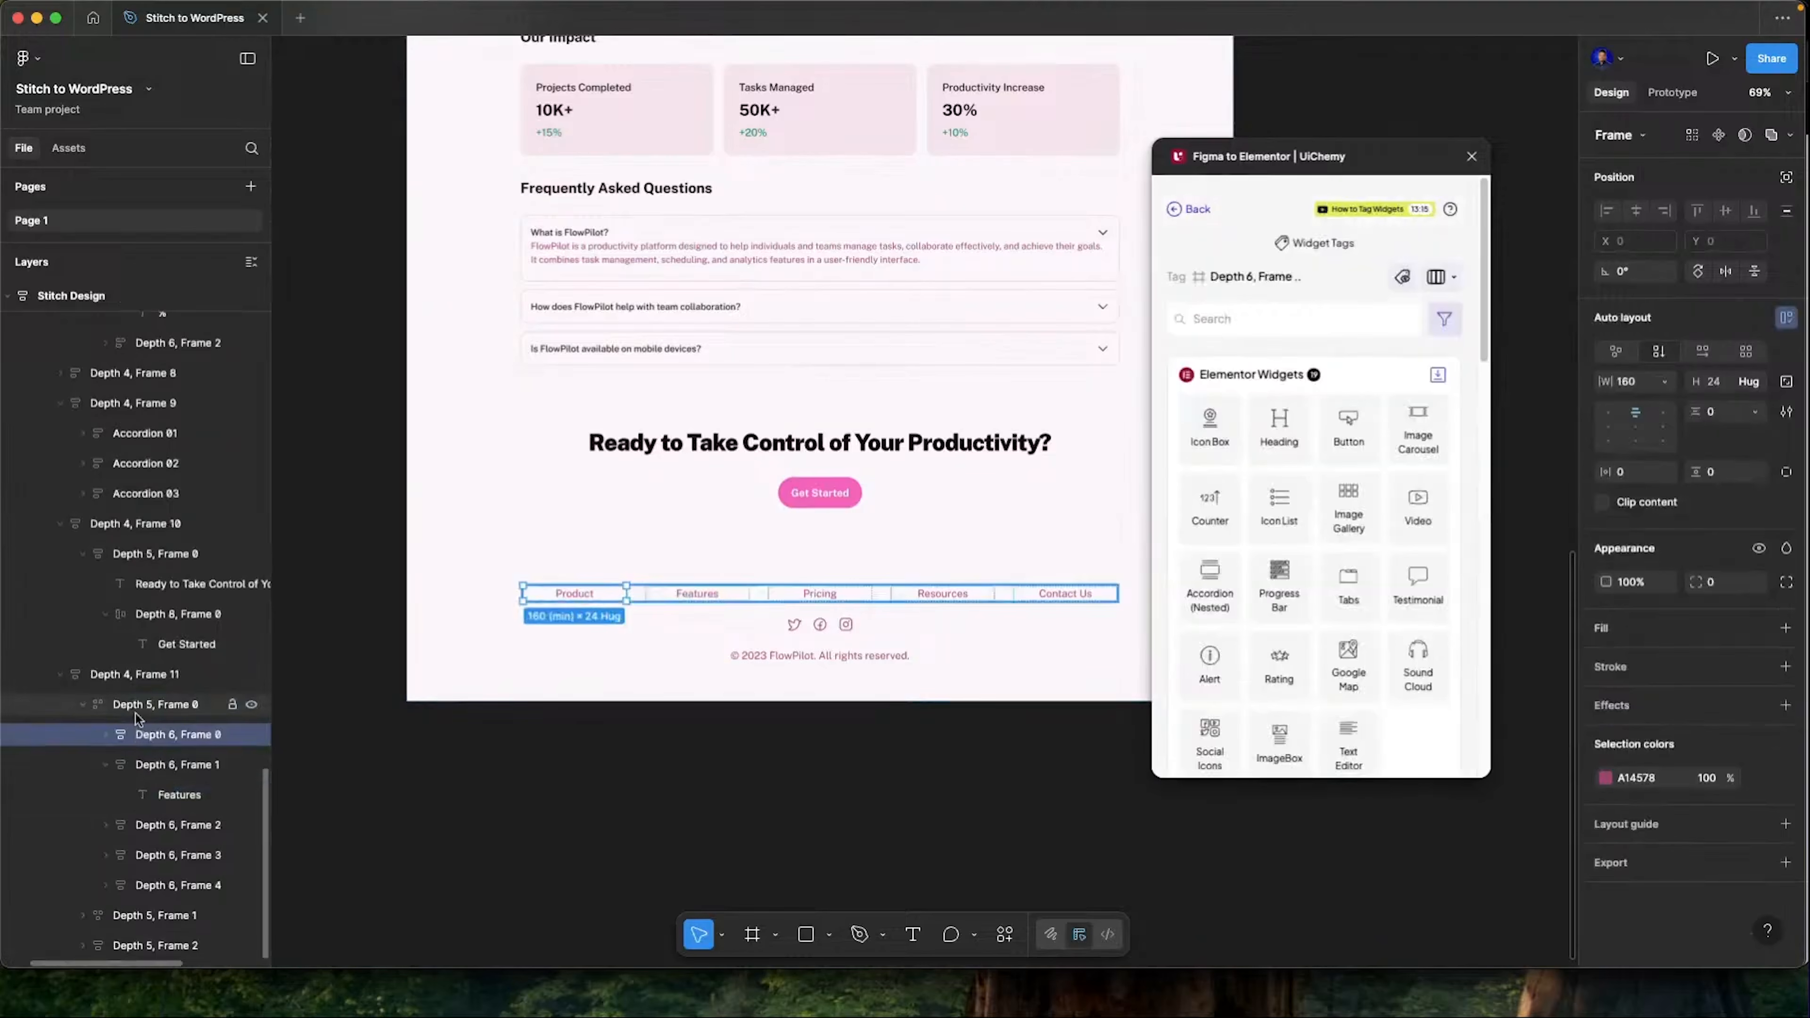
pyautogui.click(135, 711)
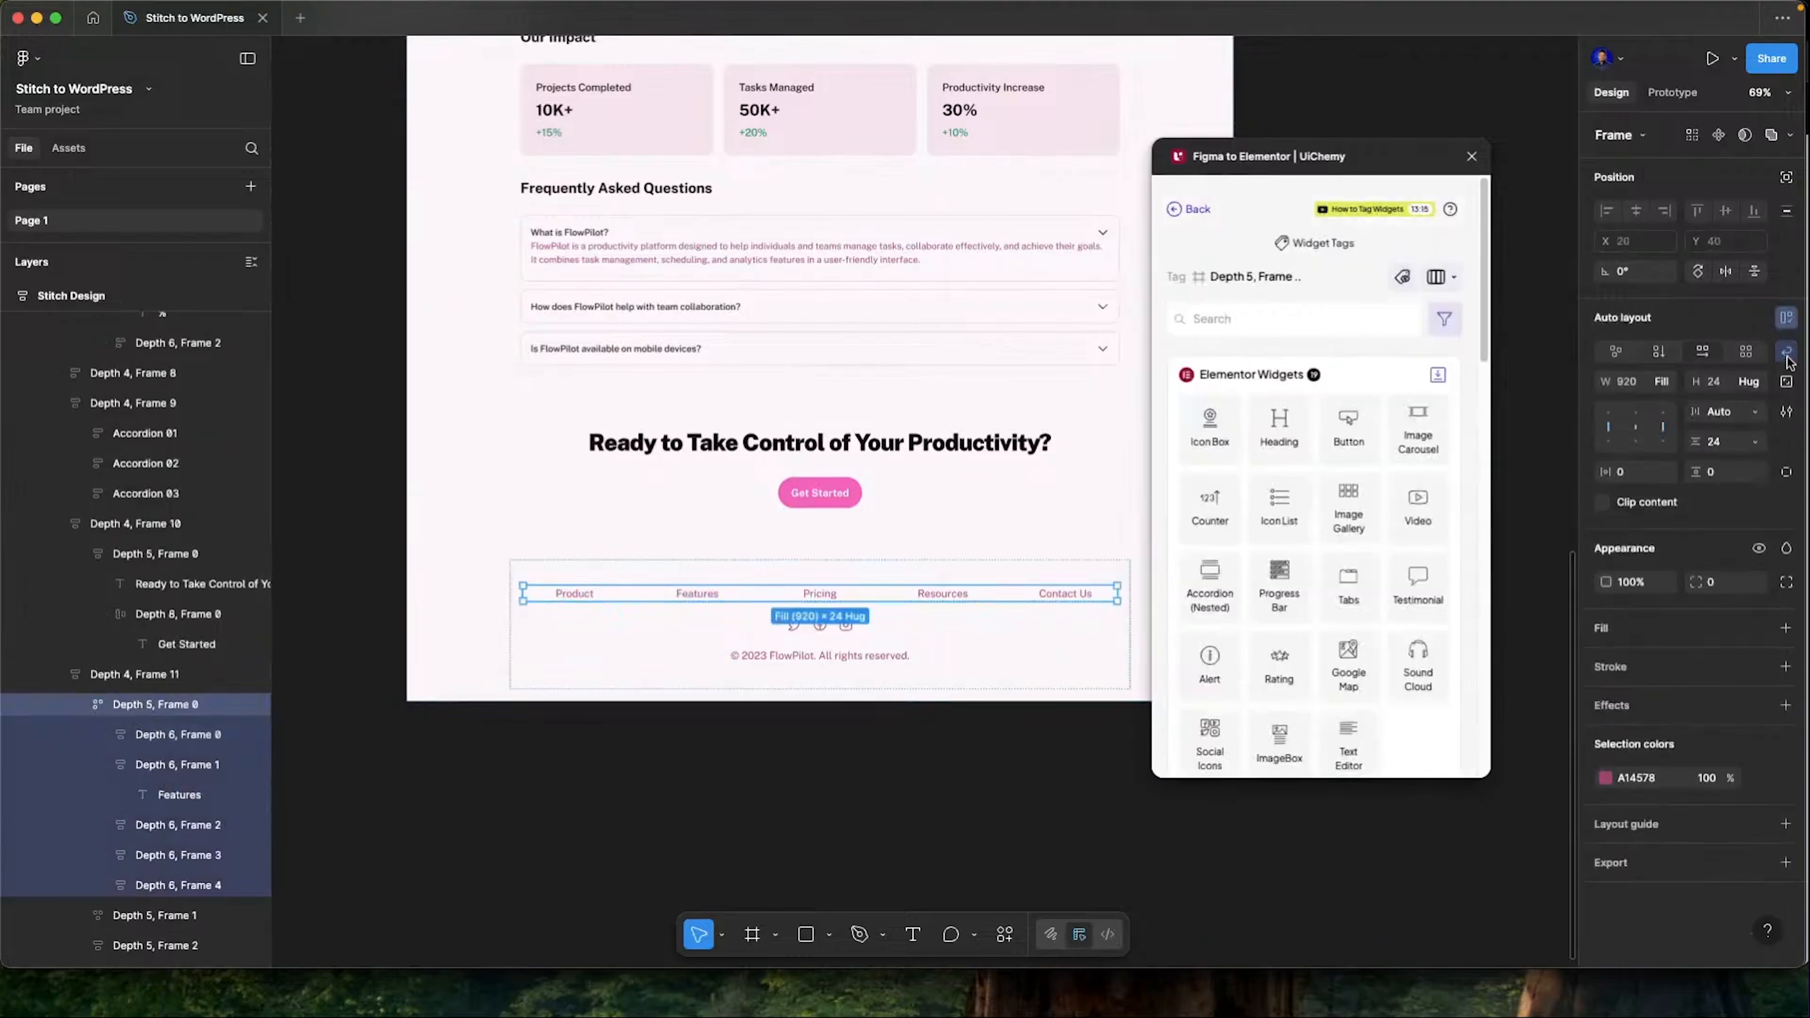
pyautogui.click(84, 704)
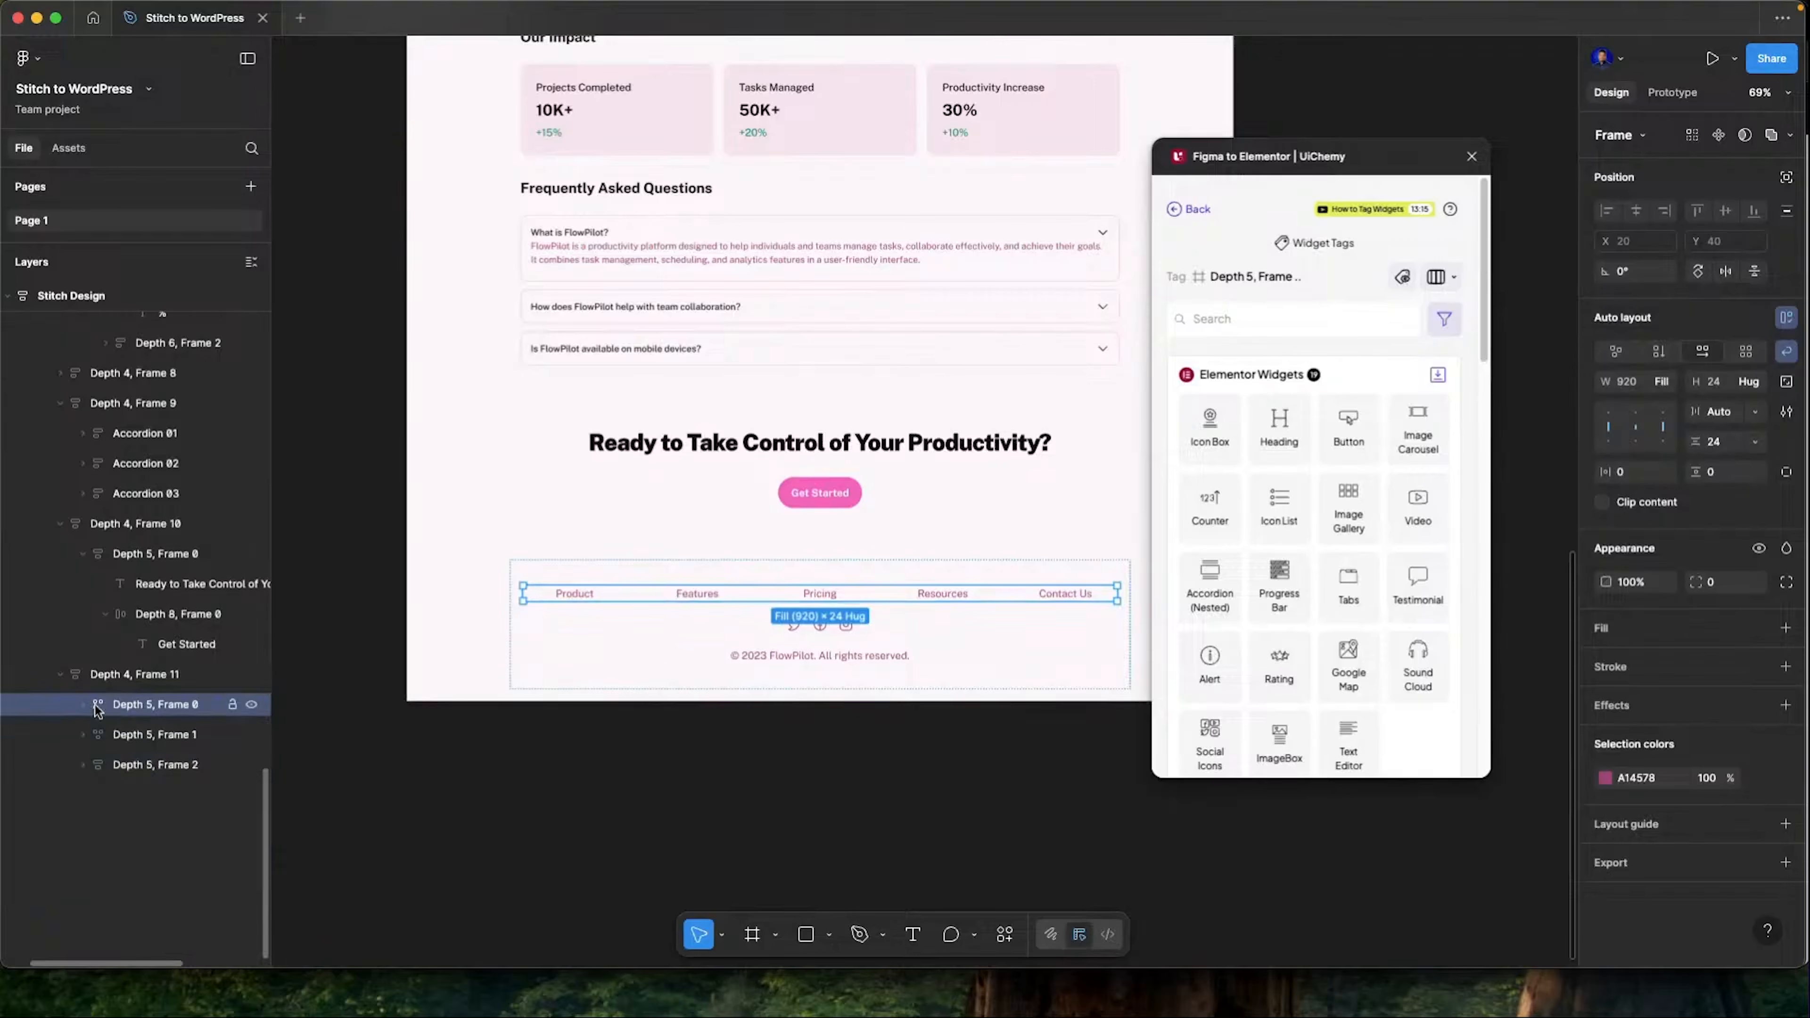
pyautogui.click(1787, 351)
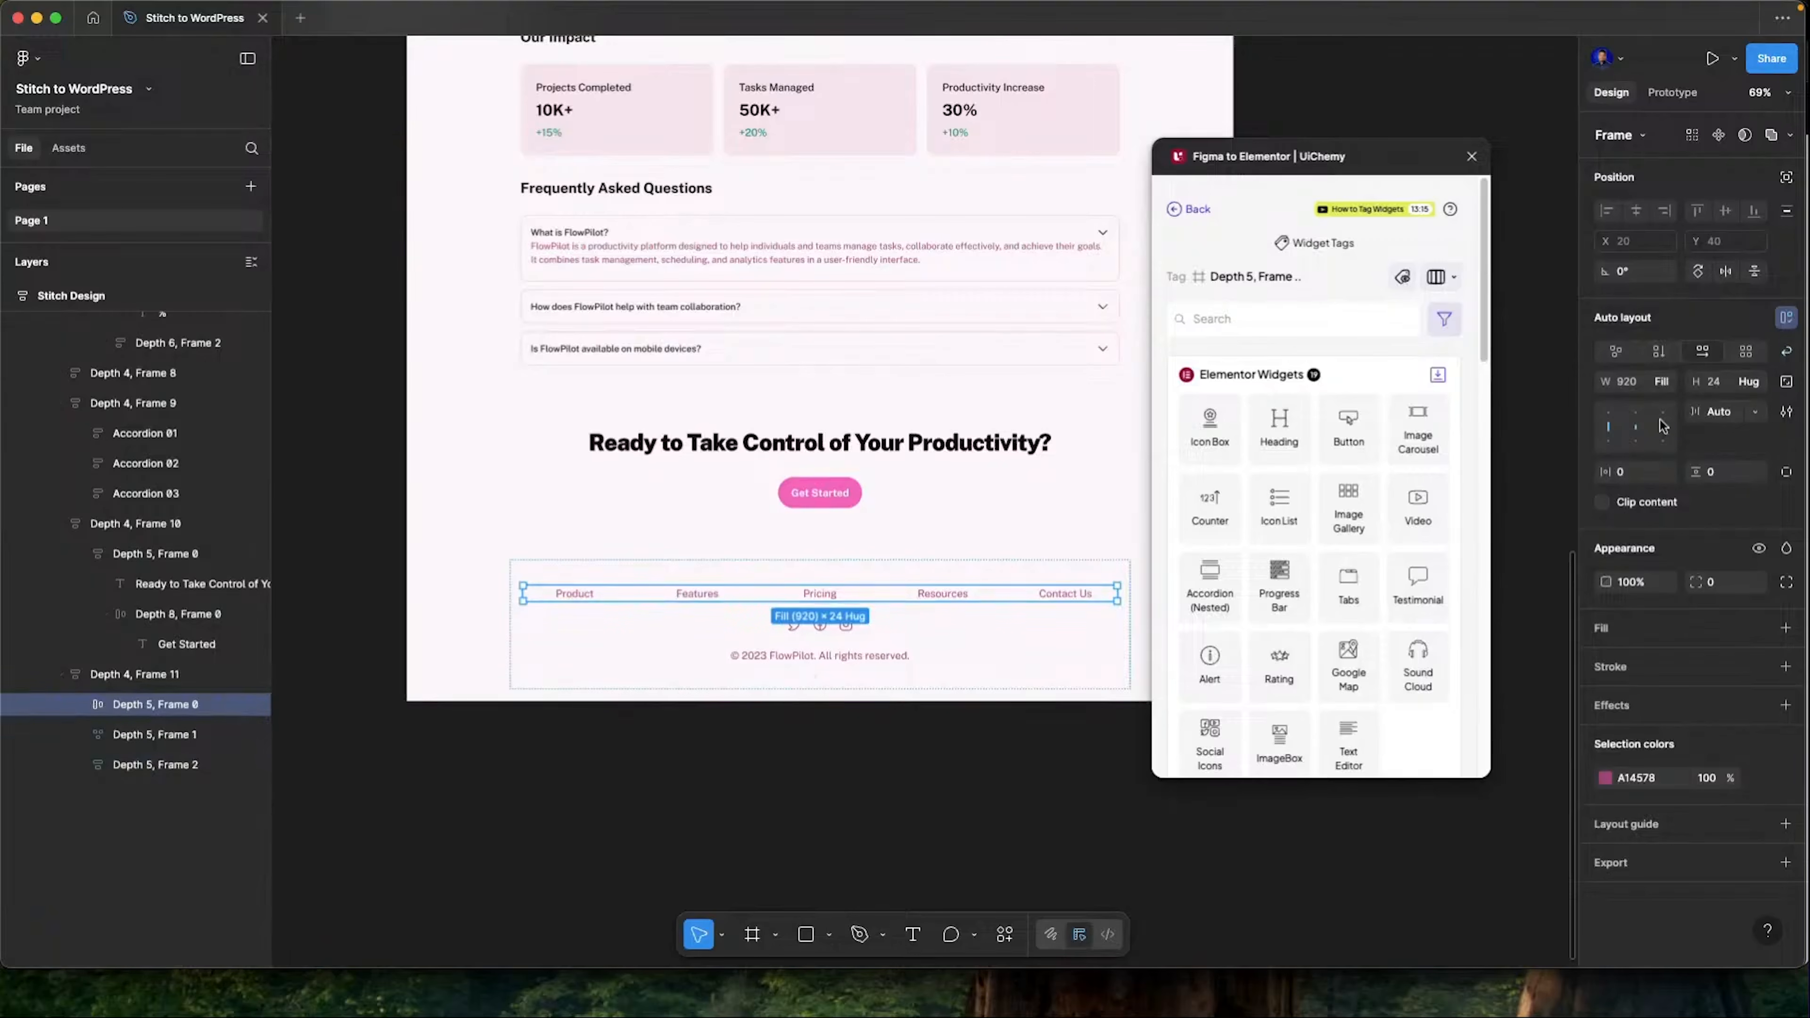
# Set the horizontal gap between the footer links to 145
pyautogui.hscroll(2, 614, 634)
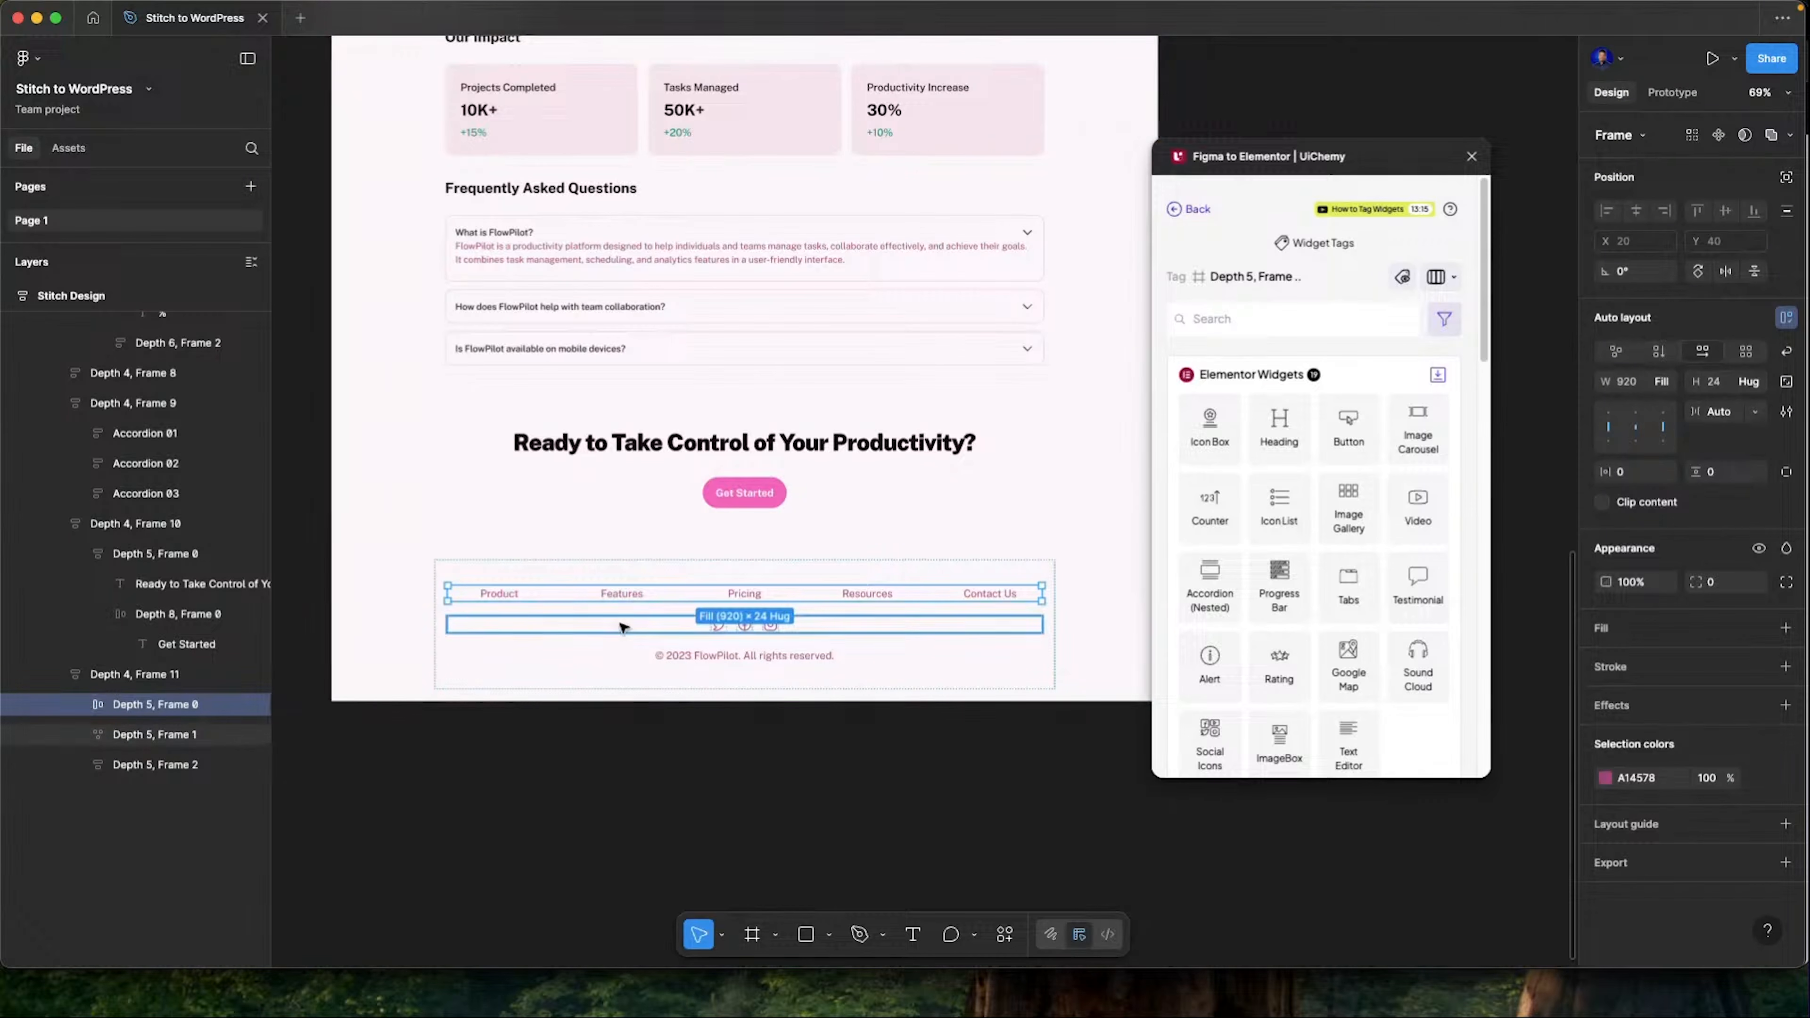
pyautogui.scroll(2, 626, 635)
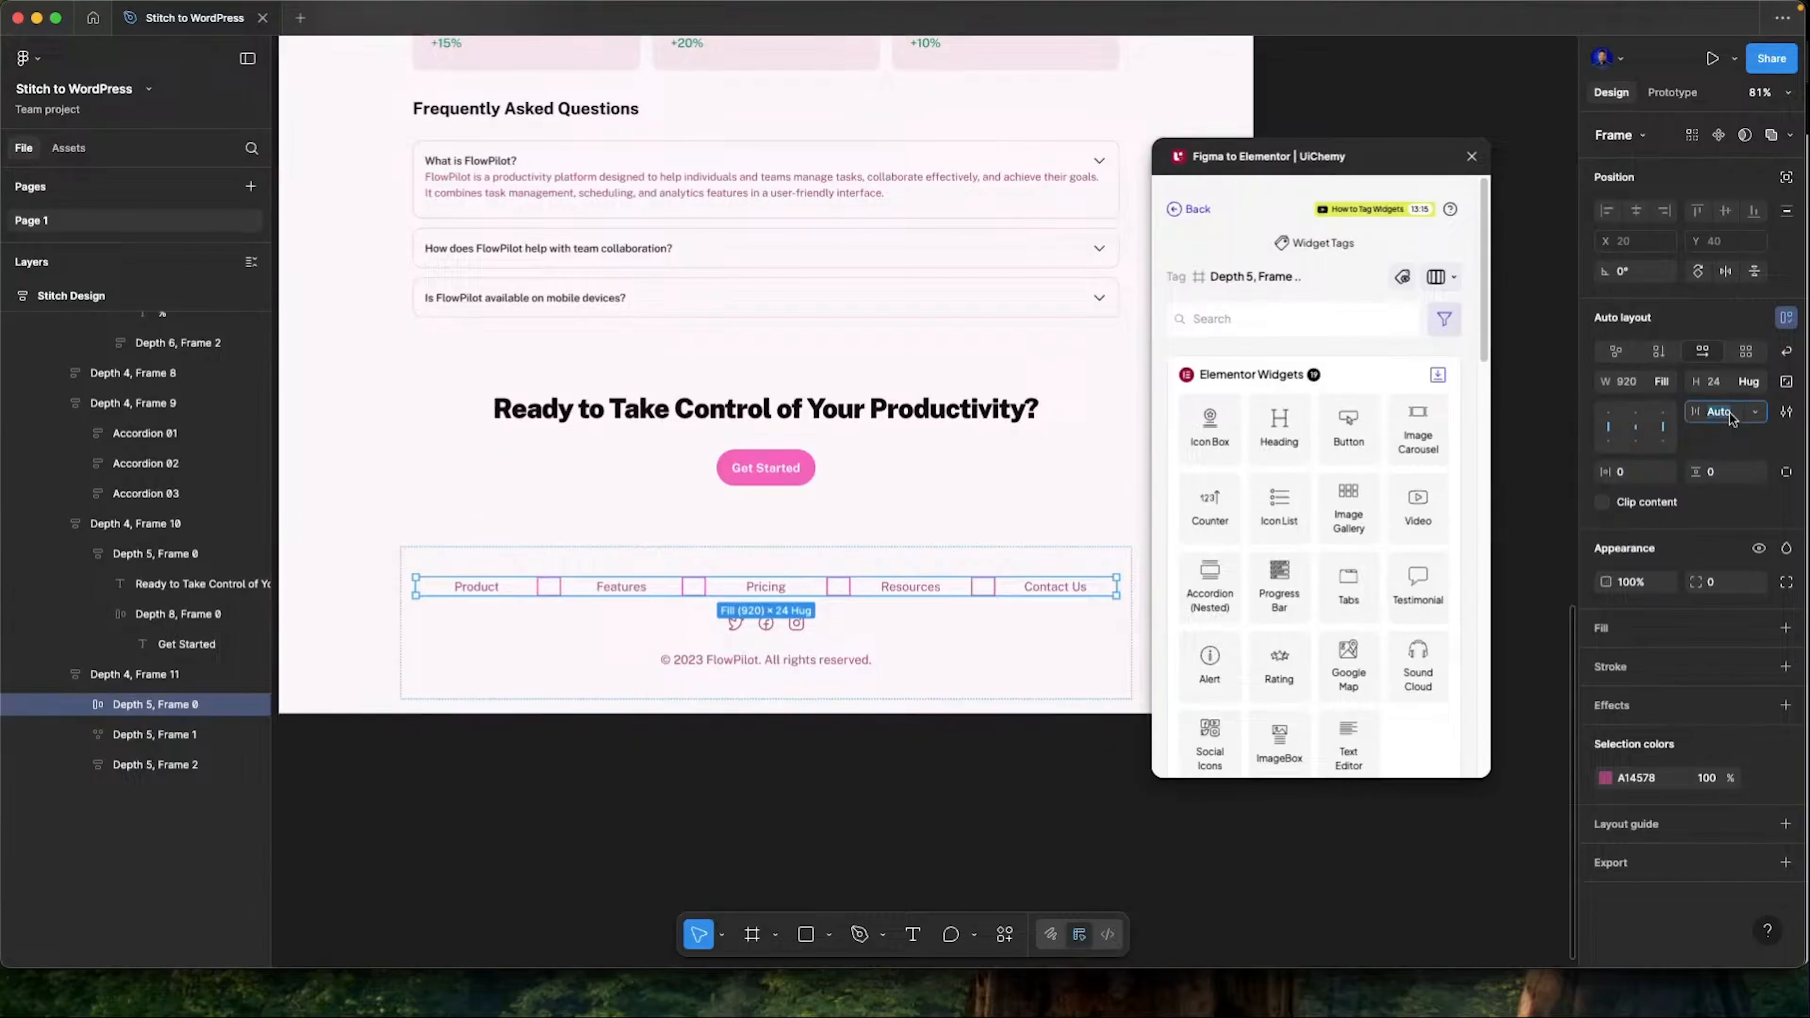
pyautogui.write('145')
pyautogui.press('Return')
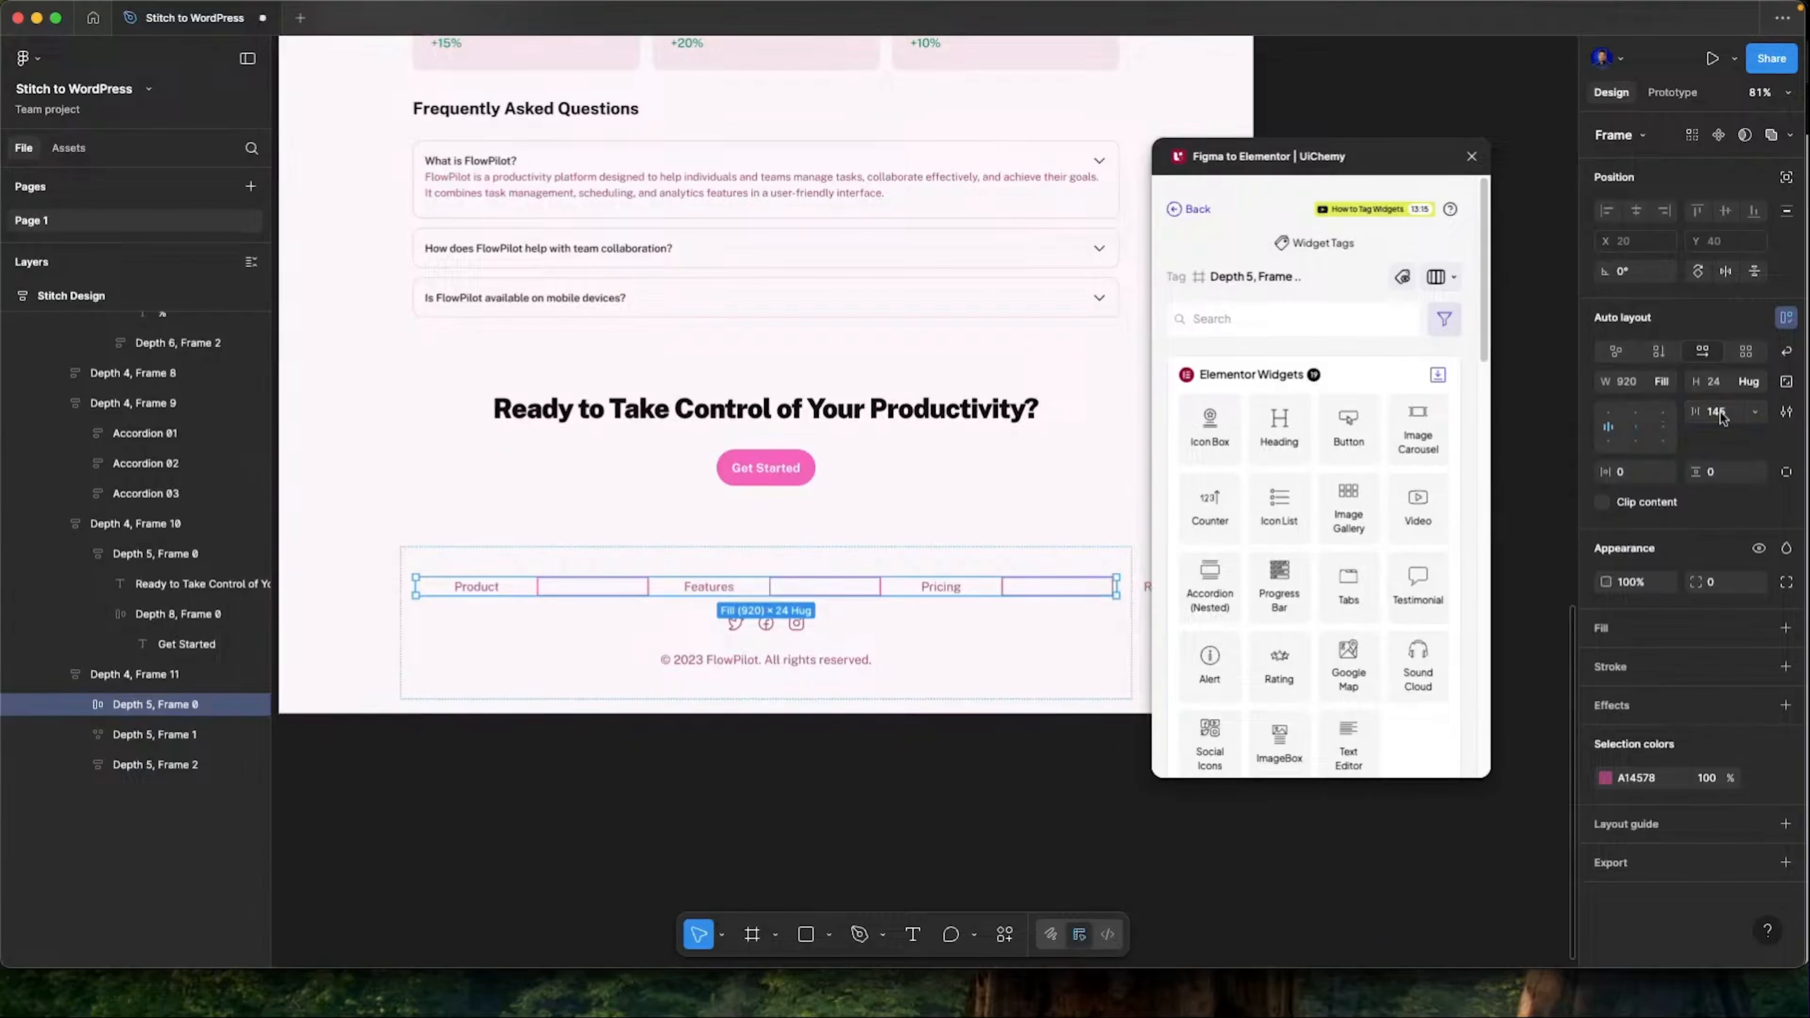
# Remove the minimum width from the five footer link frames and set their widths to hug contents
pyautogui.click(83, 704)
pyautogui.click(83, 704)
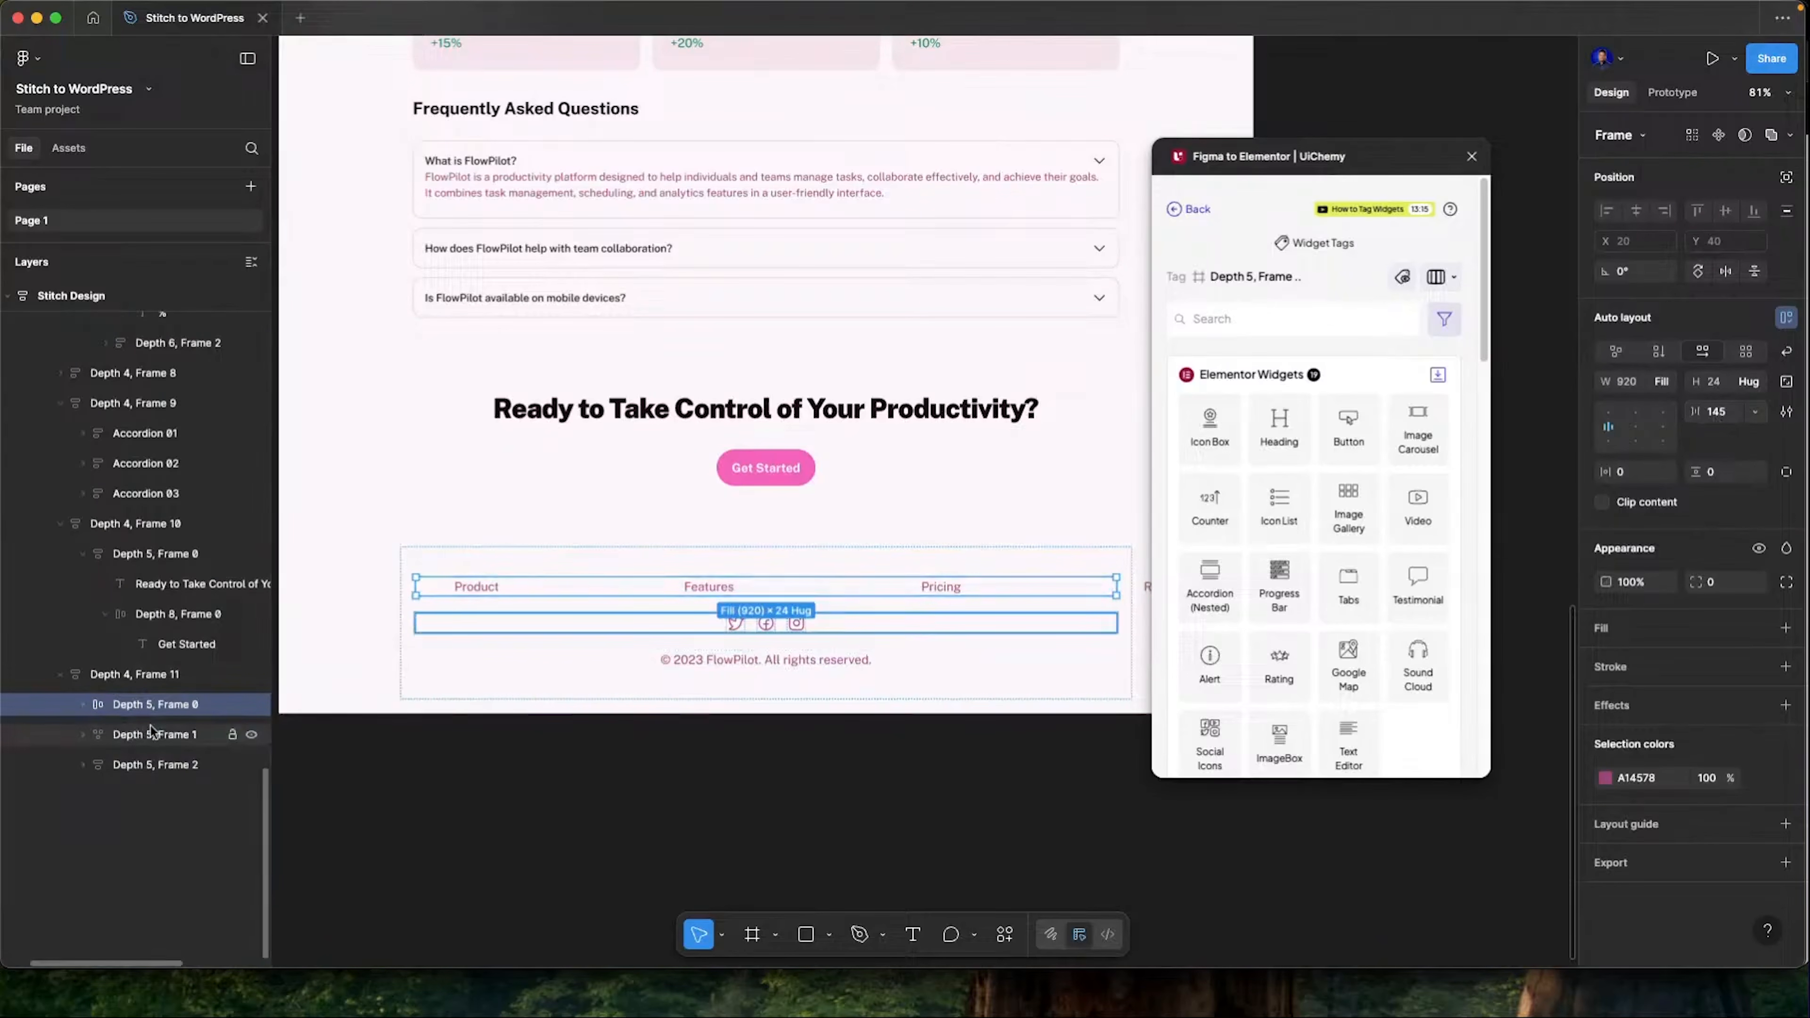
pyautogui.click(171, 737)
pyautogui.keyDown('super'); pyautogui.click(168, 767); pyautogui.keyUp('super')
pyautogui.keyDown('super'); pyautogui.click(163, 829); pyautogui.keyUp('super')
pyautogui.keyDown('shift'); pyautogui.click(179, 885); pyautogui.keyUp('shift')
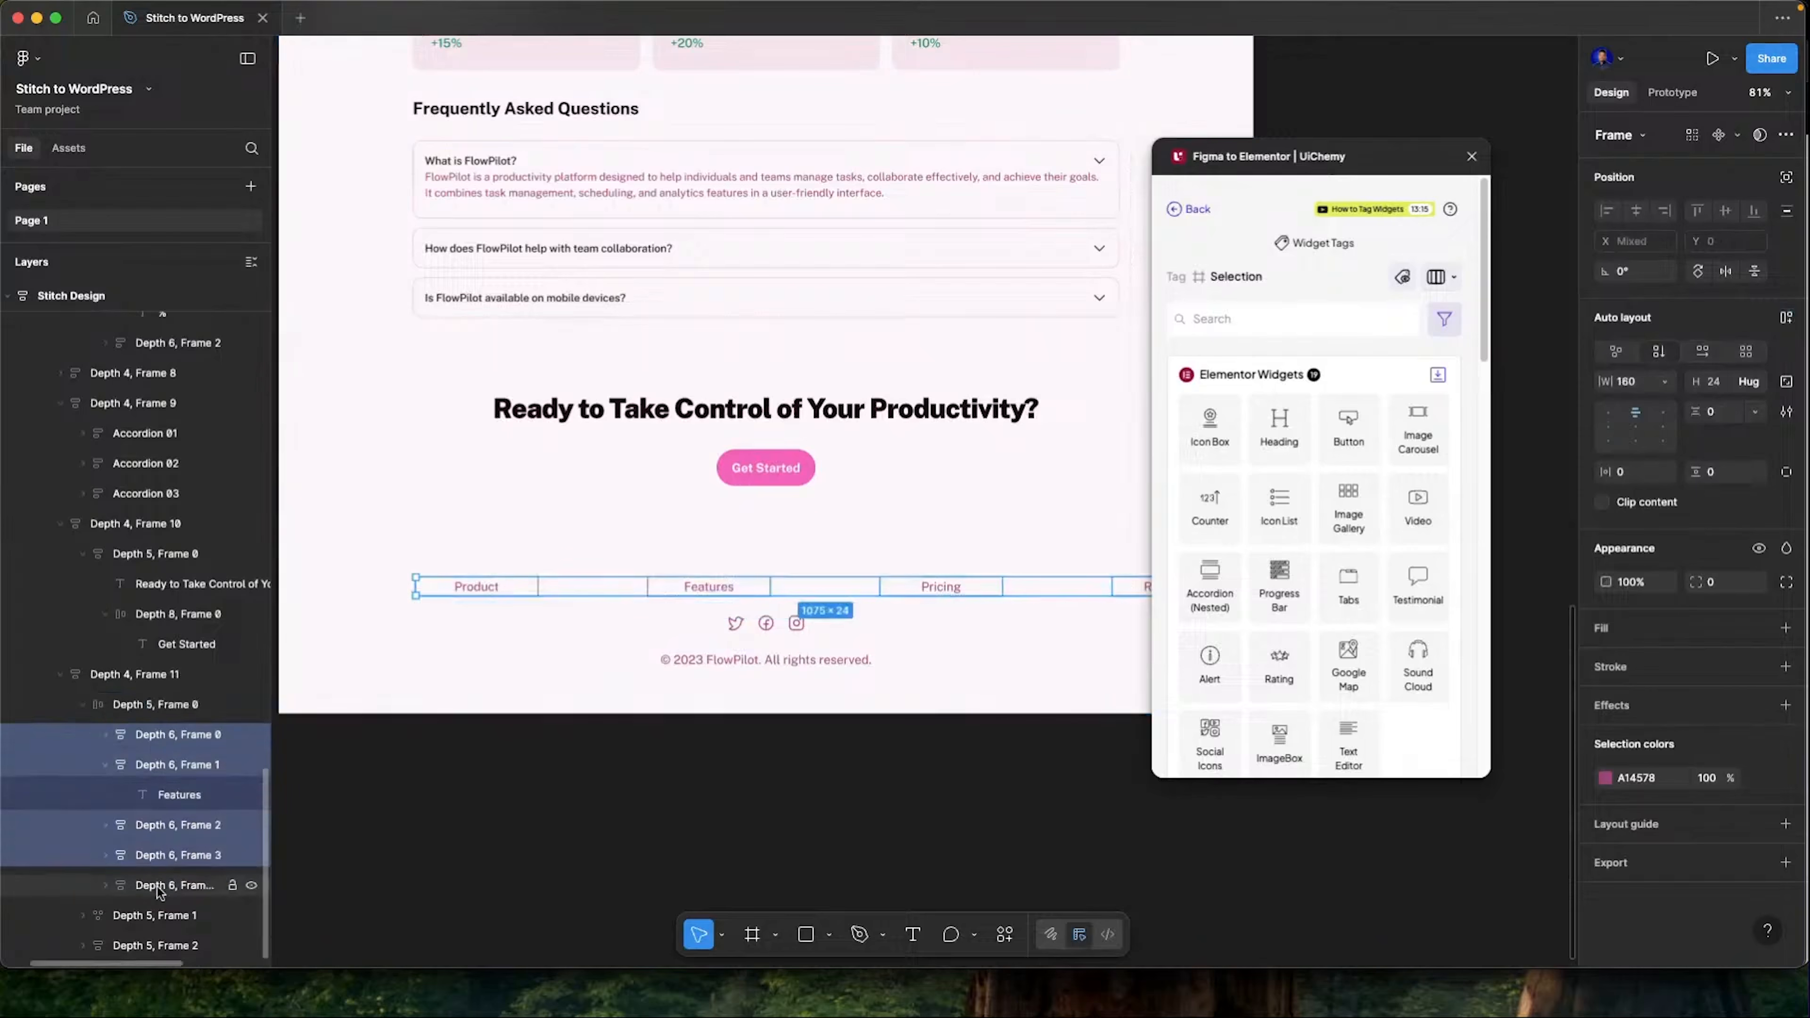
pyautogui.click(1669, 381)
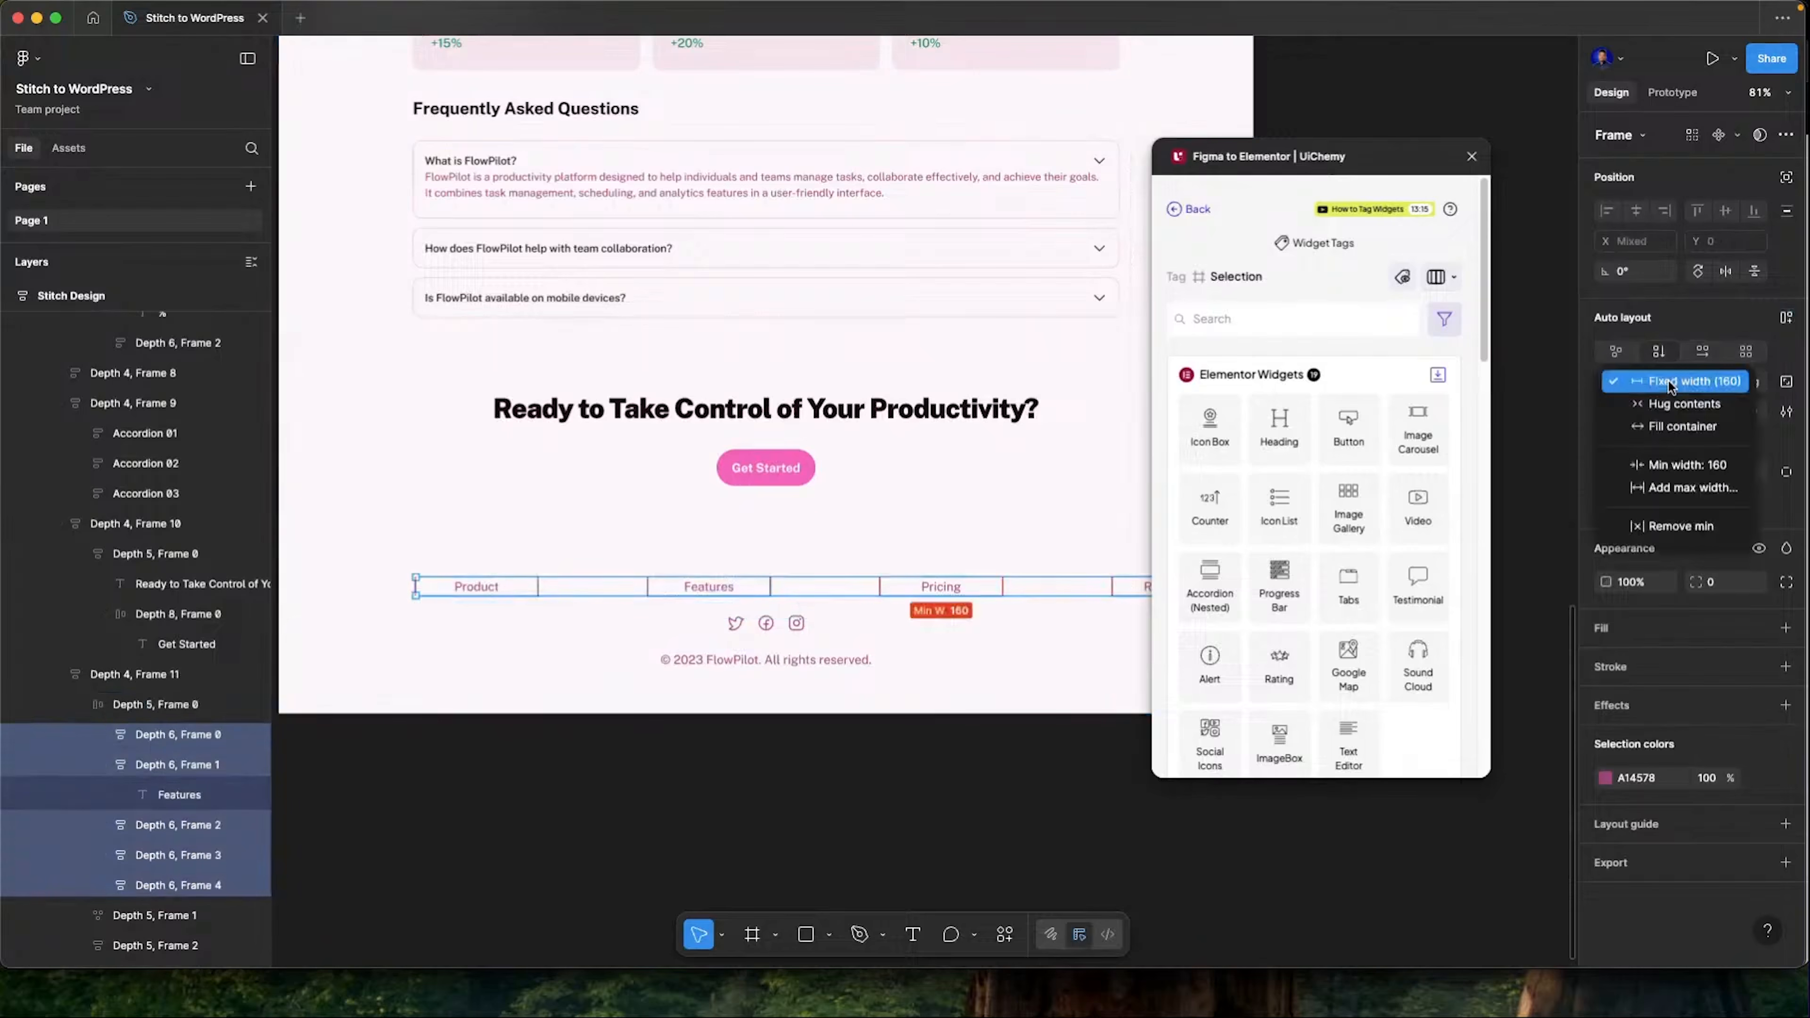
pyautogui.click(1681, 527)
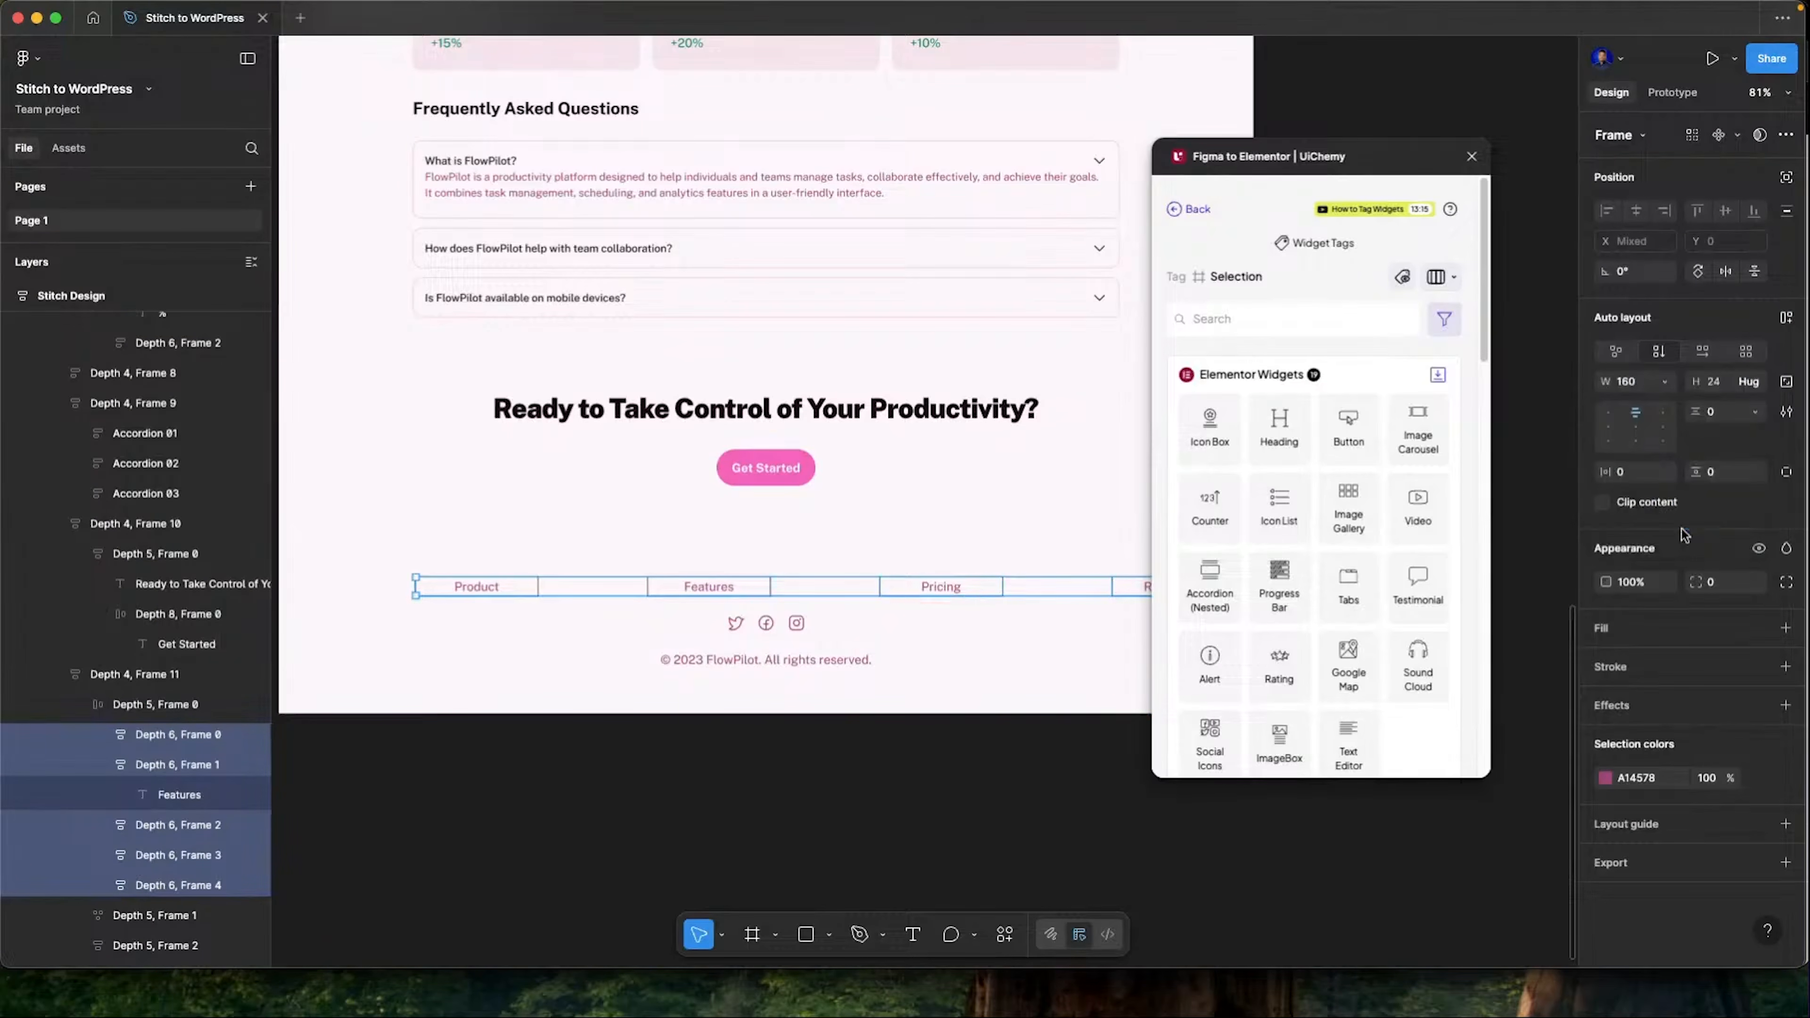
pyautogui.click(1671, 385)
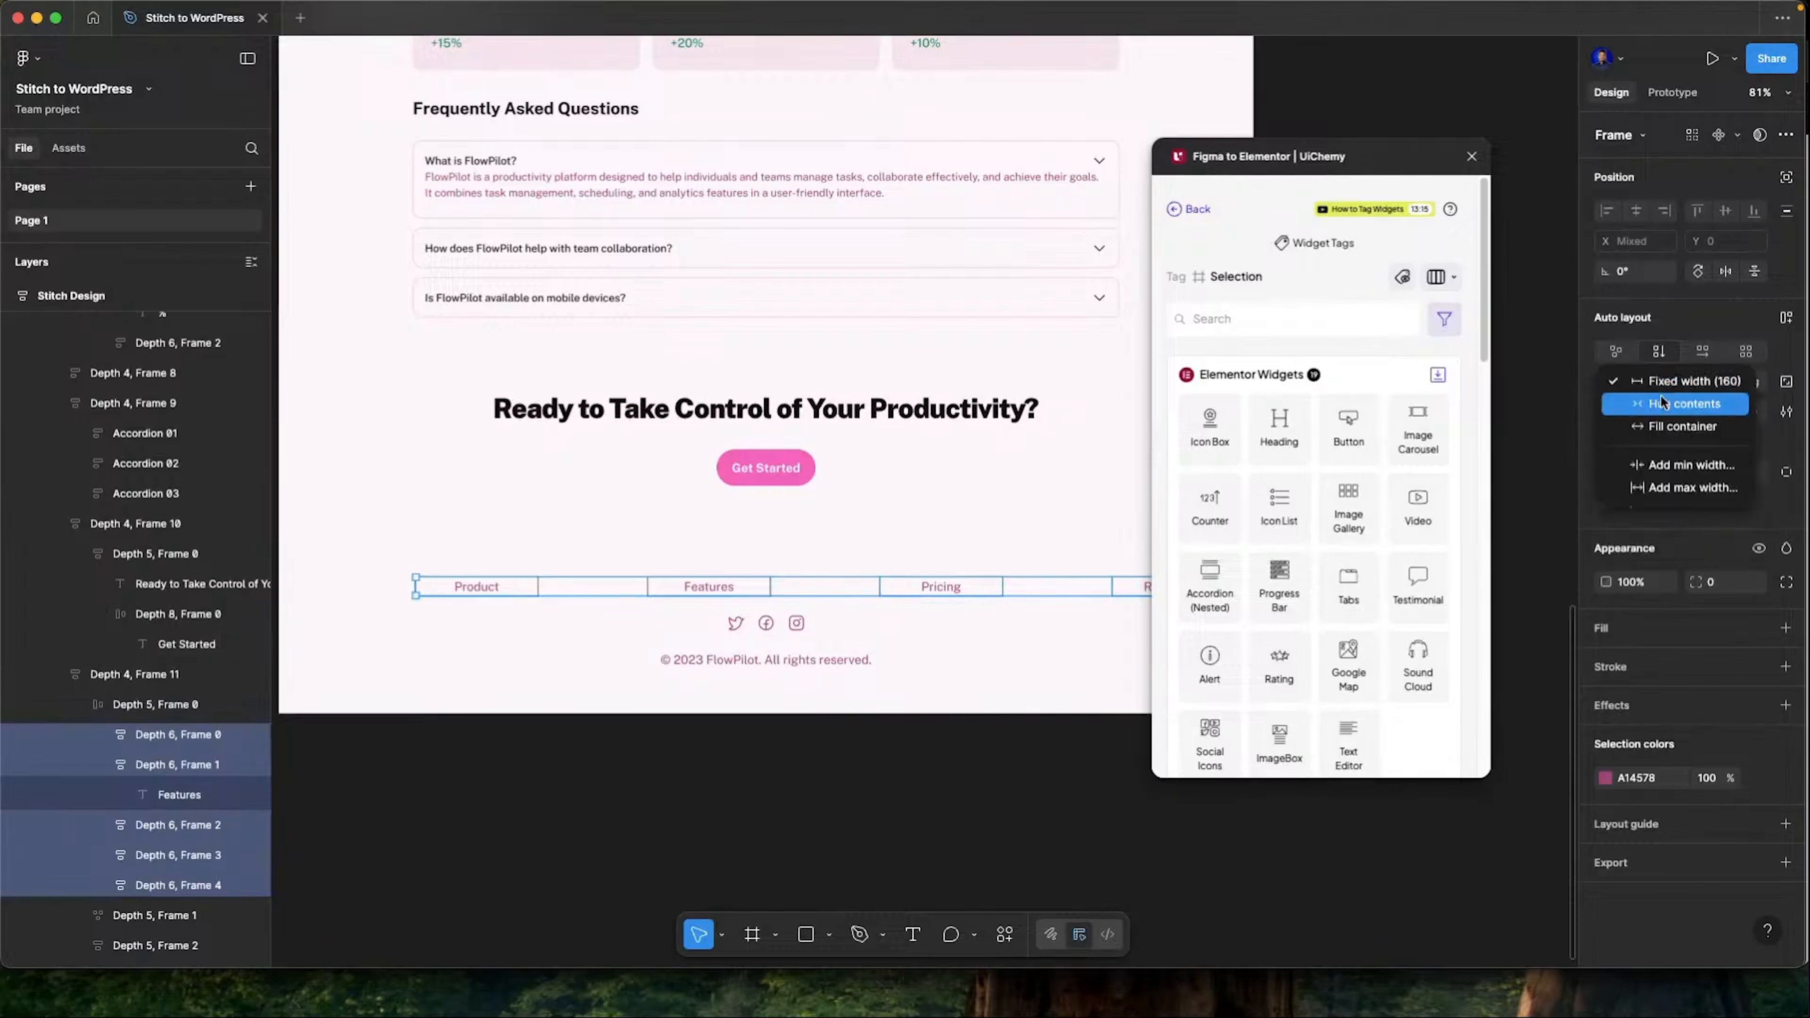
pyautogui.click(1661, 402)
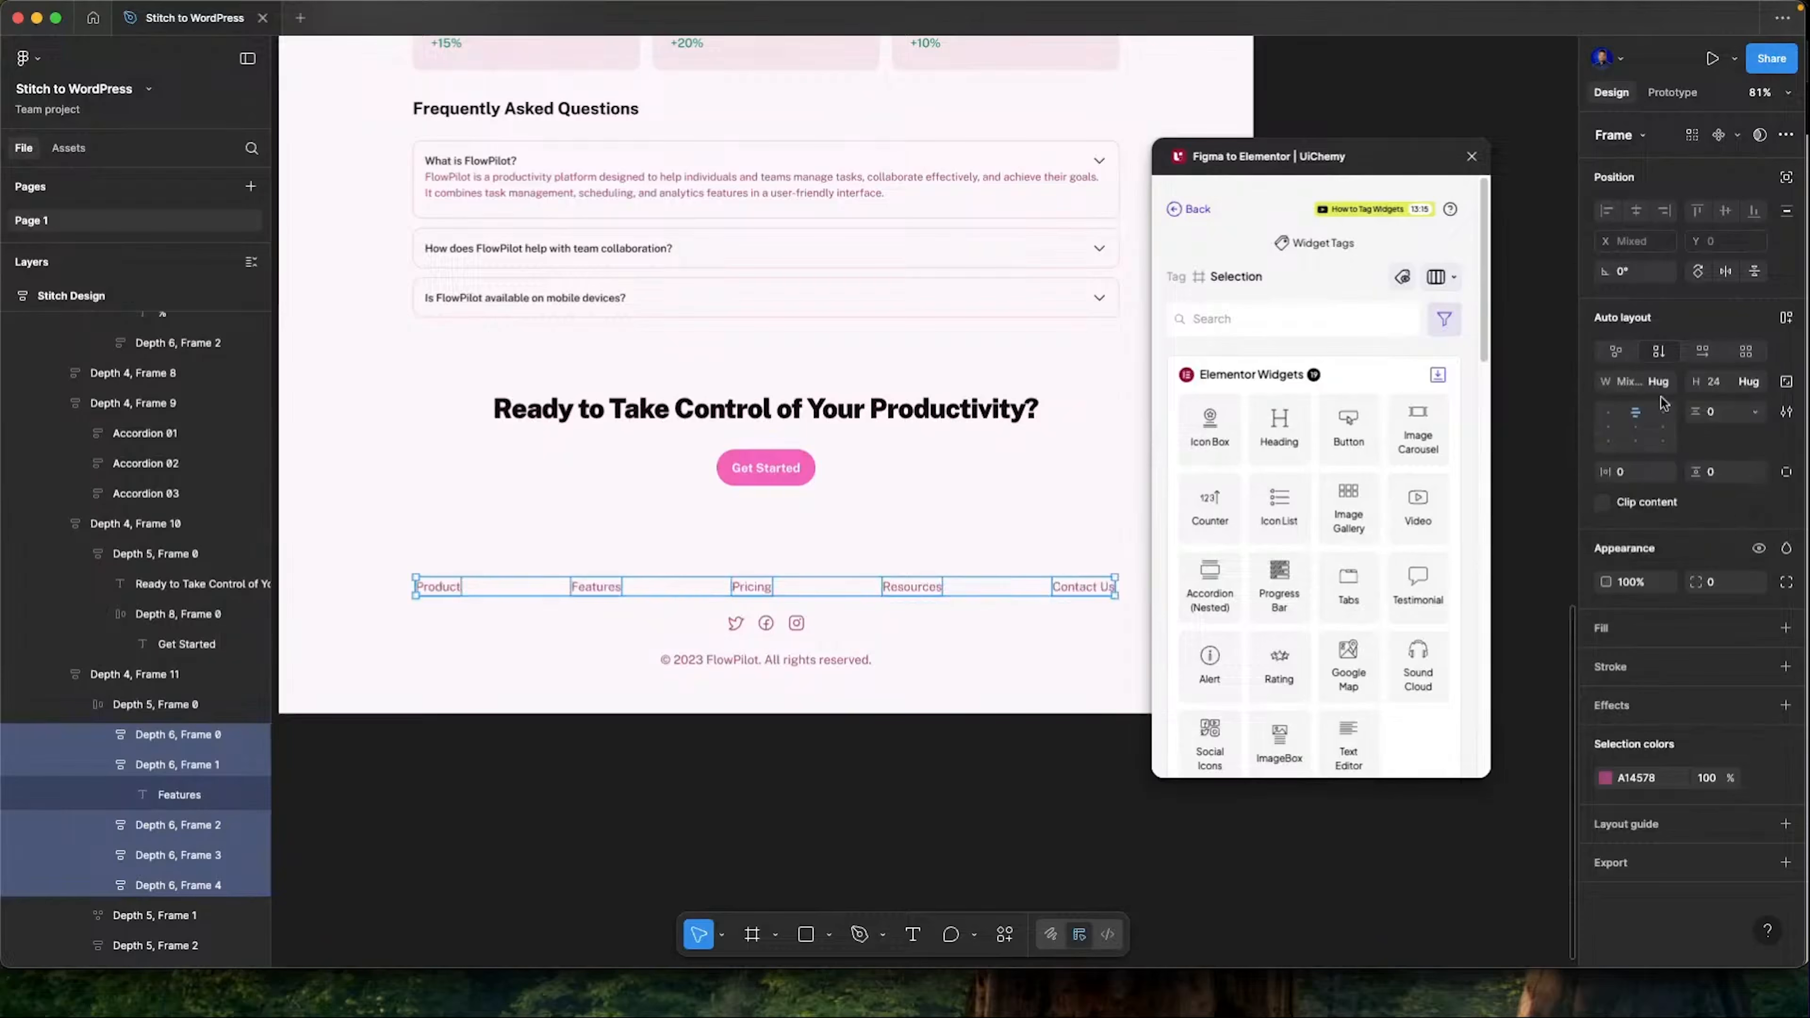
# Tag the footer links frame as an Icon List with Horizontal layout and save the tag
pyautogui.click(82, 705)
pyautogui.click(148, 709)
pyautogui.click(1252, 519)
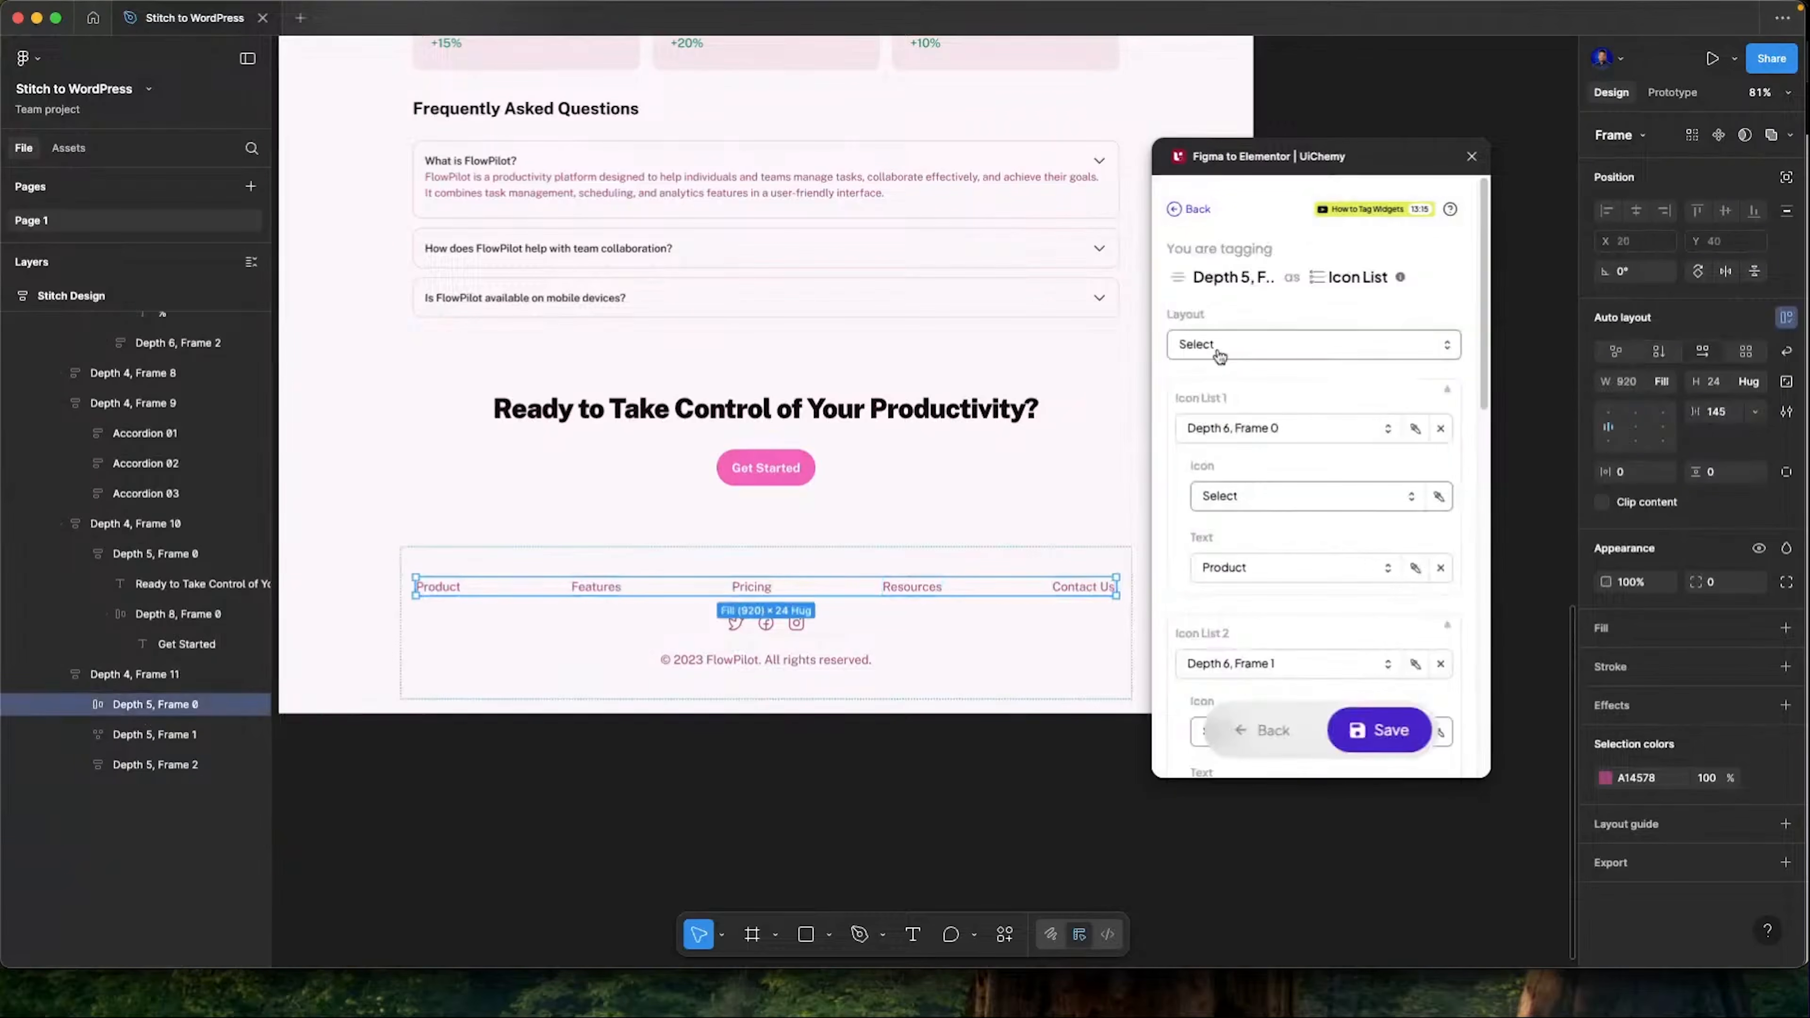
pyautogui.click(1224, 346)
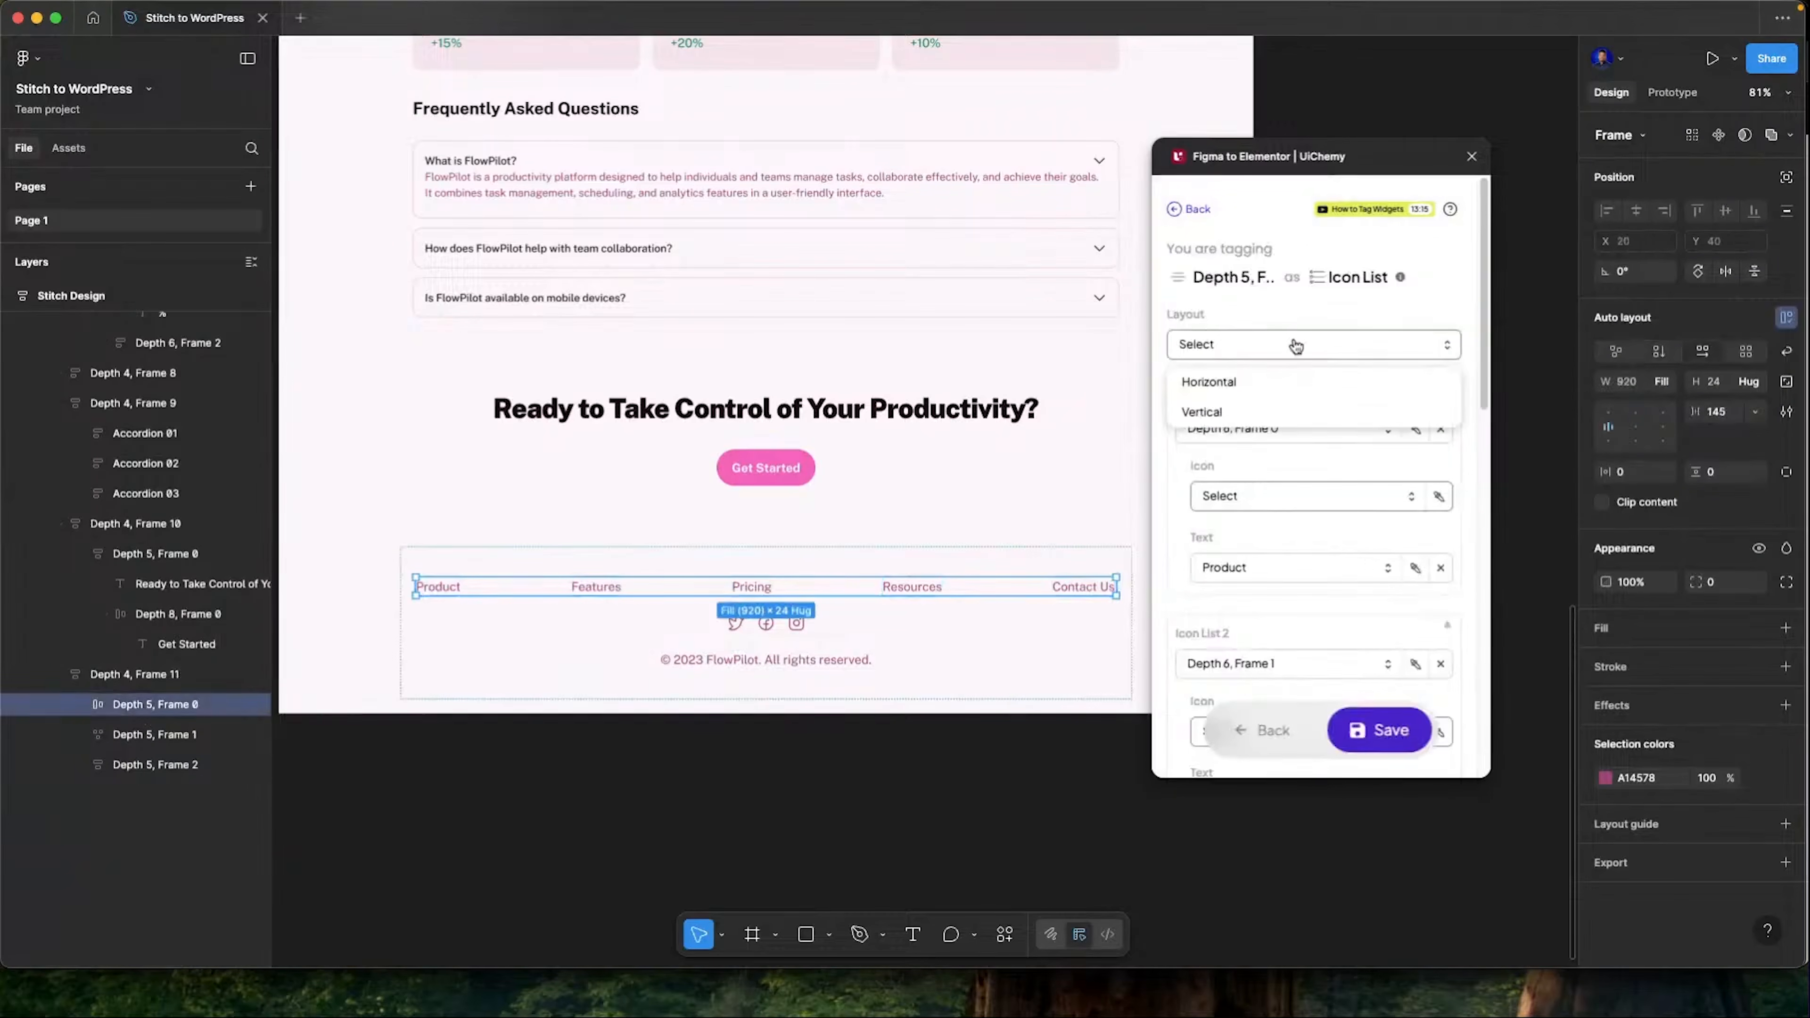
pyautogui.click(1260, 385)
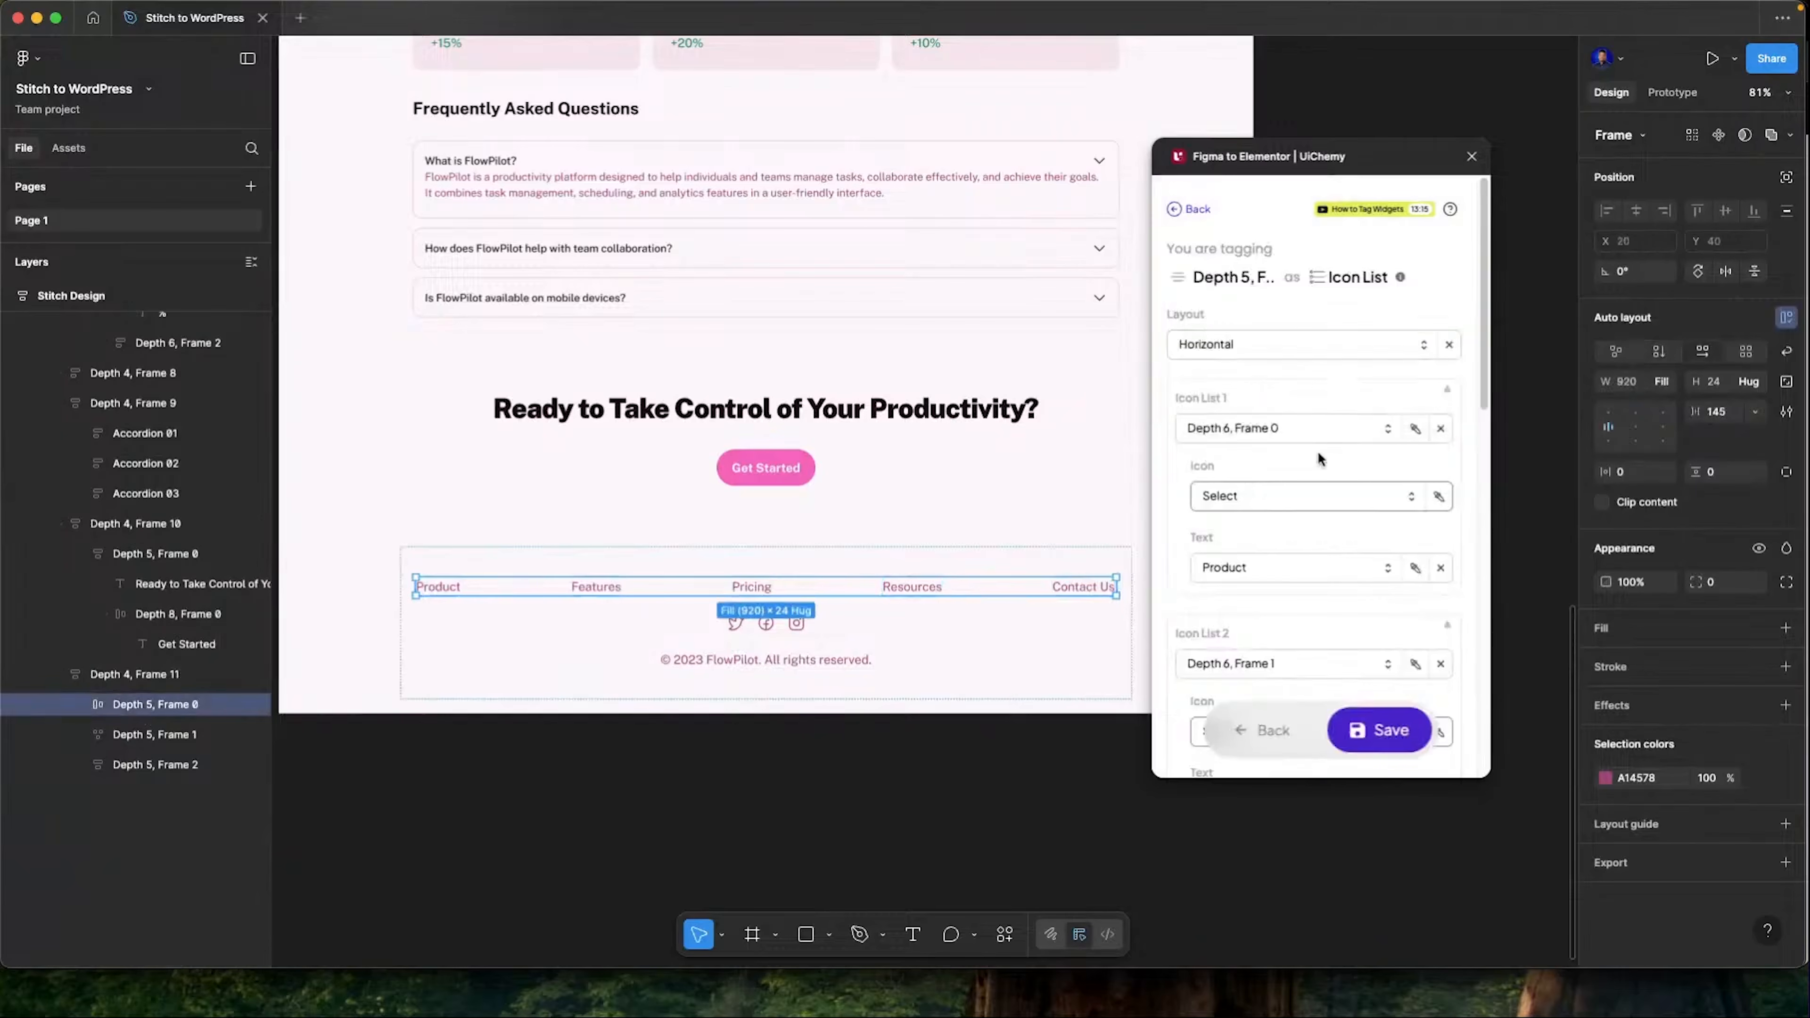
pyautogui.scroll(-10, 1318, 456)
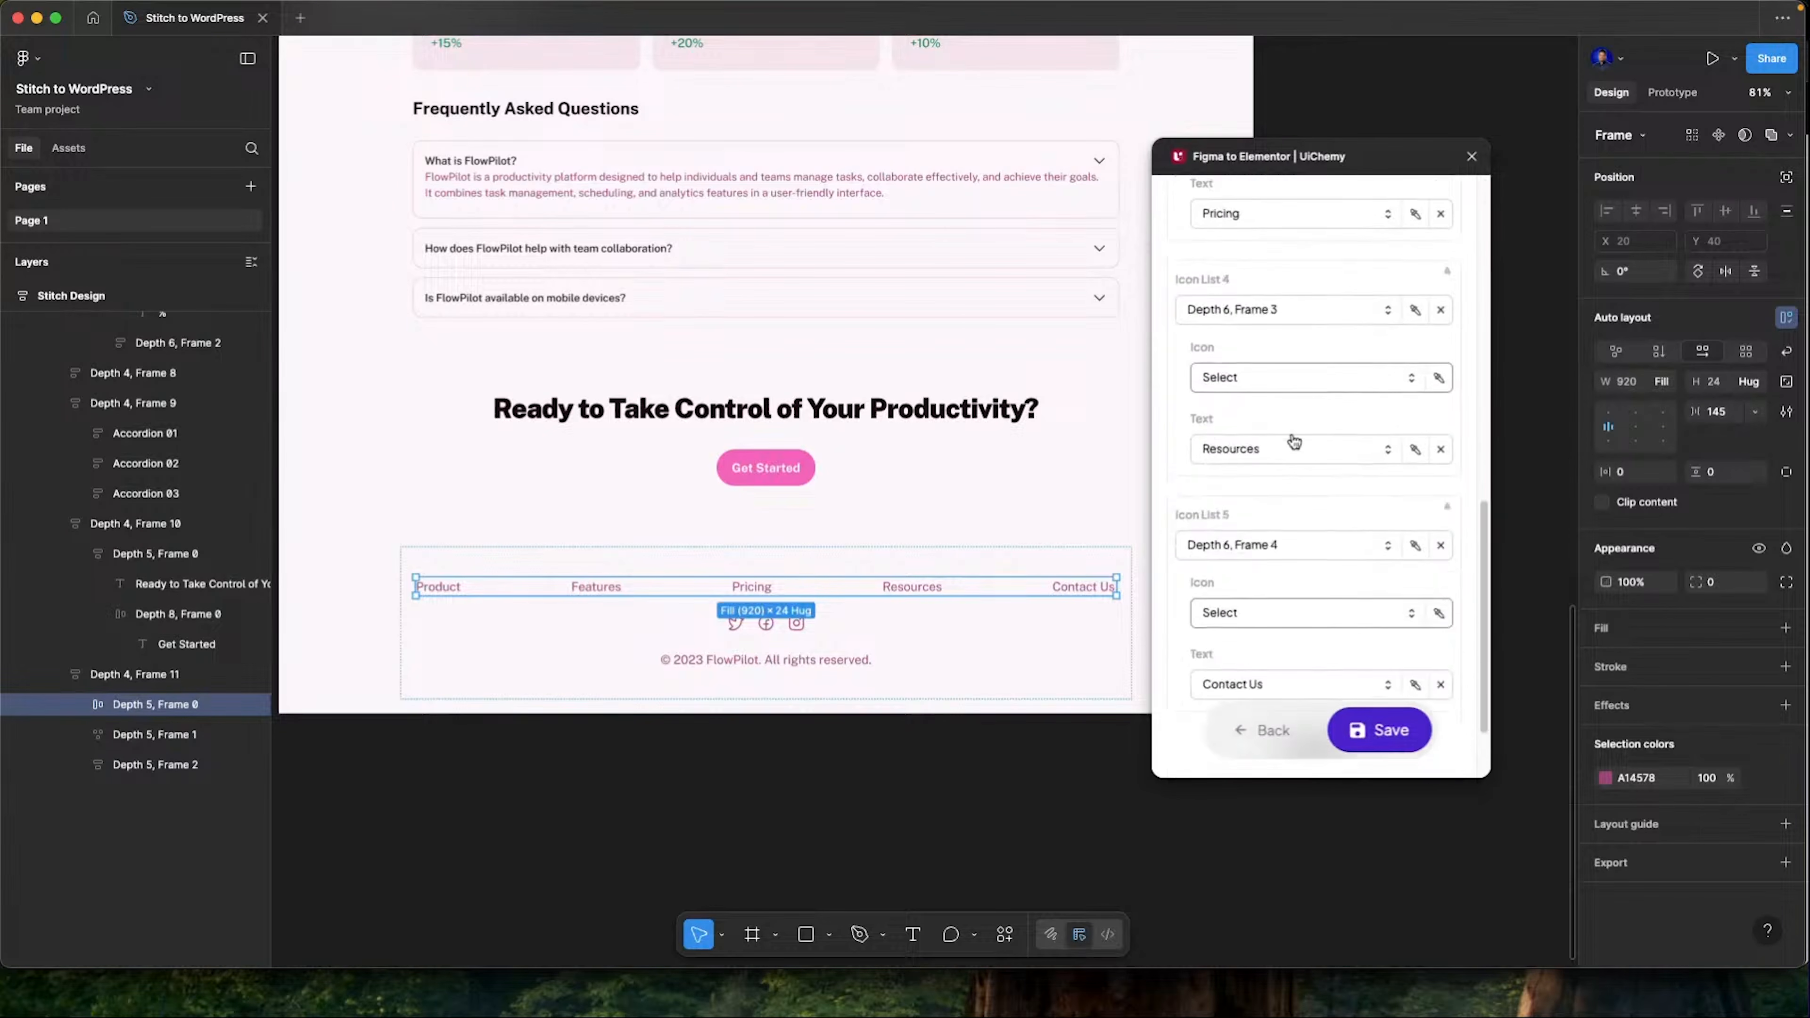
pyautogui.scroll(-3, 1301, 463)
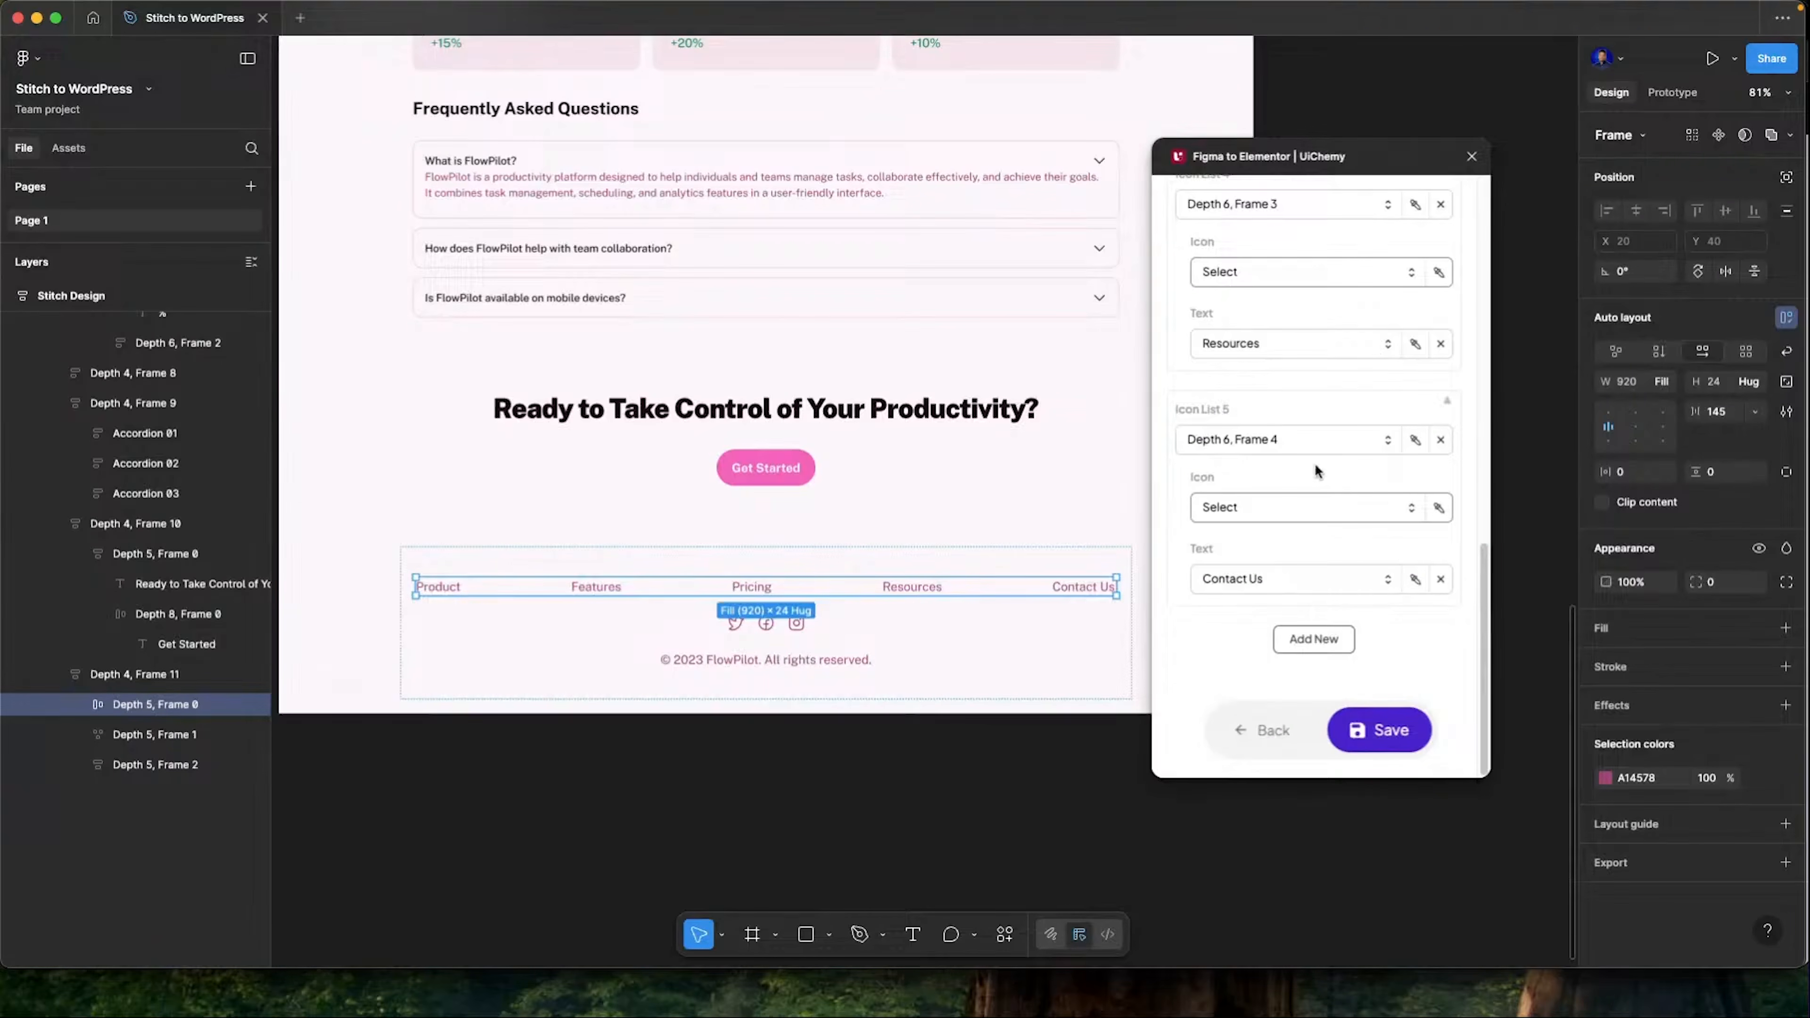
pyautogui.scroll(3, 1314, 462)
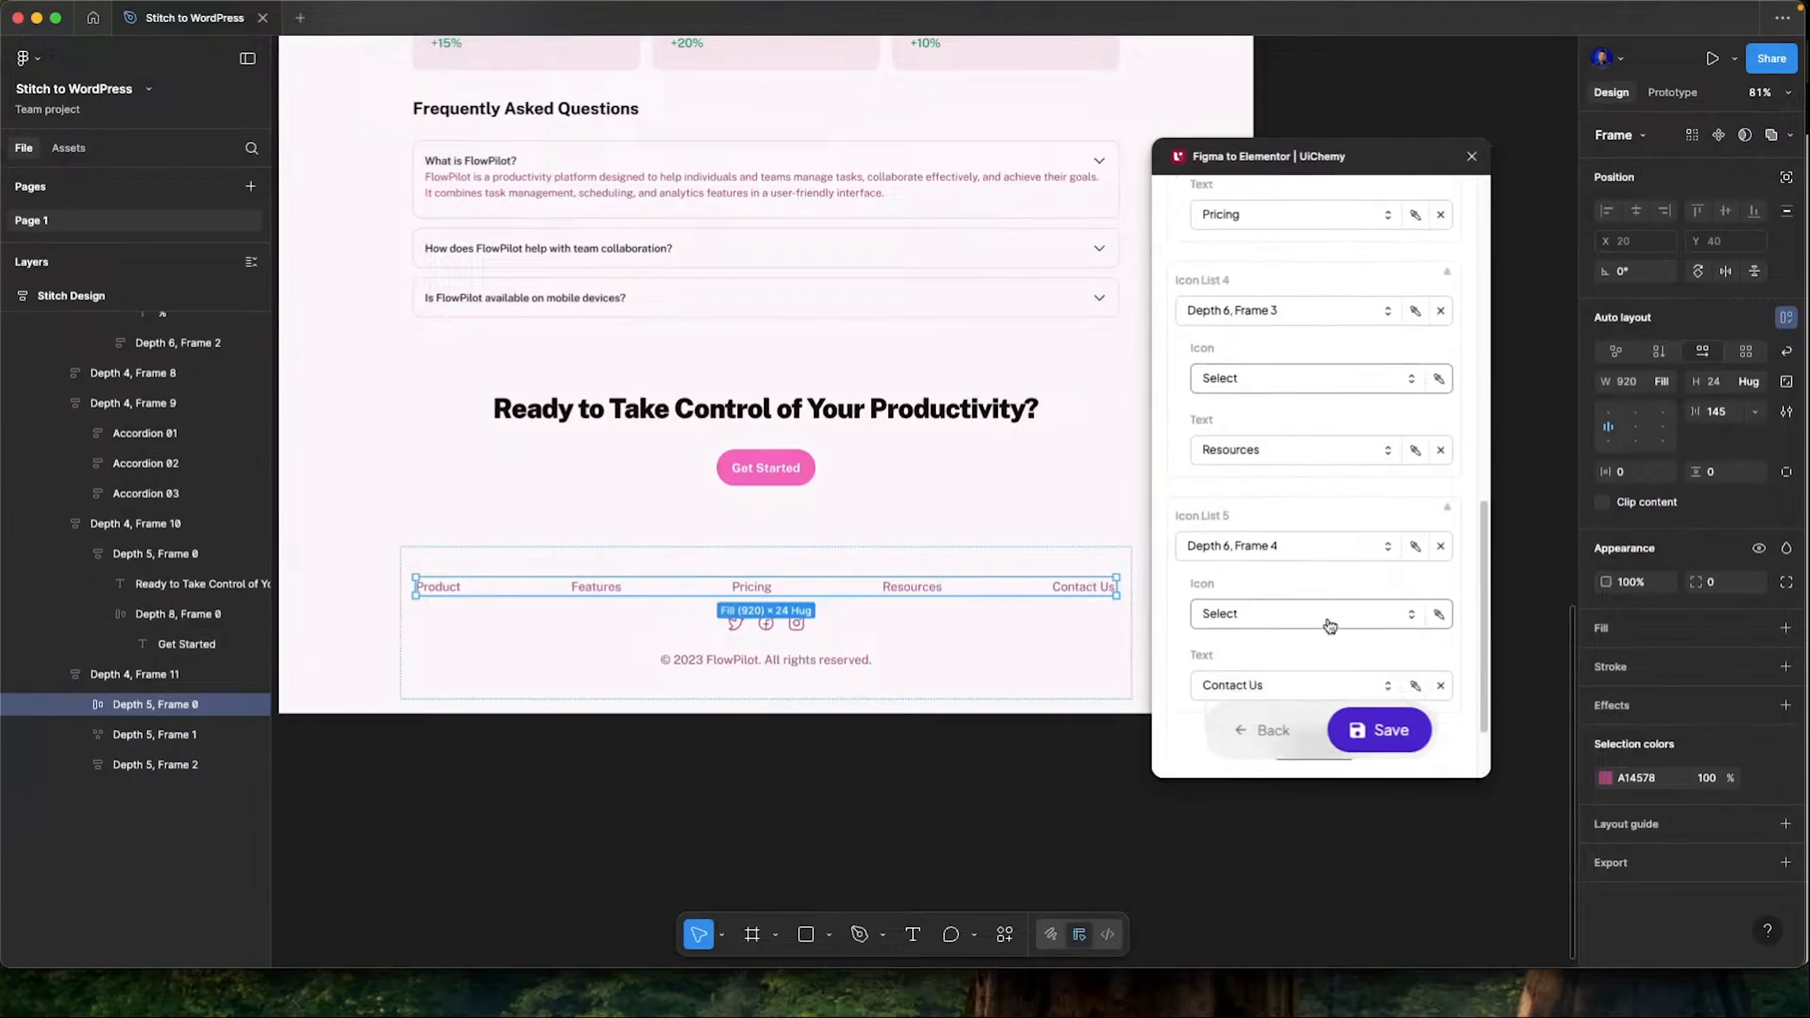
pyautogui.scroll(-1, 1330, 626)
pyautogui.click(1379, 730)
# Turn off wrapping in the auto layout of the footer's social icons frame
pyautogui.click(757, 624)
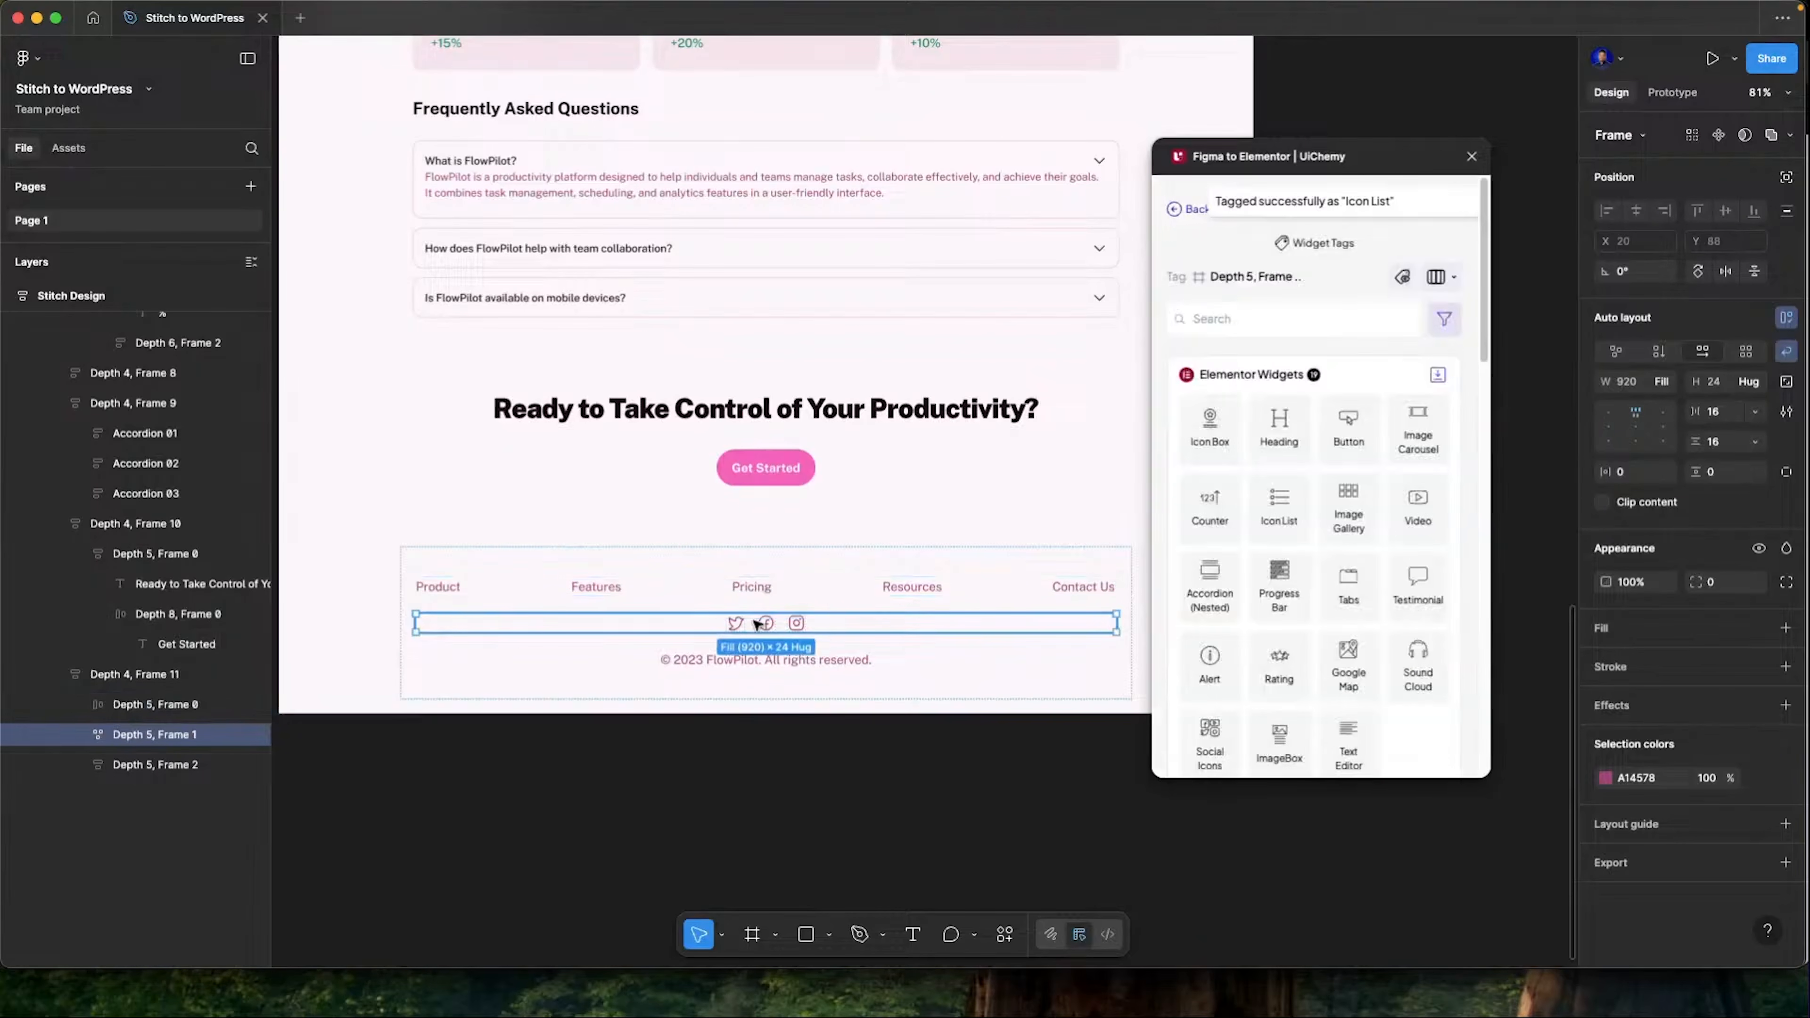
pyautogui.click(85, 735)
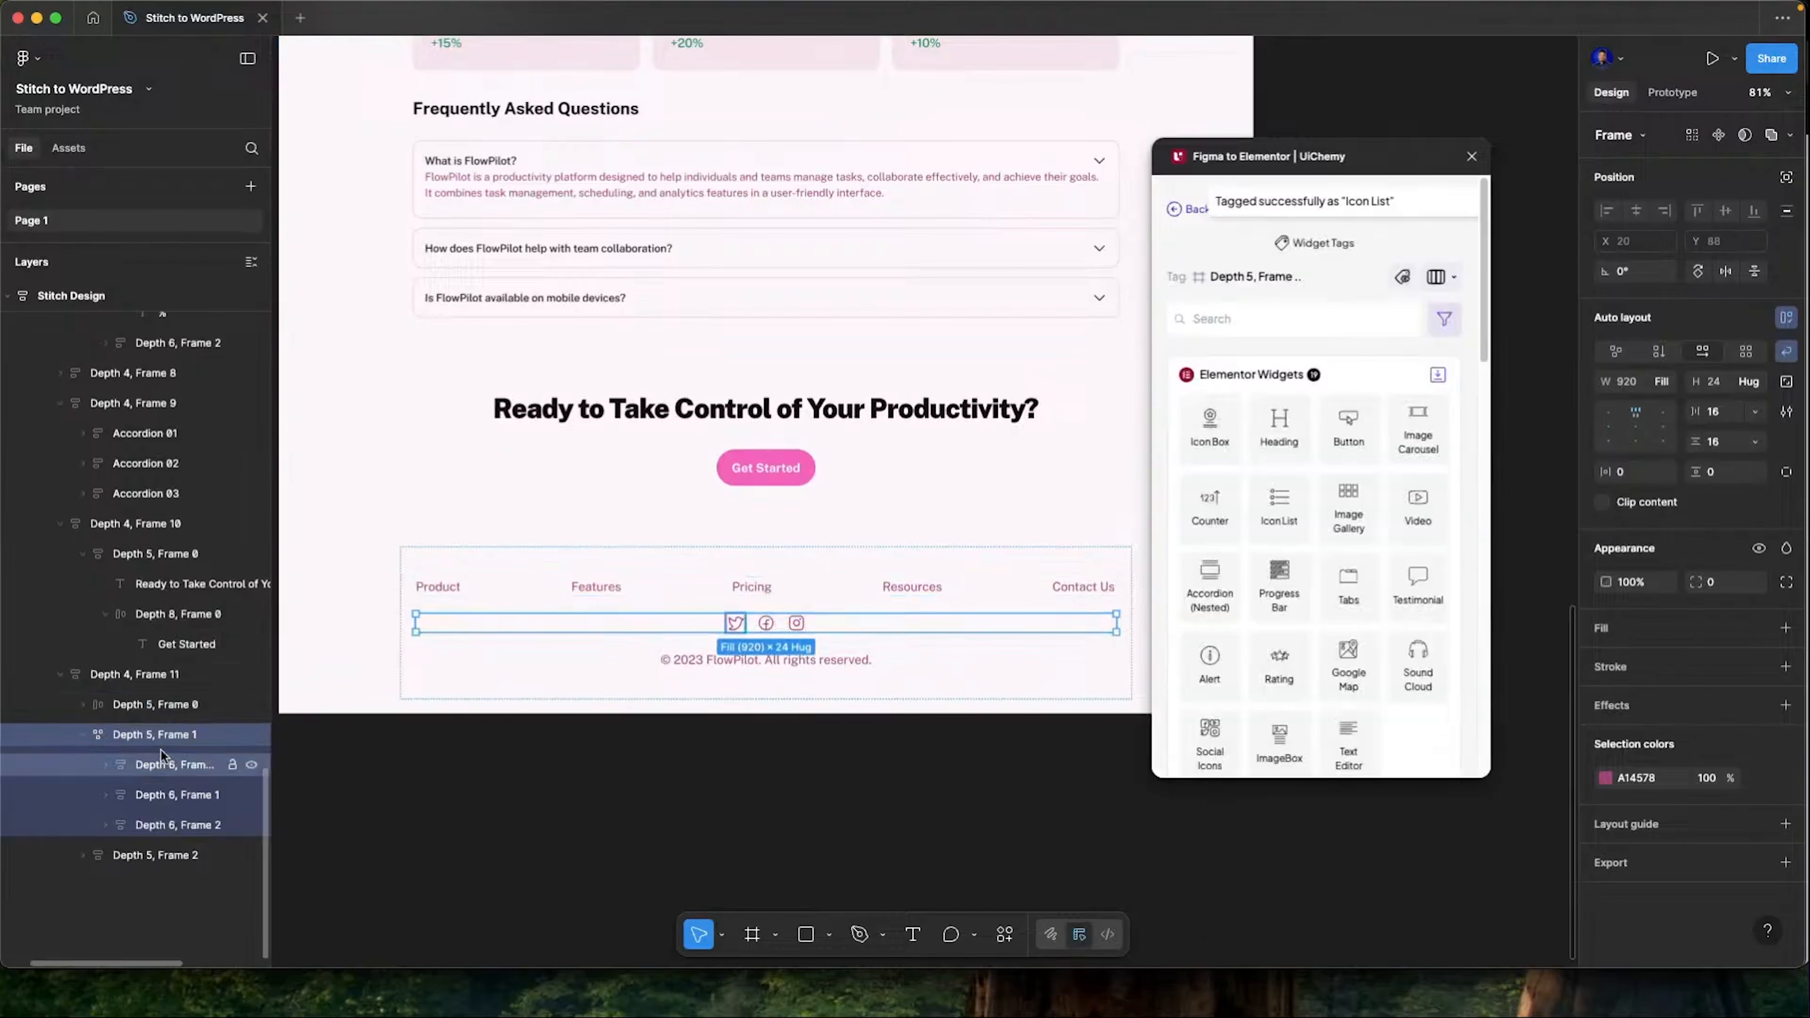
pyautogui.click(1785, 351)
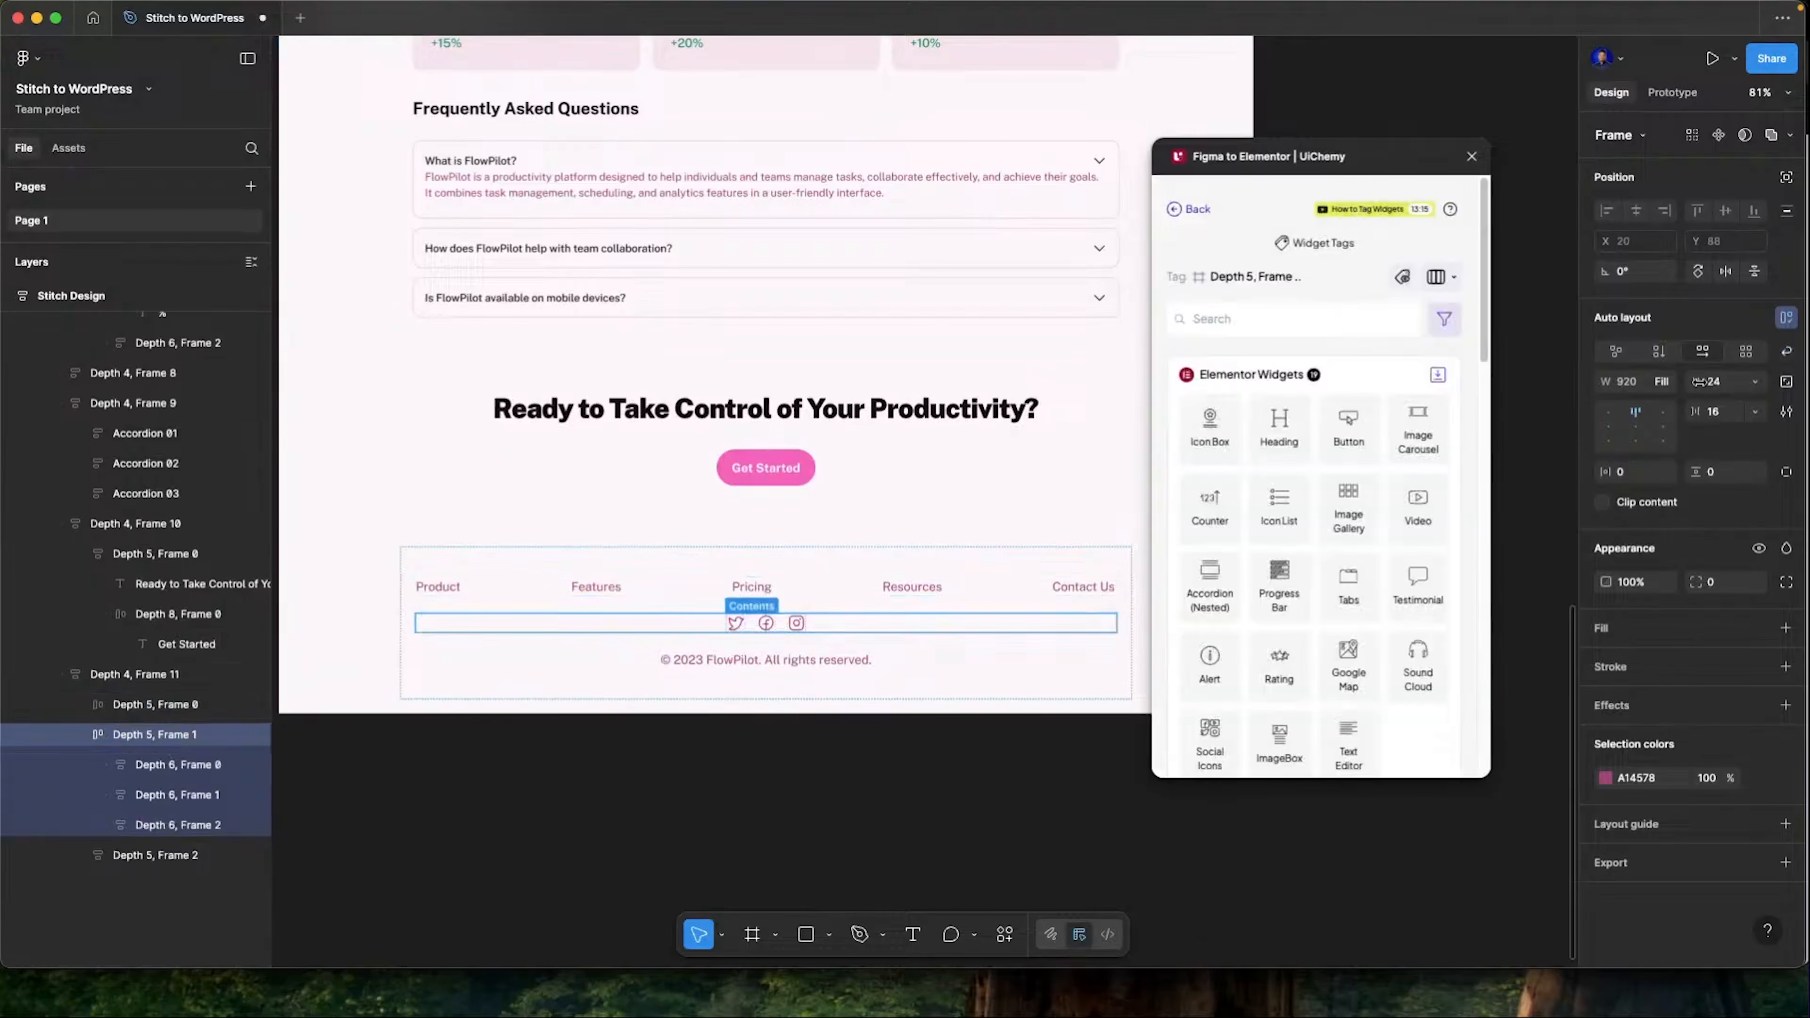
# Add a FFFFFF fill at 0% opacity to the three social icon frames
pyautogui.click(151, 766)
pyautogui.keyDown('shift'); pyautogui.click(152, 824); pyautogui.keyUp('shift')
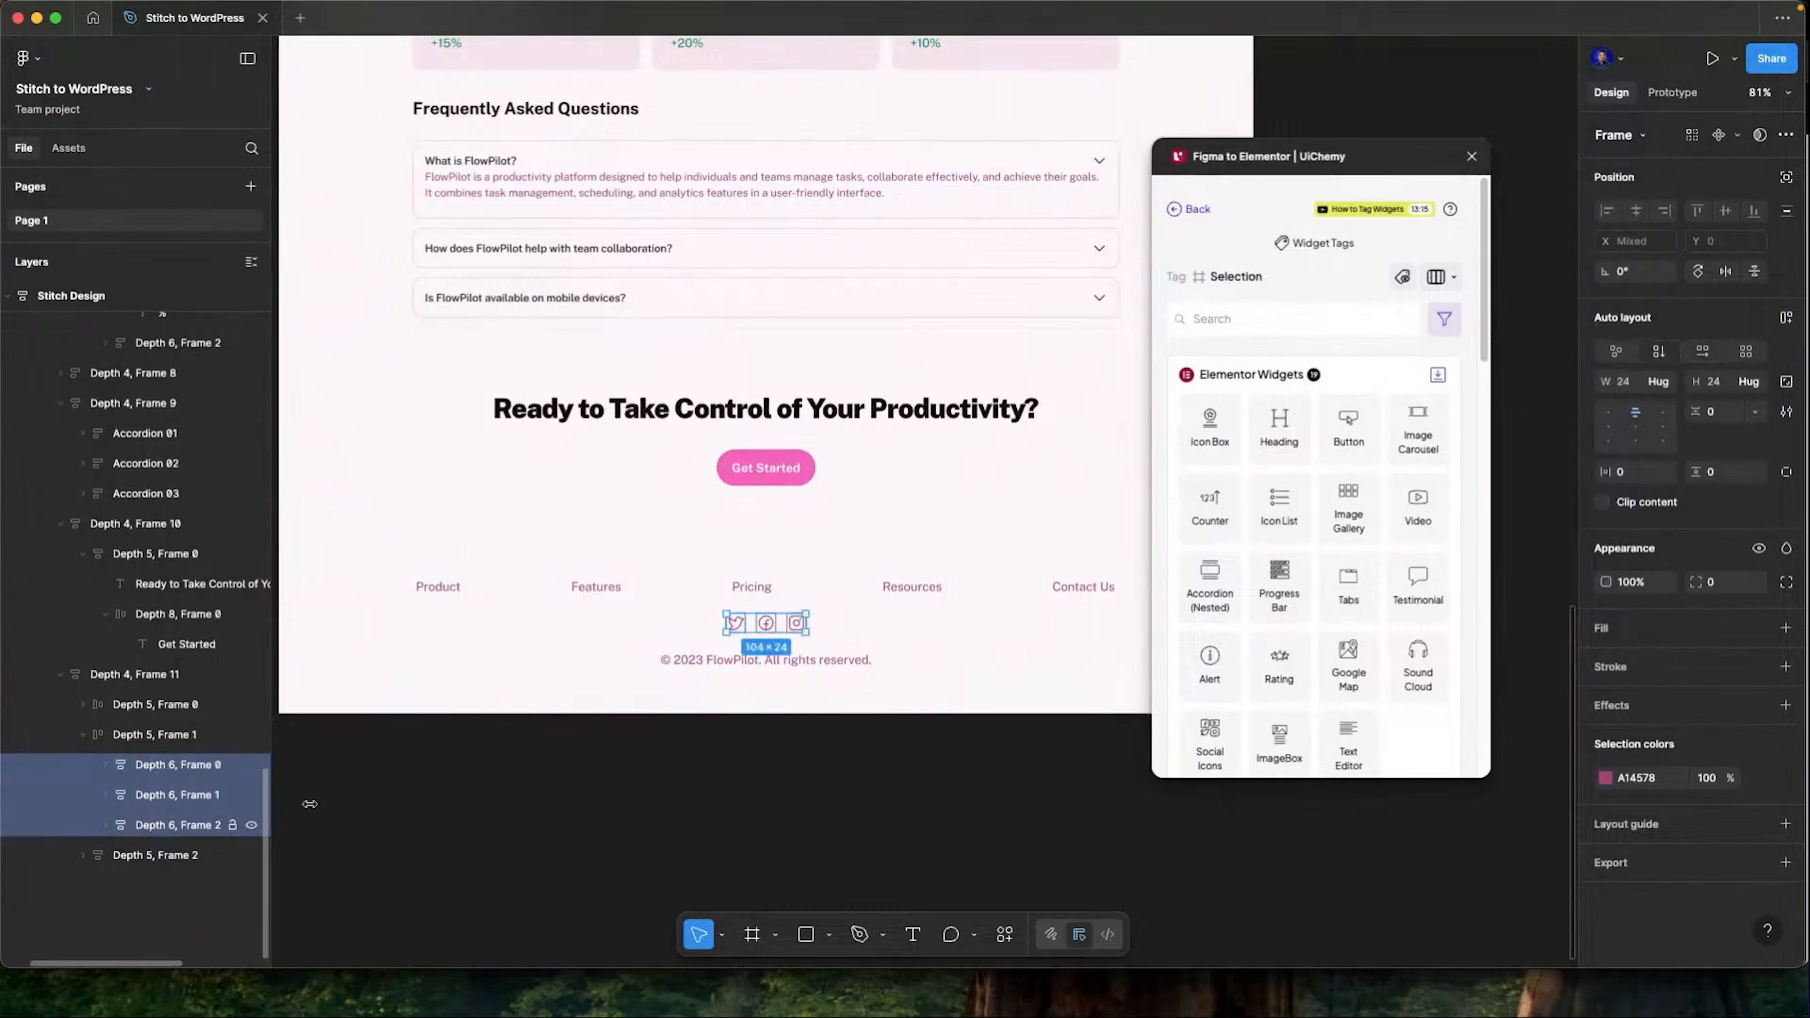
pyautogui.click(1785, 627)
pyautogui.click(1713, 663)
pyautogui.write('0')
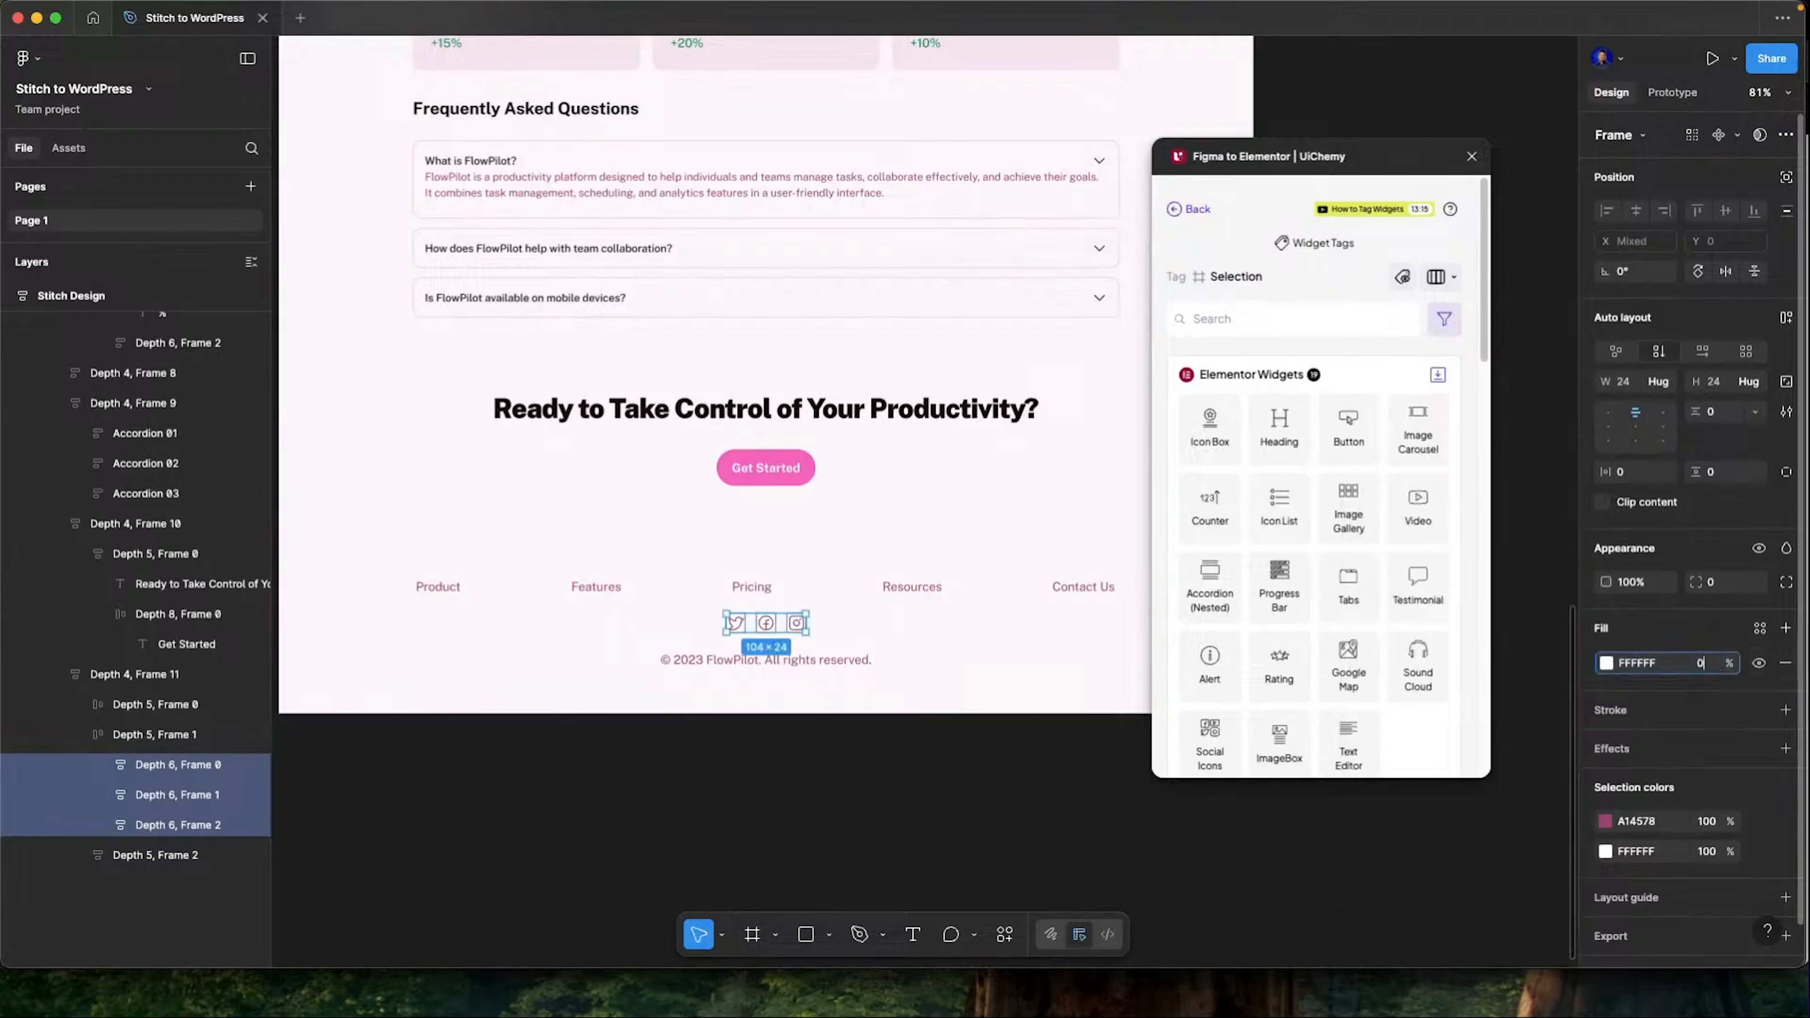
pyautogui.press('Return')
# Tag the frame holding the three footer icons as Social Icons and save the tag
pyautogui.click(131, 742)
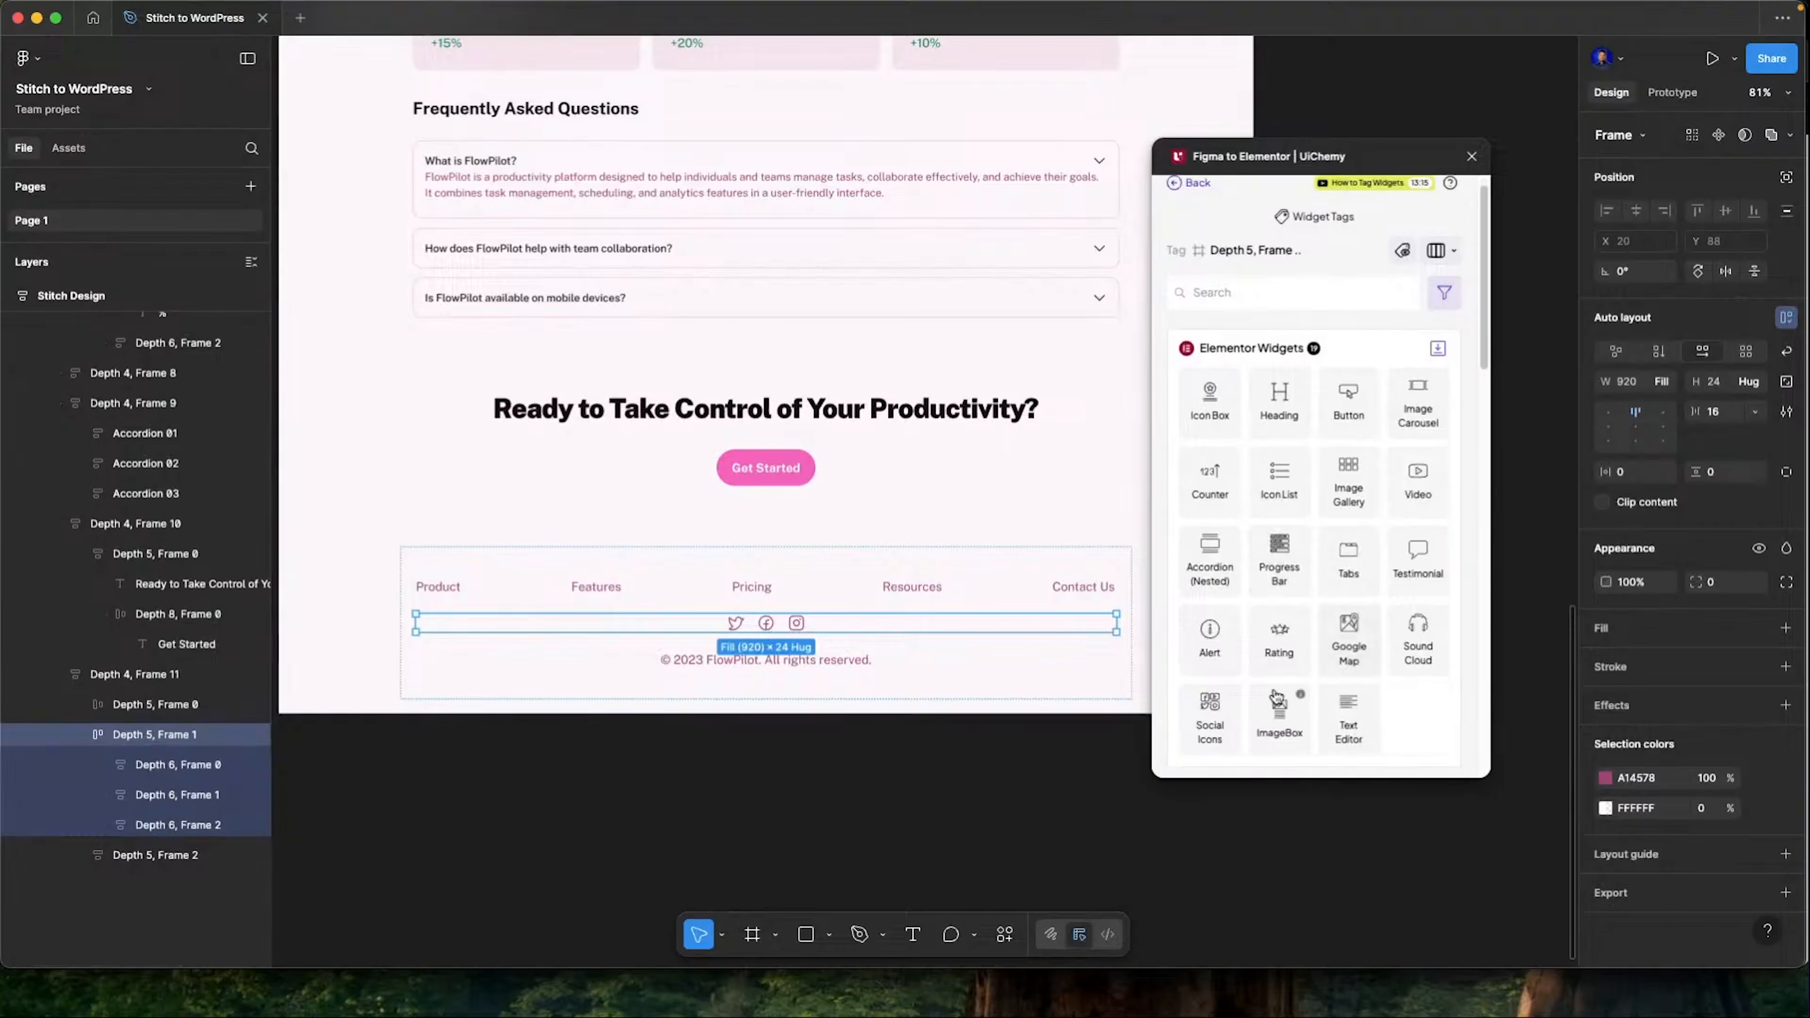
pyautogui.click(1212, 735)
pyautogui.scroll(-3, 1240, 464)
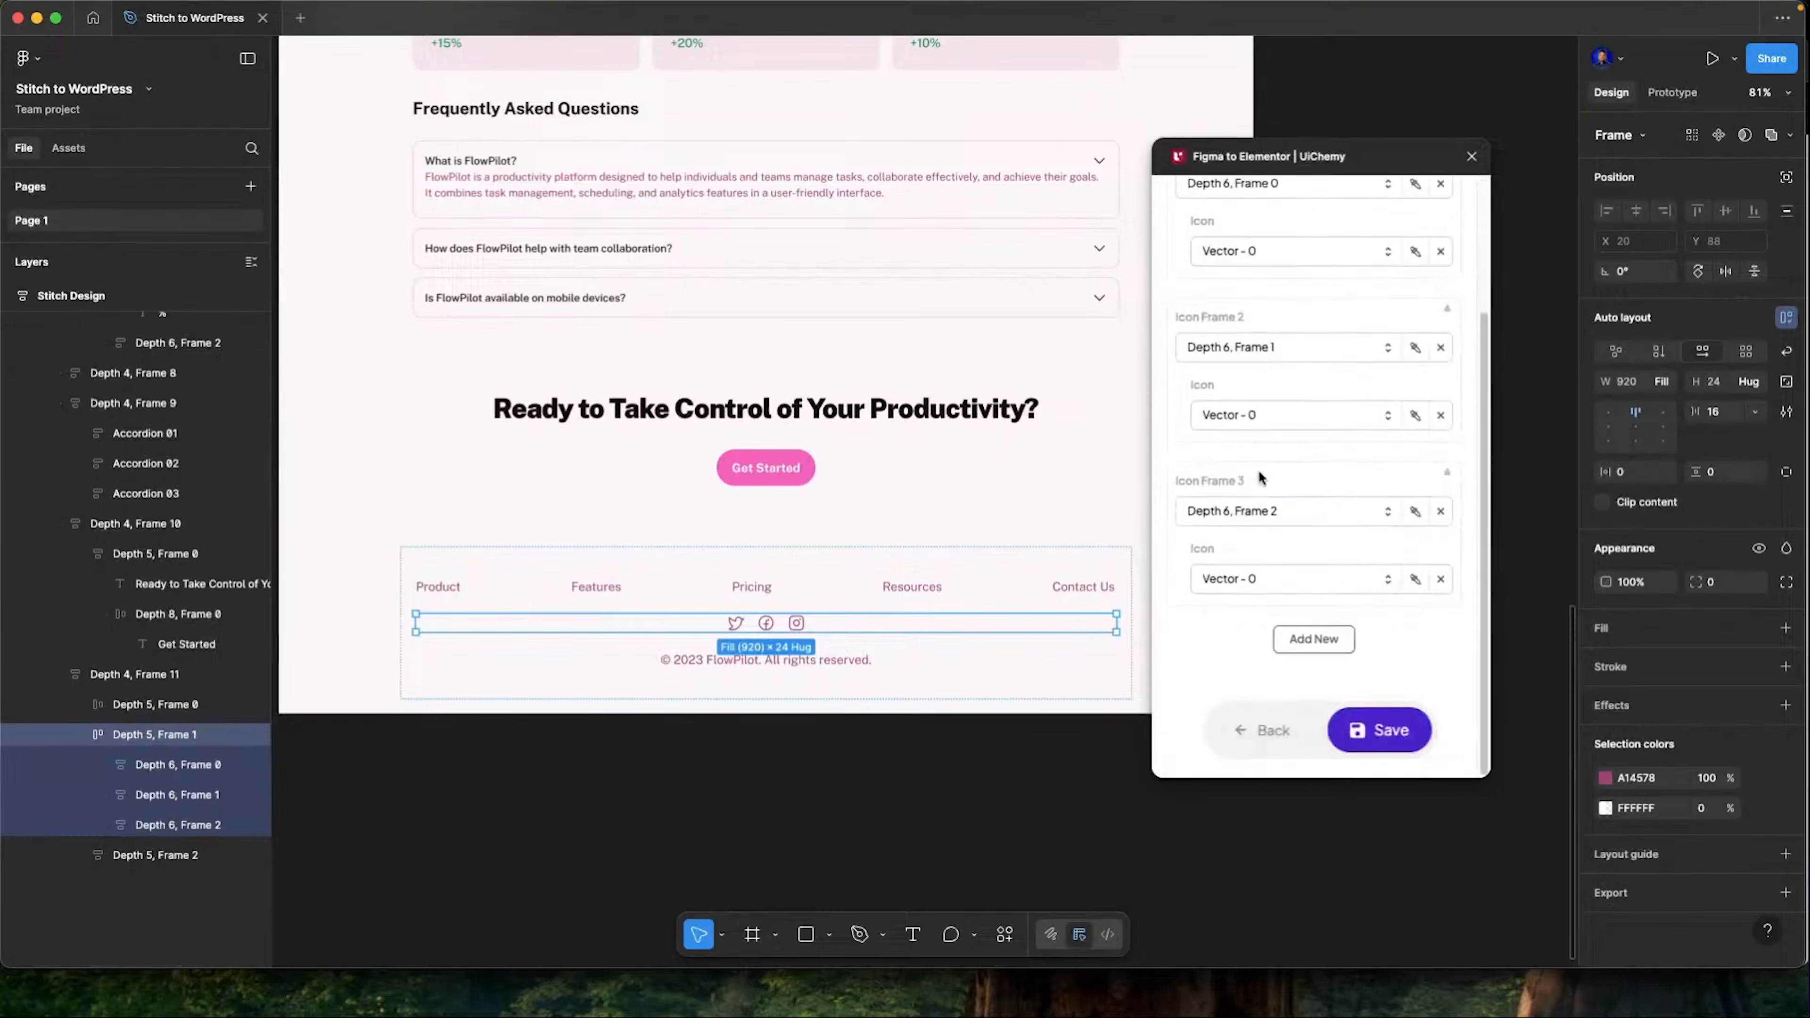
pyautogui.scroll(2, 1268, 435)
pyautogui.scroll(-1, 1223, 567)
pyautogui.scroll(-1, 1220, 567)
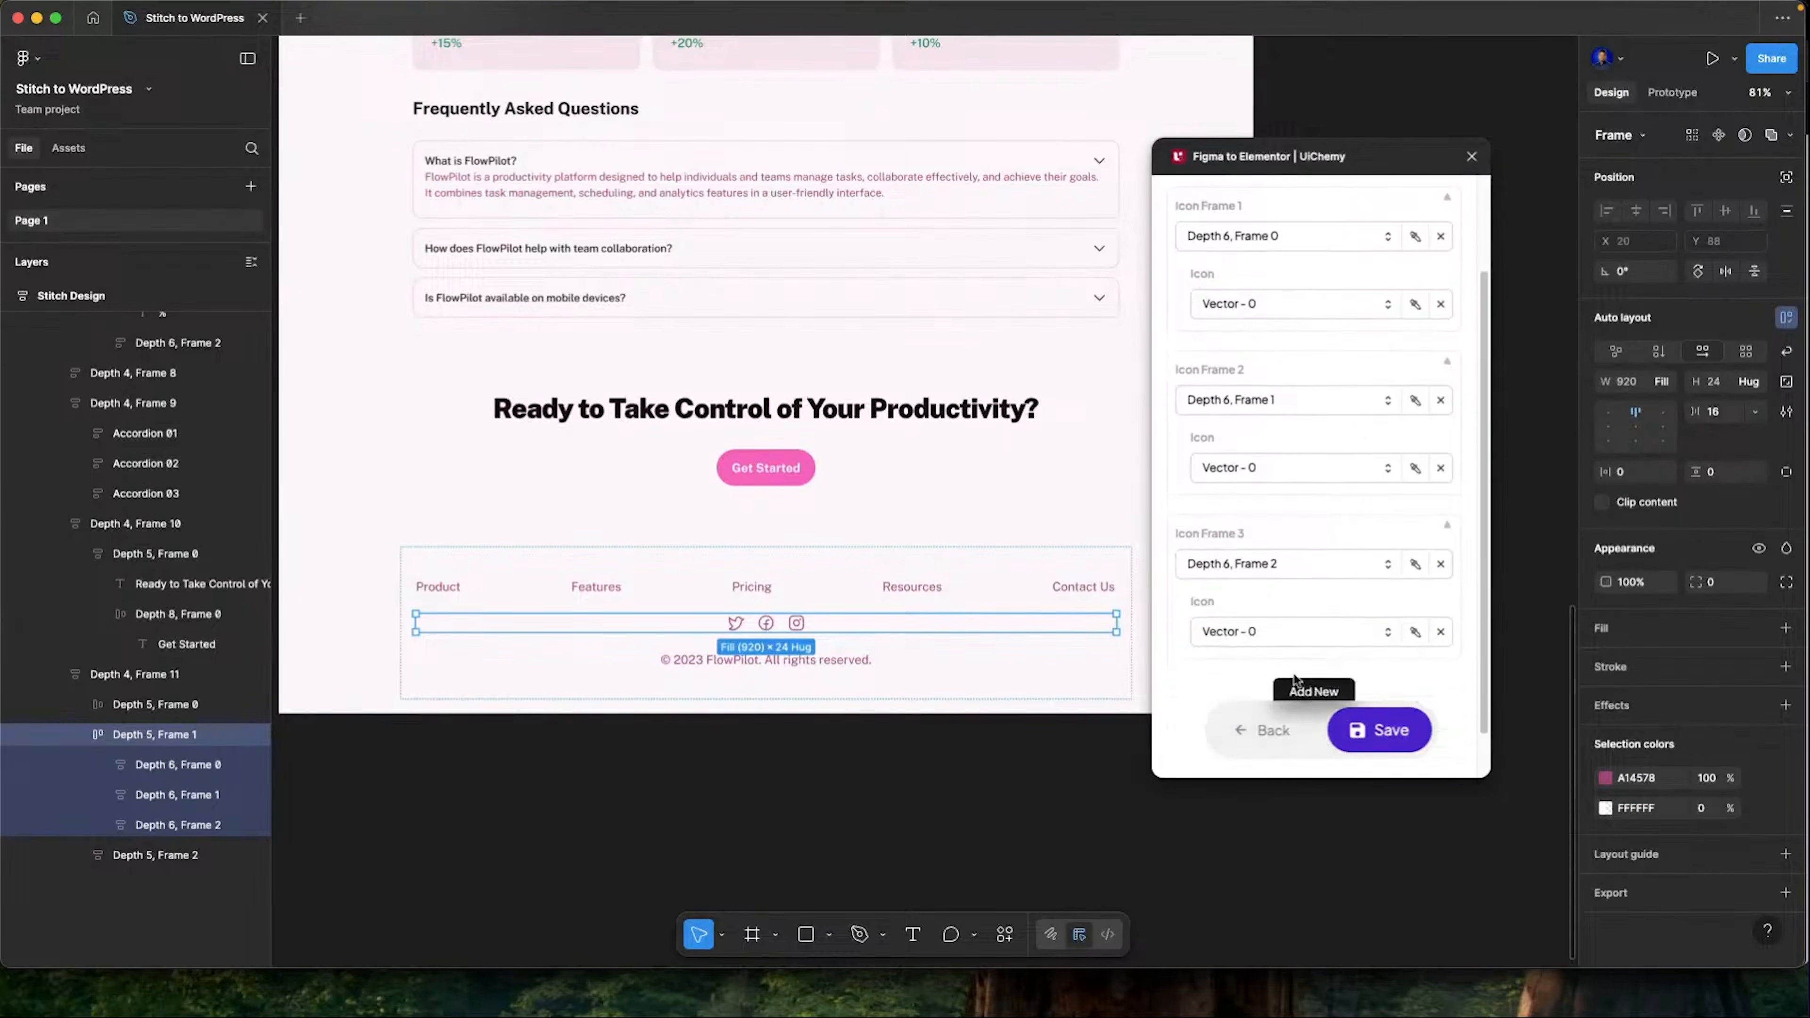
pyautogui.click(1382, 731)
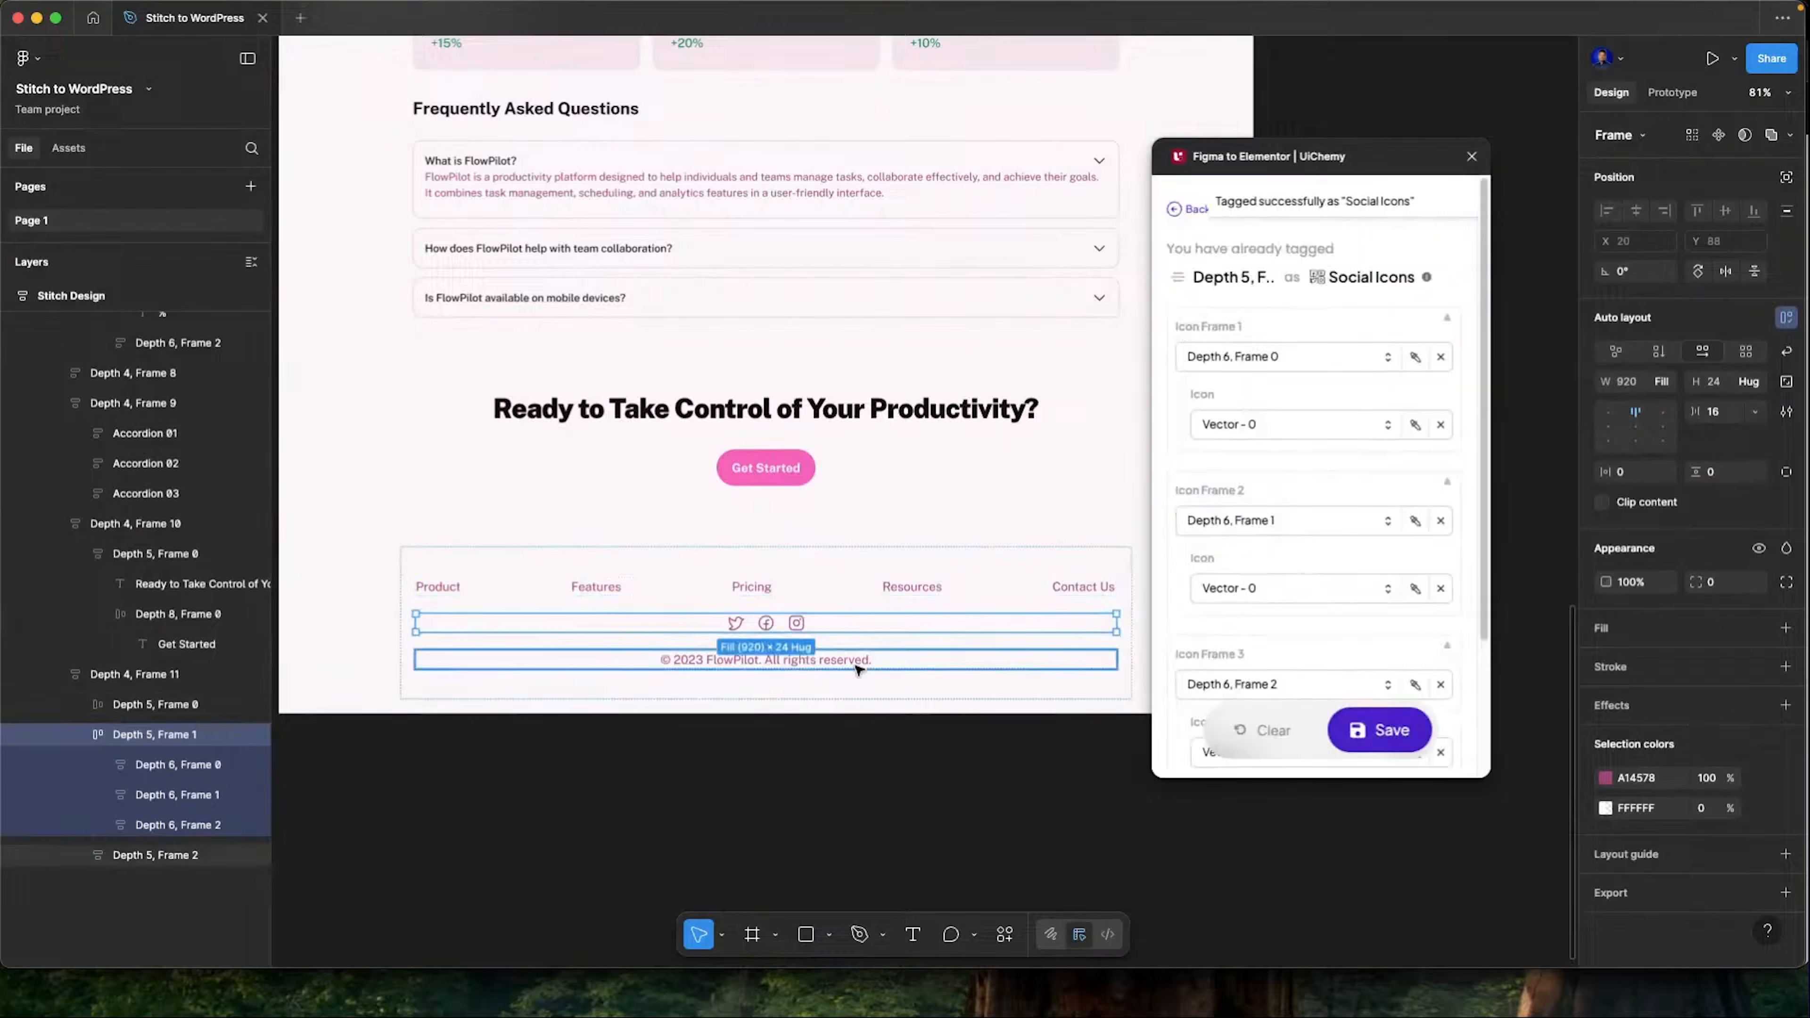
# Select the whole Stitch Design frame and open the plugin's Global Styles settings
pyautogui.scroll(5, 860, 663)
pyautogui.scroll(-1, 862, 641)
pyautogui.scroll(-5, 863, 631)
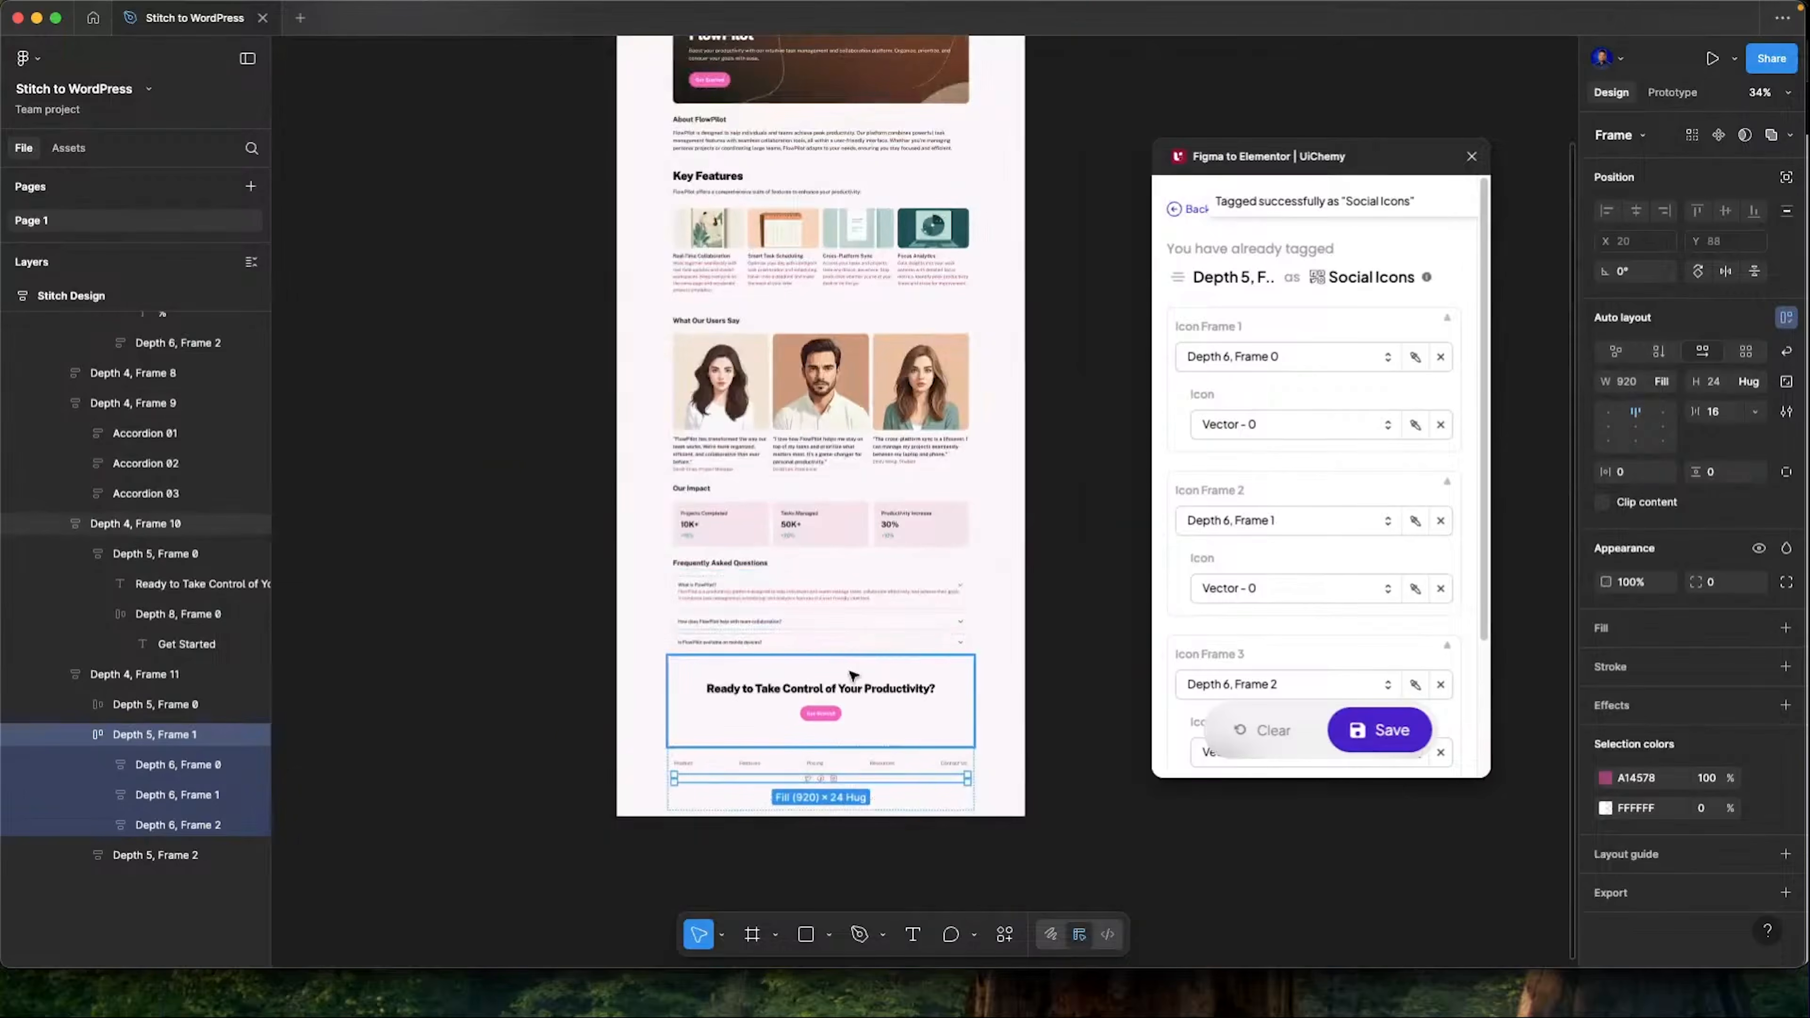
pyautogui.scroll(3, 855, 684)
pyautogui.click(670, 283)
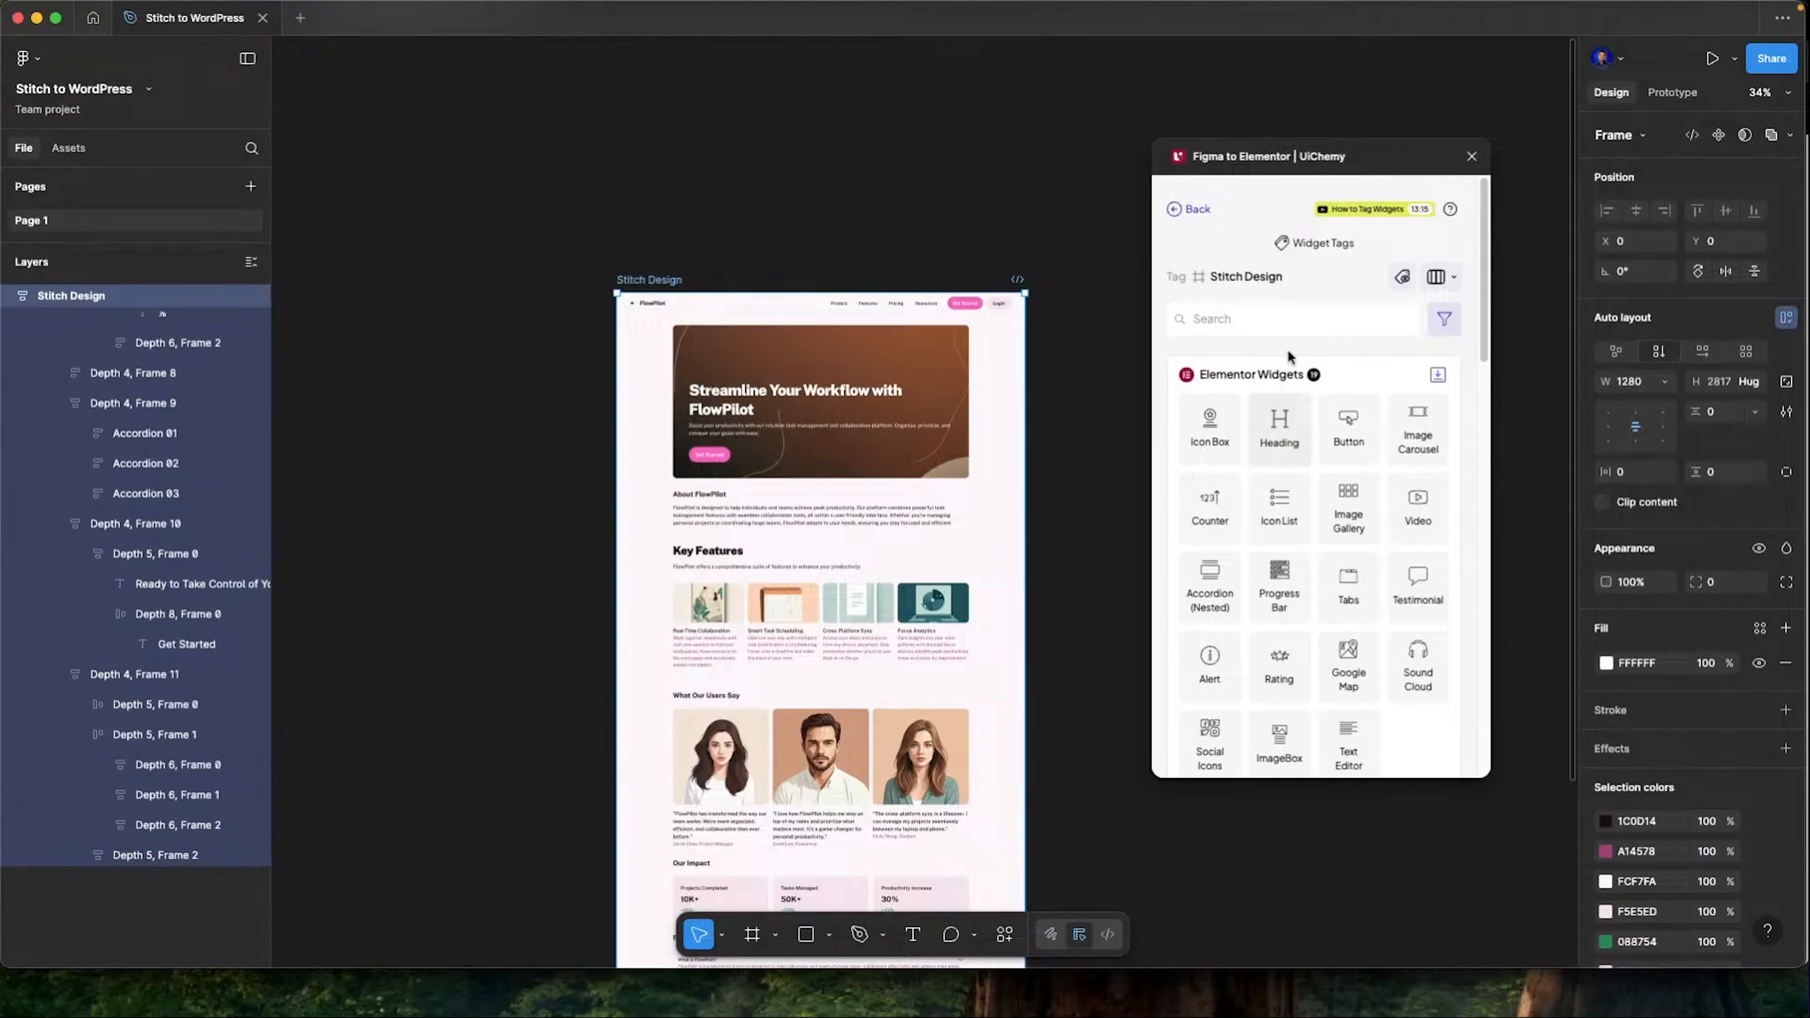
pyautogui.click(1184, 208)
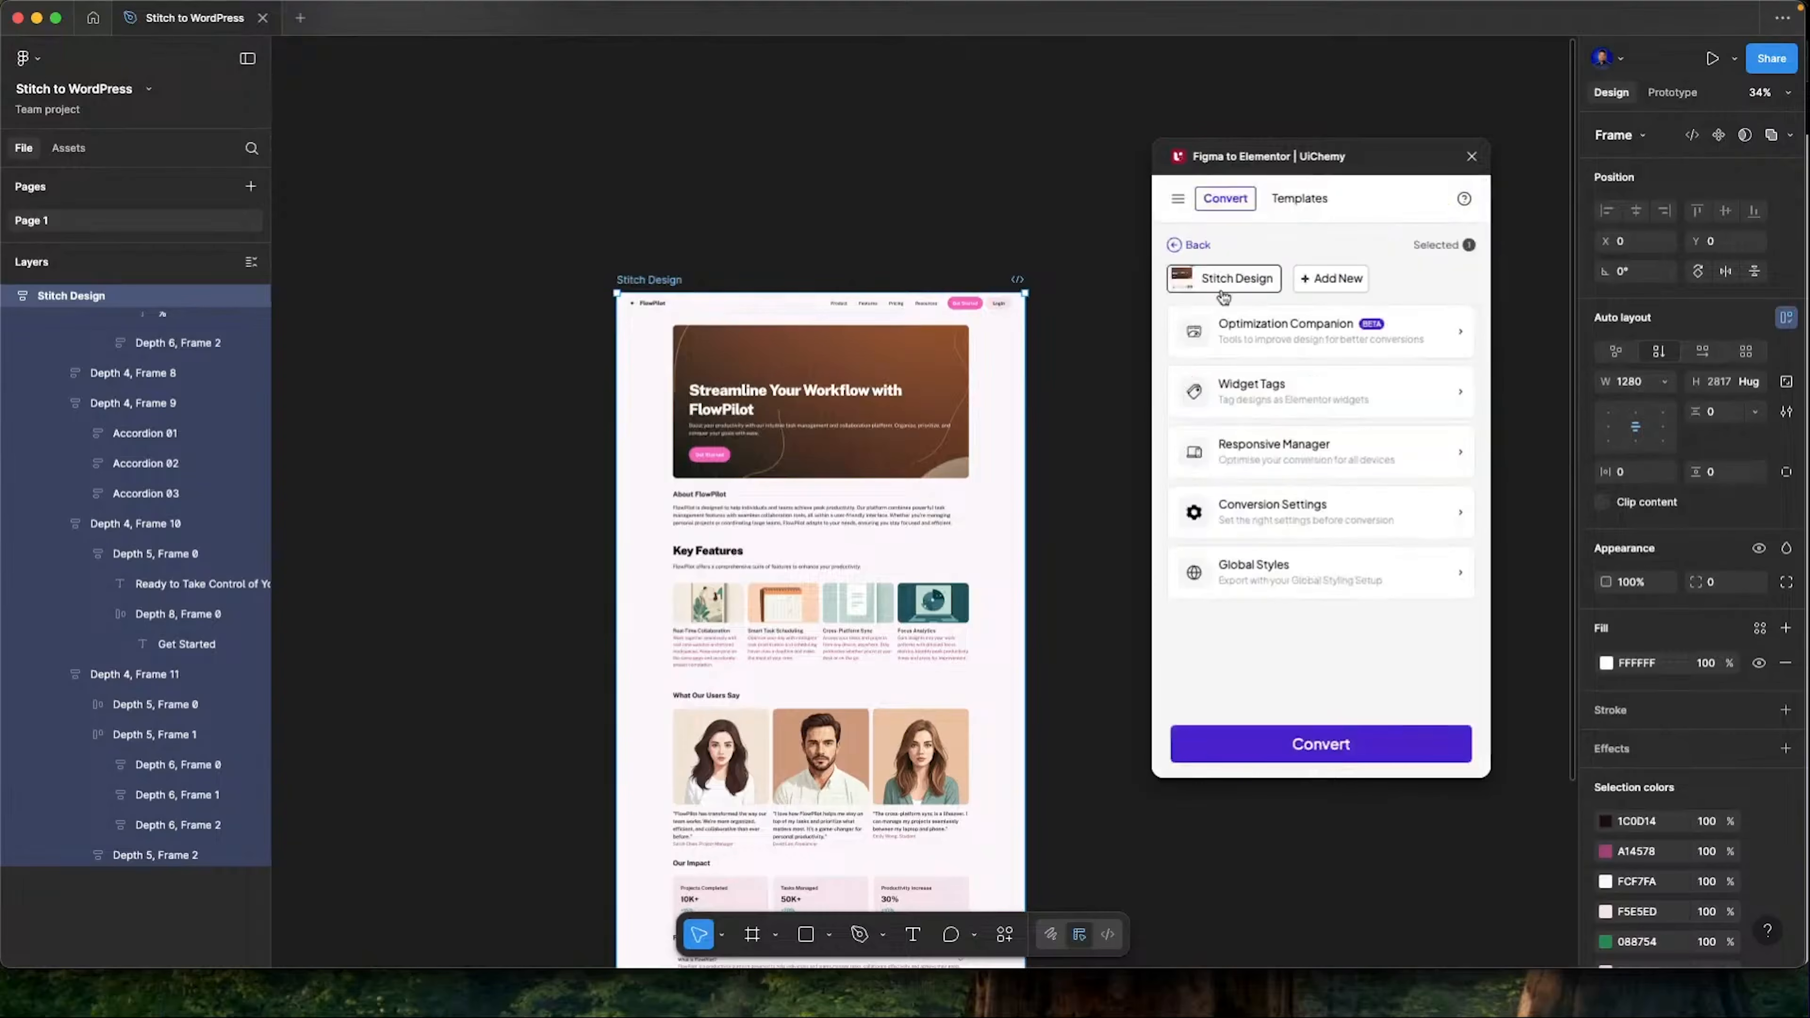
pyautogui.click(1298, 592)
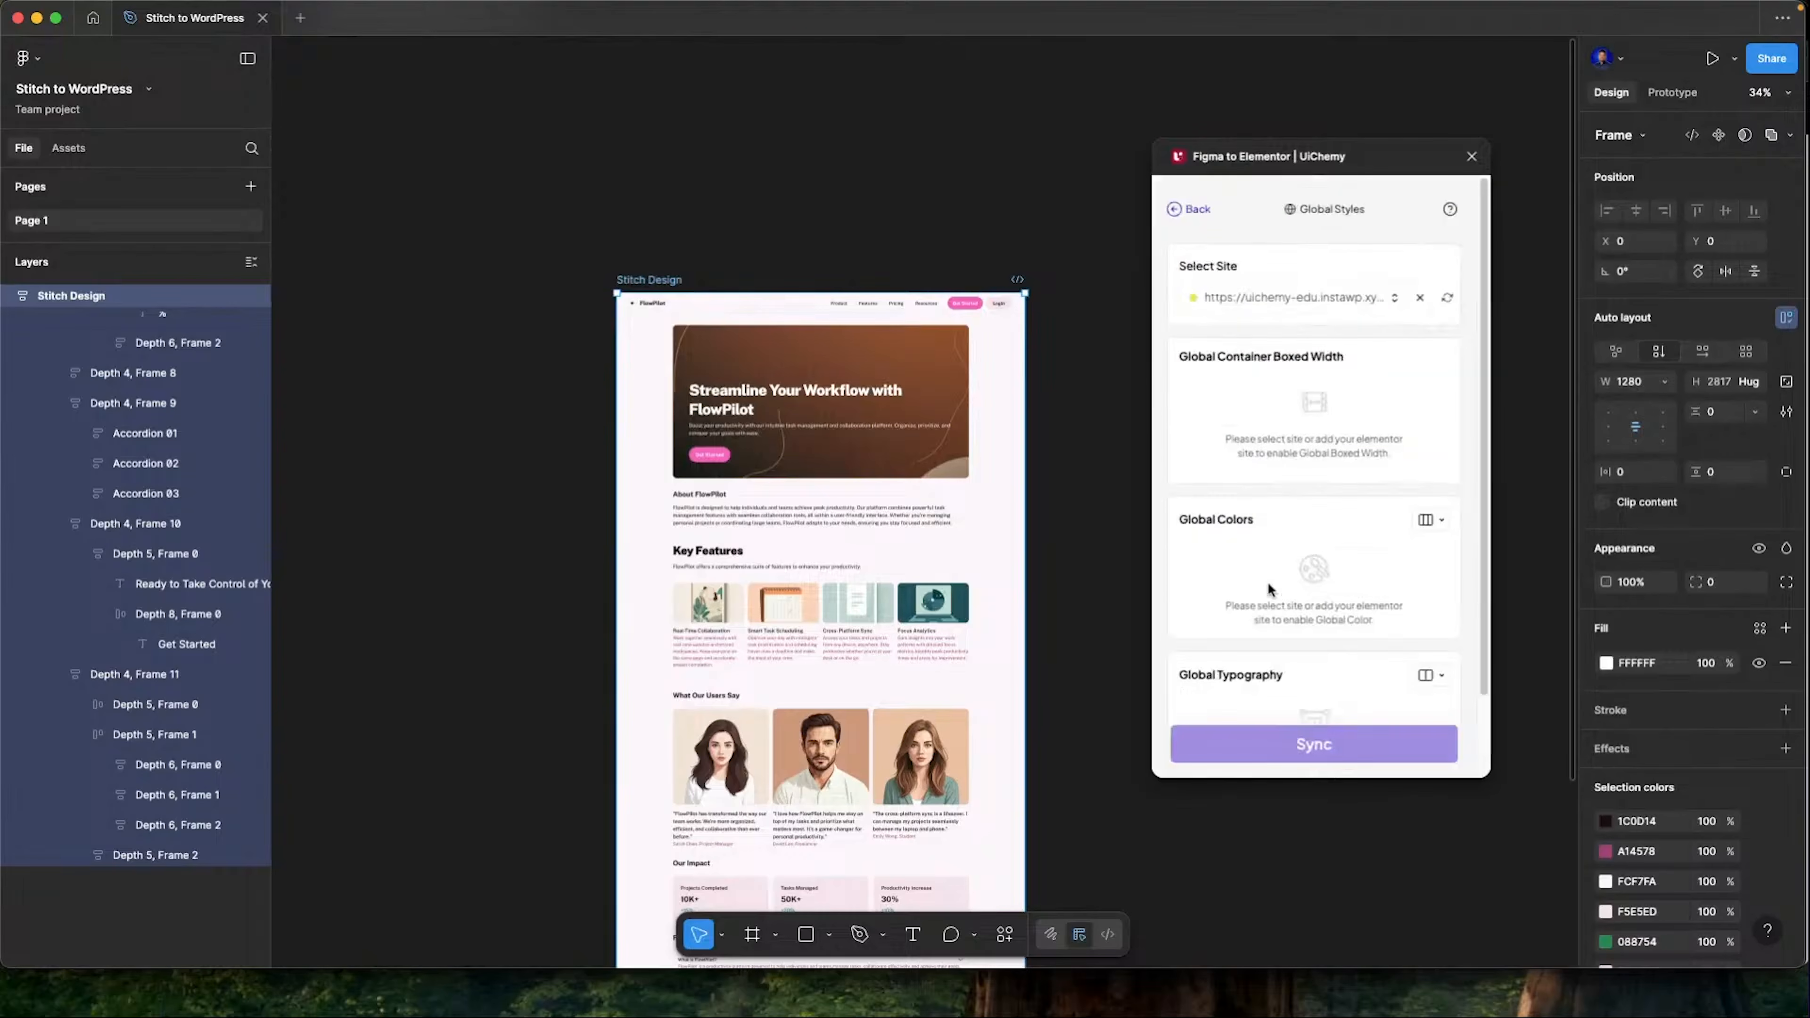
# Check the hero container's width in the design and set the Global Content Width to 960 px
pyautogui.scroll(-3, 803, 426)
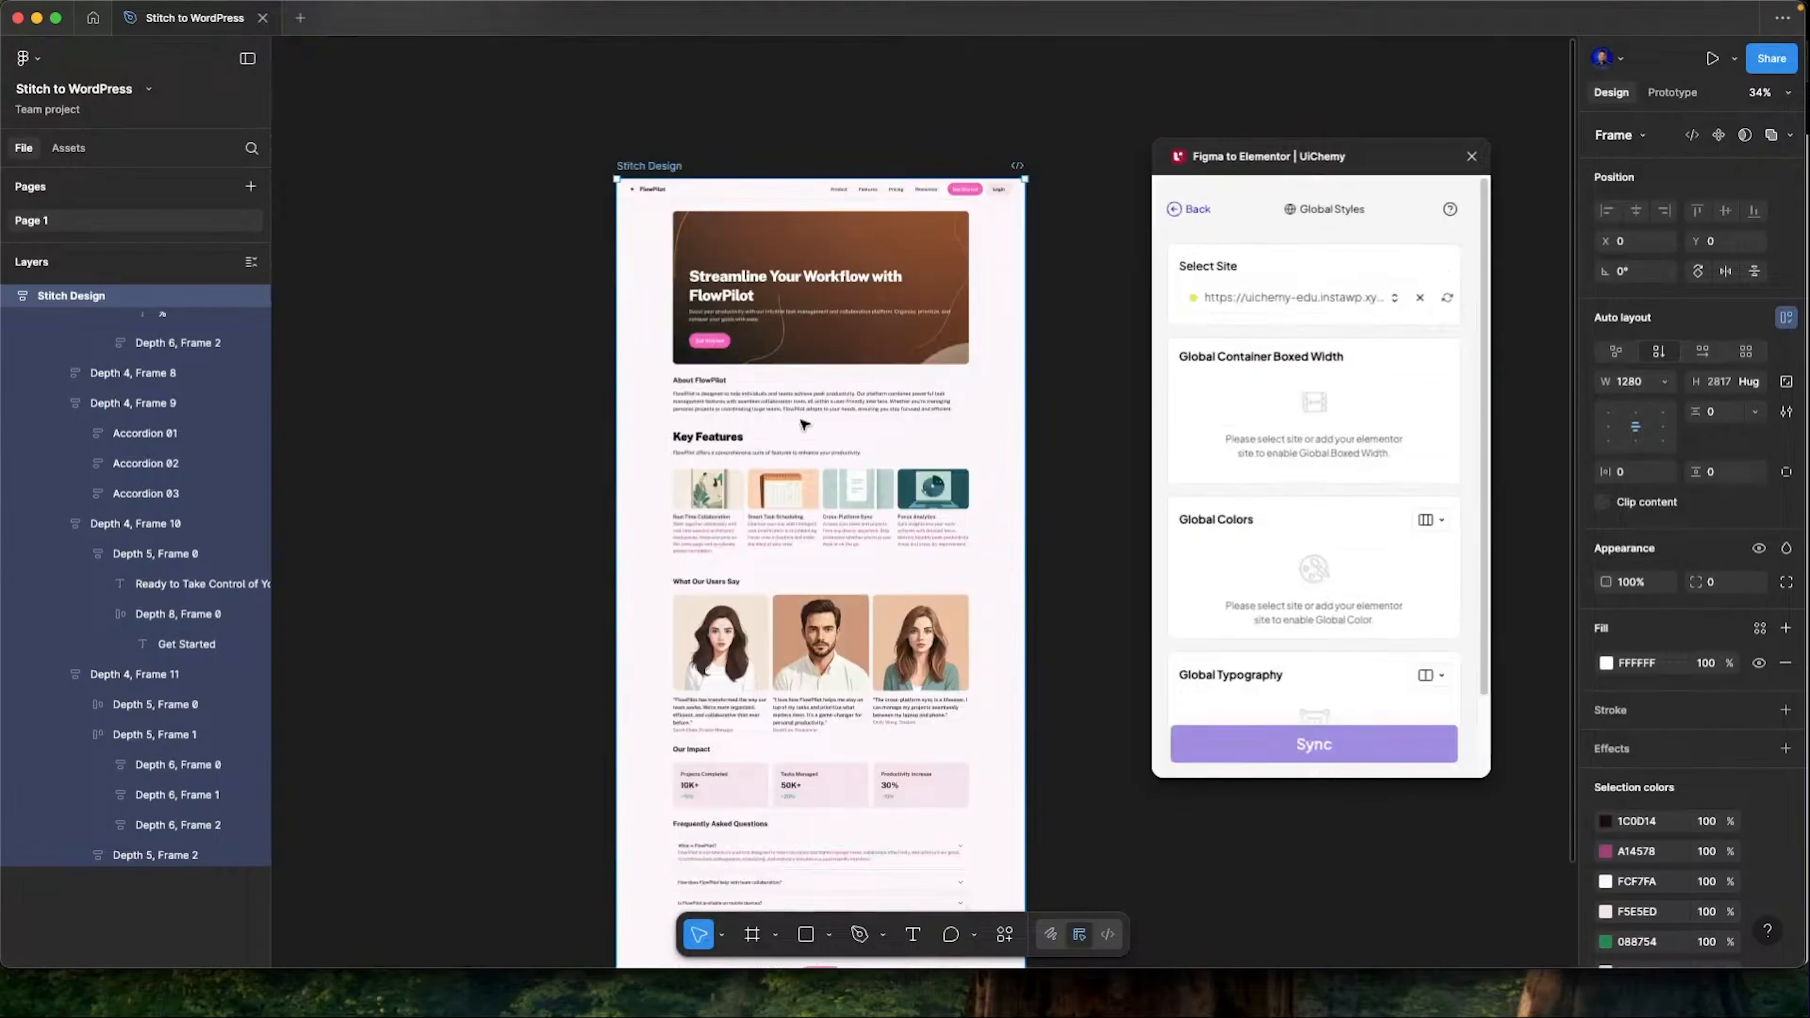
pyautogui.scroll(-1, 804, 425)
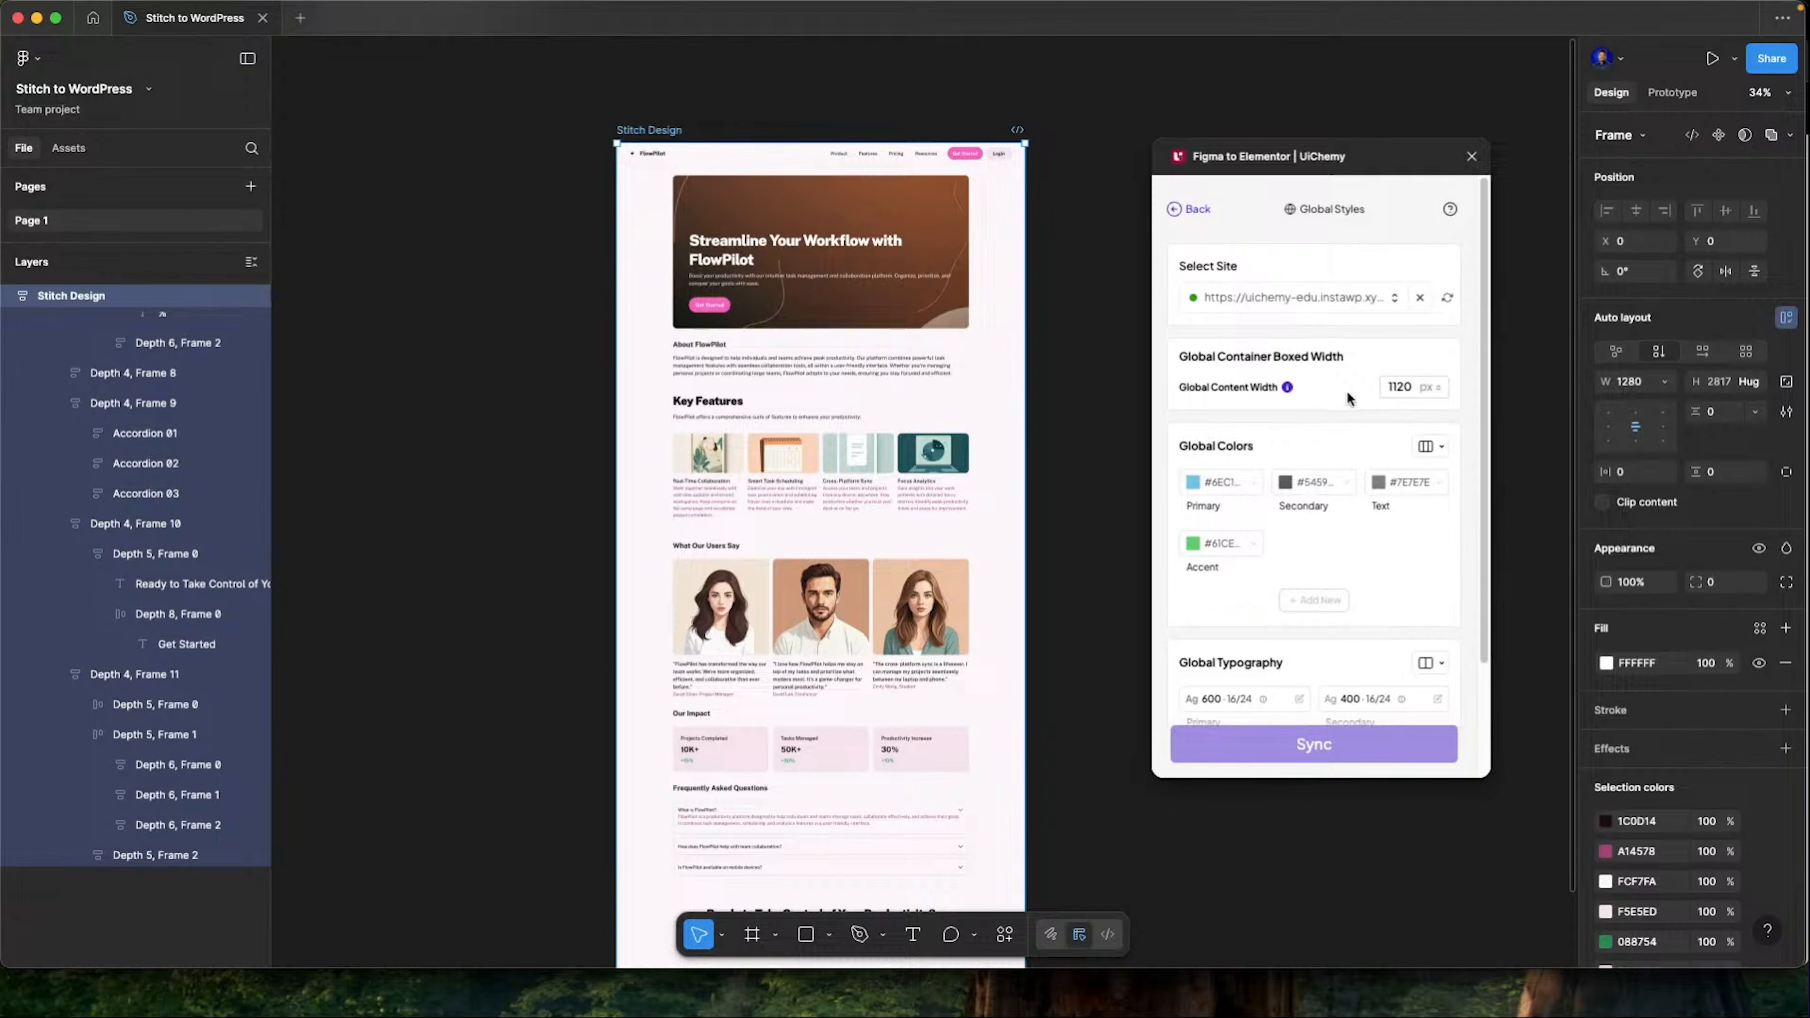
pyautogui.click(803, 385)
pyautogui.doubleClick(833, 338)
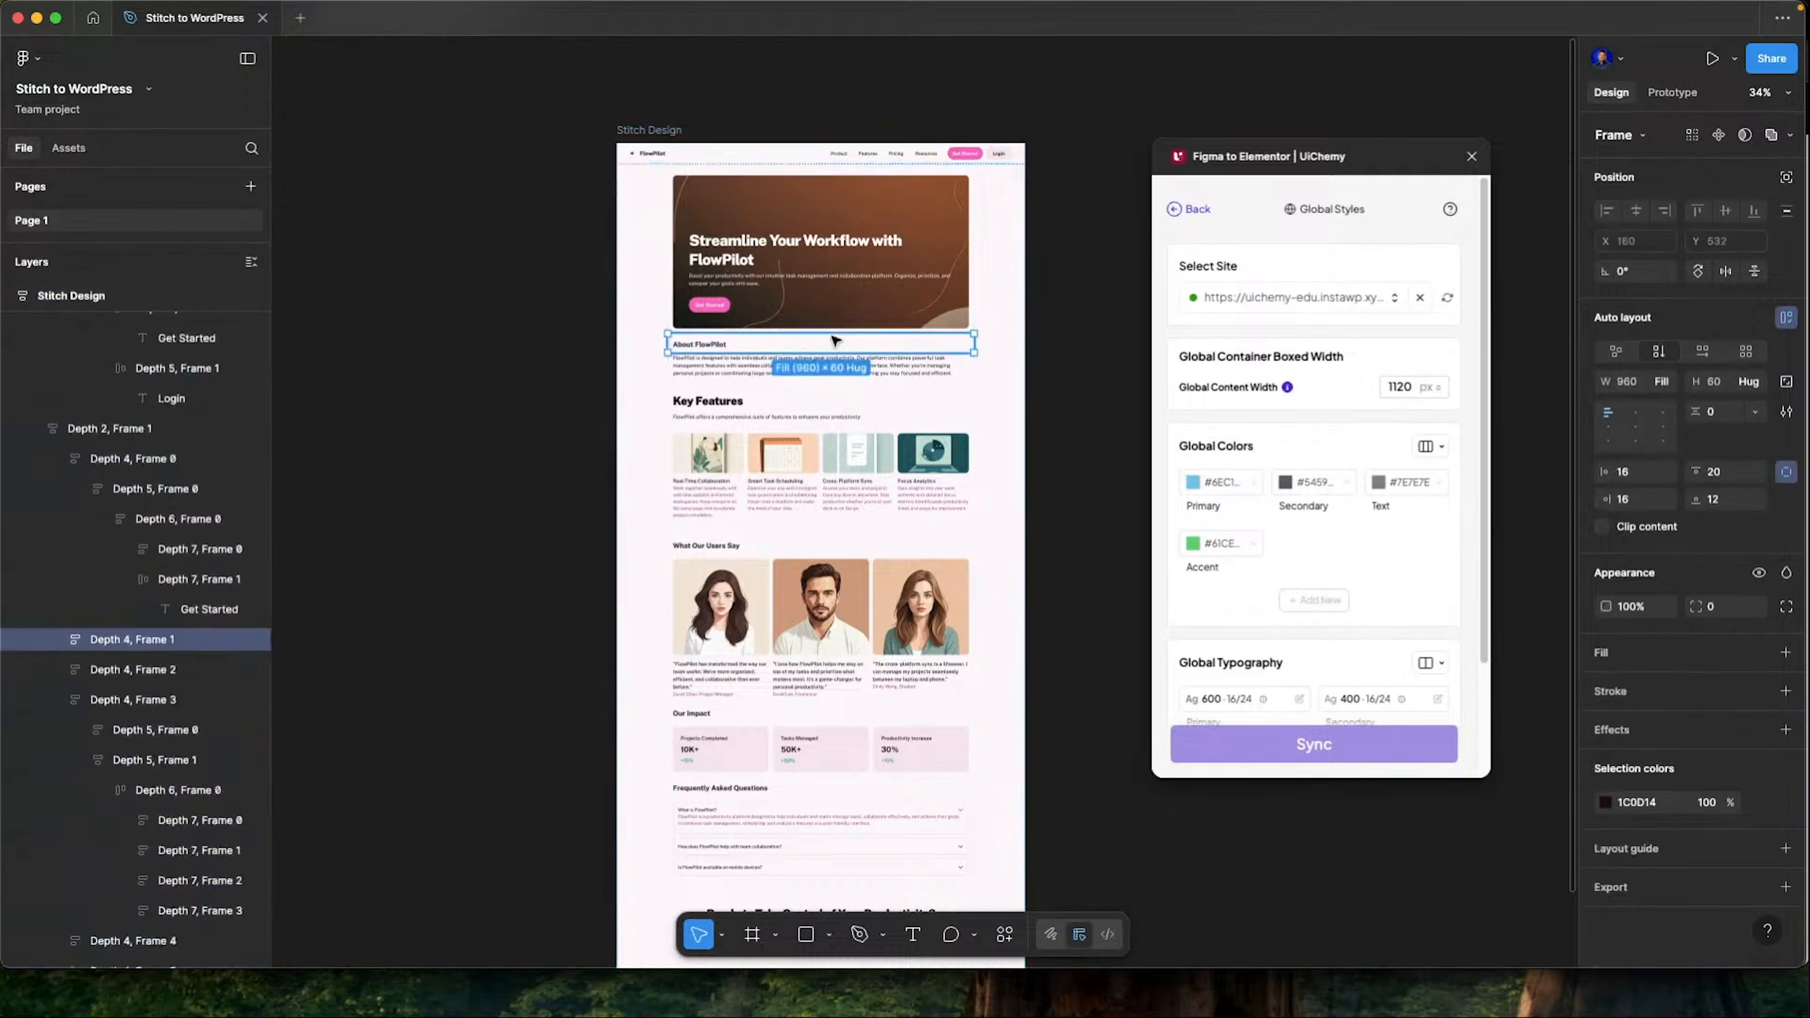
pyautogui.click(843, 280)
pyautogui.scroll(3, 146, 478)
pyautogui.scroll(5, 147, 488)
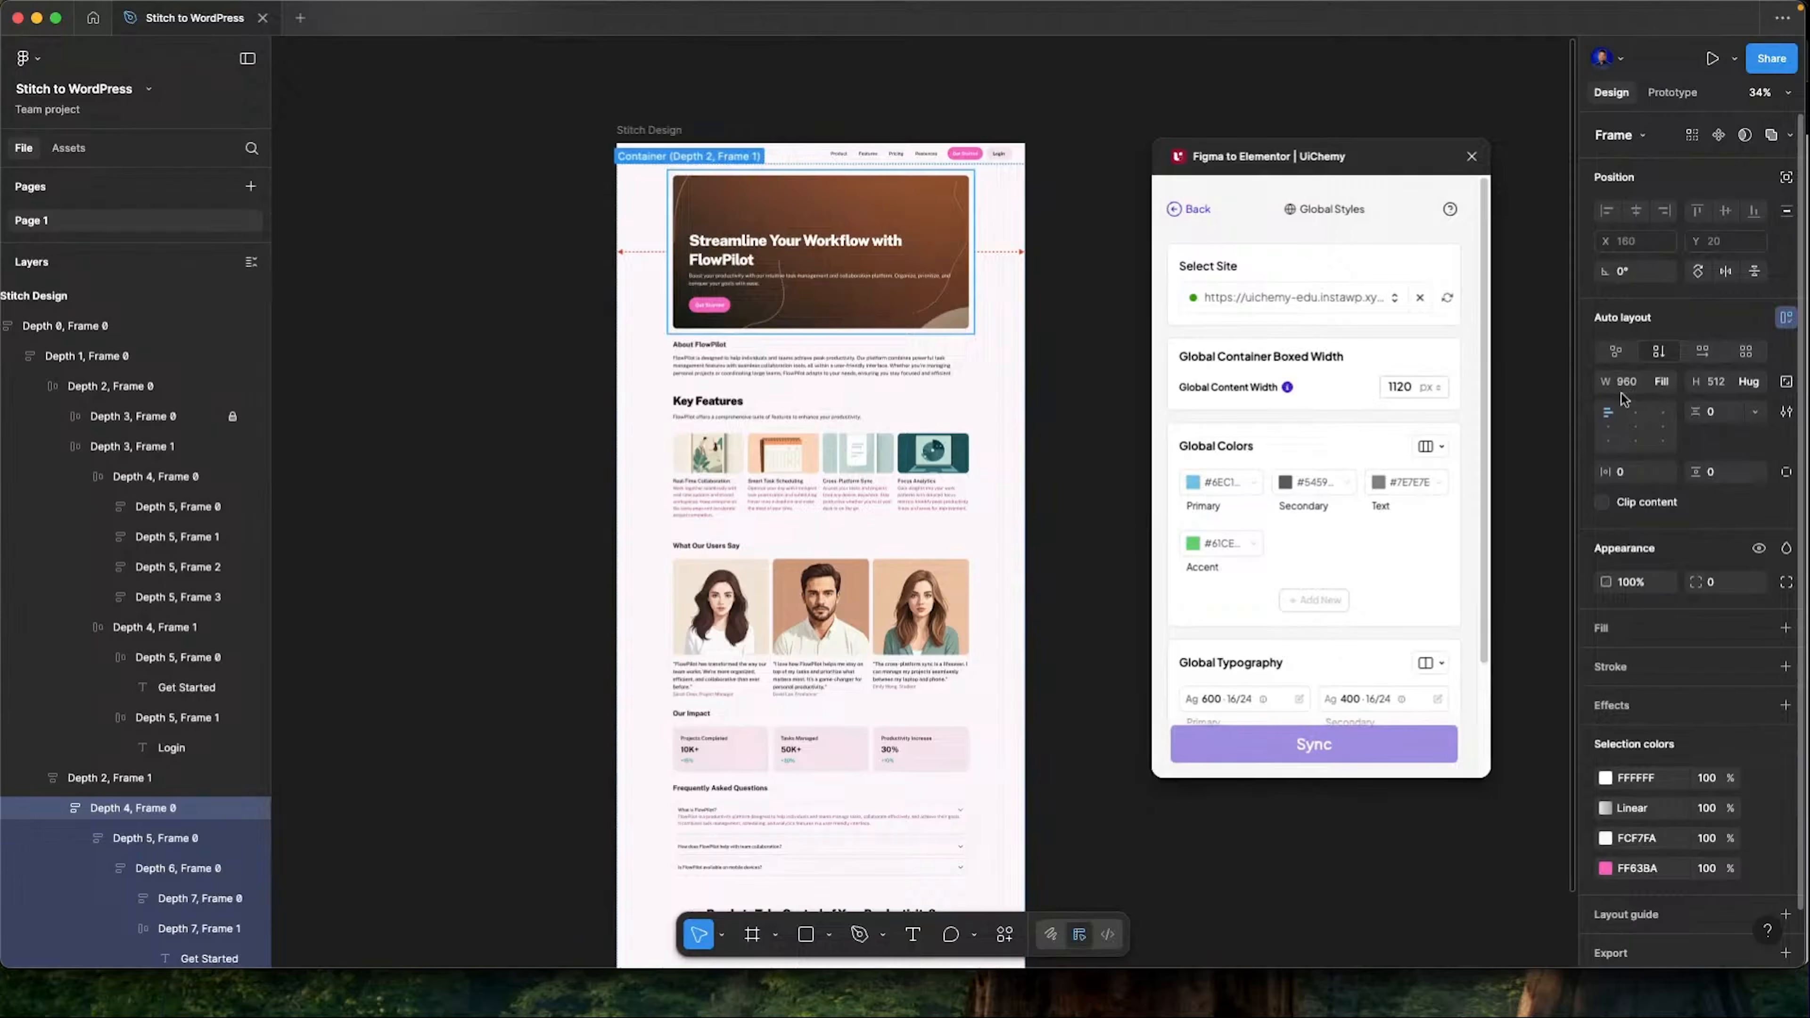
pyautogui.doubleClick(1397, 383)
pyautogui.write('960')
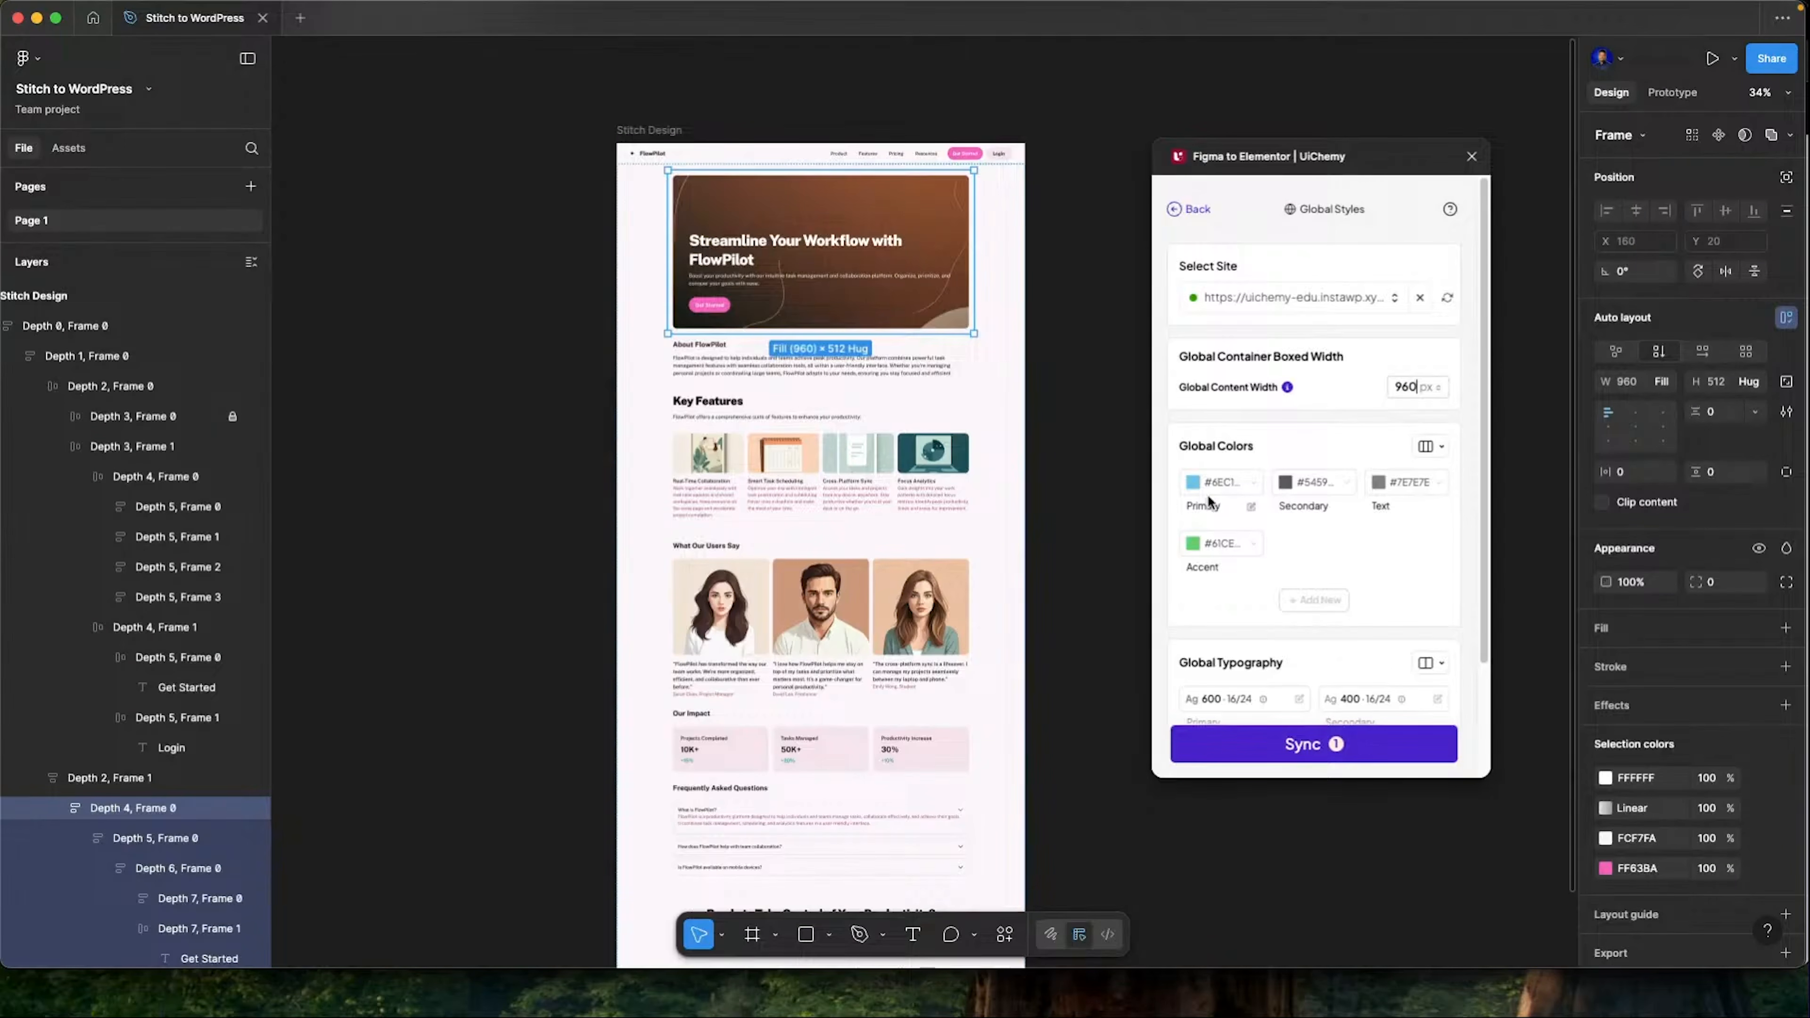
# With the Stitch Design frame selected, assign the document color #1C0D14 to the Primary global color
pyautogui.scroll(-1, 724, 433)
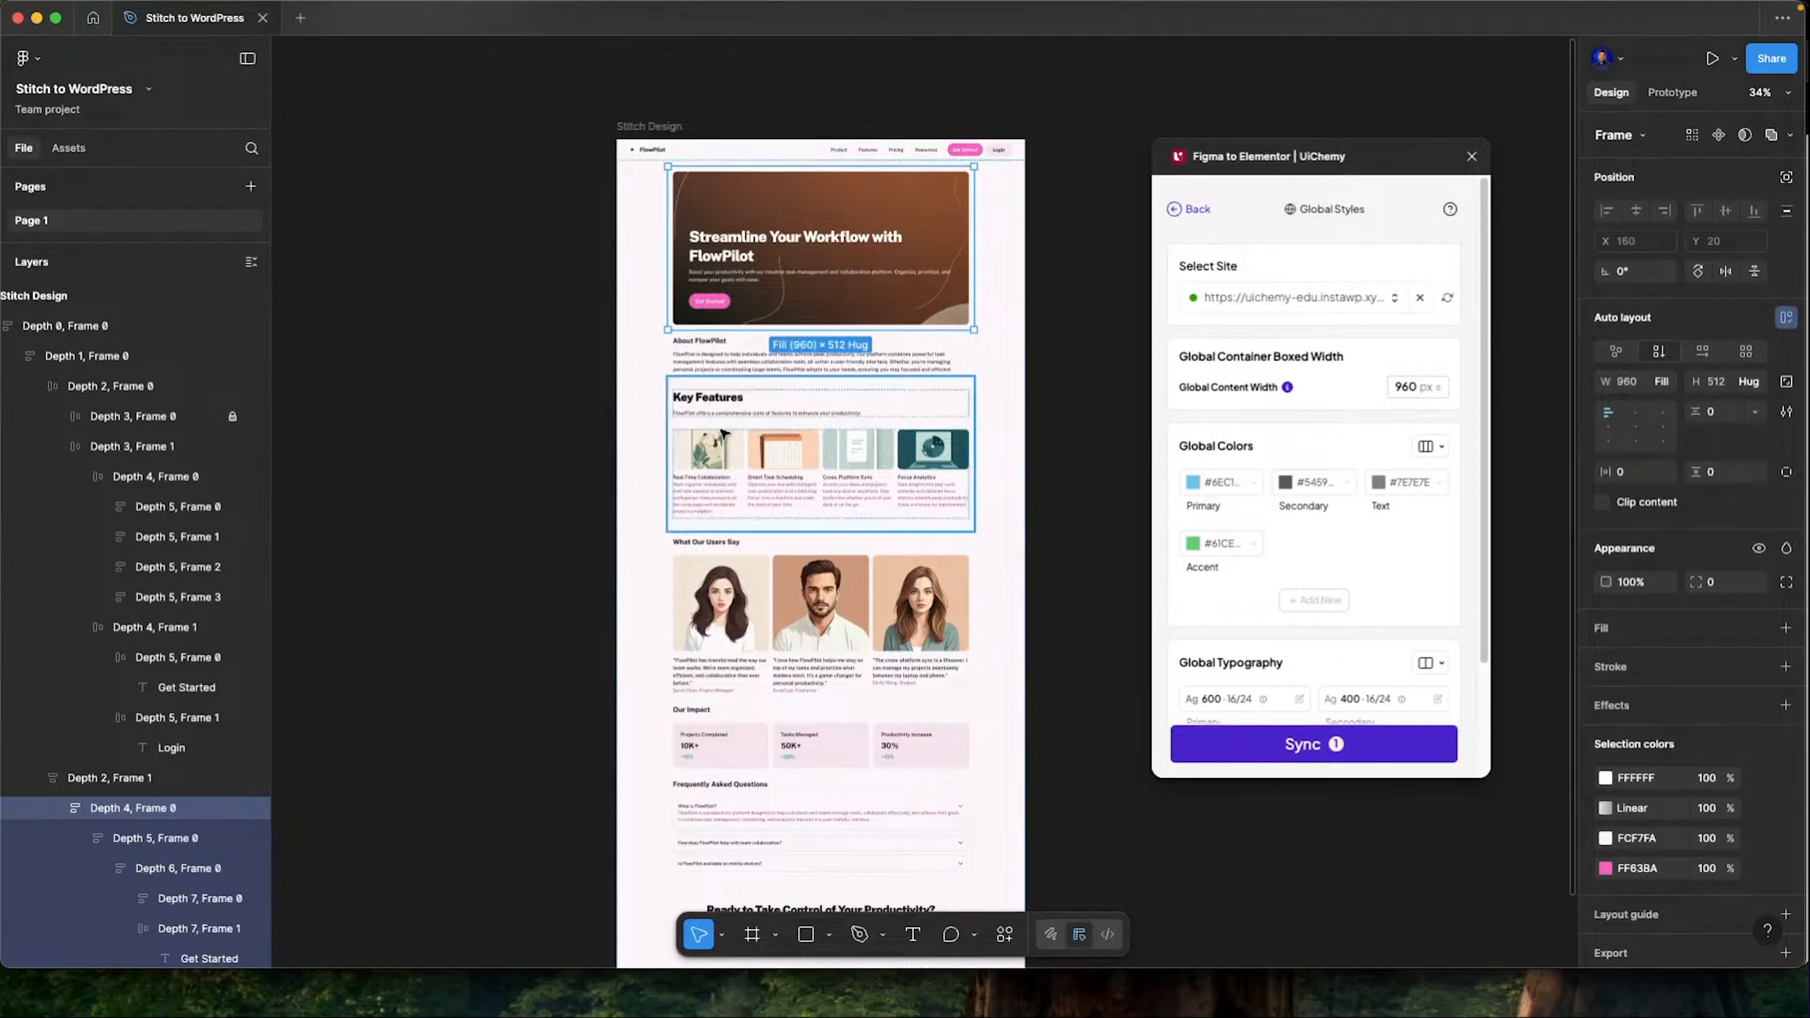
pyautogui.scroll(-1, 724, 432)
pyautogui.scroll(-3, 1311, 570)
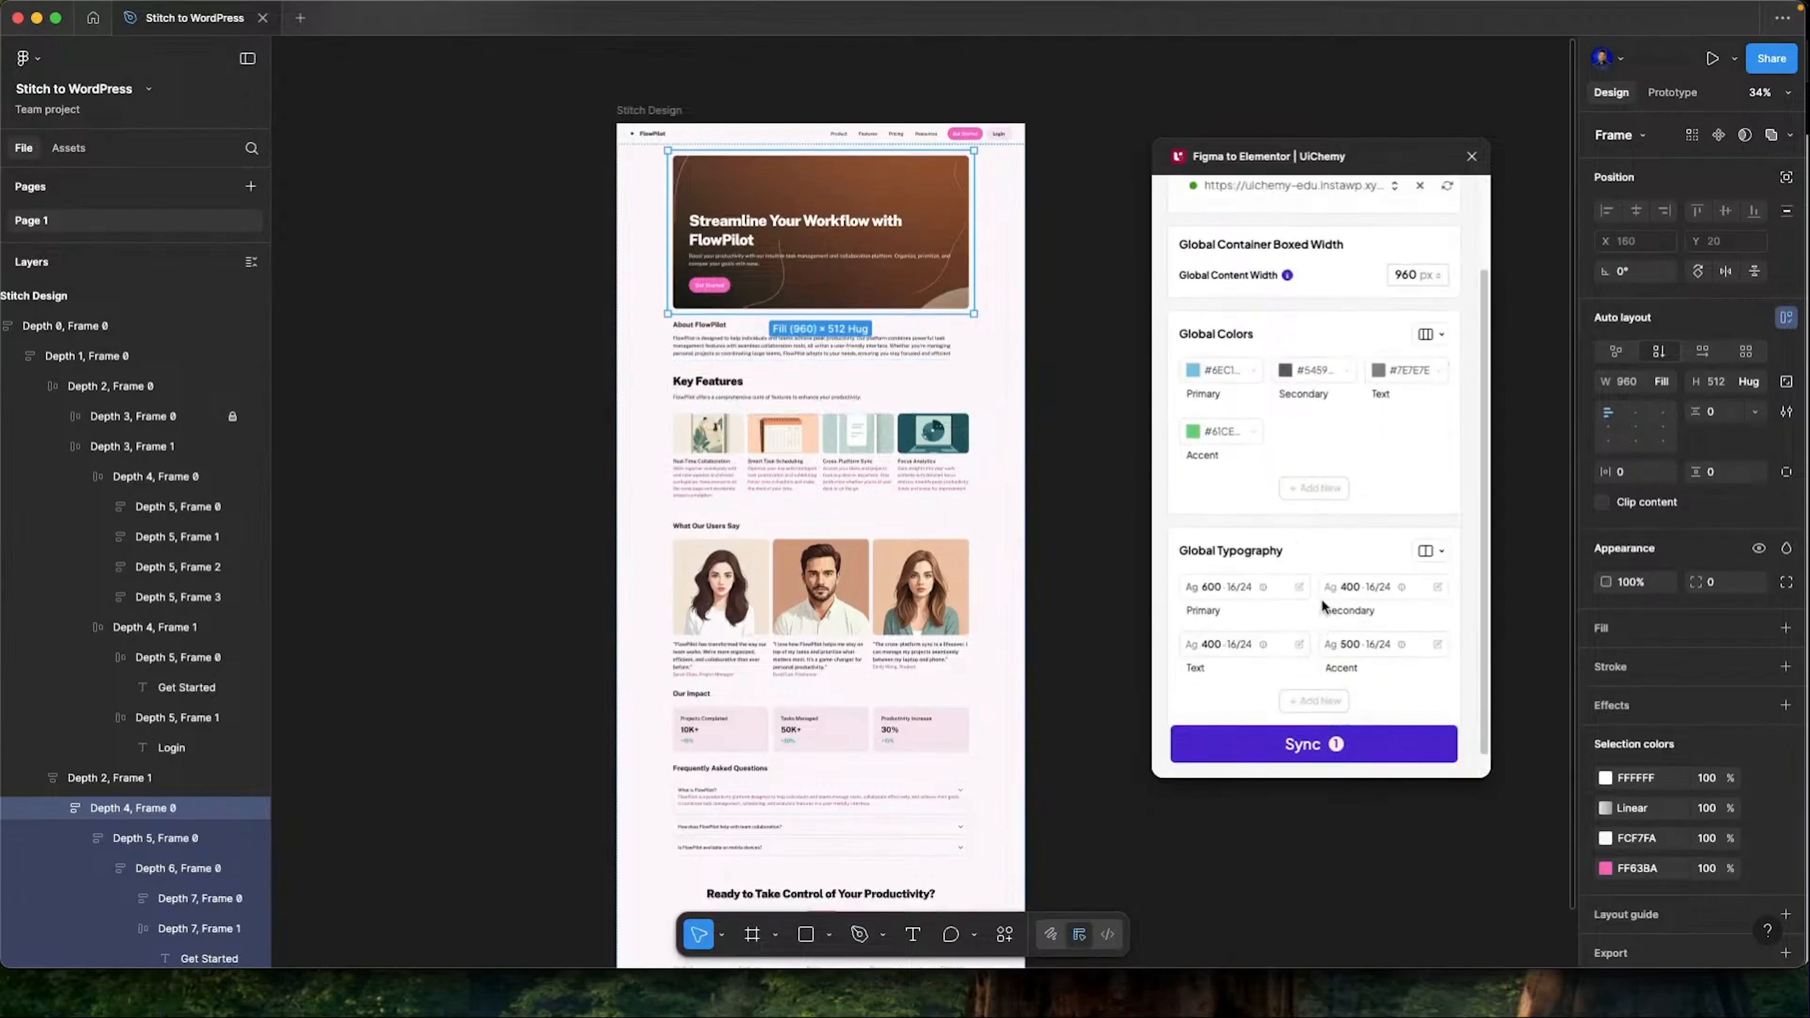
pyautogui.scroll(3, 1322, 606)
pyautogui.click(779, 352)
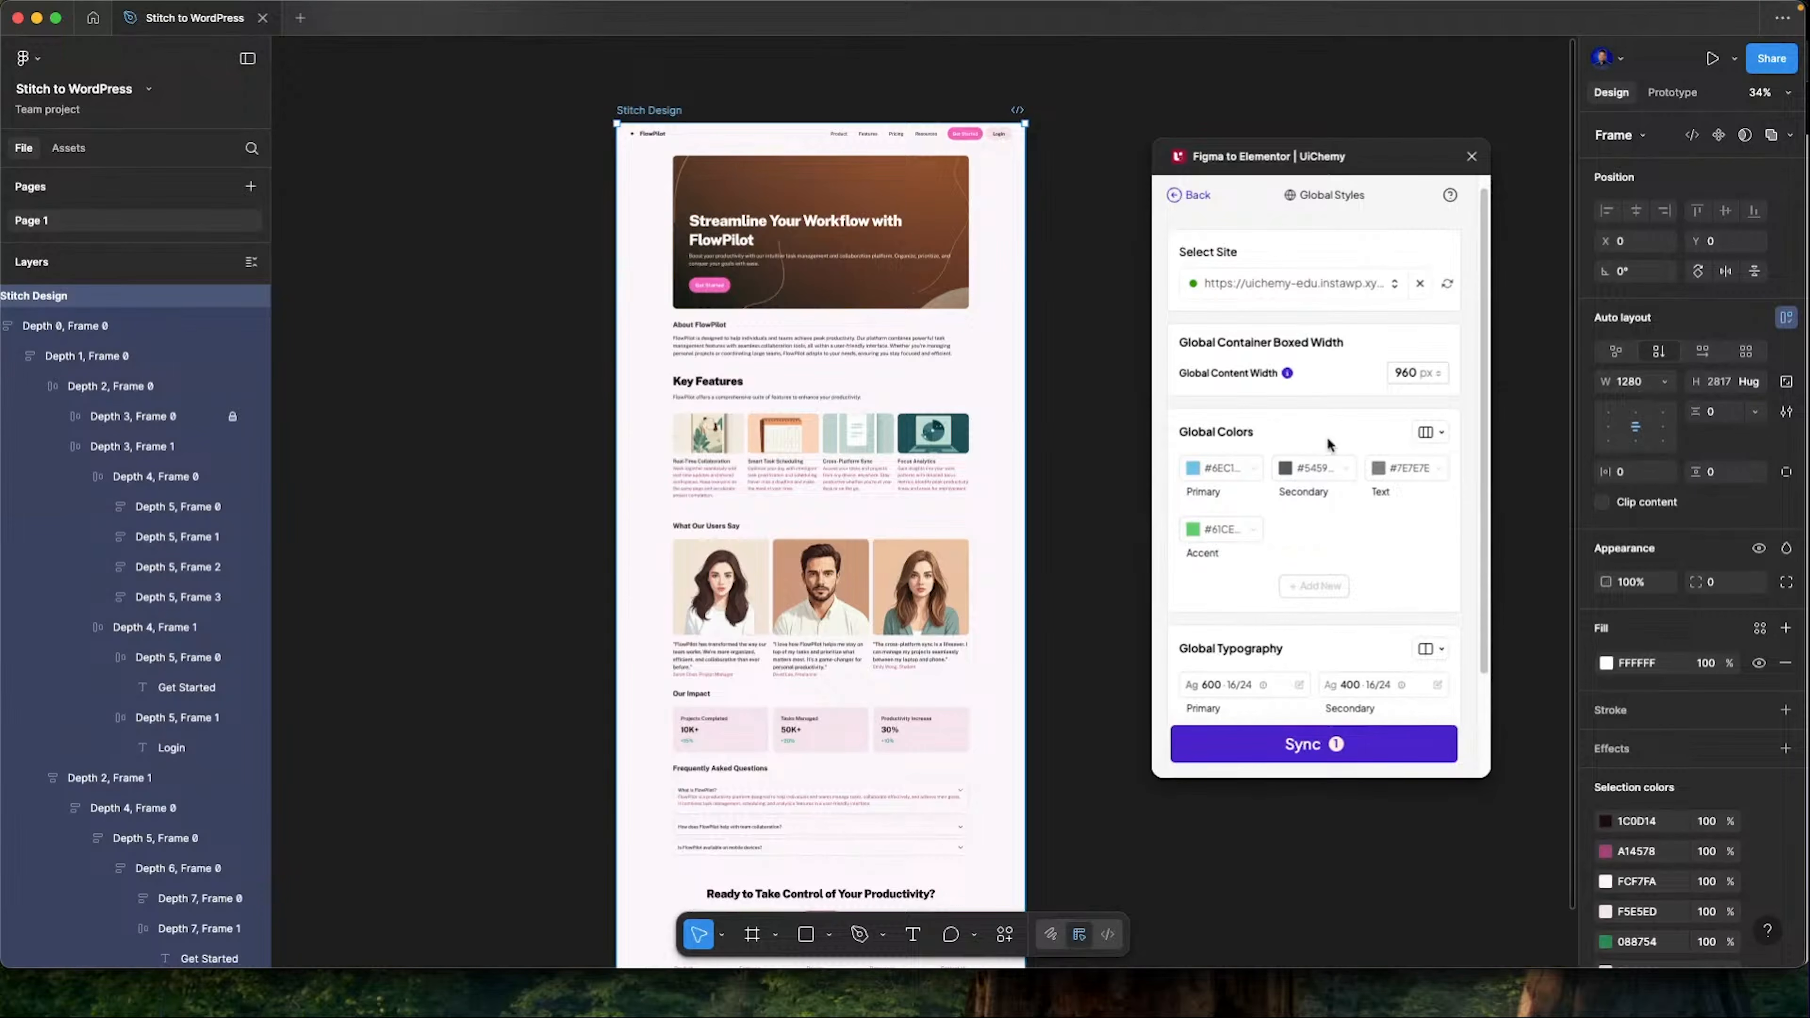
pyautogui.scroll(-2, 1283, 485)
pyautogui.scroll(3, 1275, 506)
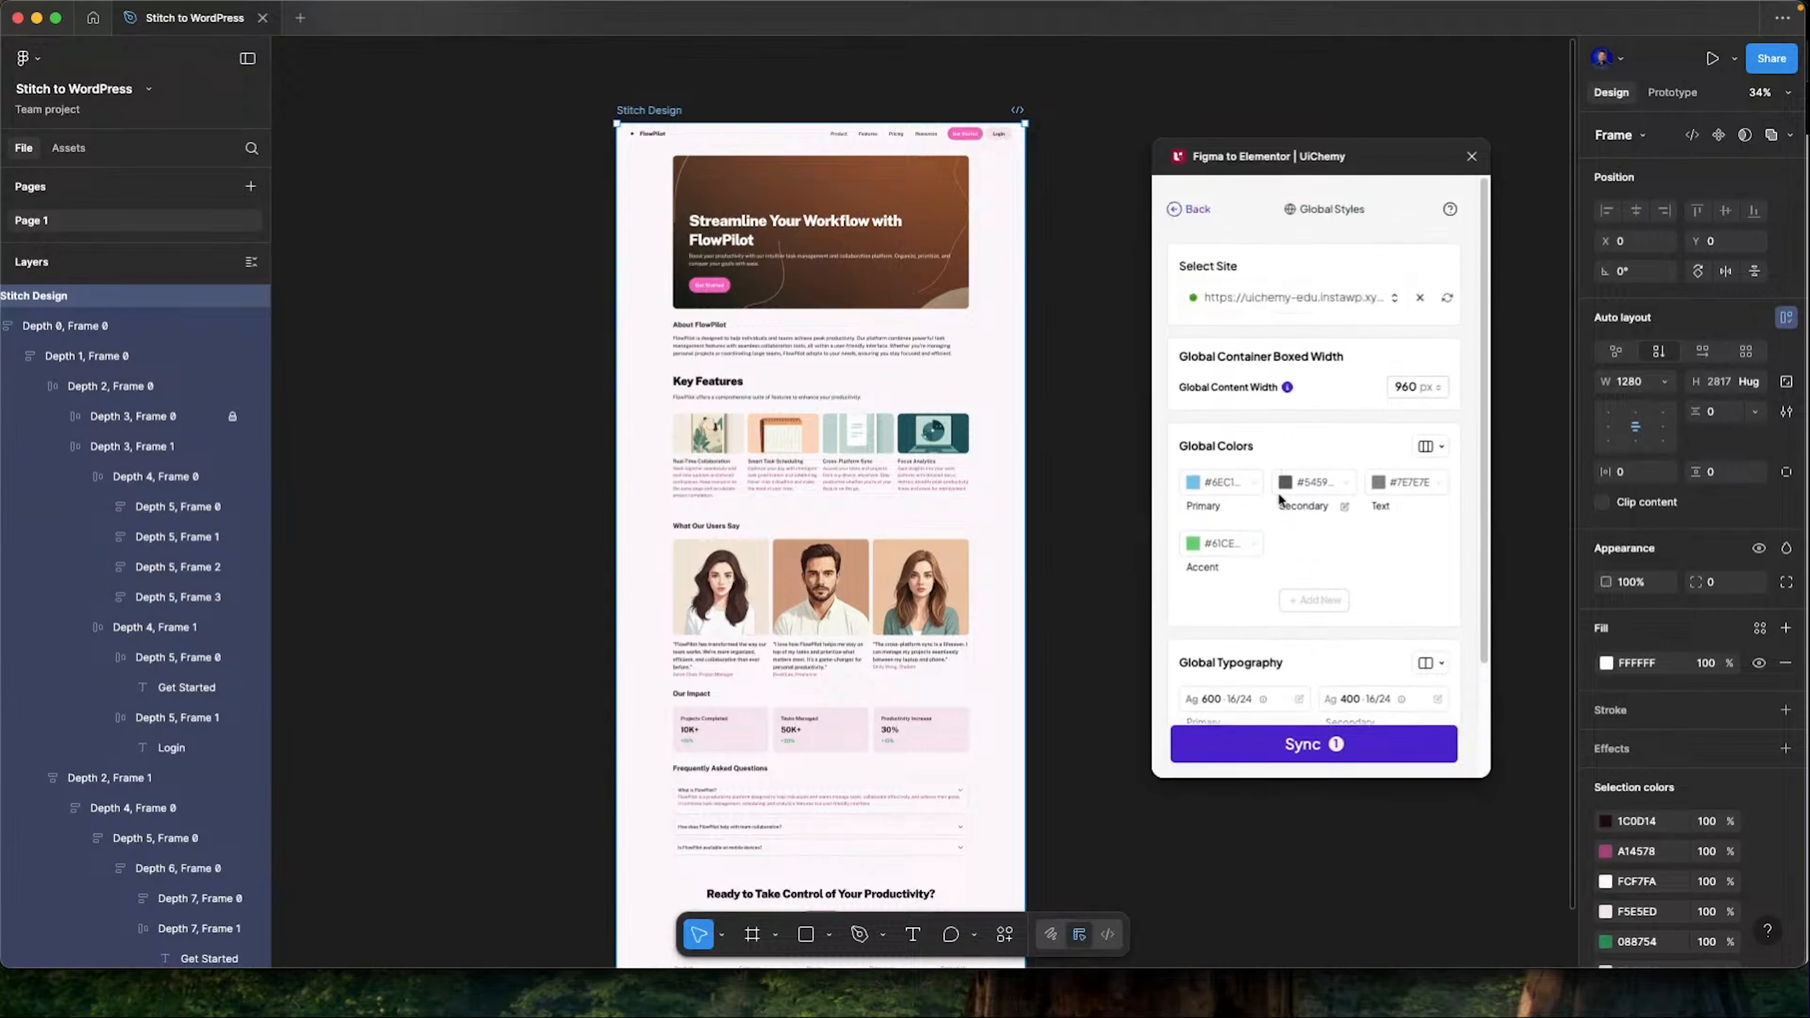
pyautogui.click(1211, 487)
pyautogui.click(1222, 487)
# Assign the document colors #A14578 to Secondary, #FCF7FA to Text and #F5E5ED to Accent in the global colors
pyautogui.click(1306, 489)
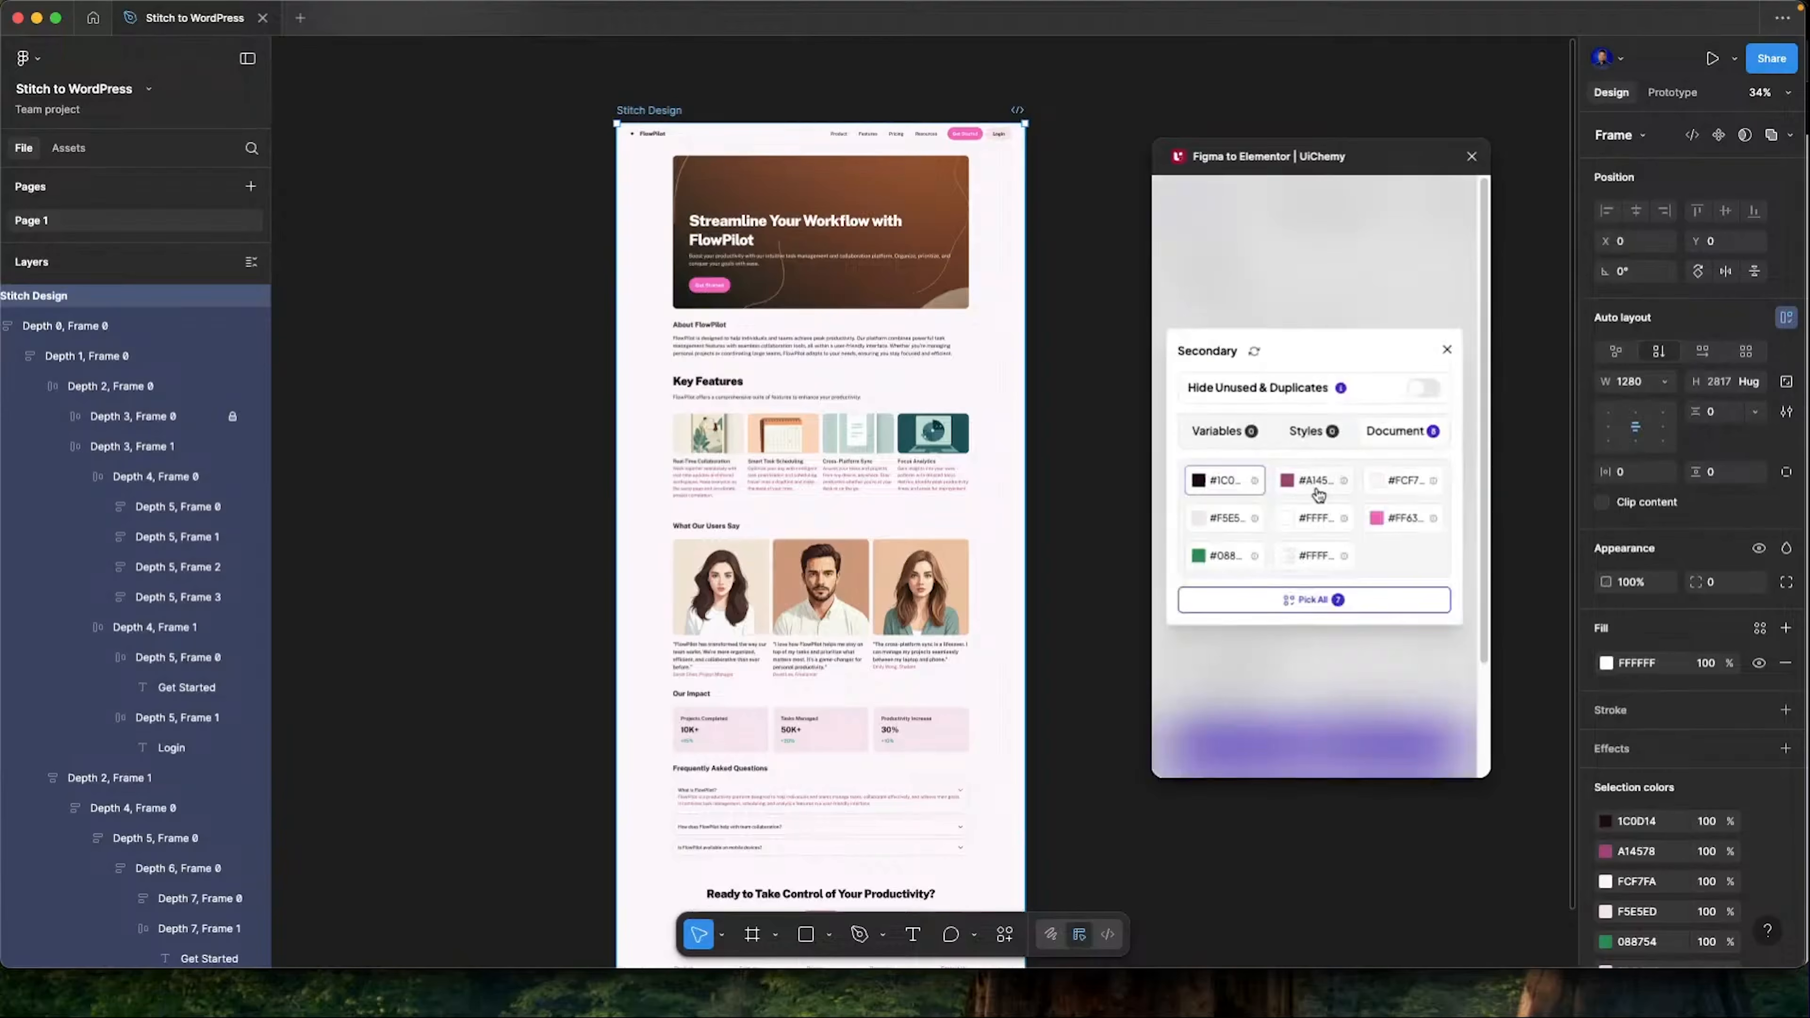
pyautogui.click(1318, 492)
pyautogui.click(1391, 491)
pyautogui.click(1400, 488)
pyautogui.click(1222, 542)
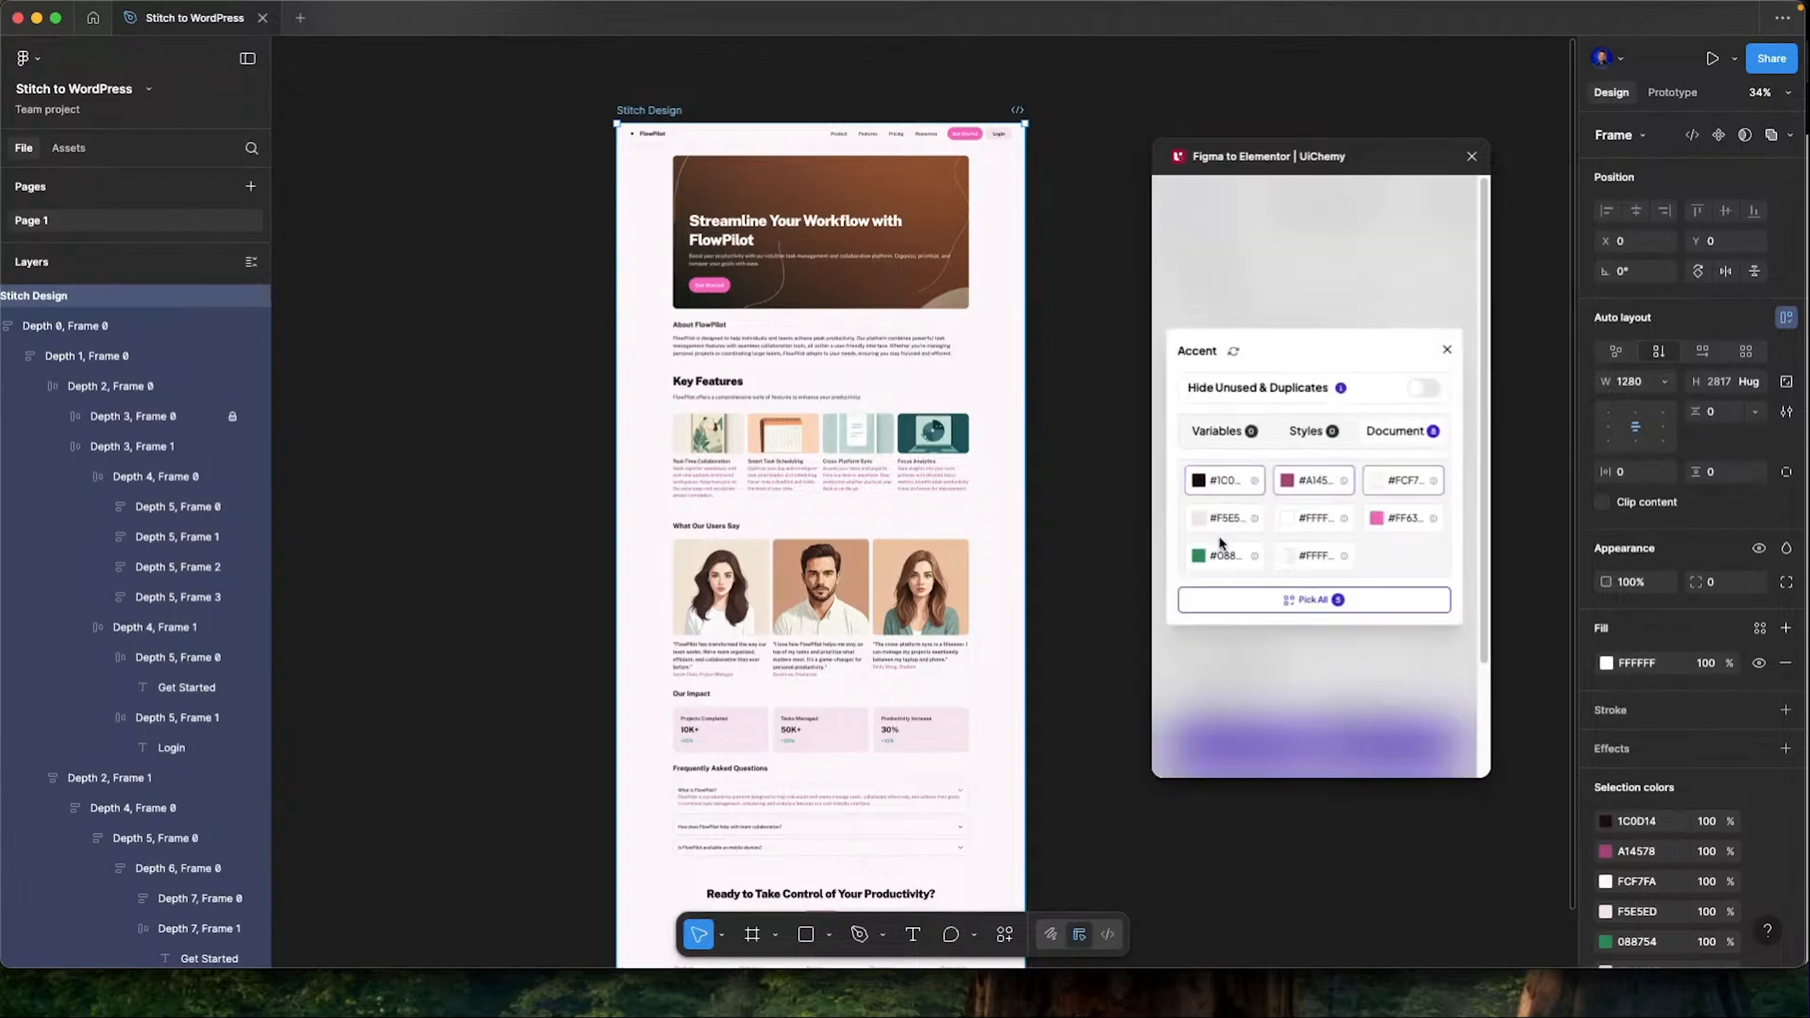
pyautogui.click(1222, 519)
# Add four more global colors from the document: white #FFFFFF, the pink, green #088754 and the remaining second white swatch
pyautogui.click(1318, 599)
pyautogui.click(1309, 519)
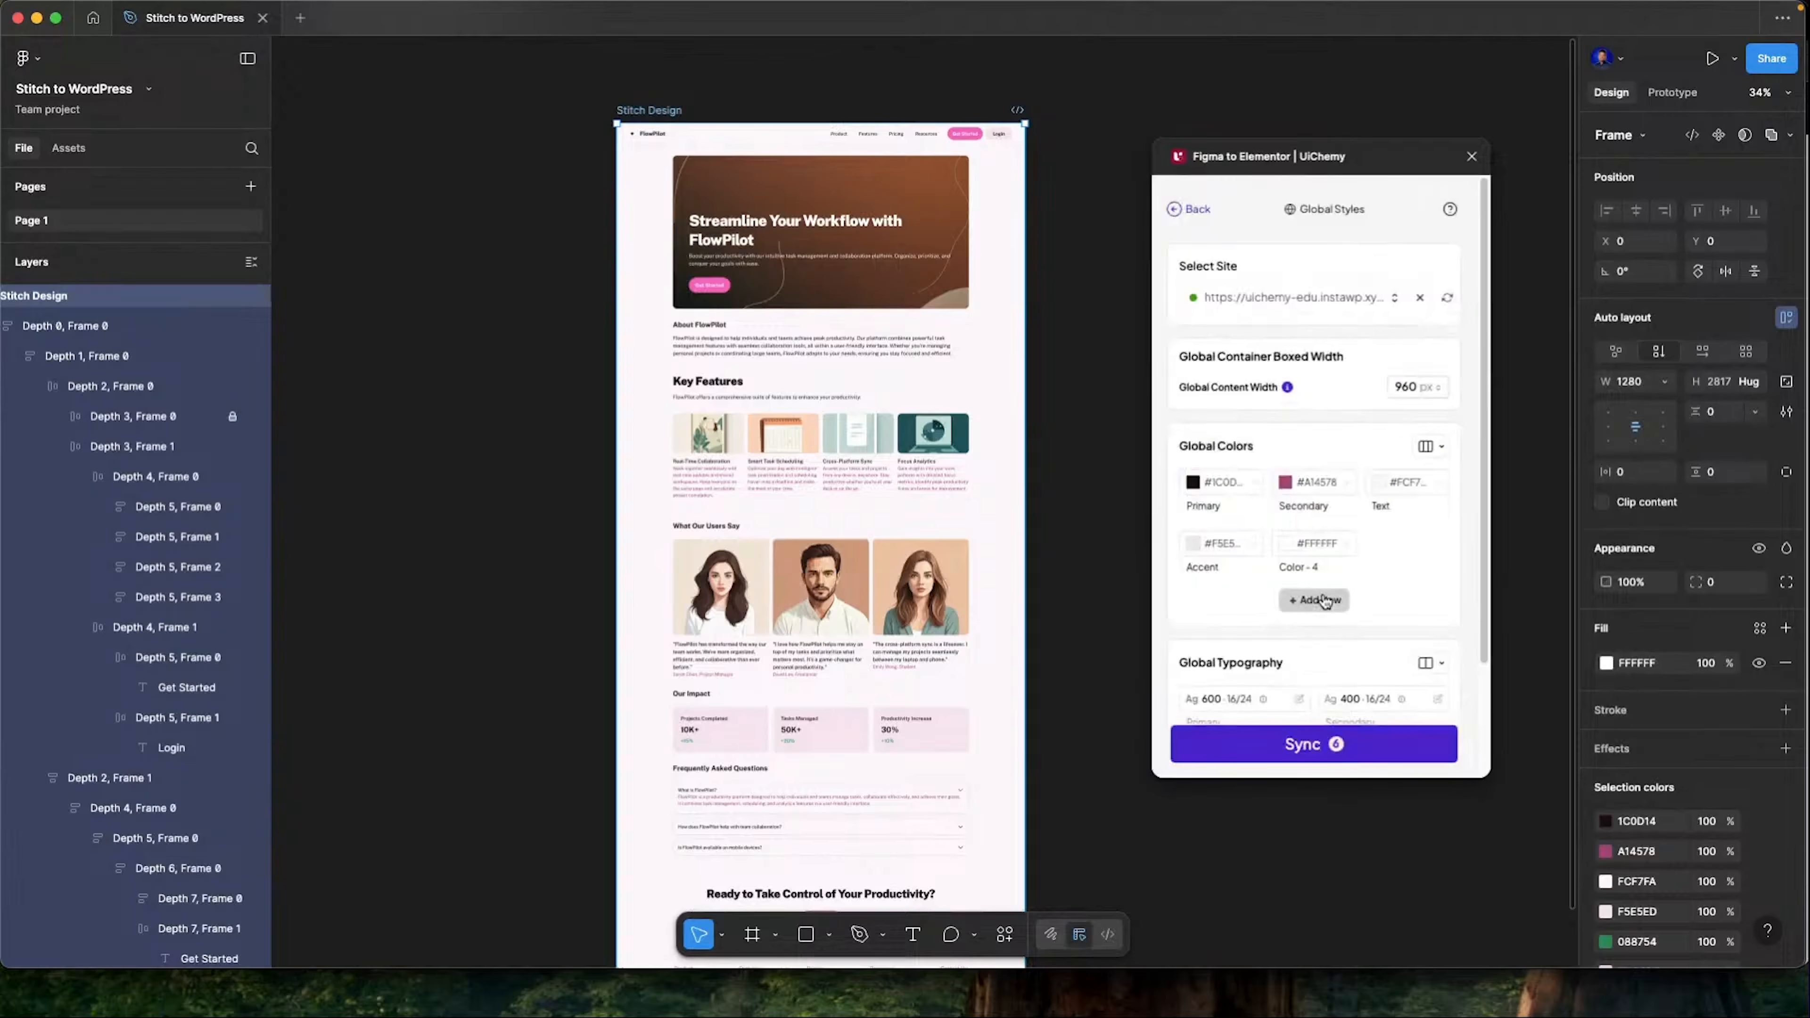
pyautogui.click(1323, 601)
pyautogui.click(1379, 524)
pyautogui.click(1319, 604)
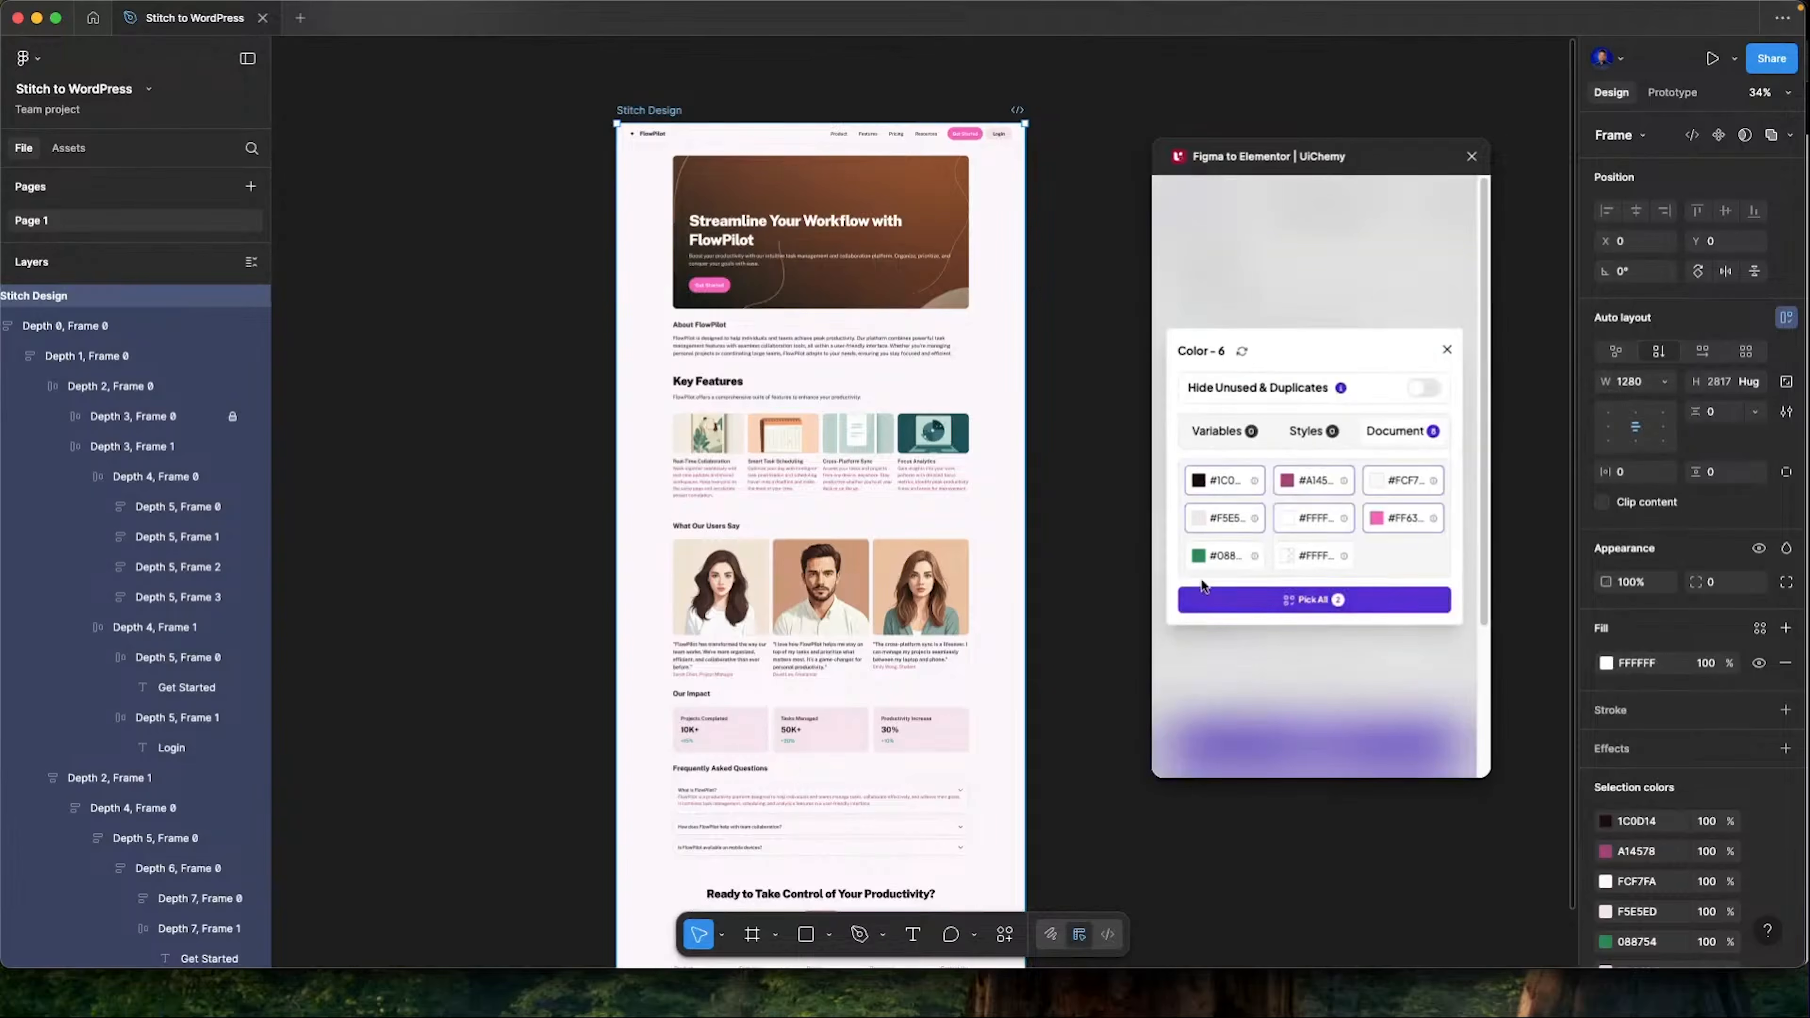
pyautogui.click(1211, 564)
pyautogui.click(1315, 656)
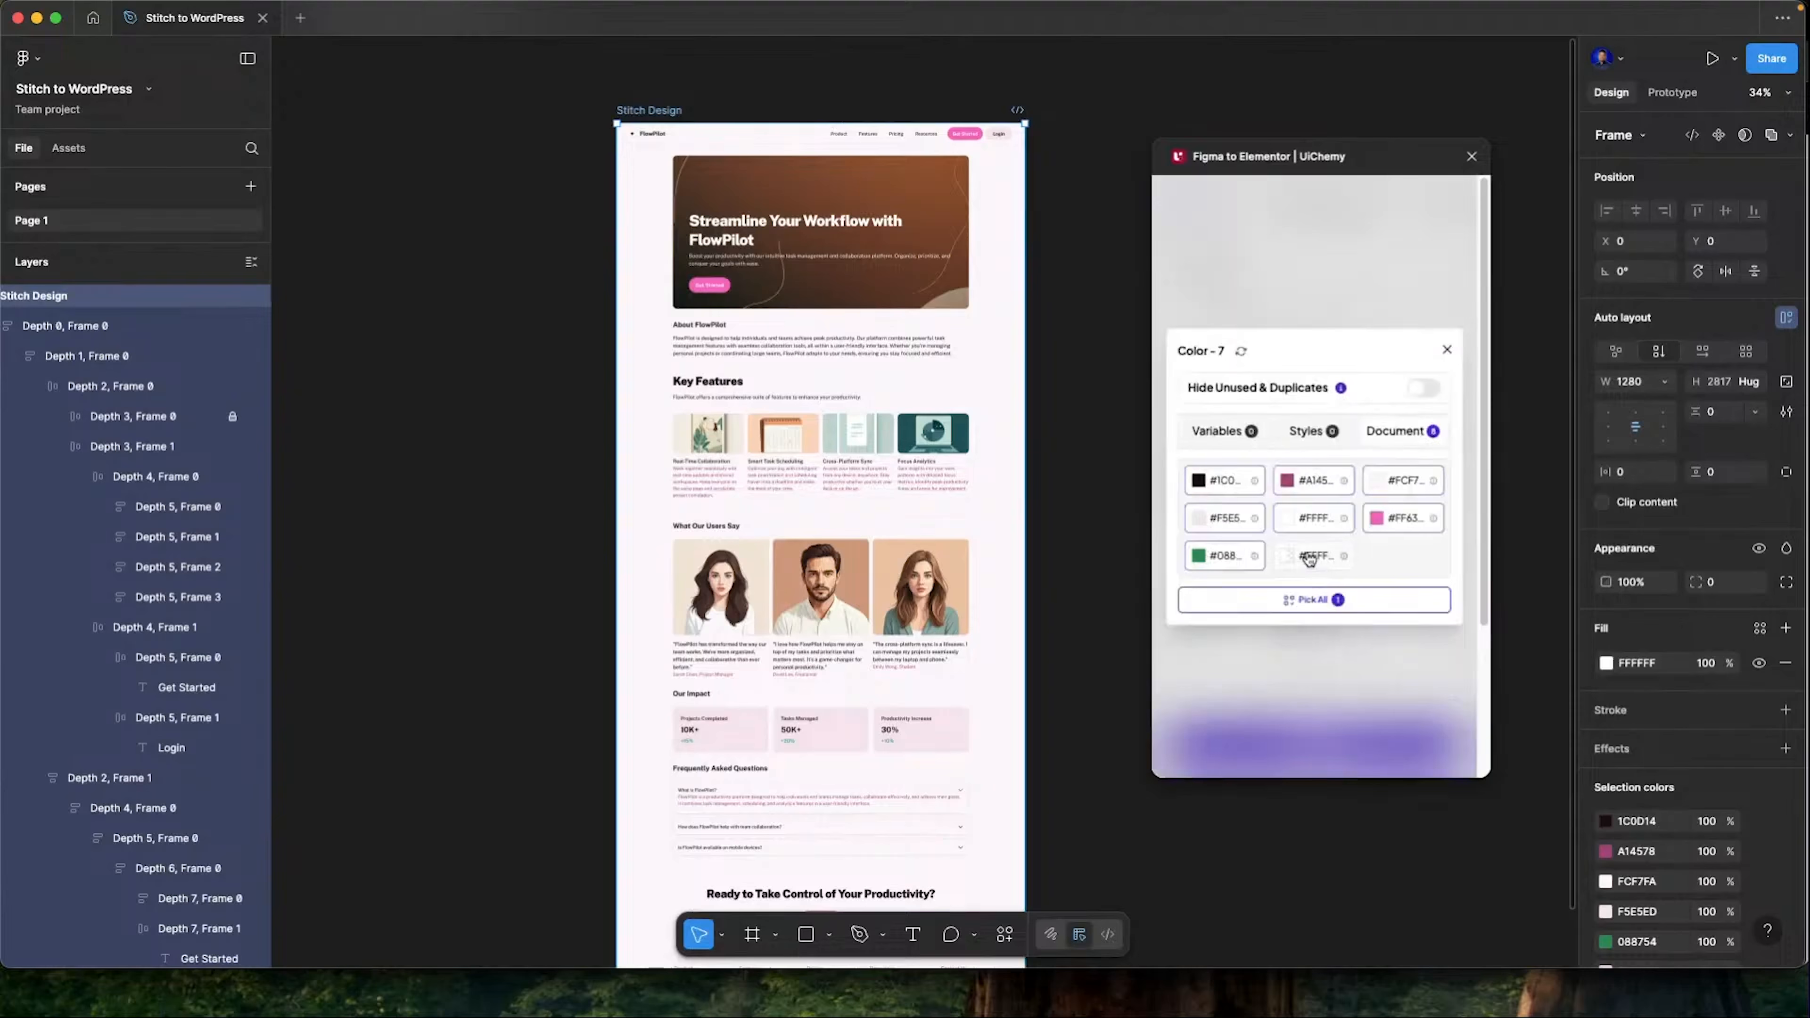
pyautogui.click(1309, 560)
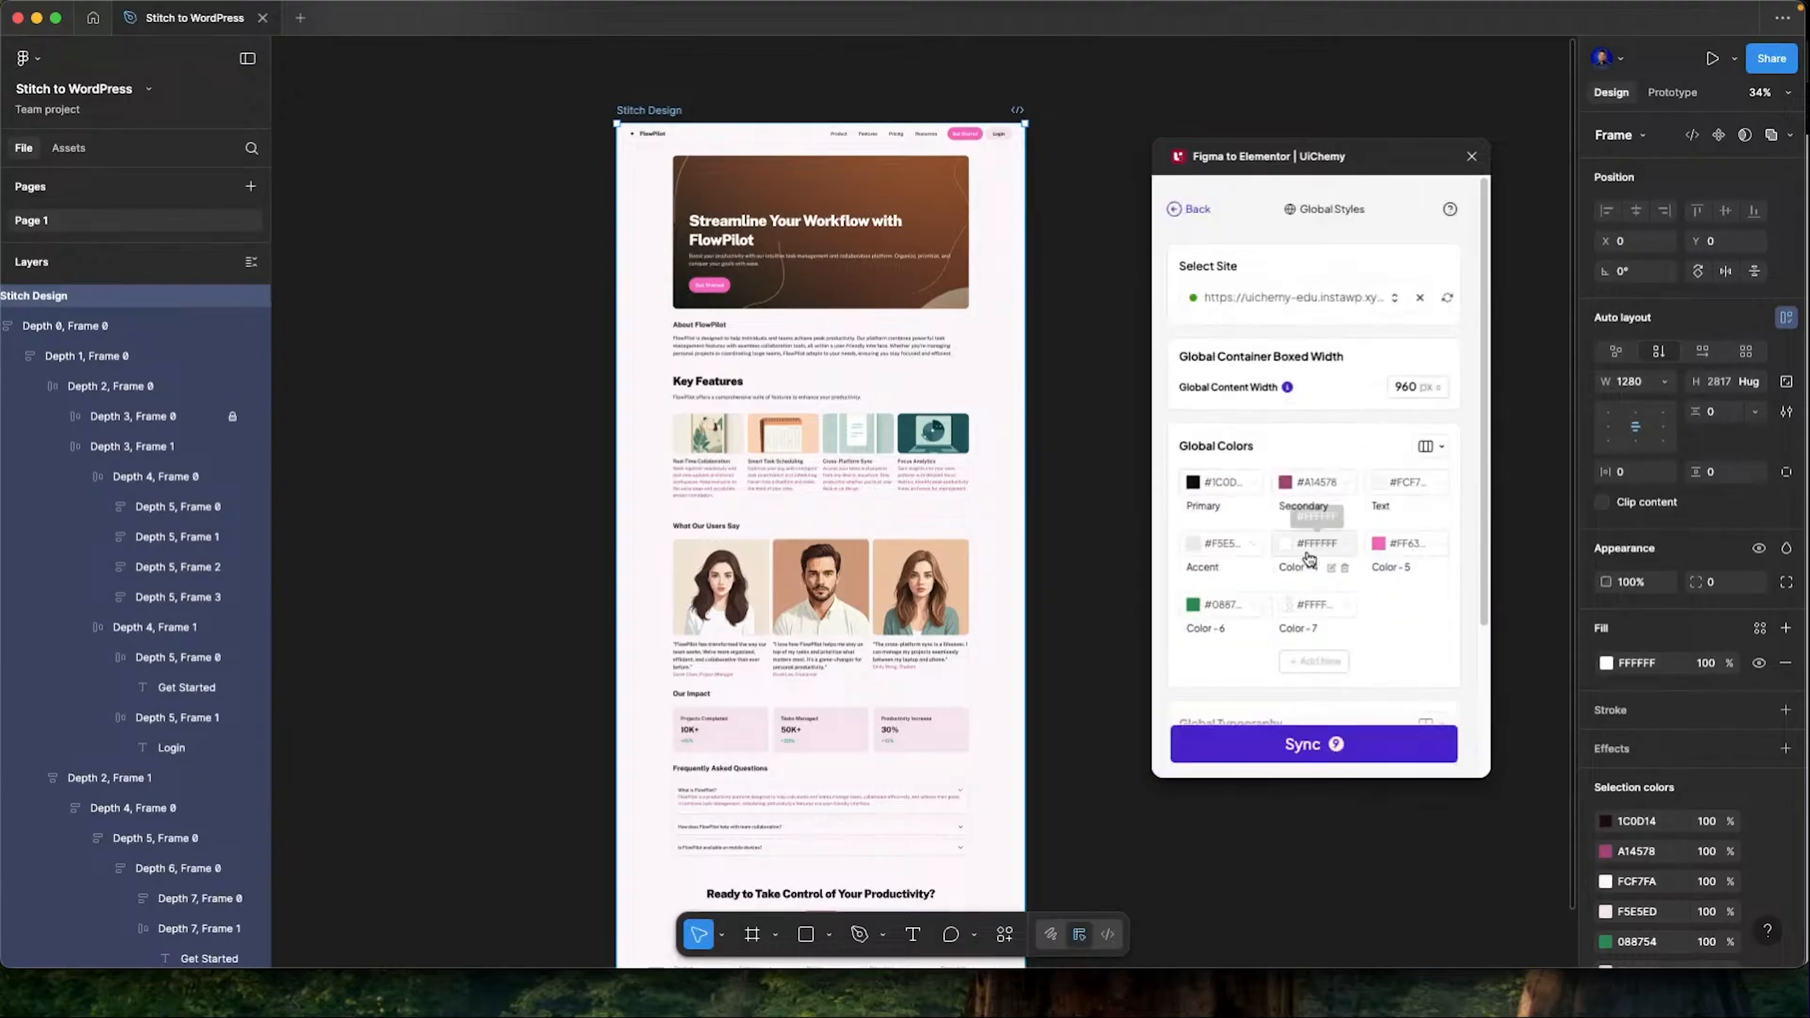
# Assign the document's Public Sans 500 16/24 style to Primary and the 400 16/24 style to Secondary in the global typography
pyautogui.scroll(-3, 1310, 559)
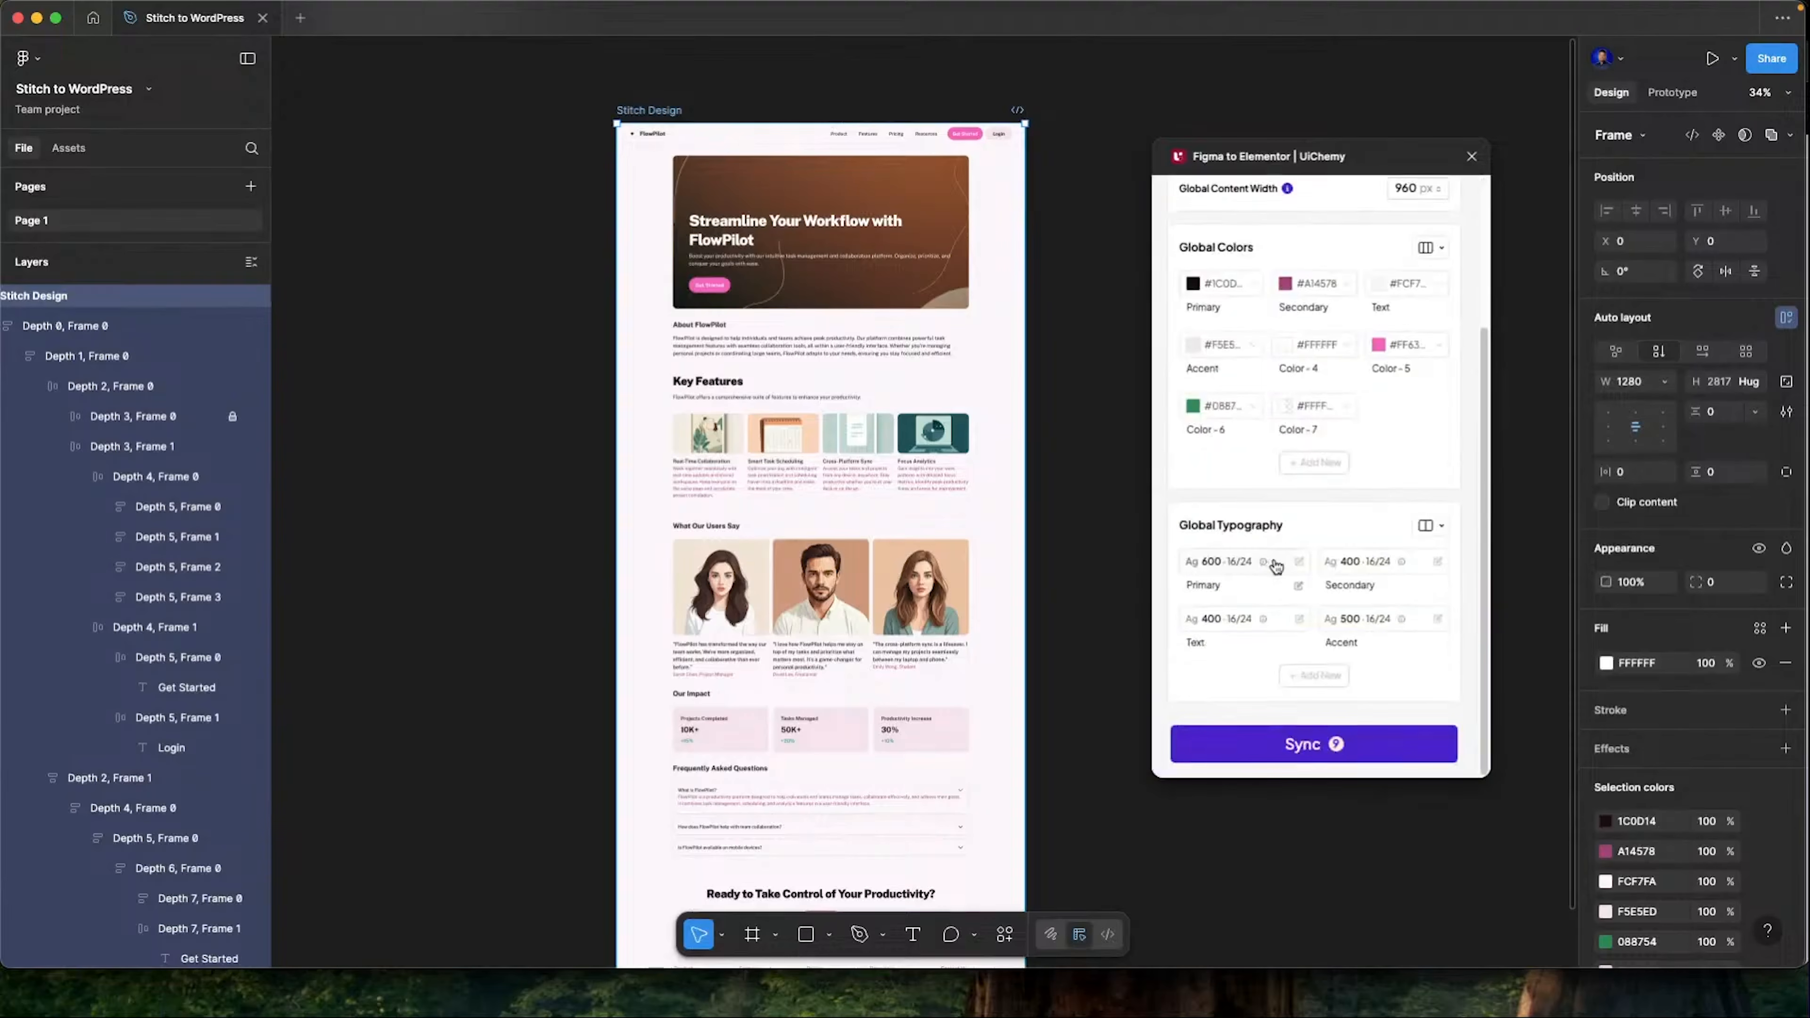
pyautogui.click(1275, 567)
pyautogui.scroll(-2, 1293, 481)
pyautogui.click(1379, 563)
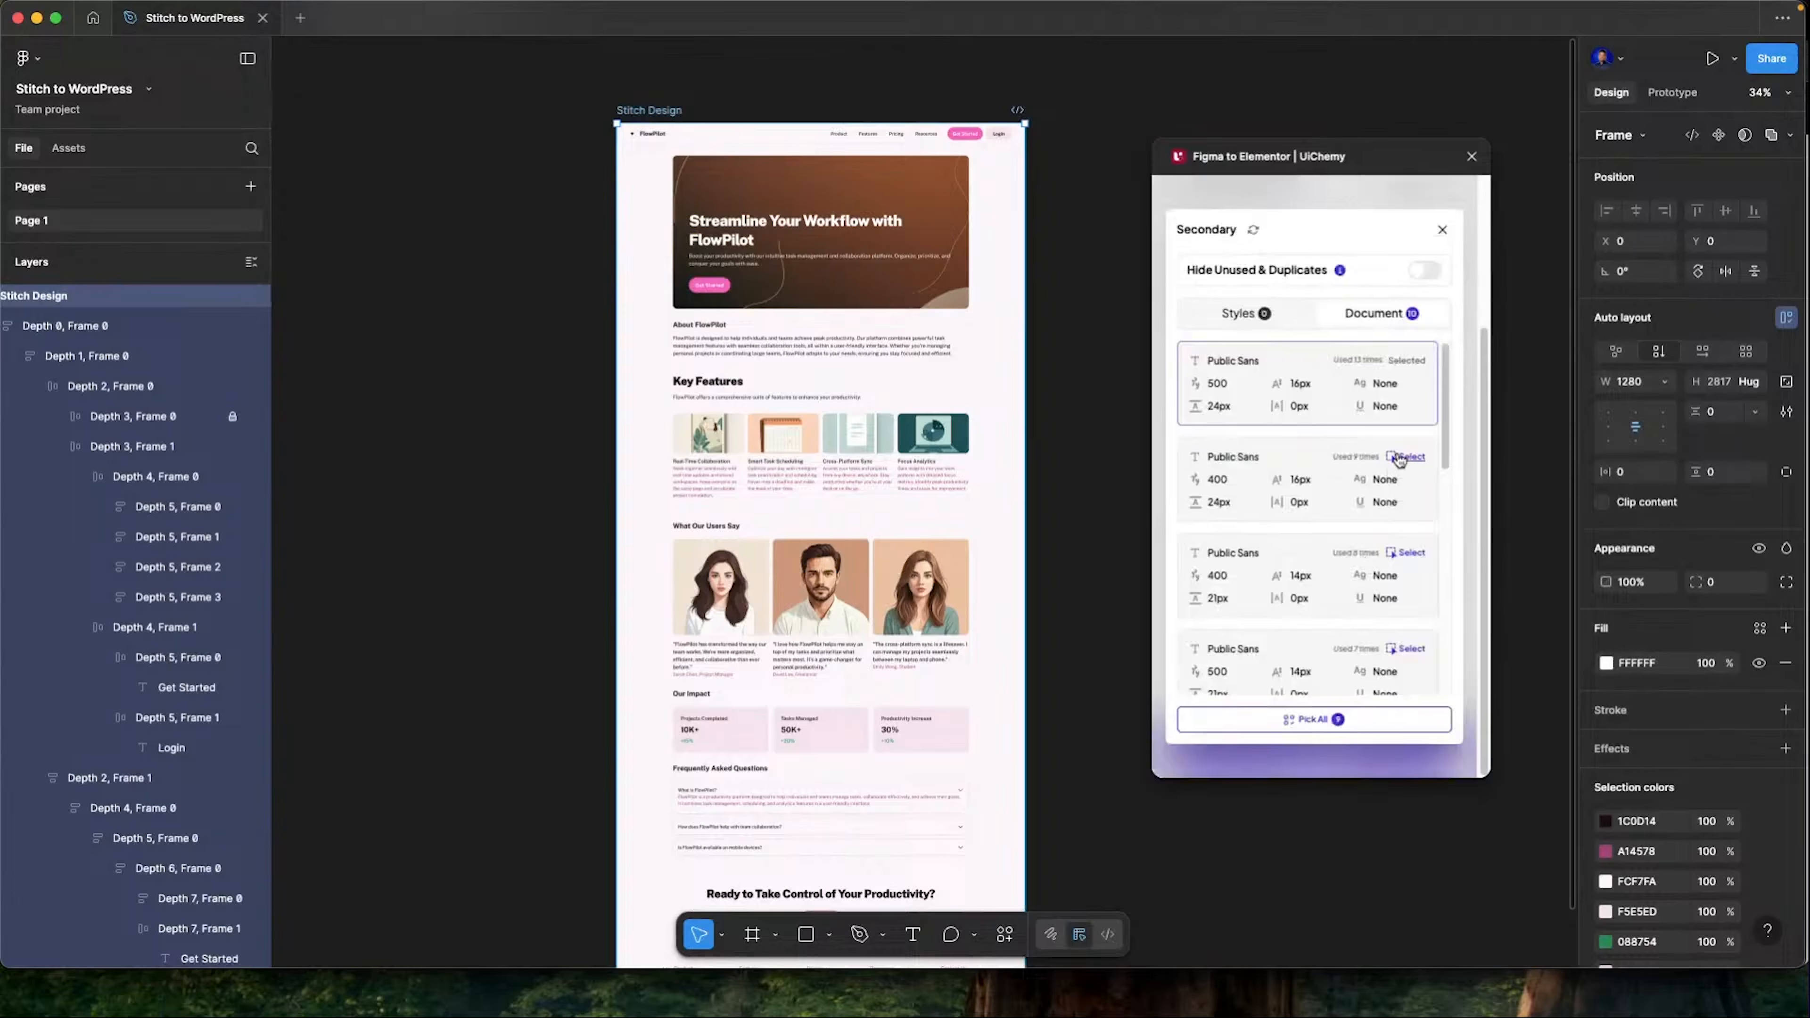
pyautogui.click(1401, 460)
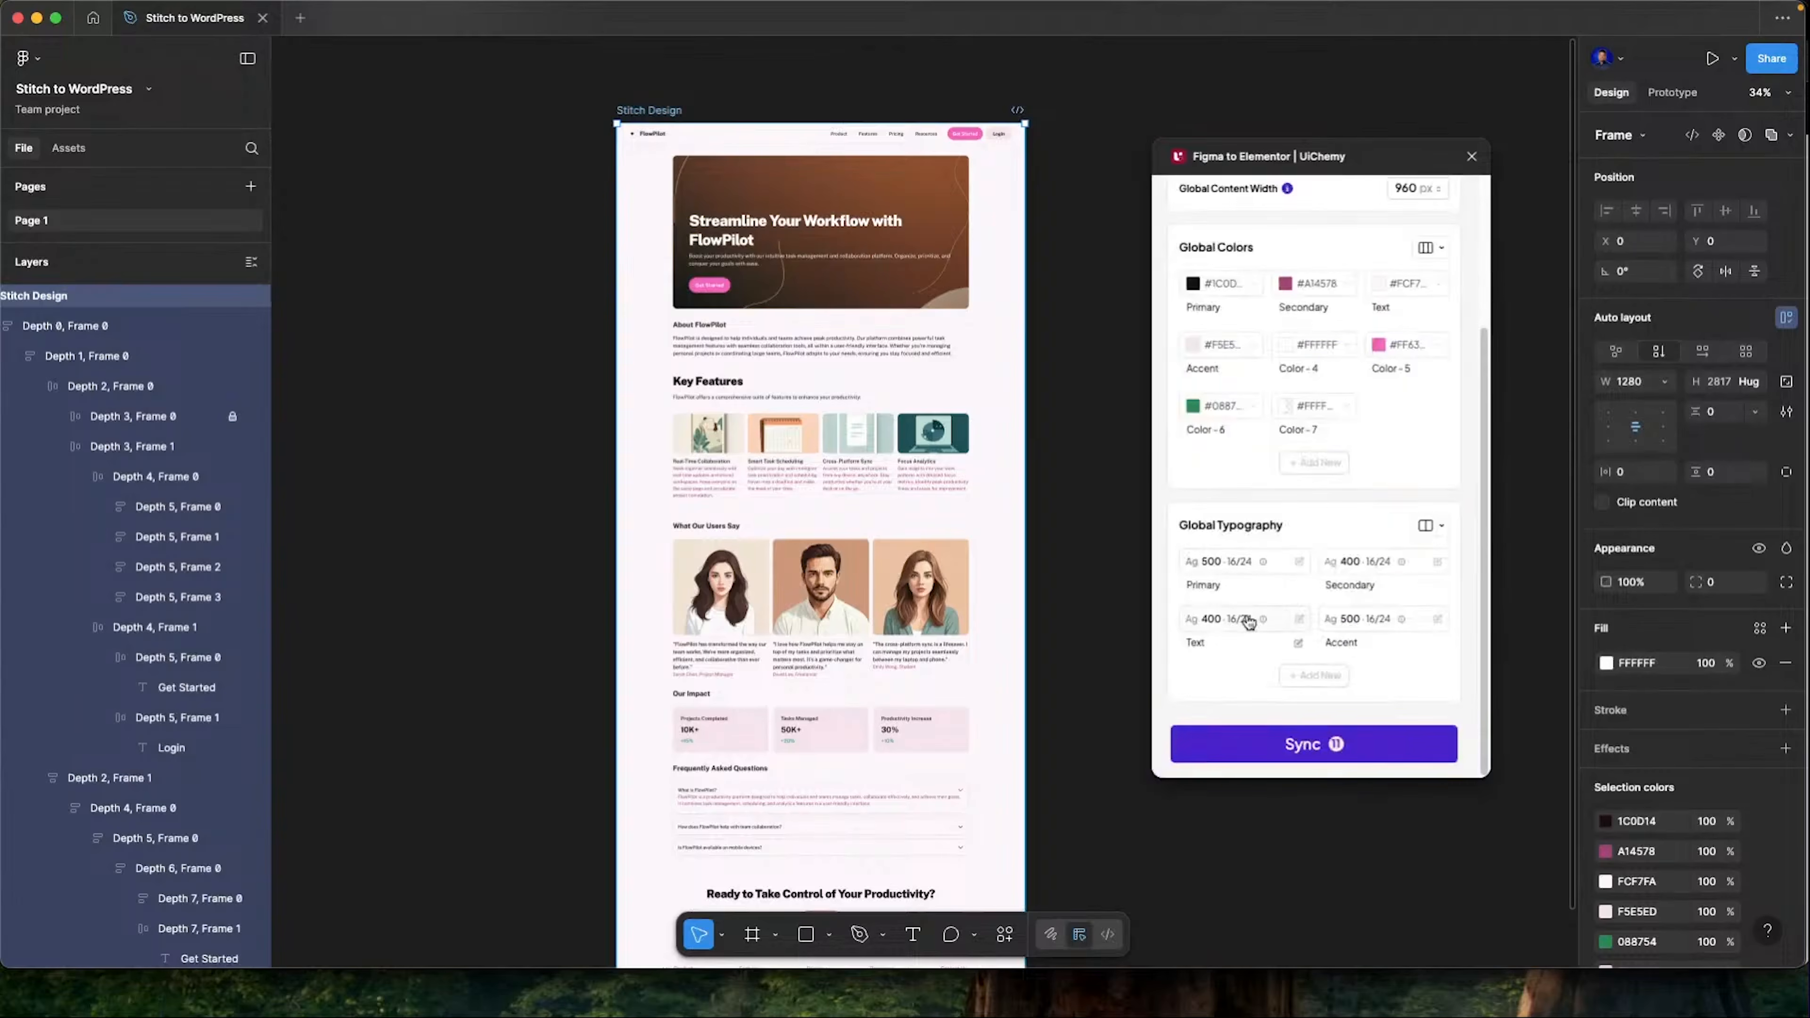
# Add all remaining document text styles to the global typography, with 400 14/21 as Text and 500 14/21 as Accent
pyautogui.click(1394, 576)
pyautogui.scroll(-2, 1400, 527)
pyautogui.click(1407, 489)
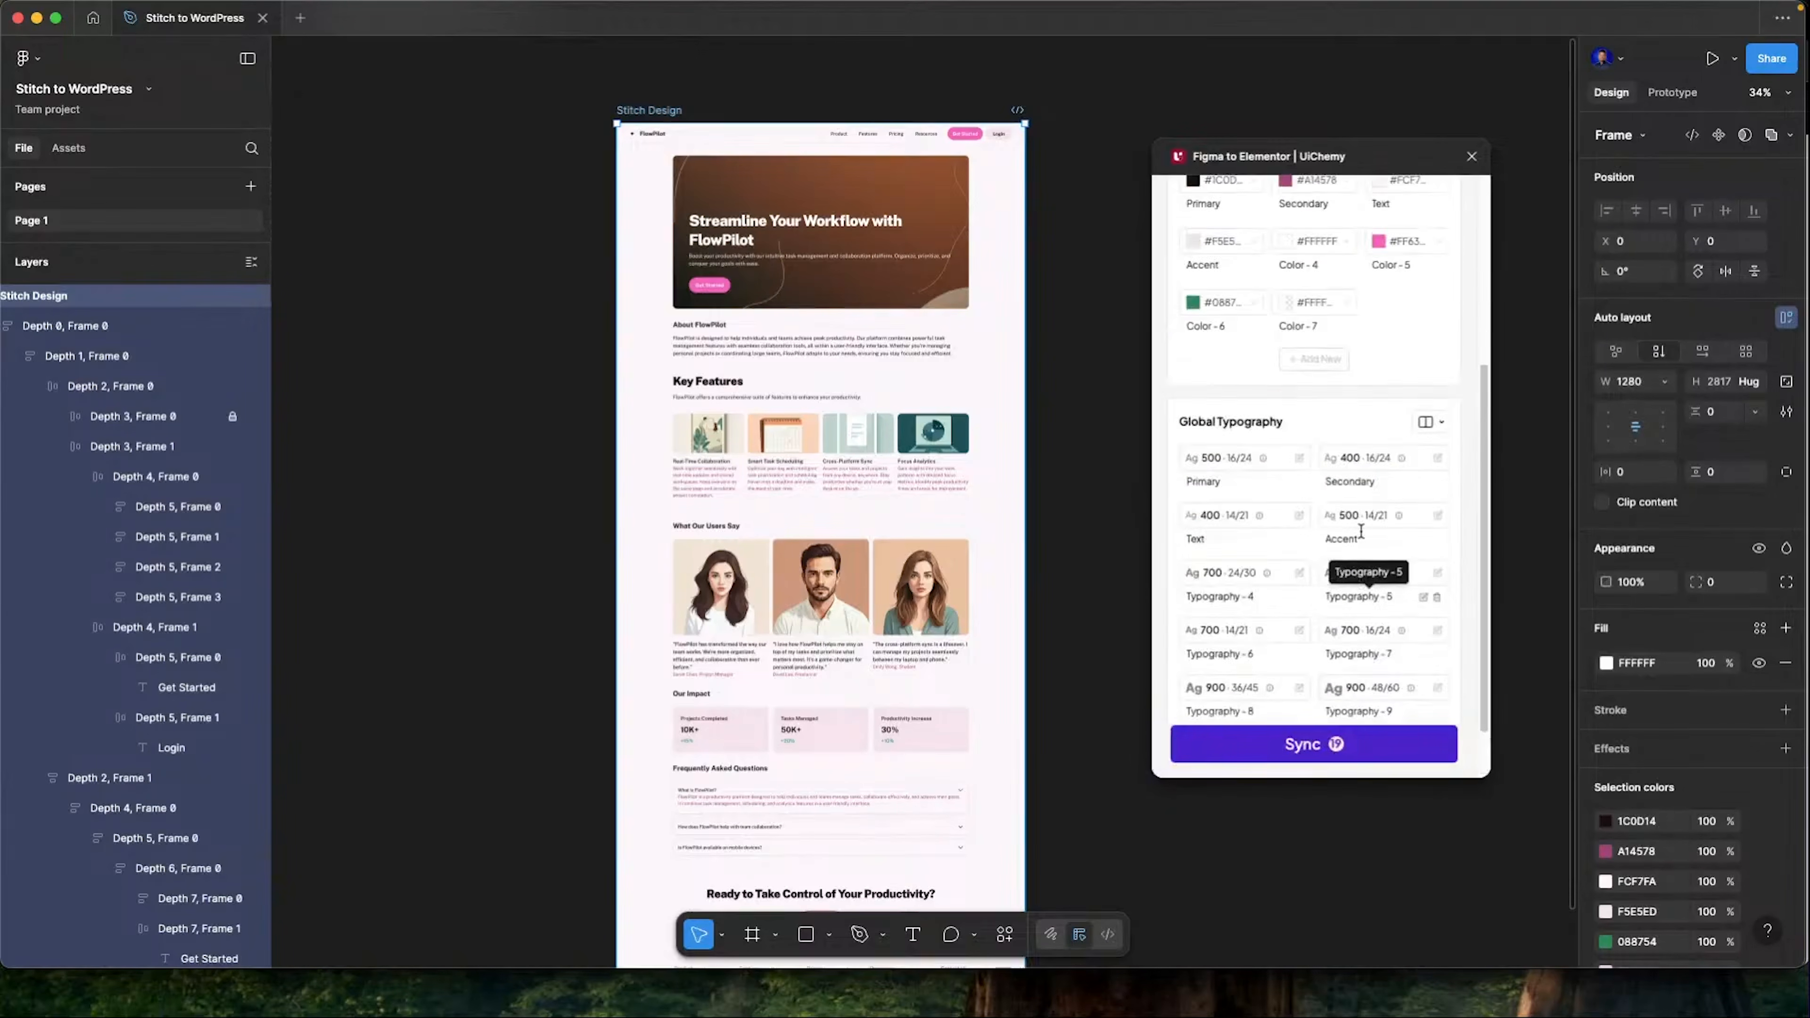
# Review the configured content width, colors and typography, and sync these global styles to the connected site
pyautogui.scroll(5, 1371, 570)
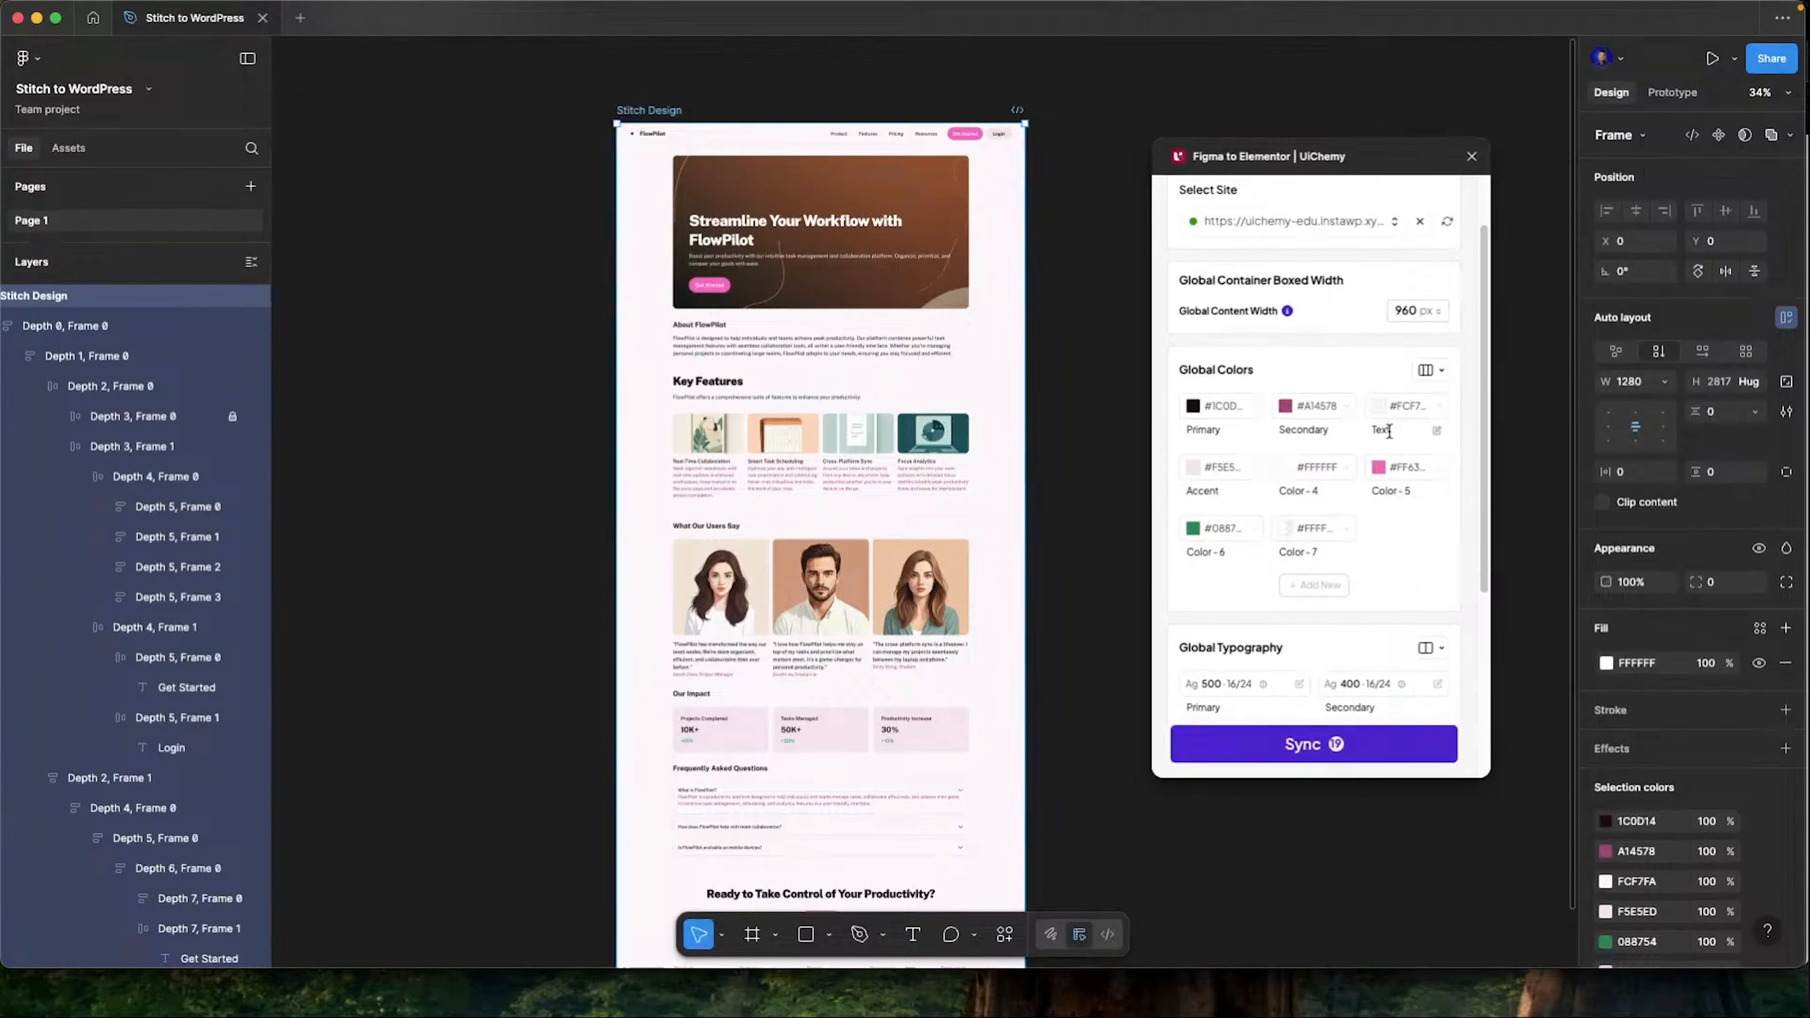
pyautogui.scroll(-2, 1397, 456)
pyautogui.scroll(3, 1354, 371)
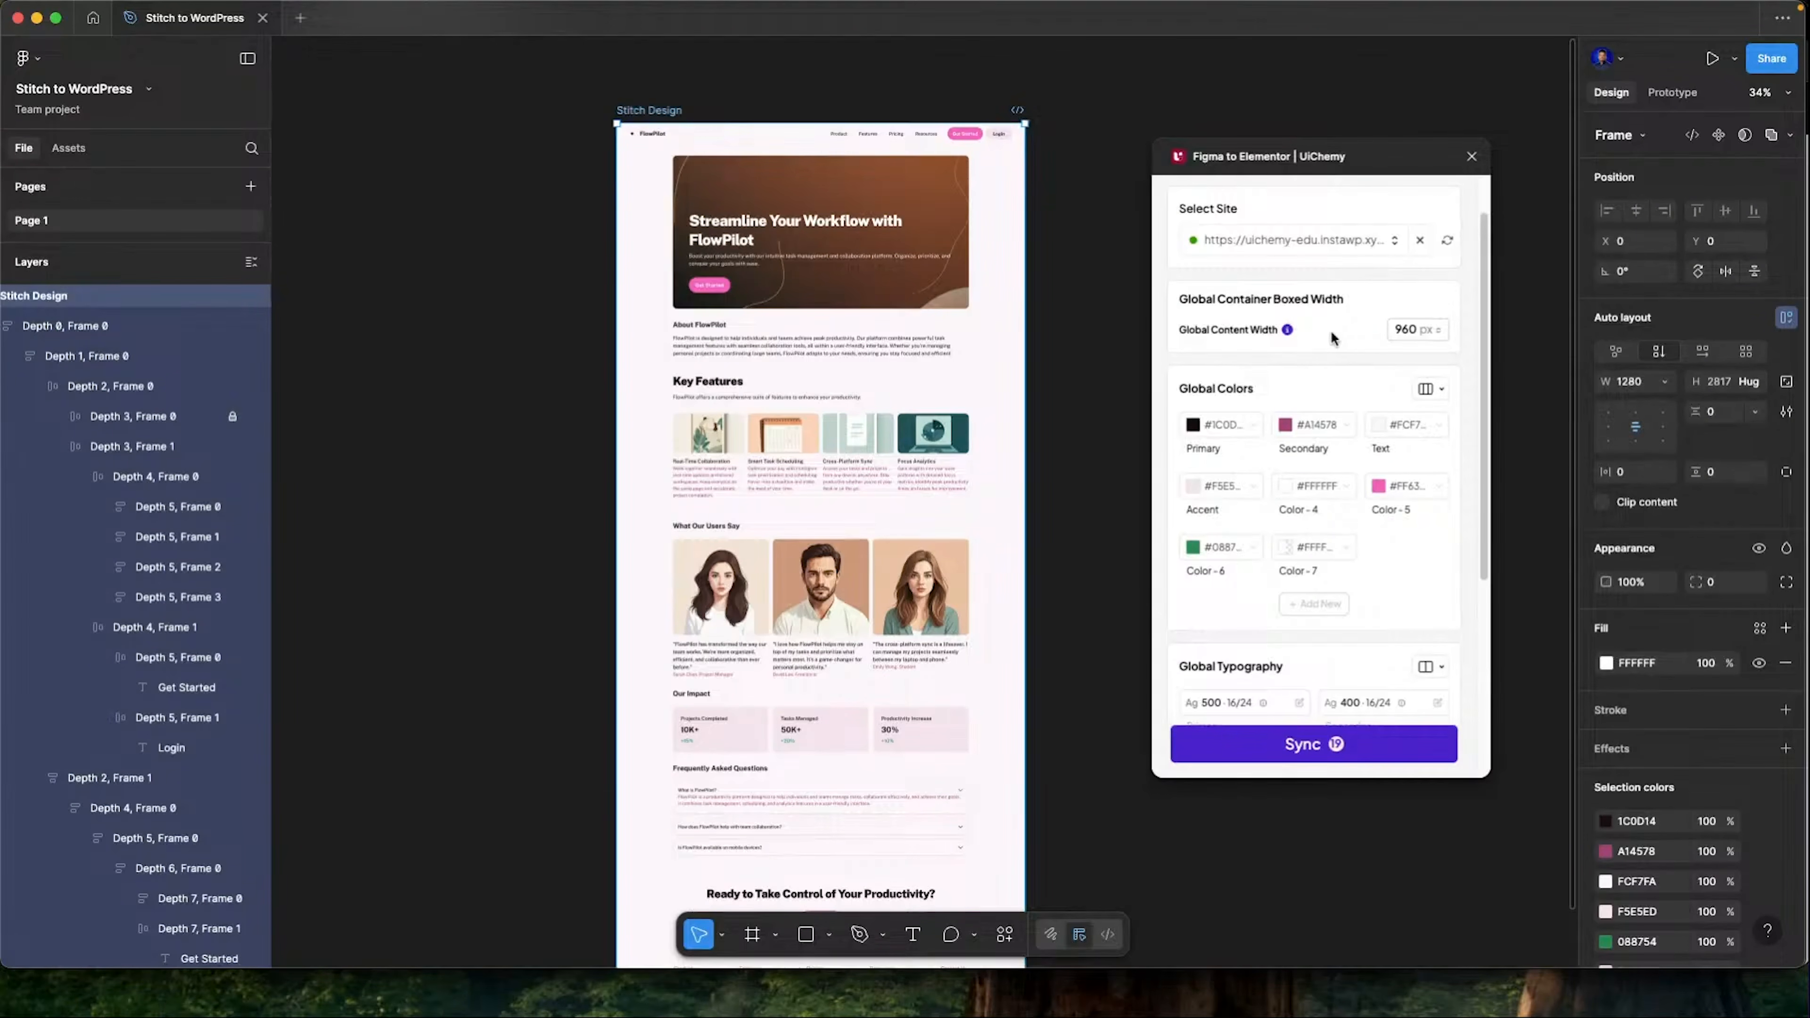
pyautogui.scroll(-4, 1339, 377)
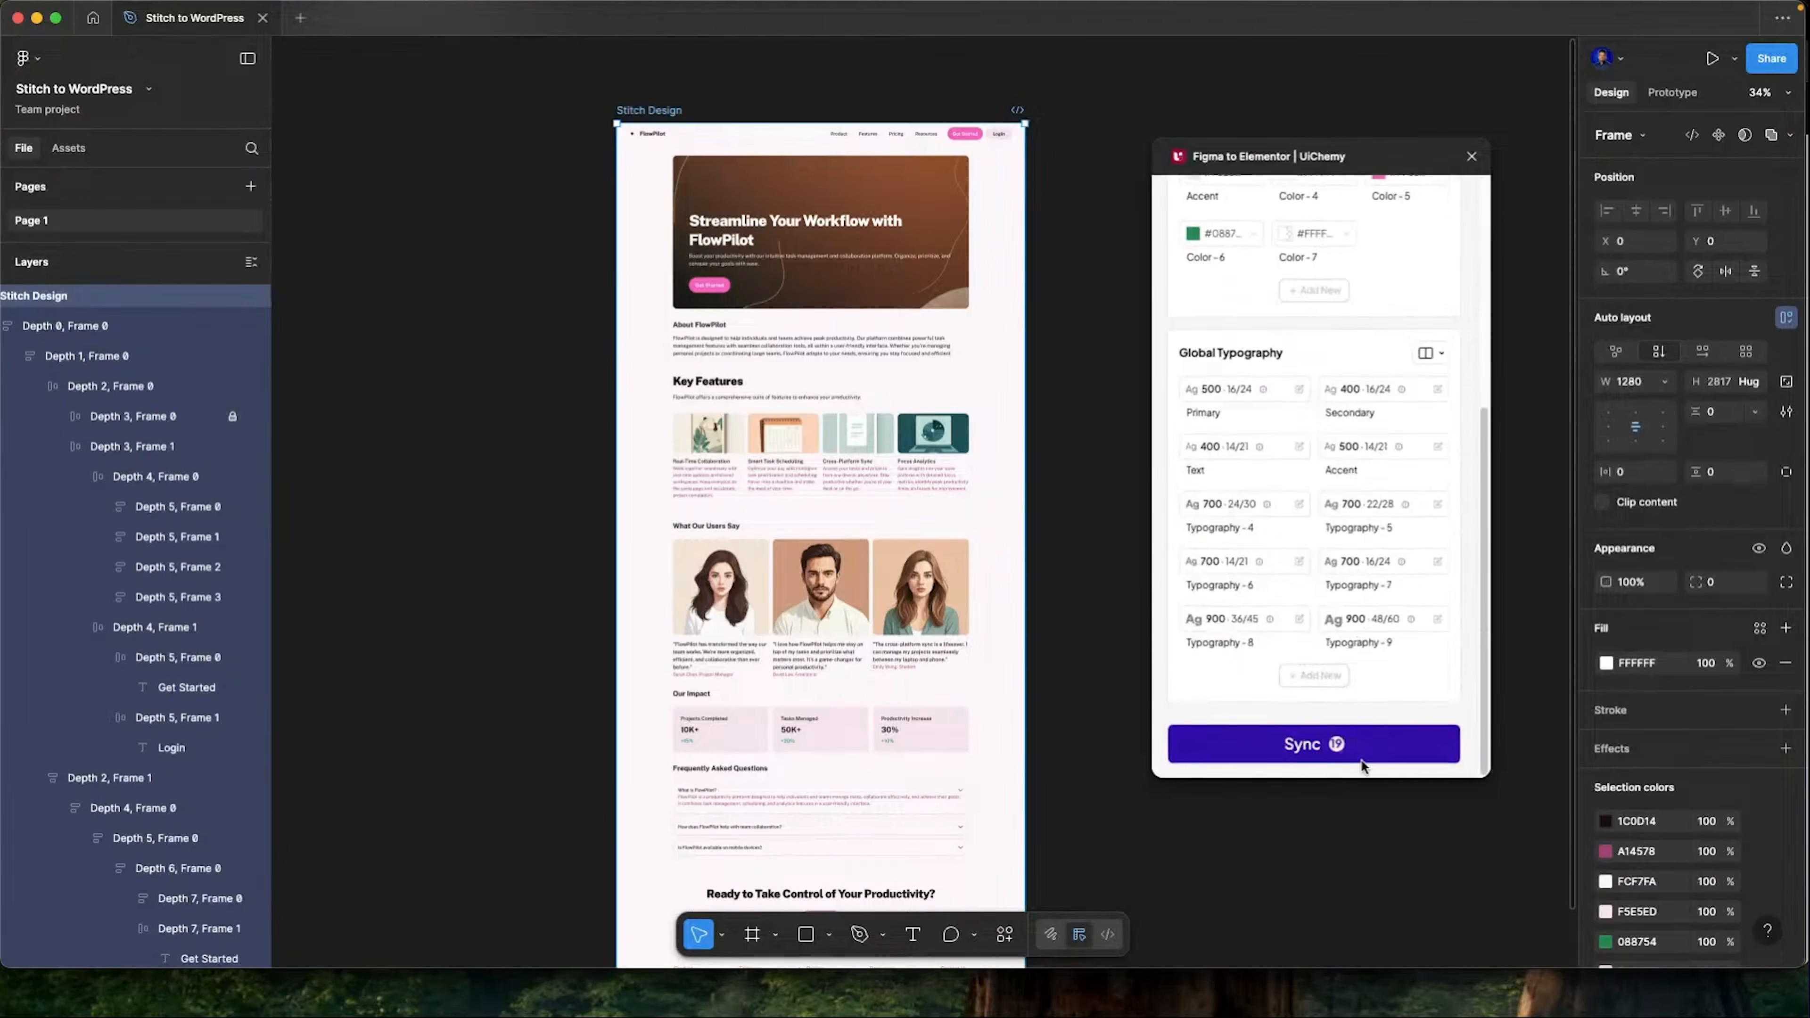
pyautogui.scroll(5, 1328, 482)
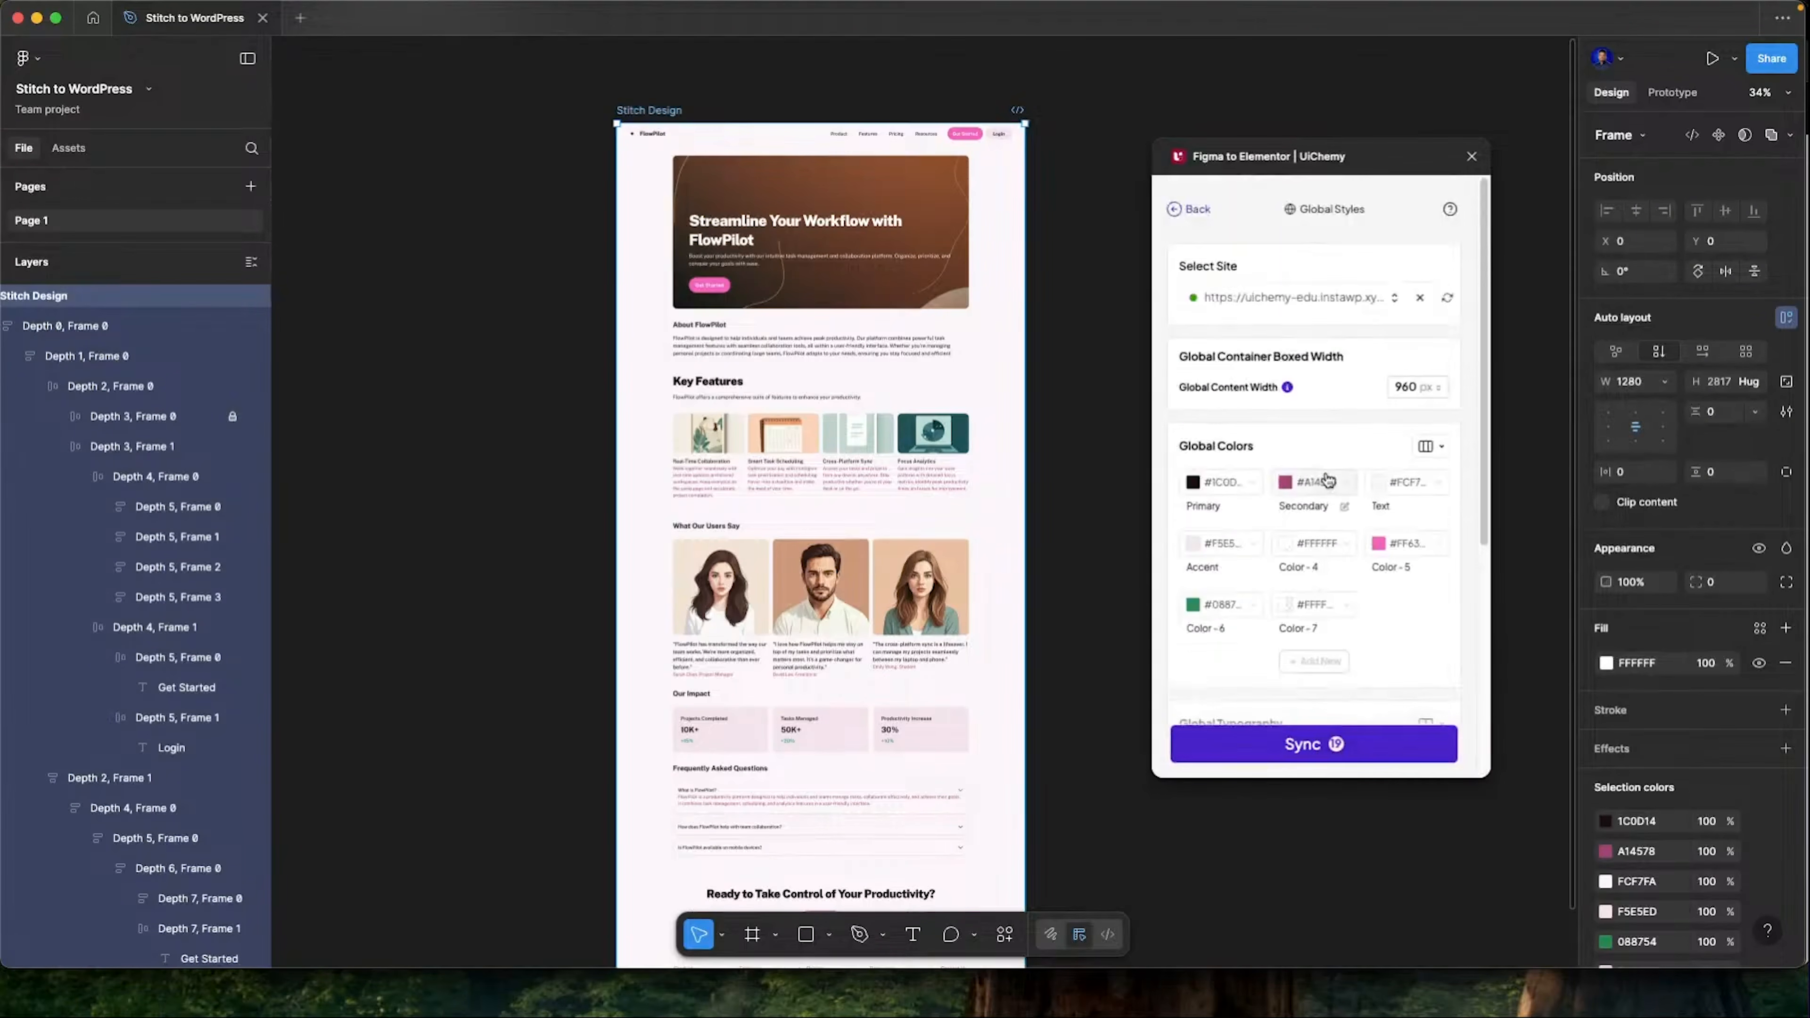
pyautogui.click(1361, 757)
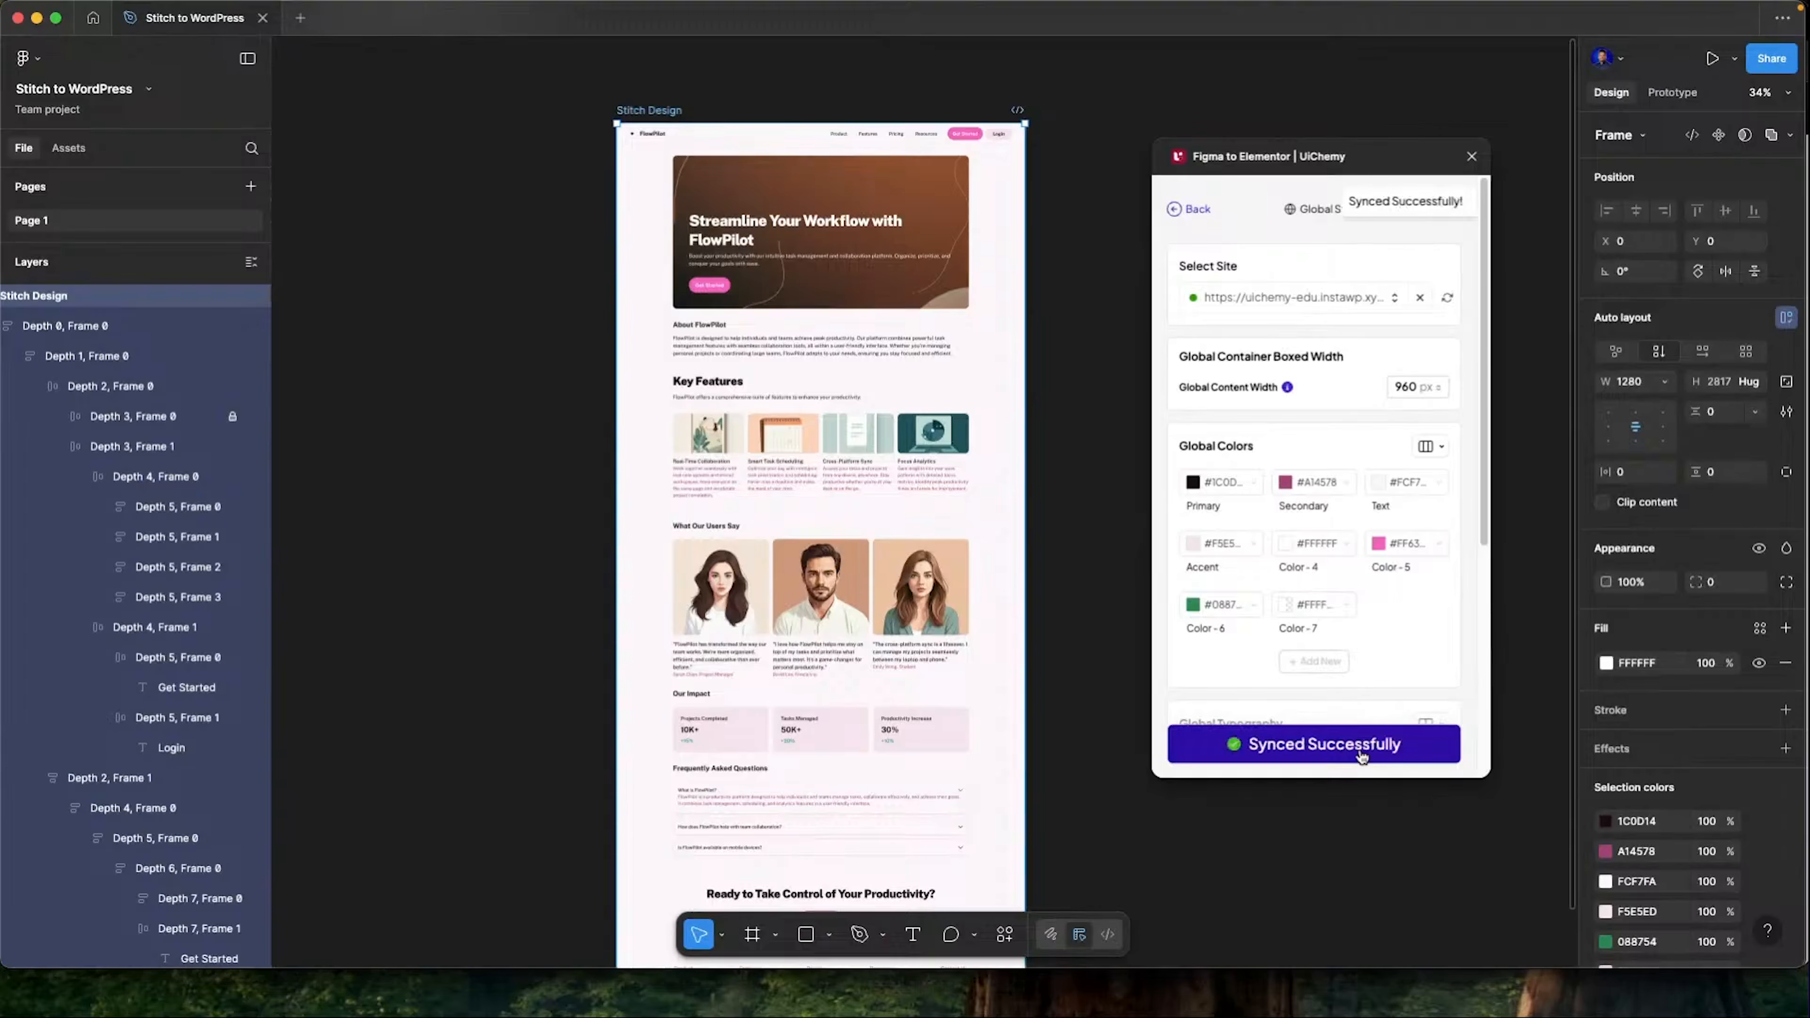
# Leave the global styles, convert the Stitch Design frame to Elementor, and choose Live Import for the converted design
pyautogui.click(1177, 211)
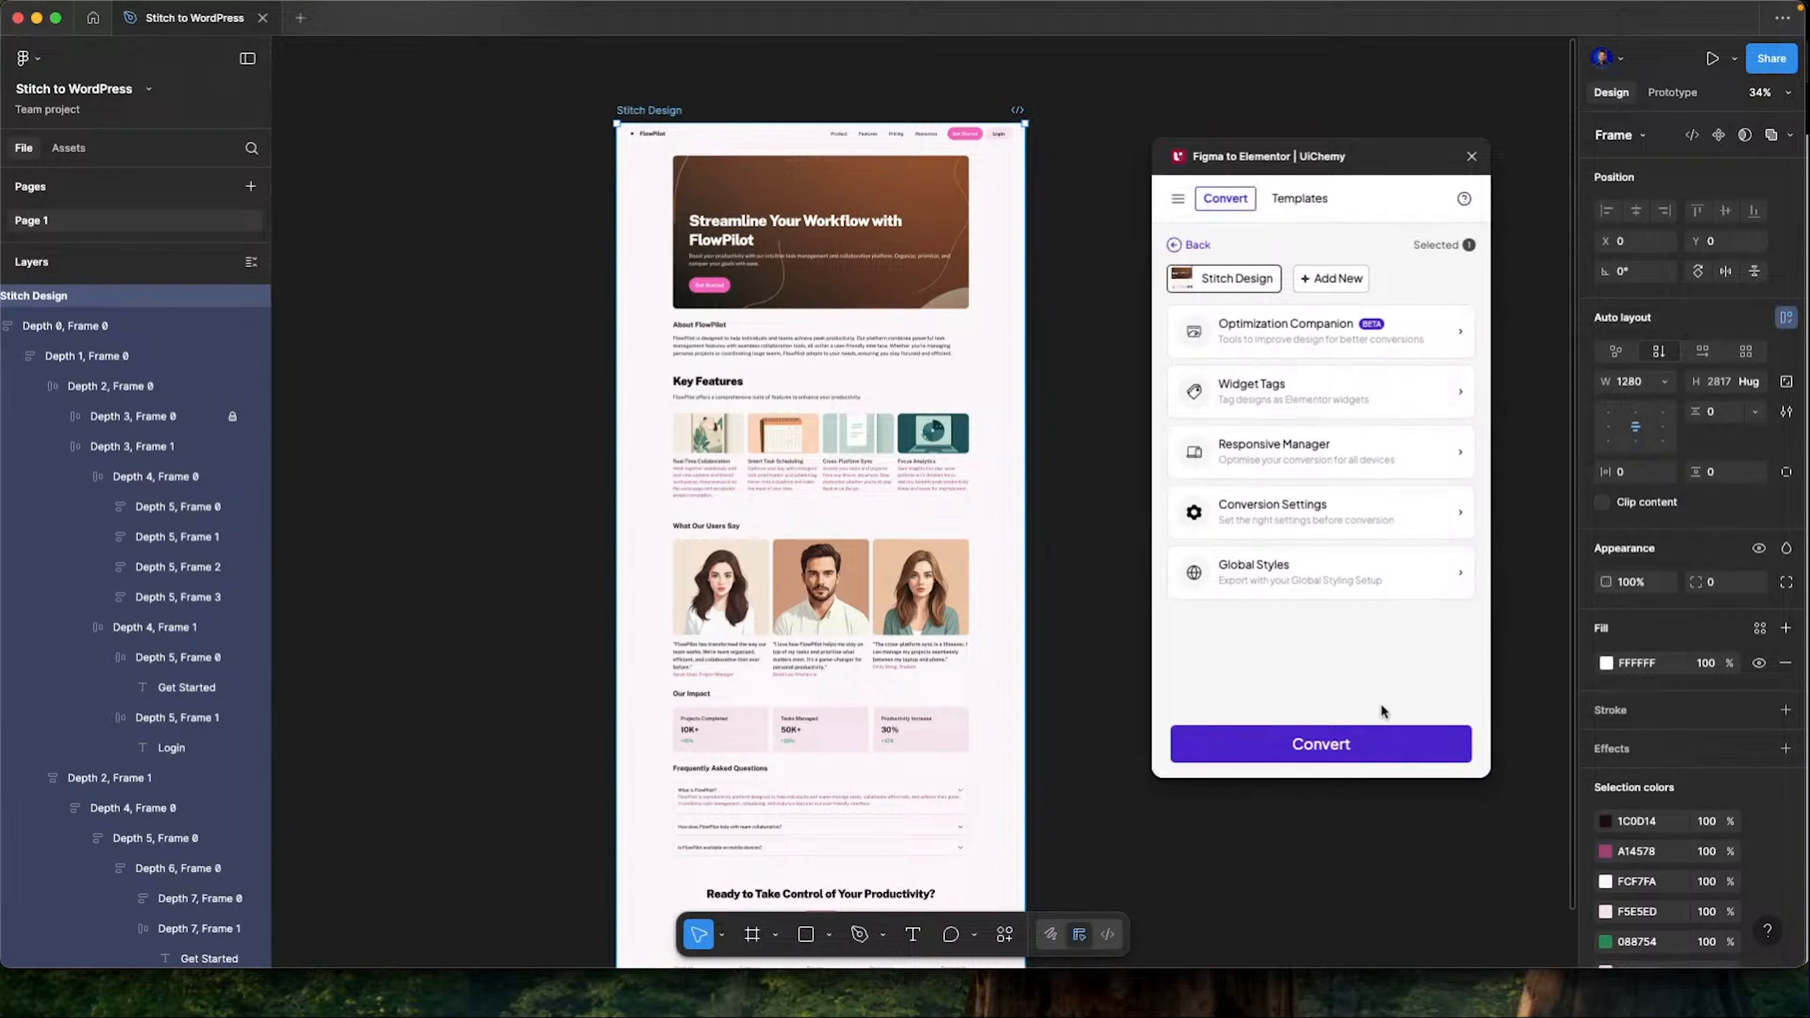
pyautogui.click(1382, 742)
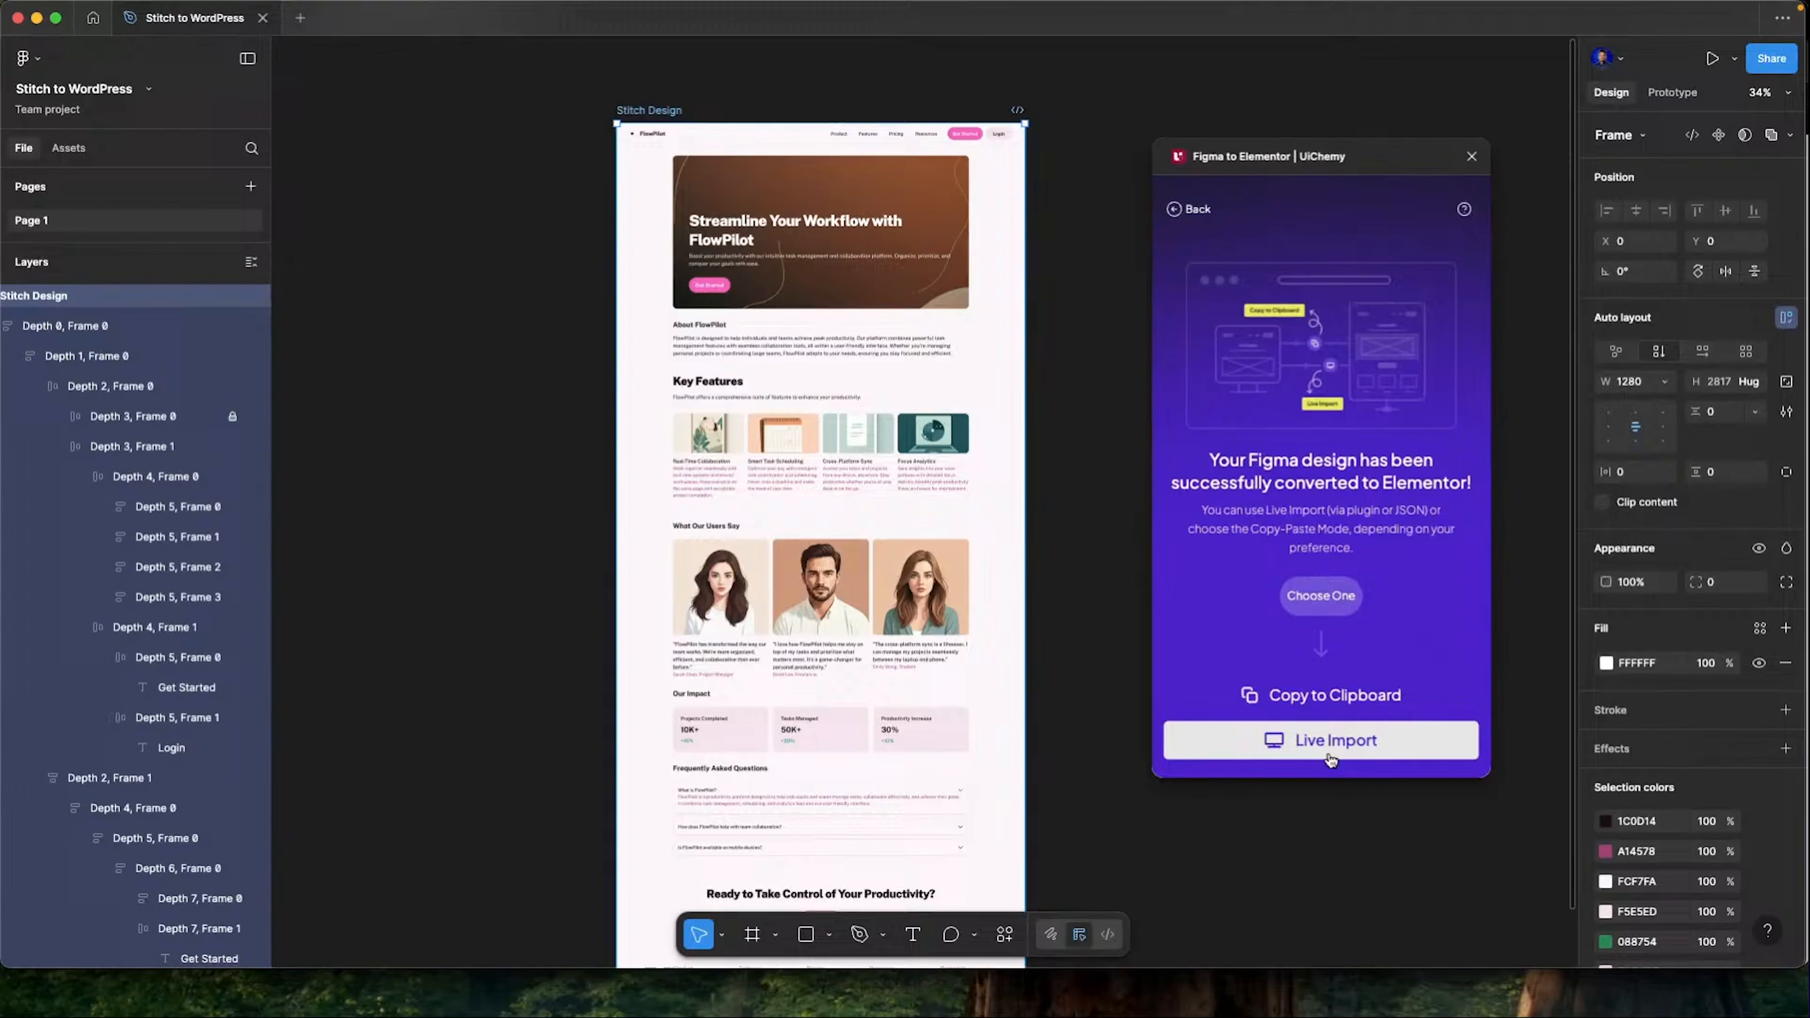
pyautogui.click(1414, 747)
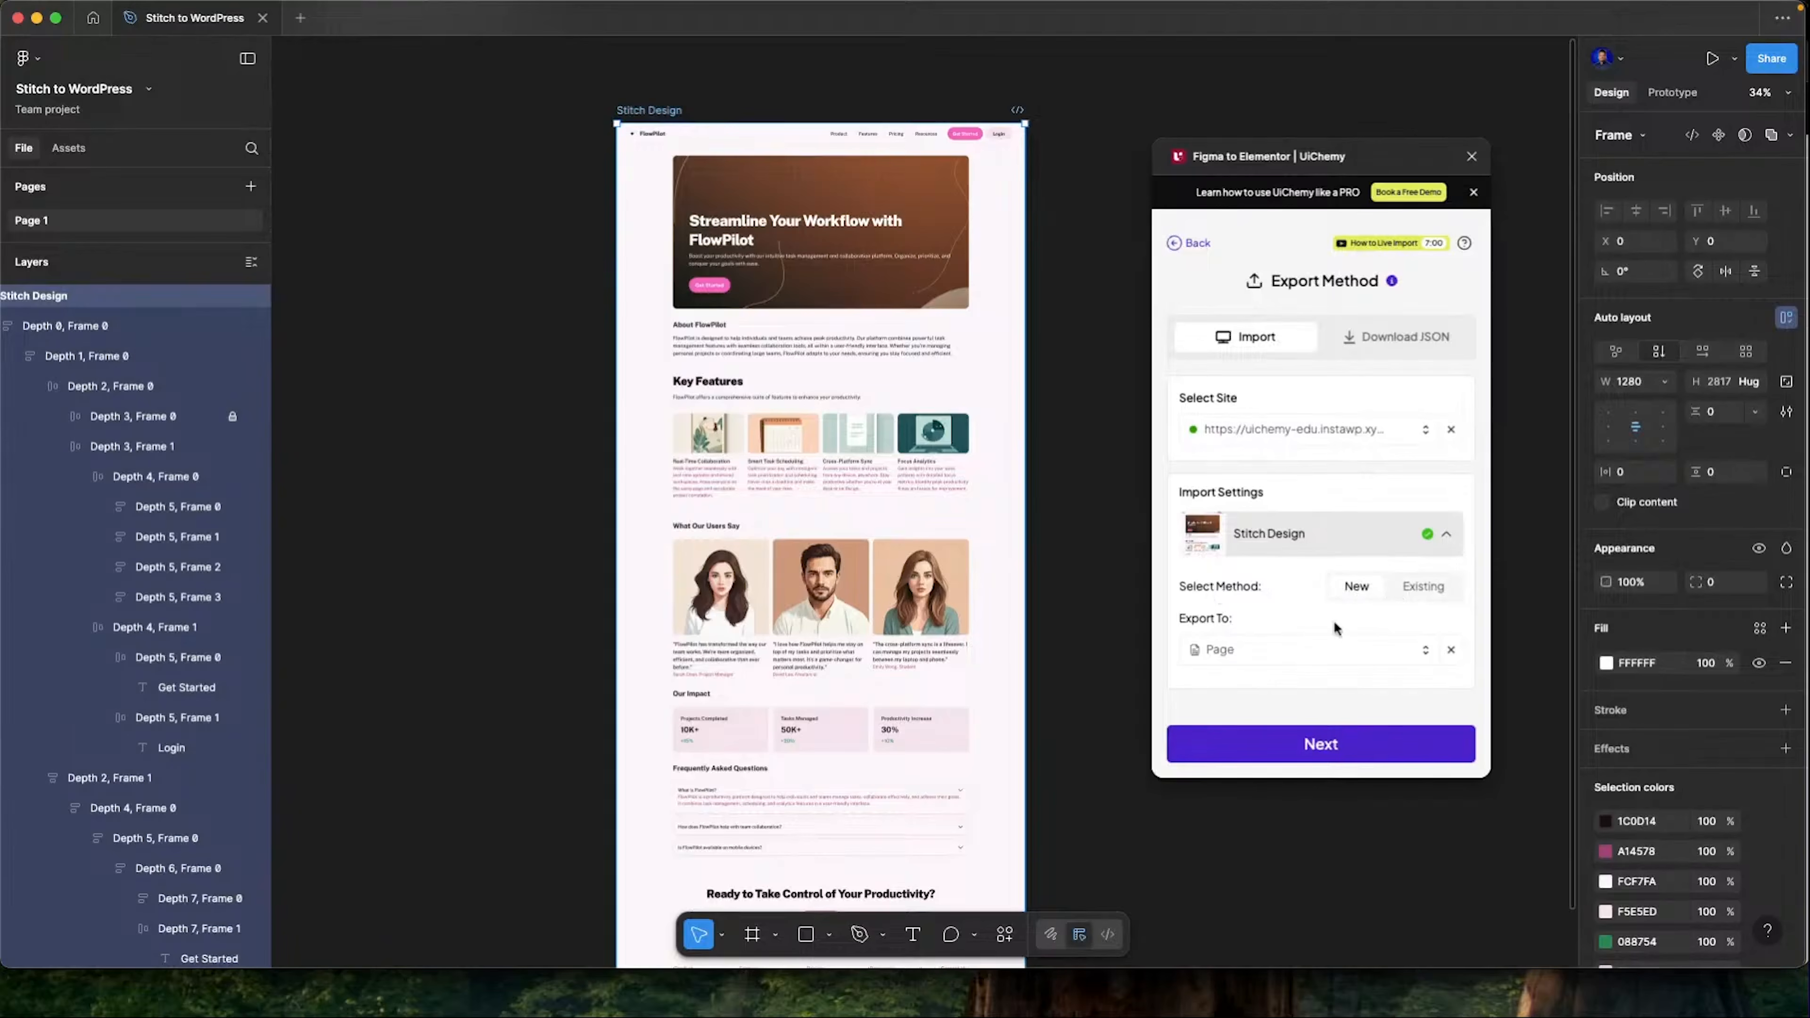
# Try the Existing import method, return to New, and check the available export destinations while keeping Page
pyautogui.click(1399, 599)
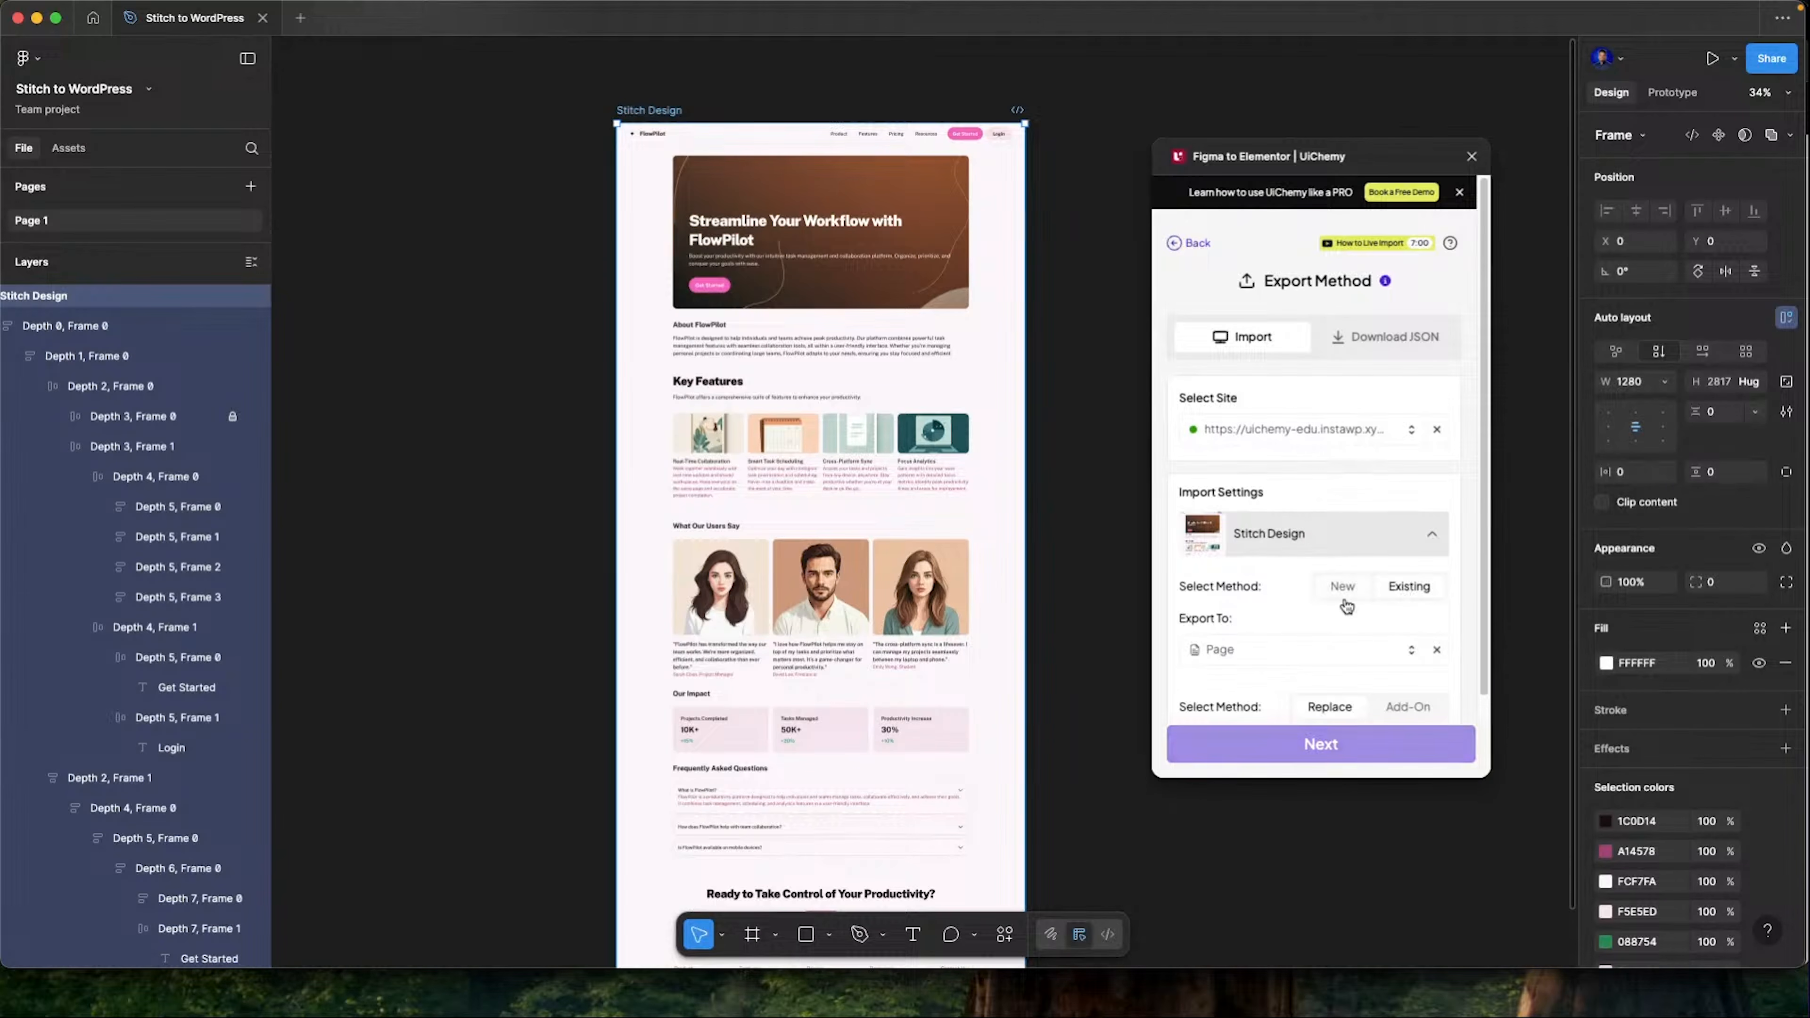
pyautogui.scroll(-3, 1399, 606)
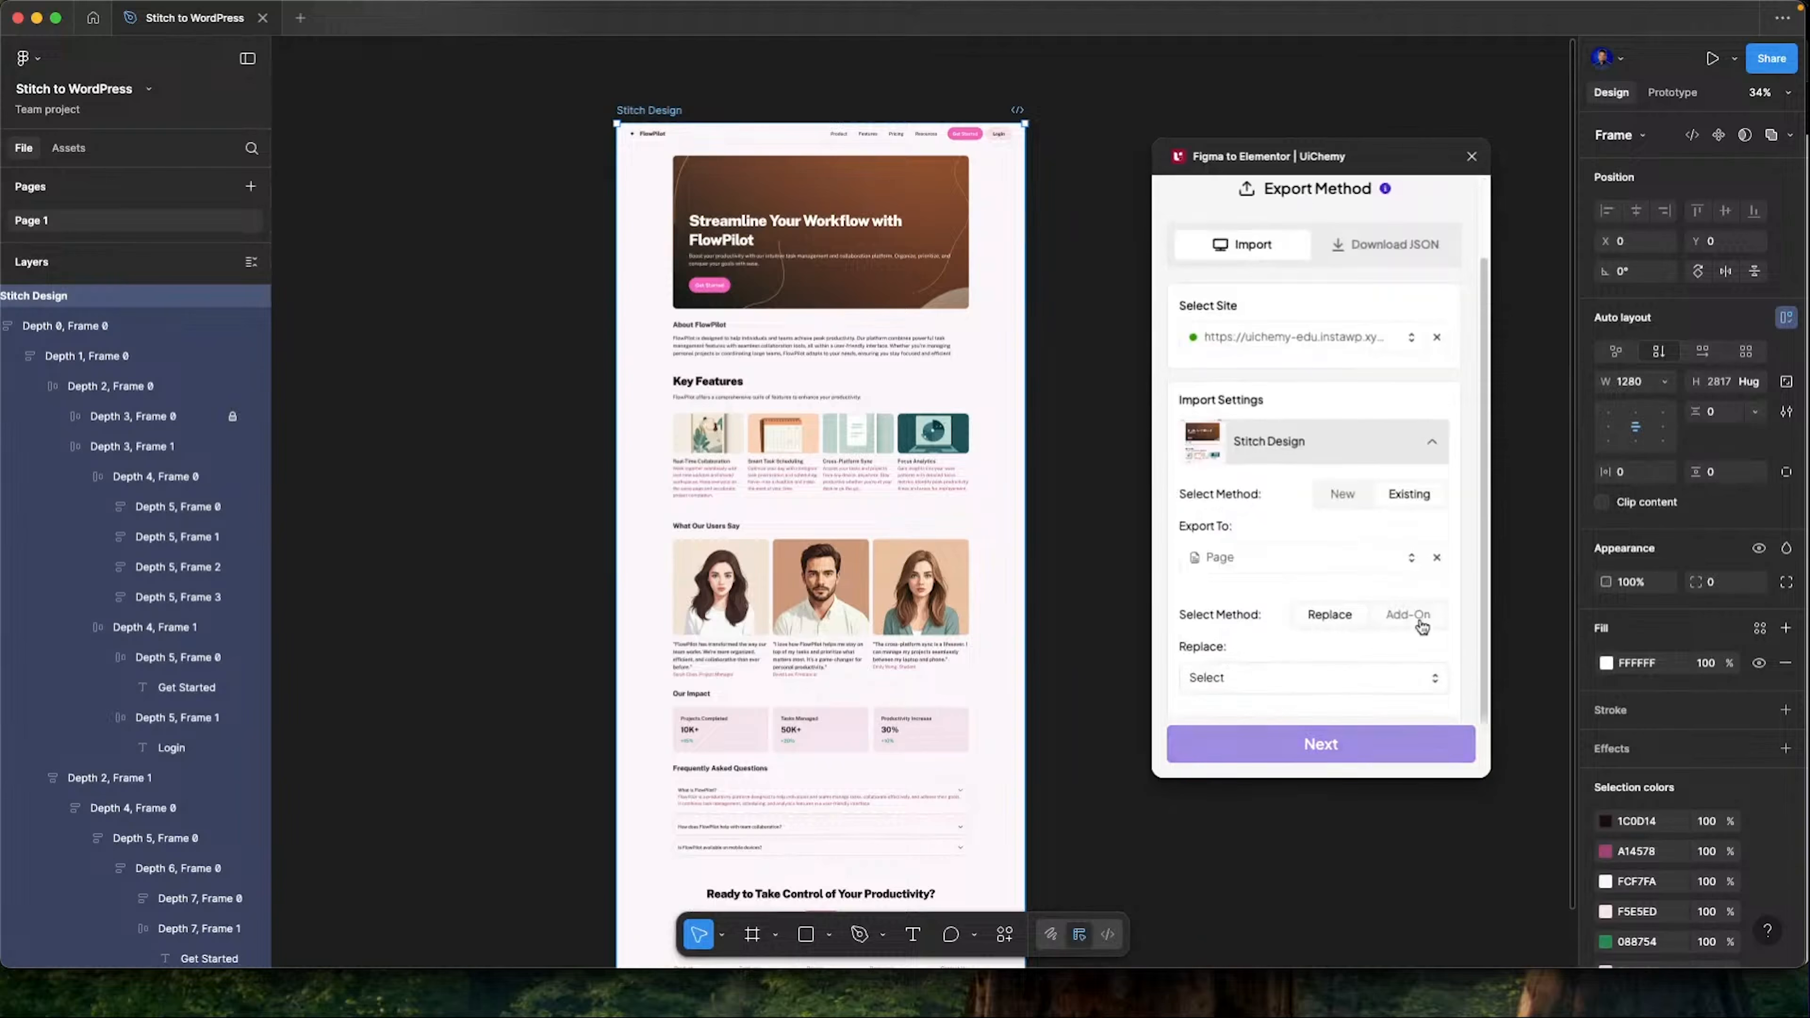
pyautogui.click(1342, 493)
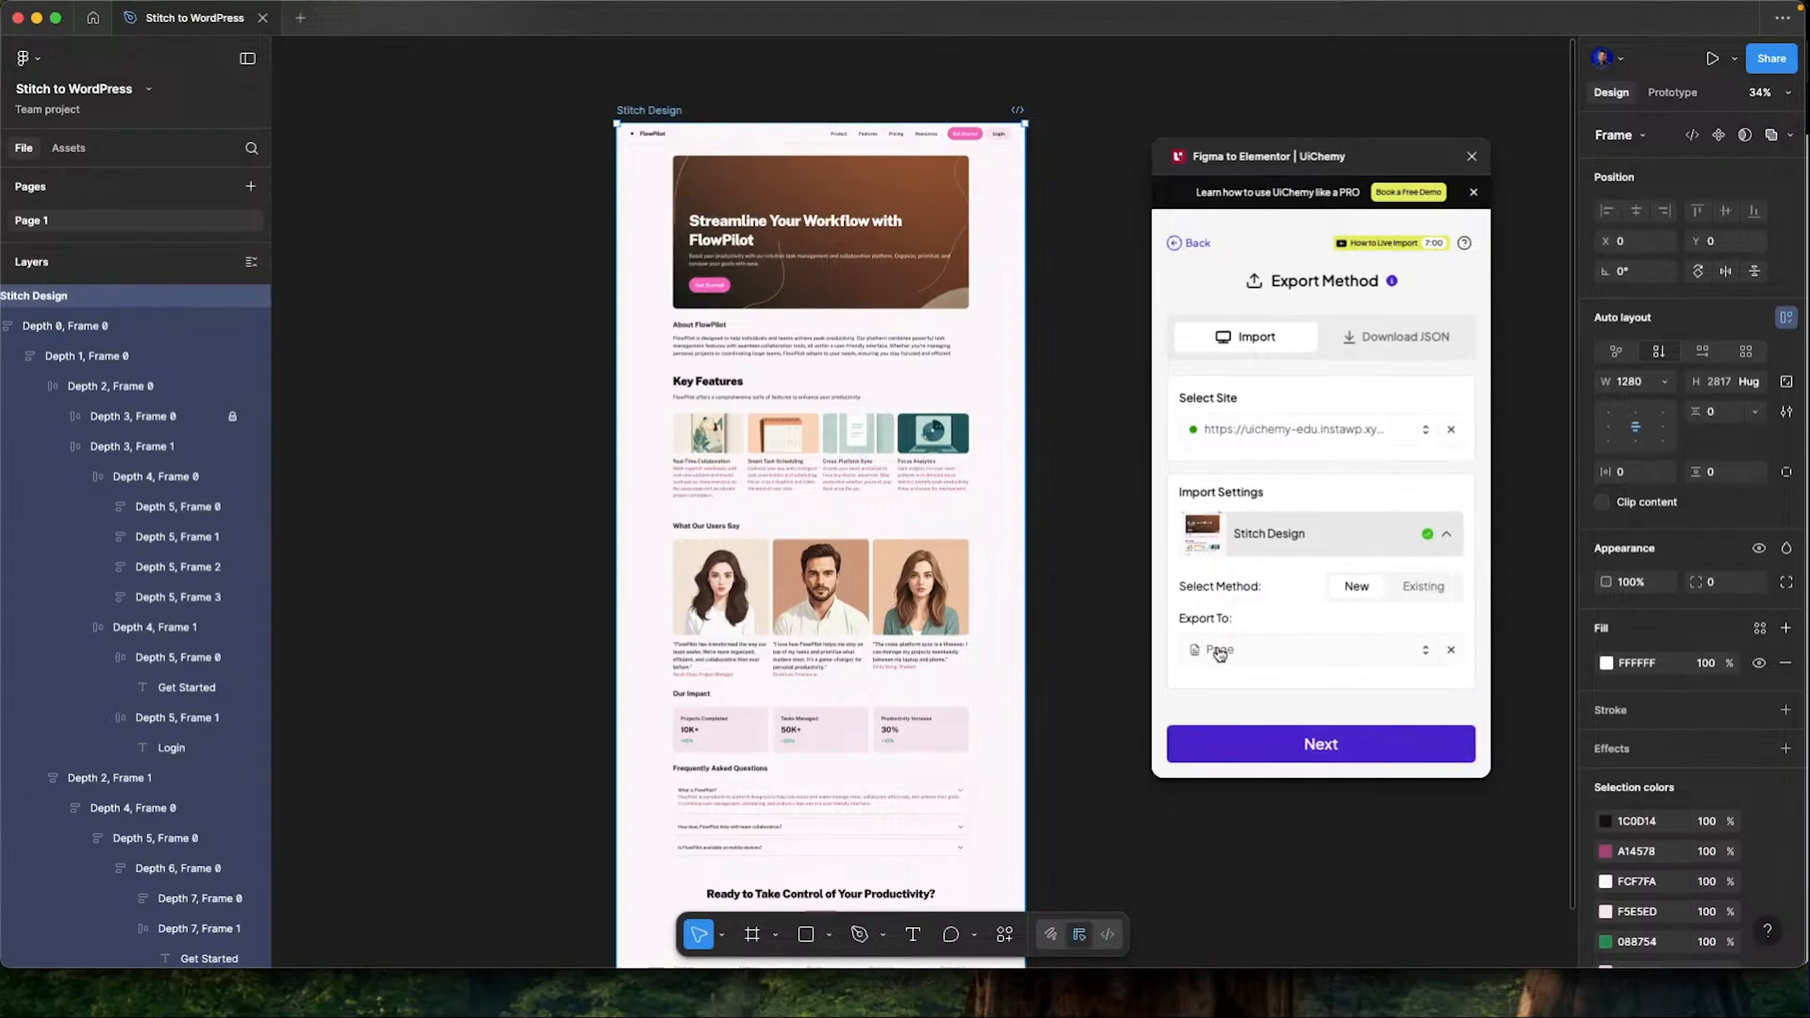
pyautogui.click(1242, 650)
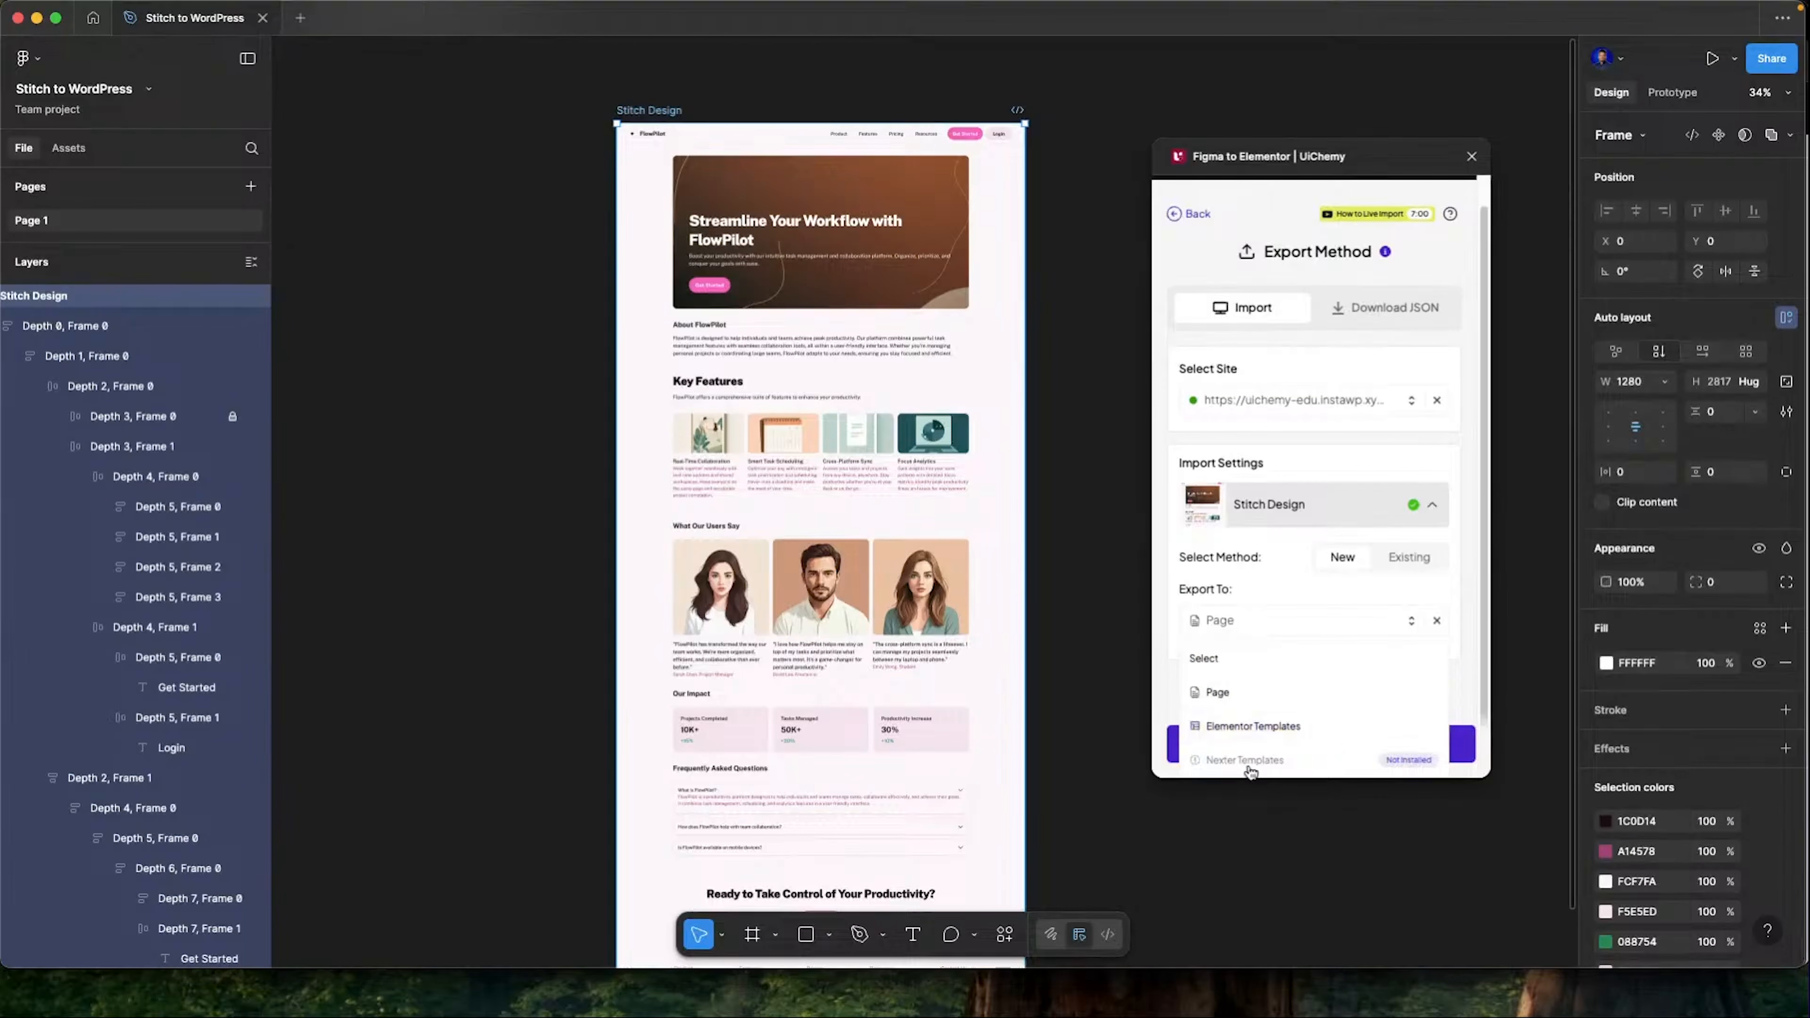
pyautogui.click(1291, 583)
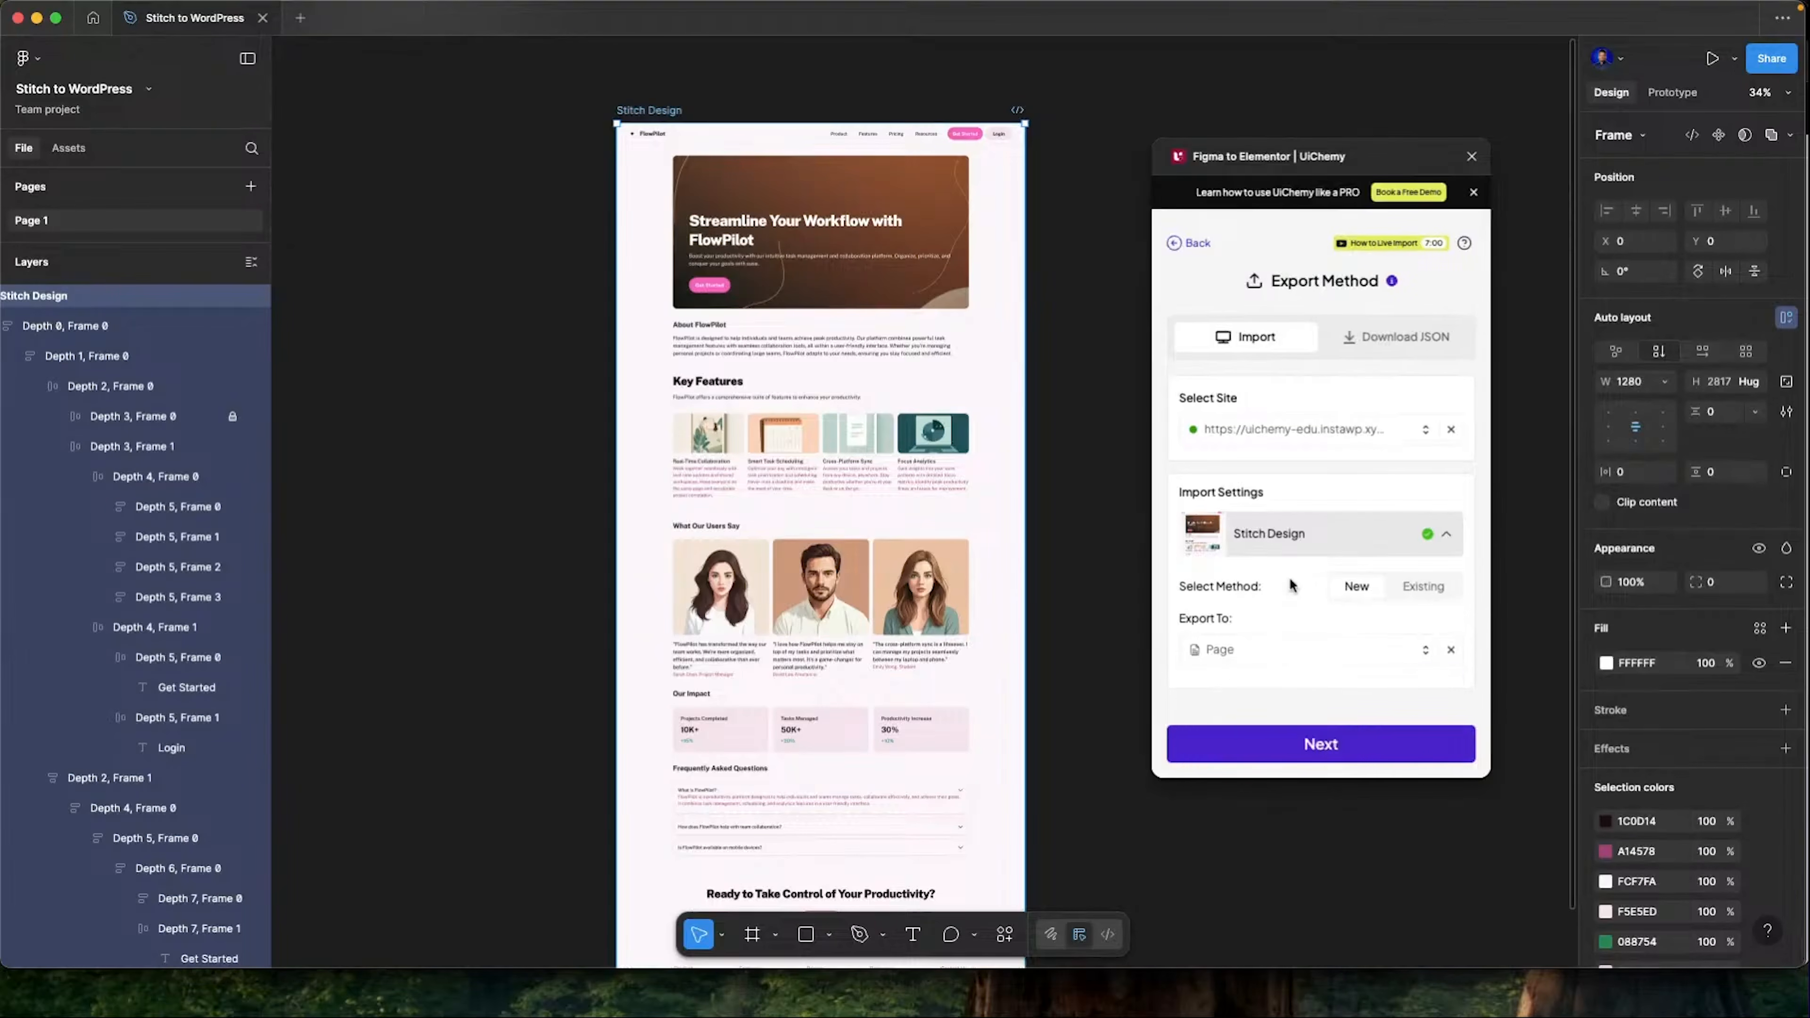
# Import the Stitch Design as a new page into the connected WordPress site and open the imported page
pyautogui.click(1338, 746)
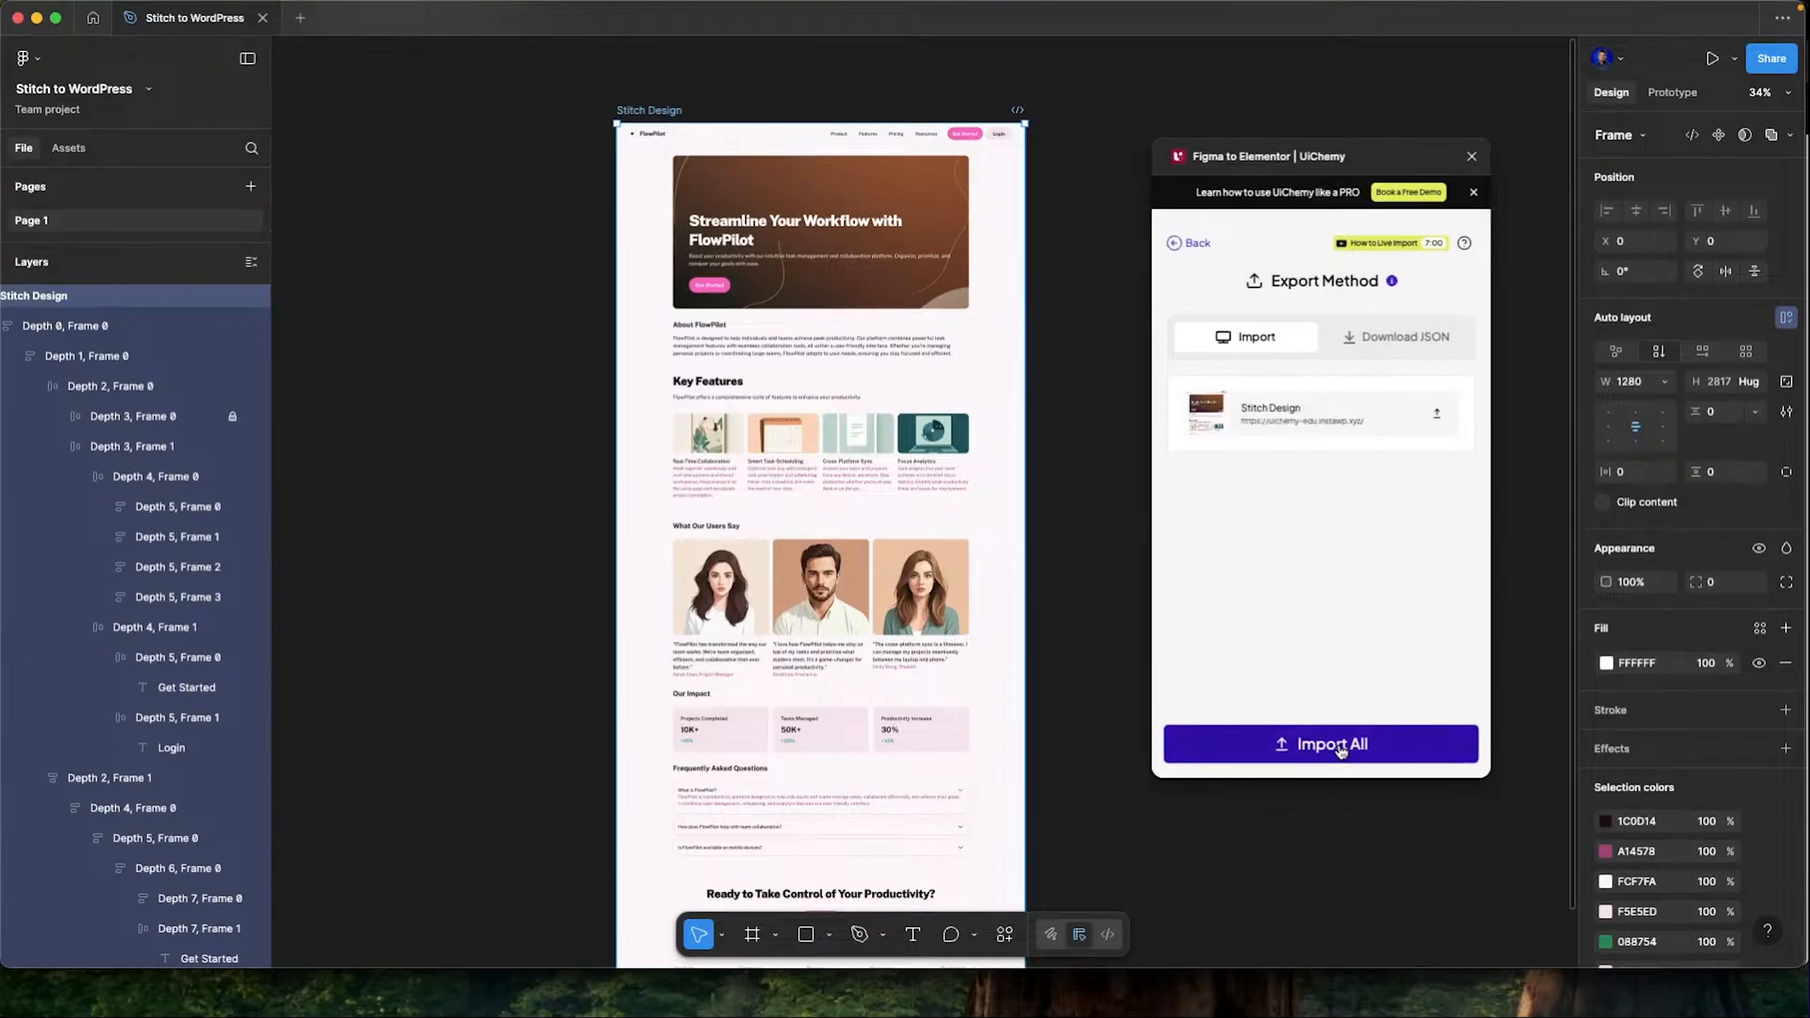
pyautogui.click(1339, 749)
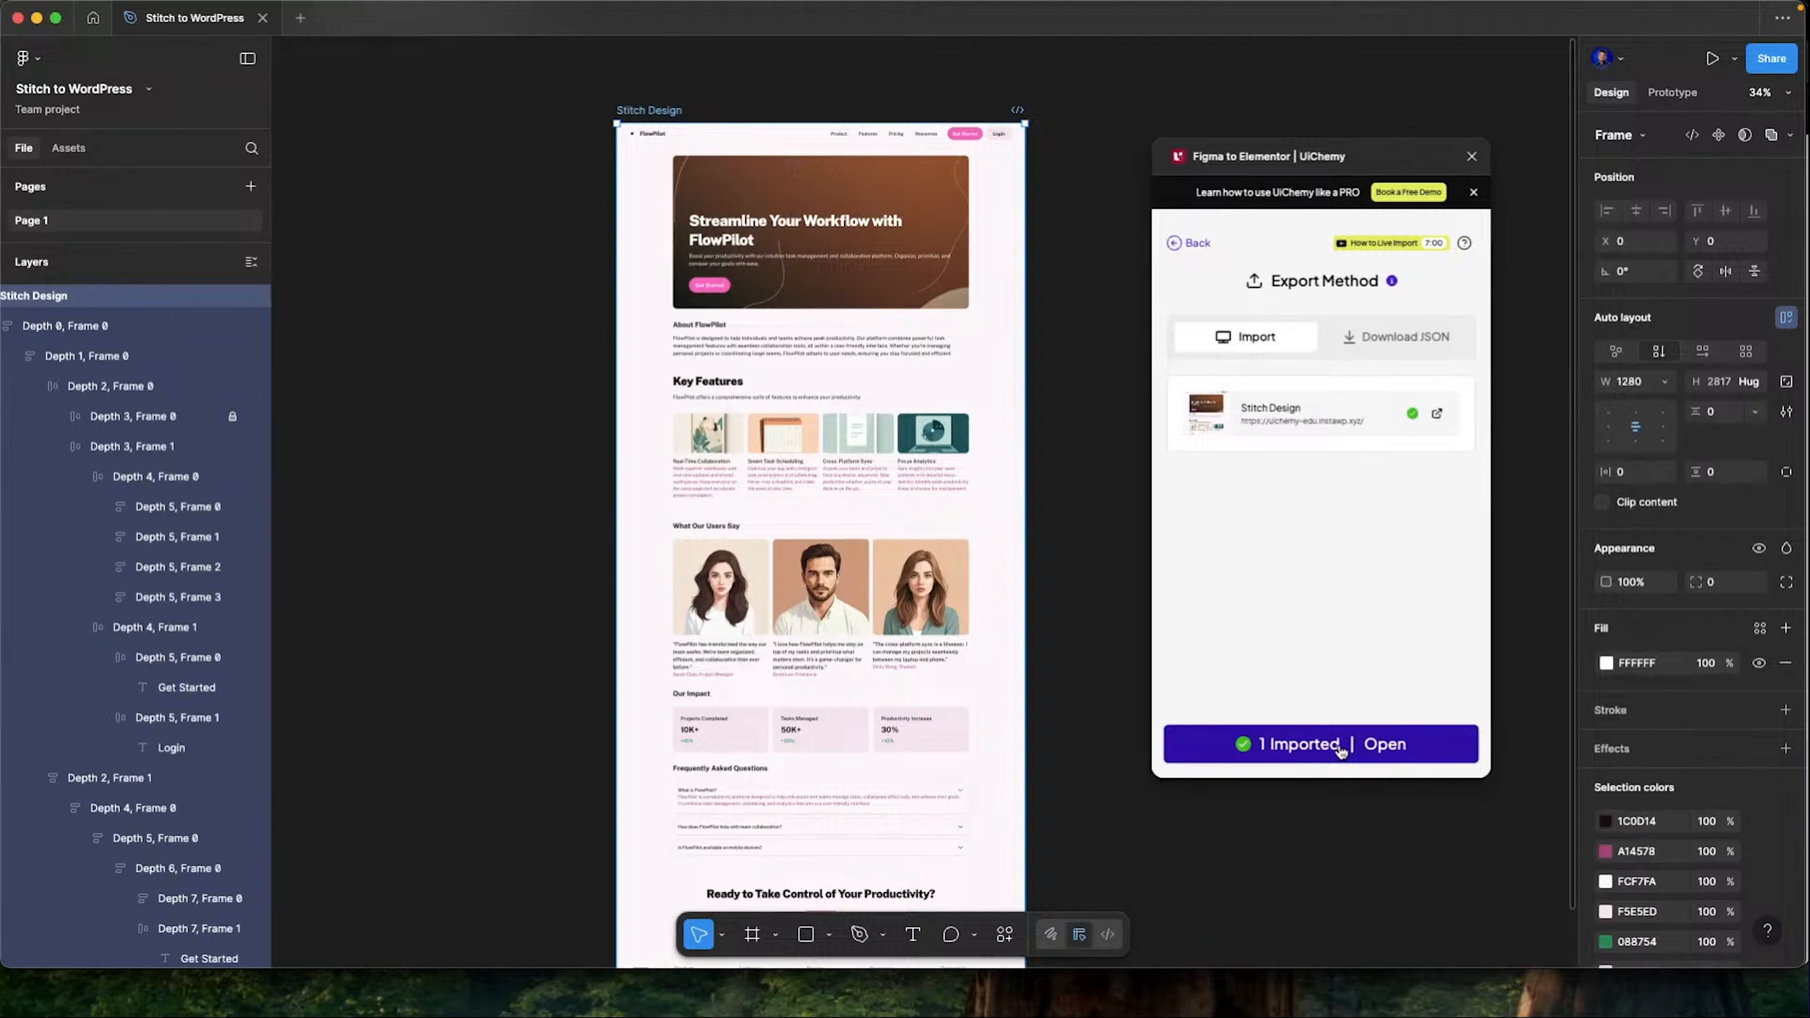
pyautogui.click(1437, 413)
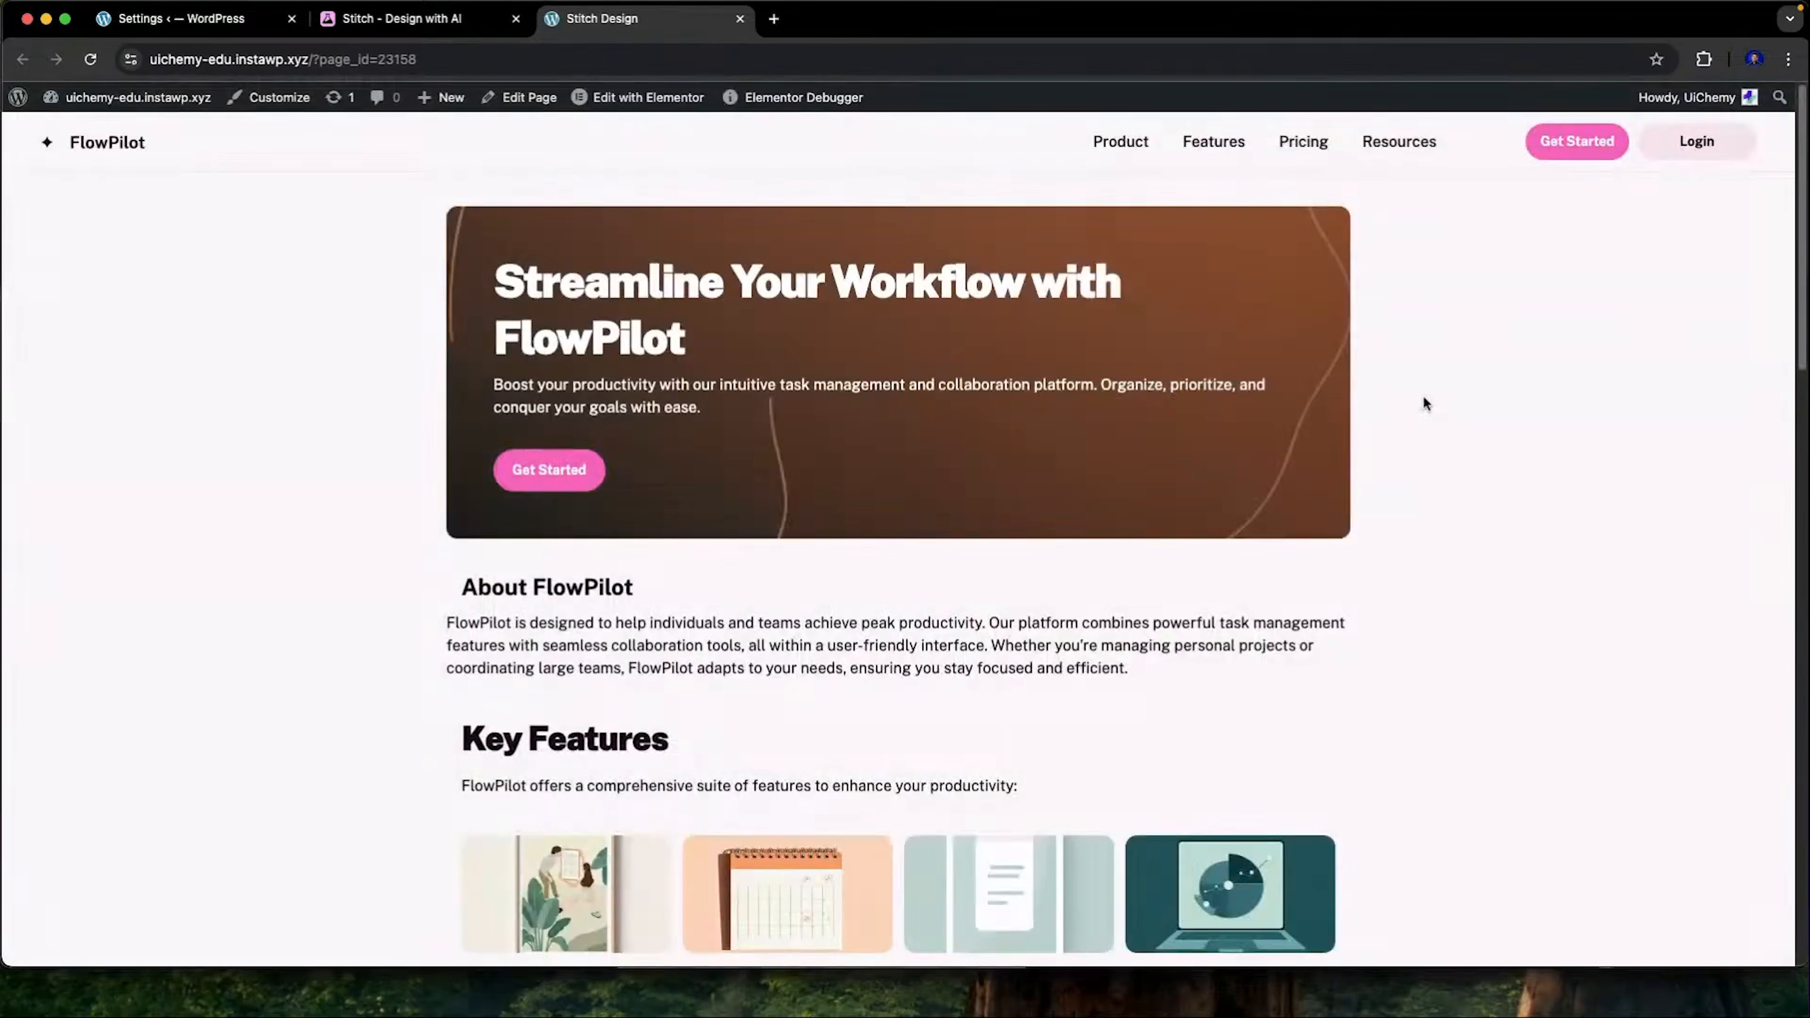
# Examine the imported FlowPilot page from the hero through the FAQ to the footer, and try the header's Login button
pyautogui.scroll(-10, 1067, 432)
pyautogui.scroll(-10, 1068, 438)
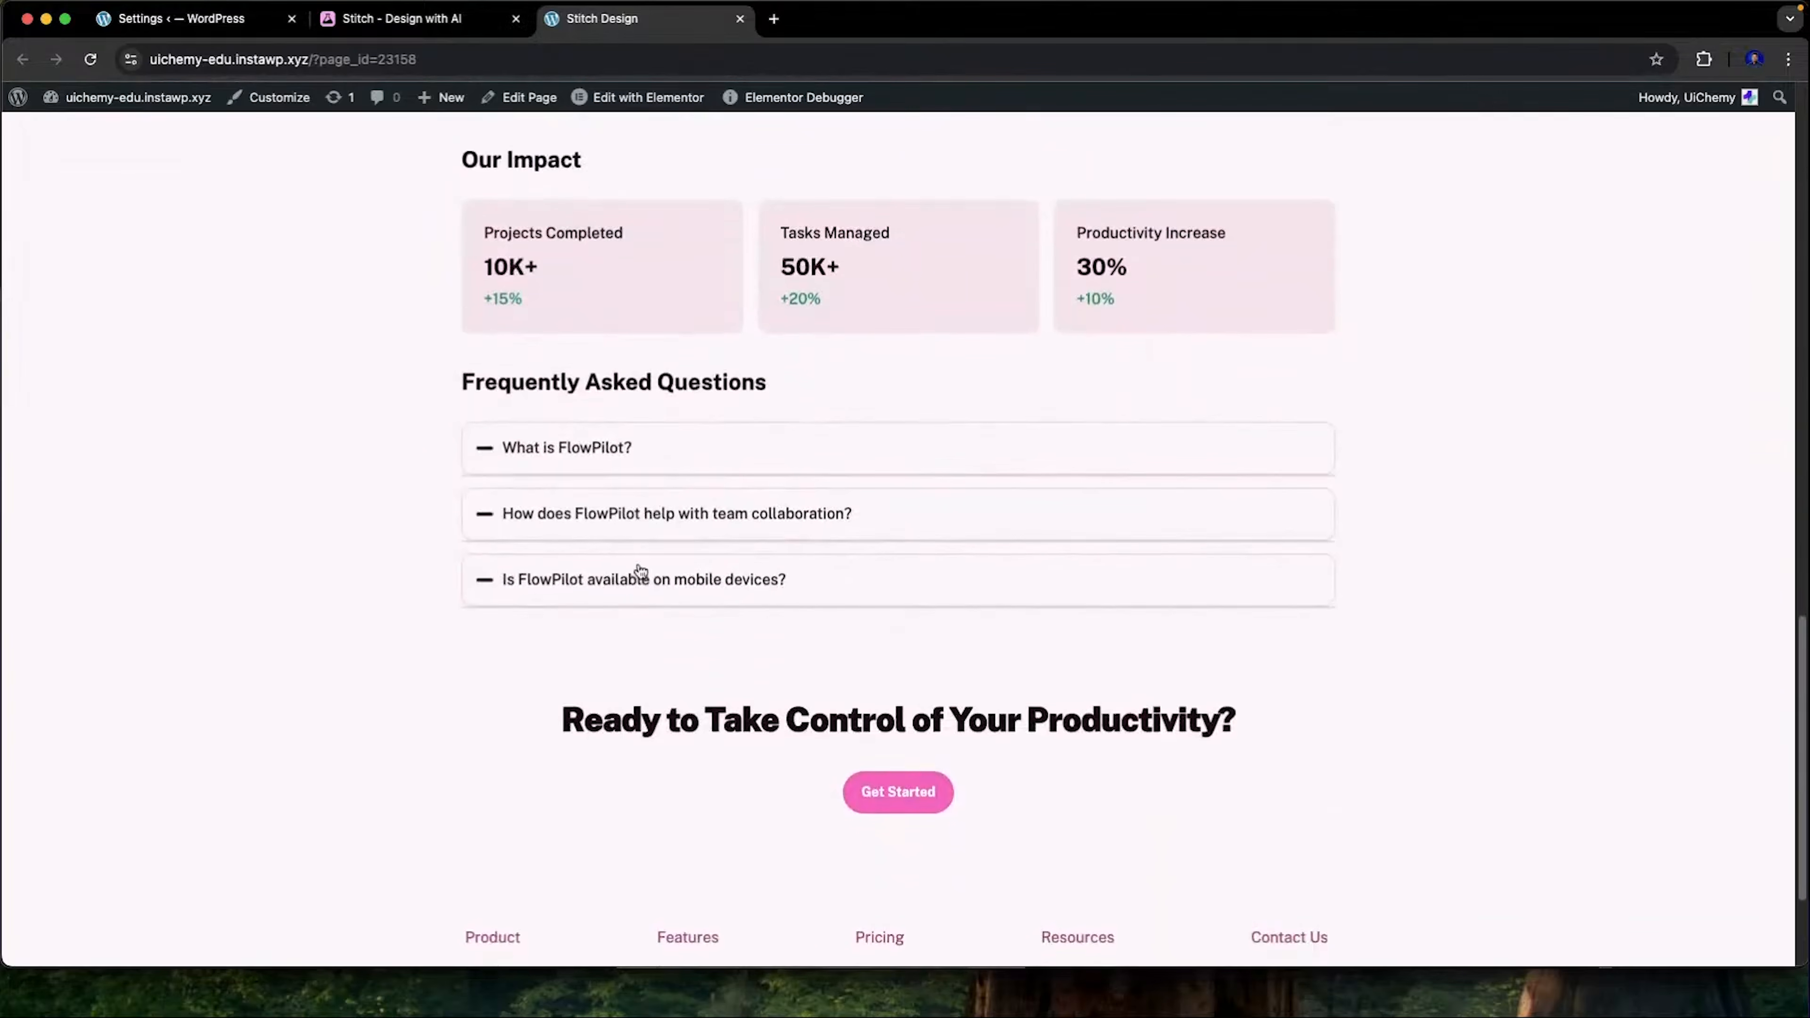
pyautogui.scroll(-1, 1035, 518)
pyautogui.scroll(-3, 1062, 563)
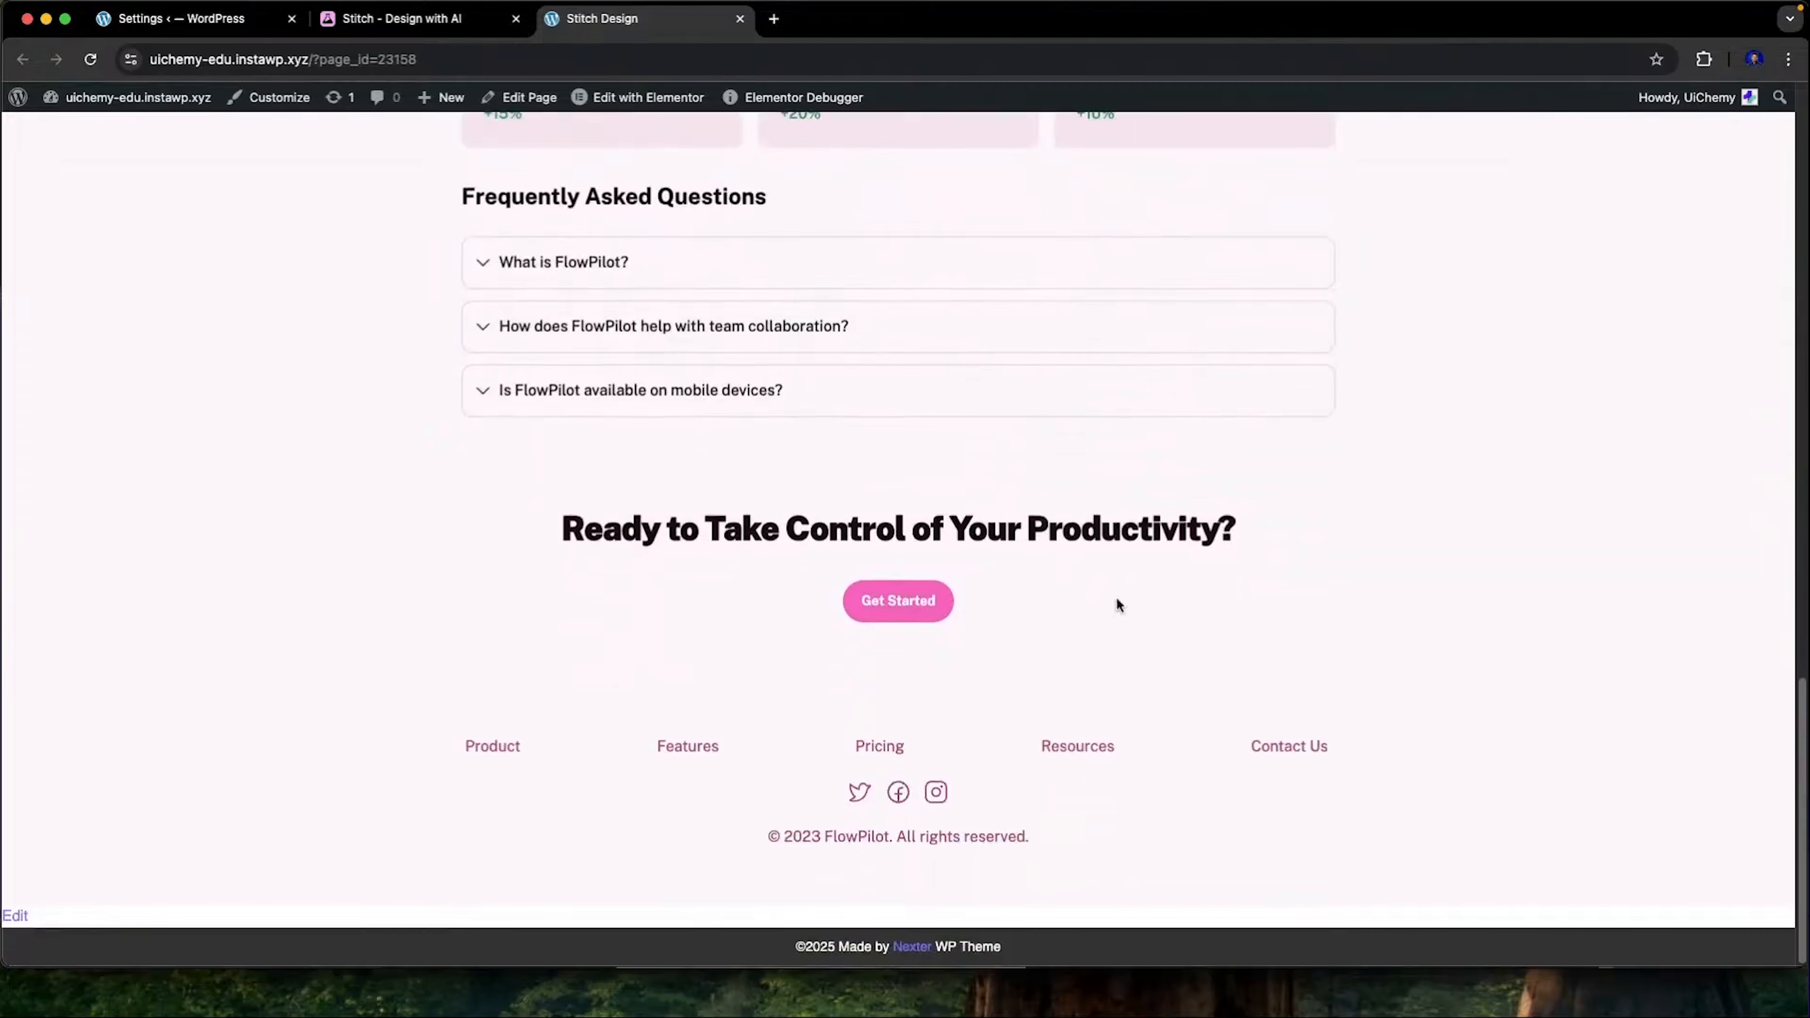
pyautogui.scroll(20, 991, 658)
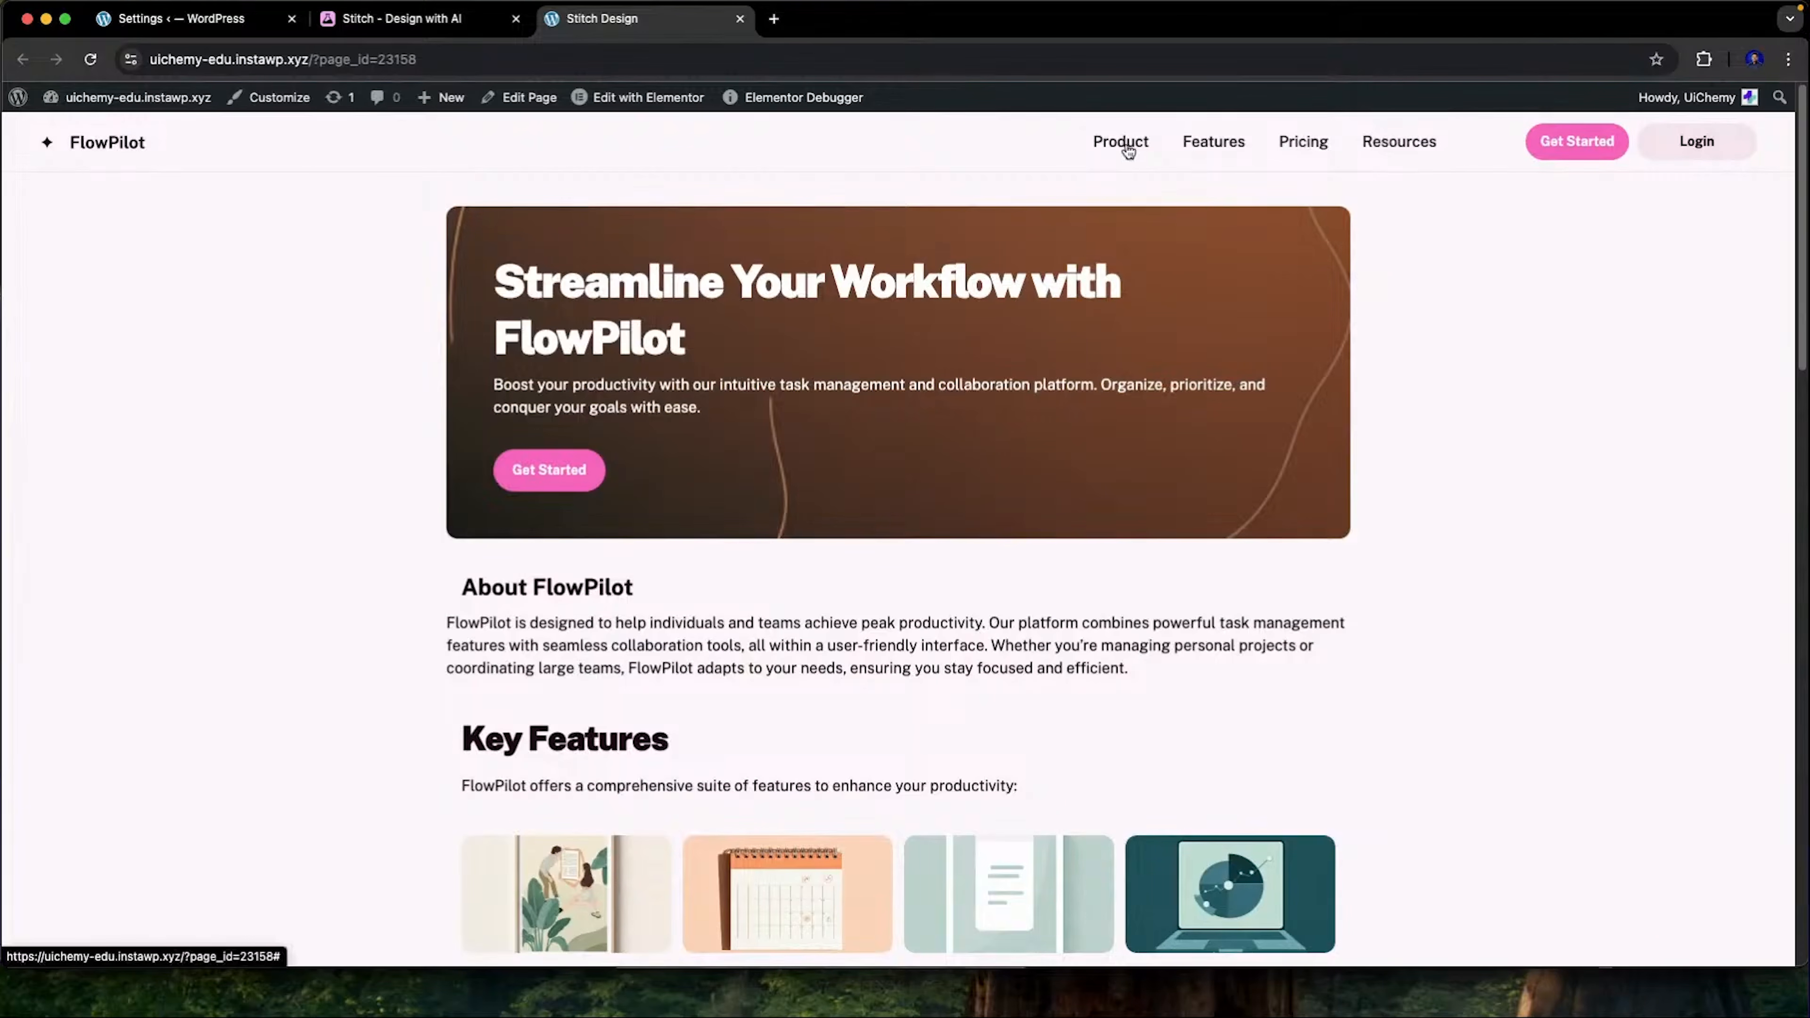
pyautogui.click(1671, 154)
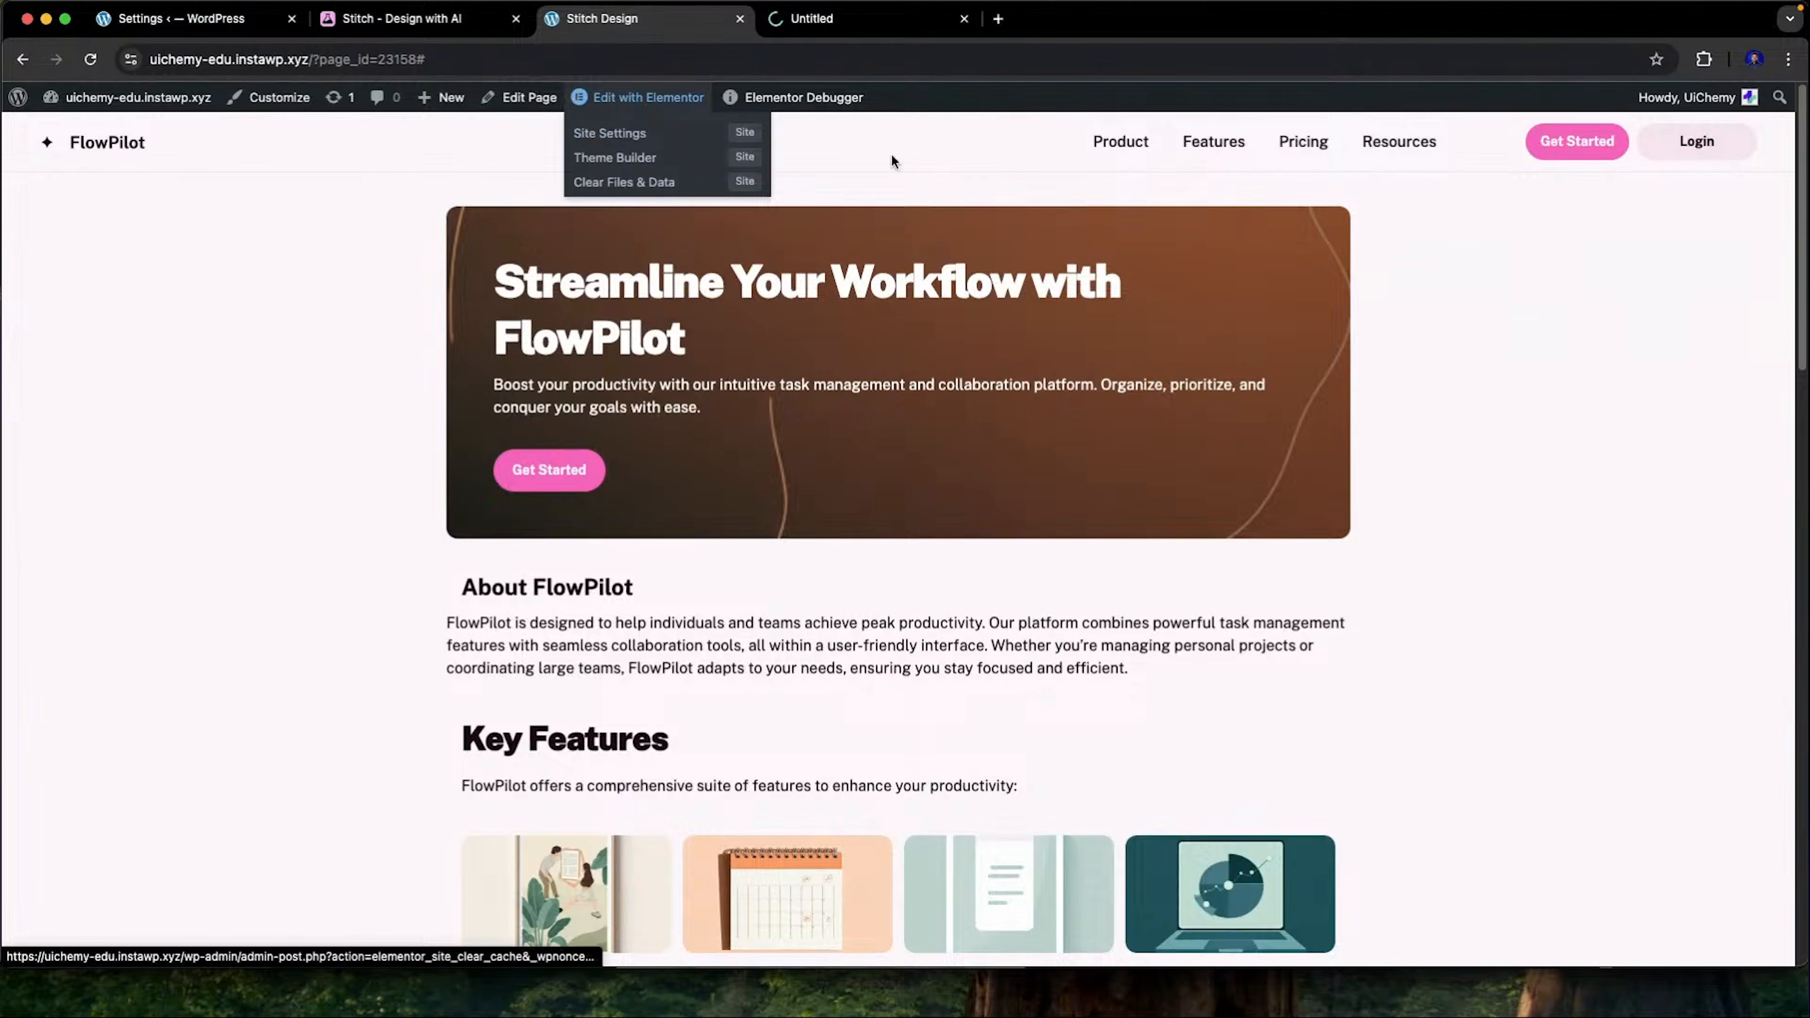
# Open the imported page in the Elementor editor and expand the Structure tree down to the header's child frames
pyautogui.click(648, 100)
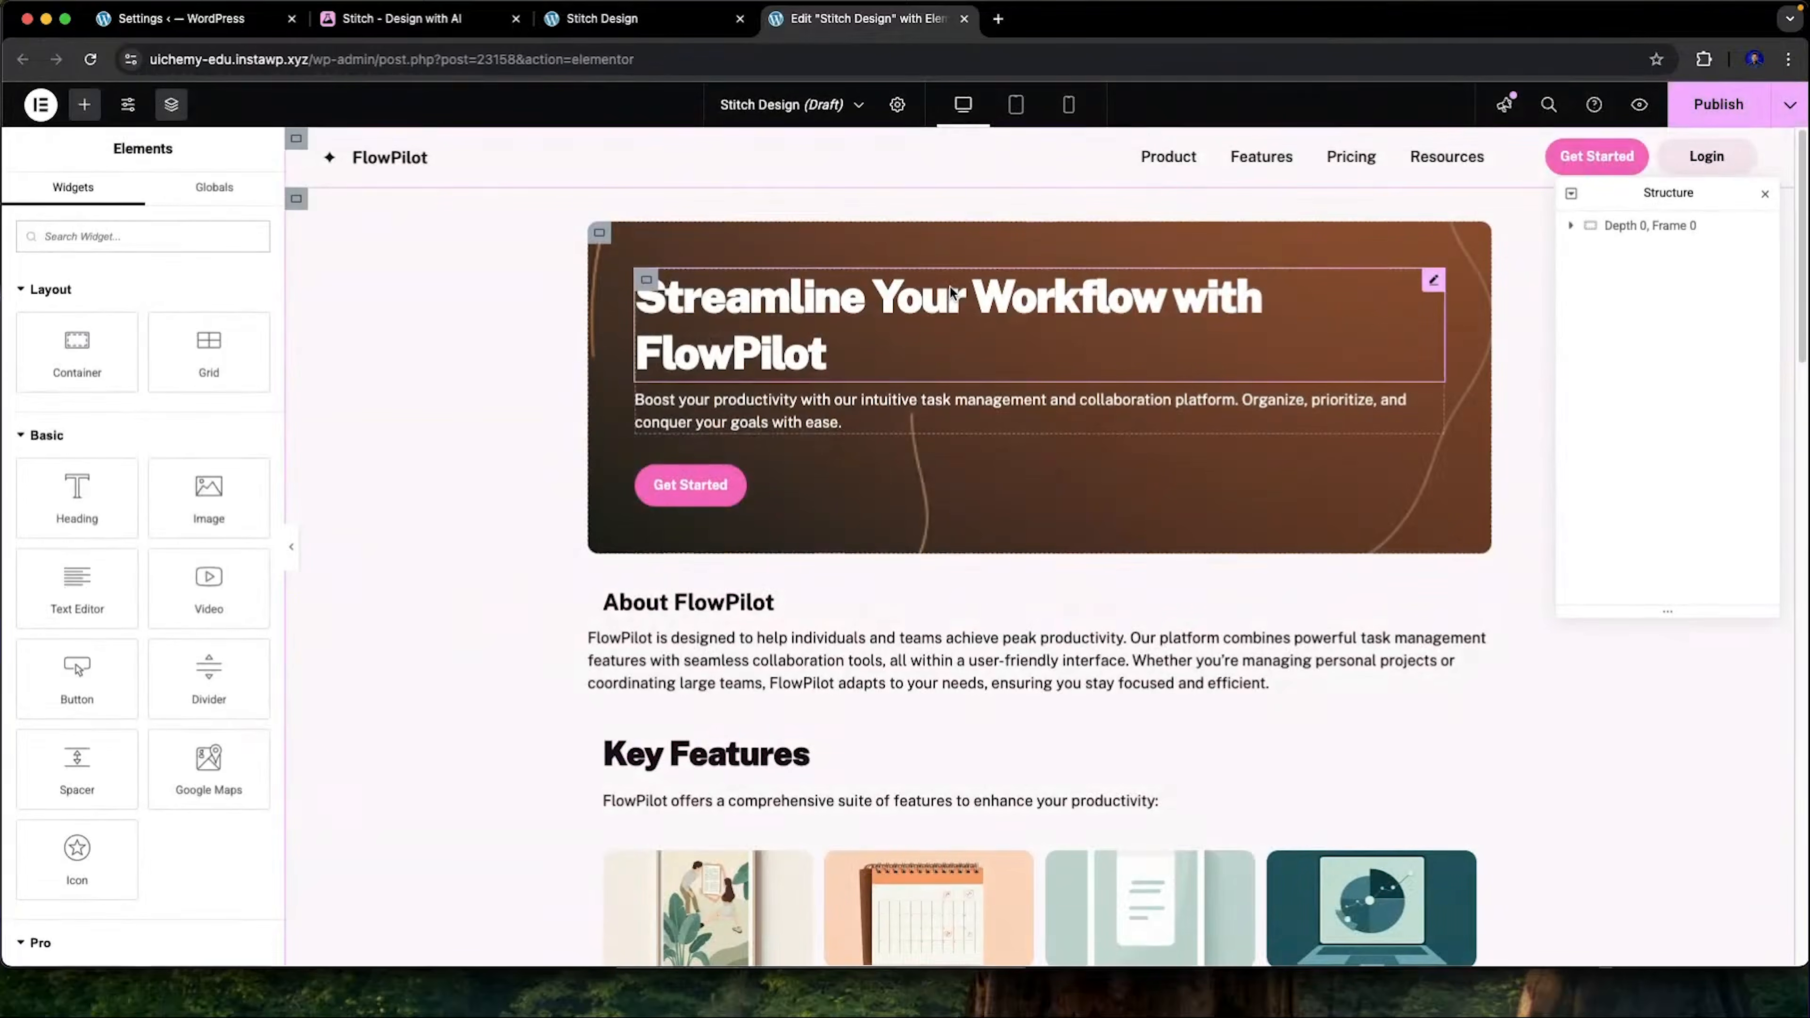
pyautogui.click(1570, 225)
pyautogui.click(1580, 254)
pyautogui.click(1589, 282)
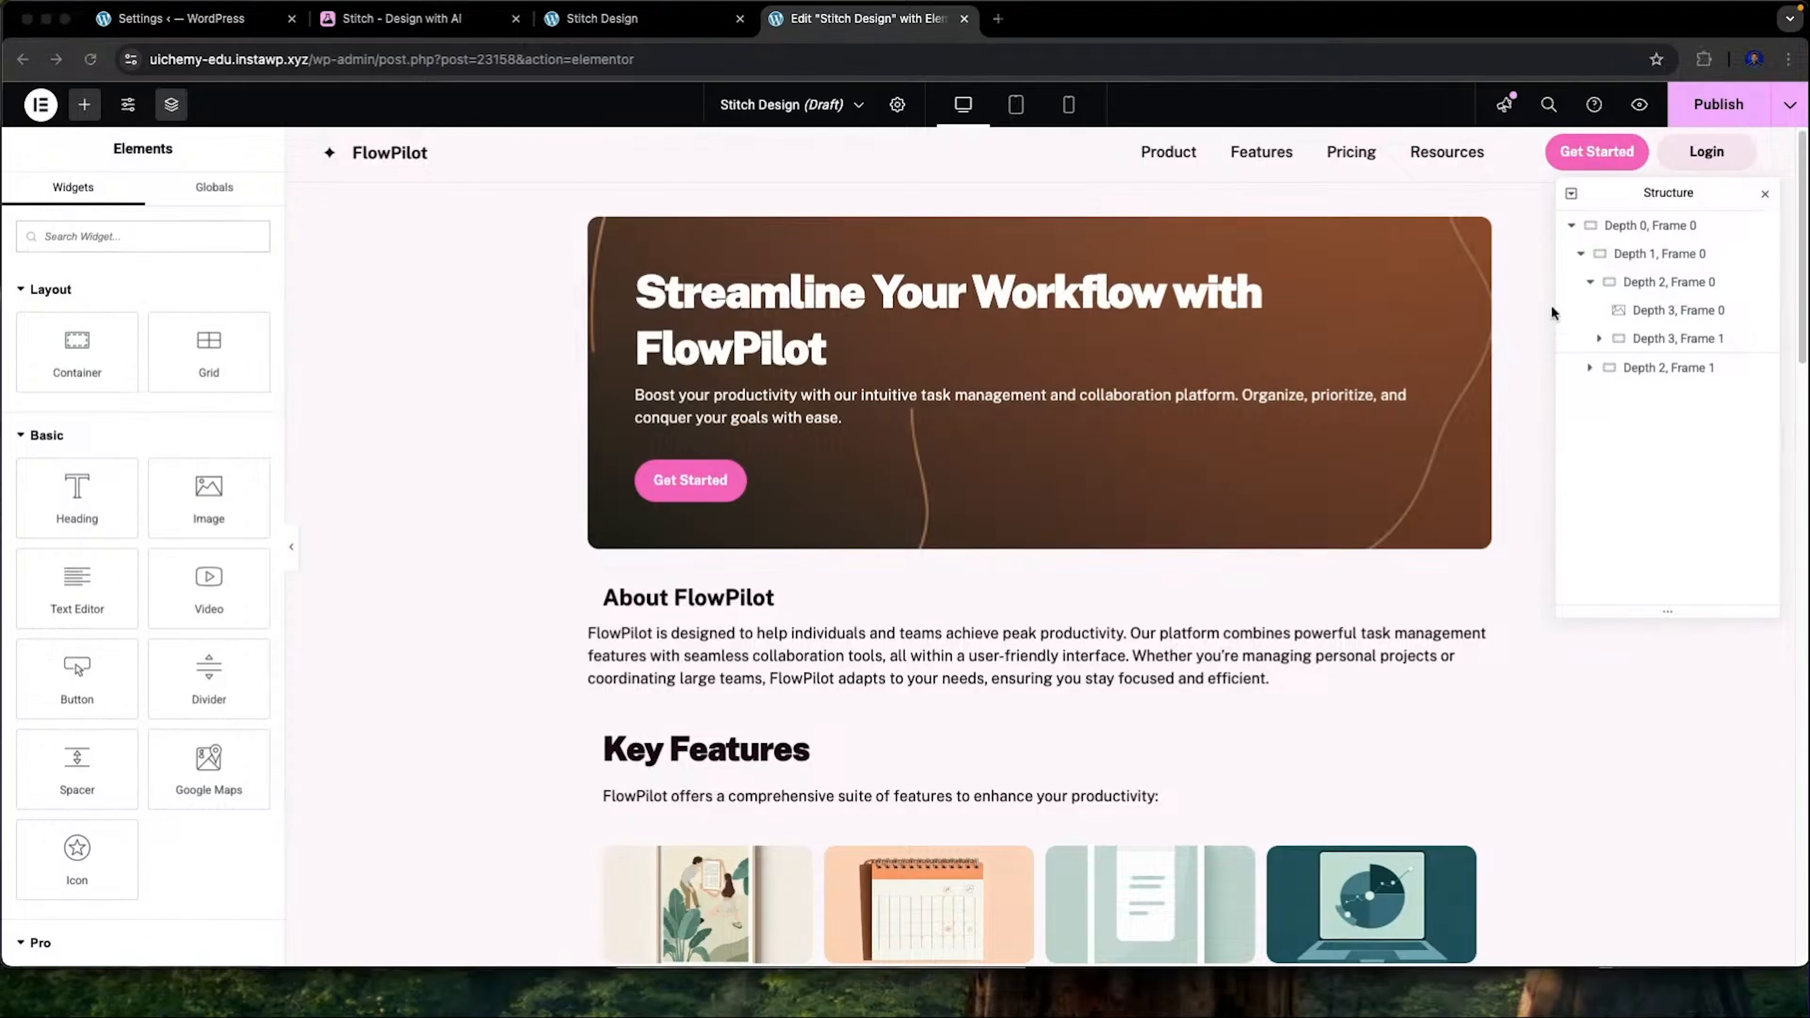
pyautogui.scroll(-1, 888, 517)
pyautogui.scroll(2, 888, 518)
# Select the header's Menu widget and enable Dropdown Content for its Resources item
pyautogui.click(1219, 158)
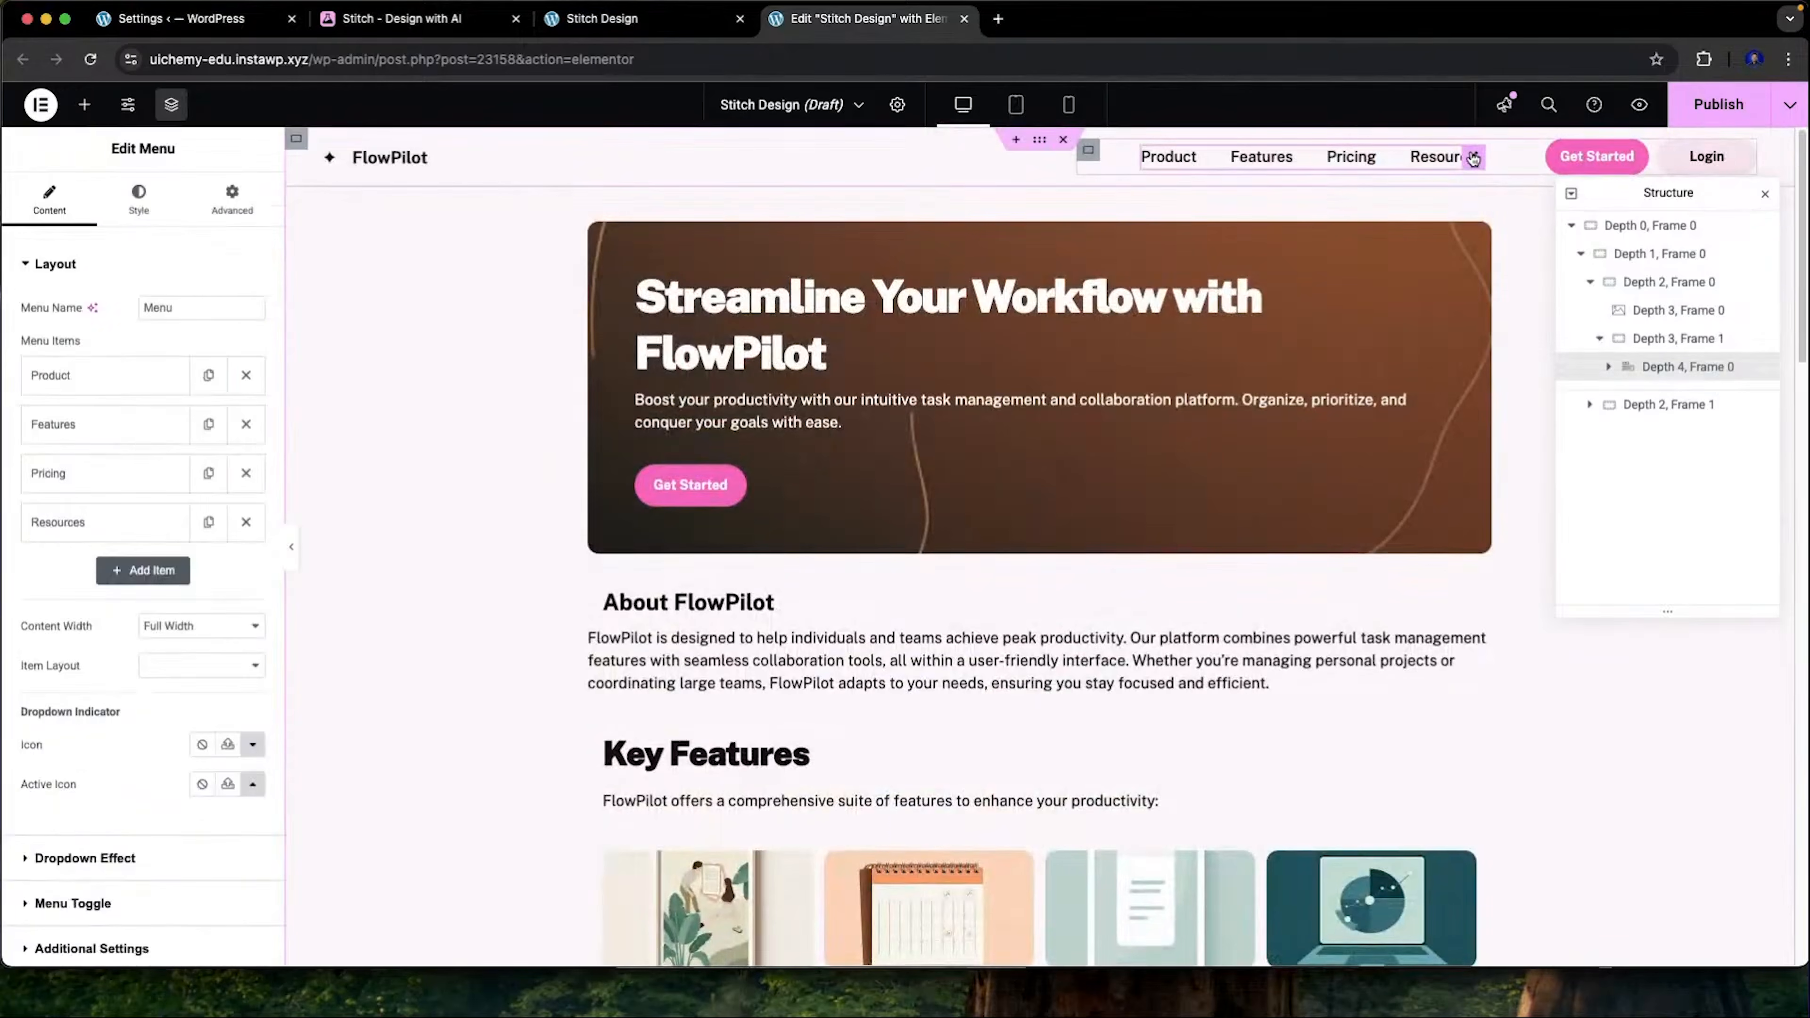
pyautogui.scroll(-2, 143, 499)
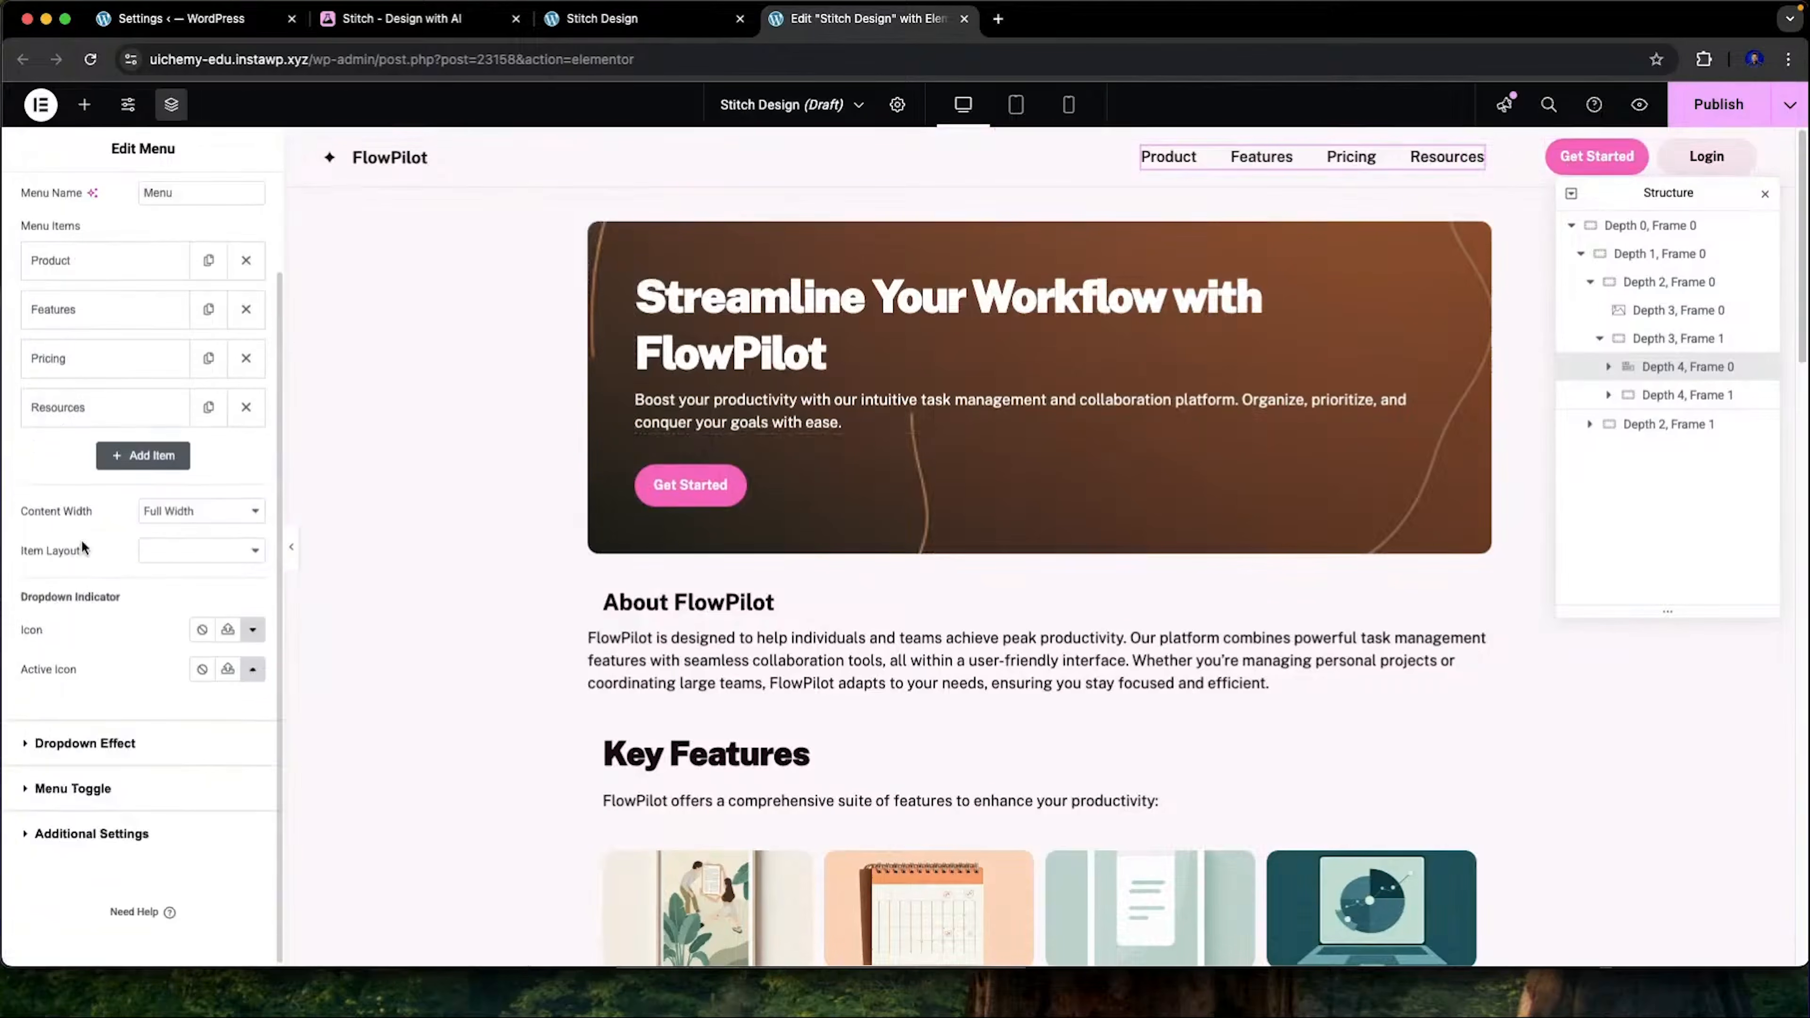
pyautogui.scroll(2, 143, 499)
pyautogui.click(128, 510)
pyautogui.click(228, 670)
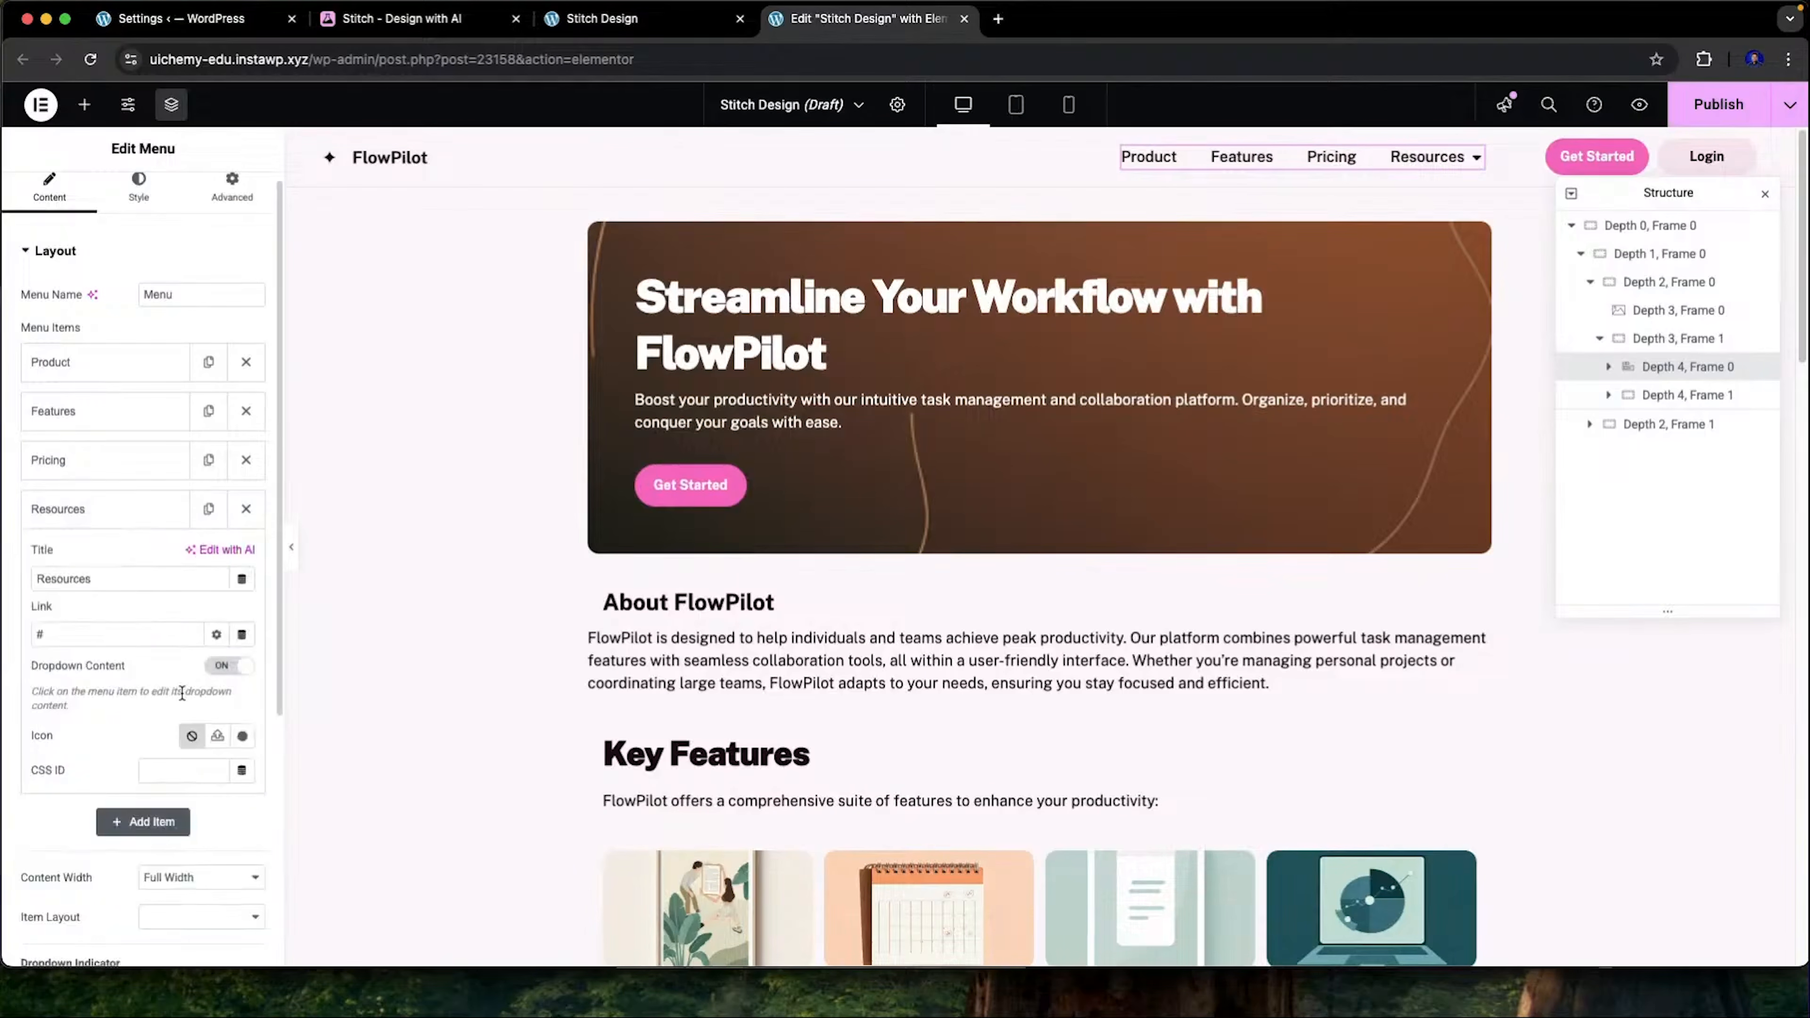
# Turn Dropdown Content back off for the menu's Resources item and collapse that item
pyautogui.click(133, 510)
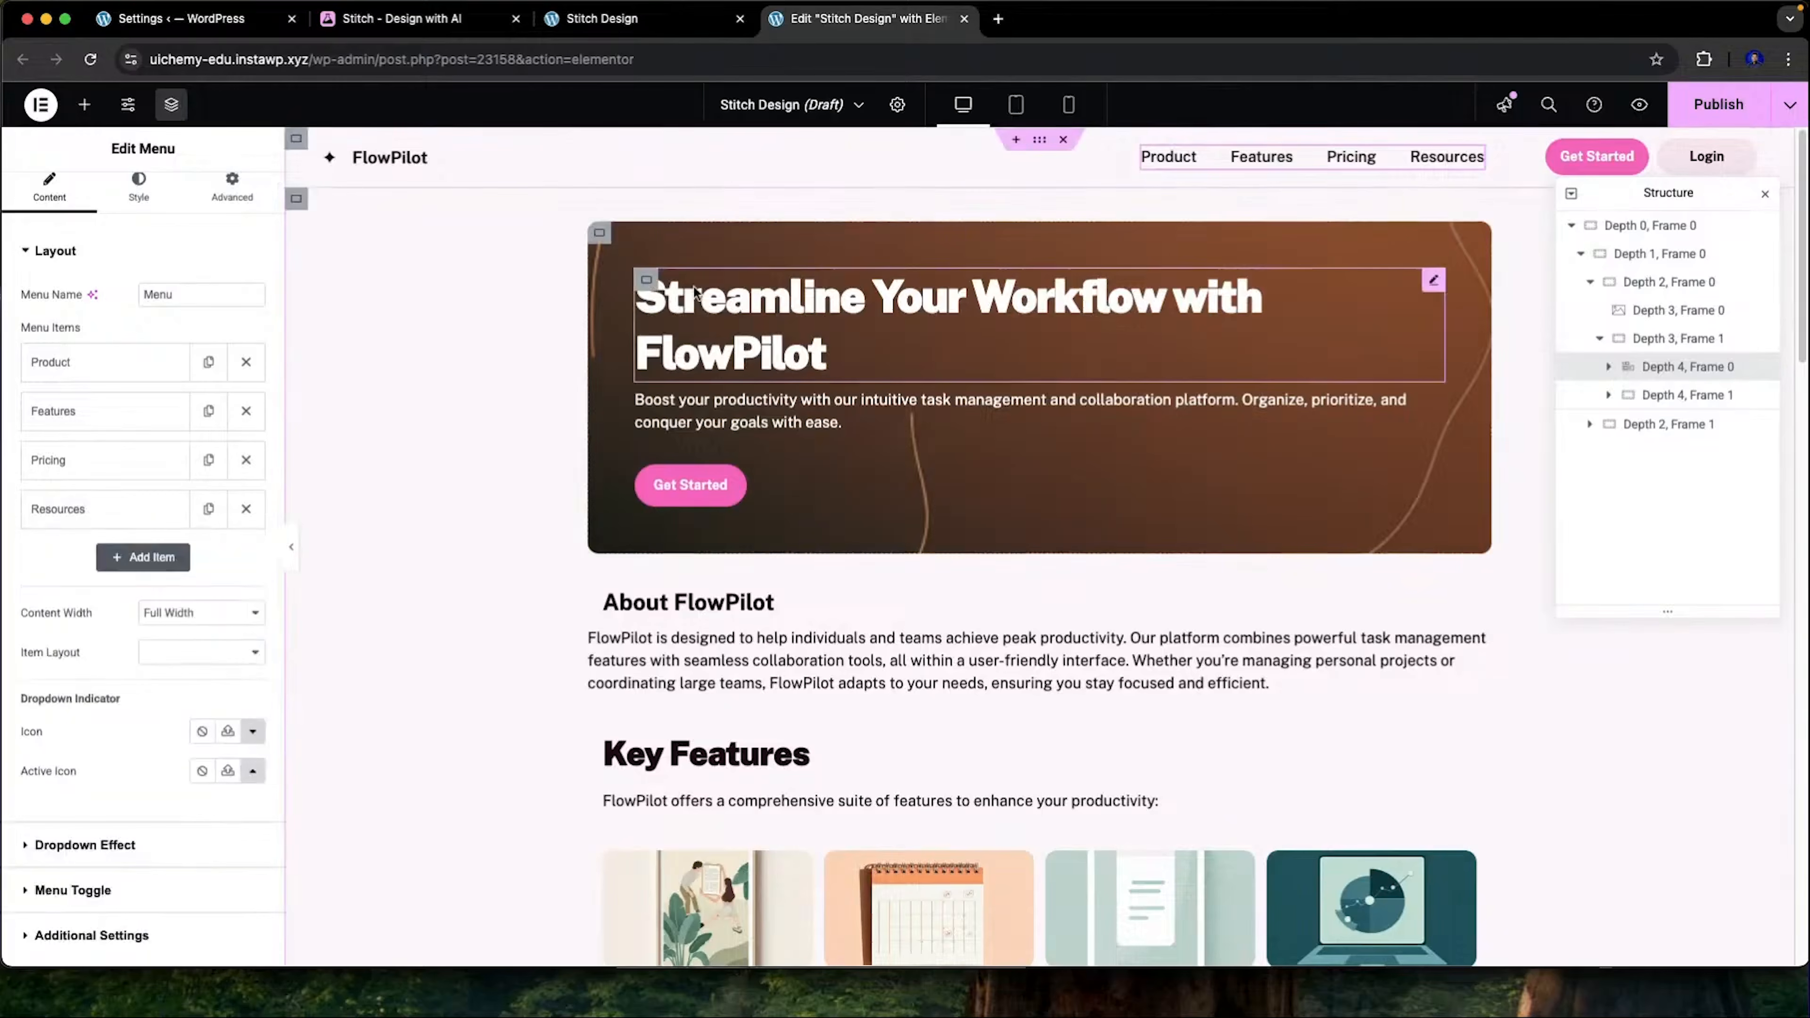
# Examine the settings of the header buttons, the hero's text container, the About FlowPilot section and the Key Features image boxes
pyautogui.click(1633, 158)
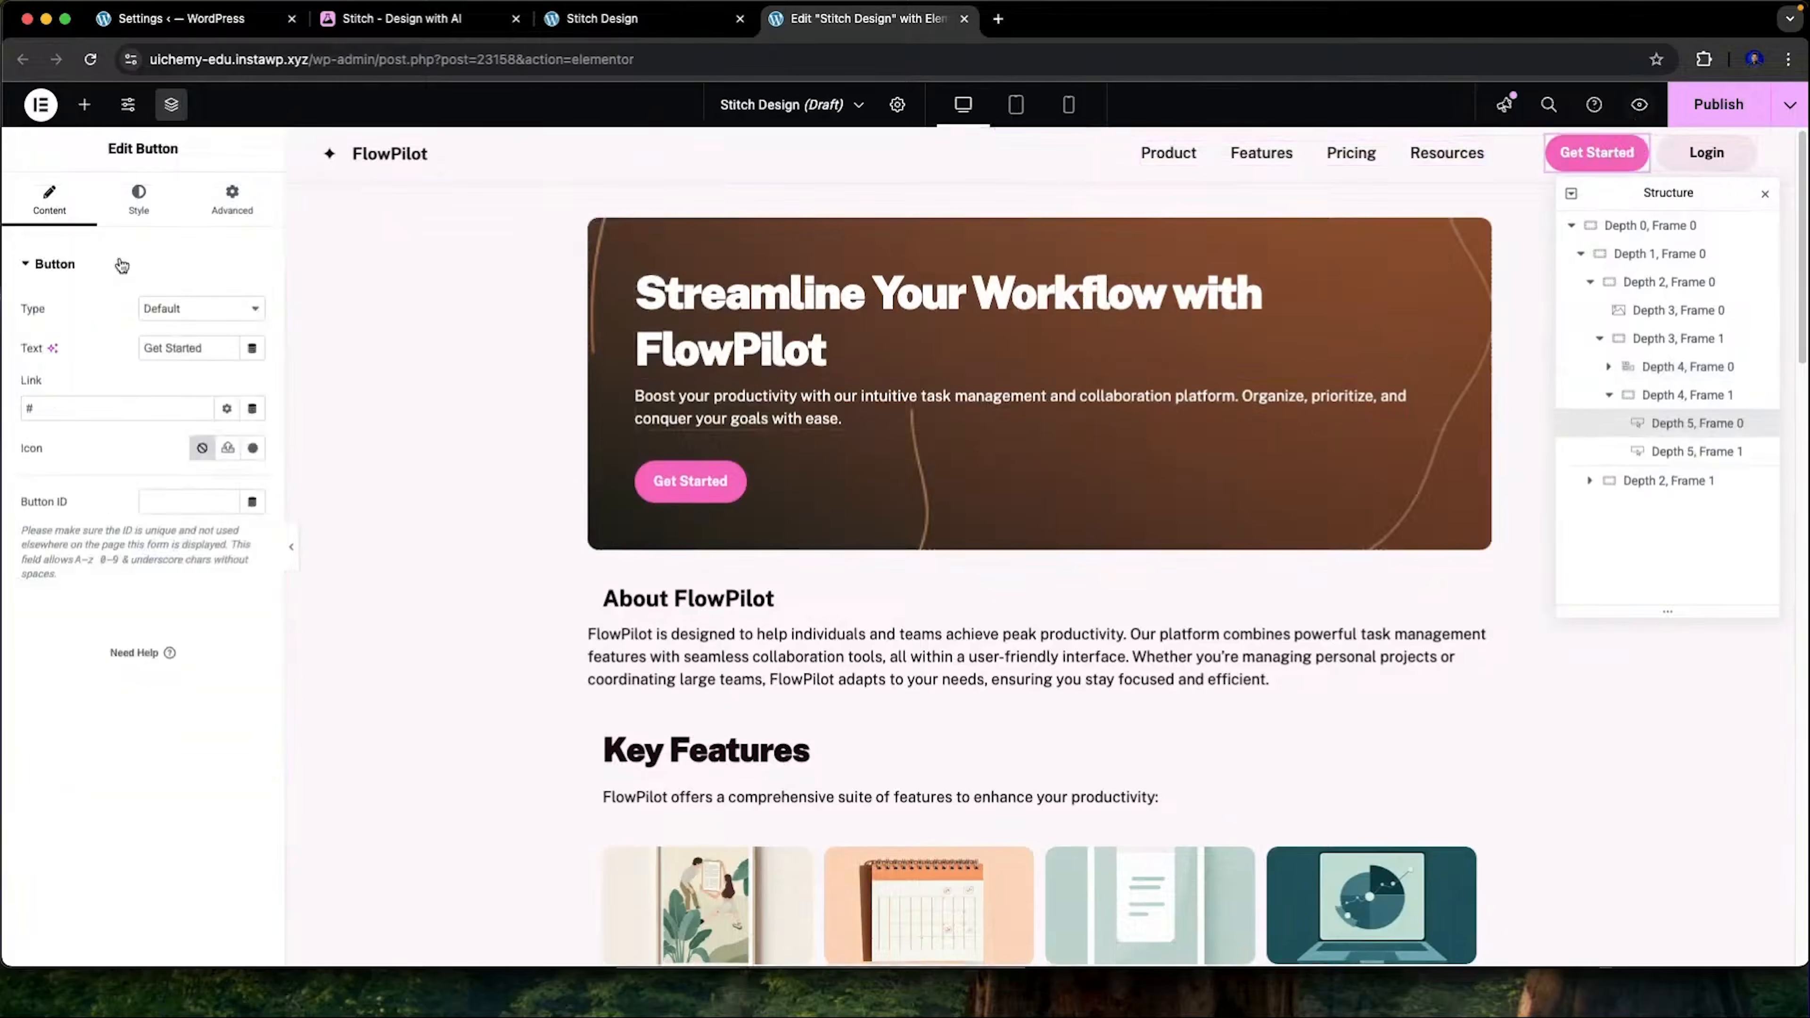
pyautogui.click(1728, 151)
pyautogui.click(646, 272)
pyautogui.scroll(-5, 938, 458)
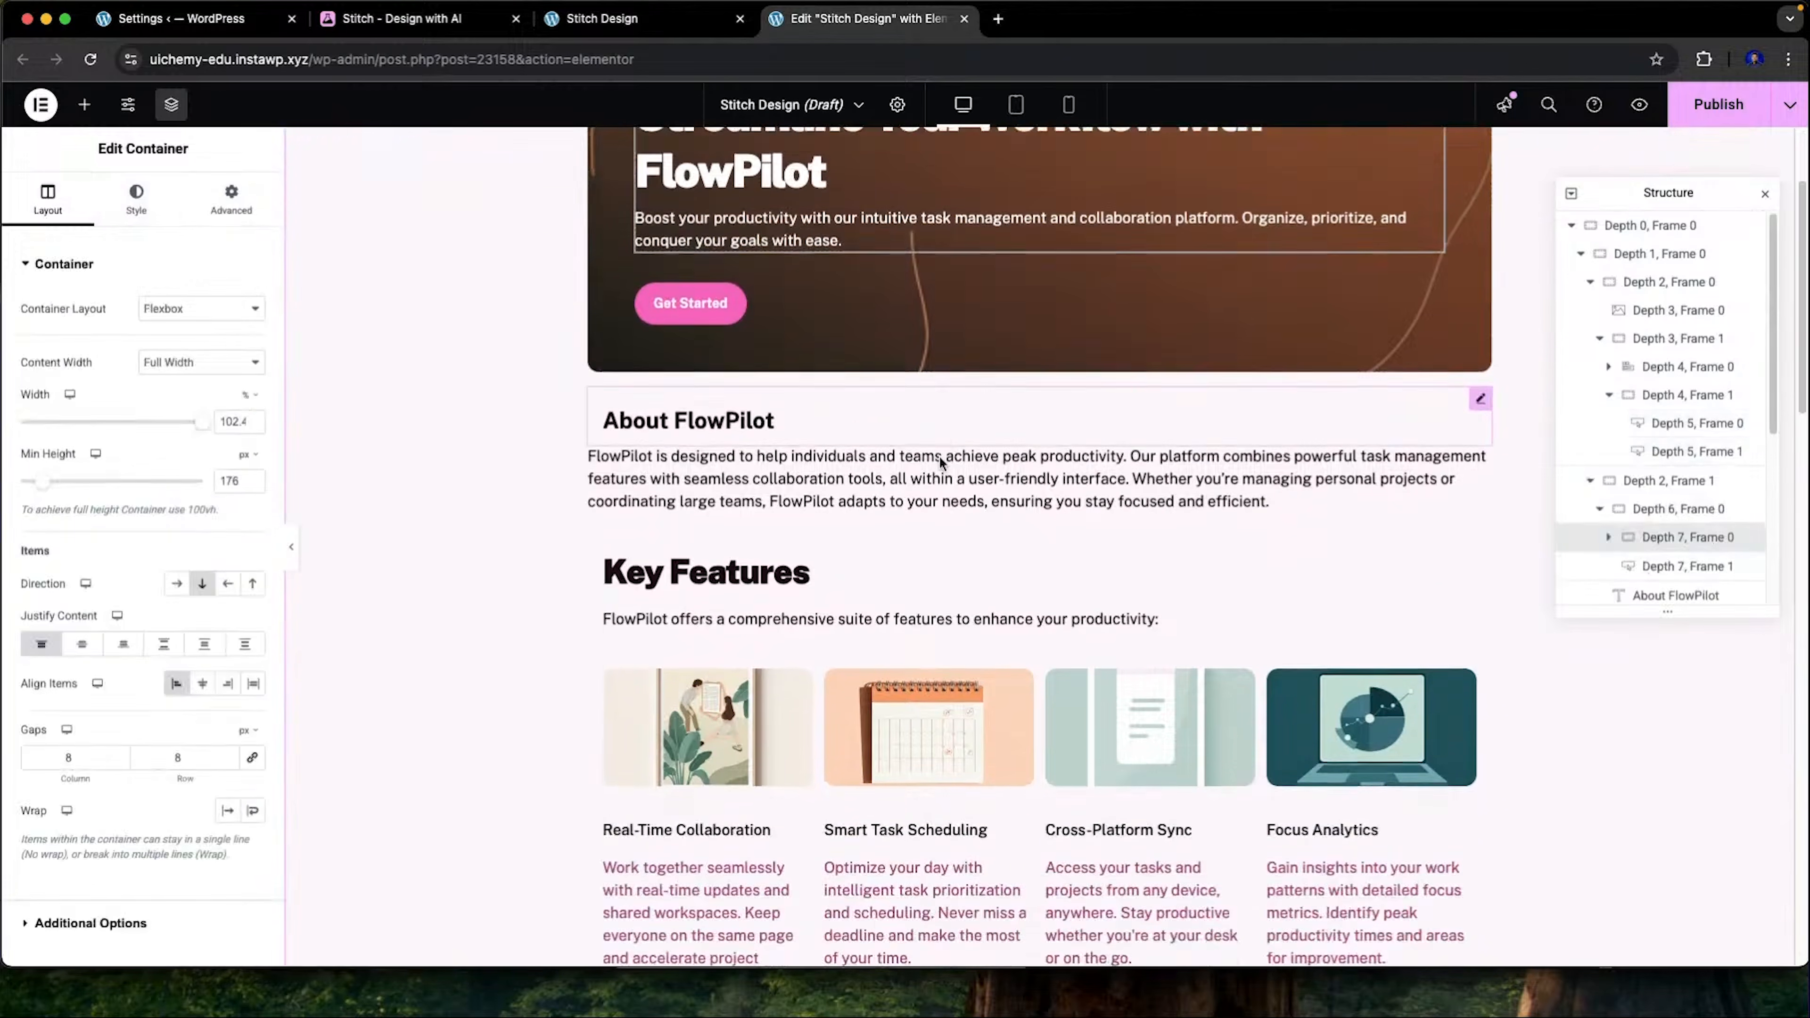
pyautogui.click(801, 467)
pyautogui.click(980, 563)
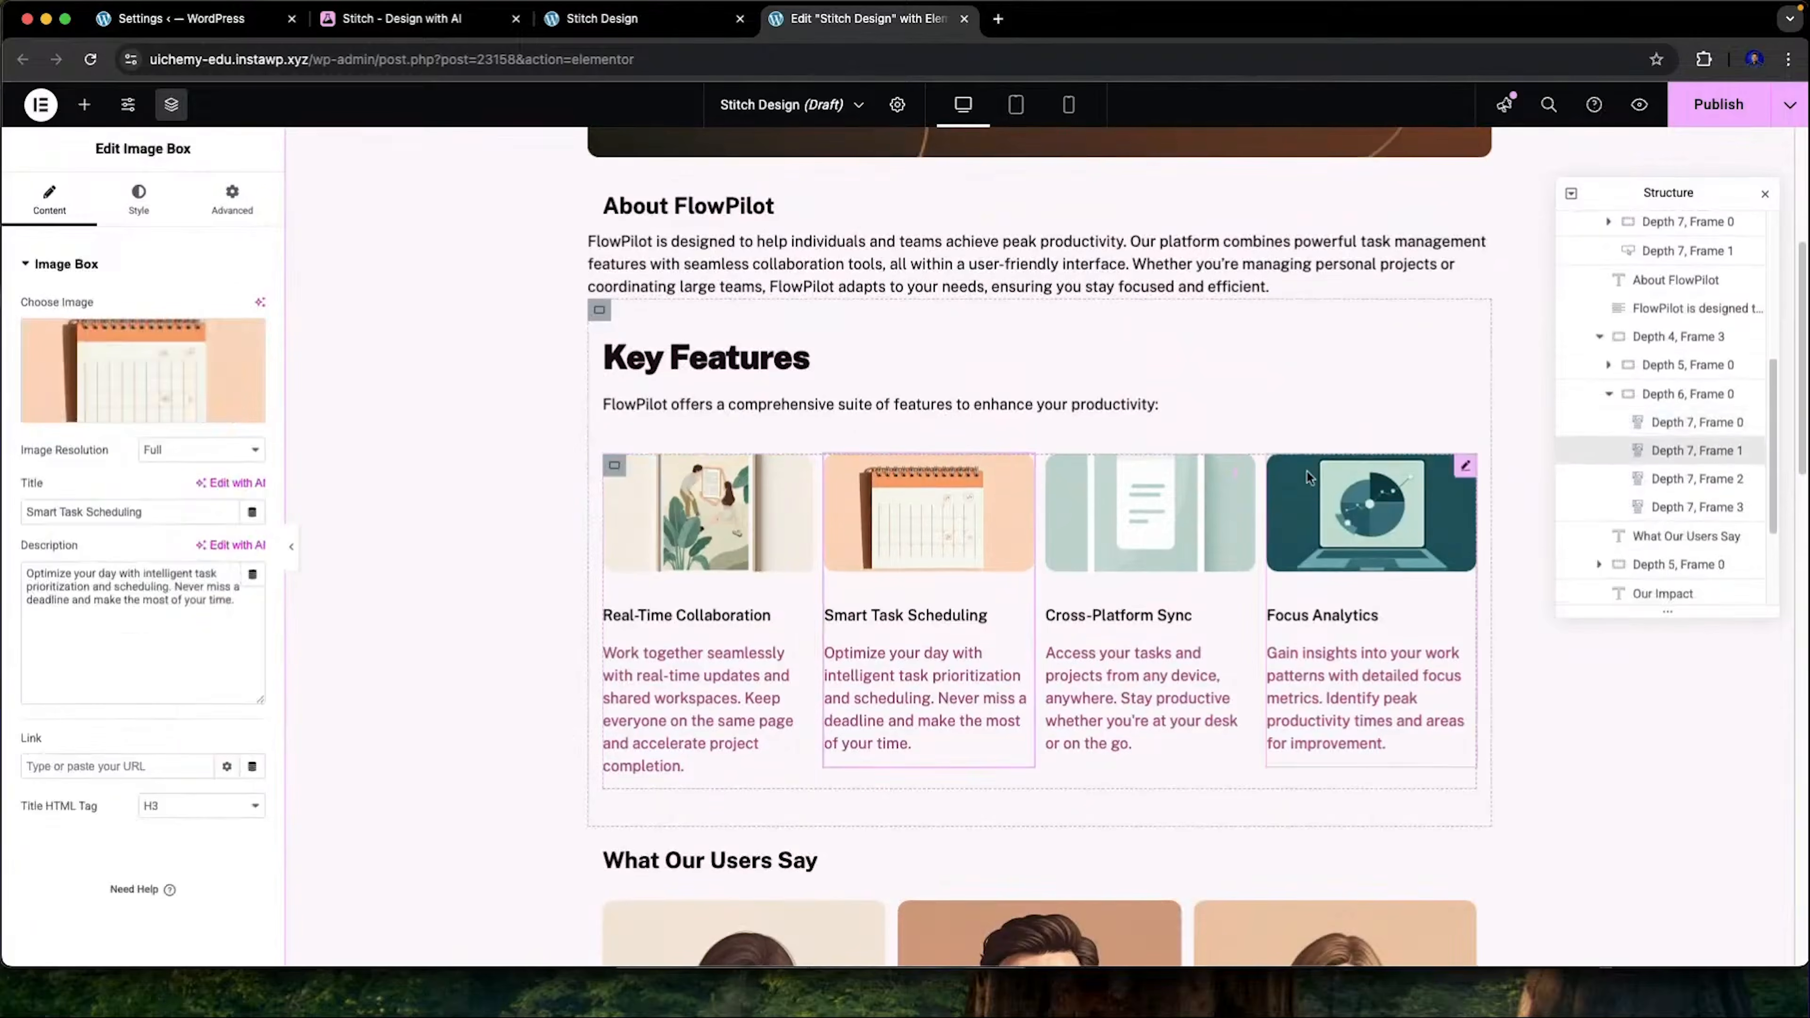
pyautogui.click(1062, 499)
pyautogui.scroll(-1, 1040, 465)
pyautogui.scroll(-6, 1041, 466)
# Examine the first testimonial's image box and the Projects Completed counter, and expand the FAQ accordion's "What is FlowPilot?" item
pyautogui.click(872, 485)
pyautogui.scroll(-4, 872, 485)
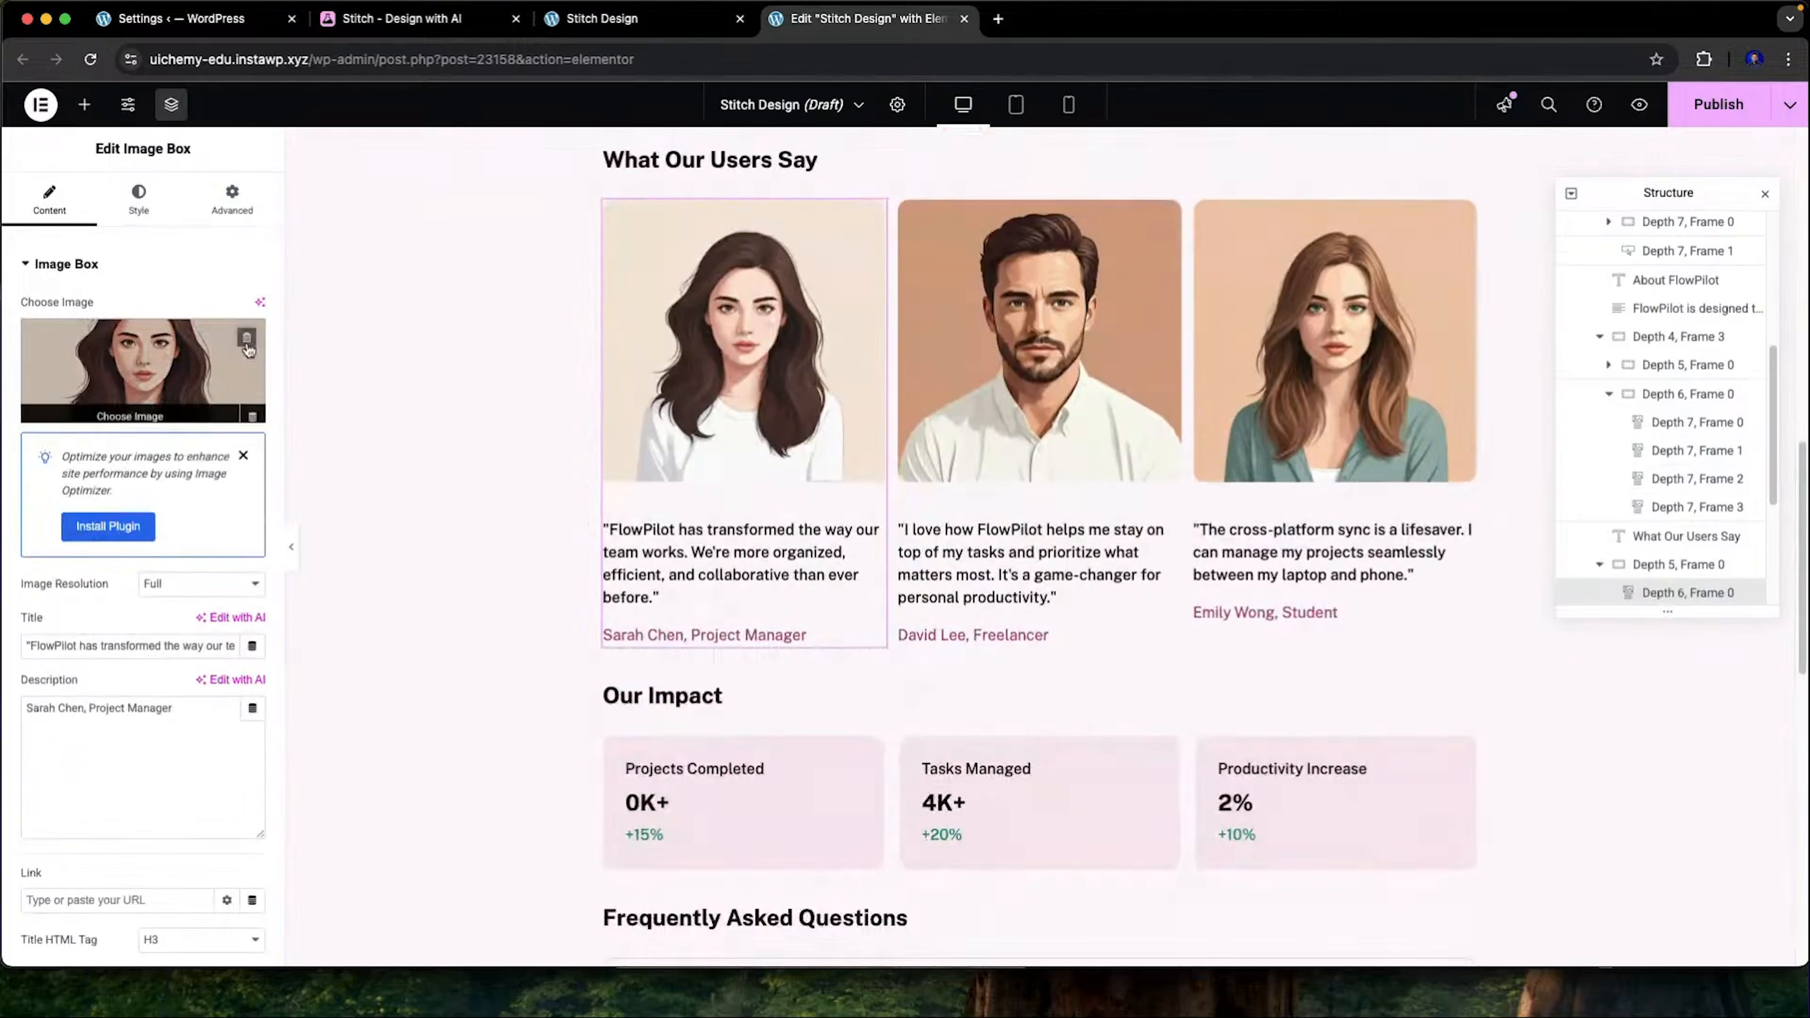
pyautogui.scroll(-3, 1076, 443)
pyautogui.click(688, 542)
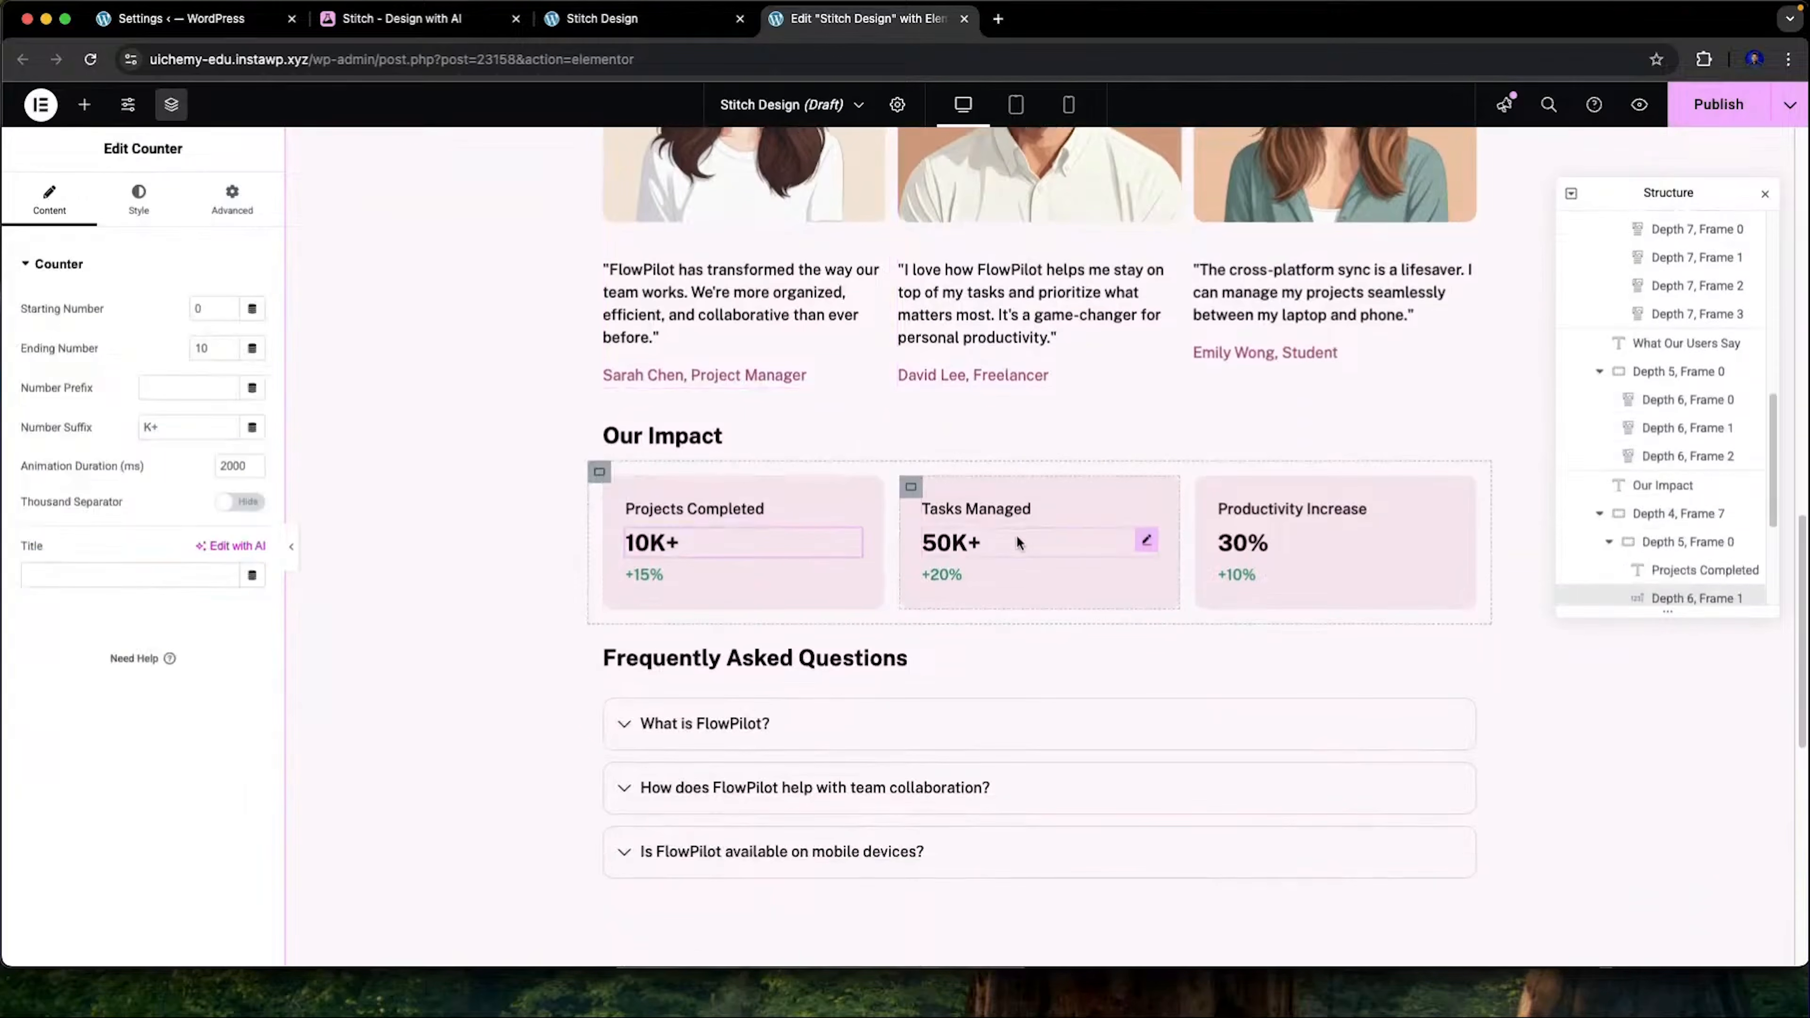
pyautogui.scroll(-4, 1058, 541)
pyautogui.click(887, 462)
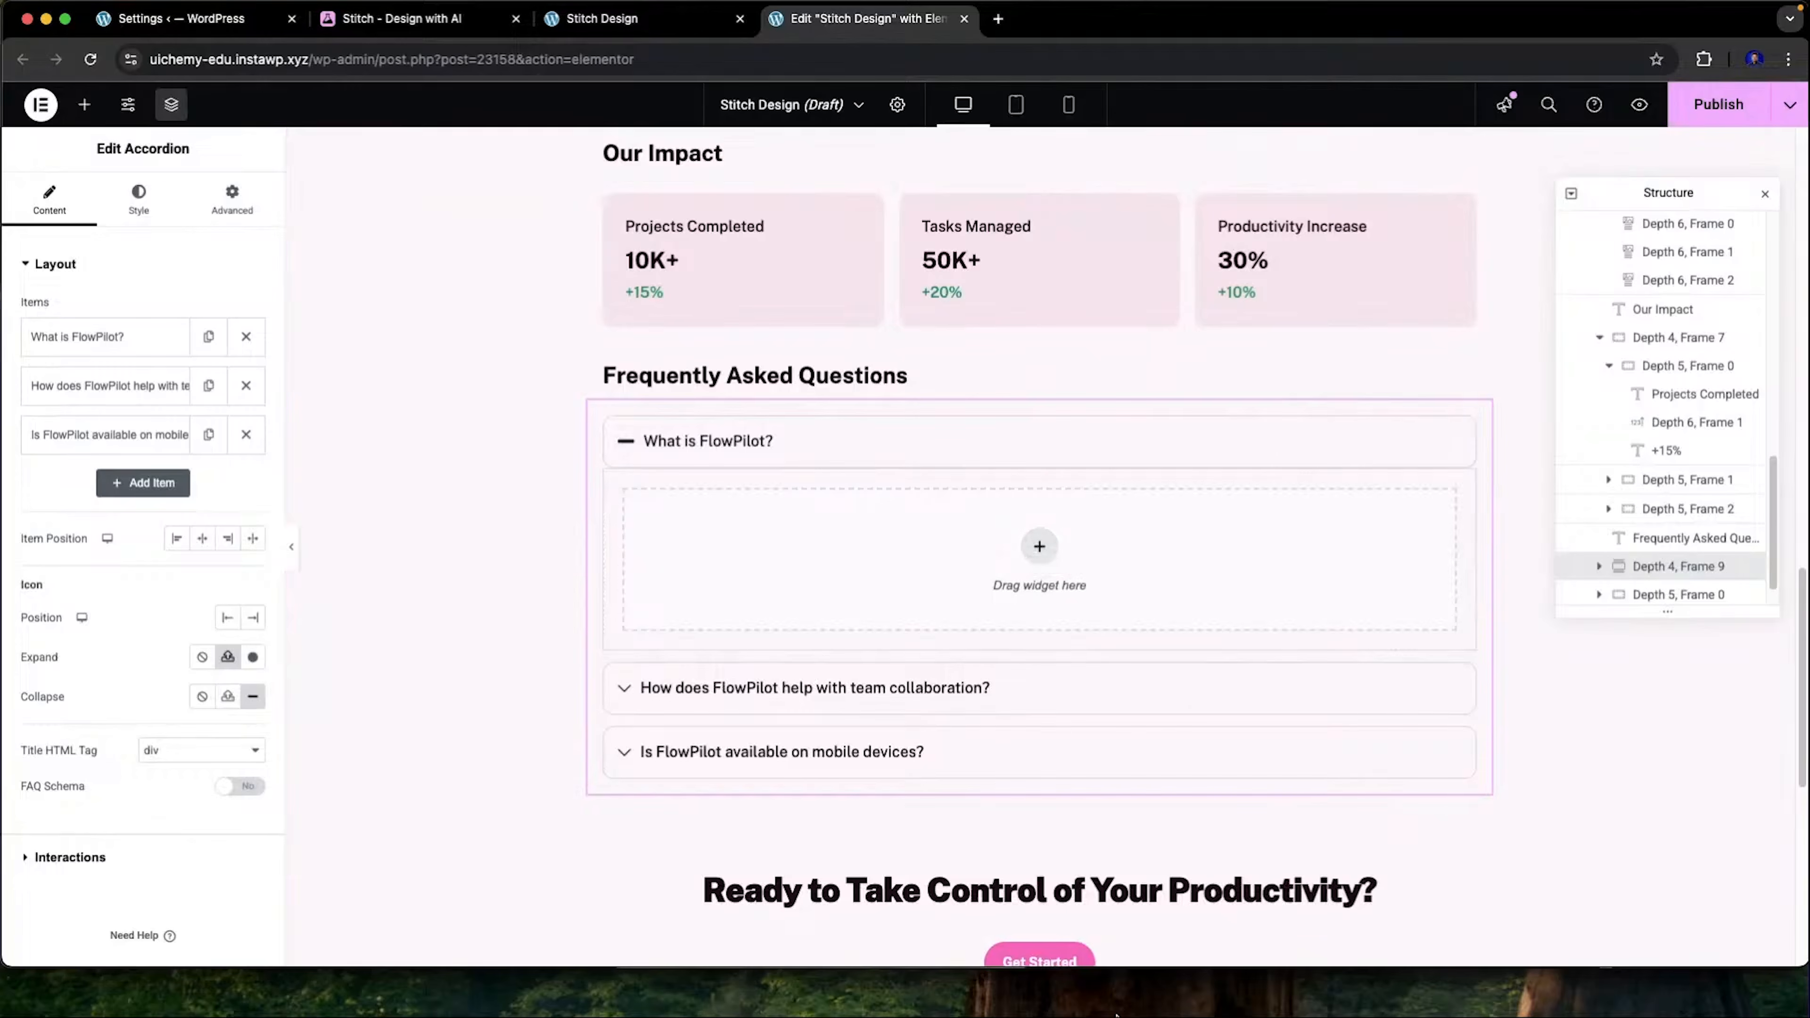
# Switch to Figma and select the answer text under "What is FlowPilot?" in the Stitch Design frame
pyautogui.click(1357, 963)
pyautogui.click(1189, 243)
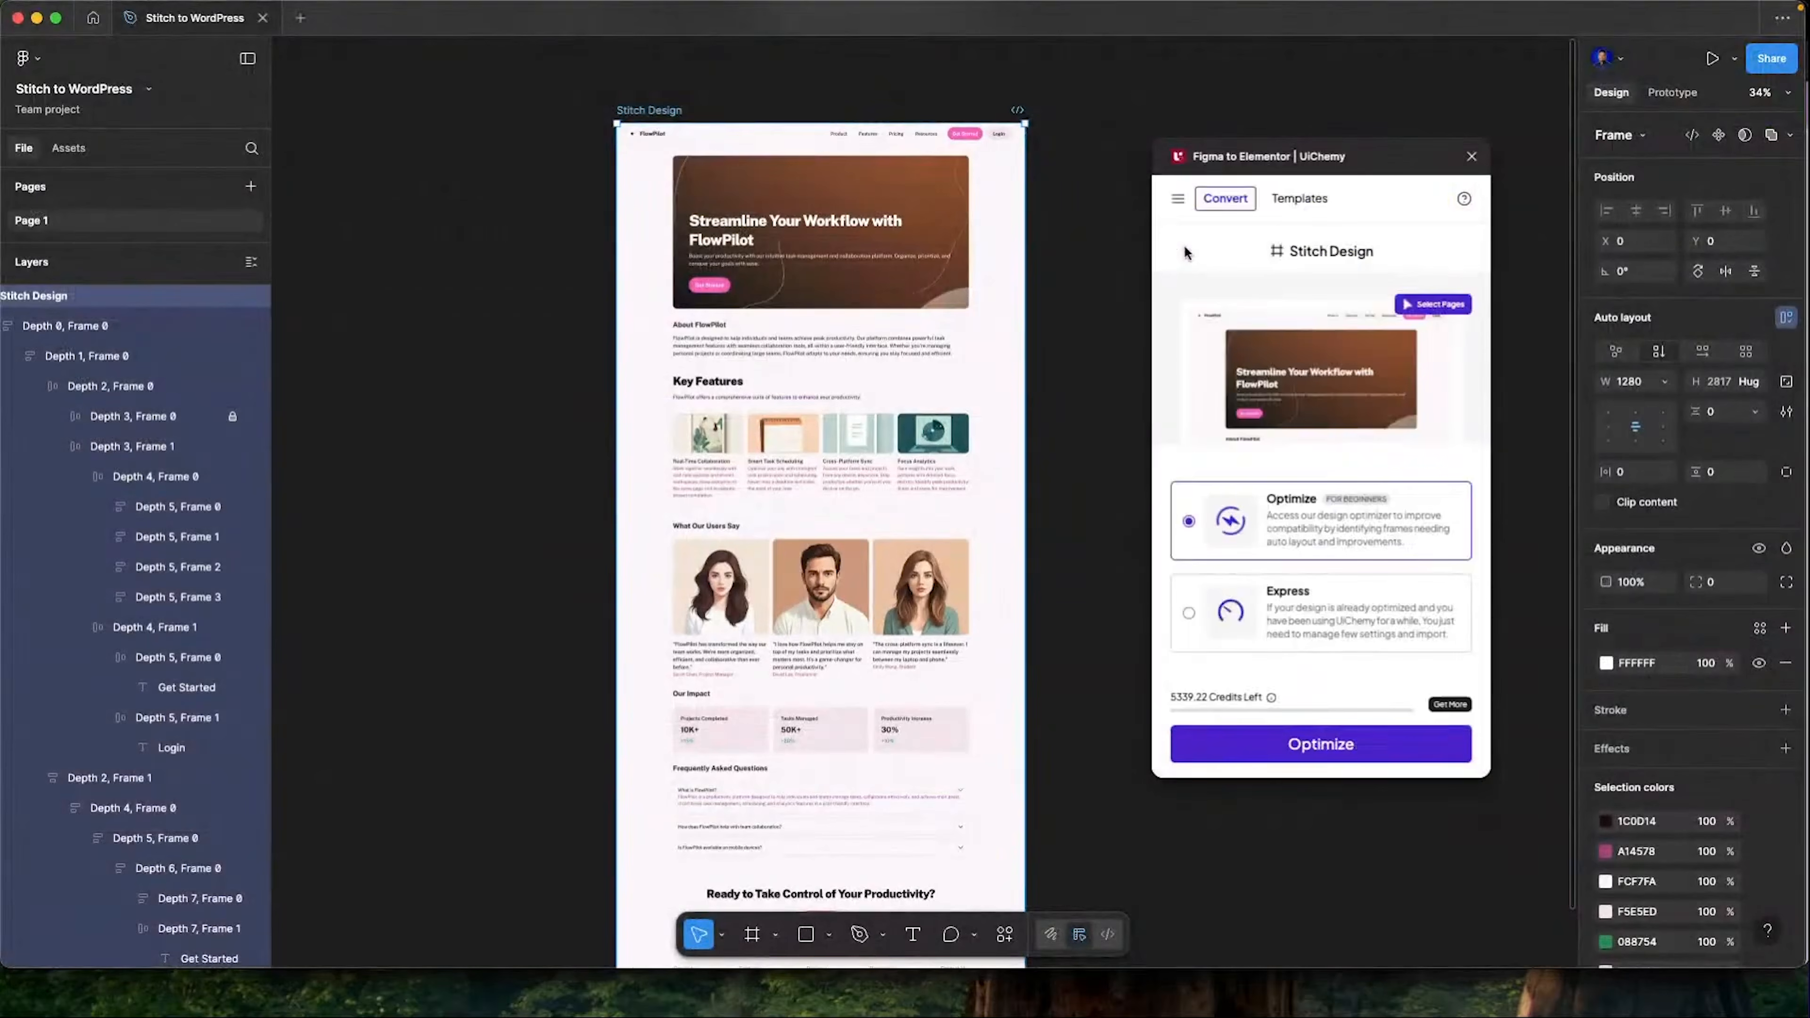
pyautogui.scroll(-3, 932, 601)
pyautogui.hscroll(-3, 932, 601)
pyautogui.scroll(-3, 932, 601)
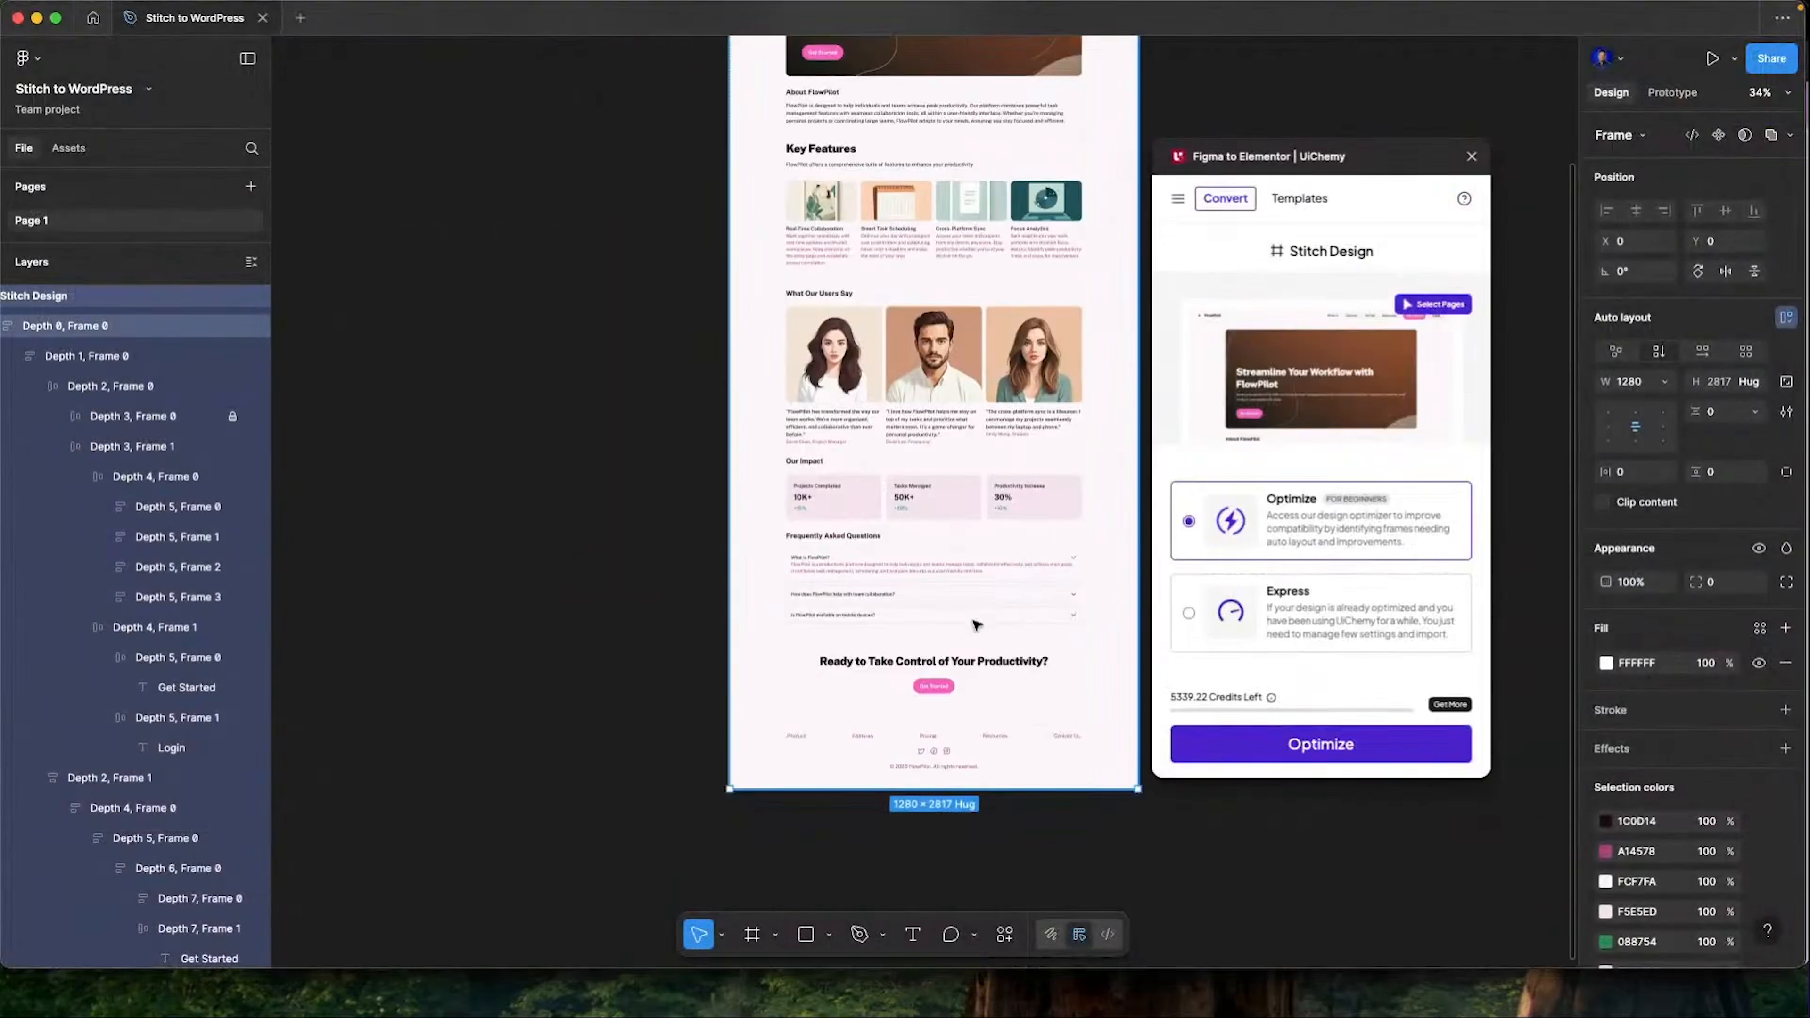
pyautogui.scroll(3, 828, 571)
pyautogui.scroll(3, 650, 579)
pyautogui.scroll(2, 650, 579)
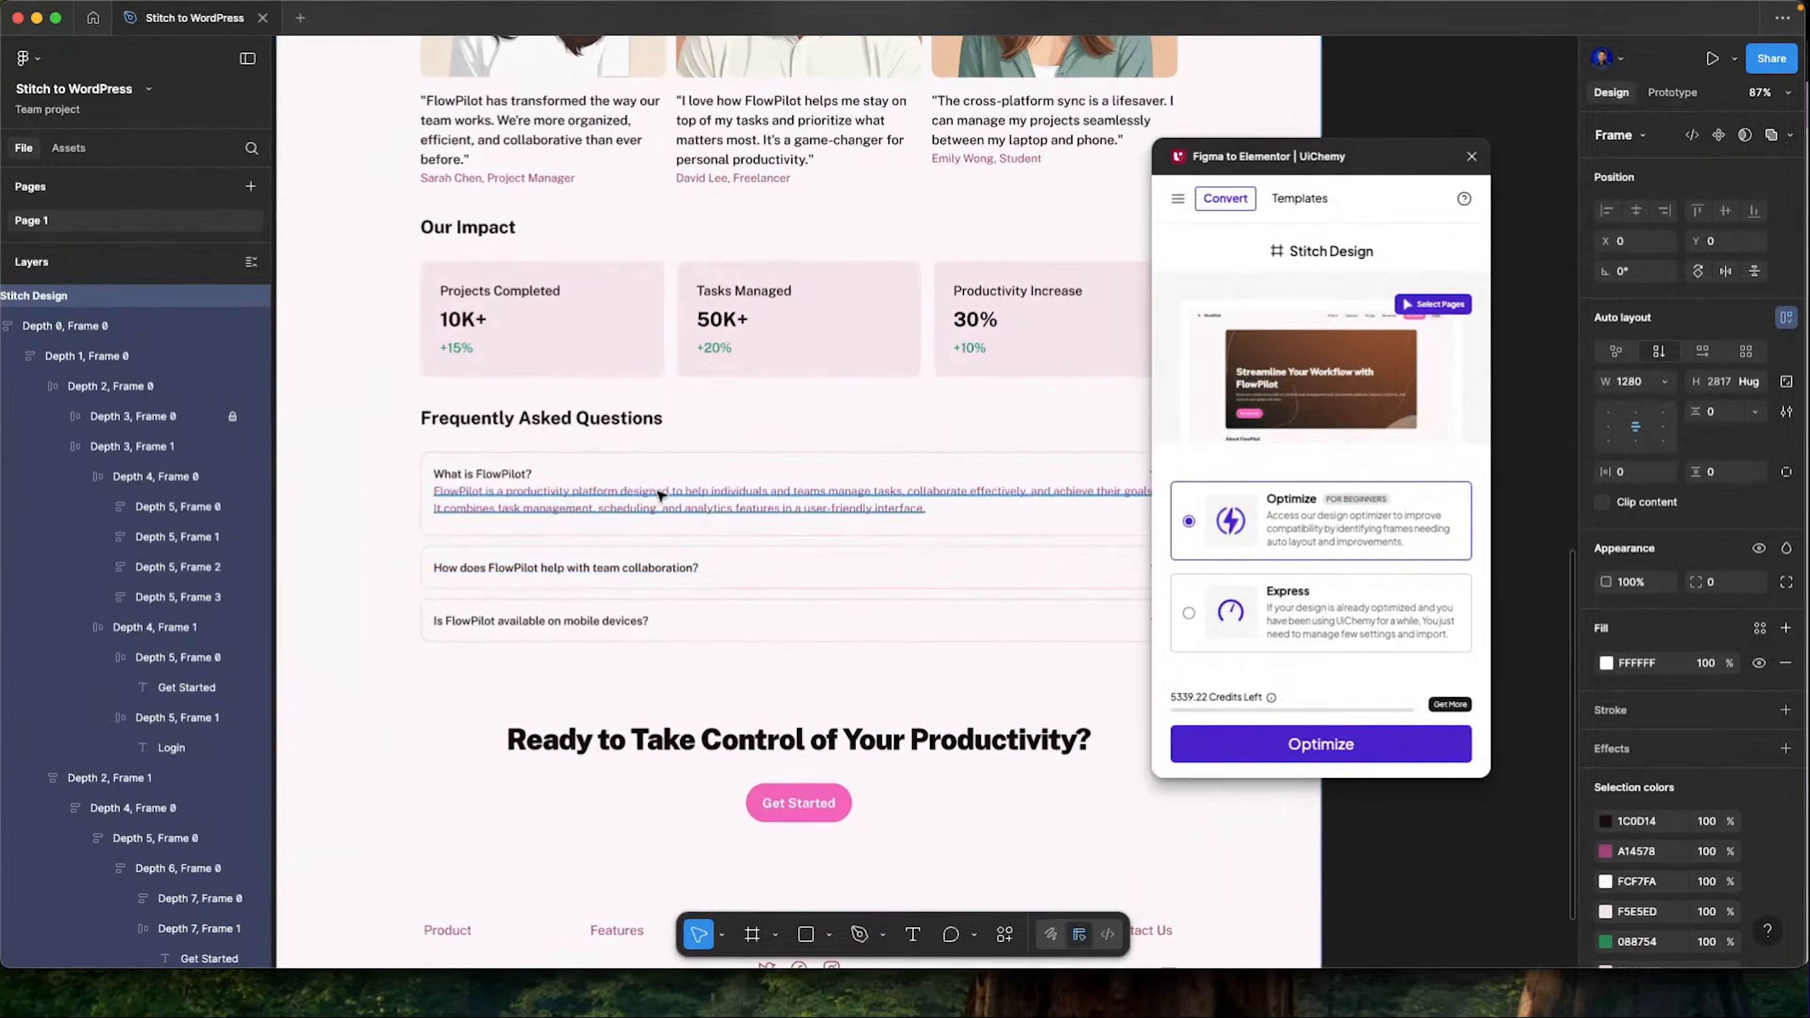
pyautogui.click(658, 494)
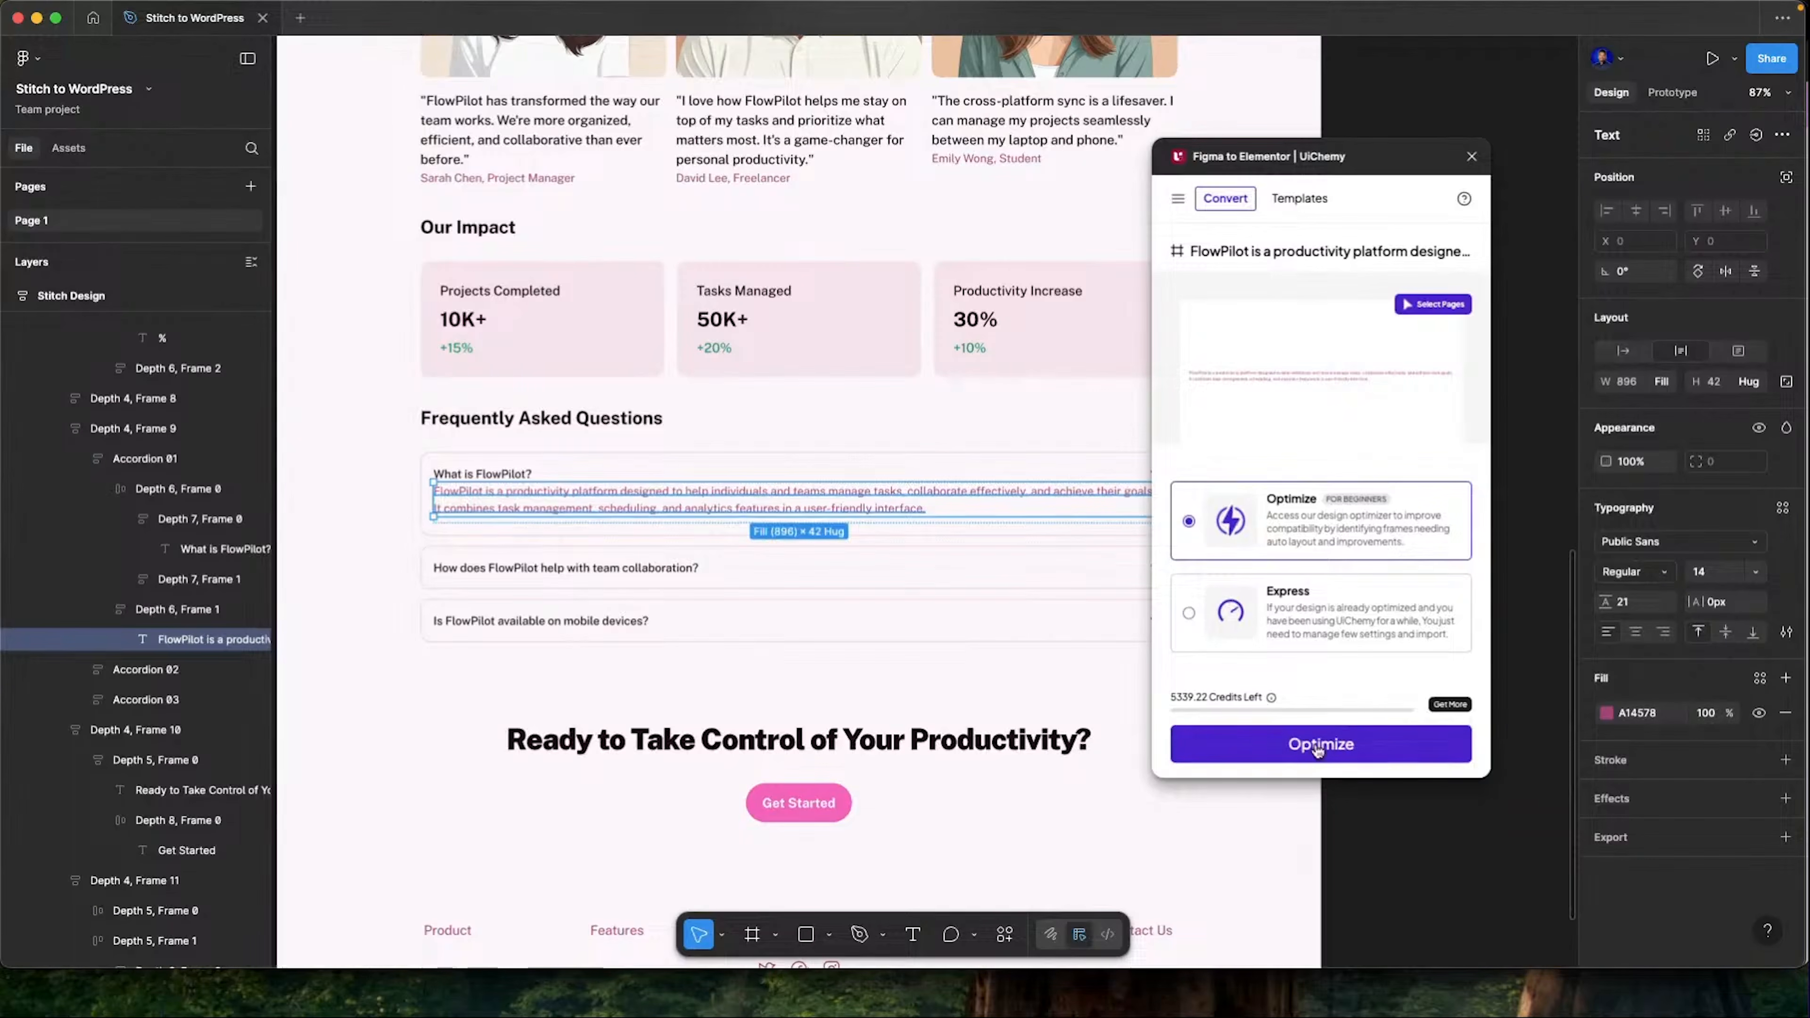
# Convert the selected FAQ answer with UiChemy's Express mode and copy the result to the clipboard
pyautogui.click(1293, 634)
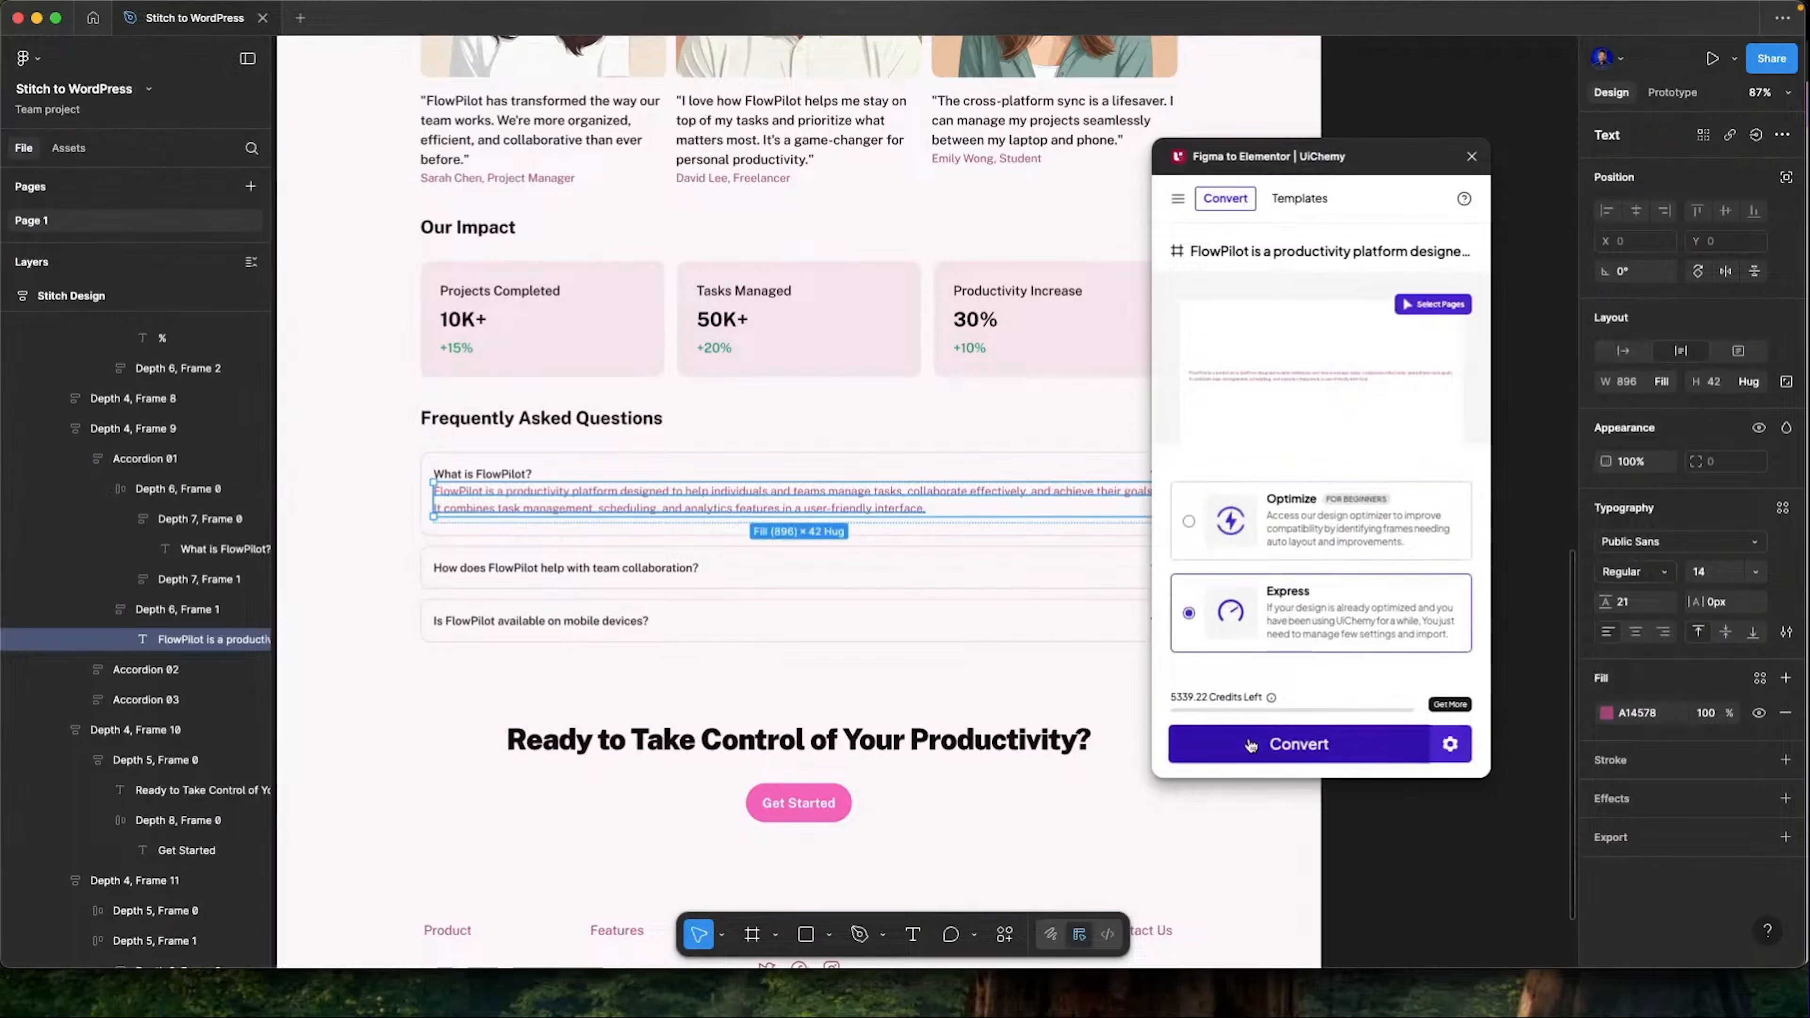
pyautogui.click(1293, 743)
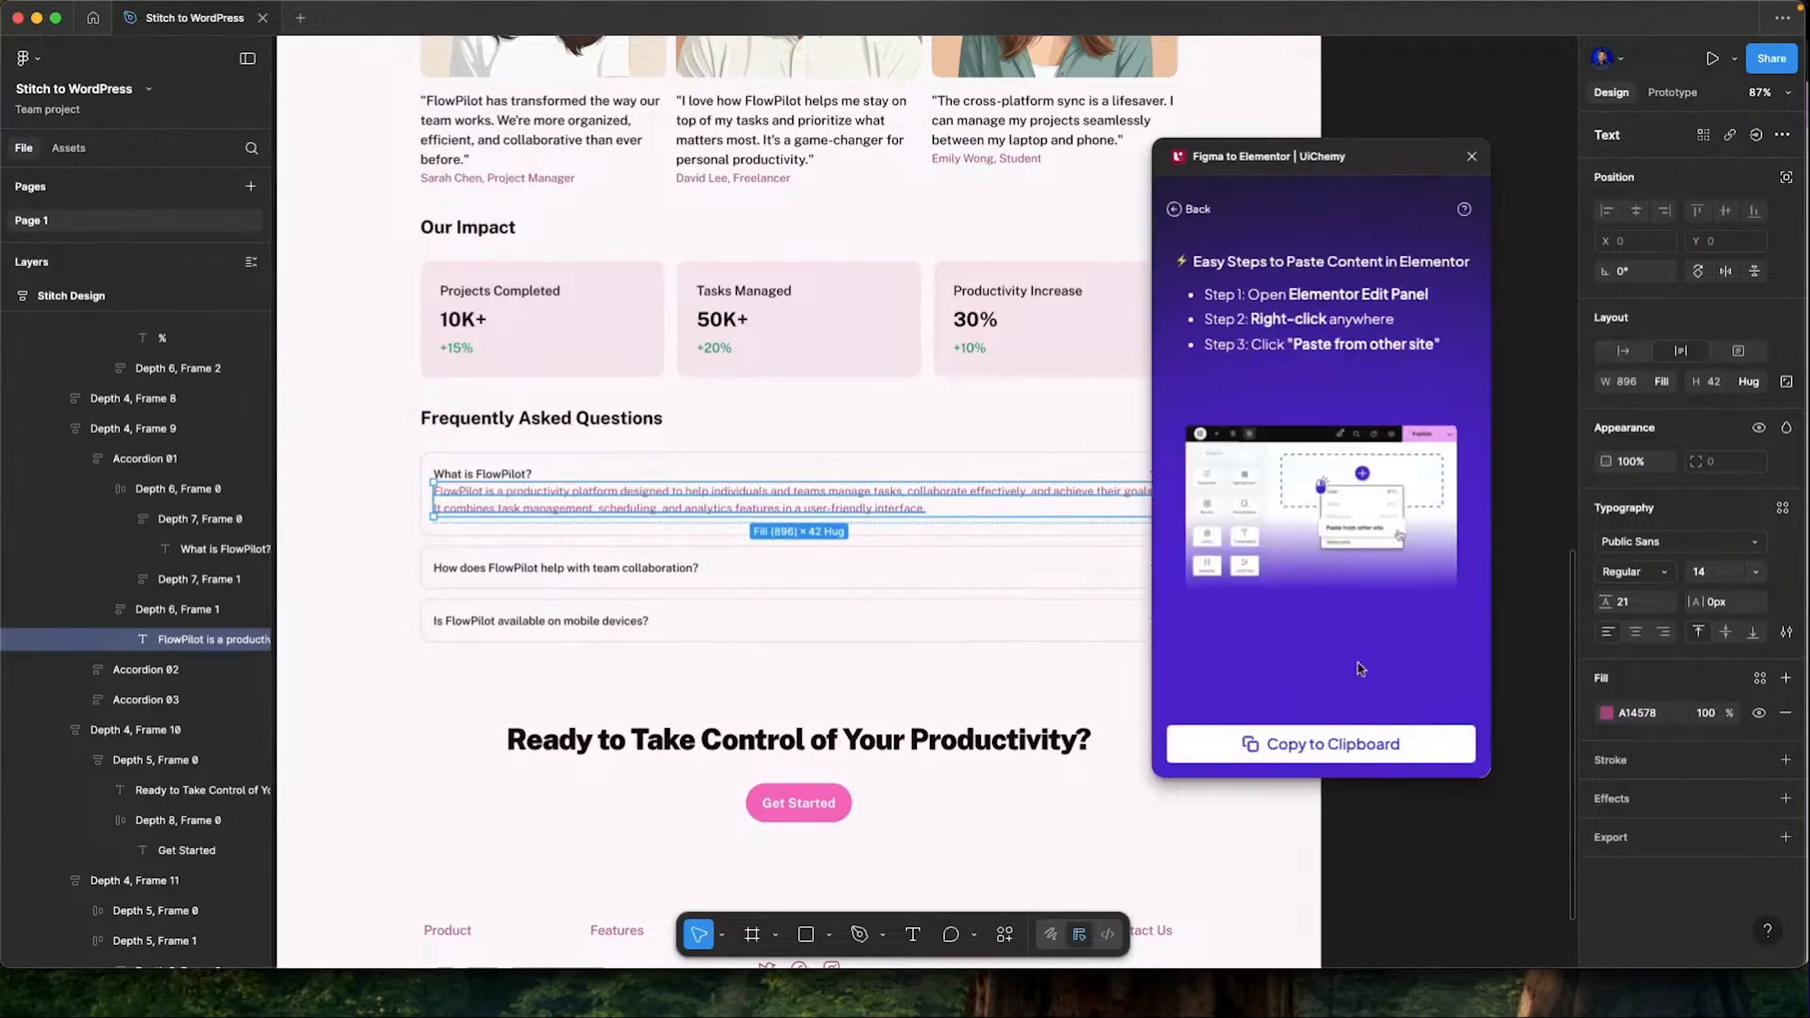
pyautogui.click(1353, 742)
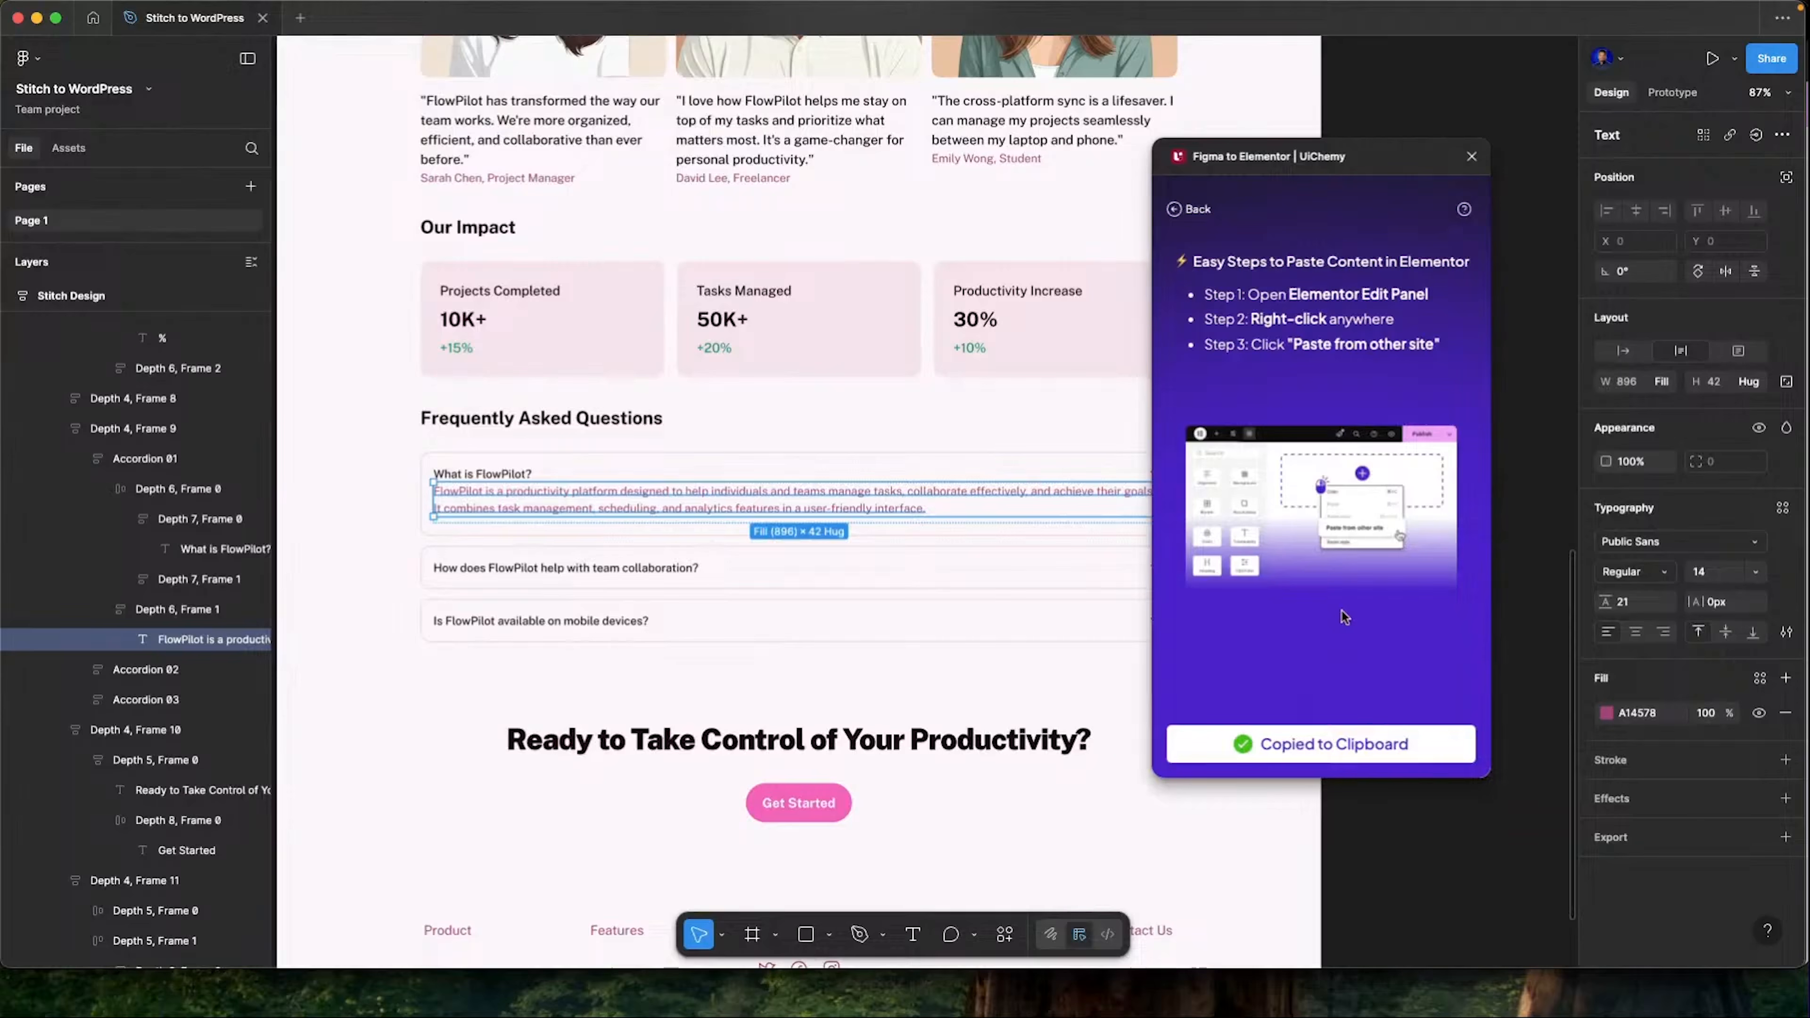
# Switch to the Elementor editor and paste the converted answer from the other site into the empty "What is FlowPilot?" accordion container
pyautogui.press('super+Tab')
pyautogui.rightClick(1042, 556)
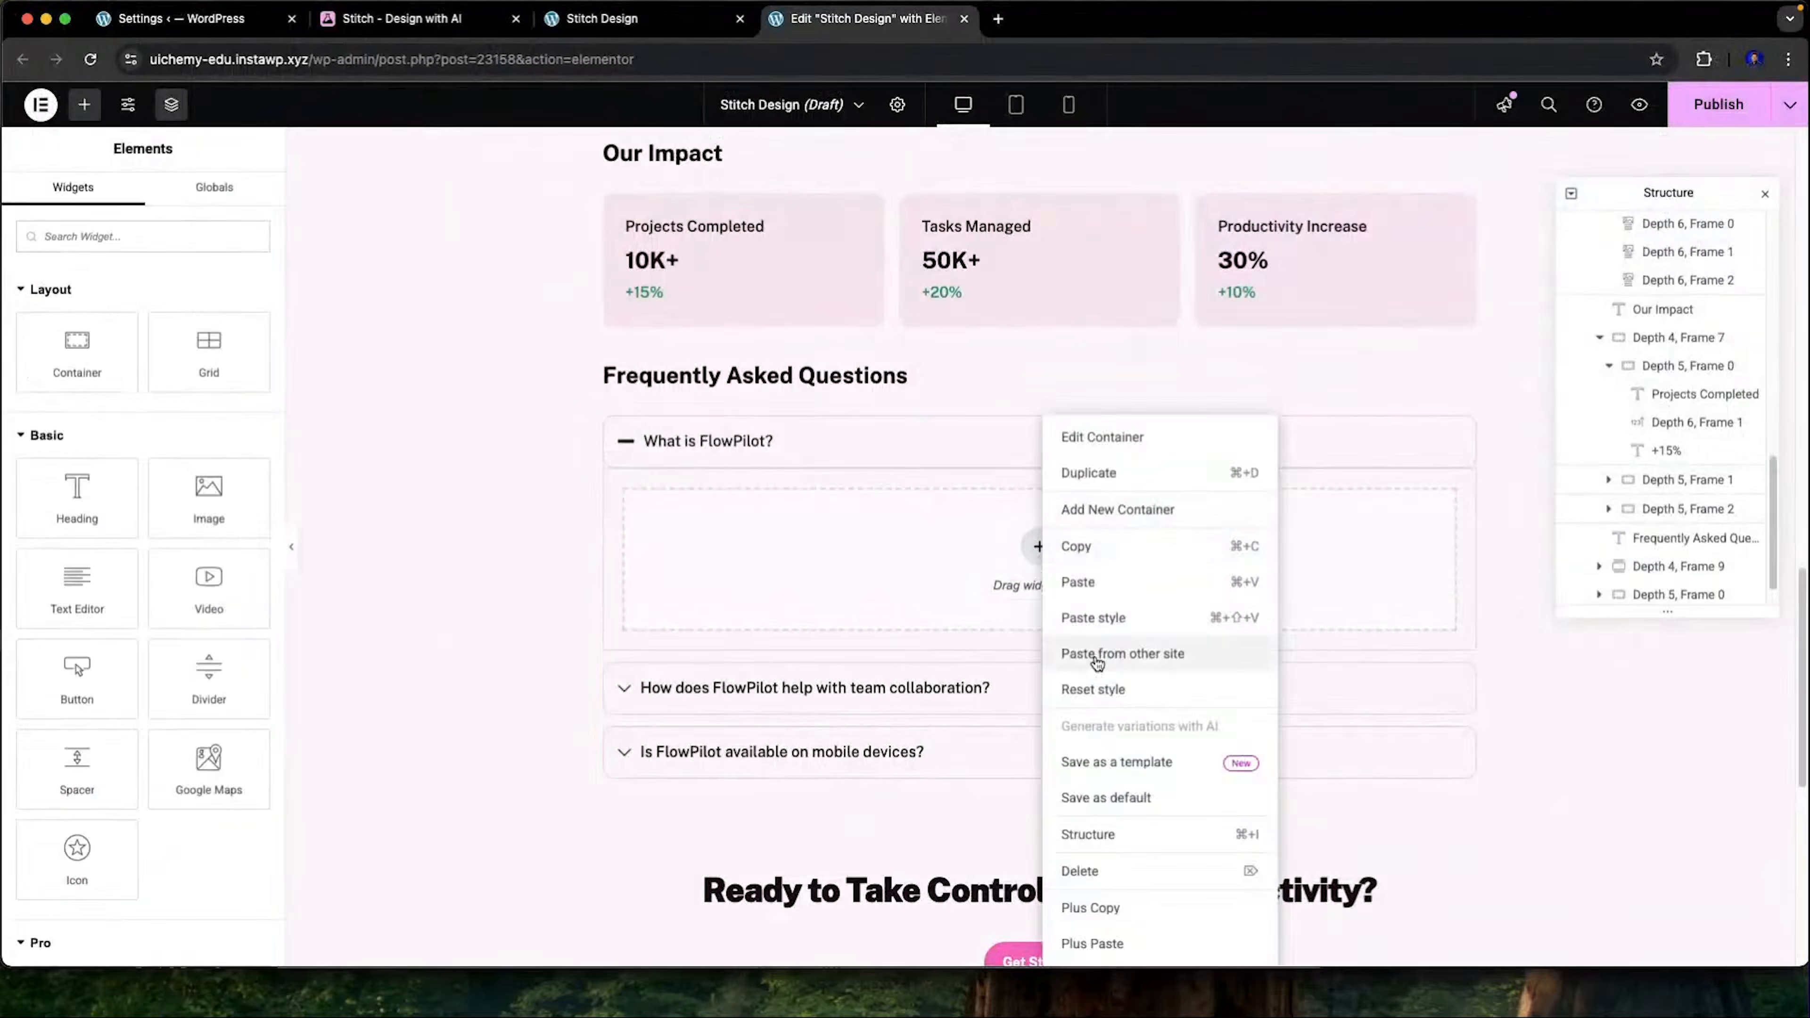
pyautogui.click(1193, 662)
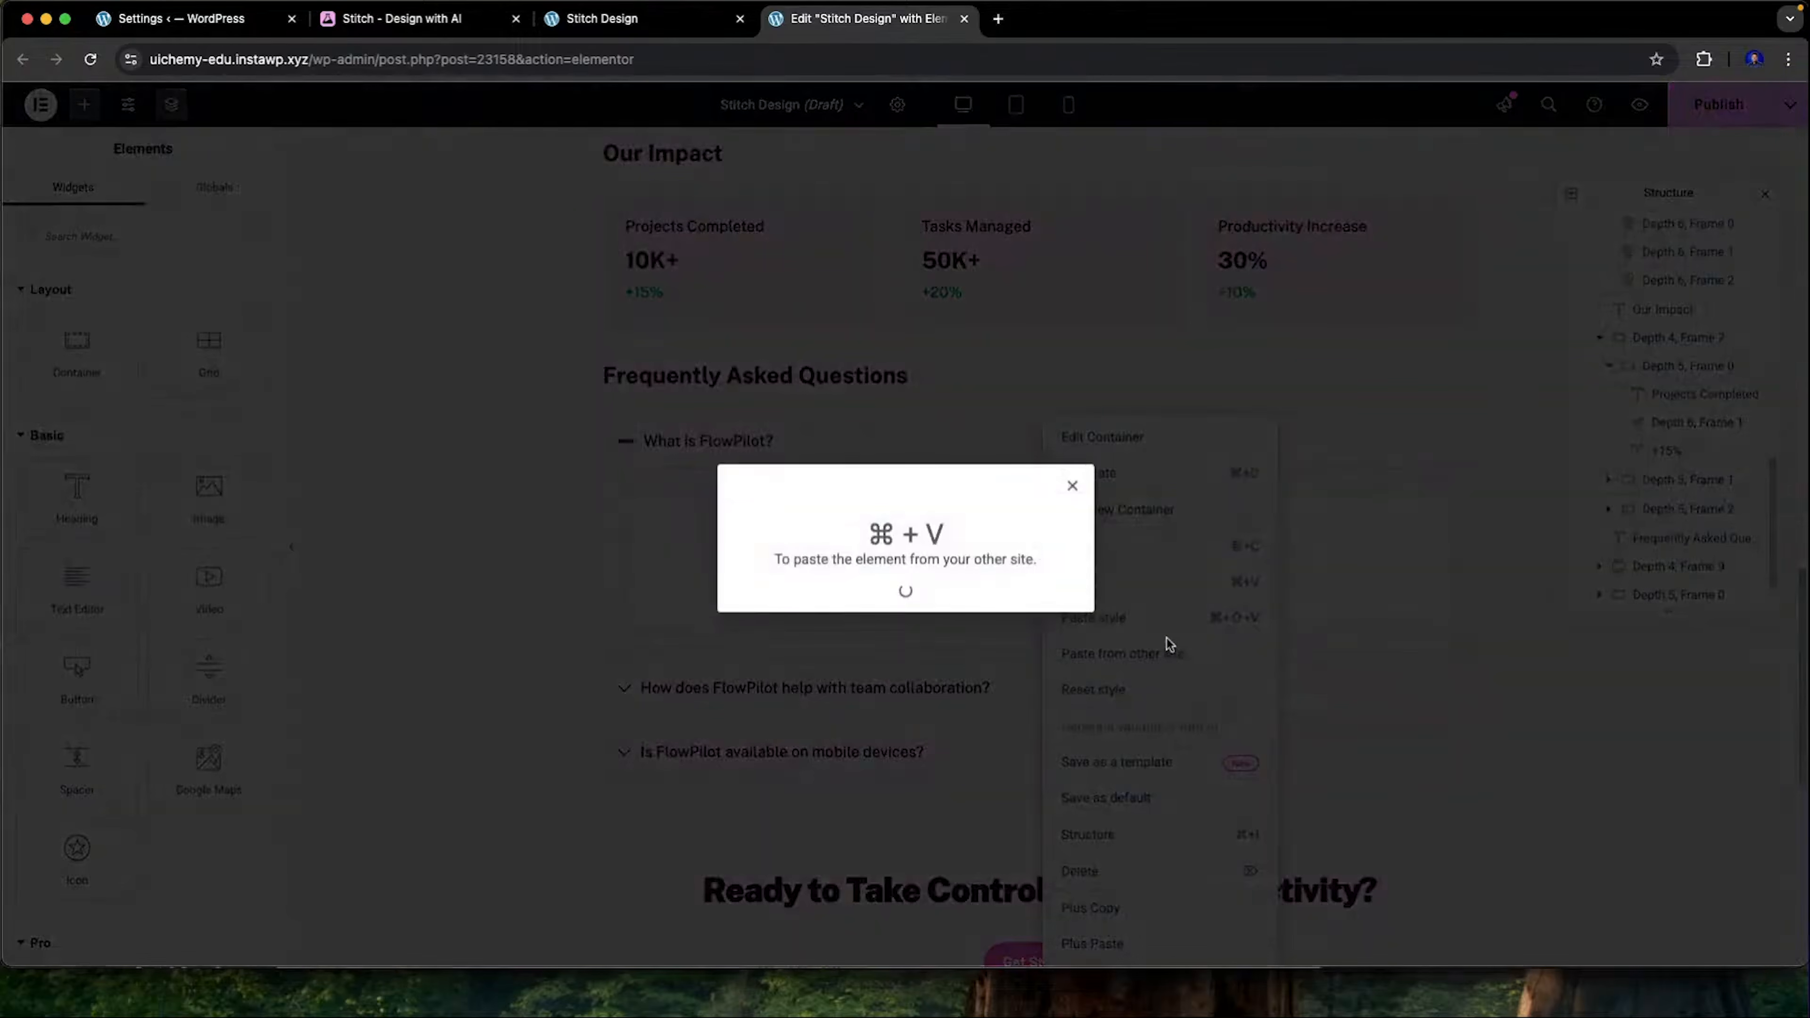
pyautogui.press('super+v')
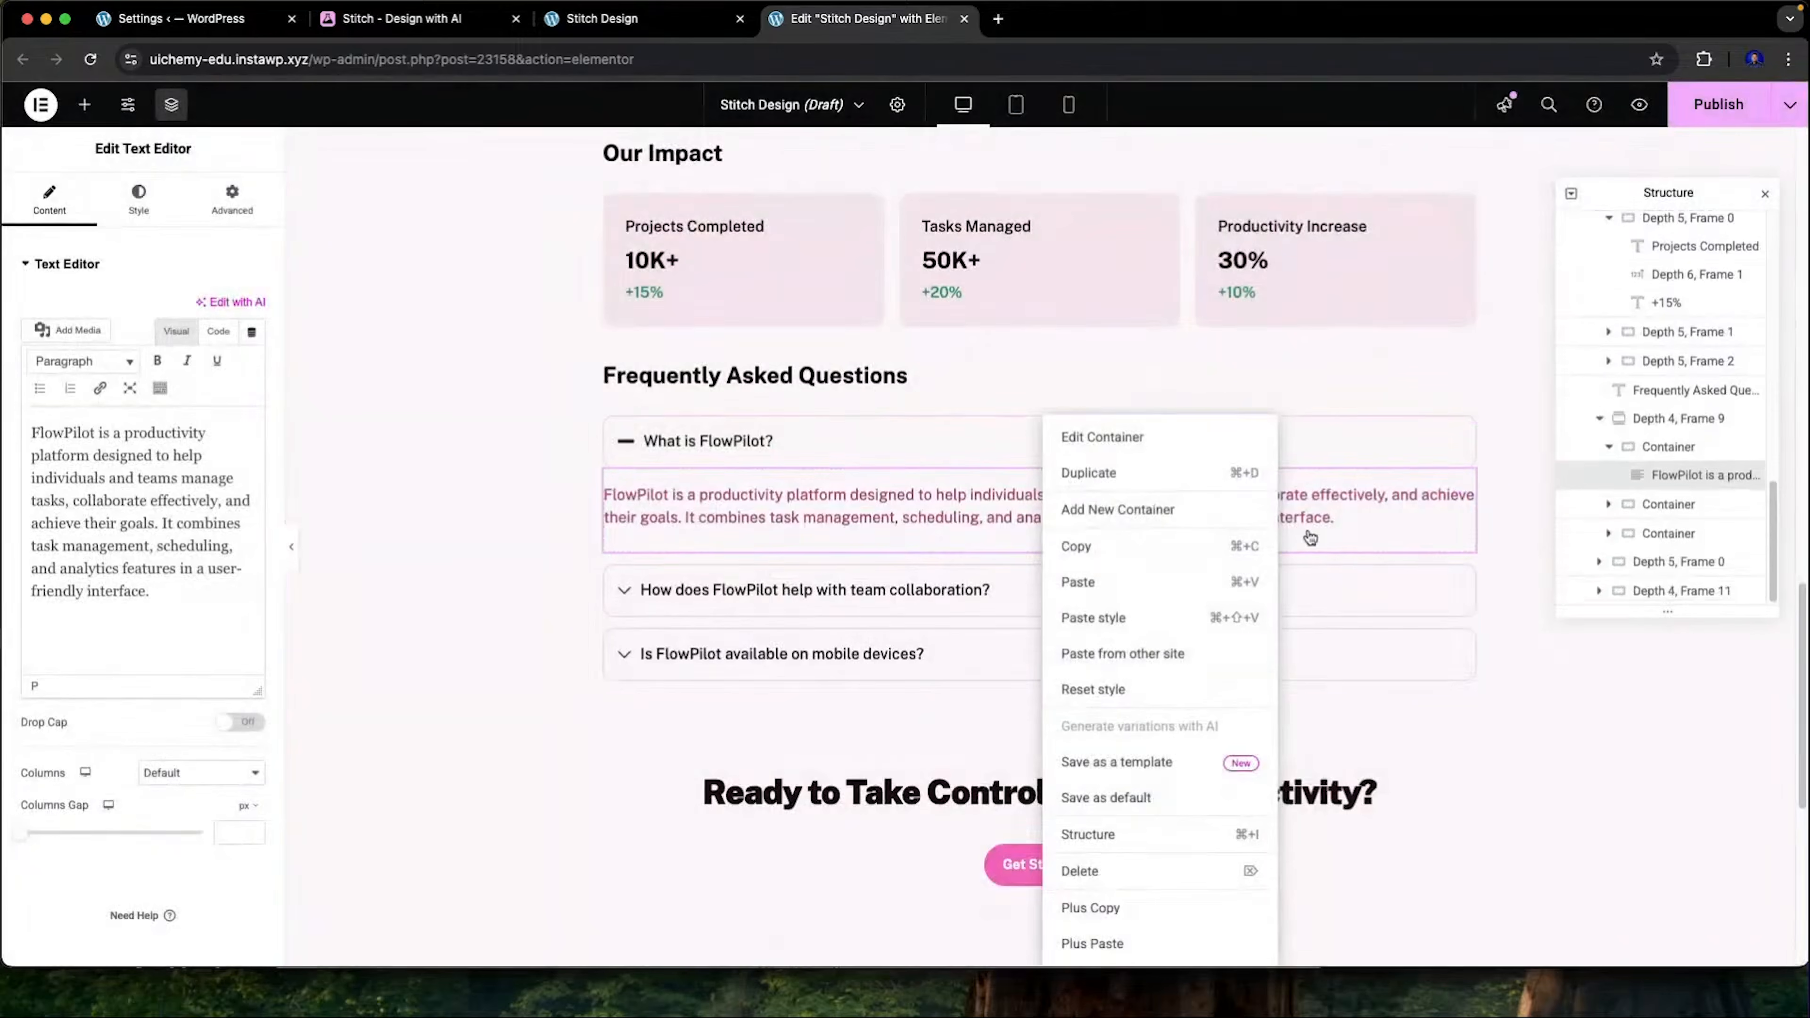
pyautogui.click(1498, 519)
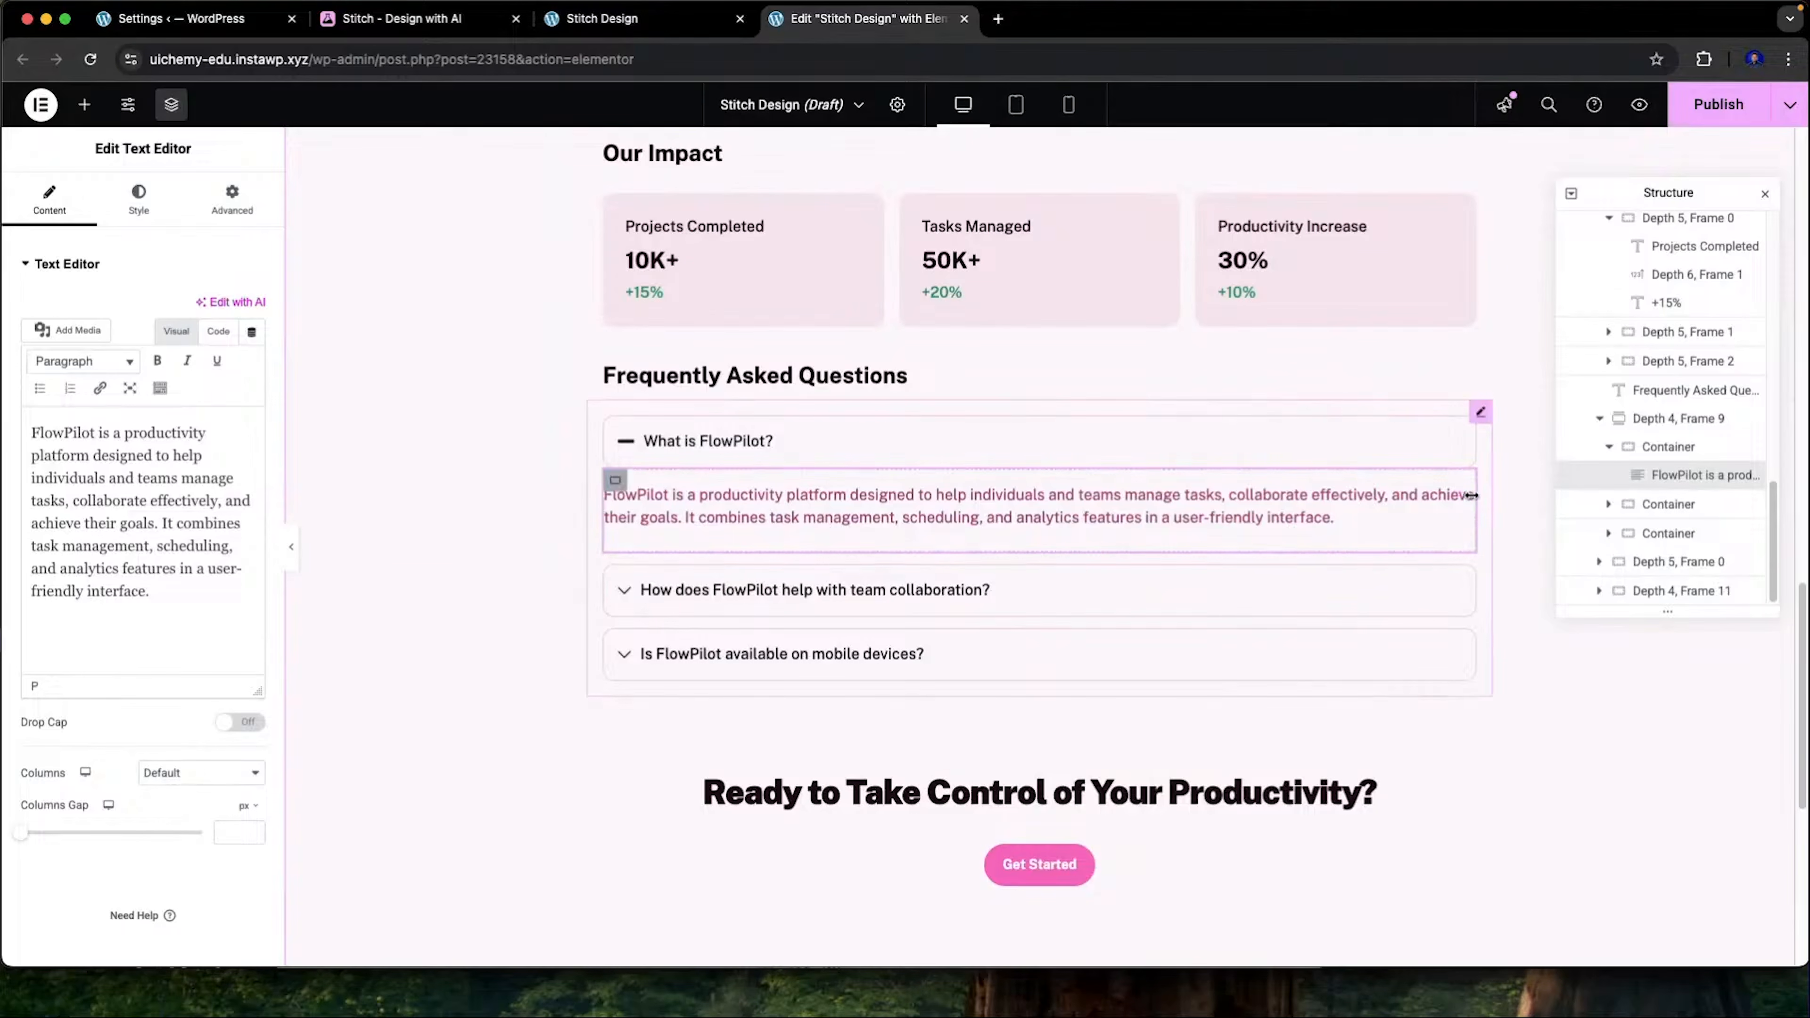
# Set the border type of the container holding the "What is FlowPilot?" answer to None
pyautogui.click(615, 480)
pyautogui.click(136, 203)
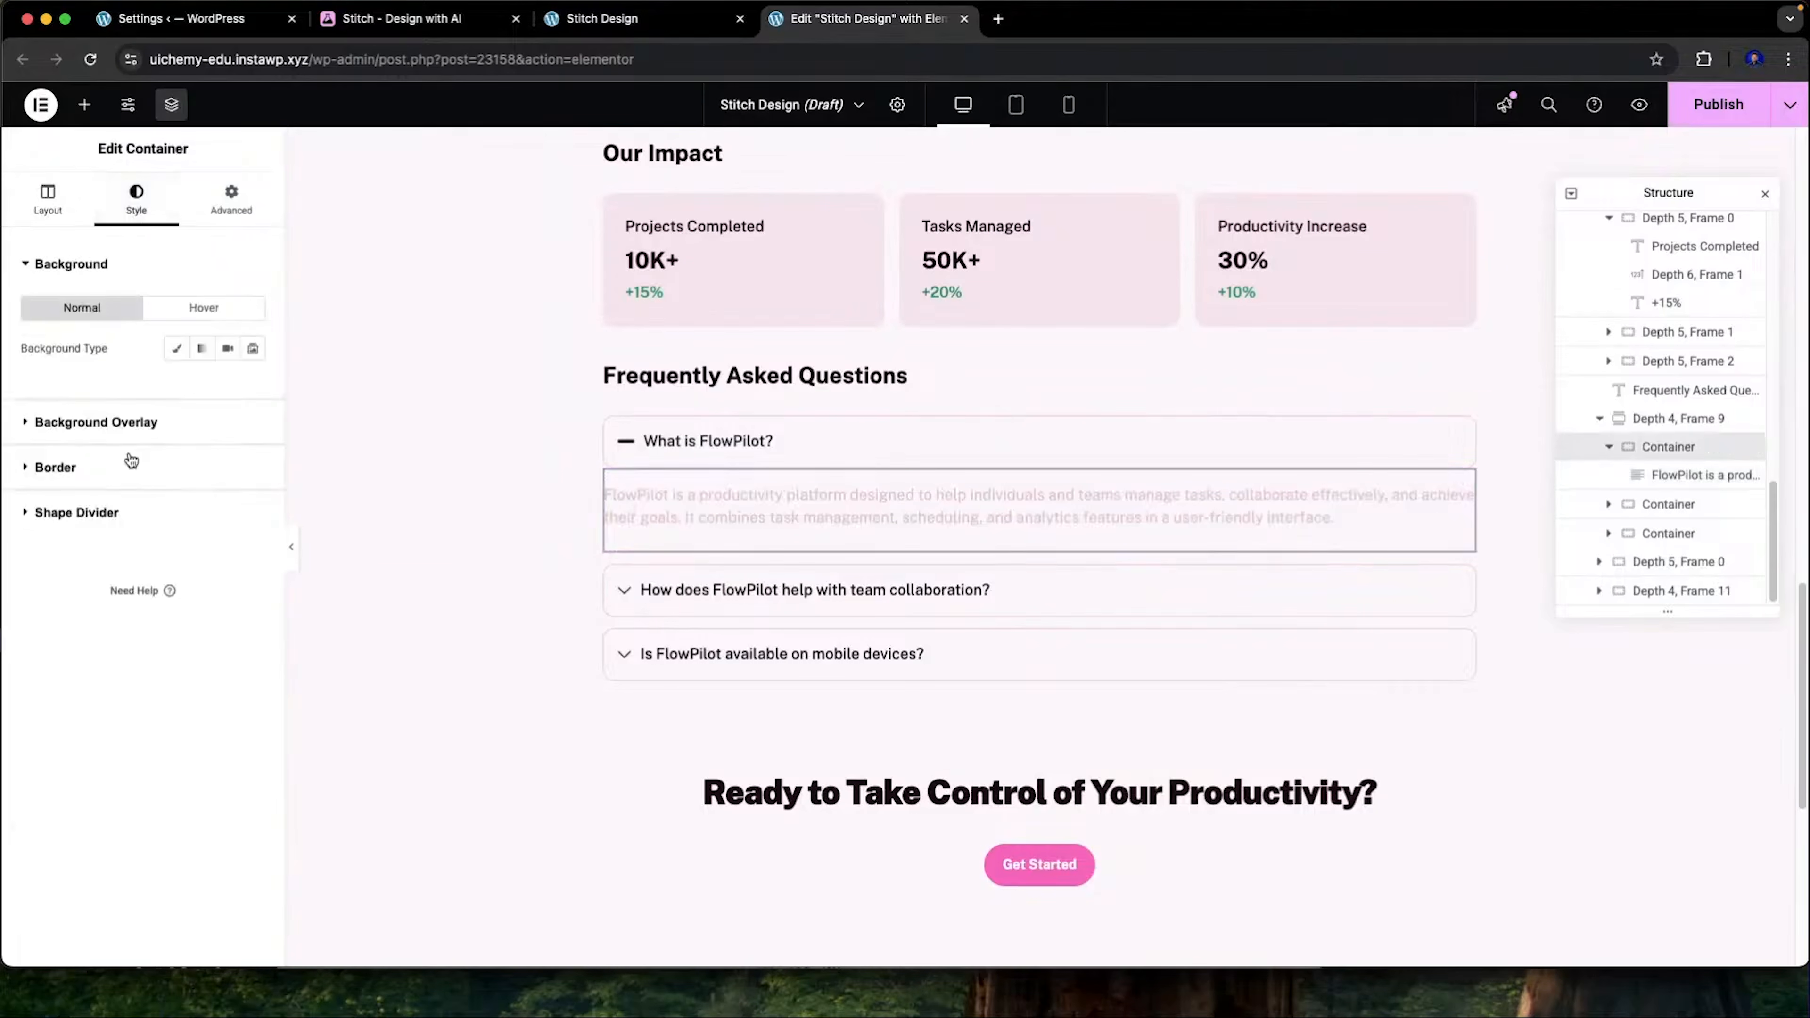
pyautogui.click(131, 464)
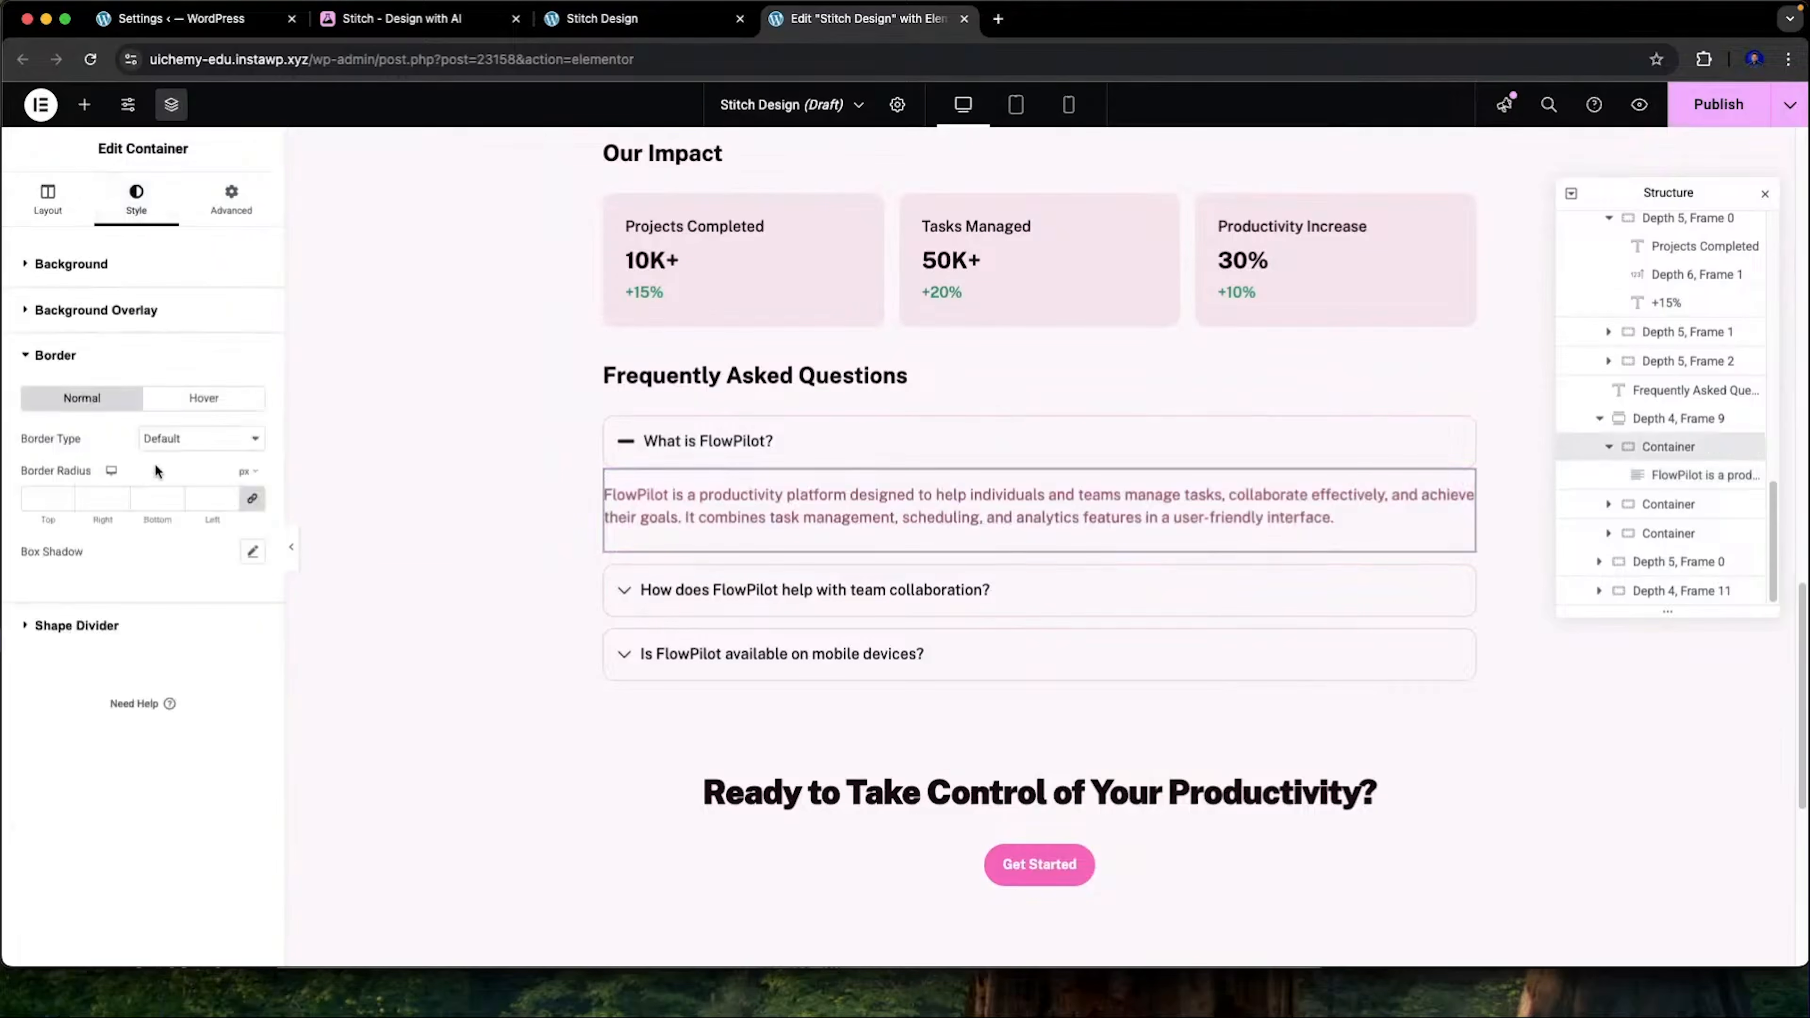
pyautogui.click(192, 448)
pyautogui.click(180, 454)
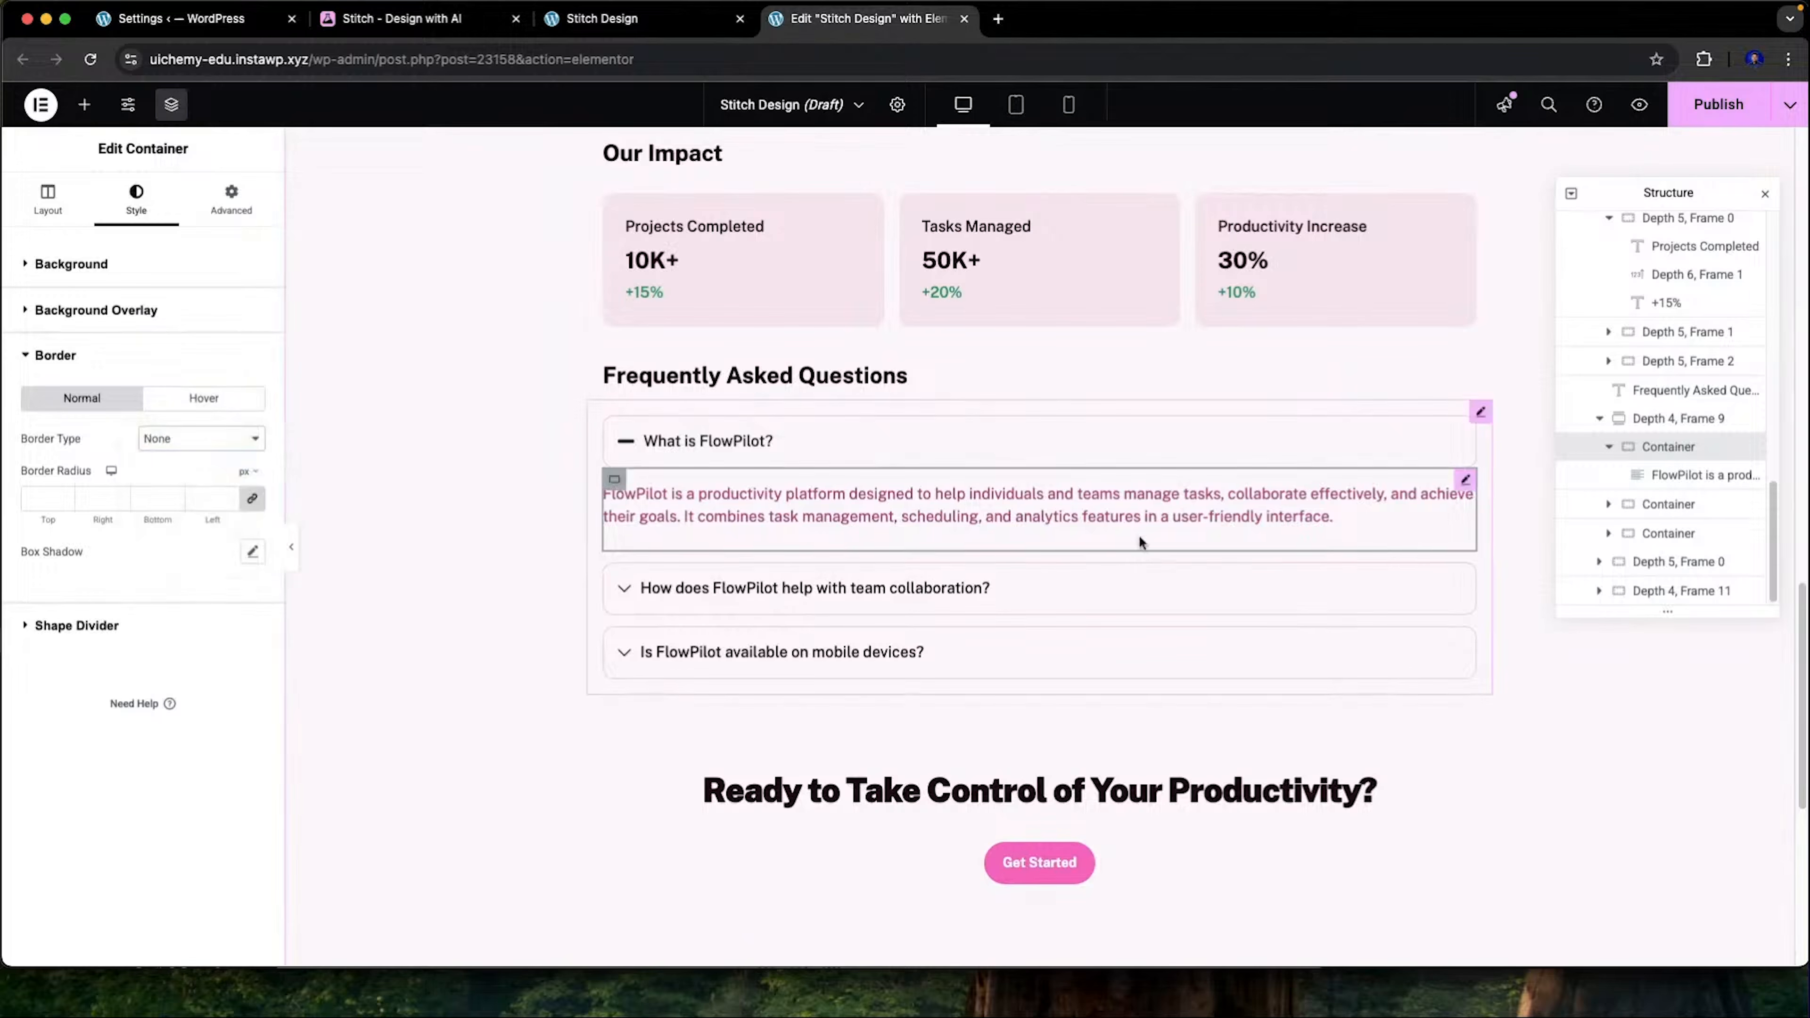
# Copy the answer's text widget and paste it into the "How does FlowPilot help with team collaboration?" accordion item
pyautogui.click(1639, 475)
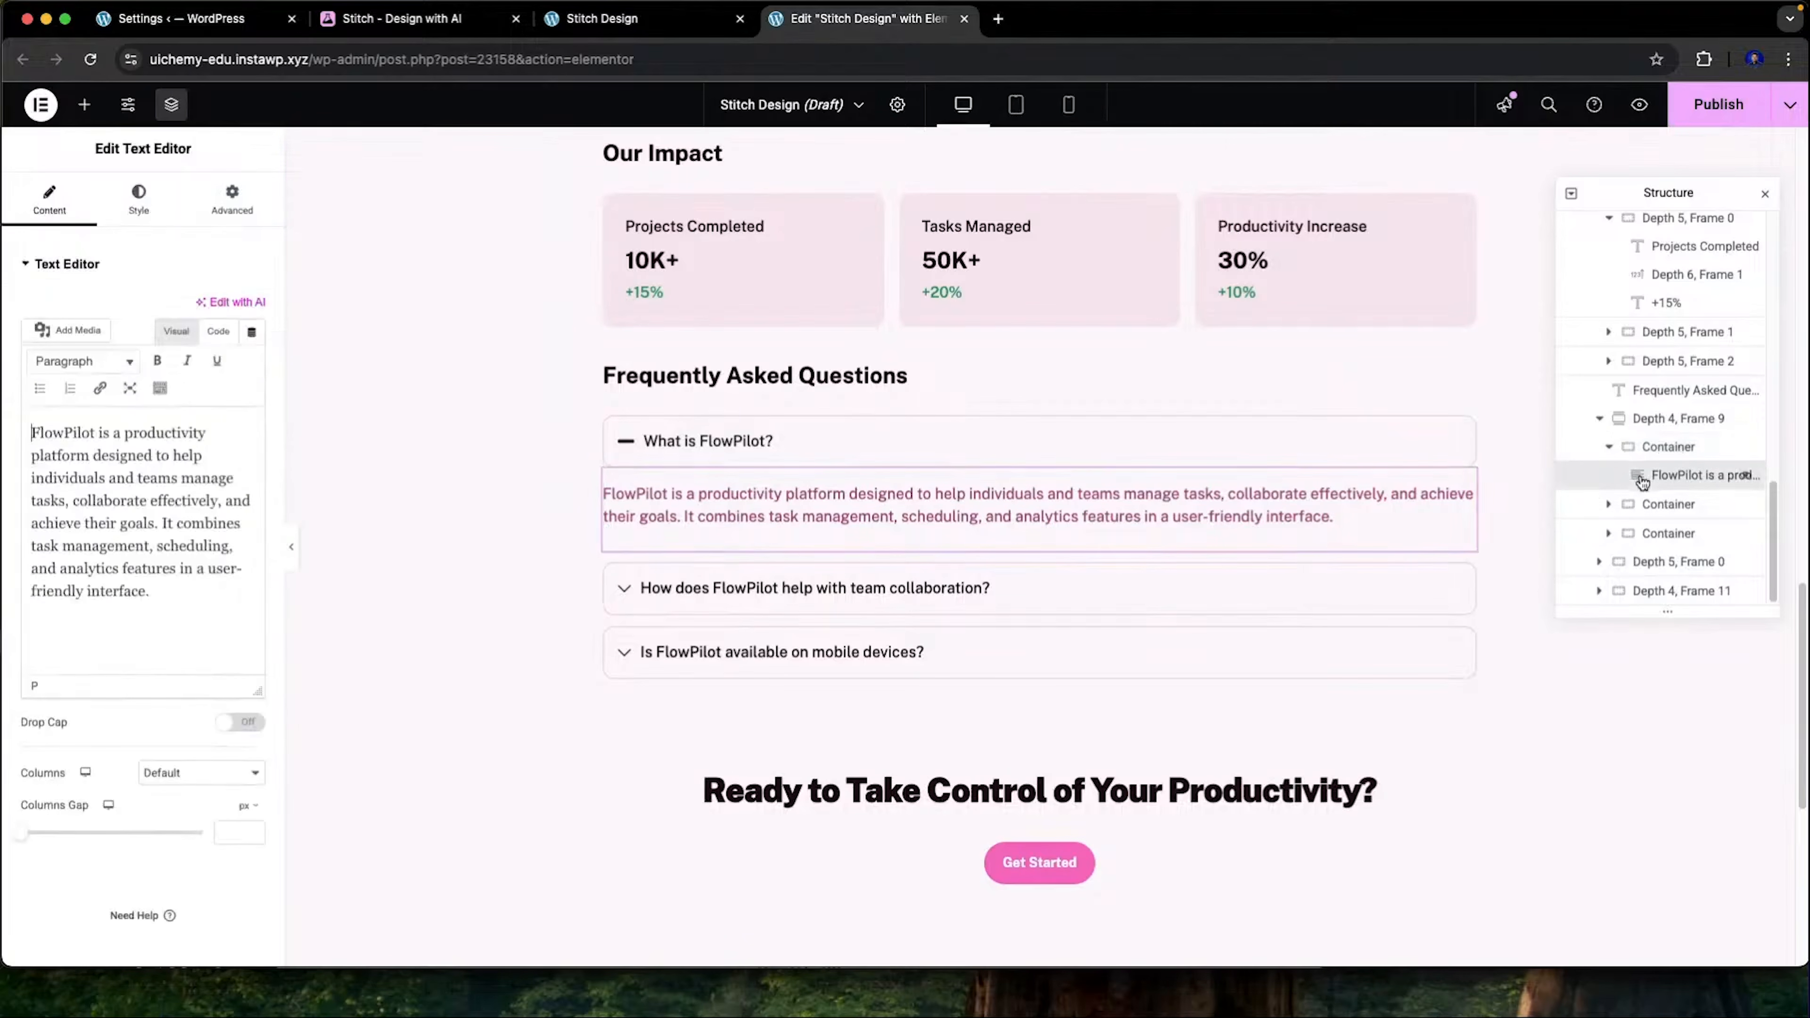
pyautogui.rightClick(1639, 474)
pyautogui.click(1612, 570)
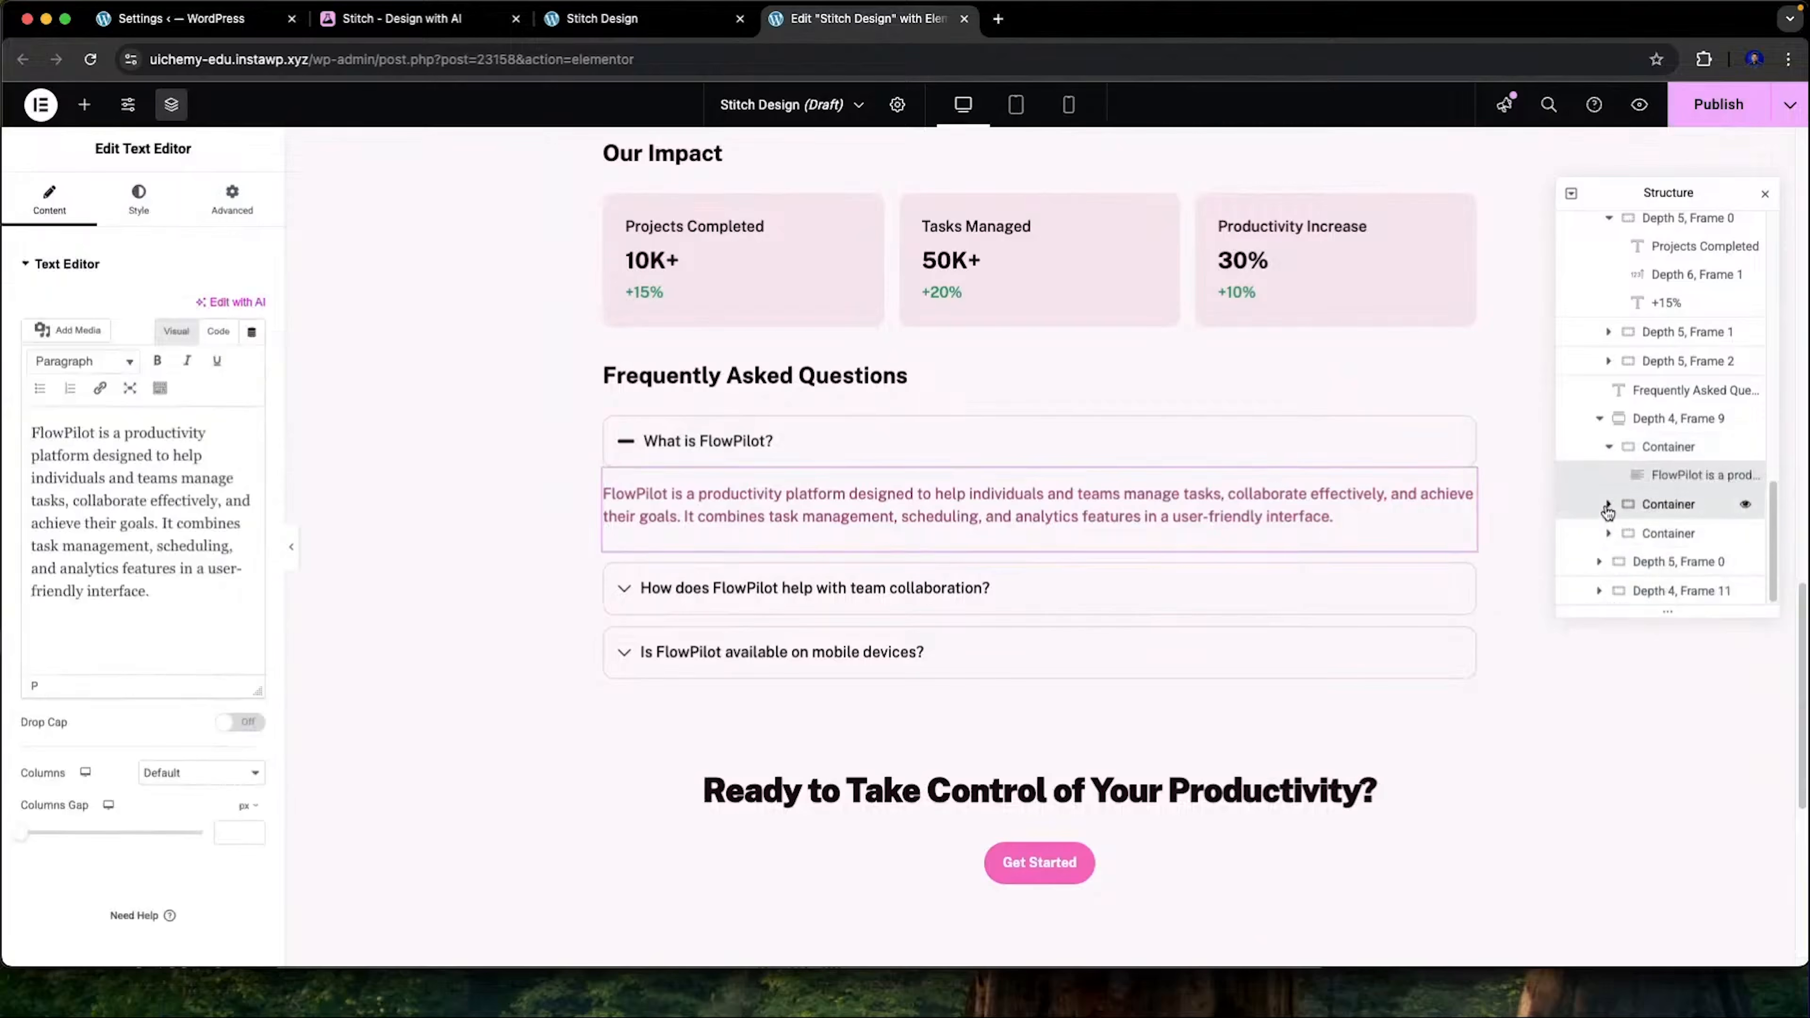
pyautogui.click(1639, 507)
pyautogui.click(812, 588)
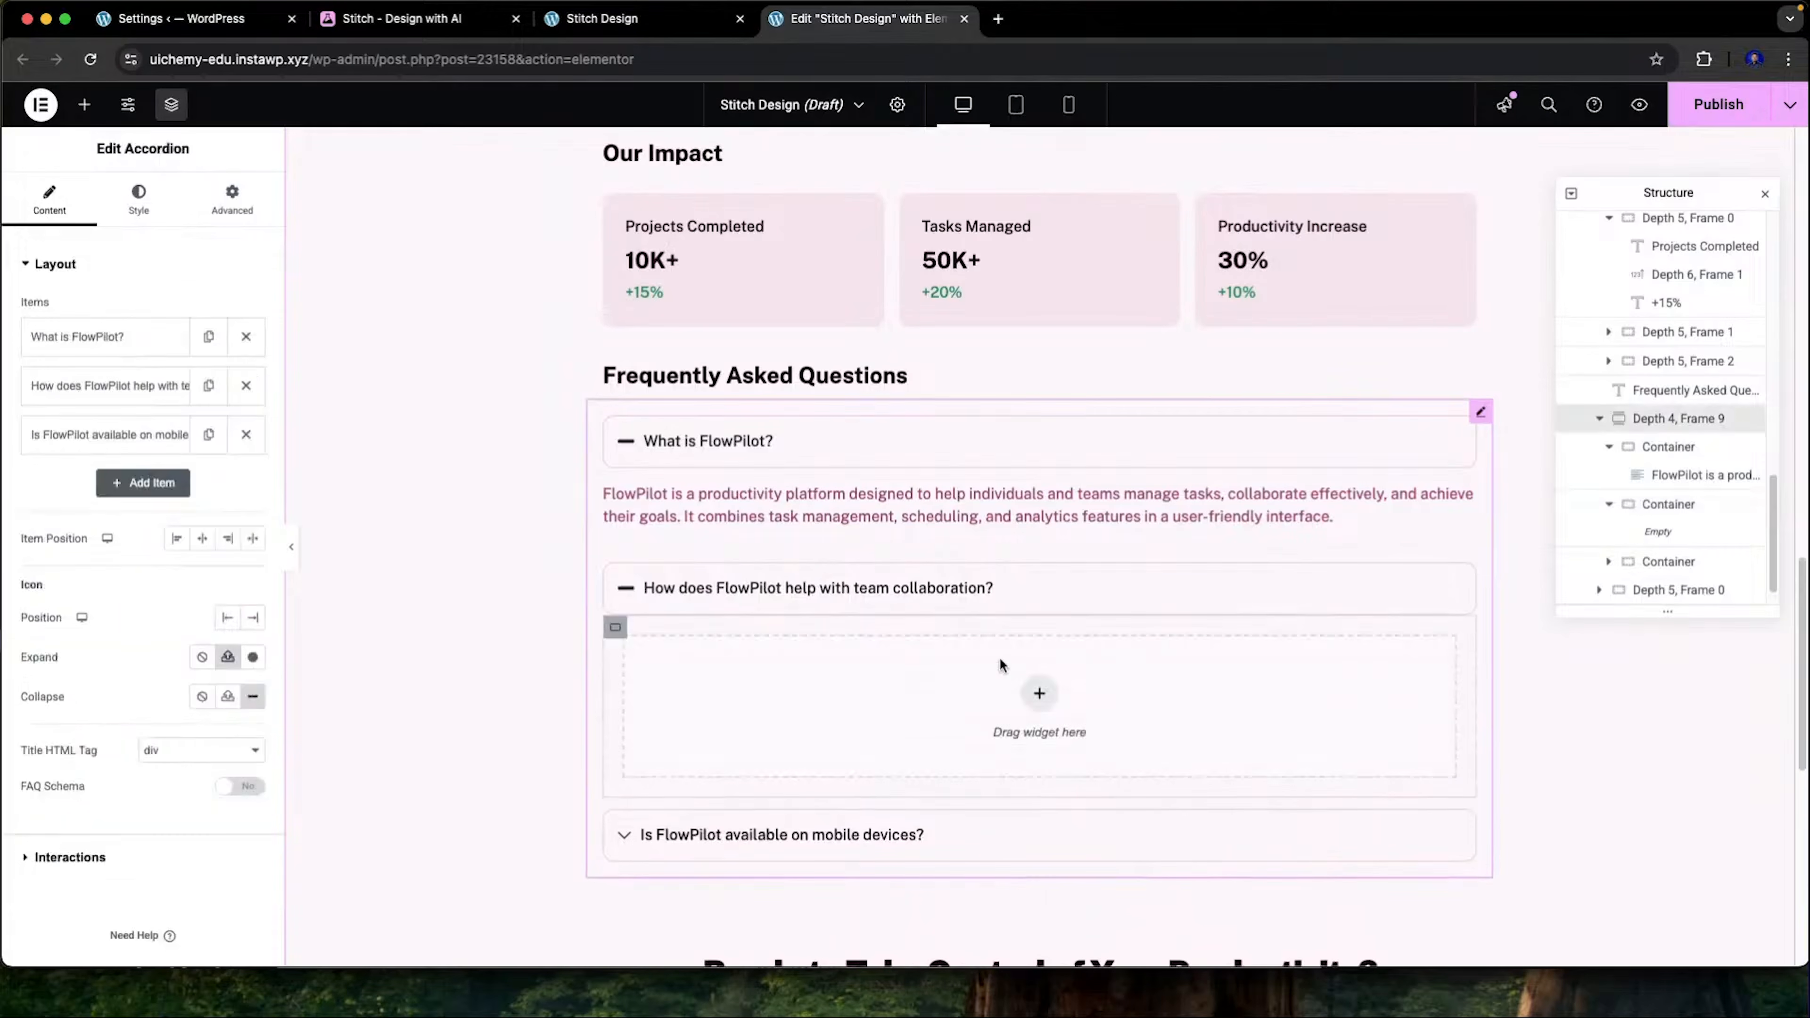
pyautogui.click(1037, 694)
pyautogui.rightClick(1037, 694)
pyautogui.click(1071, 581)
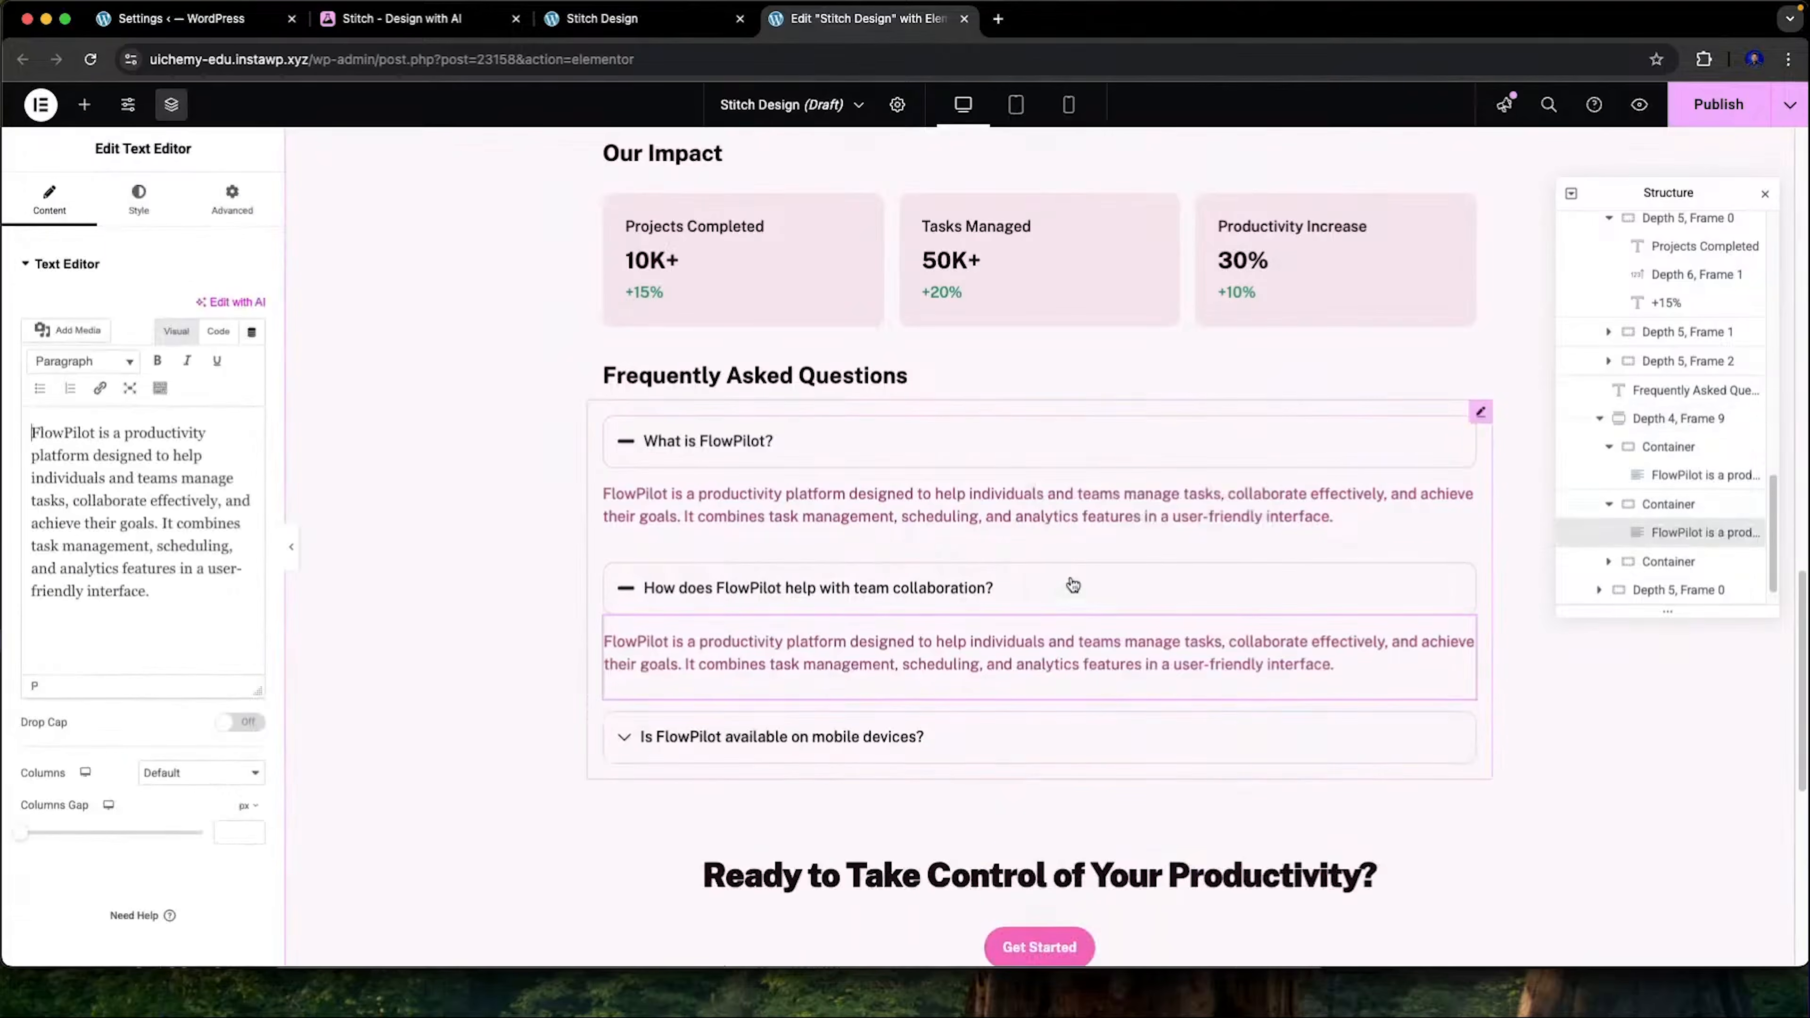
# Paste the copied text widget into the empty "Is FlowPilot available on mobile devices?" accordion item
pyautogui.scroll(-2, 888, 622)
pyautogui.click(888, 623)
pyautogui.click(1034, 707)
pyautogui.rightClick(1034, 707)
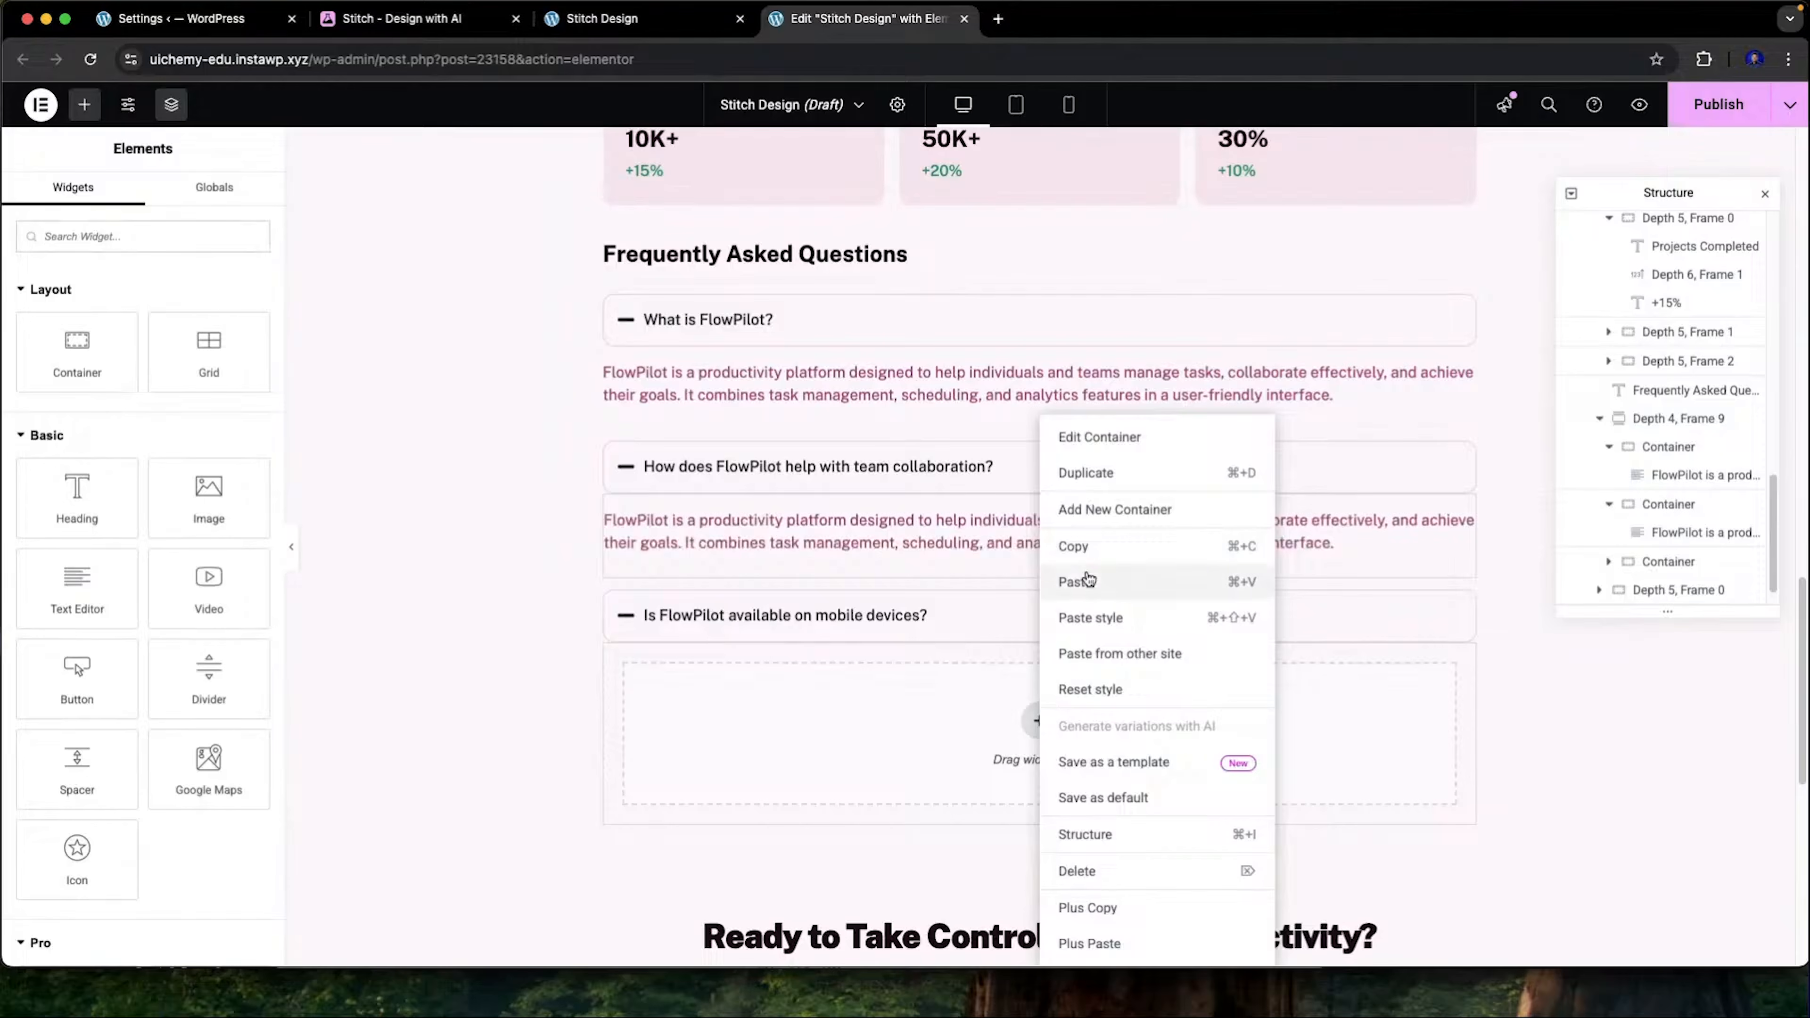
pyautogui.click(1074, 579)
# Collapse all three FAQ items and test opening and closing the "What is FlowPilot?" item
pyautogui.click(1457, 329)
pyautogui.click(1377, 384)
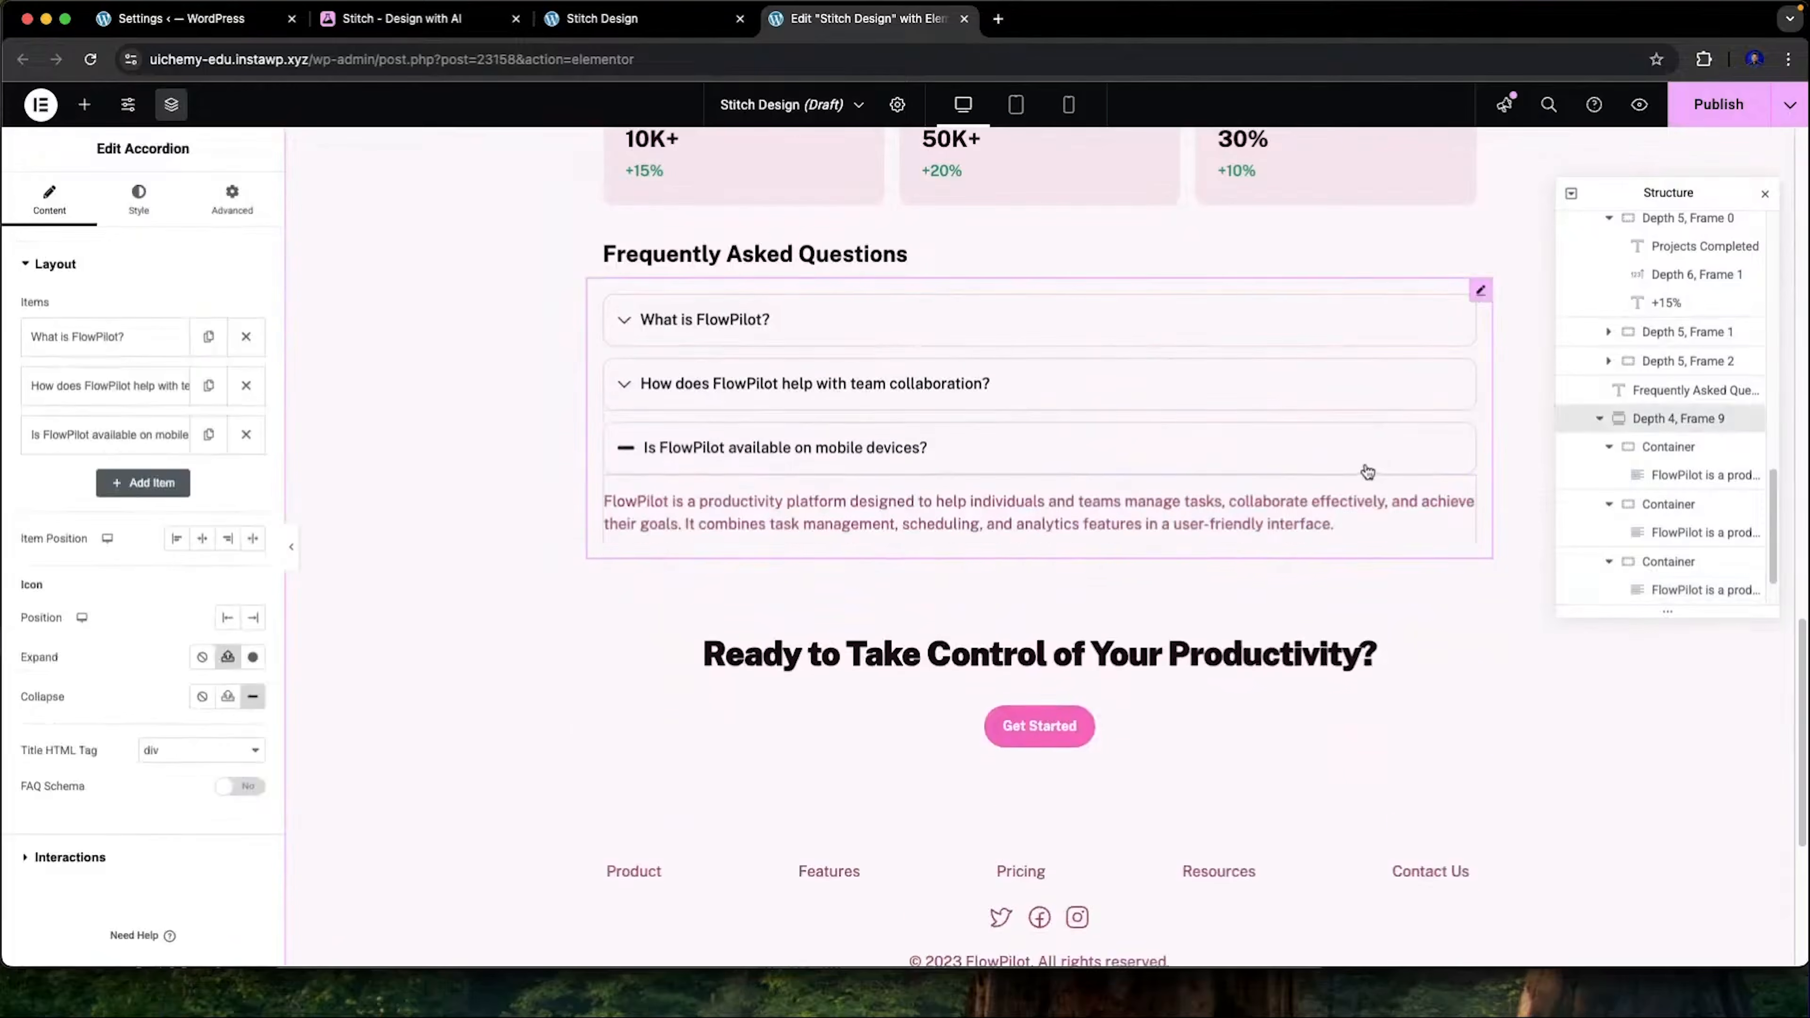
pyautogui.click(1366, 467)
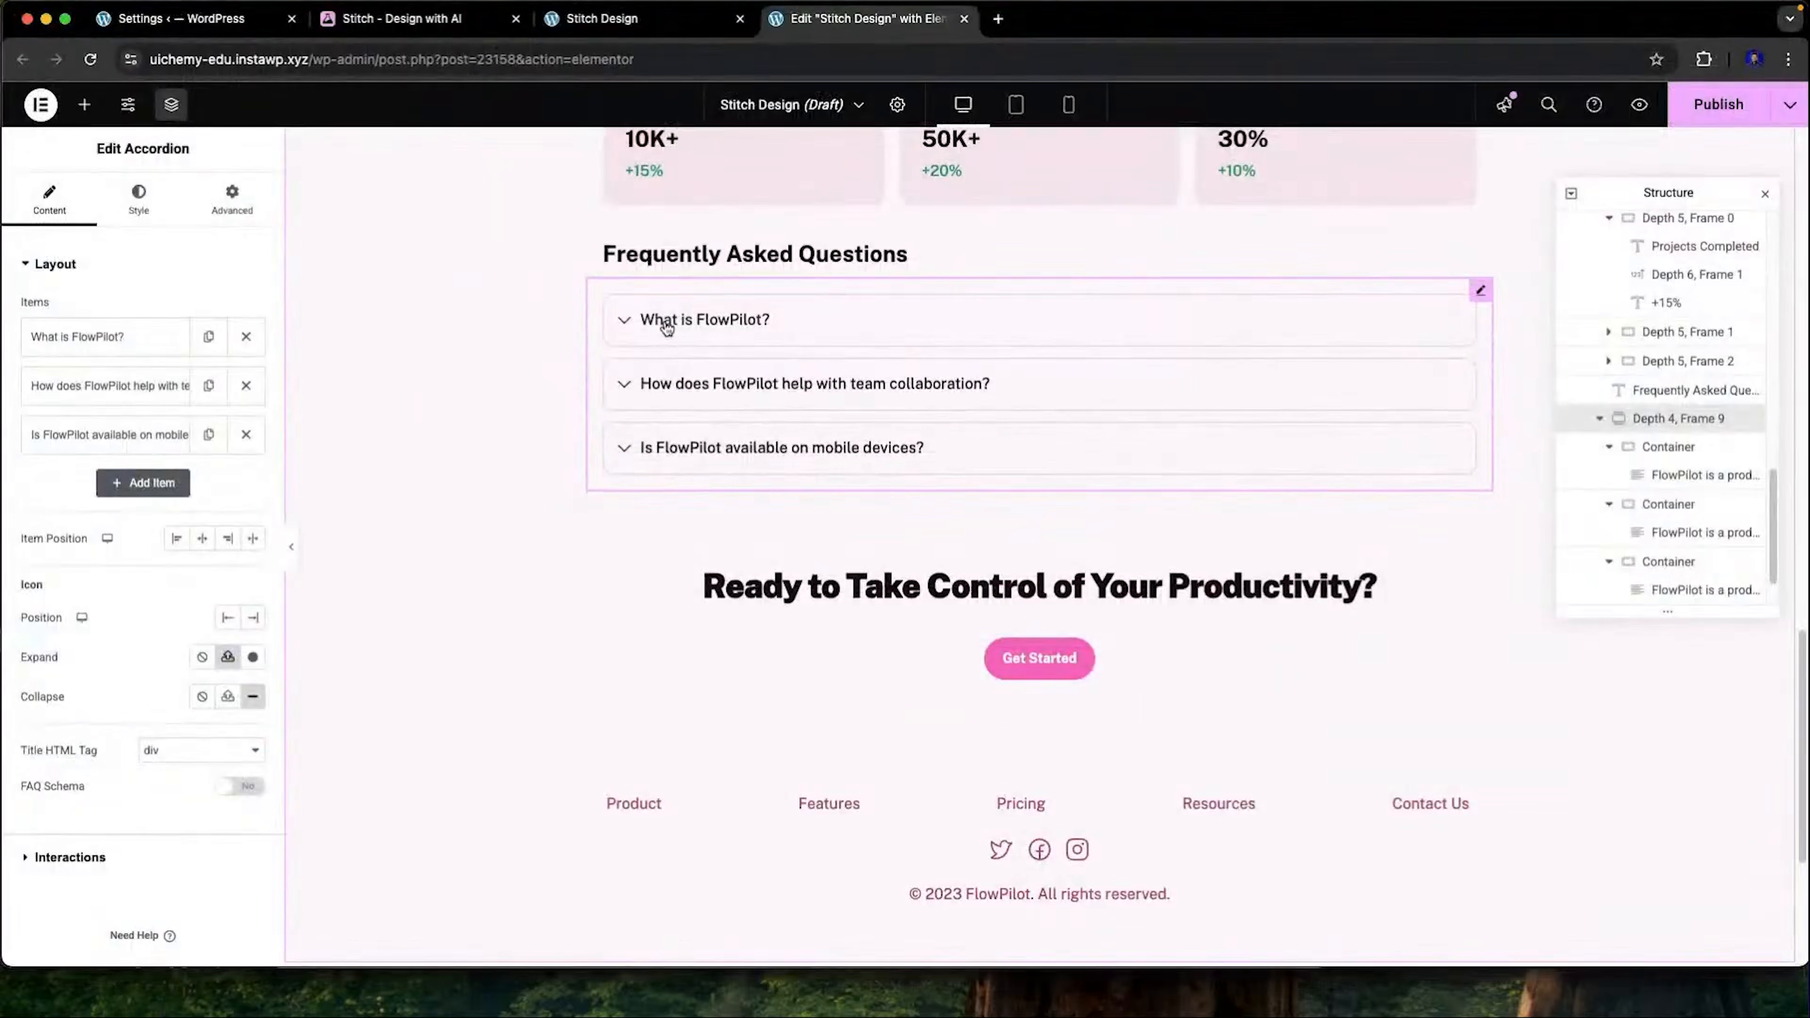
pyautogui.click(753, 327)
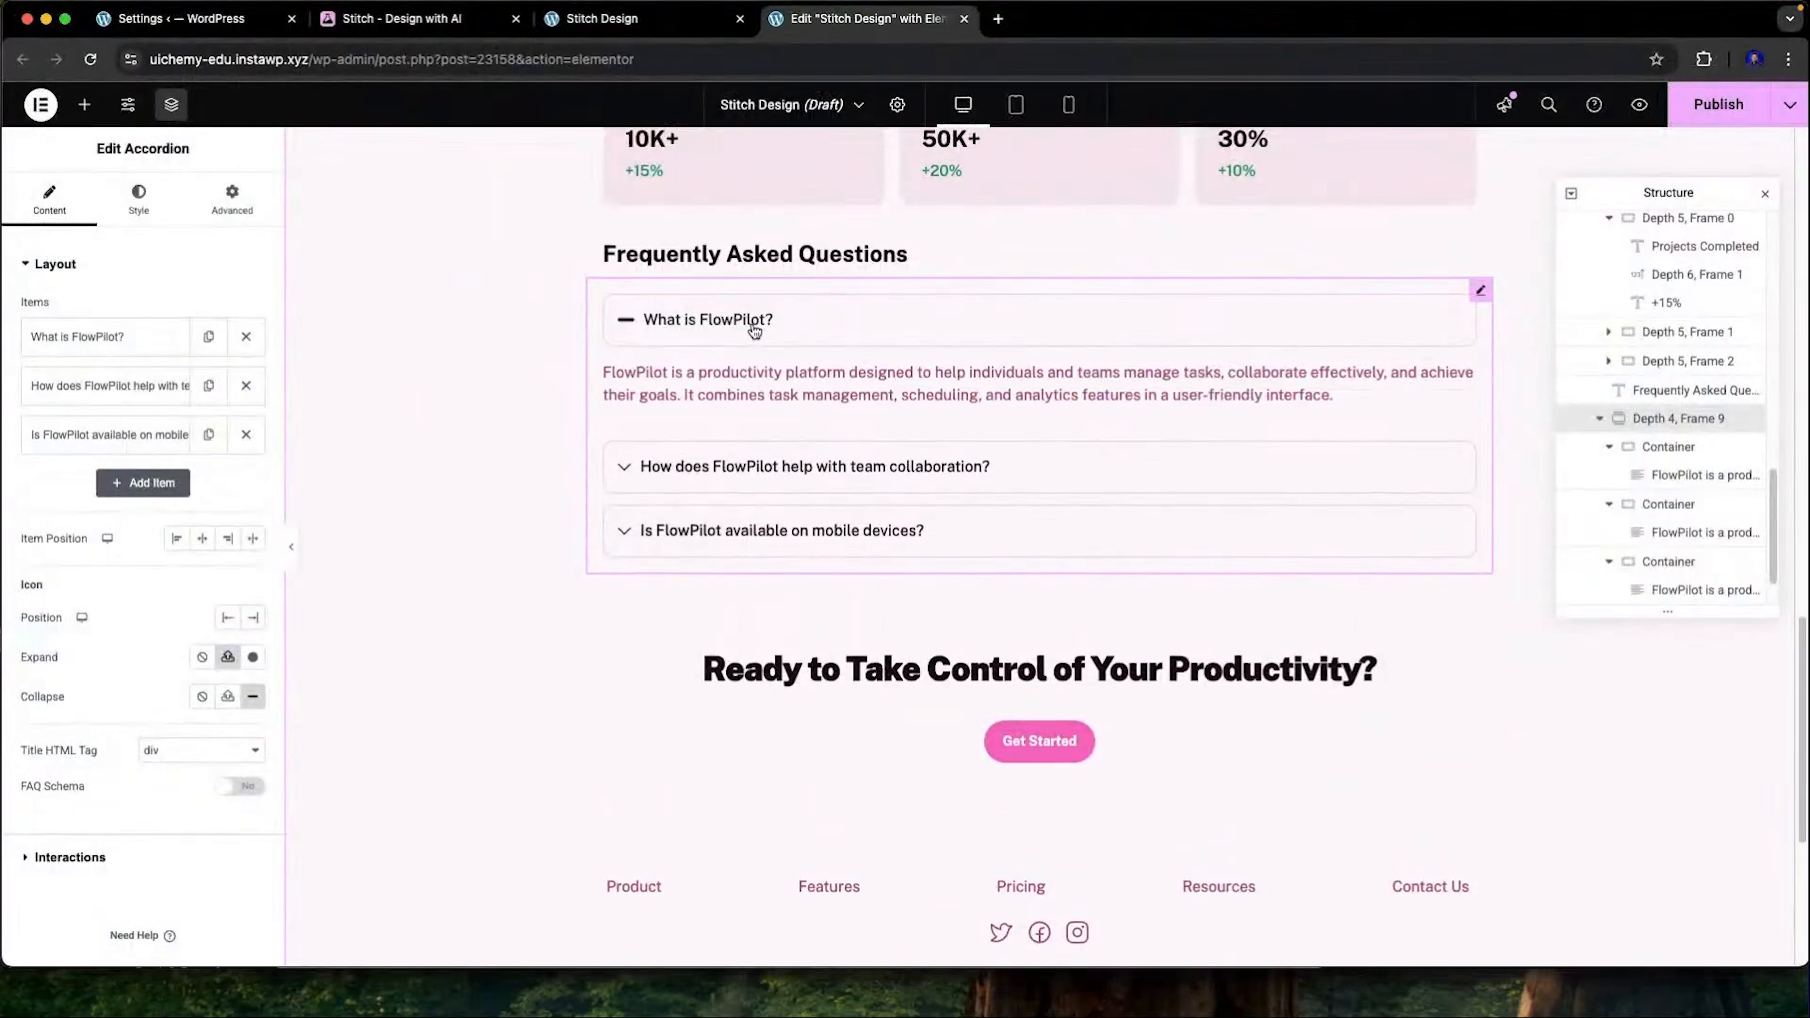
pyautogui.click(754, 330)
# Place the accordion icons at the far end of stretched item headers and set the Expand icon to the plain downward chevron
pyautogui.click(253, 617)
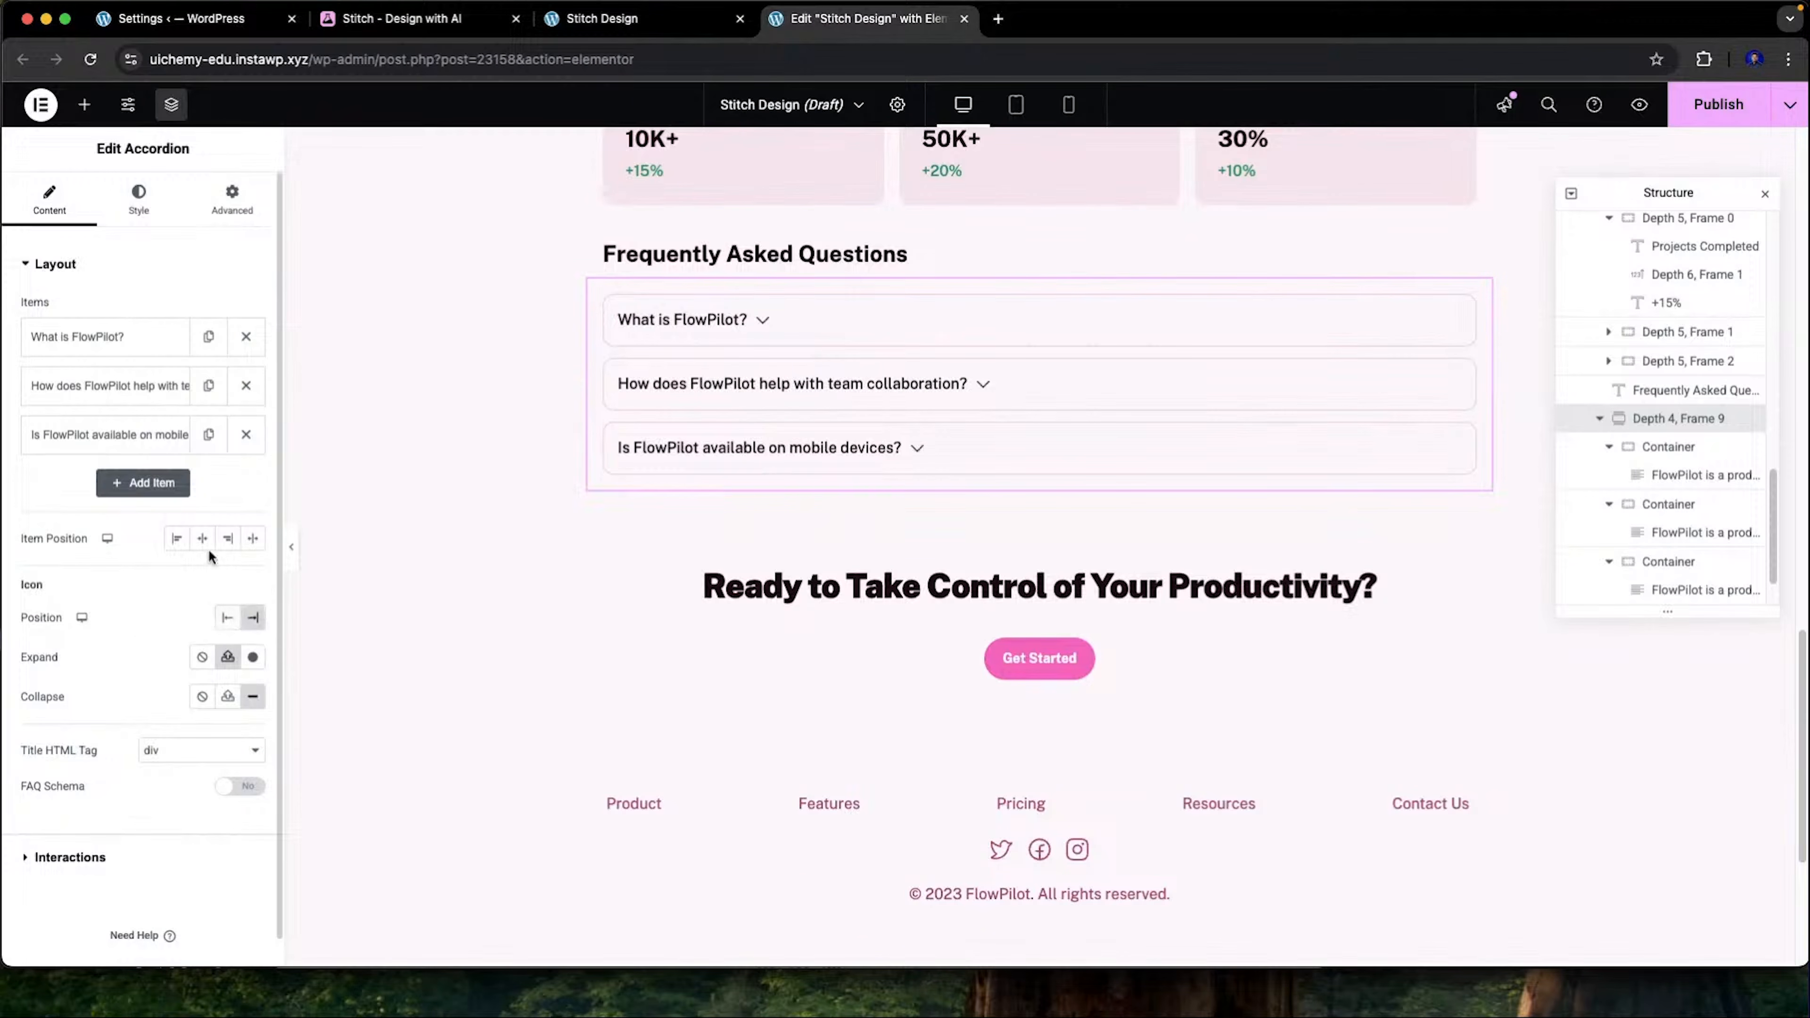
pyautogui.click(256, 542)
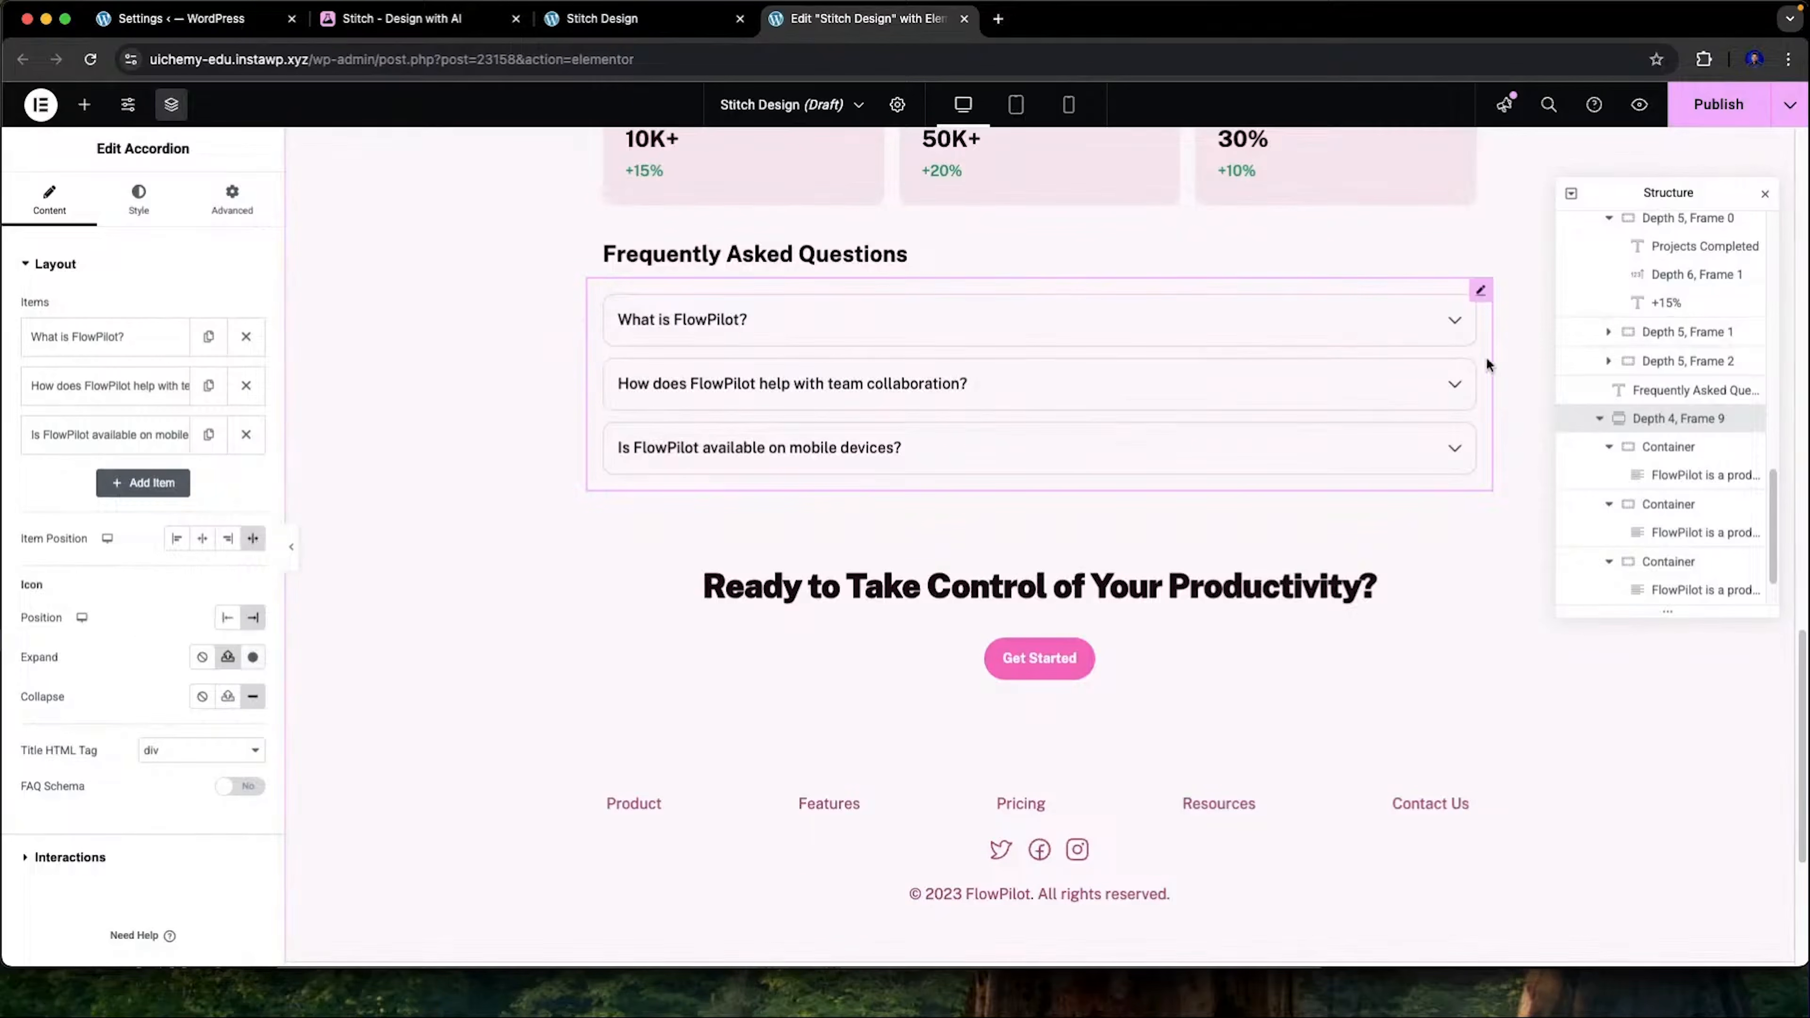
pyautogui.click(227, 657)
pyautogui.write('c')
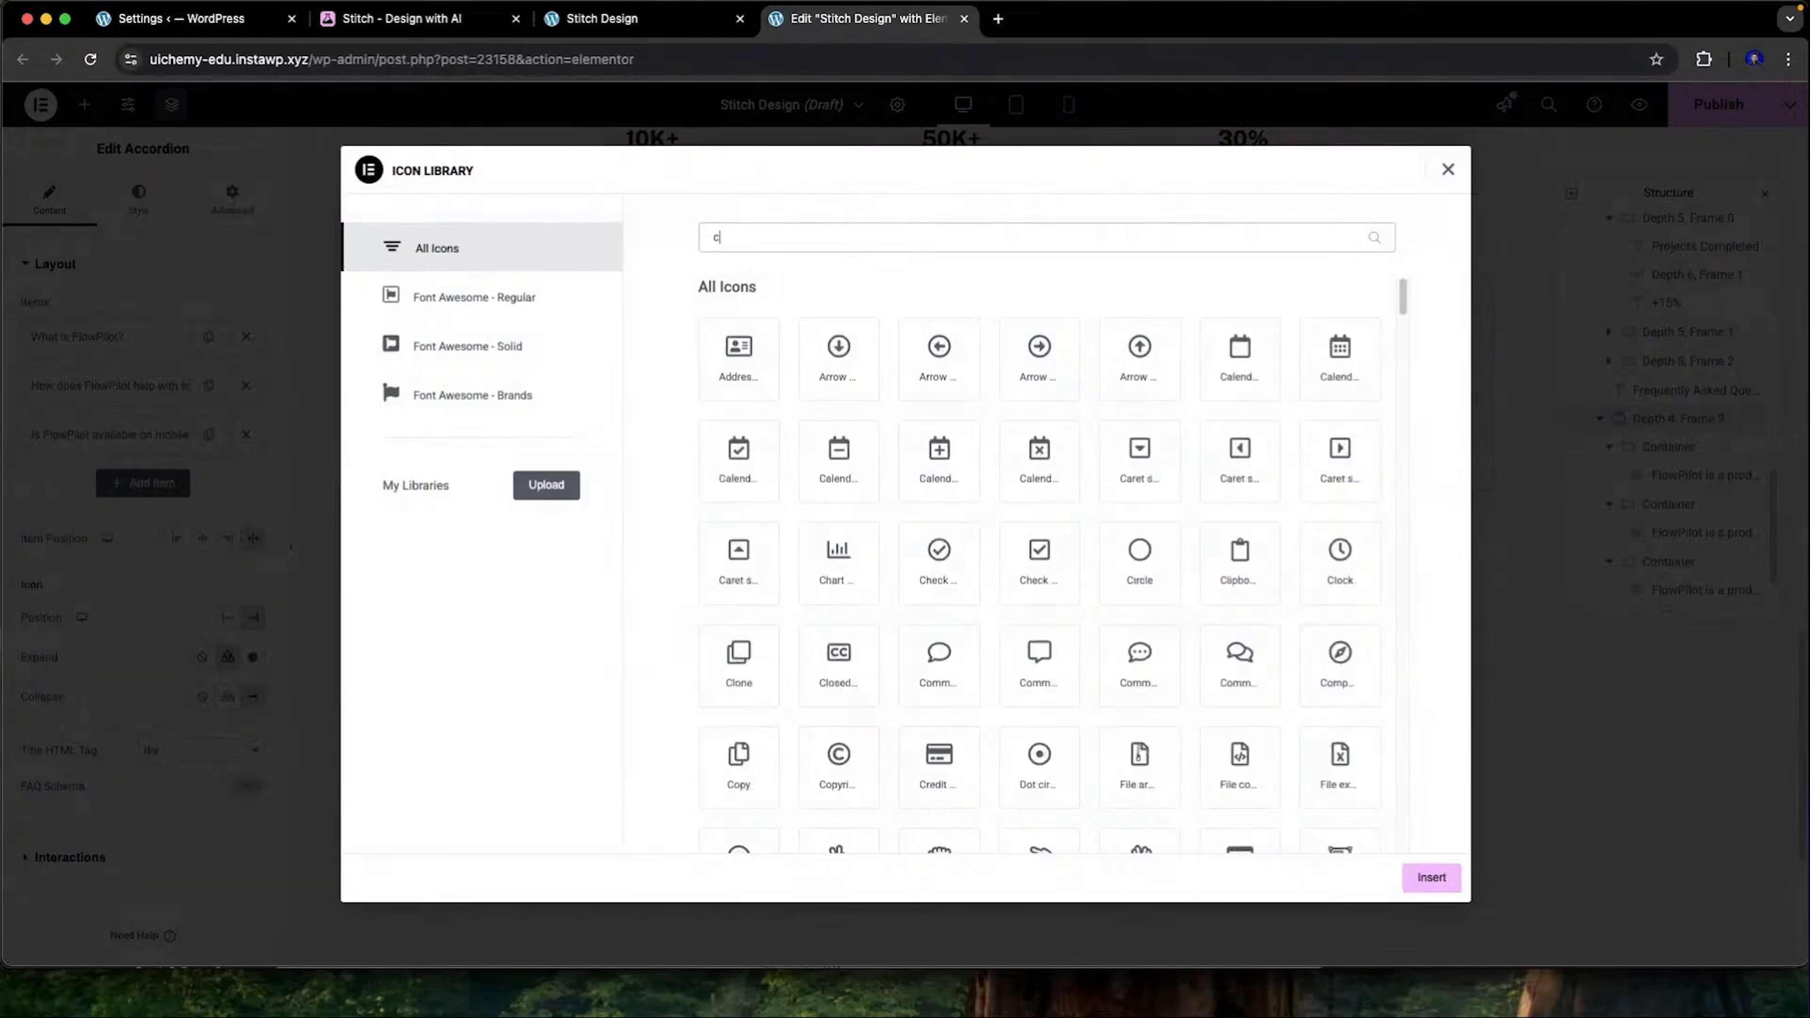
pyautogui.write('hev')
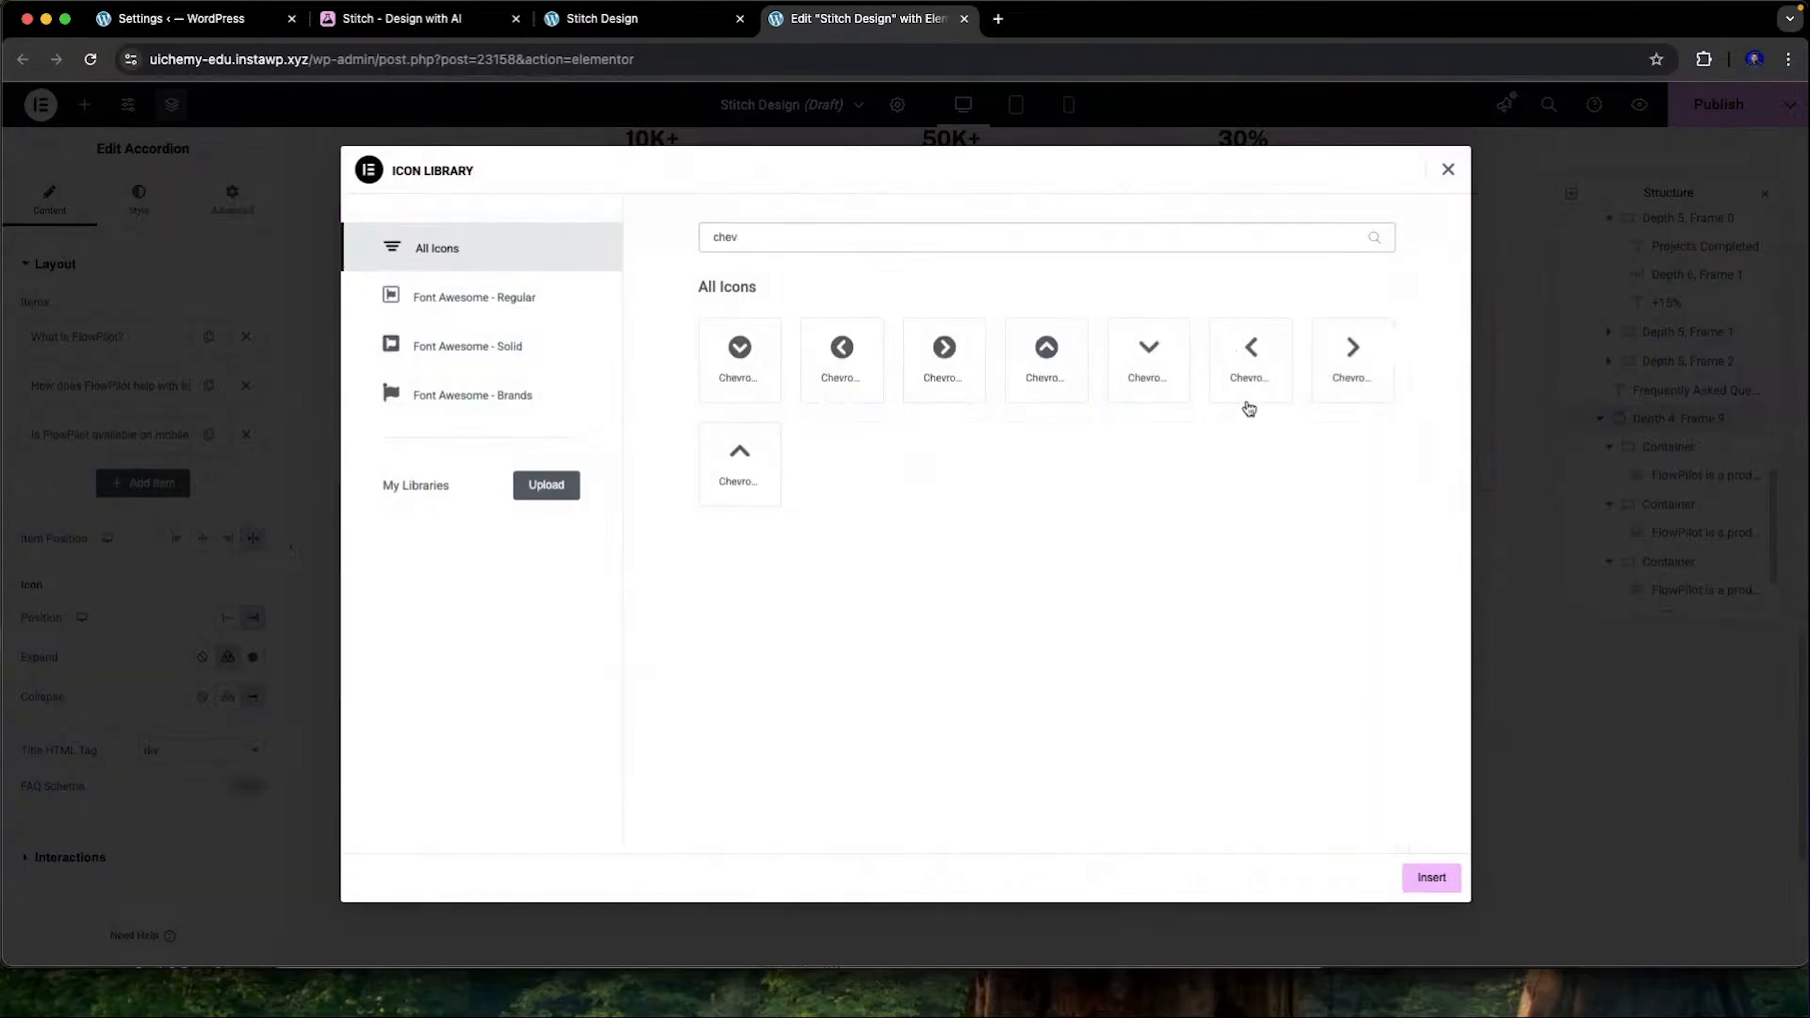
pyautogui.click(1148, 356)
pyautogui.click(1431, 877)
pyautogui.click(1454, 333)
pyautogui.click(1455, 335)
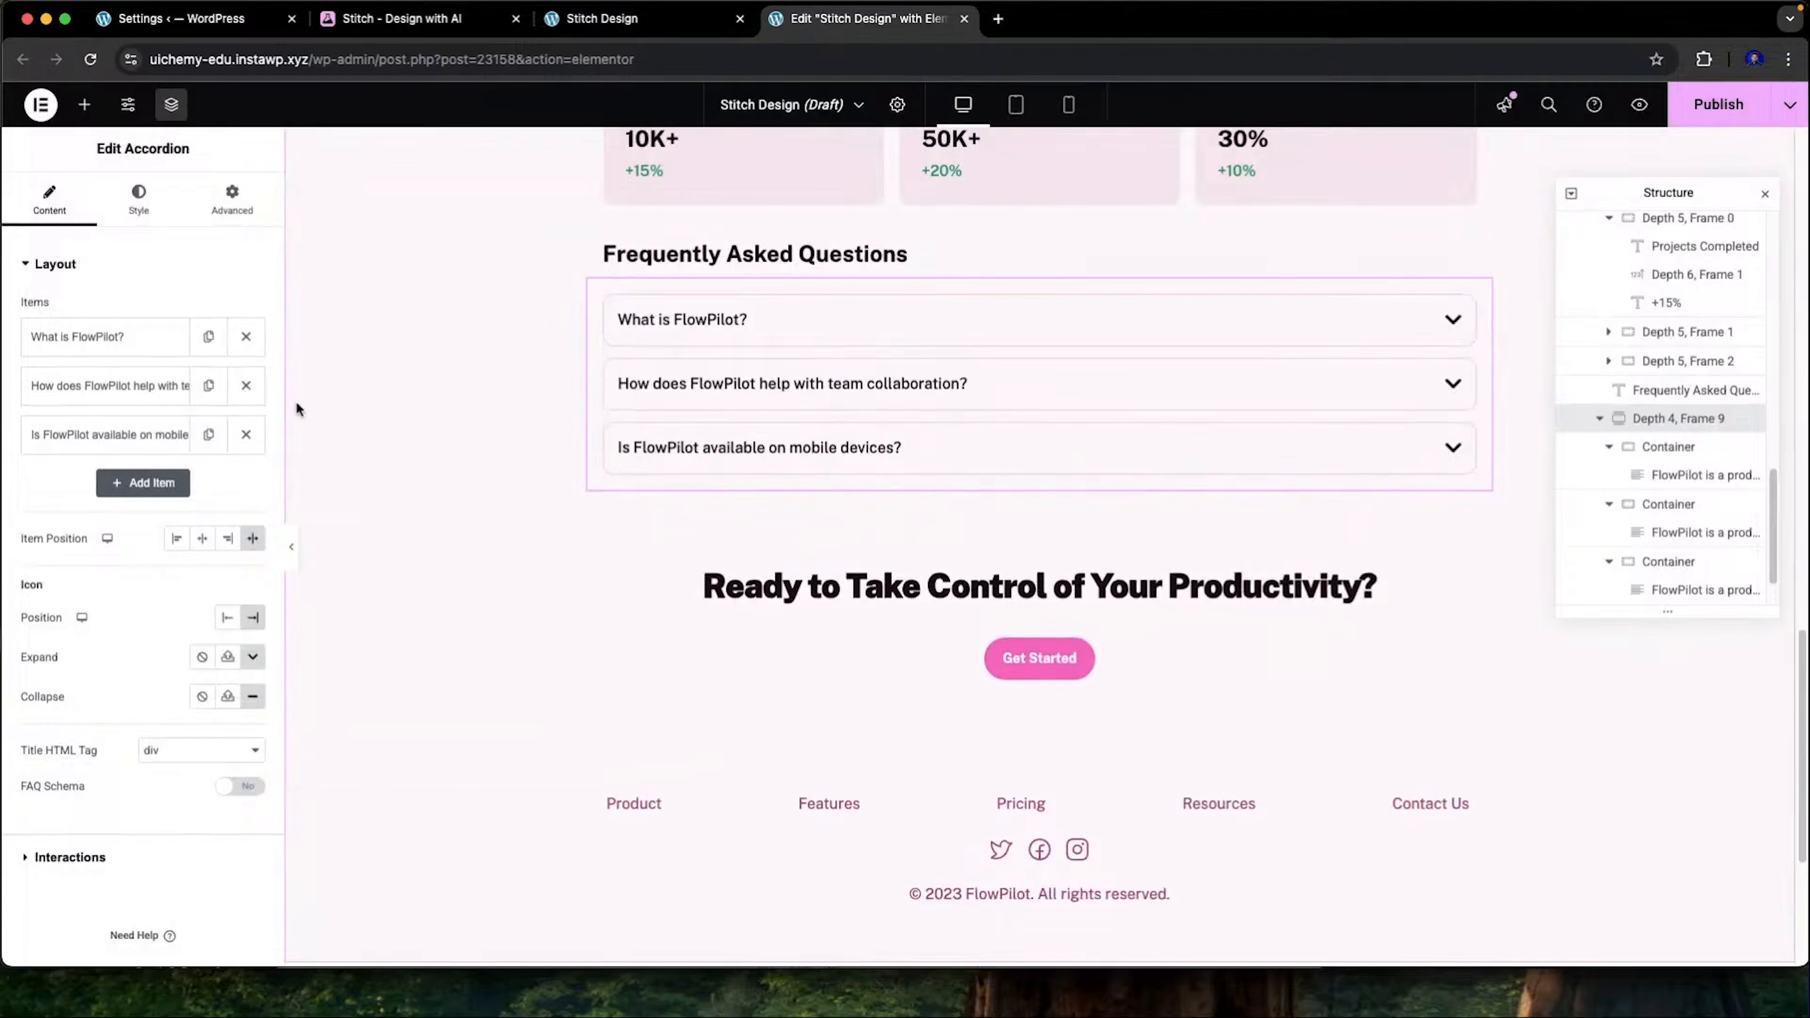
# Set the icon size of the FAQ accordion's headers to 14 px
pyautogui.click(138, 199)
pyautogui.scroll(-3, 157, 776)
pyautogui.click(157, 776)
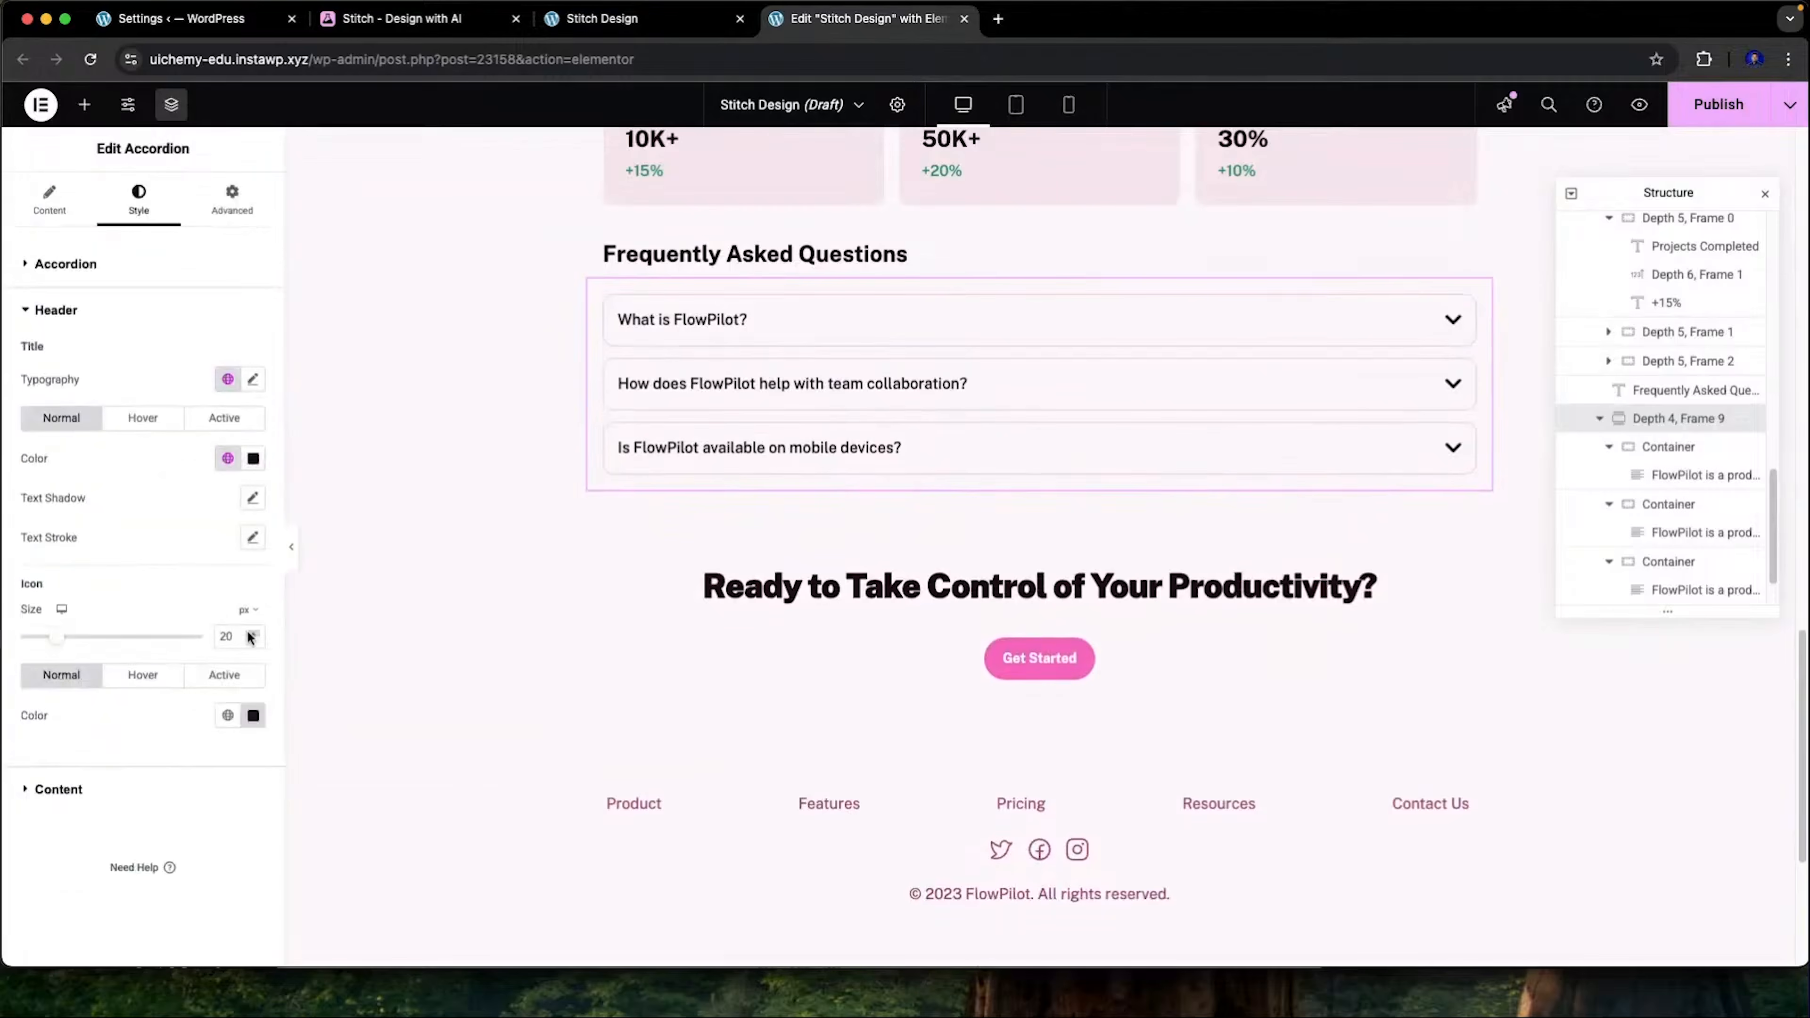
pyautogui.moveTo(238, 635); pyautogui.dragTo(190, 634)
pyautogui.write('14')
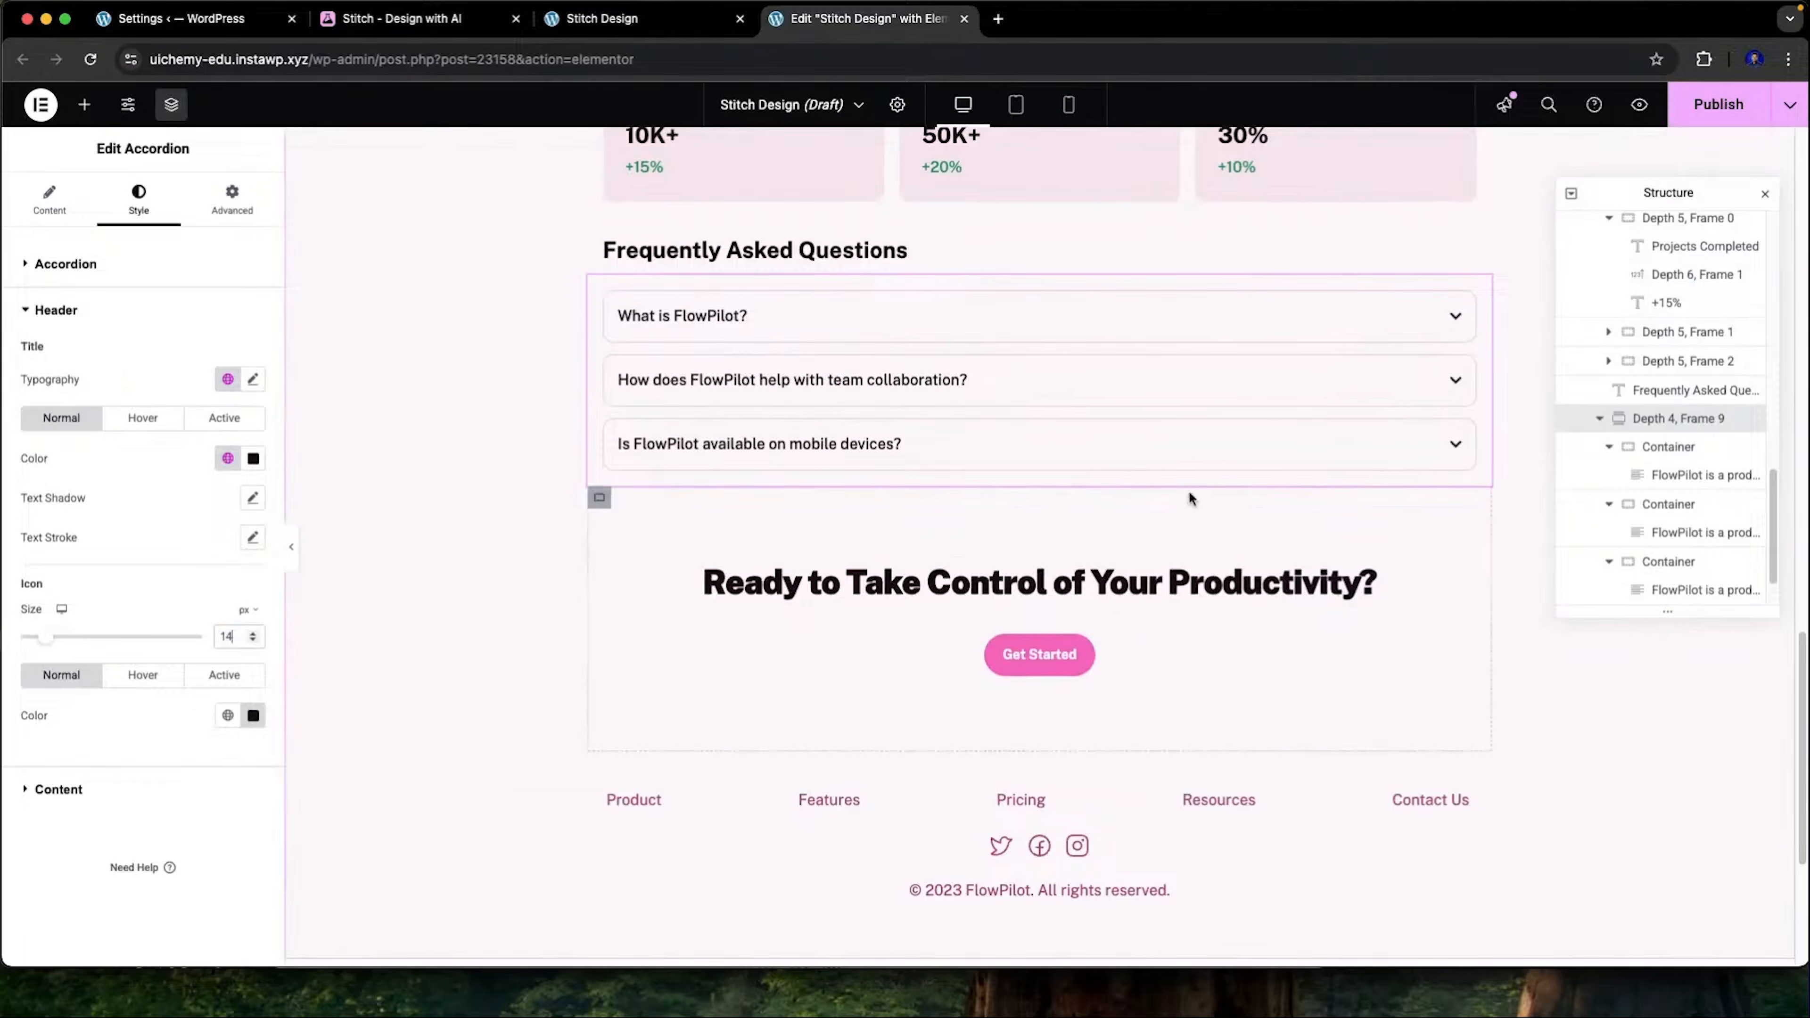
# Examine the footer link list's items and the text, icon and link settings of its Product item
pyautogui.scroll(-4, 1192, 497)
pyautogui.click(961, 503)
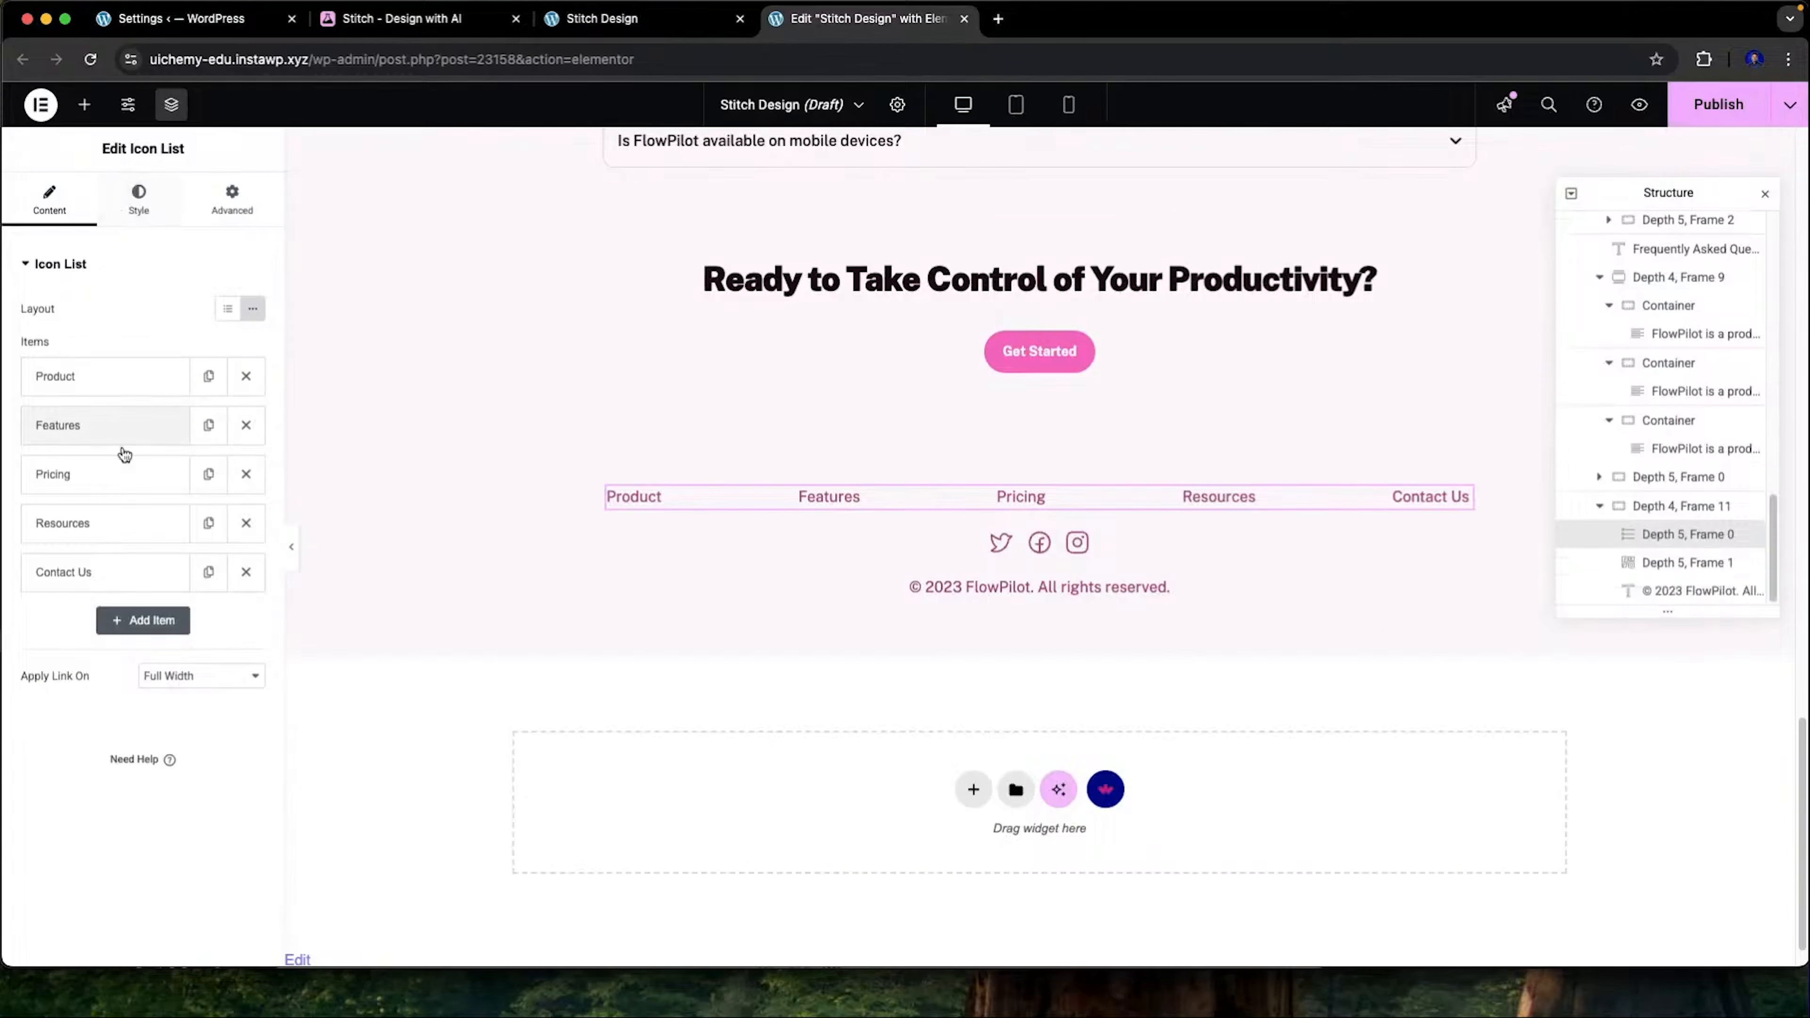
pyautogui.click(107, 379)
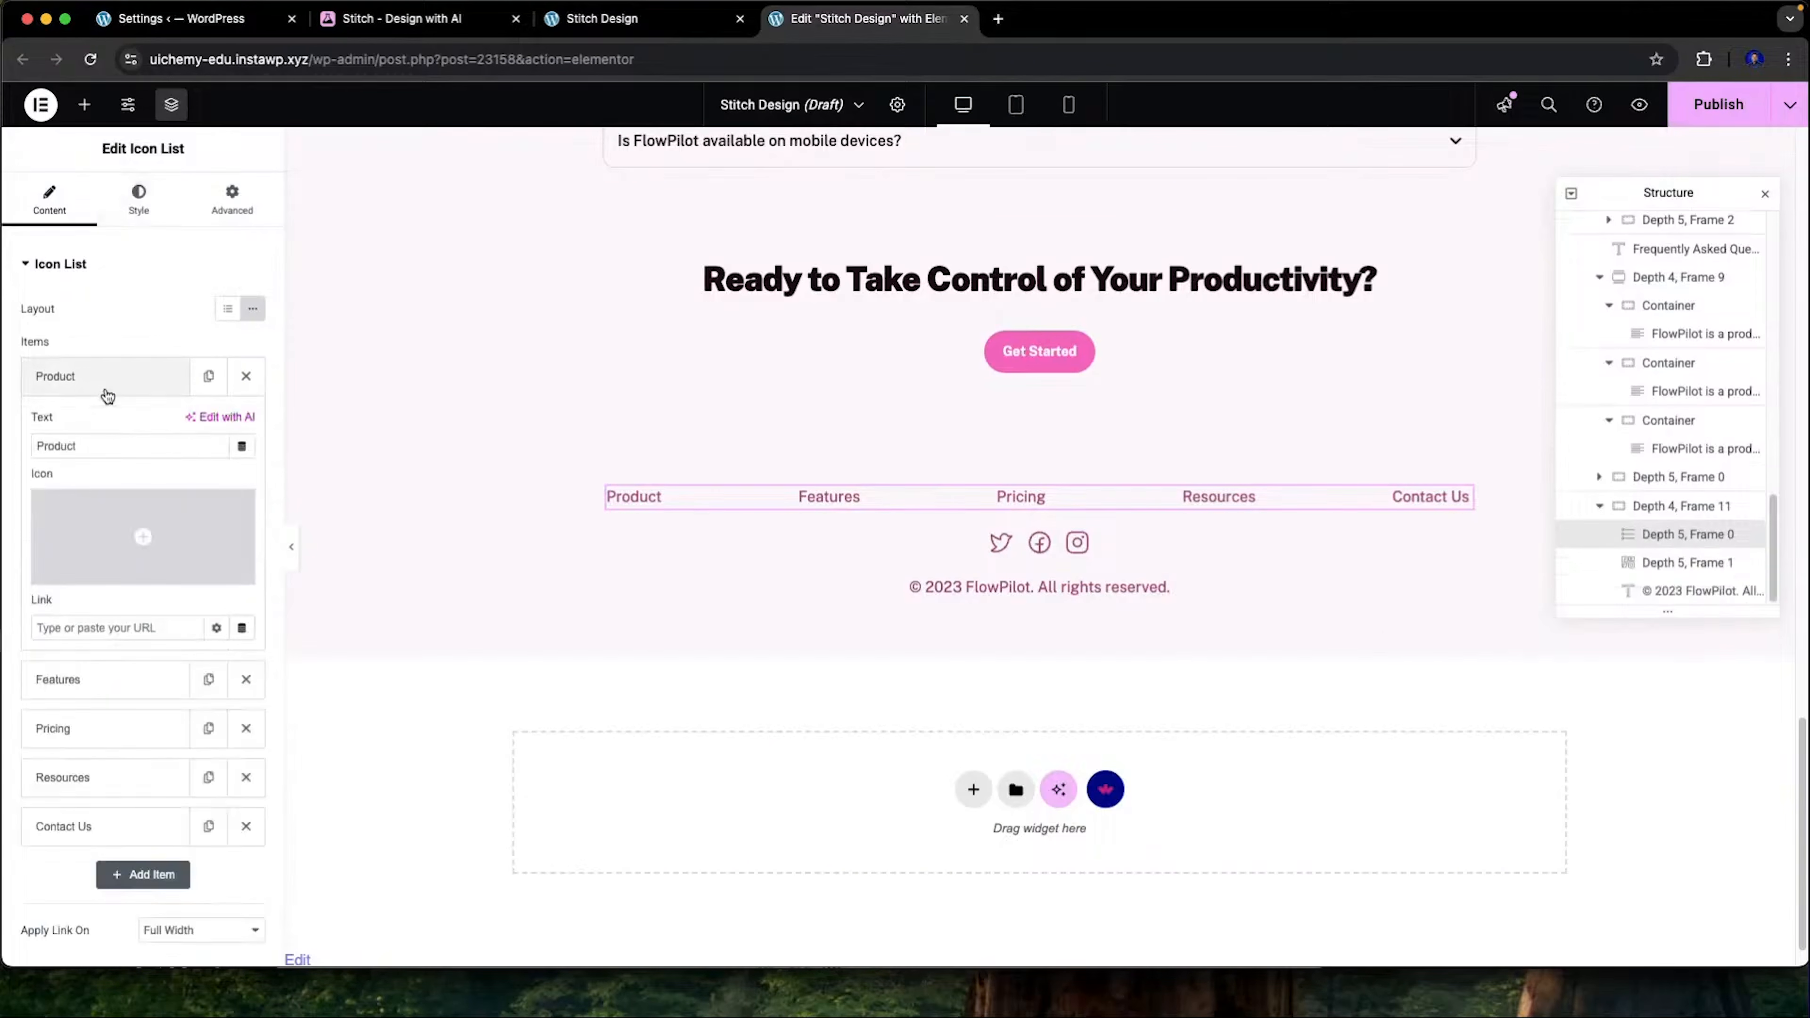
# Try adding another item to the footer's social icons and delete the added WordPress item
pyautogui.click(1131, 539)
pyautogui.click(135, 485)
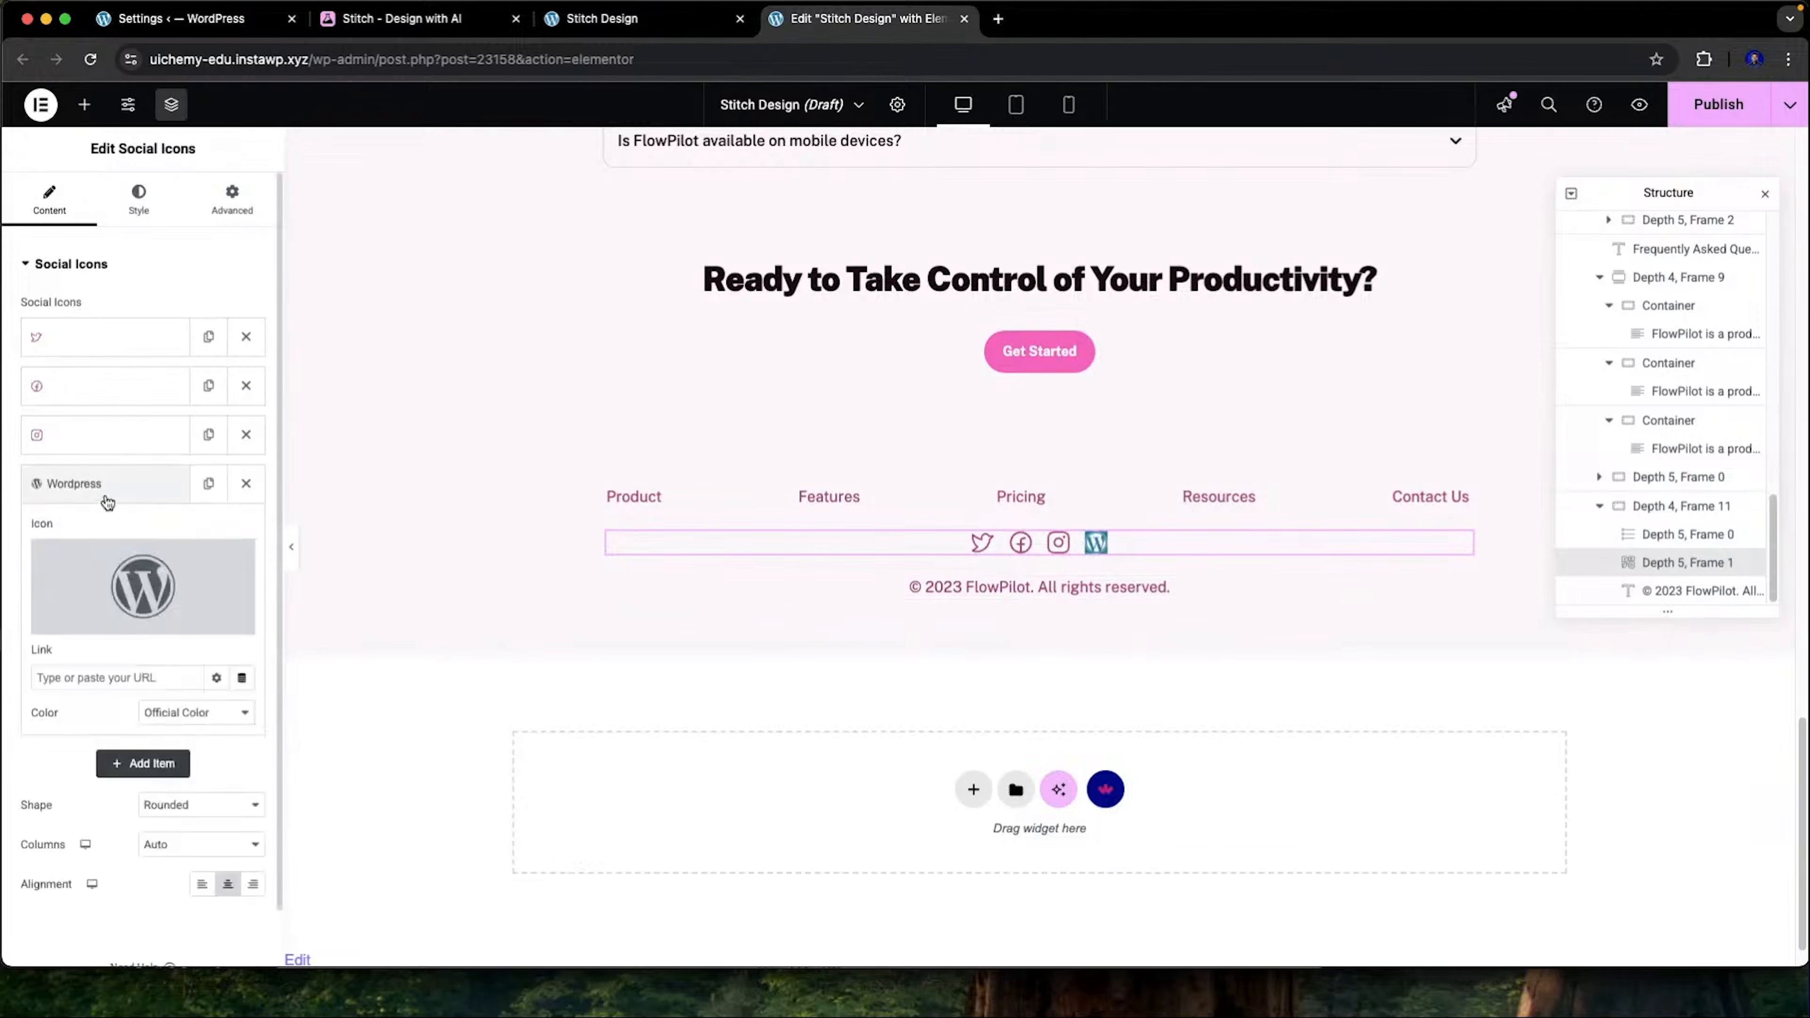
pyautogui.click(246, 484)
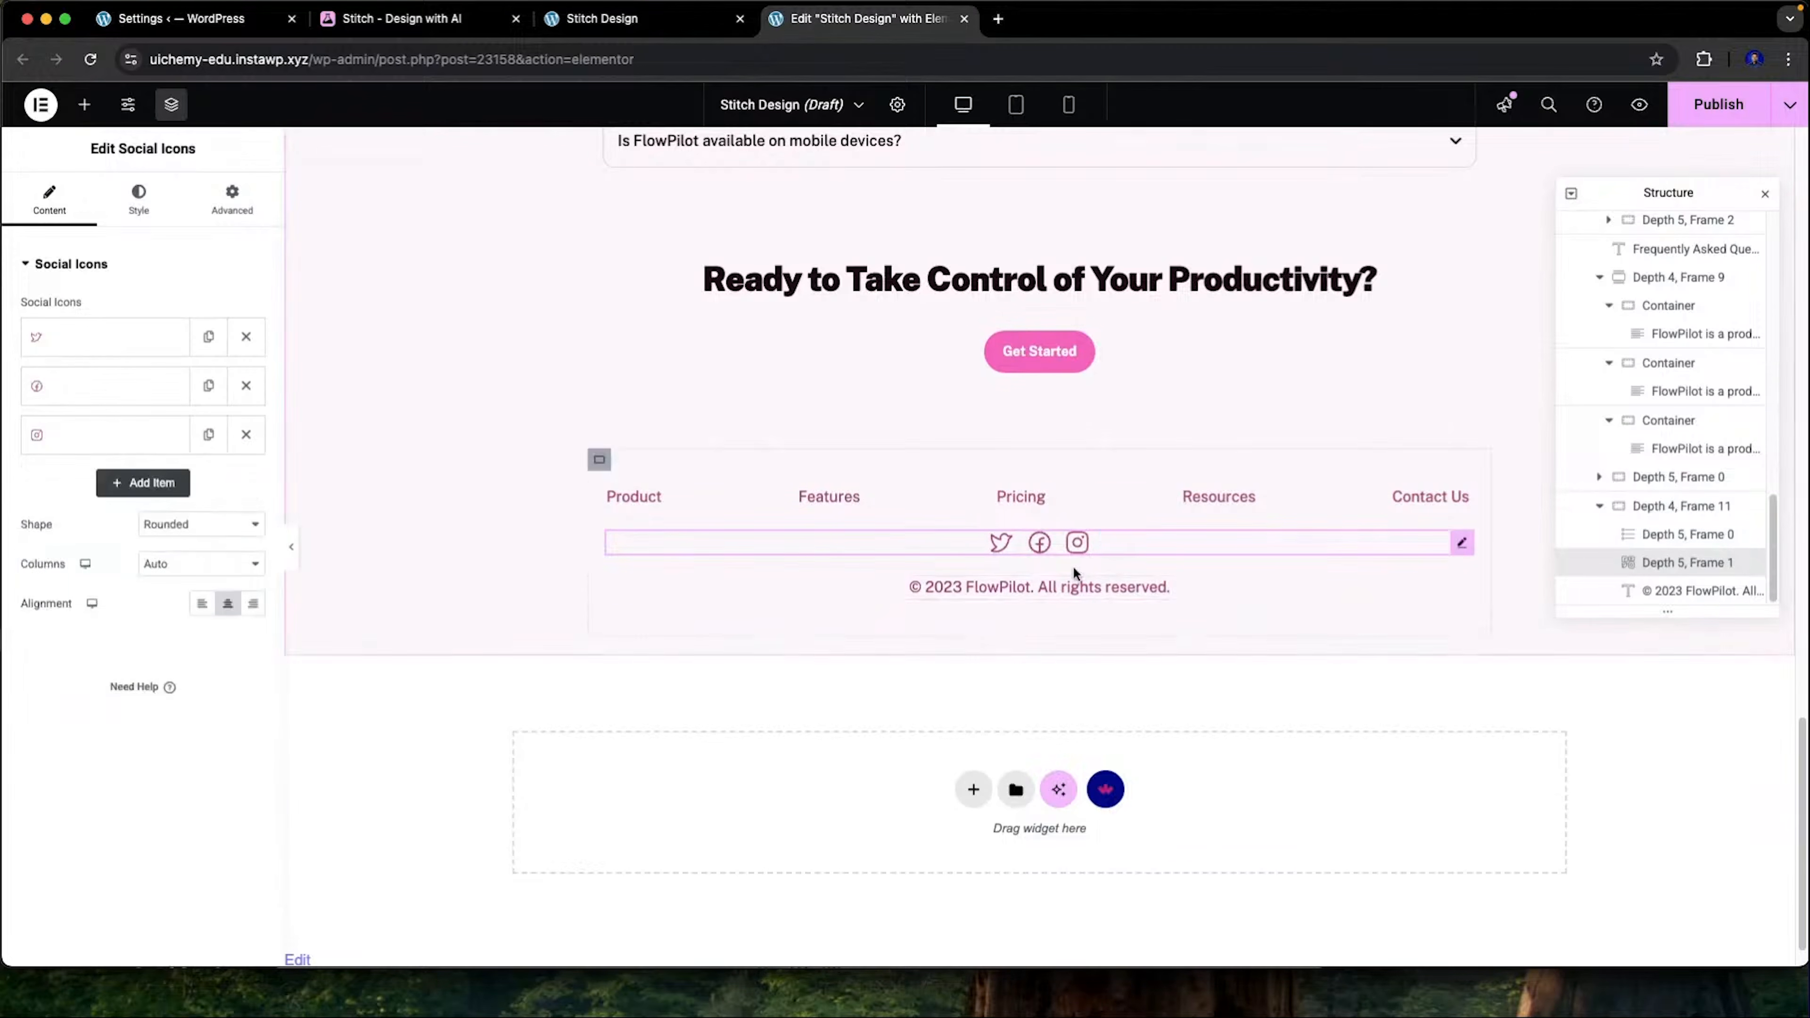
# Switch the page preview to Tablet Portrait and review the layout of the page's sections at that size
pyautogui.scroll(8, 1076, 571)
pyautogui.scroll(7, 1096, 639)
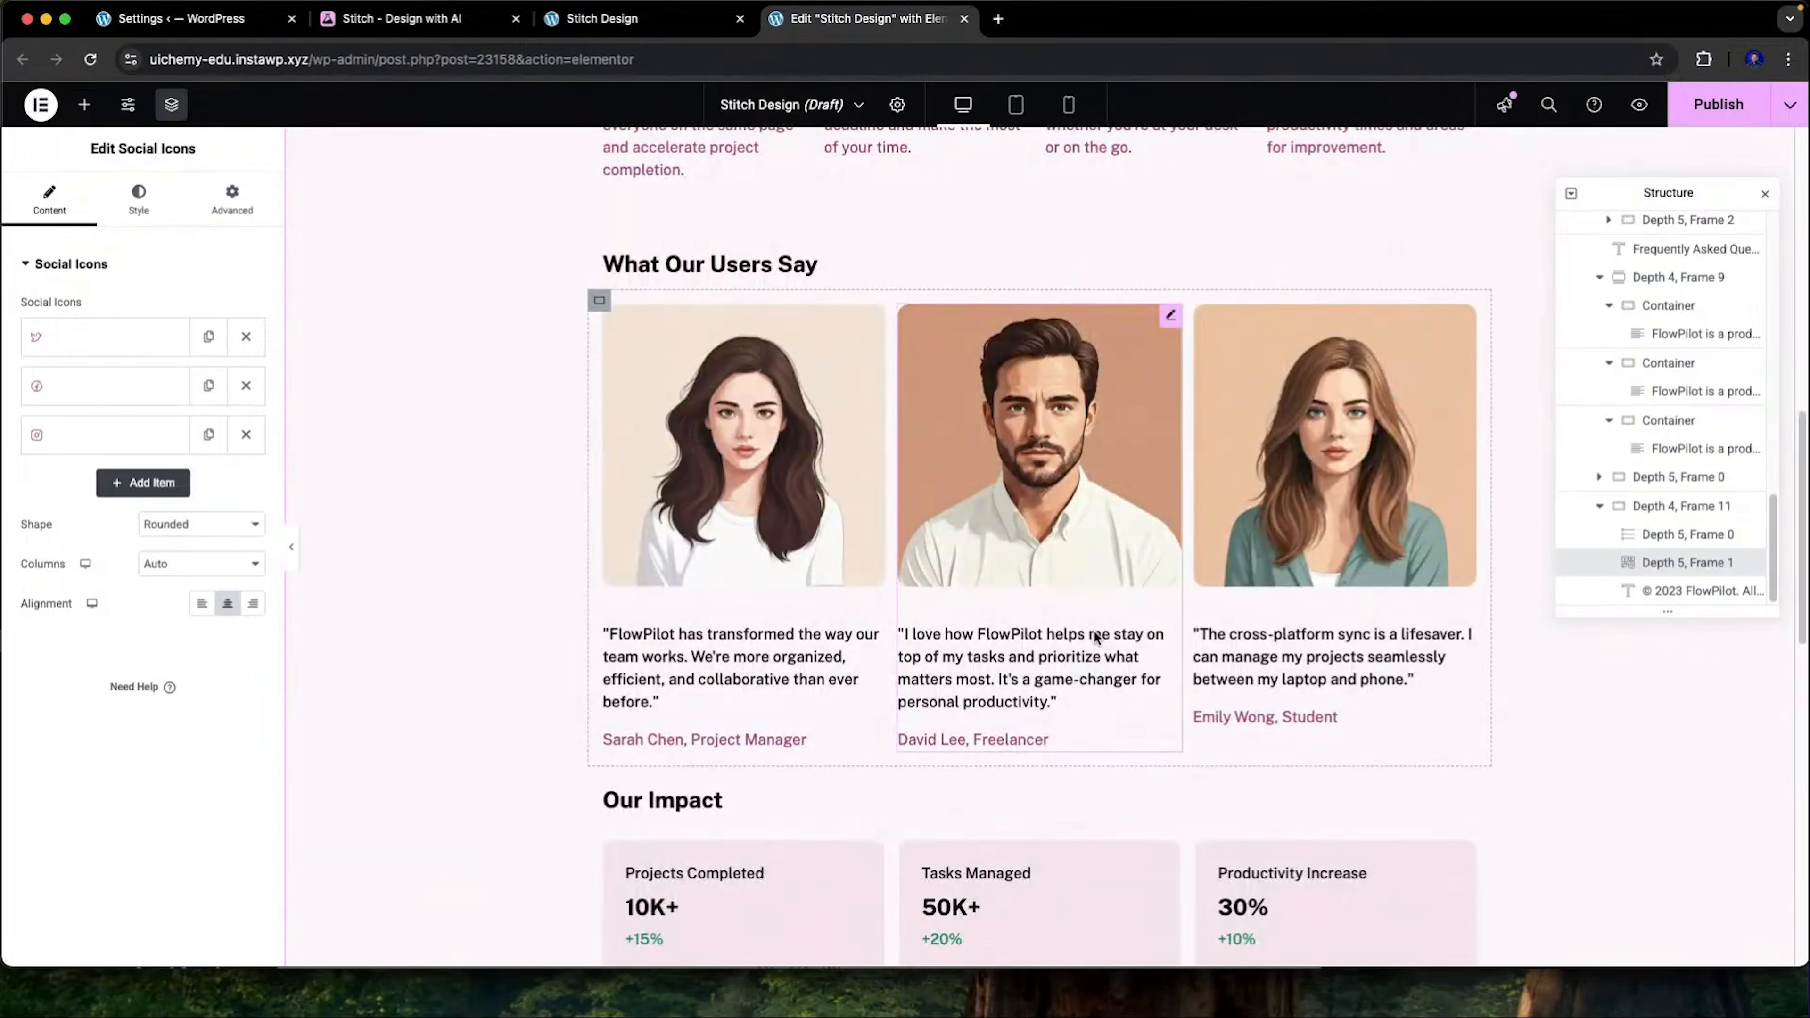
pyautogui.scroll(15, 1096, 638)
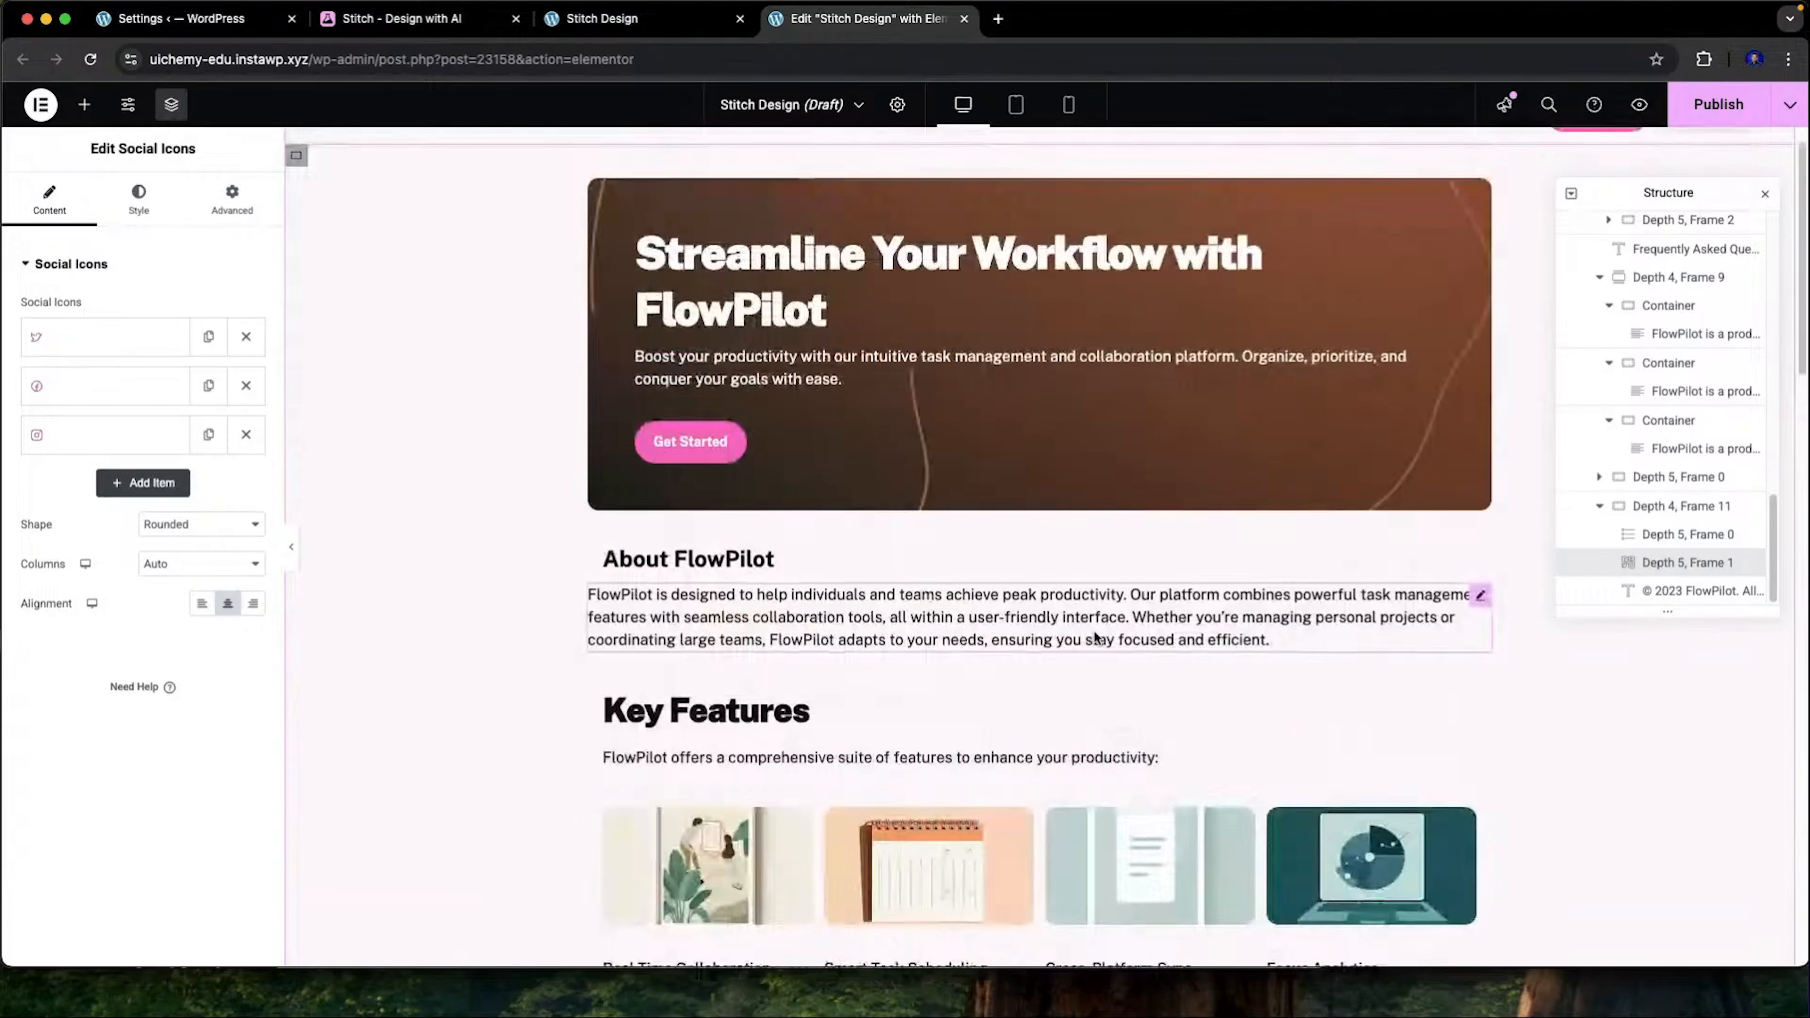
pyautogui.scroll(2, 1094, 630)
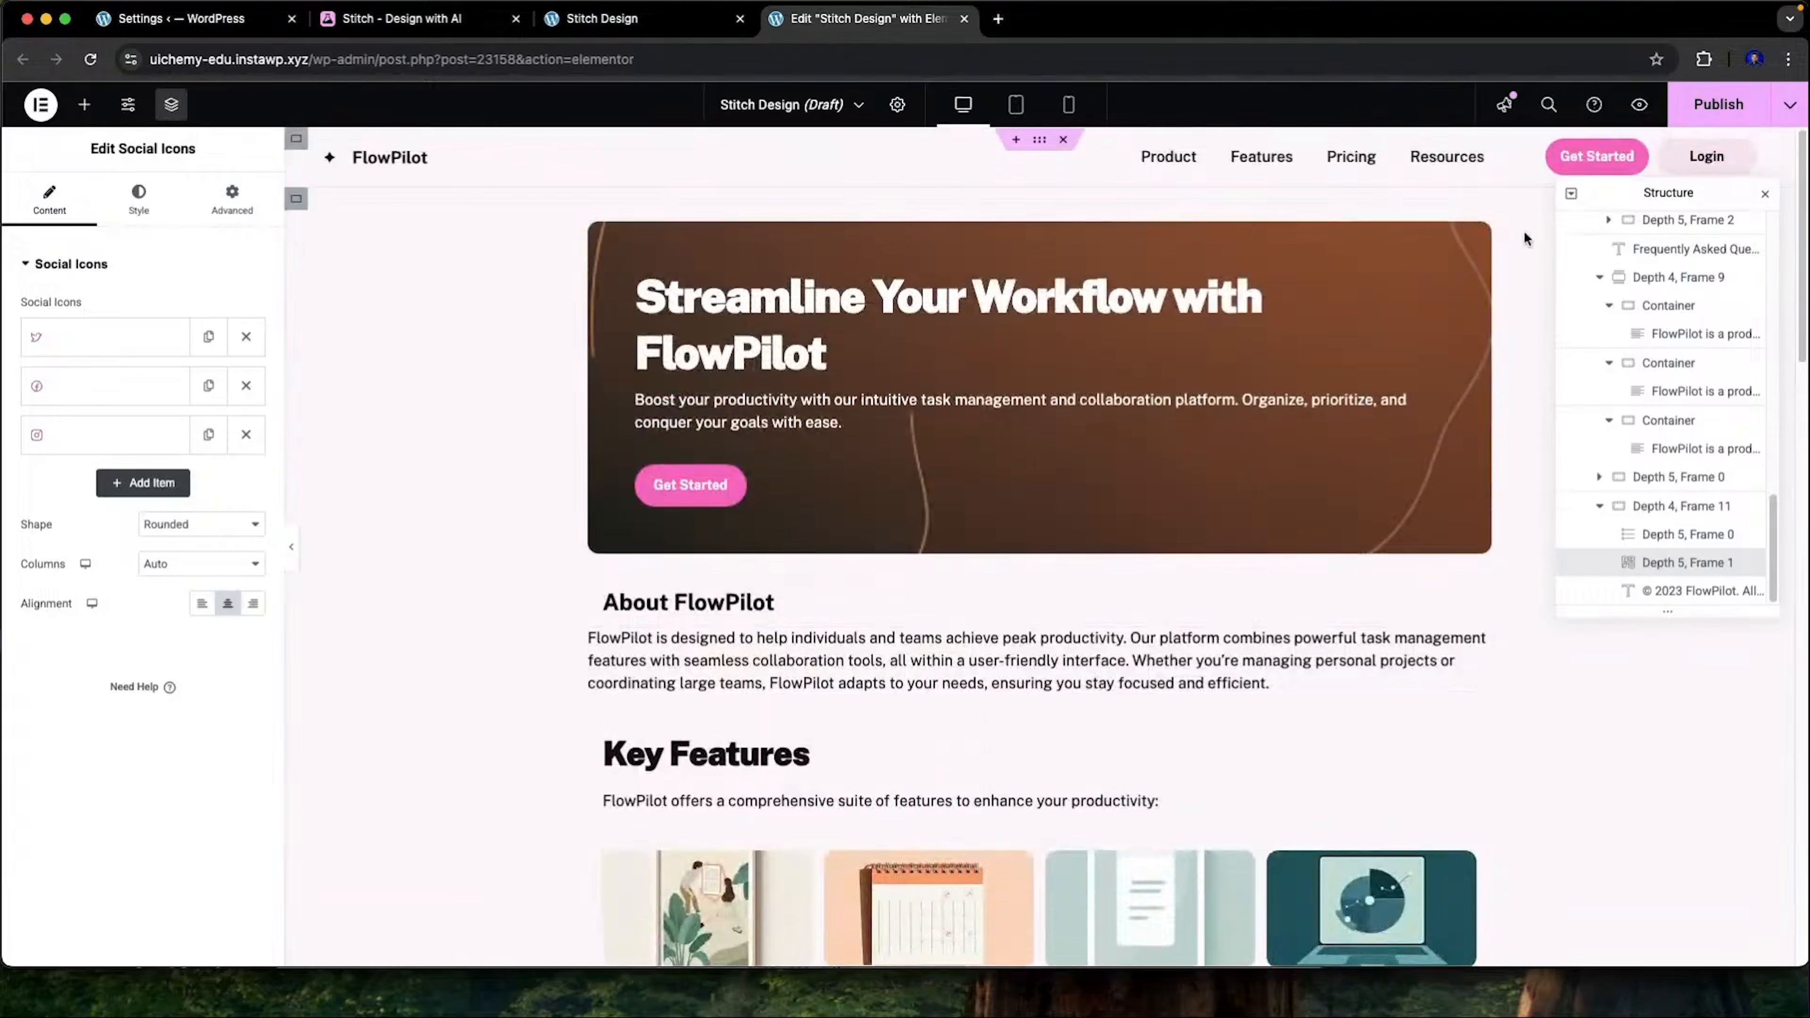
pyautogui.click(1016, 106)
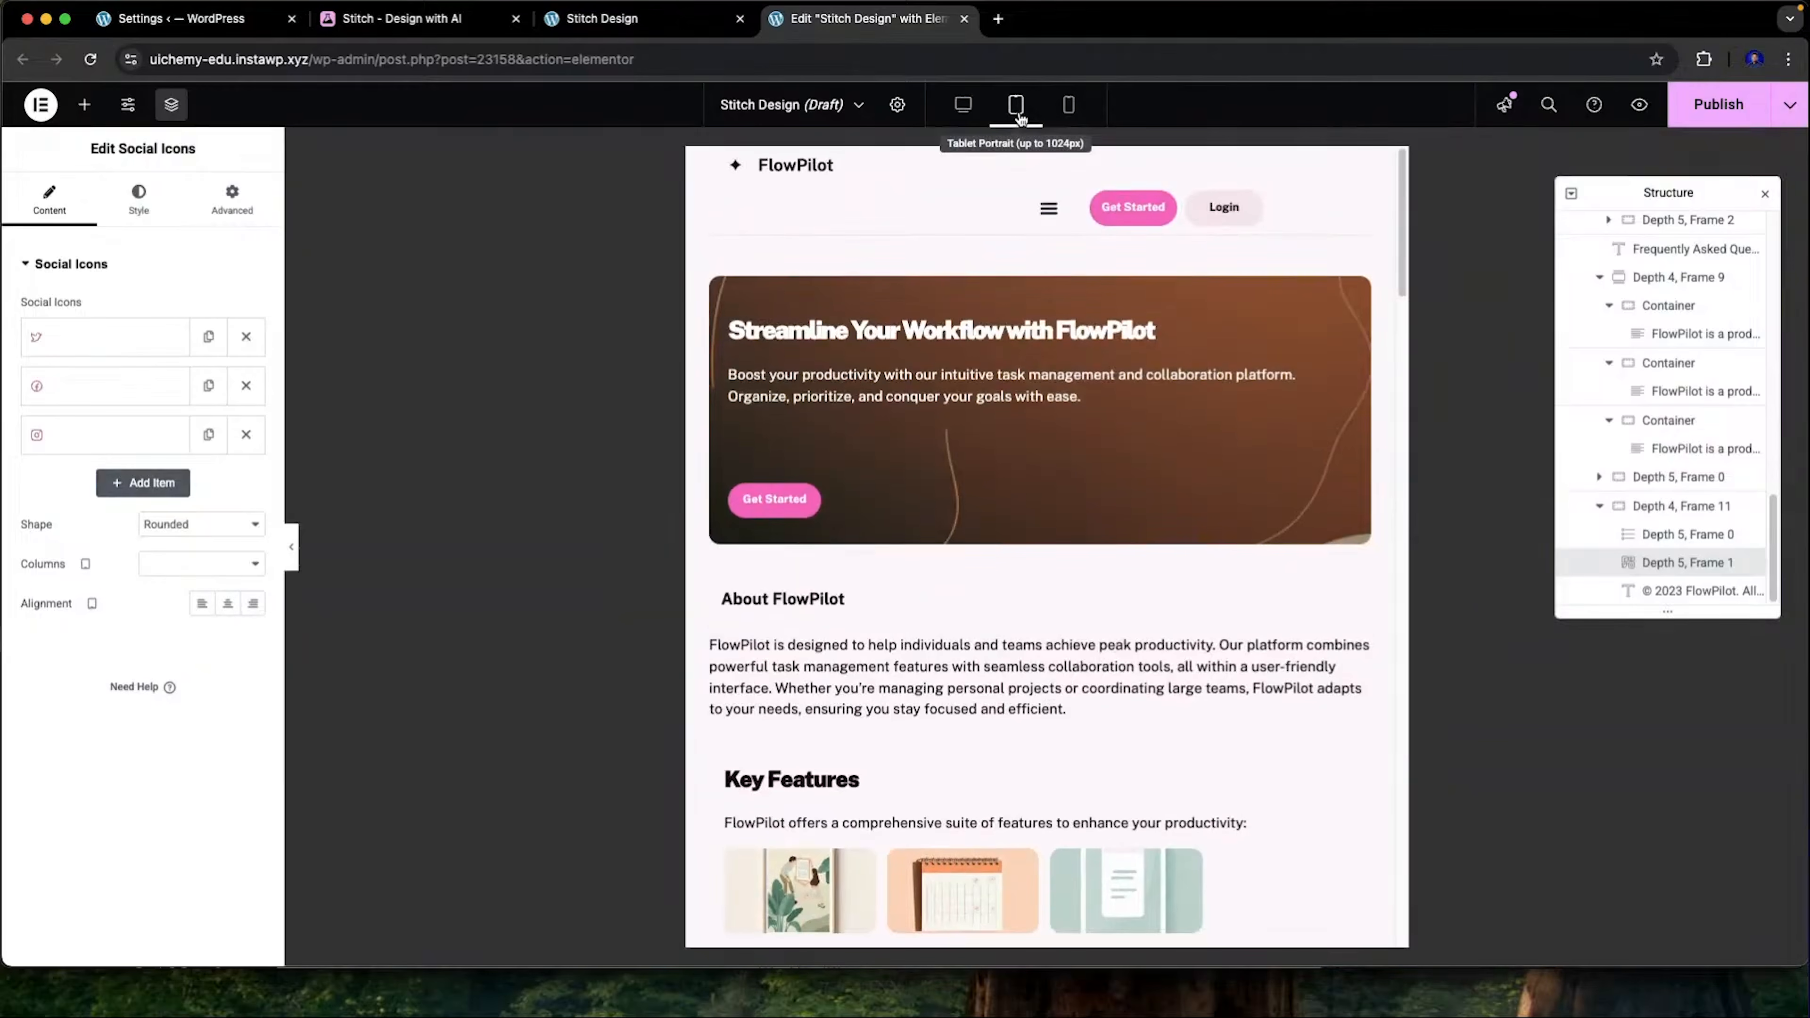
pyautogui.scroll(-15, 1229, 460)
pyautogui.scroll(-10, 1074, 703)
pyautogui.scroll(20, 1072, 717)
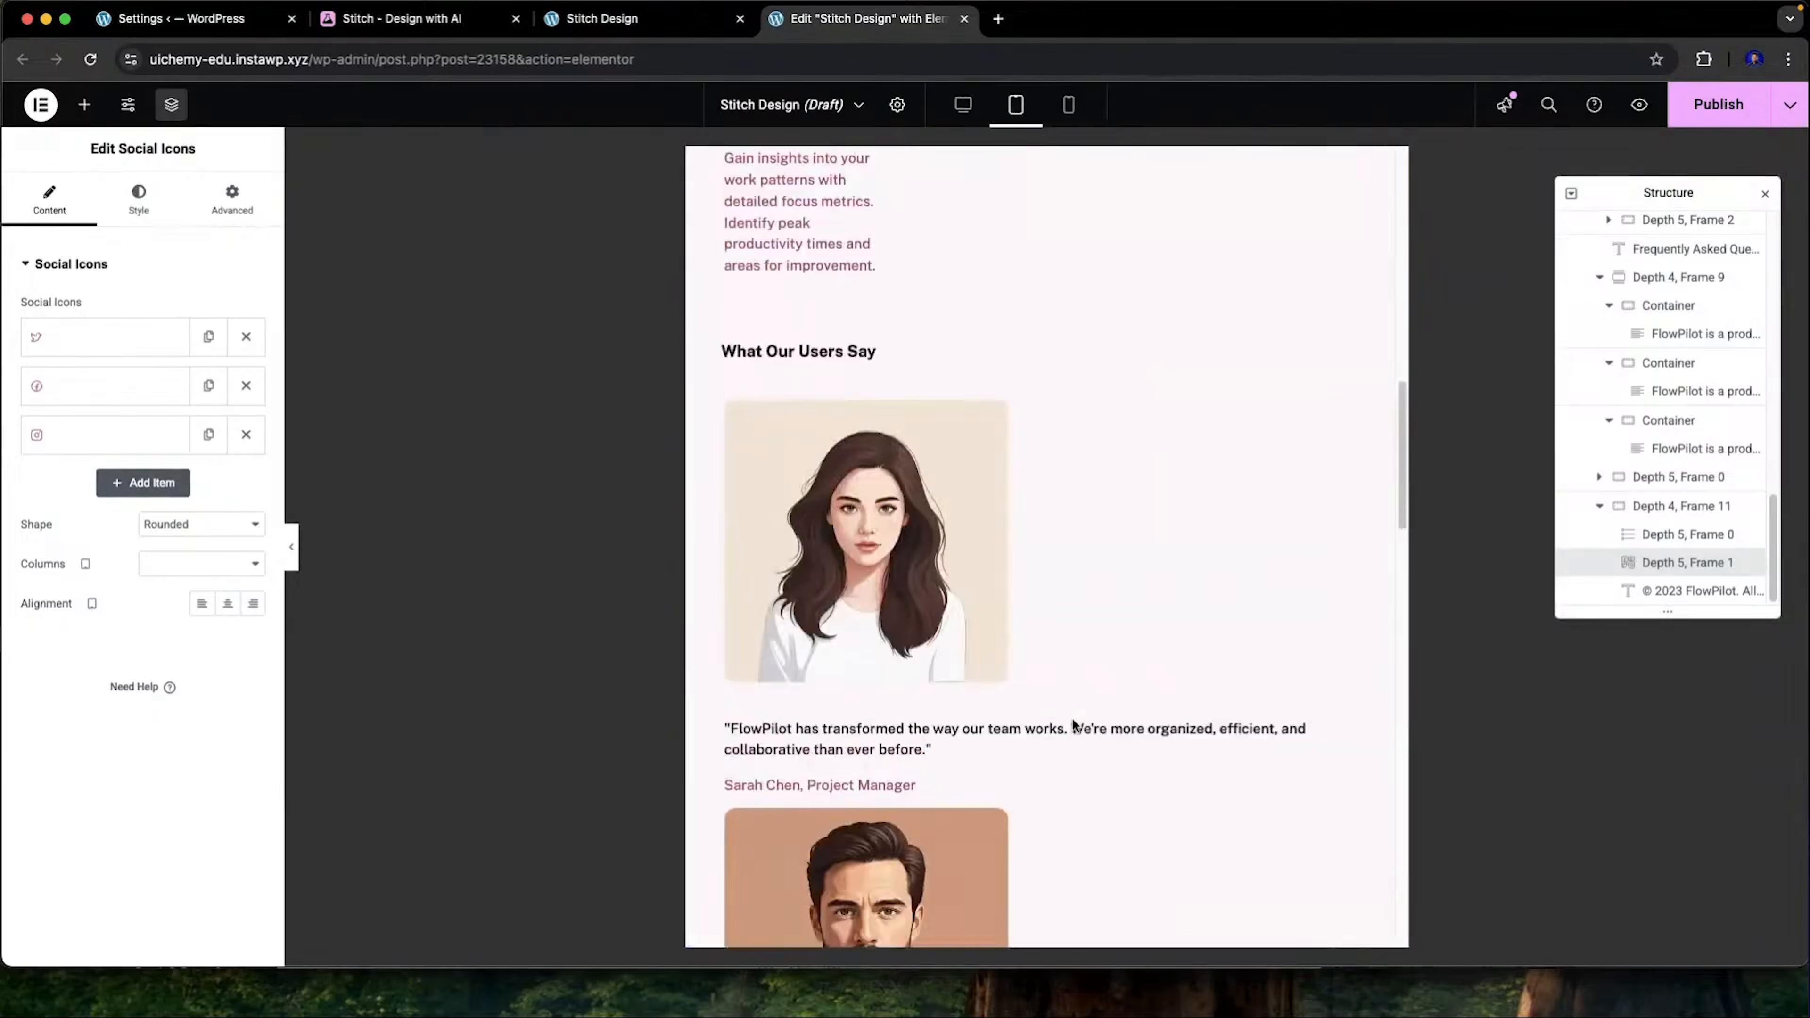
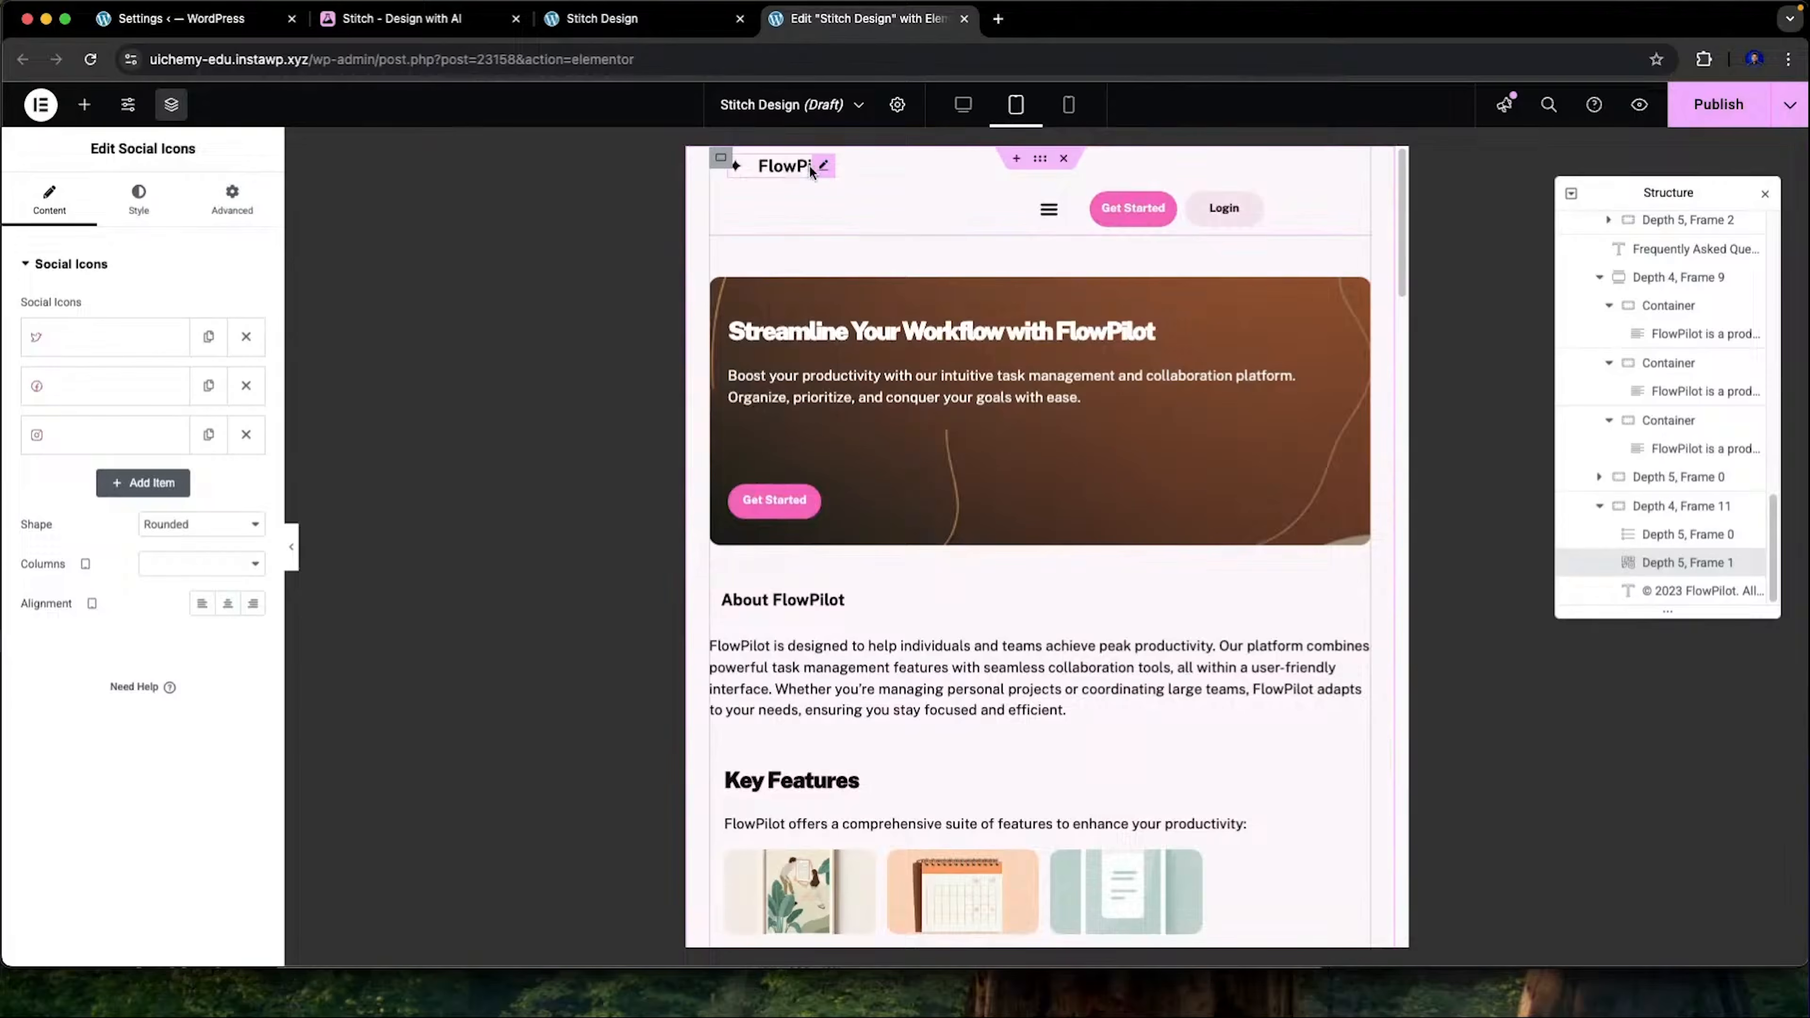
# Set the tablet width of the header container holding the menu and buttons to 42%, so it shares the logo's row
pyautogui.click(1040, 159)
pyautogui.click(739, 203)
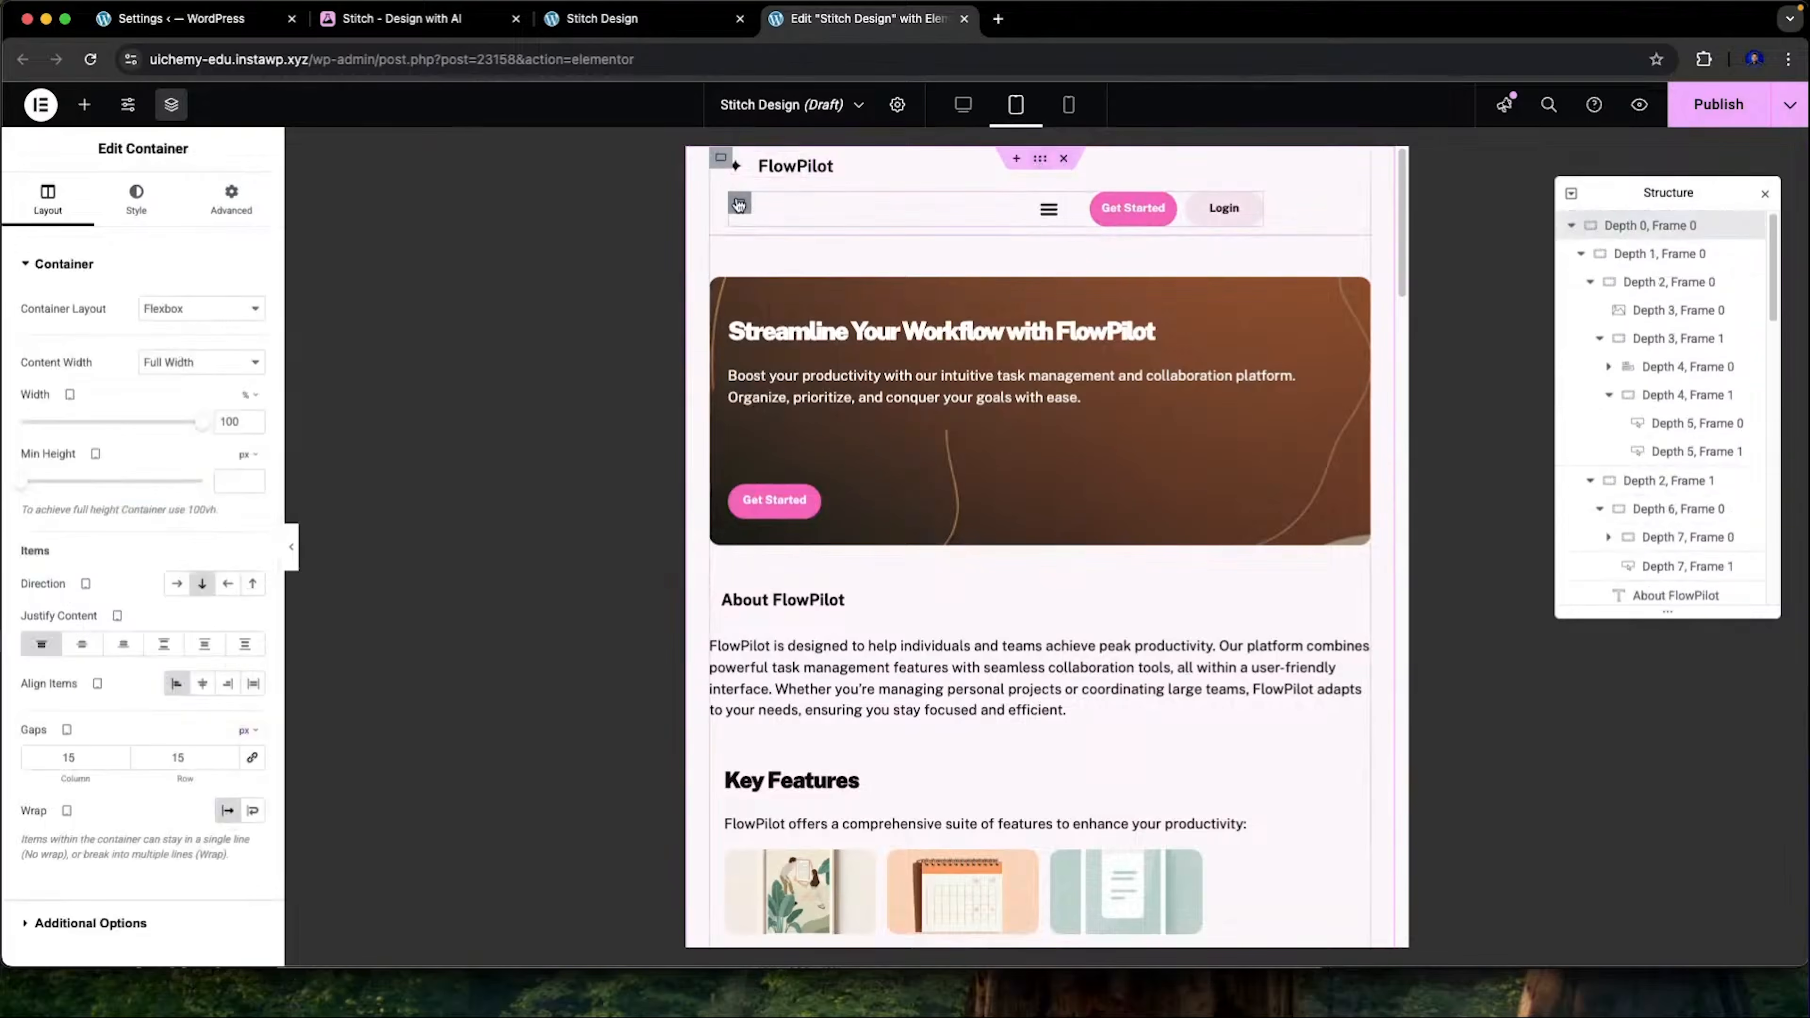
pyautogui.click(247, 425)
pyautogui.click(107, 422)
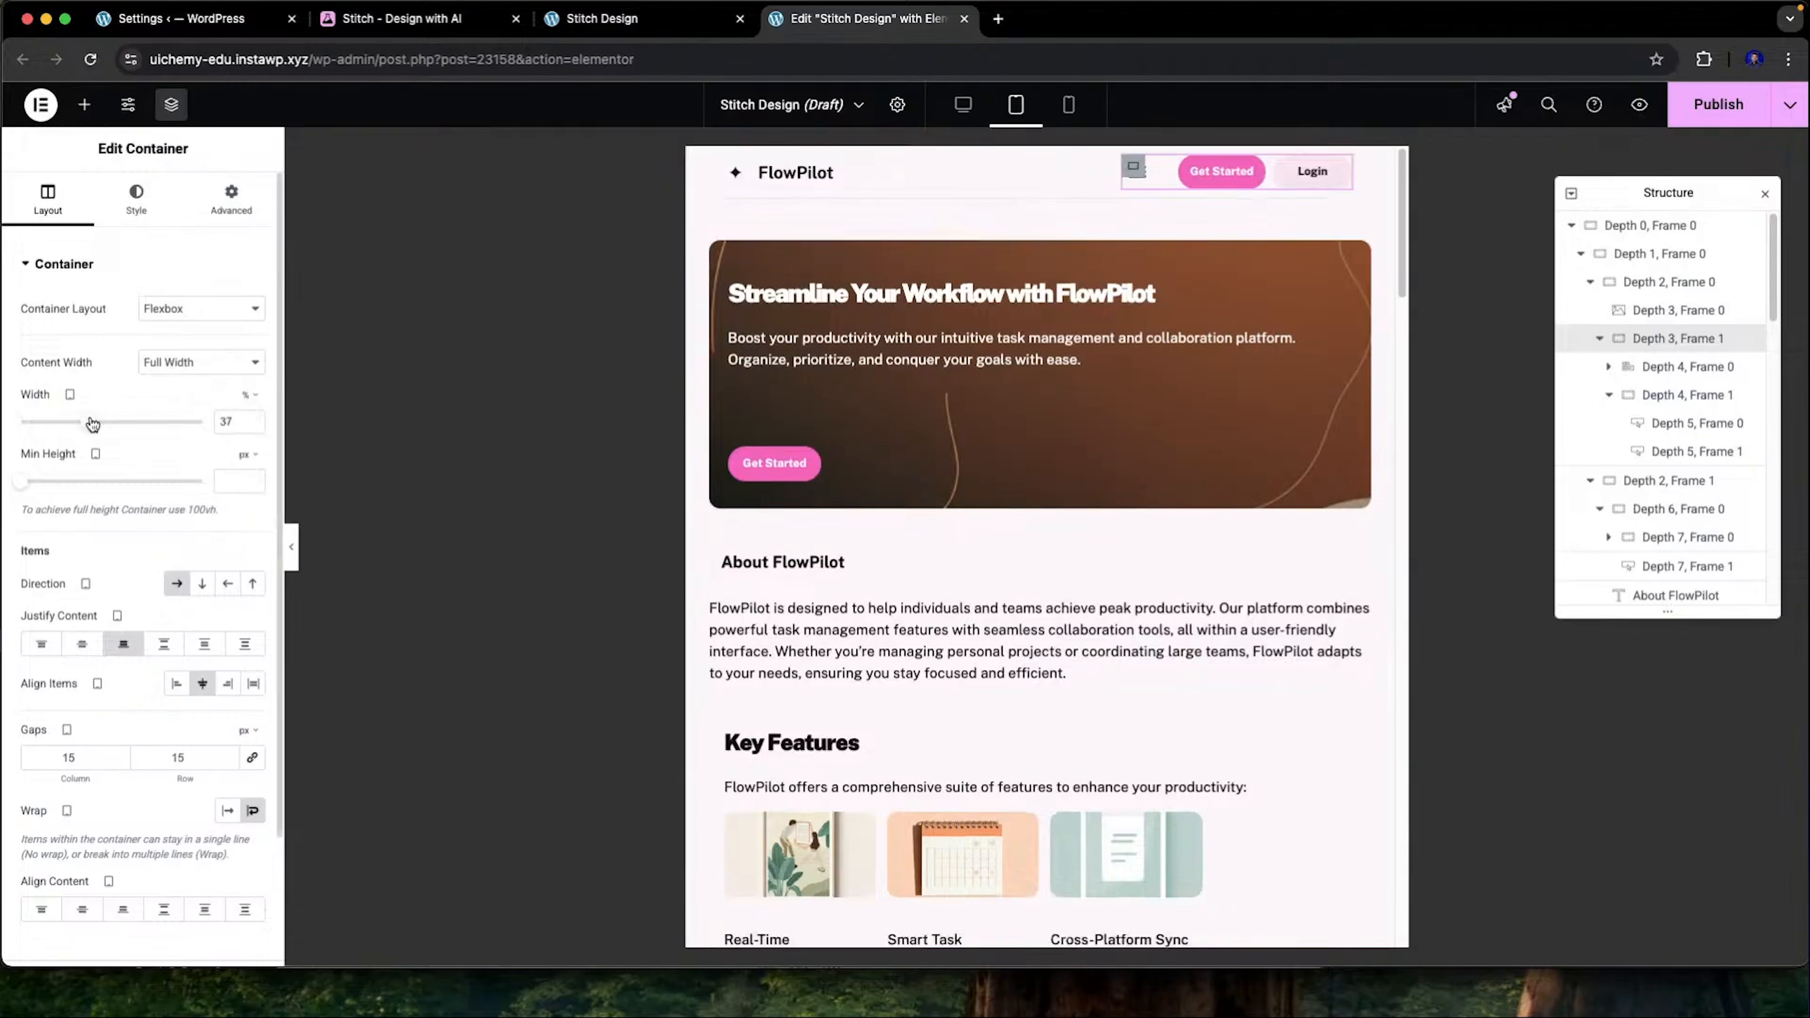
pyautogui.moveTo(92, 423); pyautogui.dragTo(97, 422)
pyautogui.scroll(-2, 855, 336)
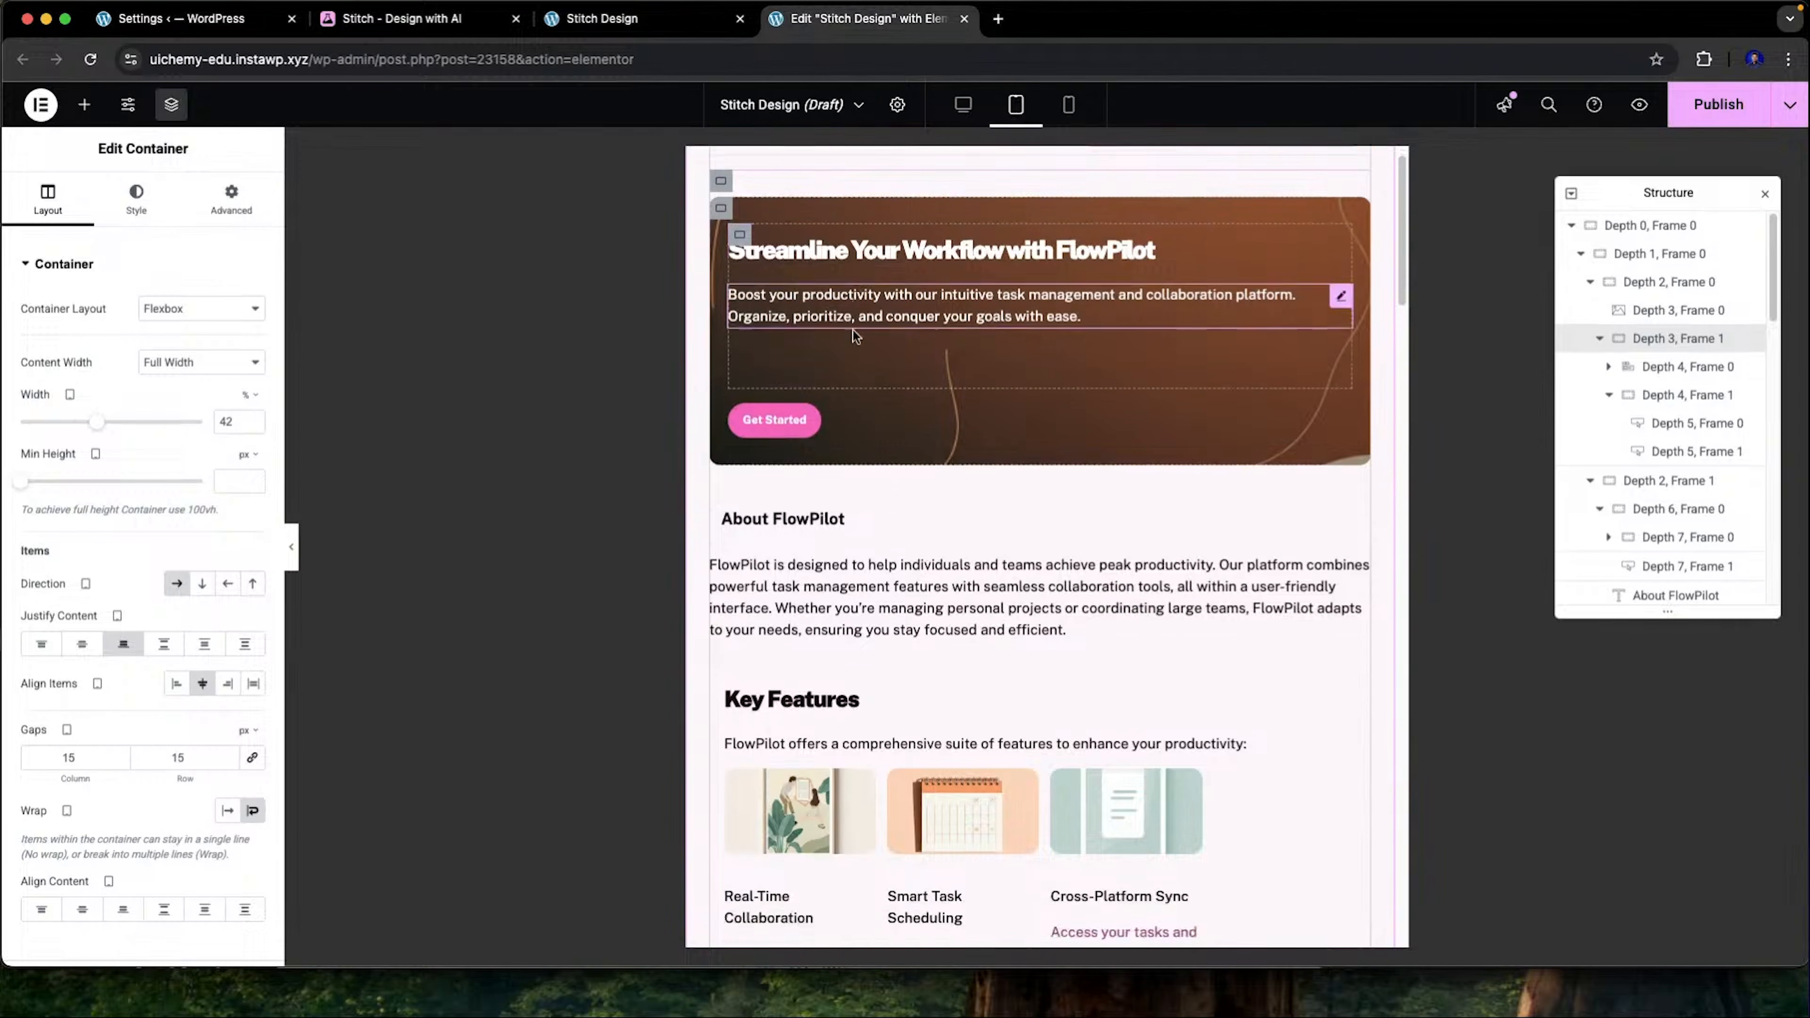
pyautogui.scroll(4, 1069, 321)
# Examine the global fonts and global colors available for the hero heading "Streamline Your Workflow with FlowPilot"
pyautogui.click(1341, 279)
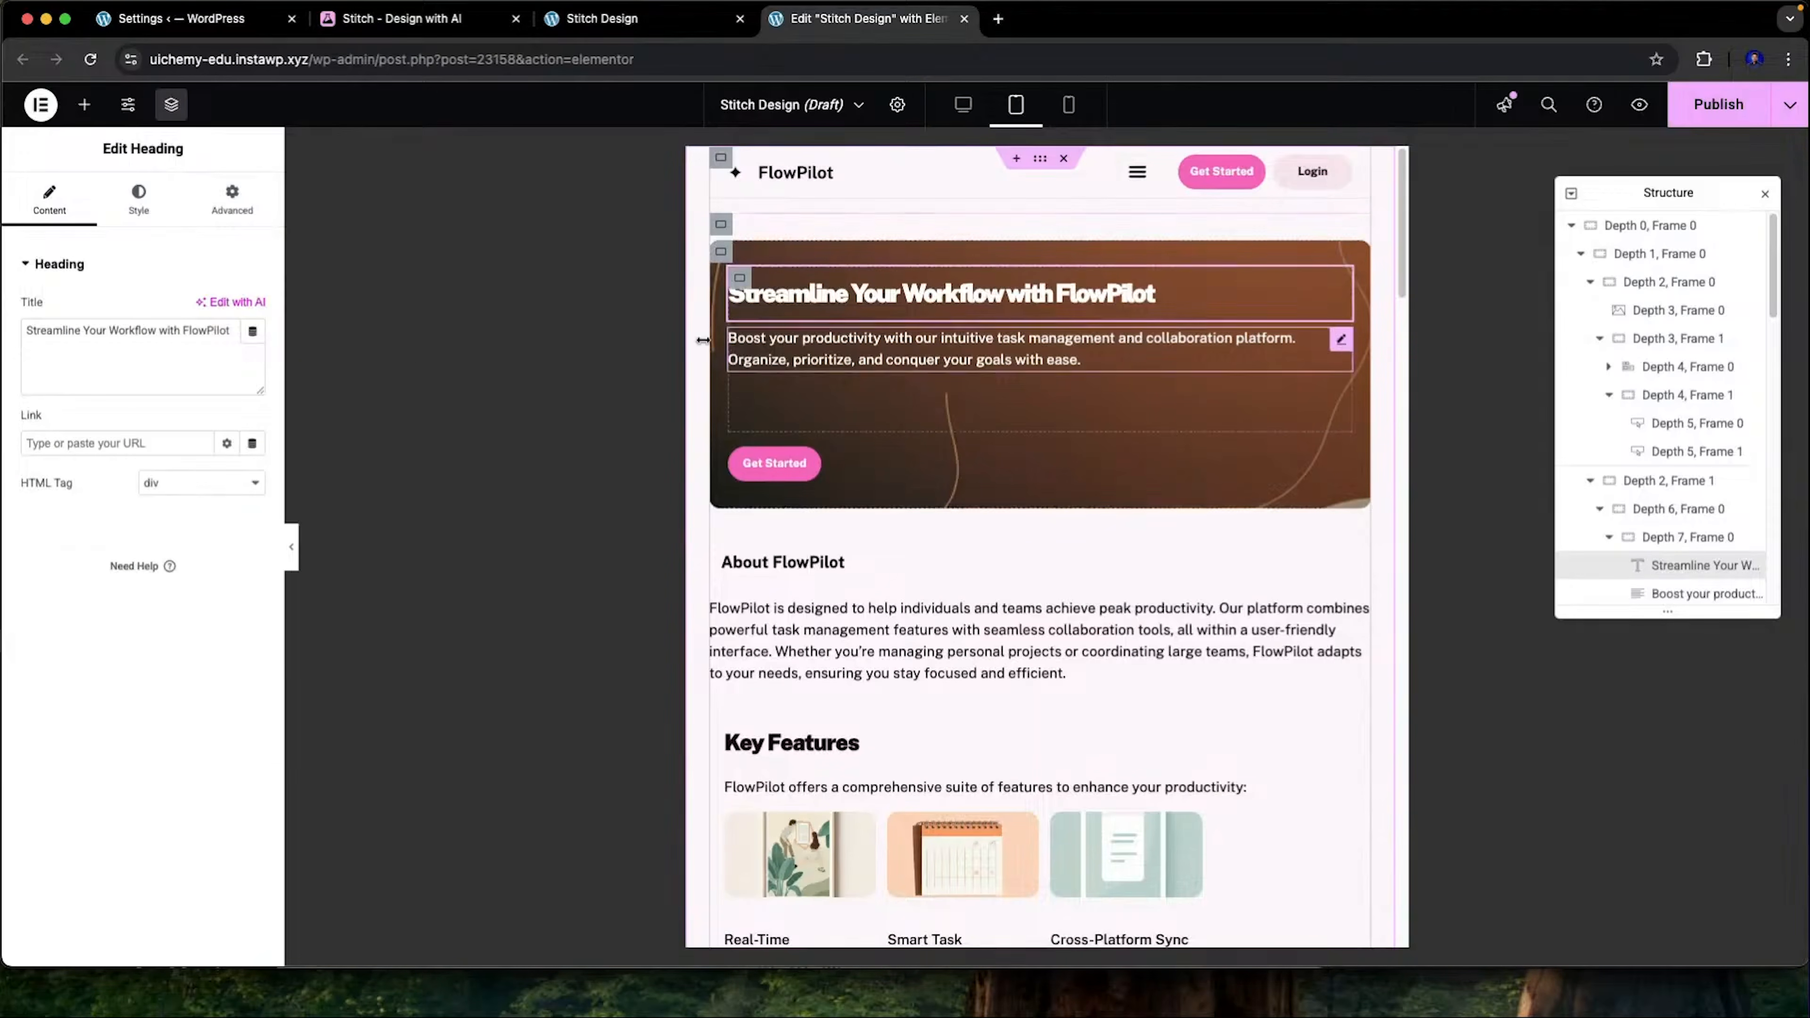
pyautogui.click(138, 200)
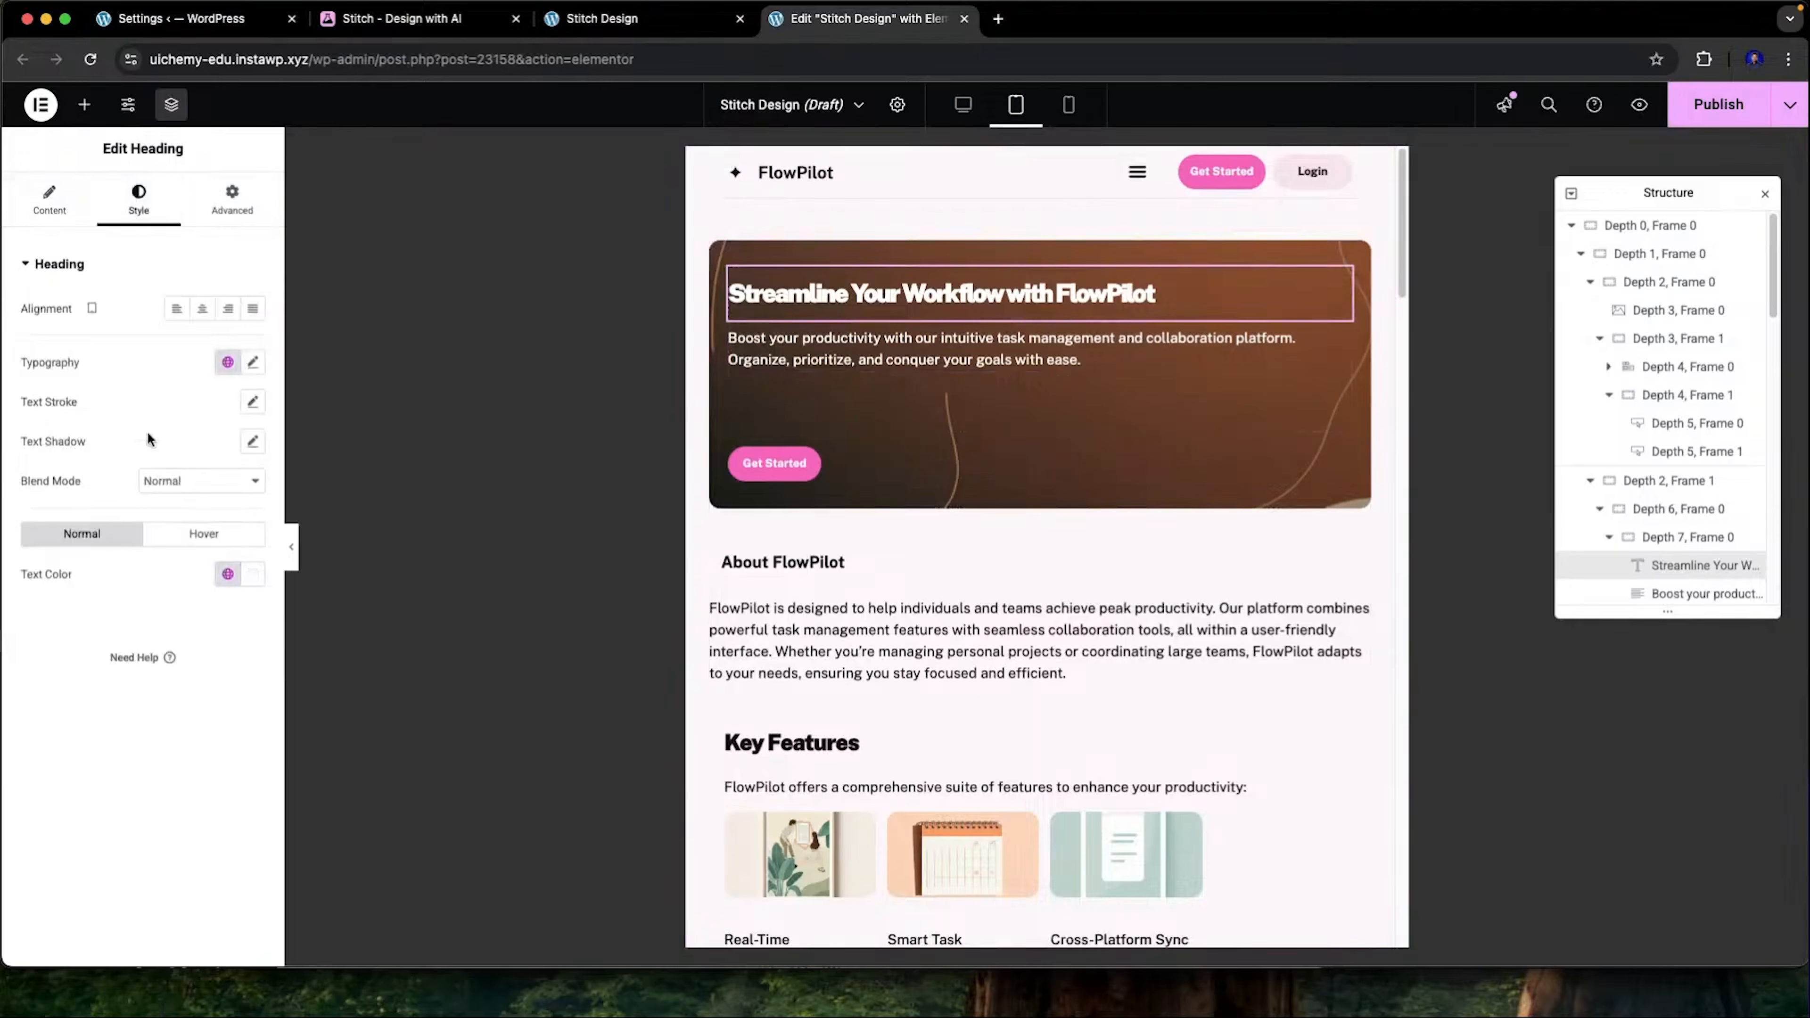
pyautogui.click(227, 363)
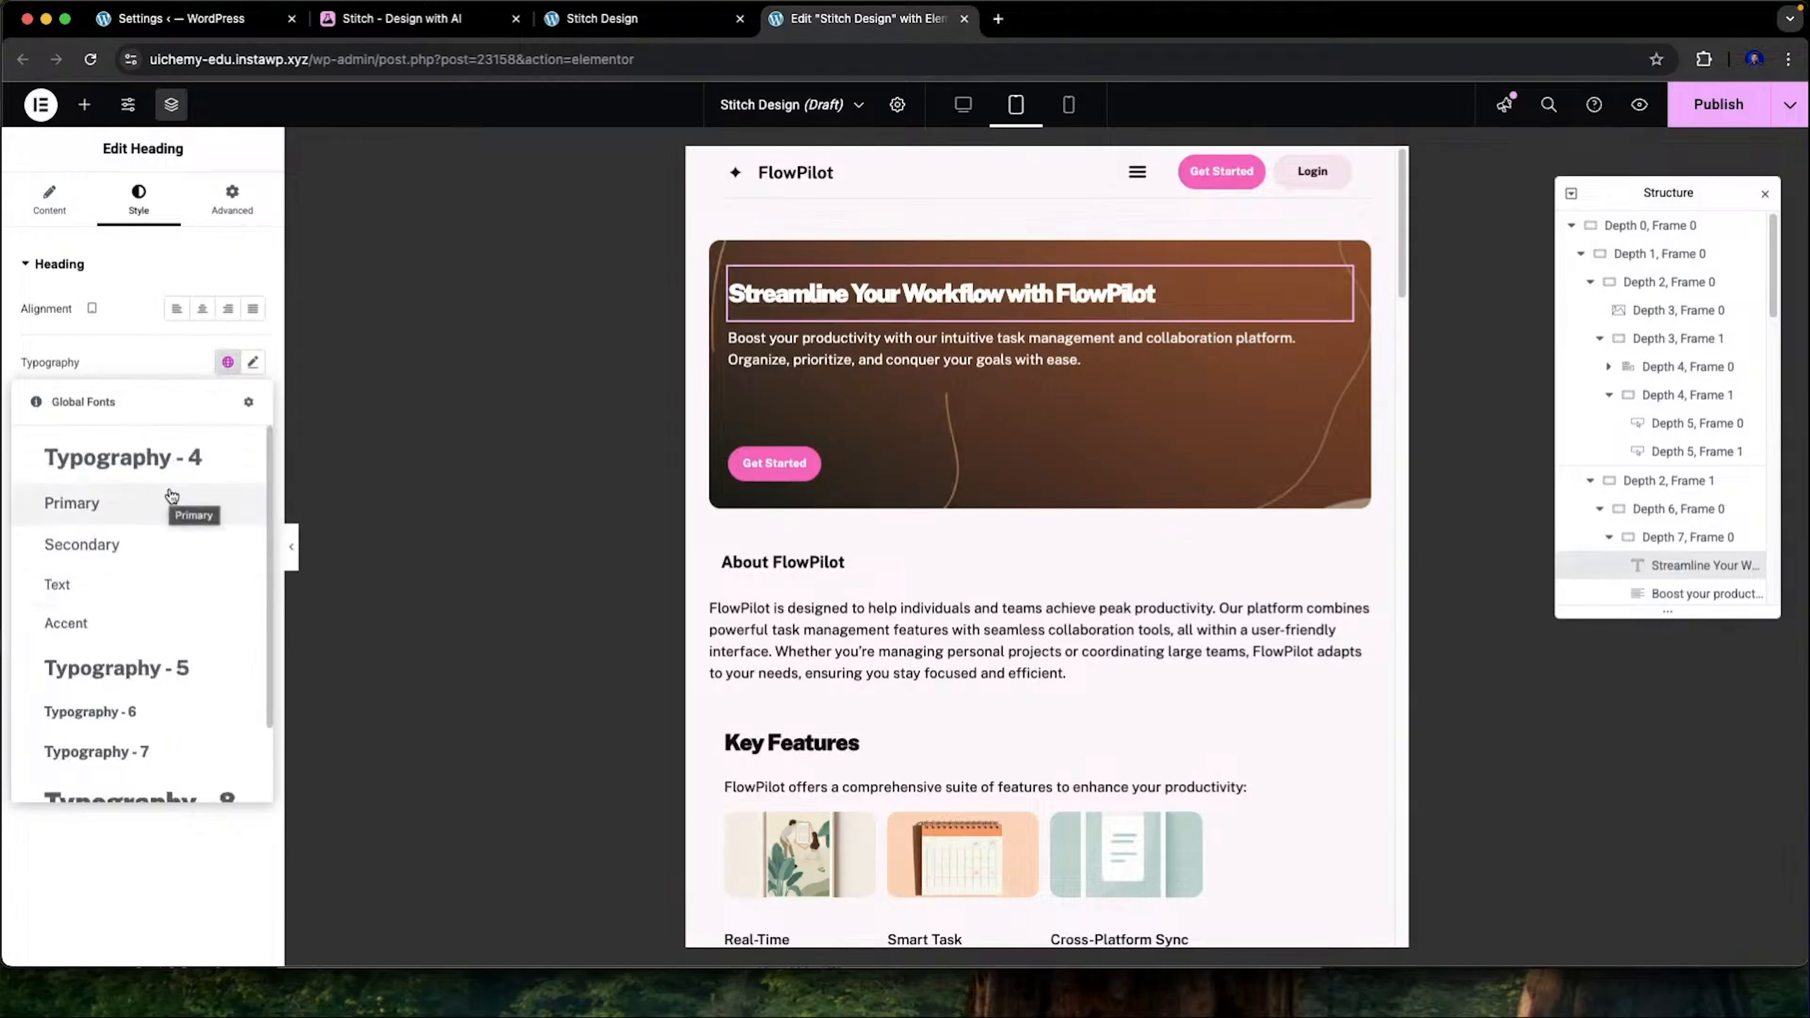
pyautogui.scroll(-3, 171, 520)
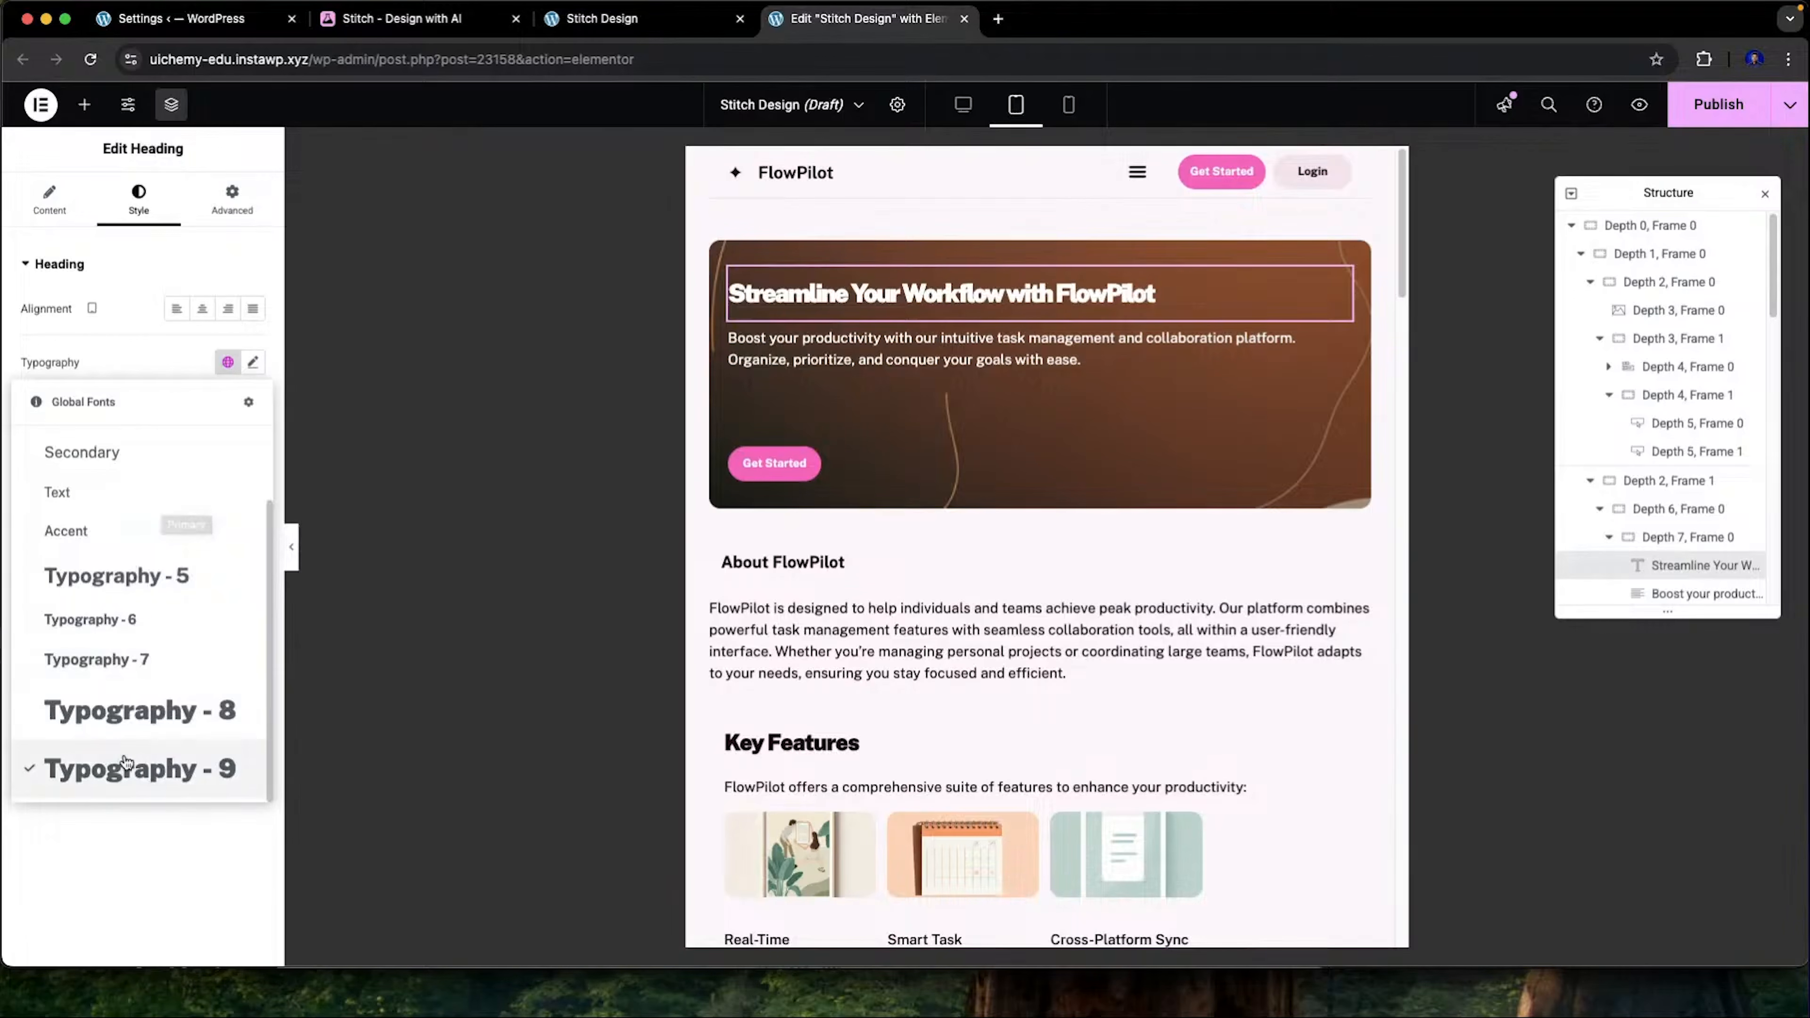
pyautogui.scroll(3, 171, 524)
pyautogui.click(129, 326)
pyautogui.click(225, 574)
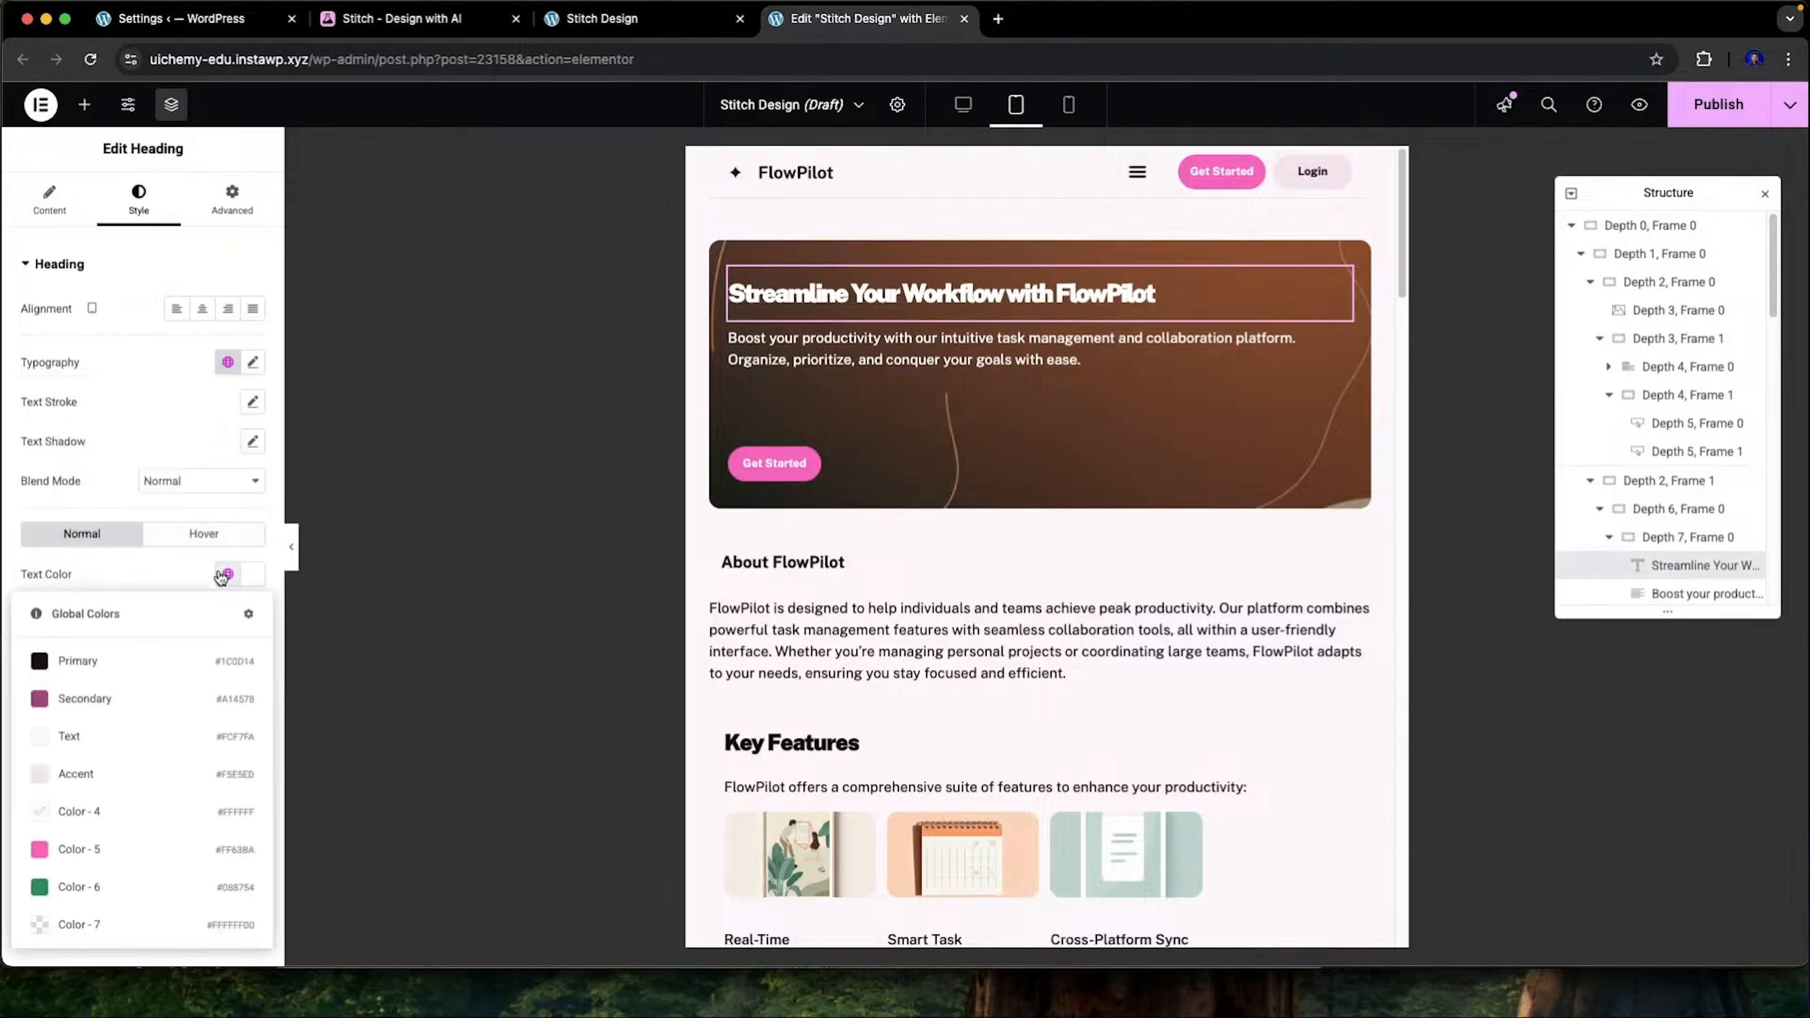
pyautogui.click(222, 577)
pyautogui.click(223, 577)
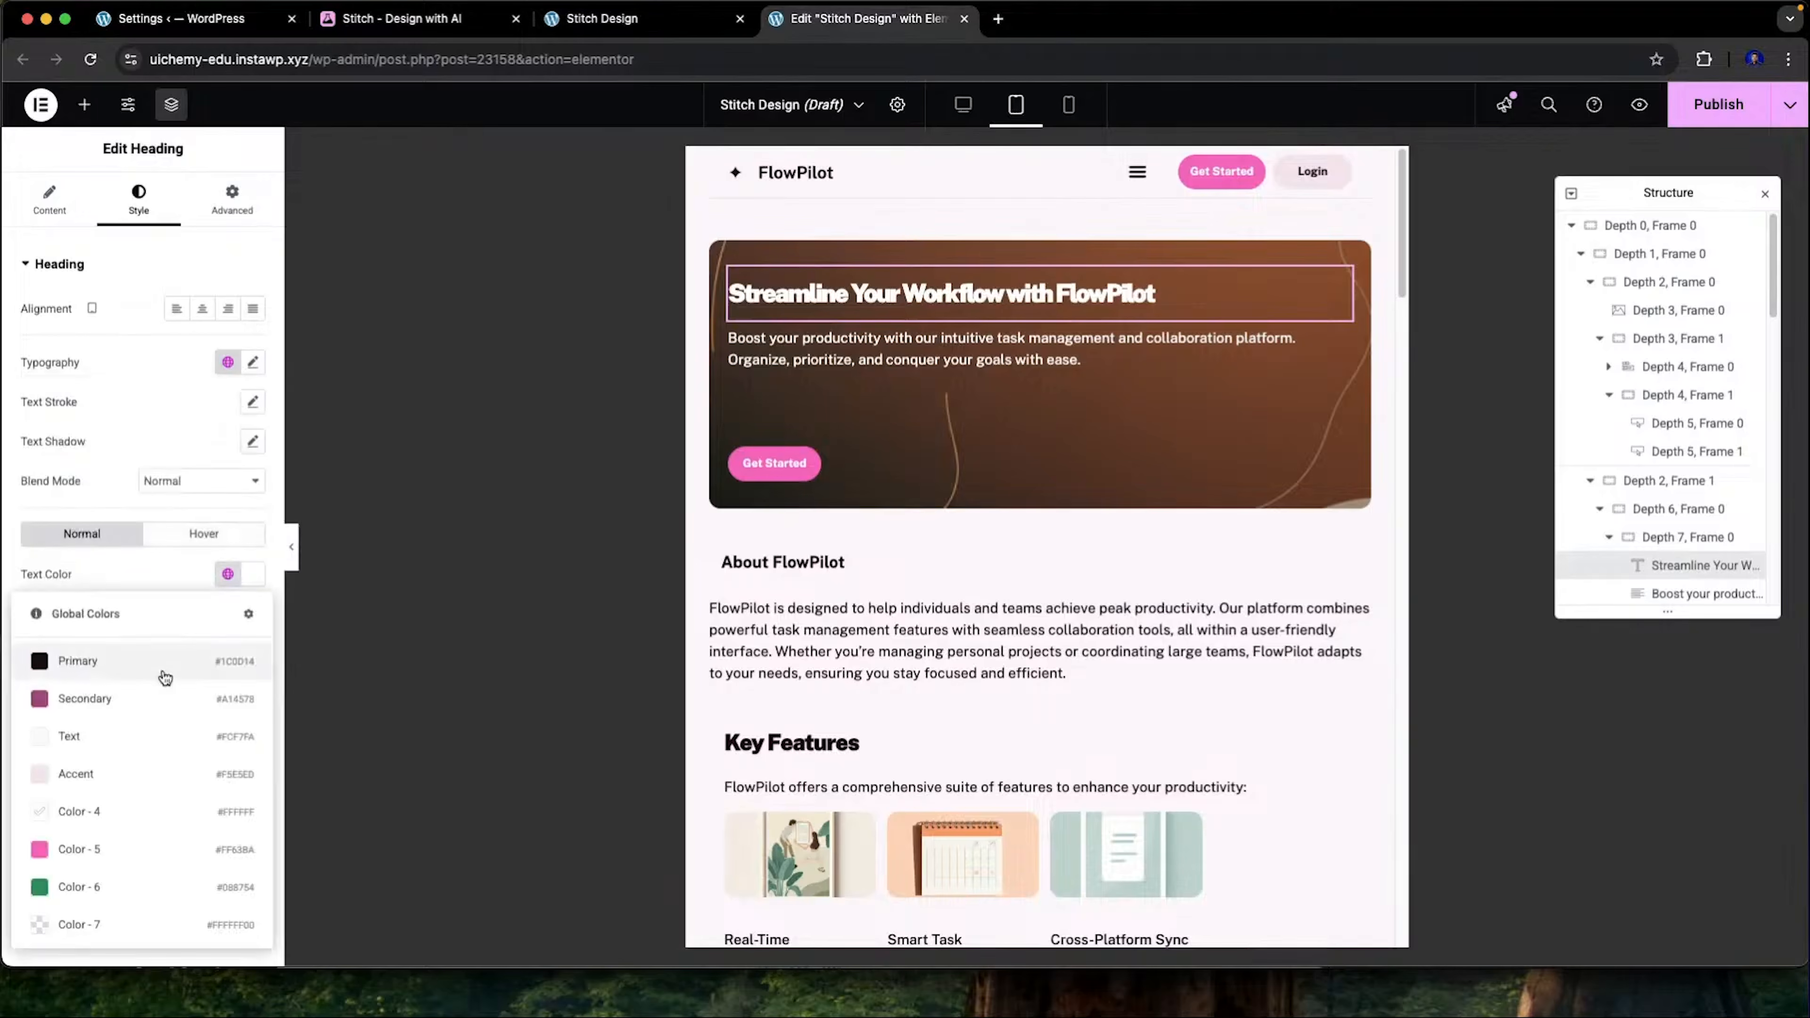
pyautogui.click(139, 415)
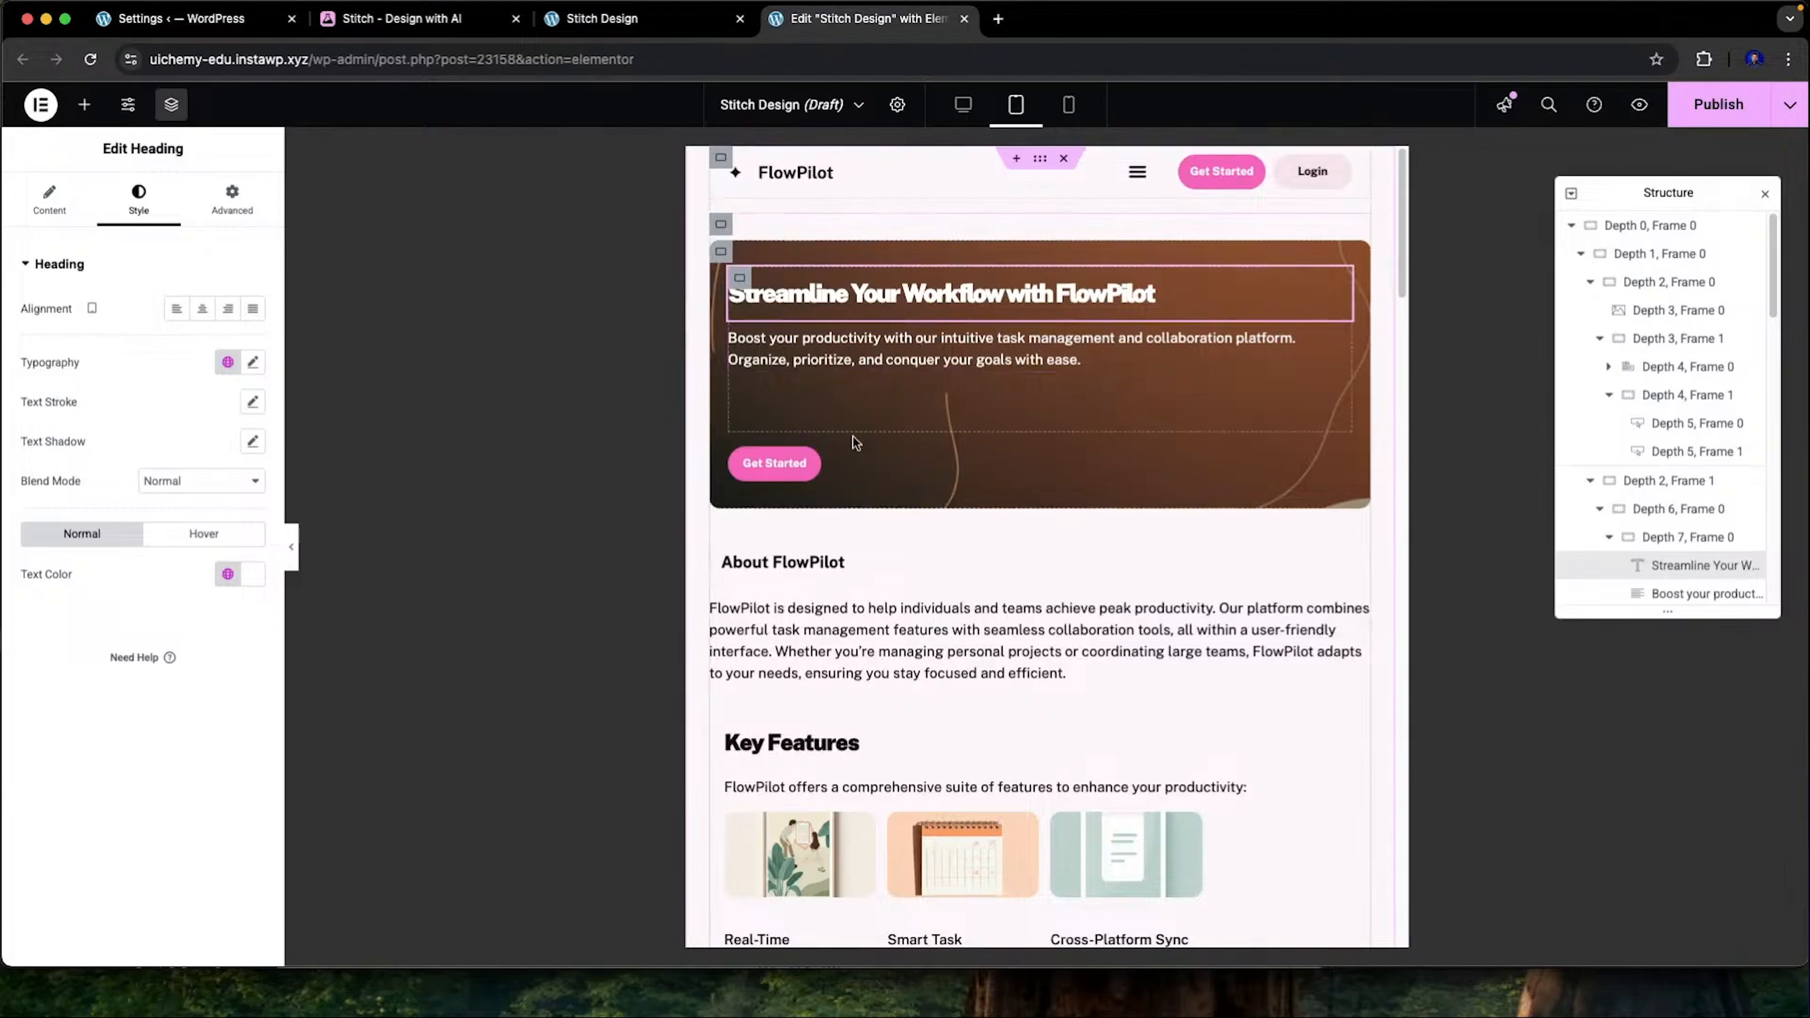
# Try the Primary global color as the hero Get Started button's background and set it back to Color - 5
pyautogui.click(774, 463)
pyautogui.click(120, 219)
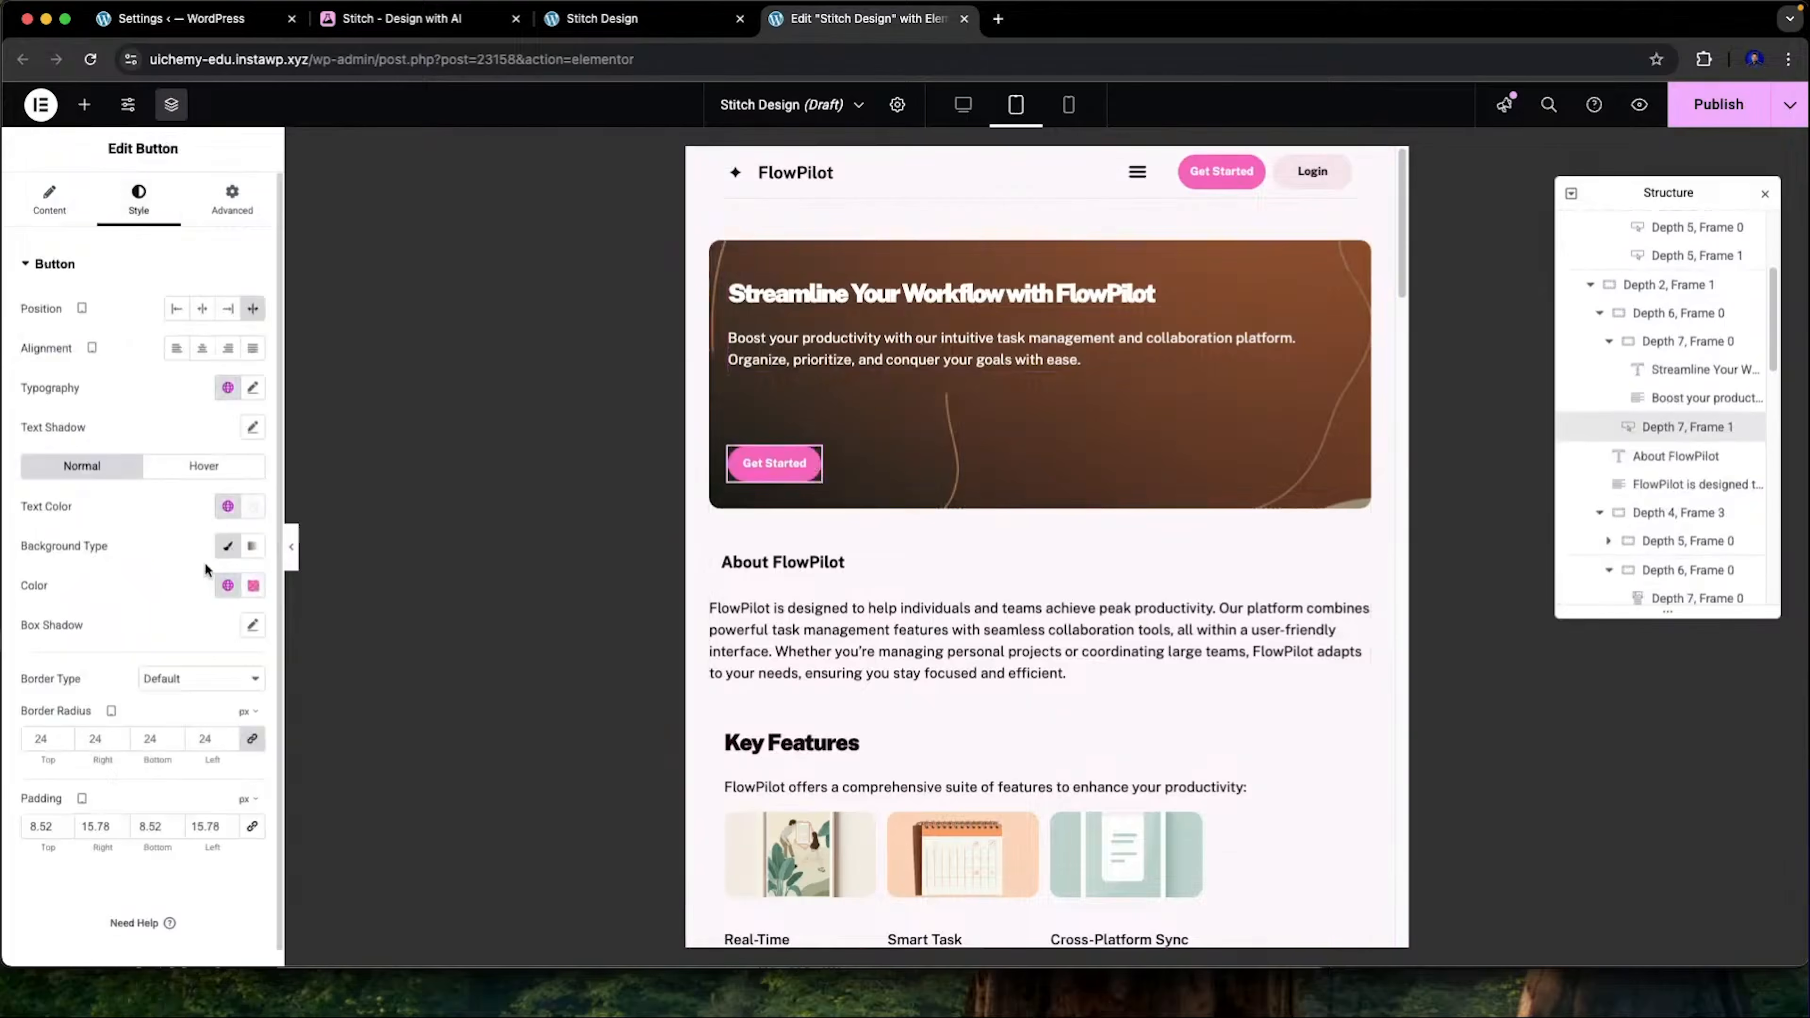
pyautogui.click(227, 585)
pyautogui.click(121, 672)
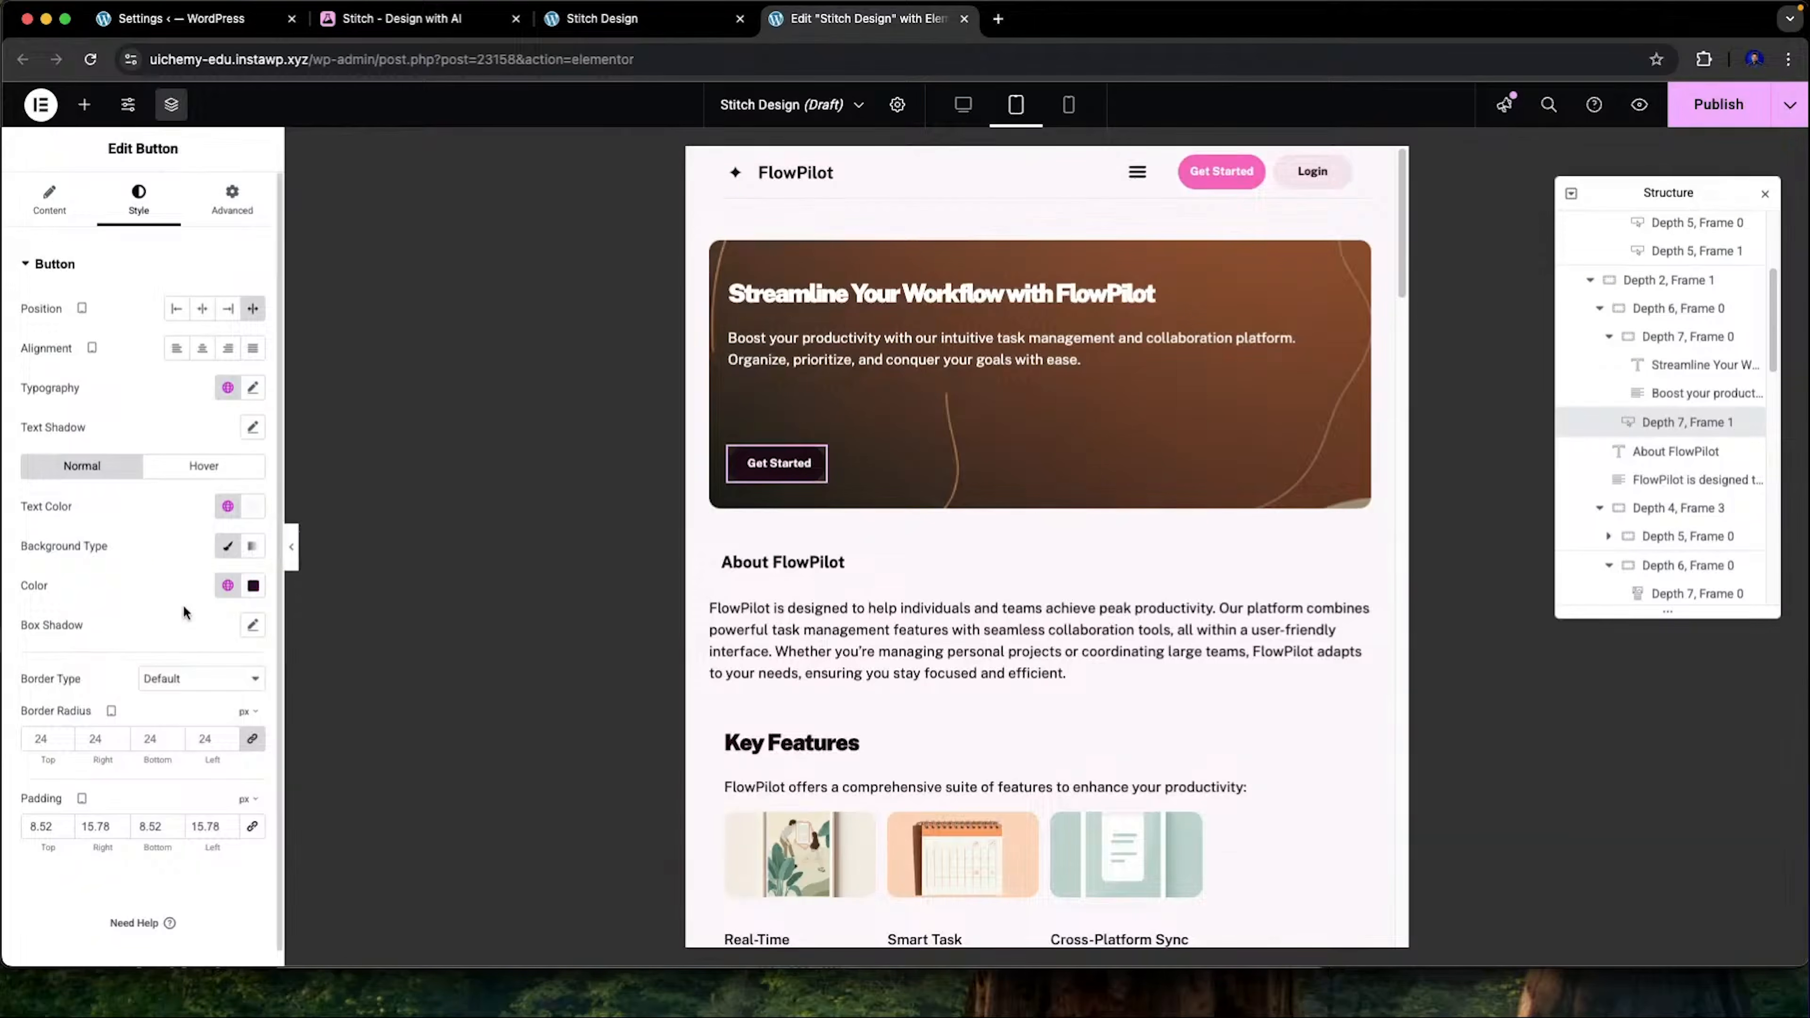
pyautogui.click(227, 586)
pyautogui.click(103, 862)
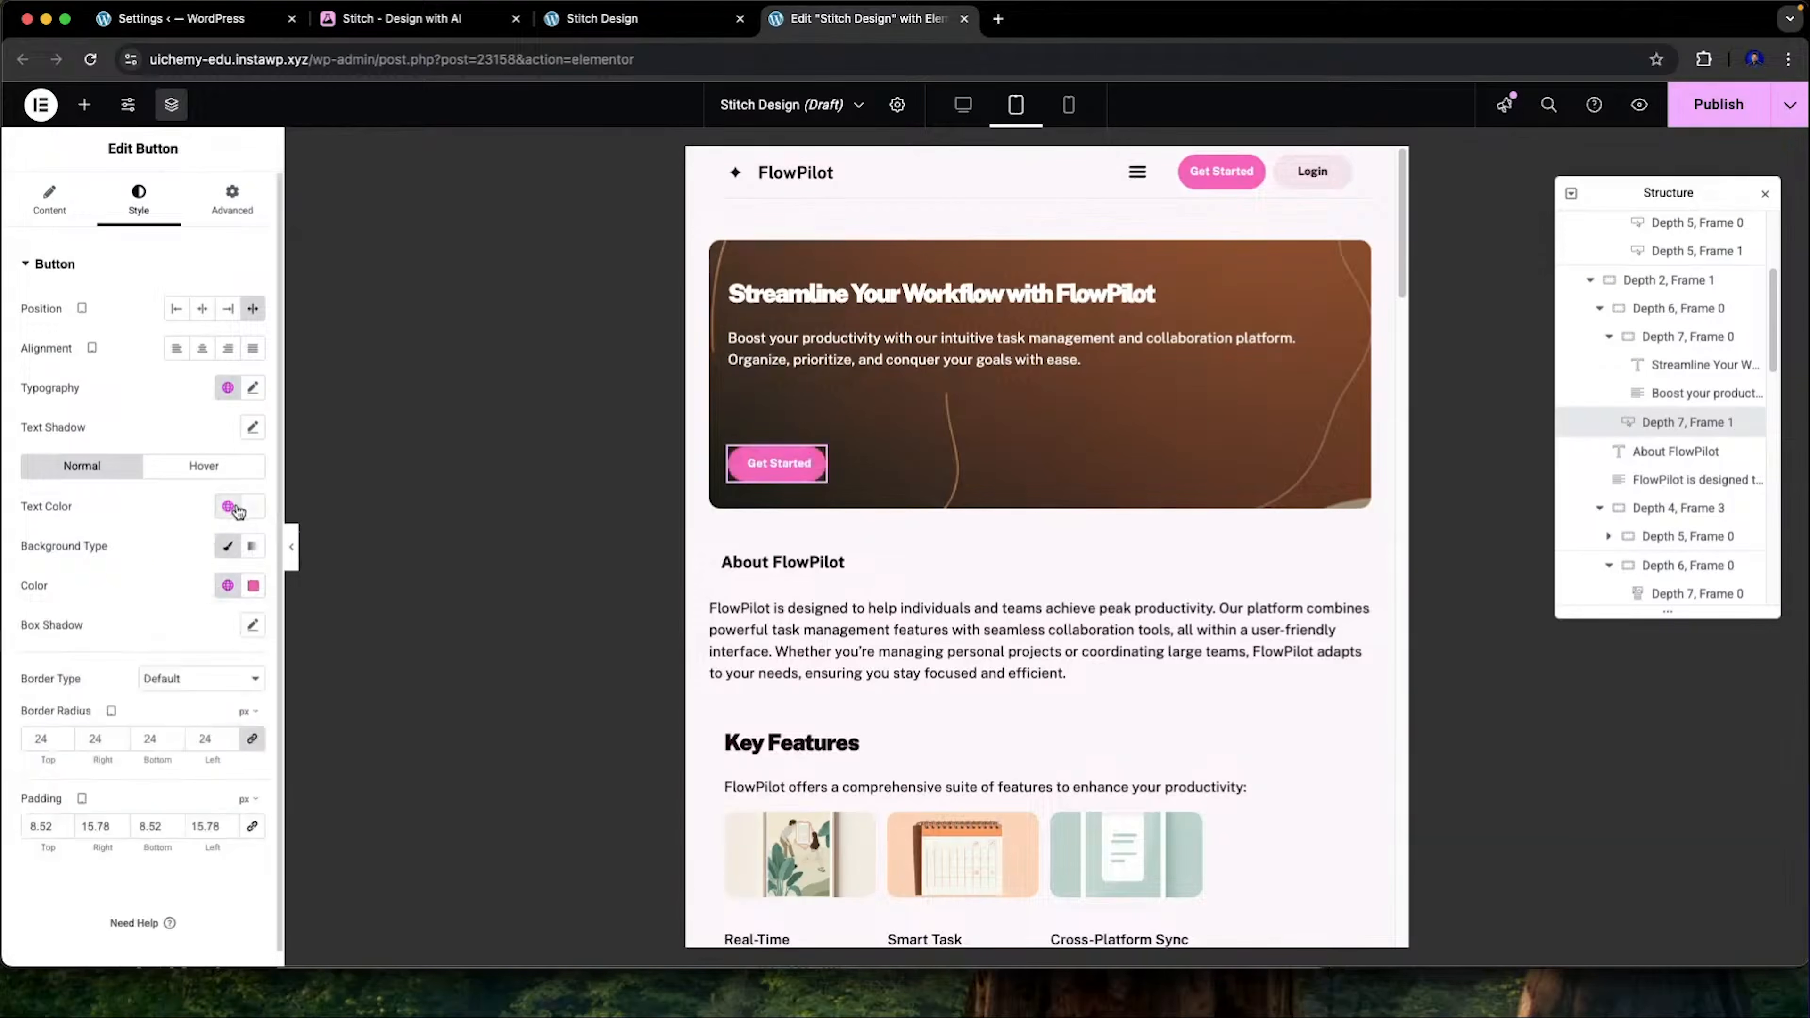
# Set the tablet custom width of the Real-Time Collaboration image box under Key Features to 48%
pyautogui.scroll(-5, 1087, 489)
pyautogui.scroll(2, 1115, 598)
pyautogui.scroll(-2, 1189, 455)
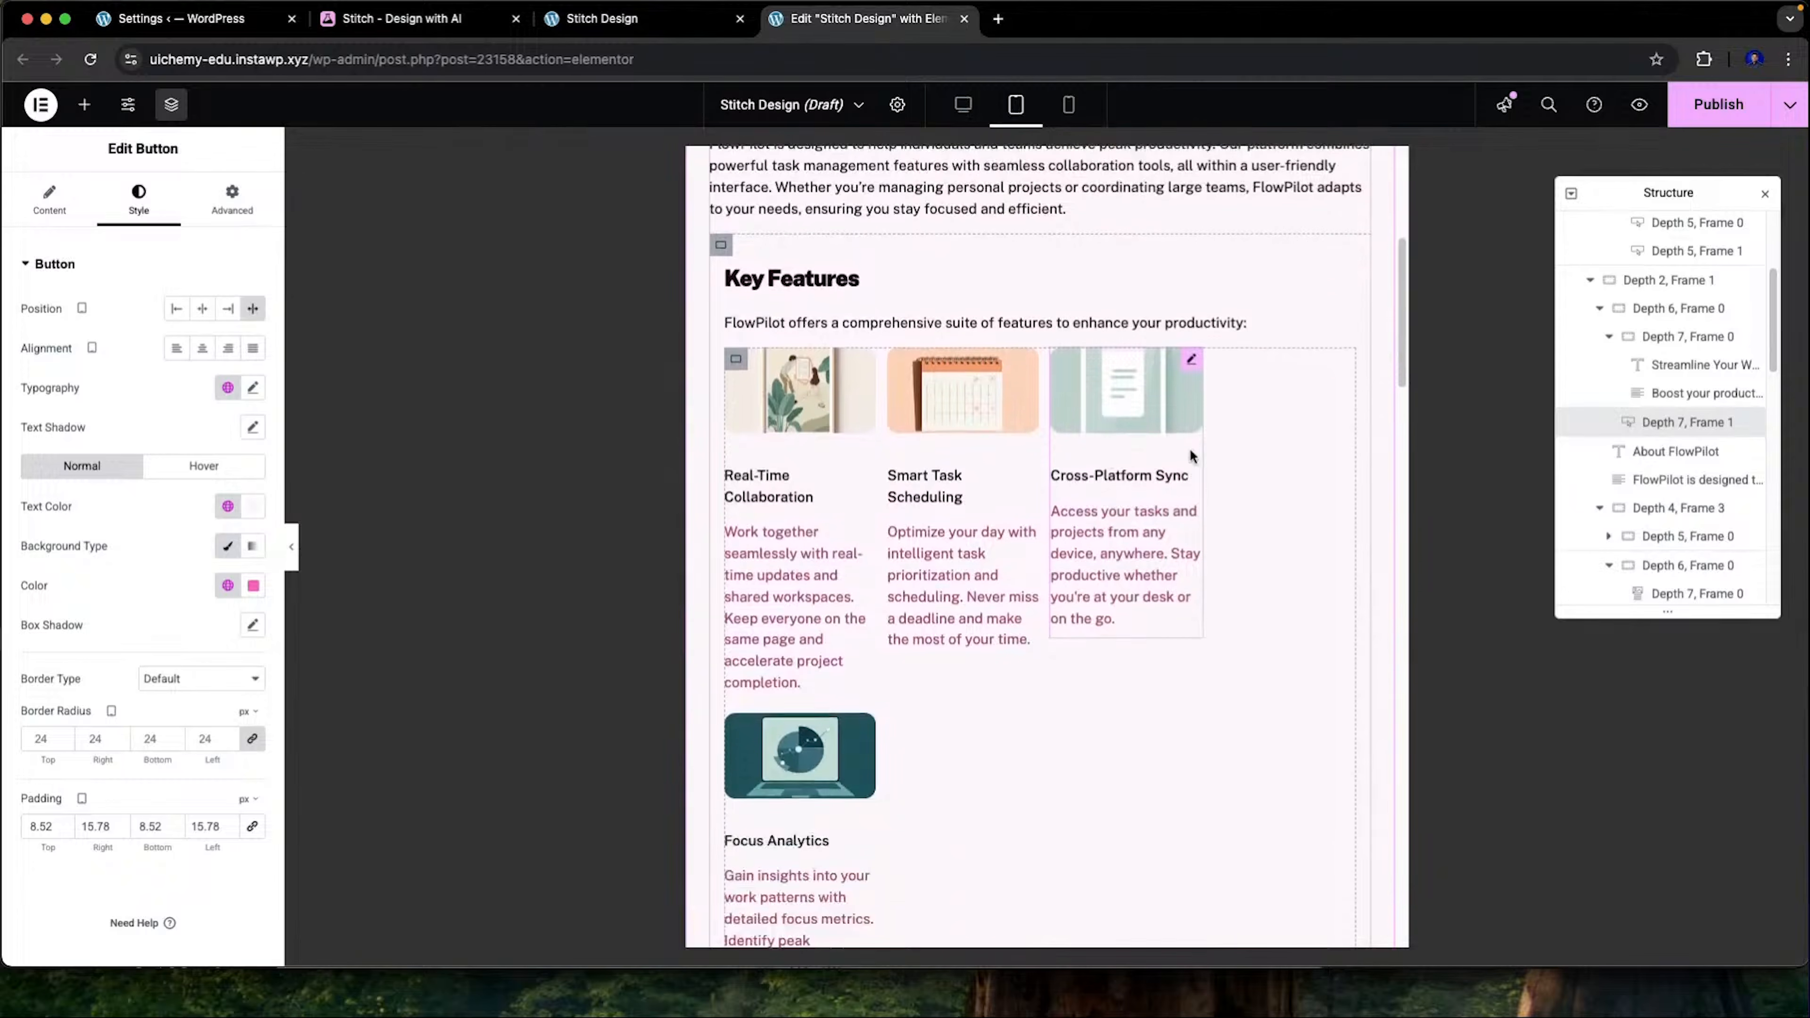
pyautogui.click(1197, 428)
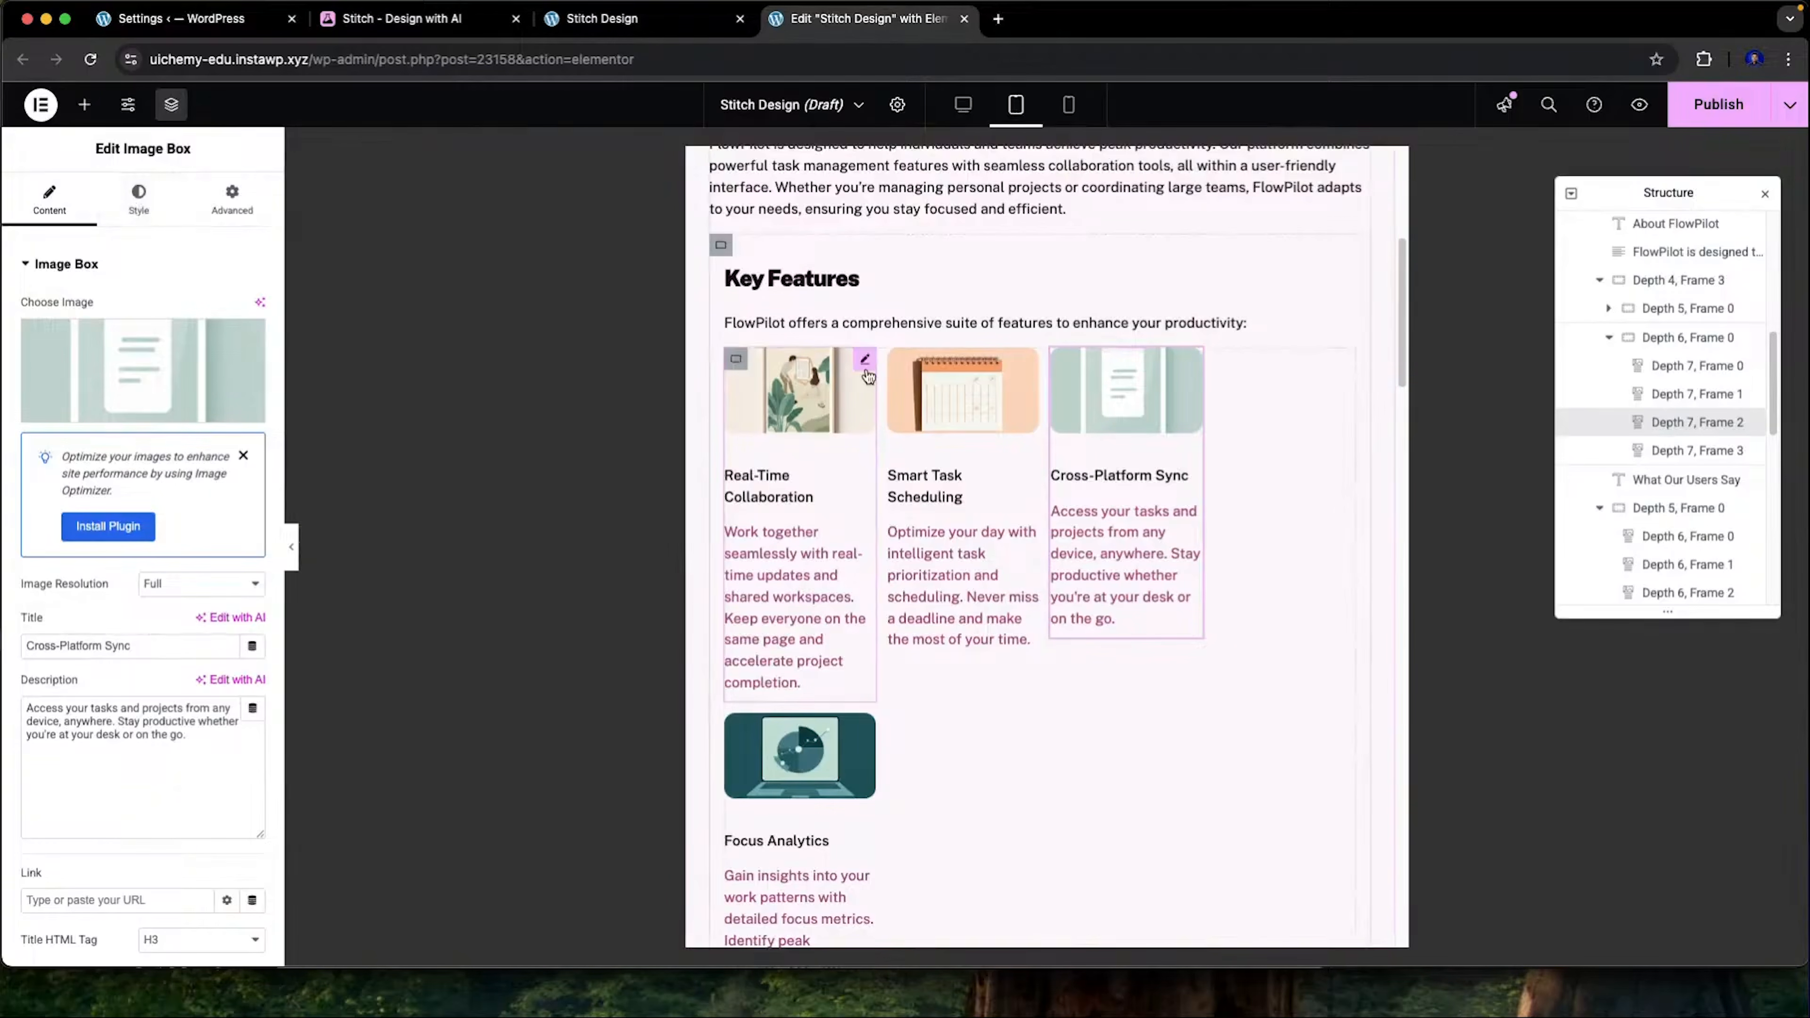
pyautogui.click(735, 367)
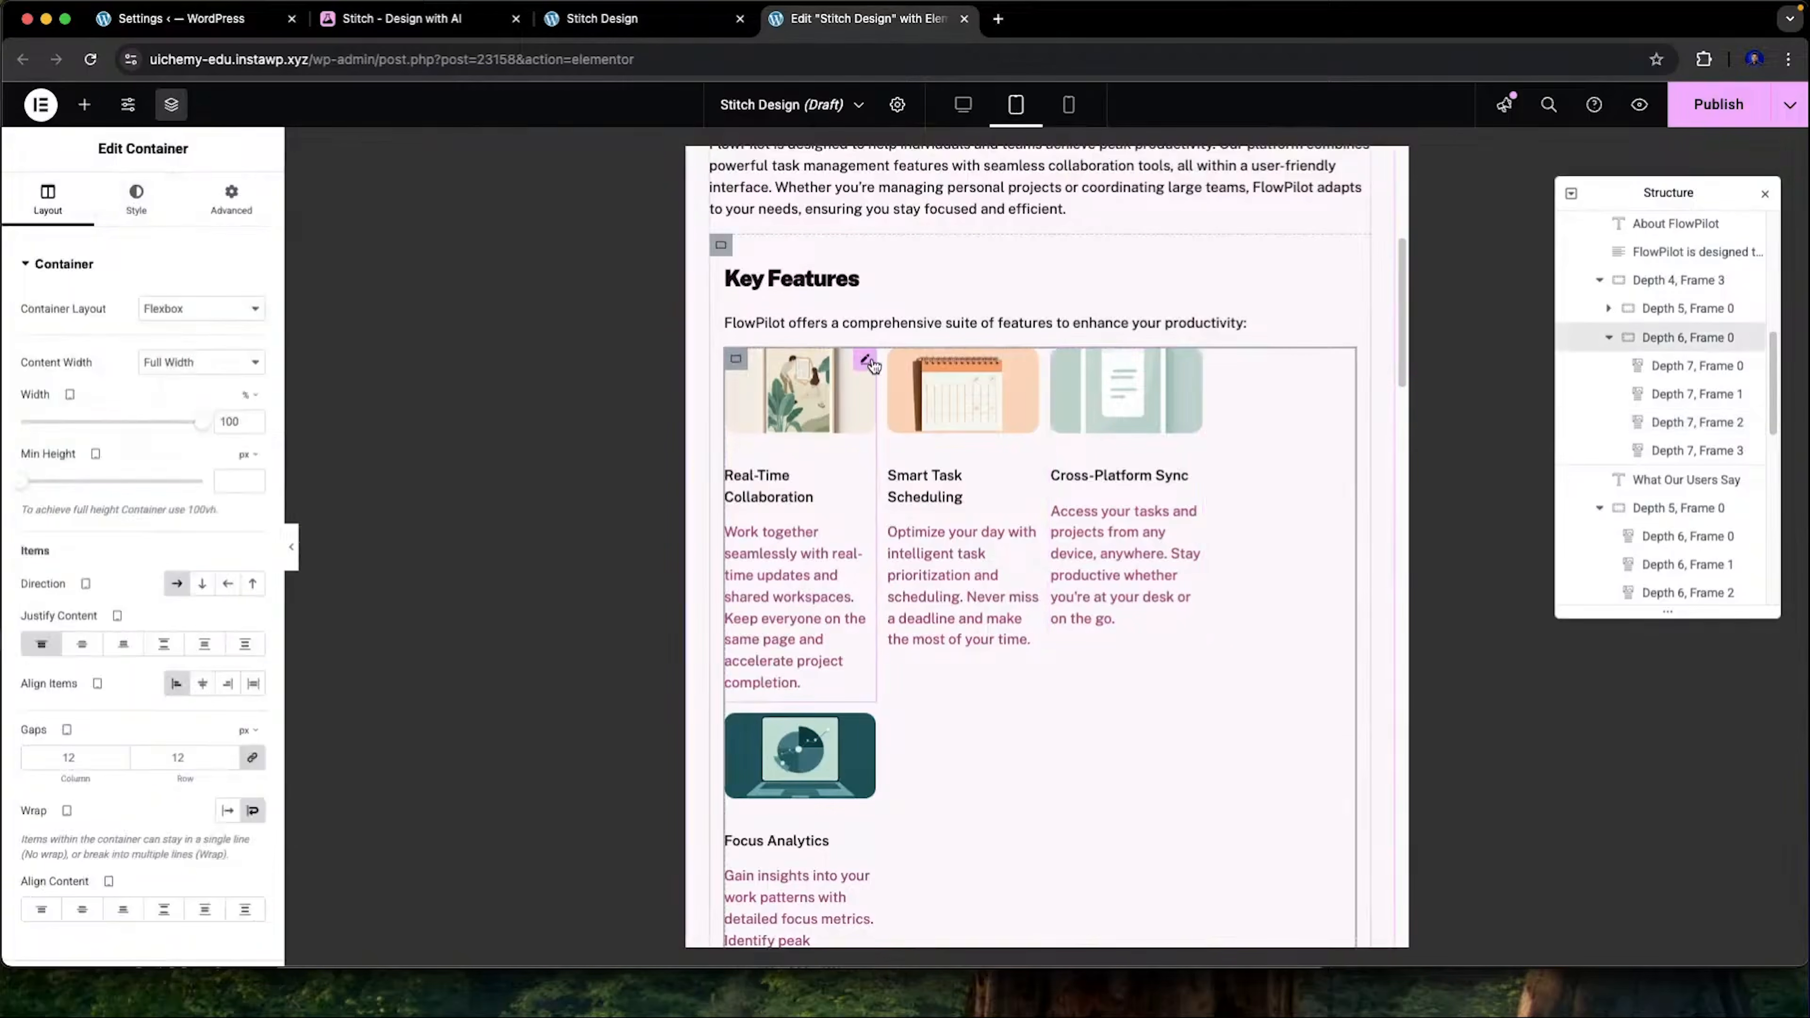
pyautogui.click(868, 361)
pyautogui.click(231, 200)
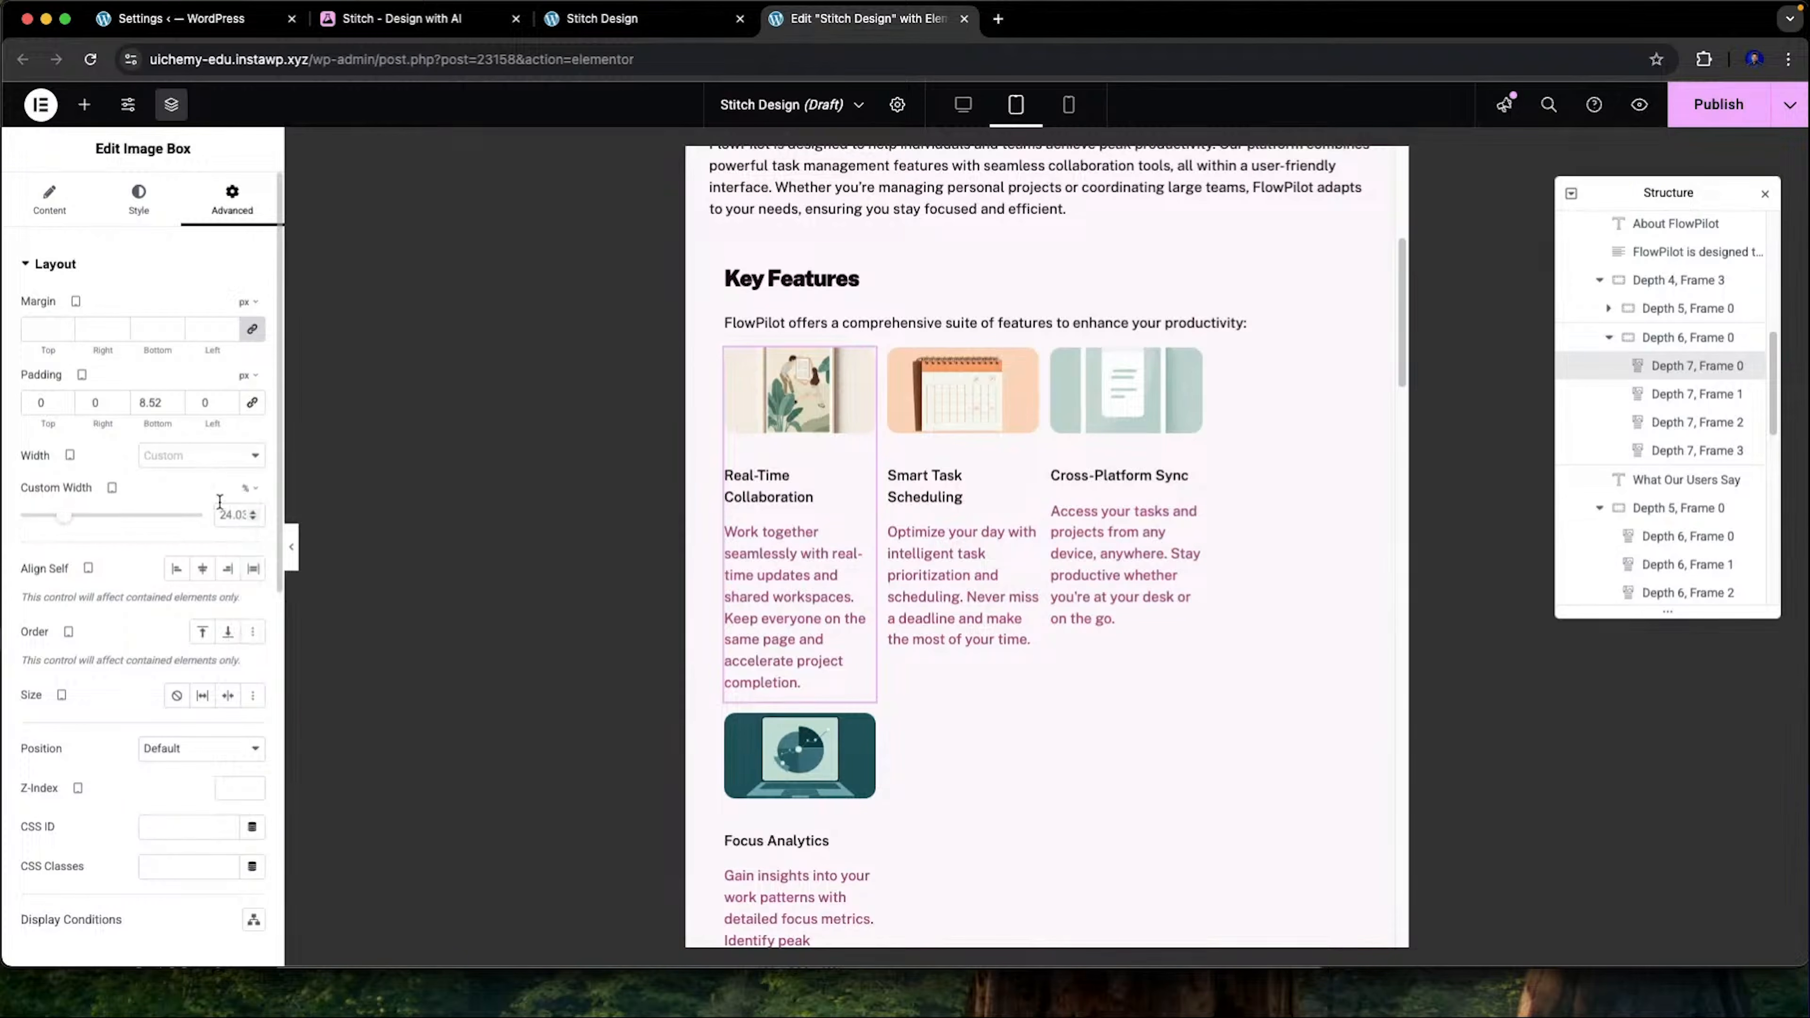
pyautogui.write('48')
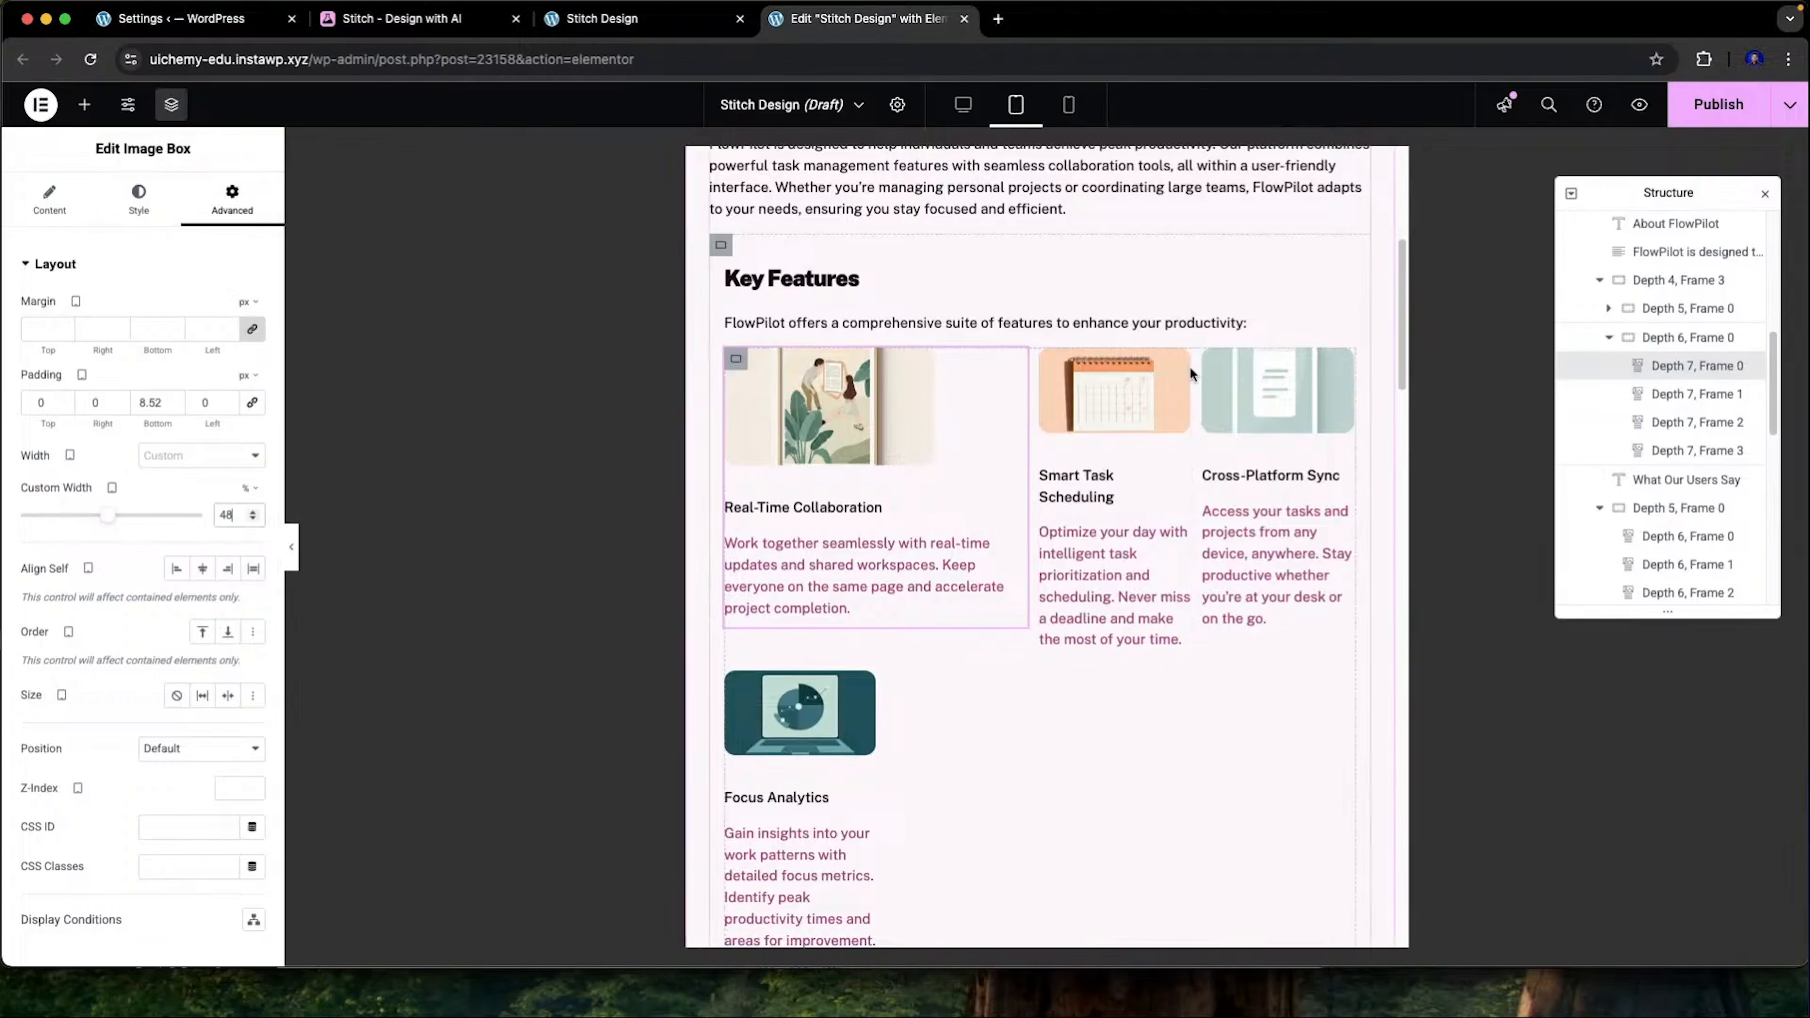
# Copy the Real-Time Collaboration image box and paste its style onto the other three Key Features image boxes
pyautogui.rightClick(1657, 371)
pyautogui.click(1643, 454)
pyautogui.rightClick(1648, 394)
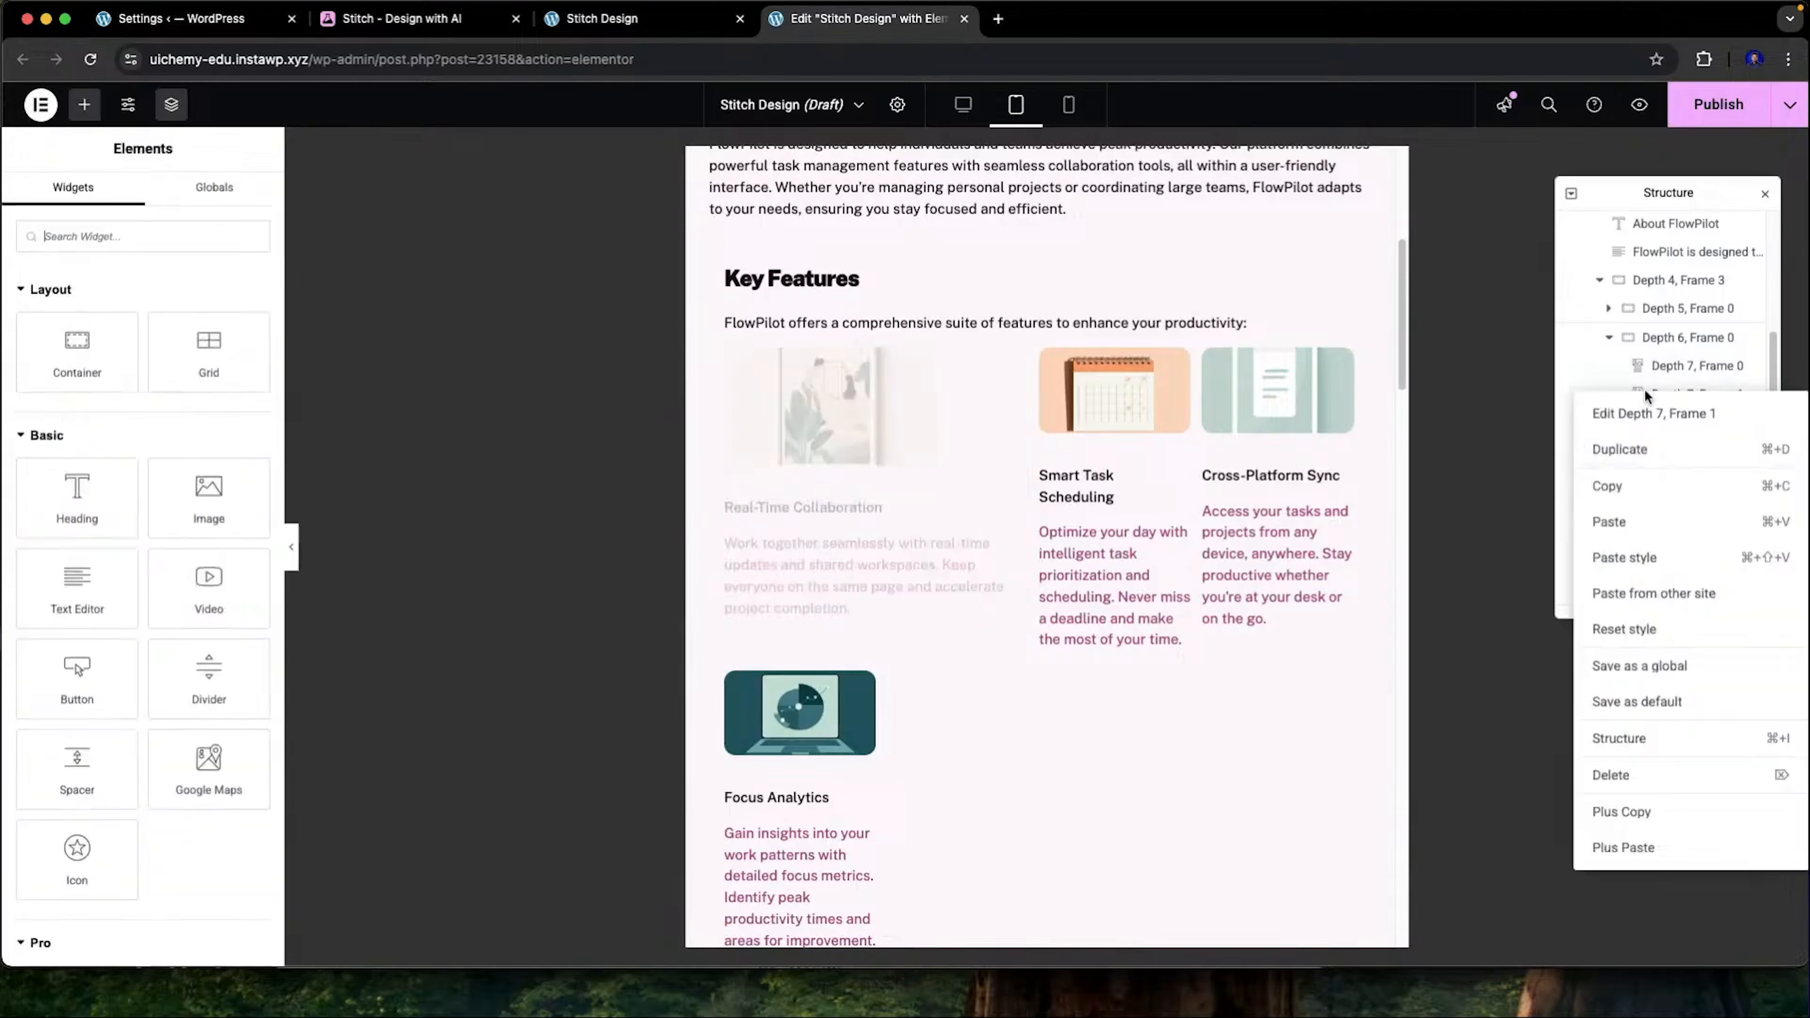
pyautogui.click(1644, 548)
pyautogui.rightClick(1659, 428)
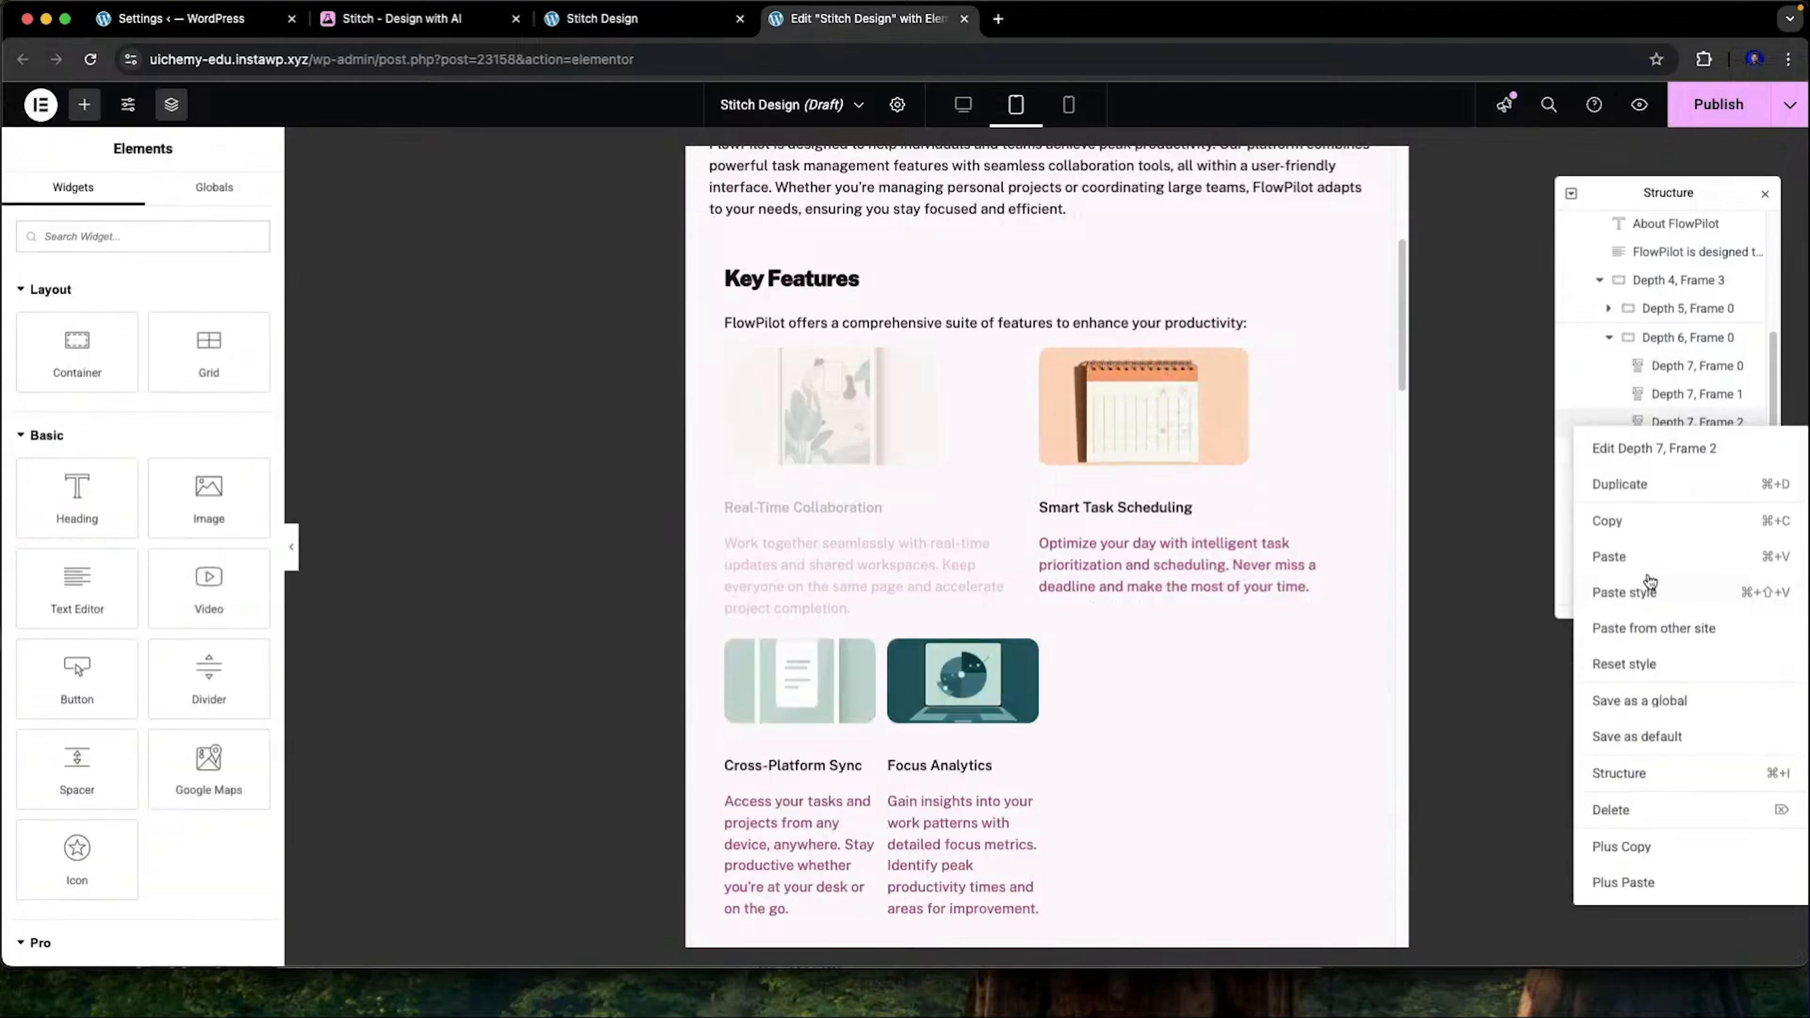
pyautogui.click(1646, 591)
pyautogui.rightClick(1648, 588)
pyautogui.click(1631, 617)
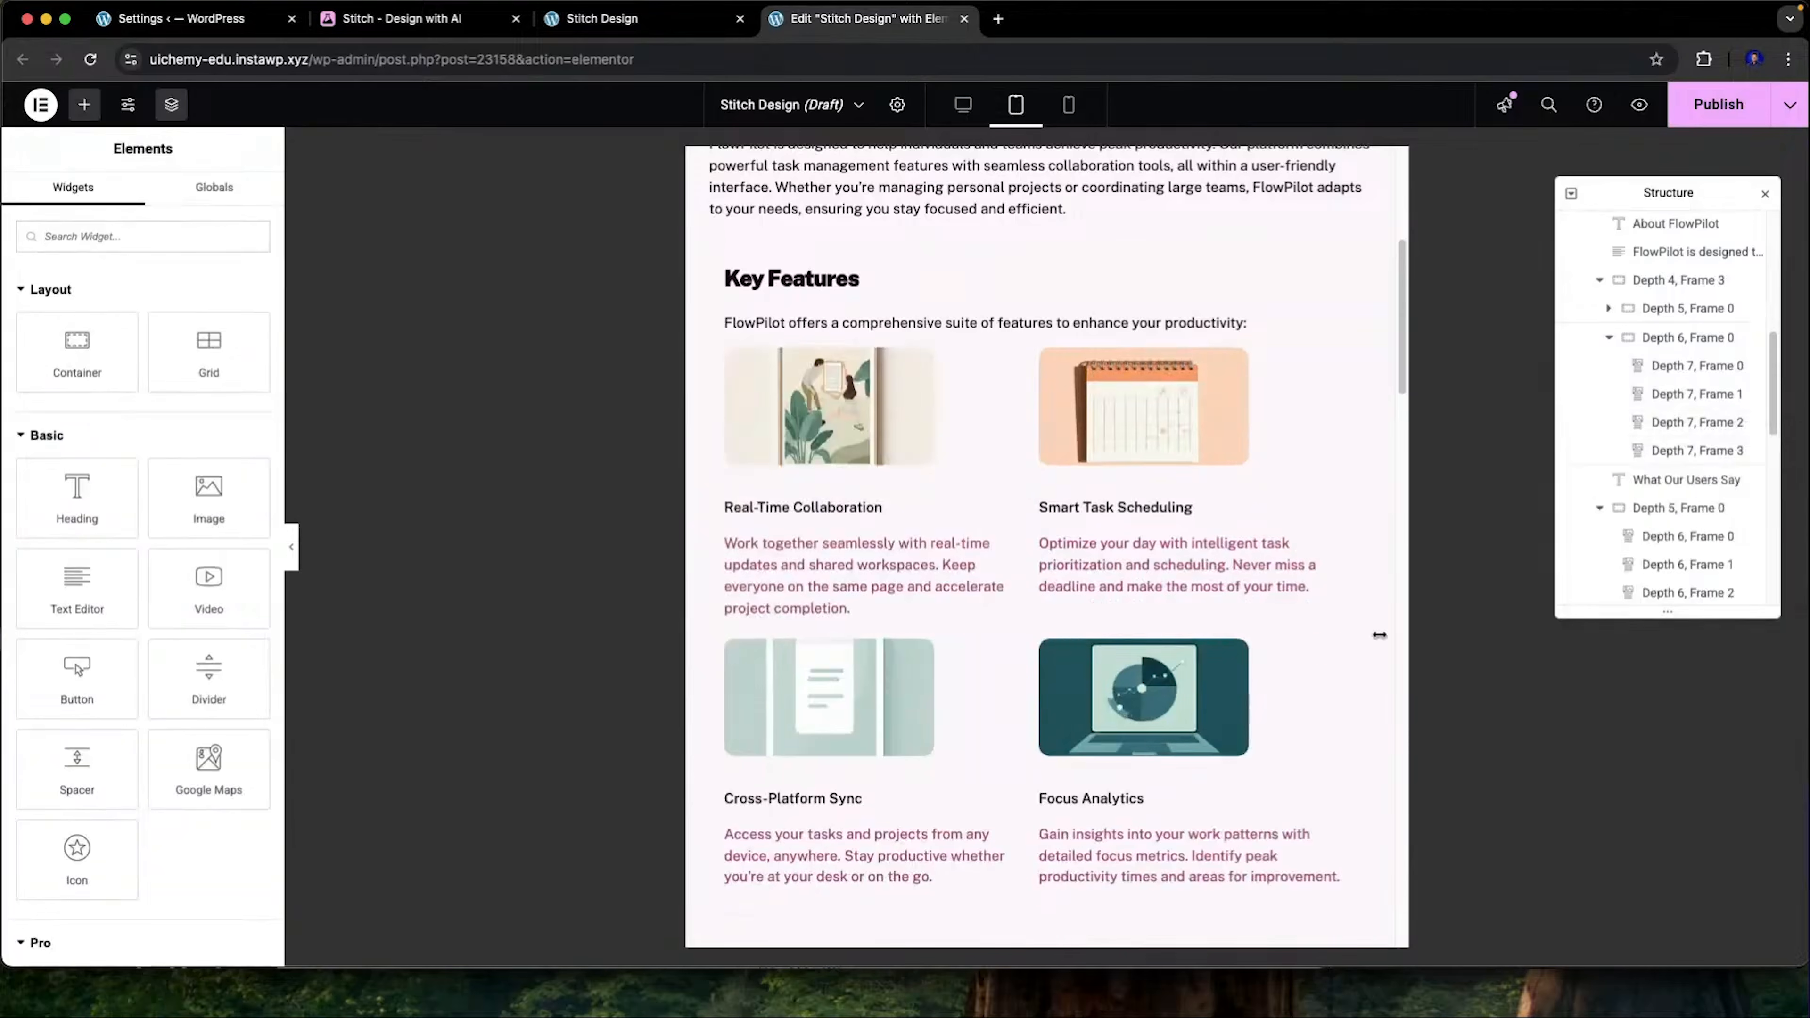
# Set the container holding the three Our Impact cards to No Wrap in the tablet layout
pyautogui.scroll(-1, 1014, 551)
pyautogui.scroll(-1, 1013, 551)
pyautogui.scroll(-15, 1013, 551)
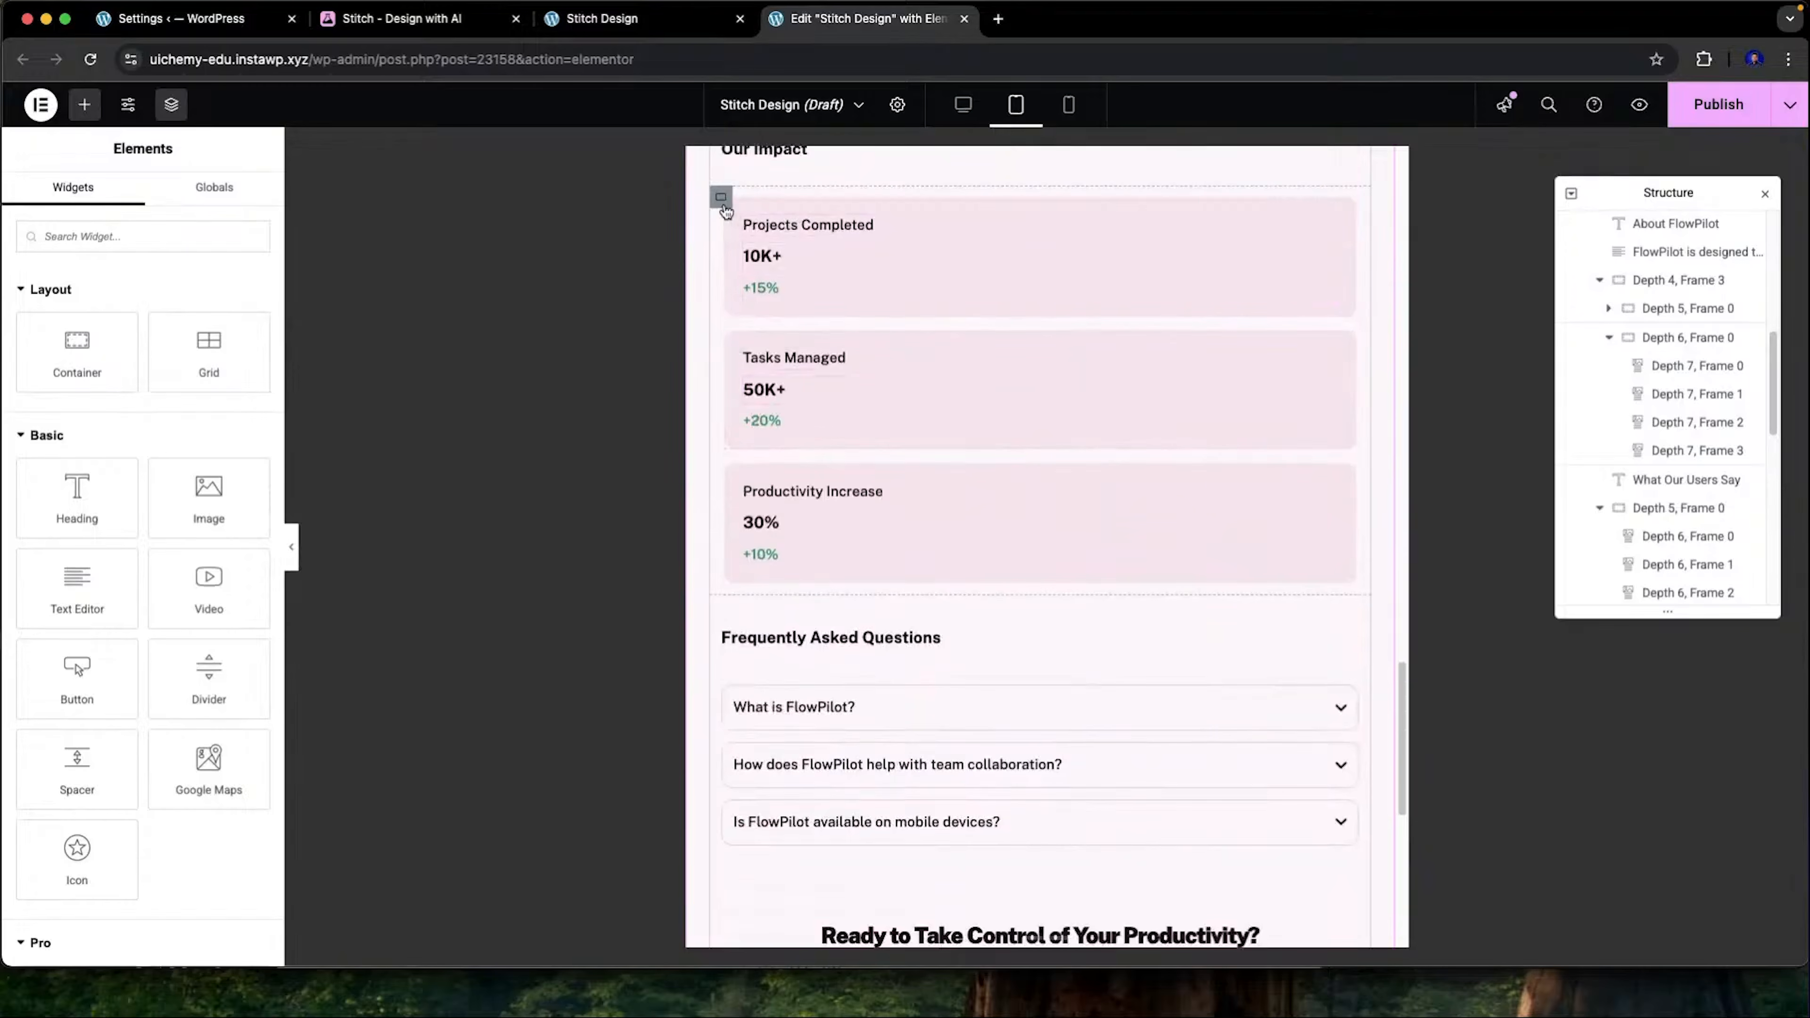
pyautogui.click(745, 220)
pyautogui.click(736, 209)
pyautogui.scroll(2, 865, 364)
pyautogui.click(720, 333)
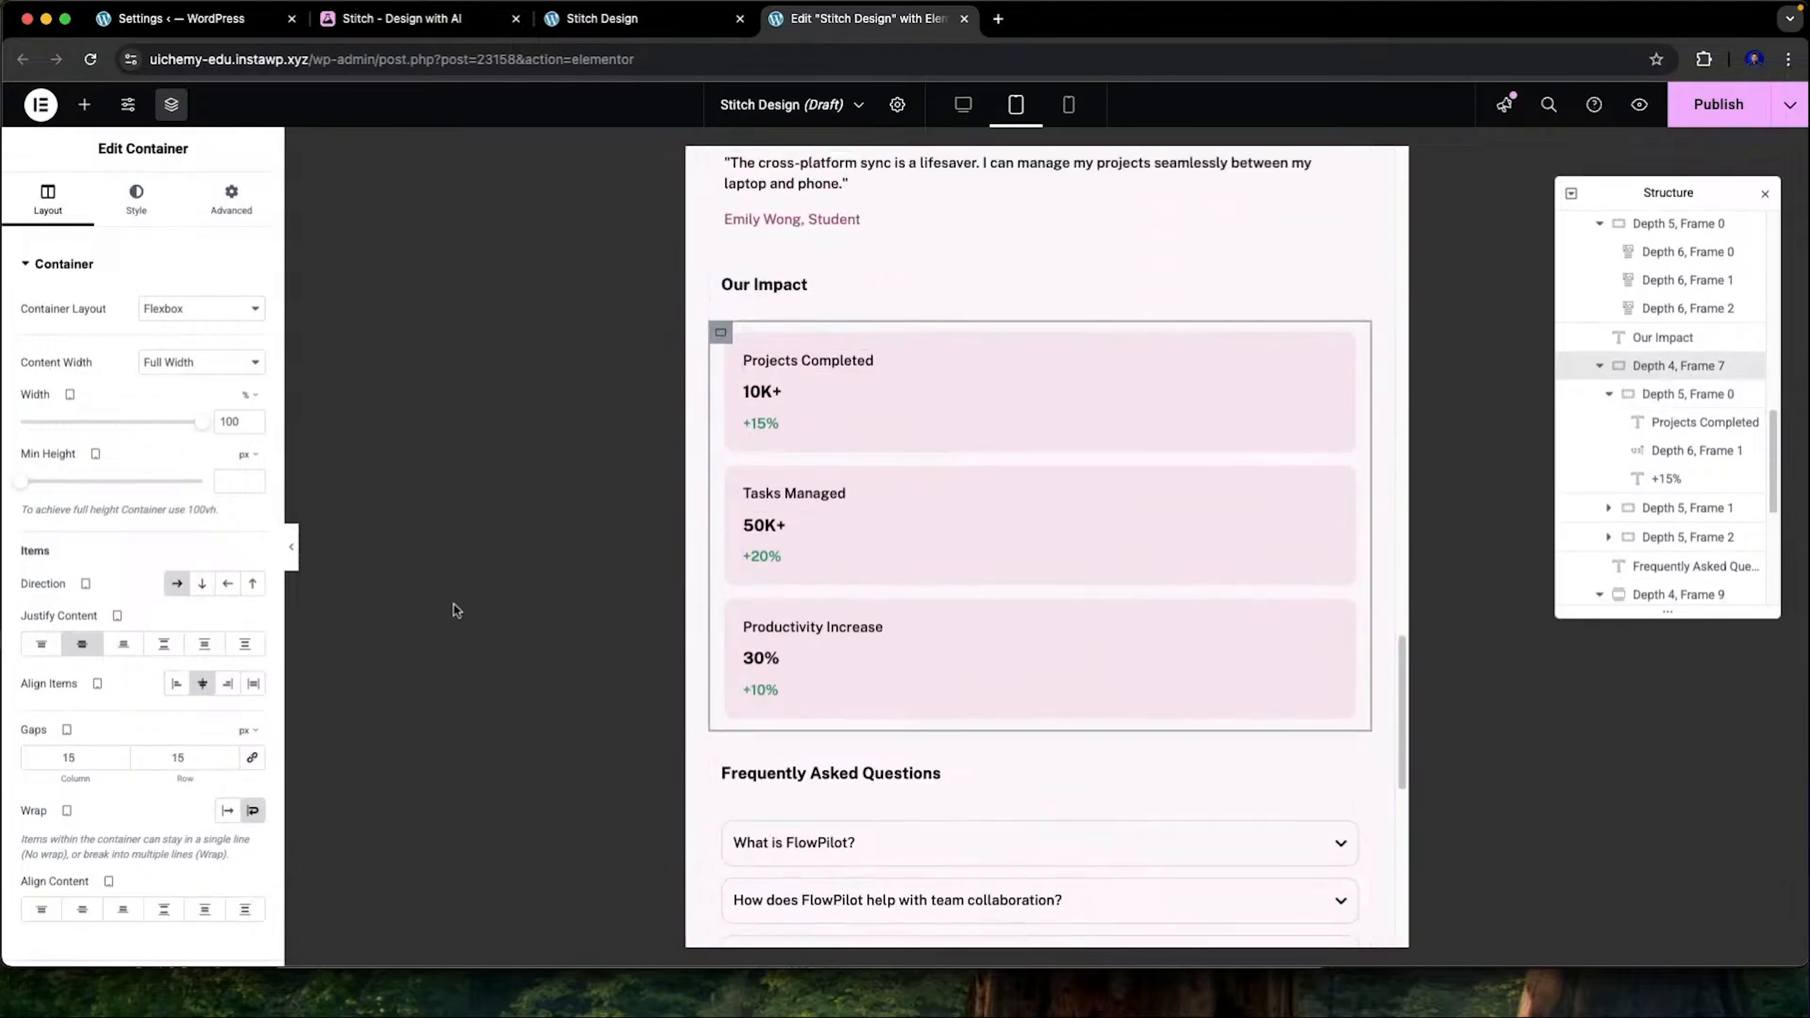
pyautogui.click(228, 812)
# Set the Projects Completed card's tablet width to 30% and paste its style onto the Tasks Managed and Productivity Increase cards
pyautogui.click(1610, 393)
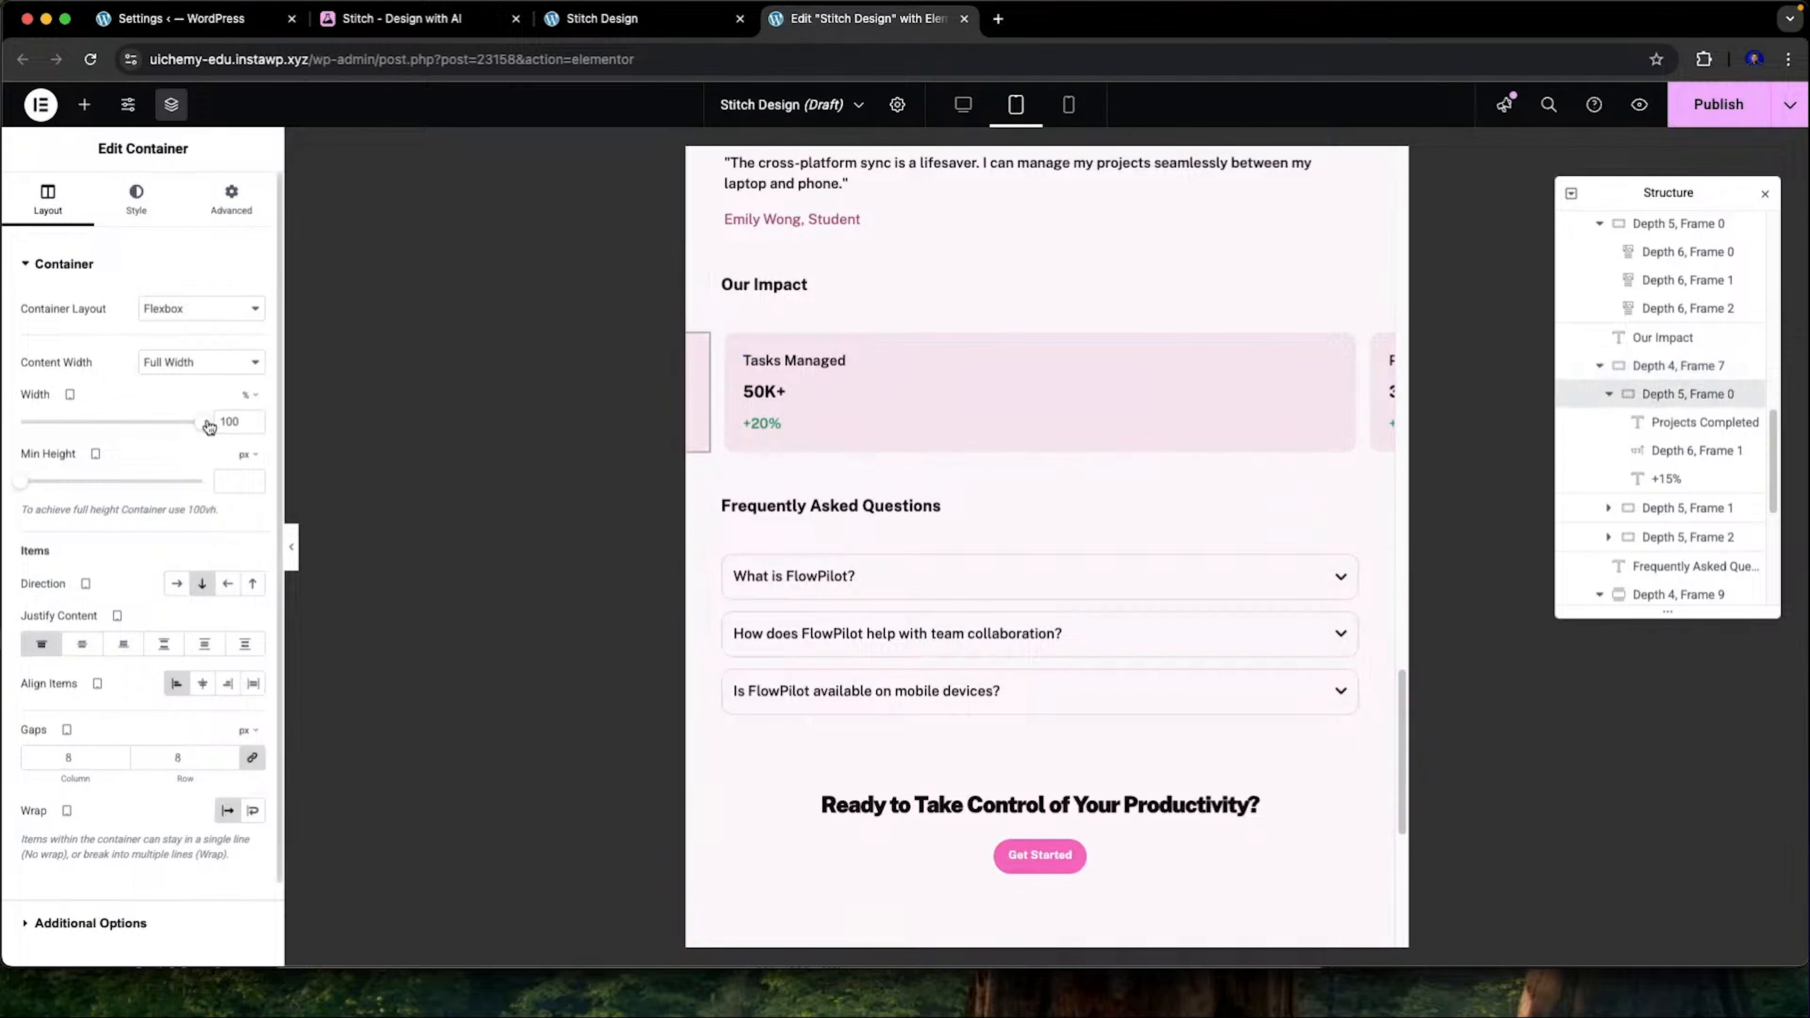
pyautogui.click(1611, 392)
pyautogui.rightClick(1677, 395)
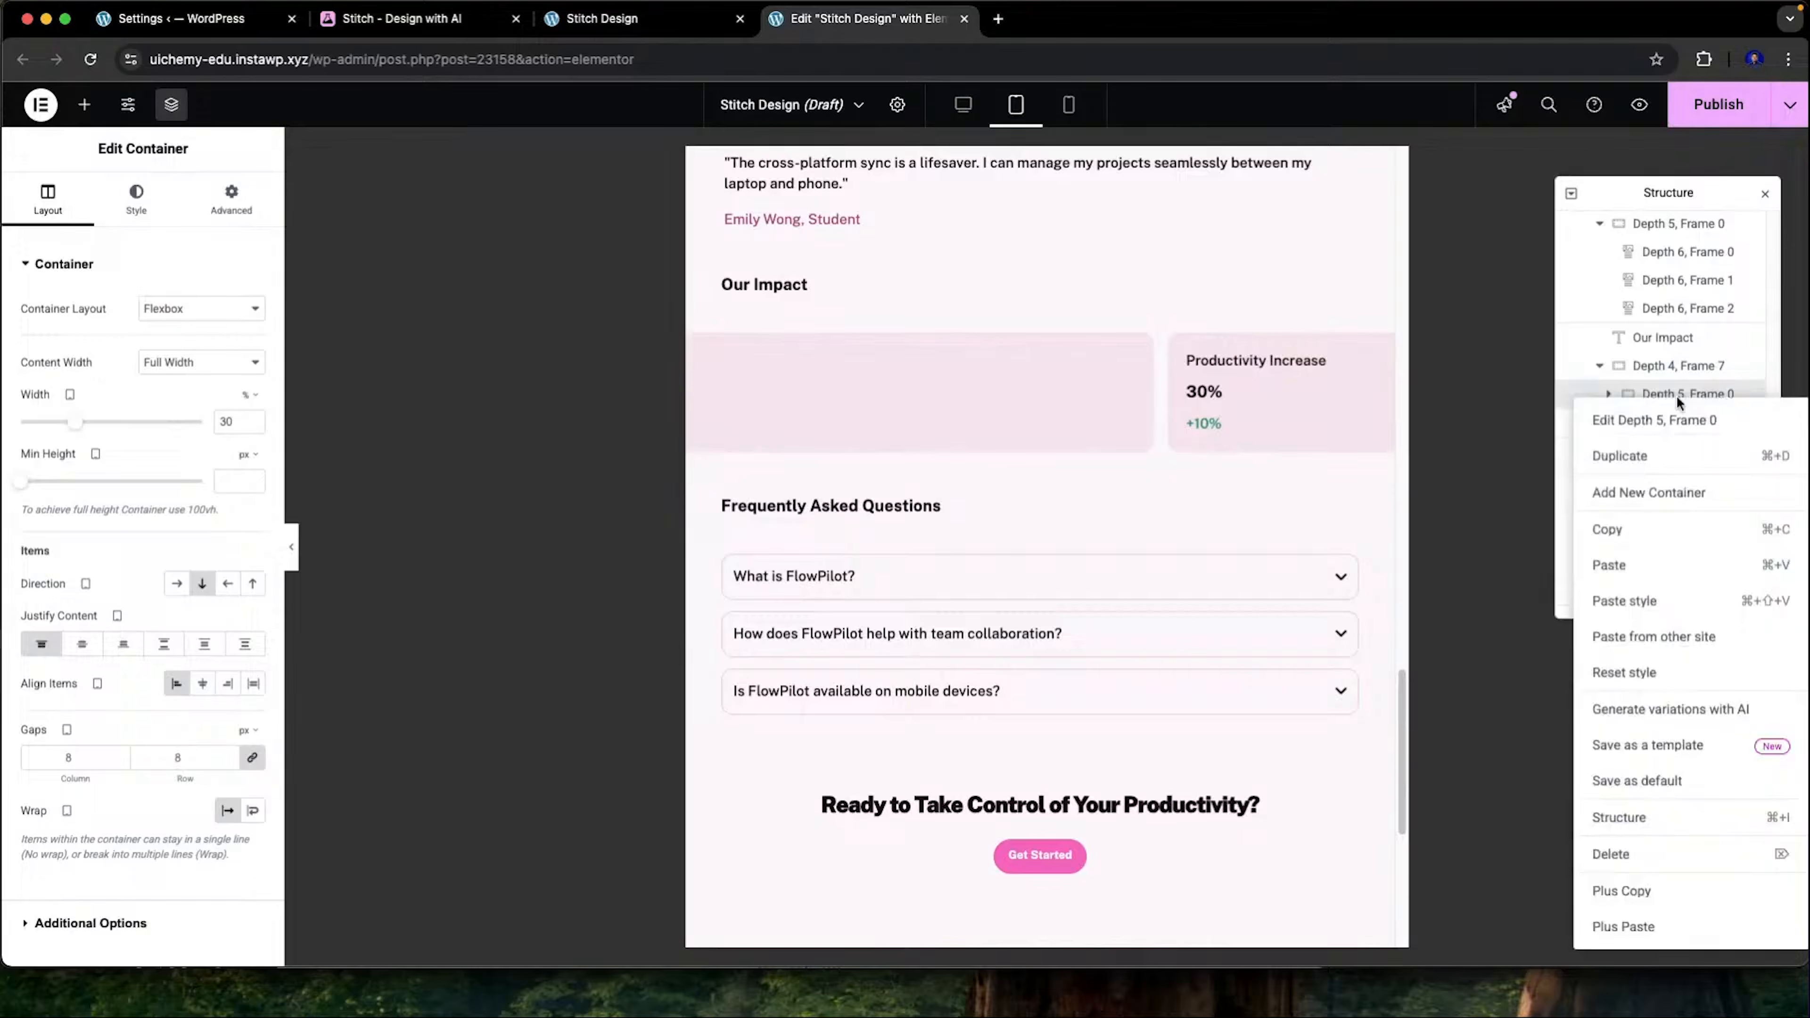
pyautogui.click(1653, 600)
pyautogui.rightClick(1676, 426)
pyautogui.click(1653, 619)
pyautogui.rightClick(1677, 454)
pyautogui.click(1653, 619)
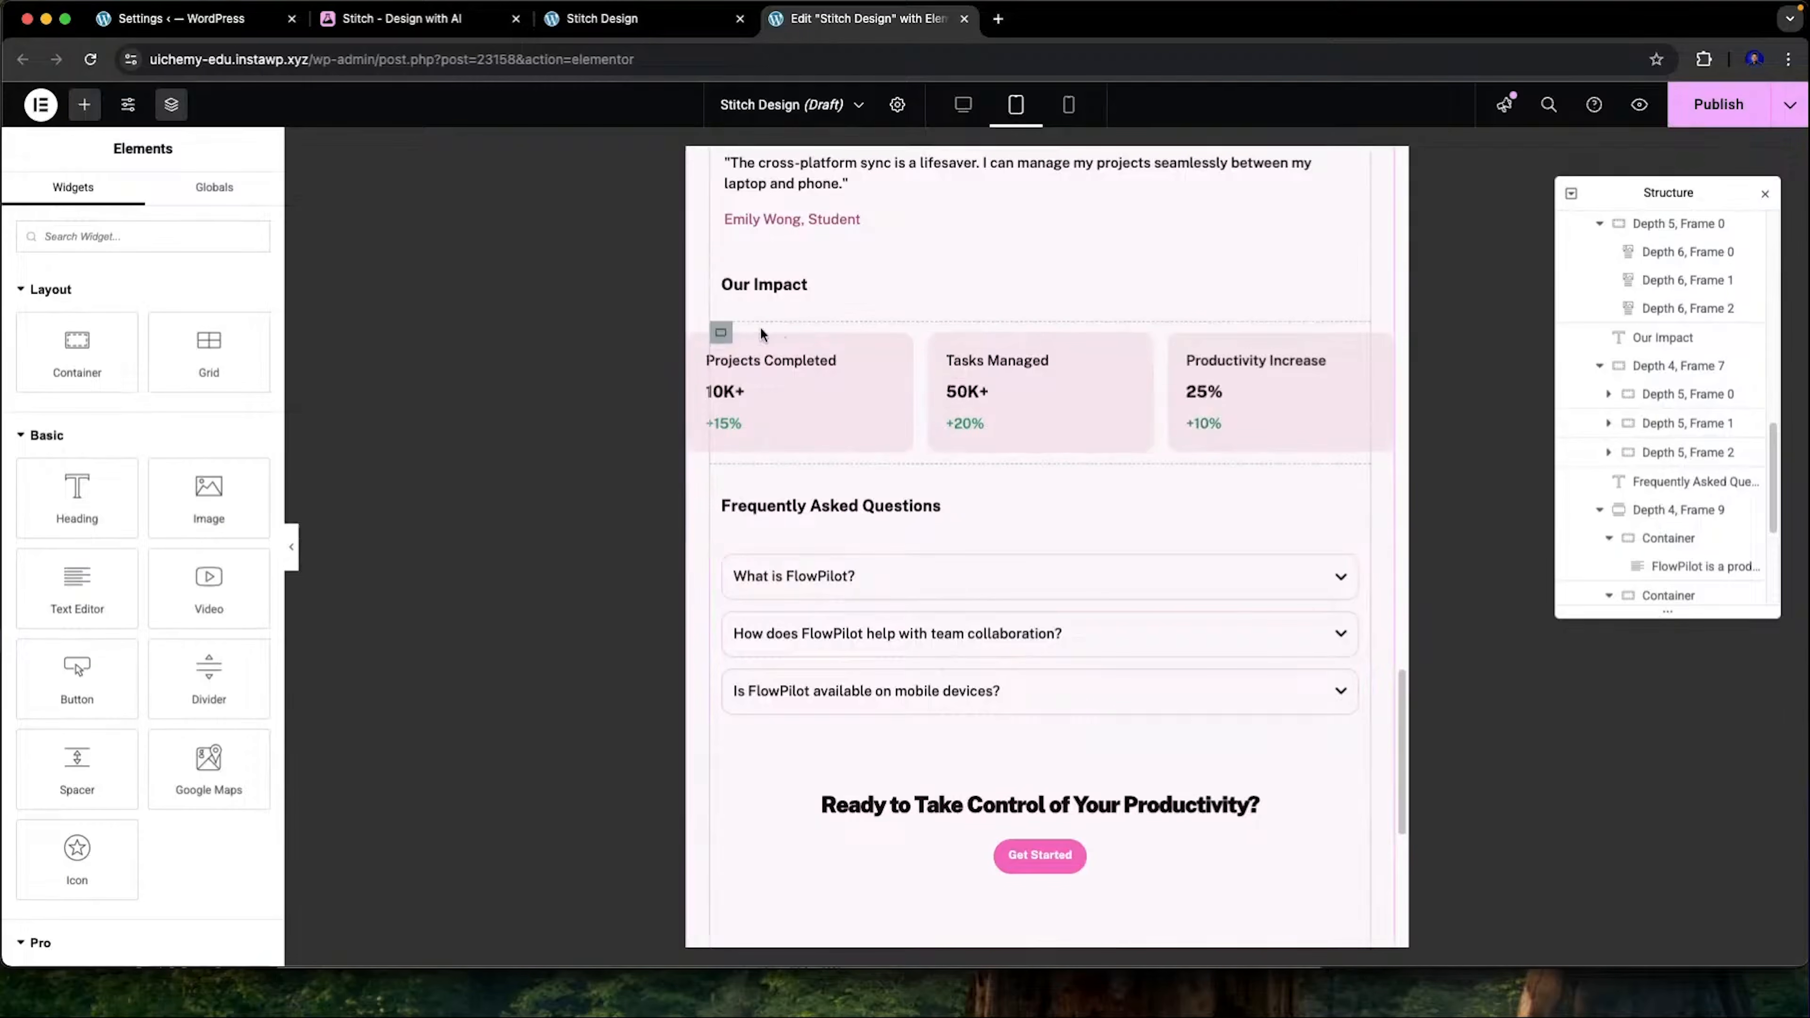
# Review the tablet layout, switch to the mobile portrait view and examine the page's layout from the header to the FAQ section
pyautogui.scroll(-2, 792, 303)
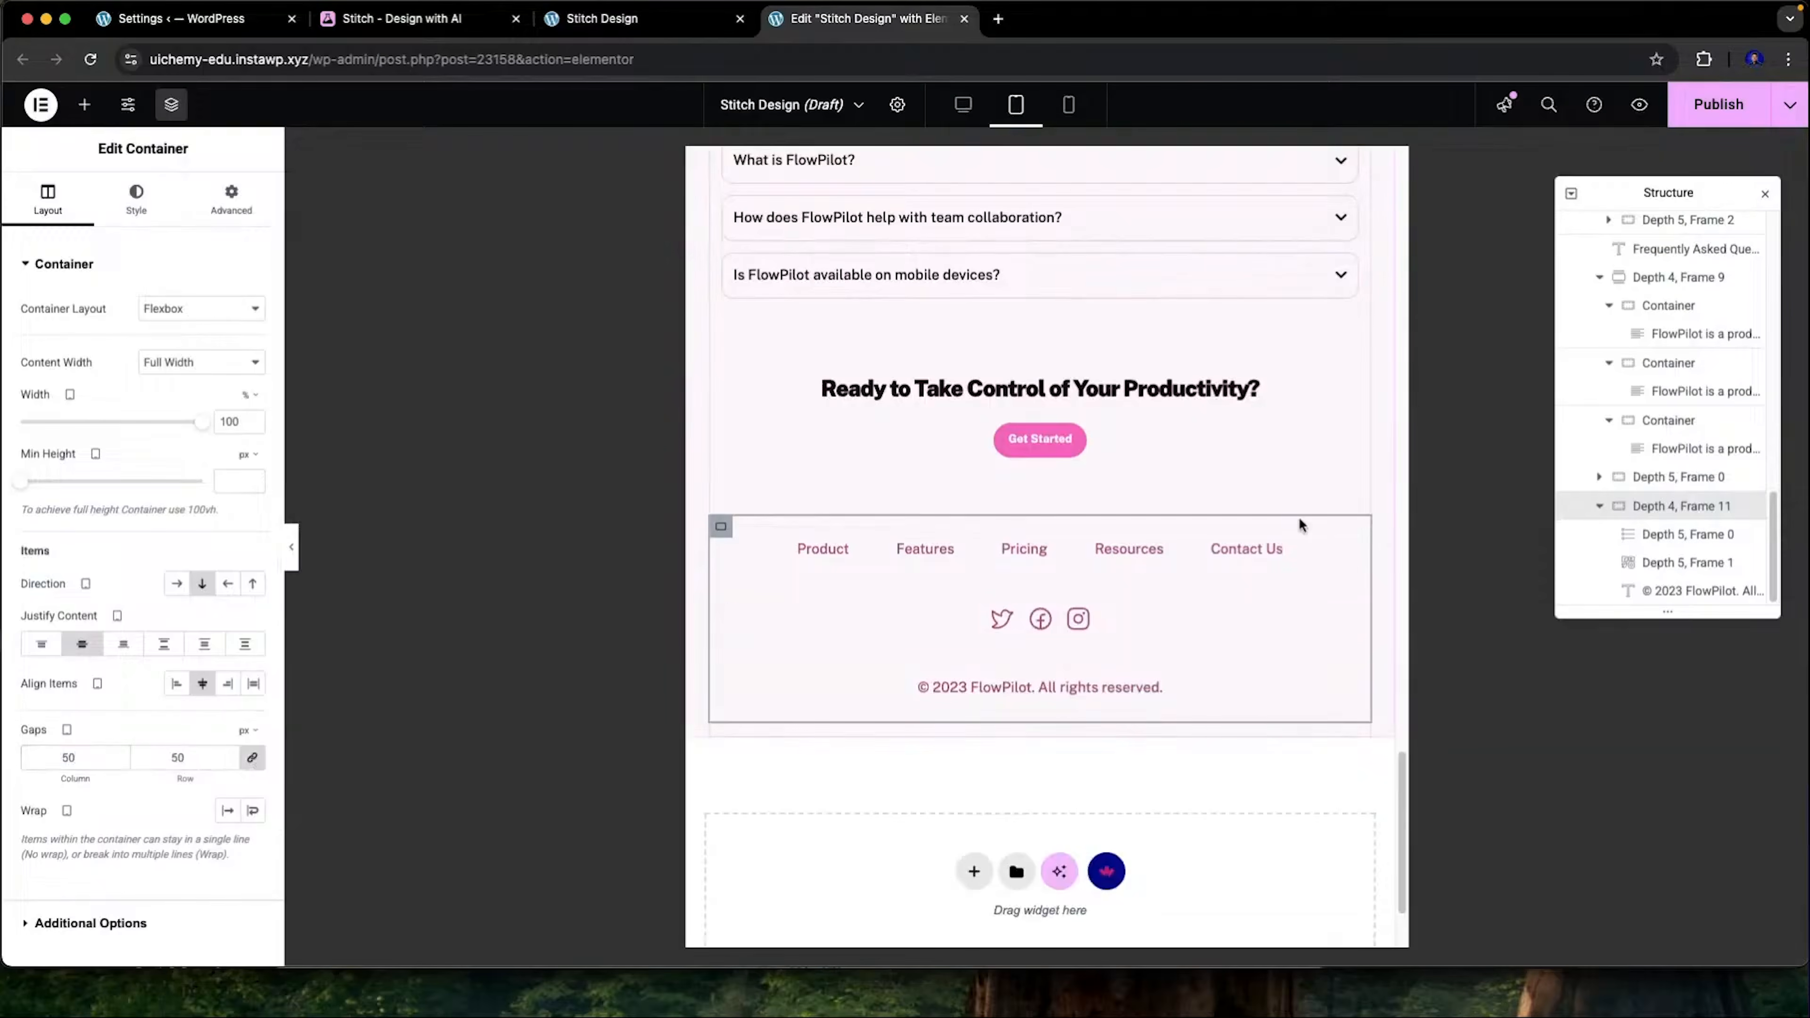
pyautogui.scroll(10, 1097, 647)
pyautogui.scroll(10, 1094, 642)
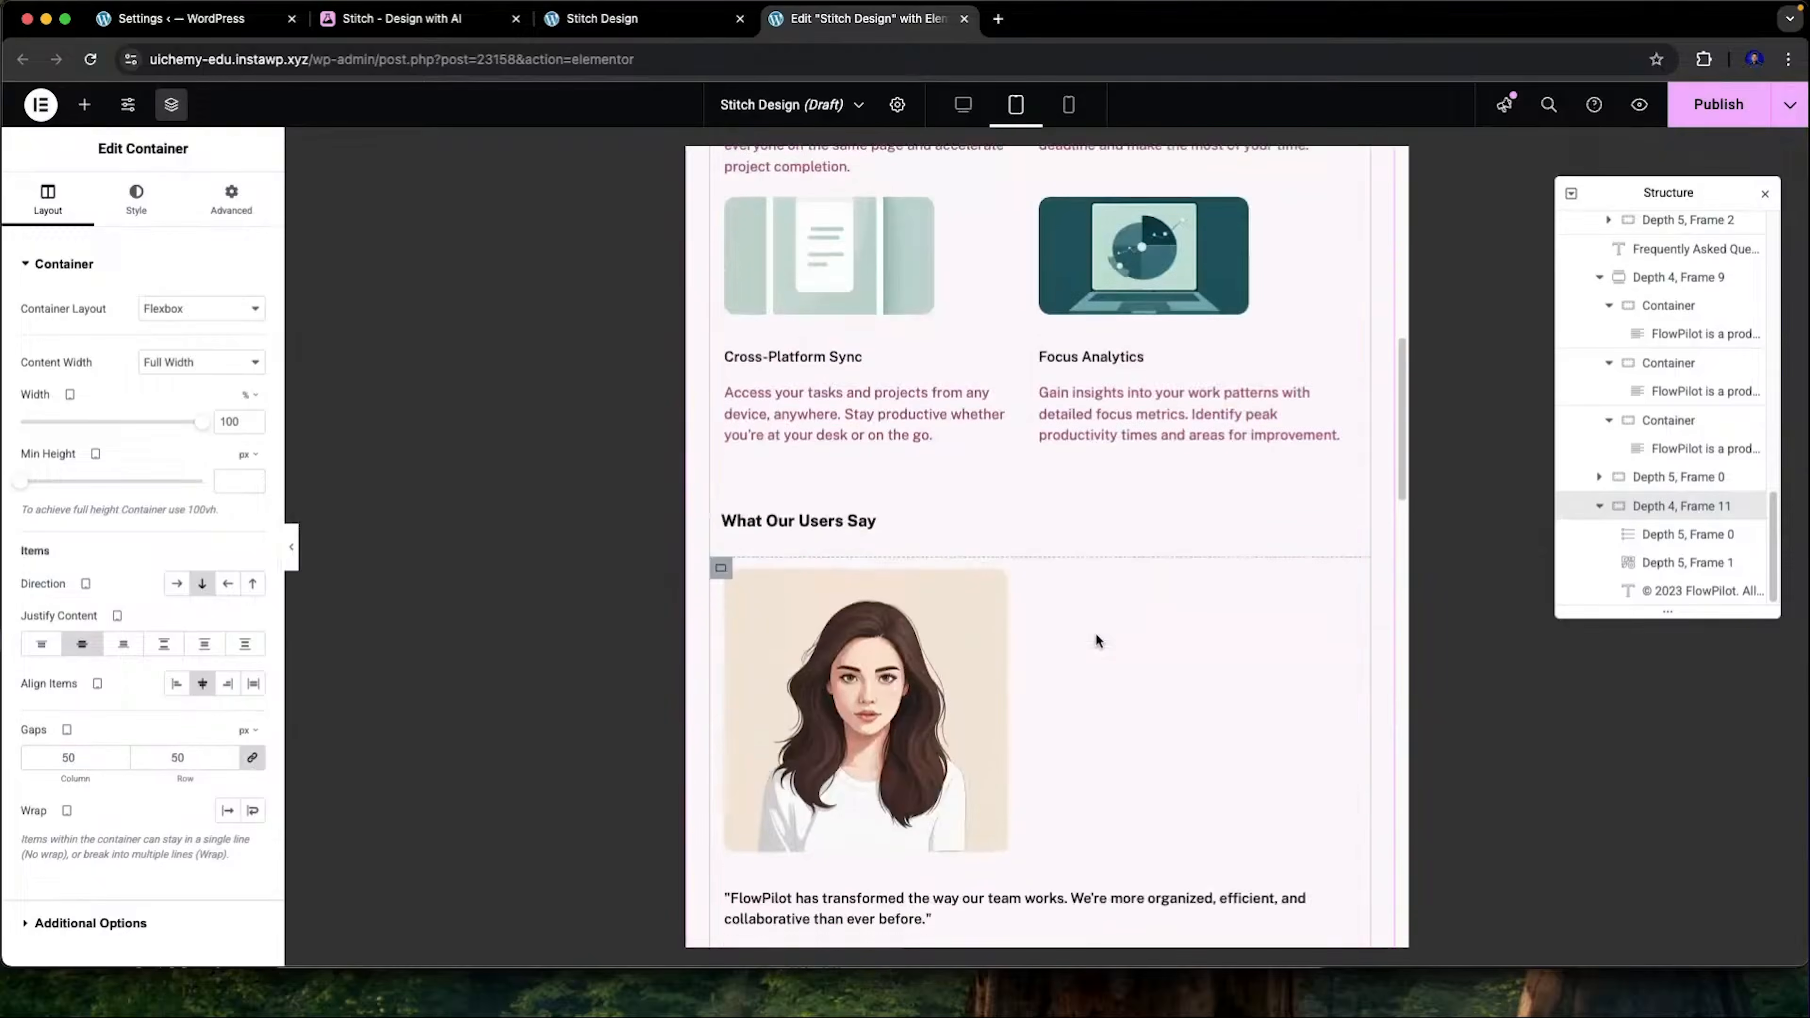
pyautogui.click(1070, 106)
pyautogui.scroll(-10, 1044, 648)
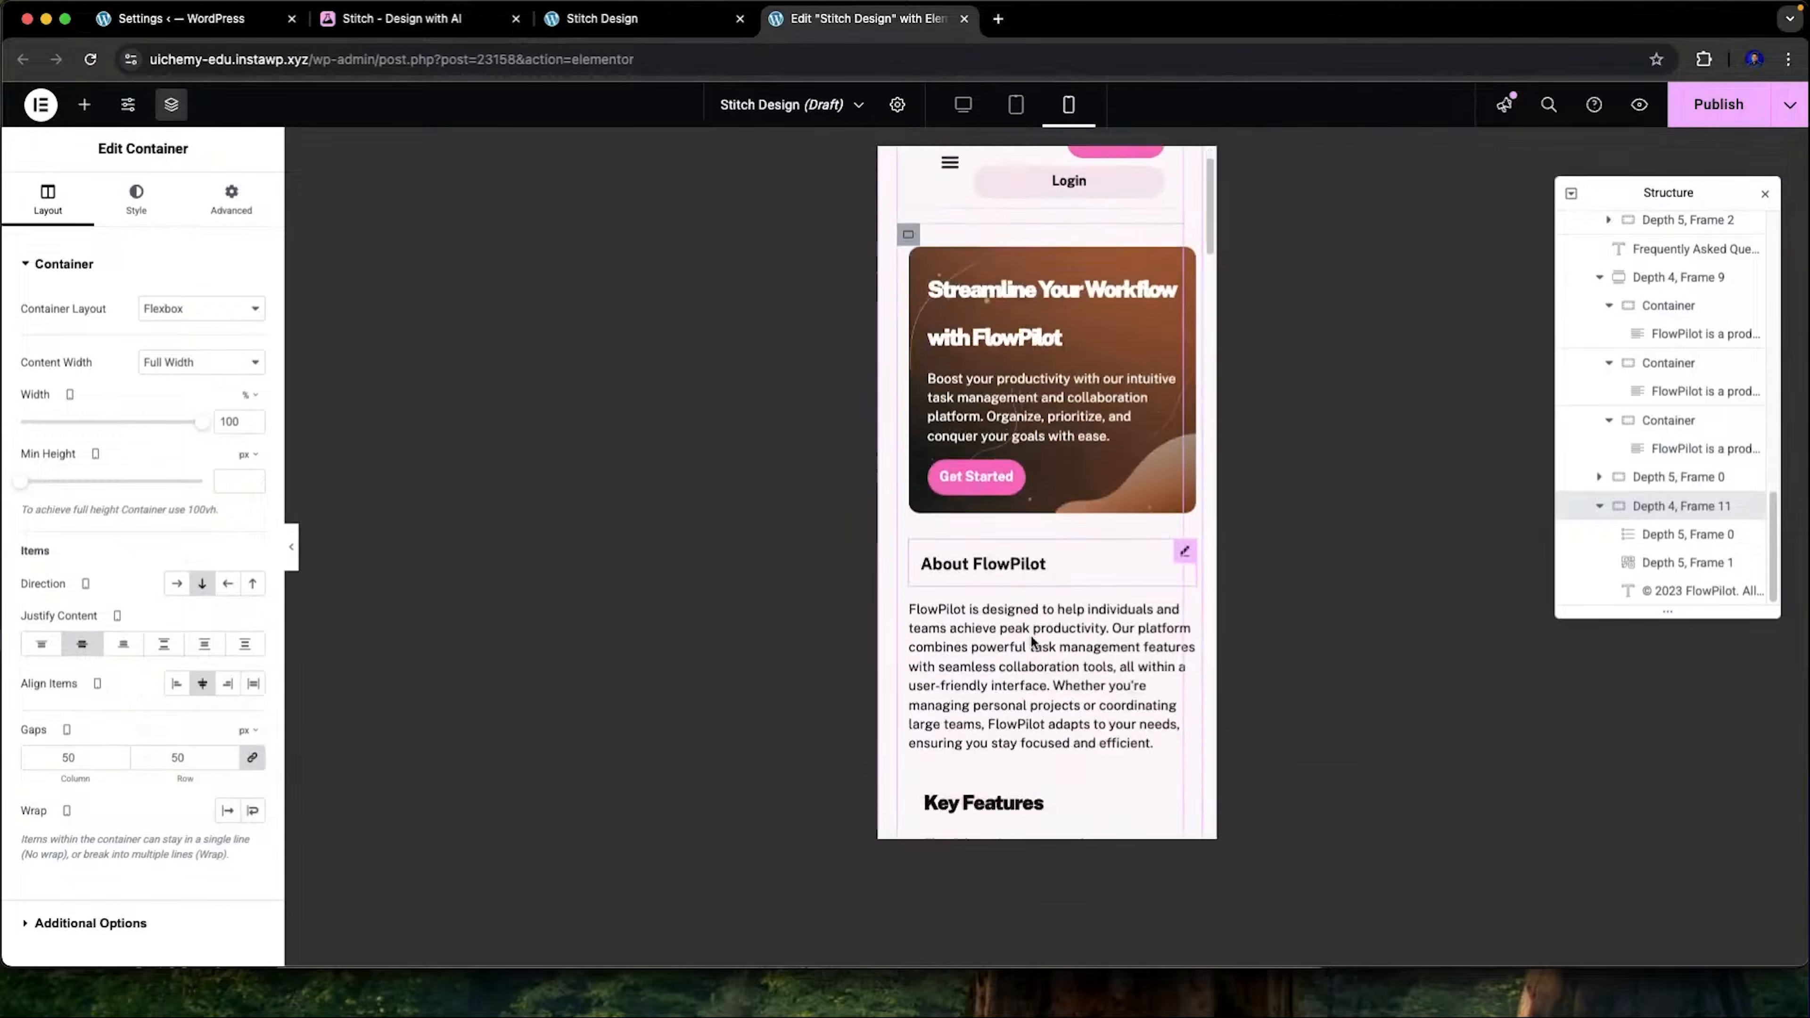
pyautogui.scroll(-10, 1045, 647)
pyautogui.scroll(15, 1097, 620)
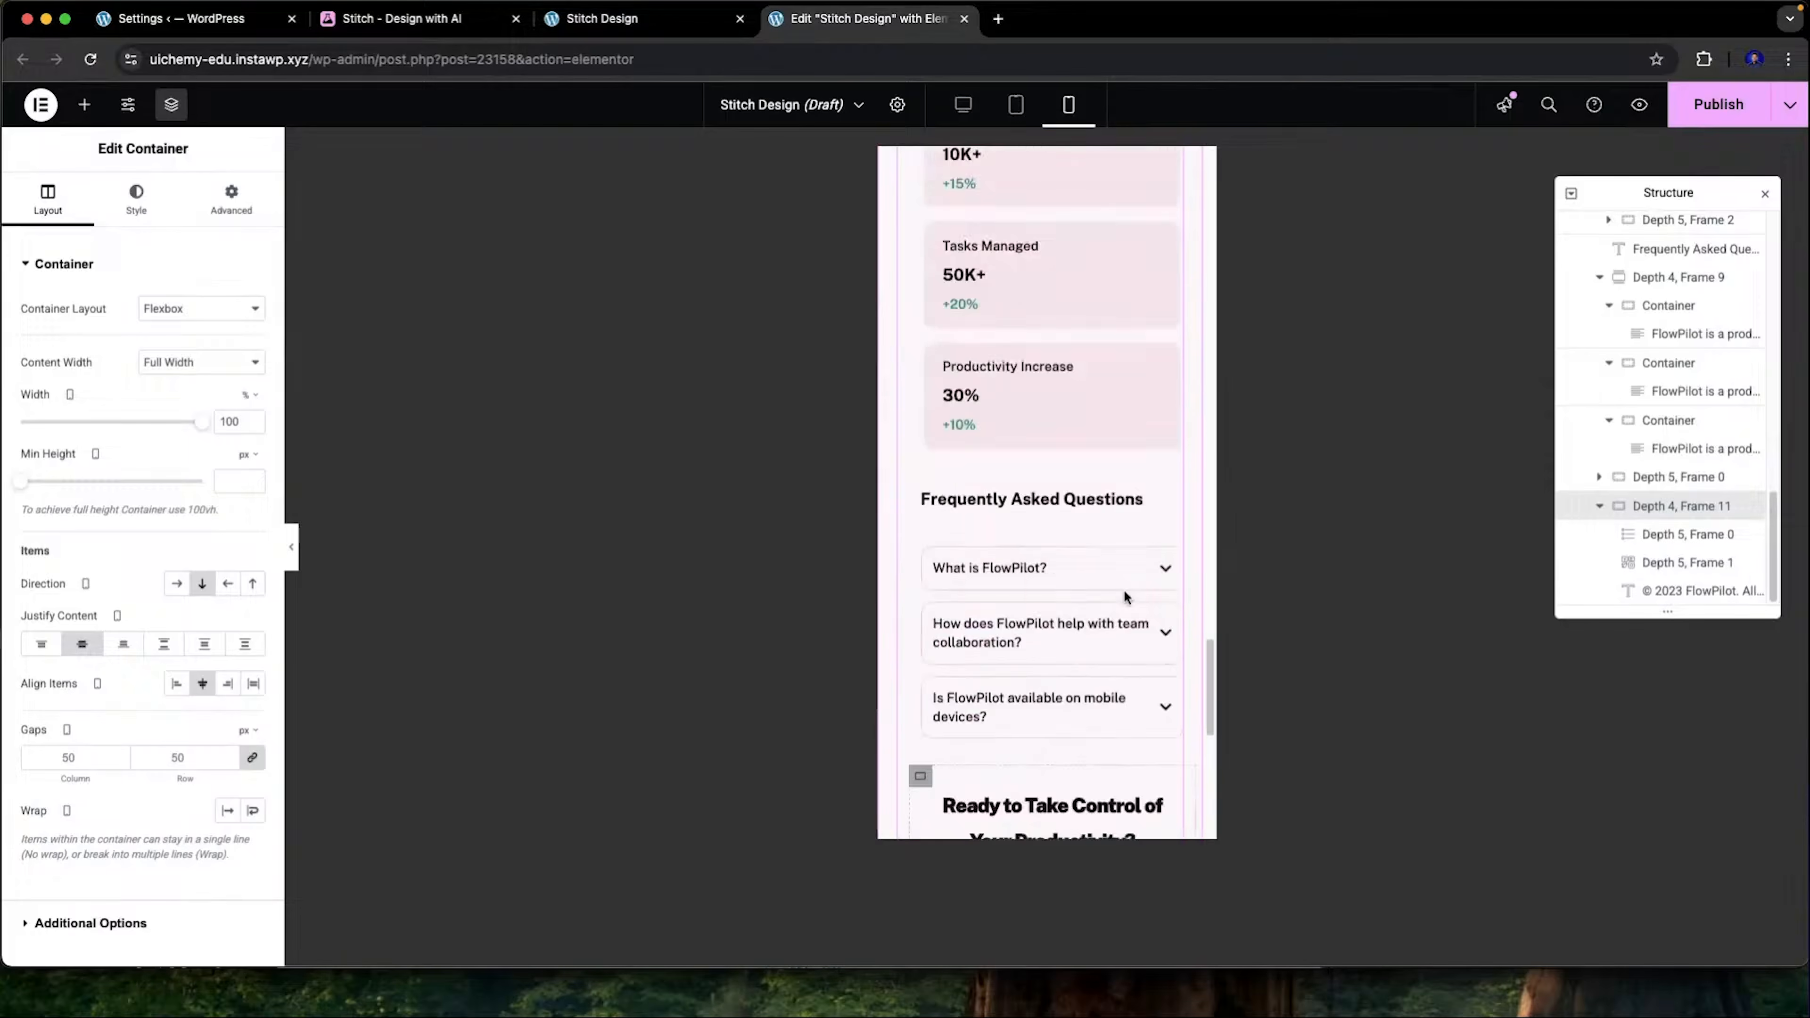
pyautogui.scroll(15, 1124, 597)
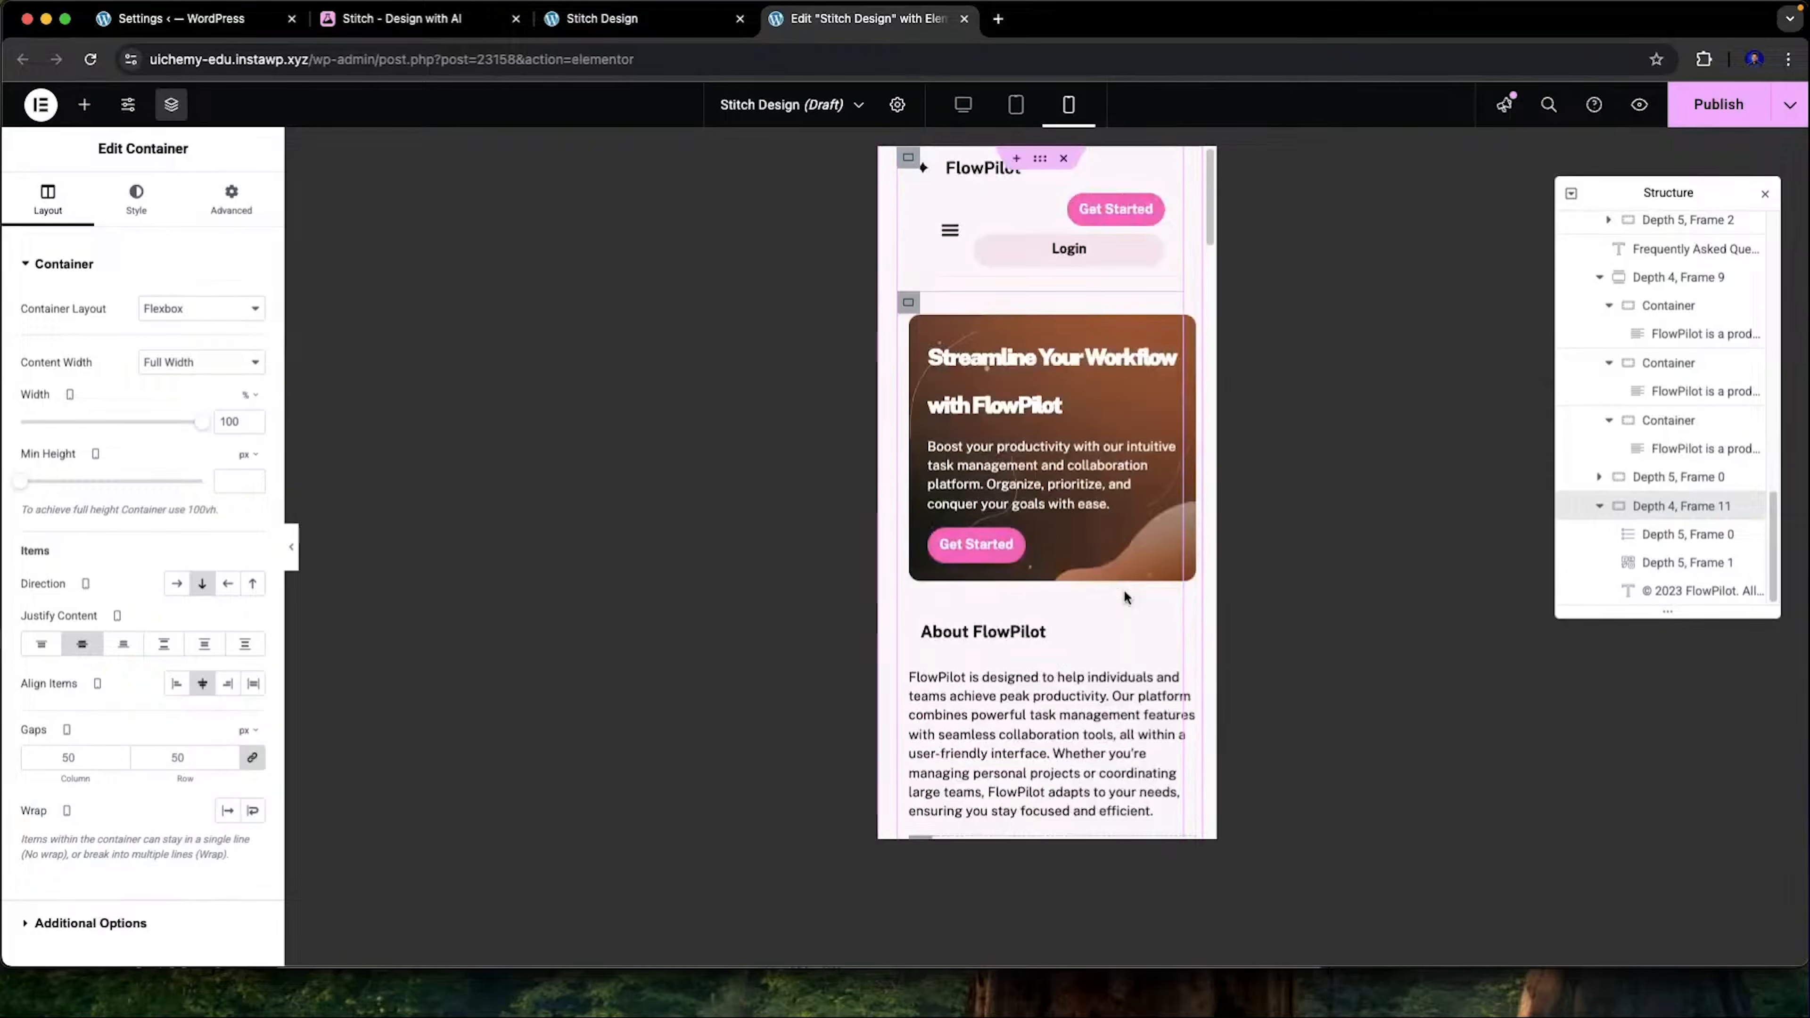
# Set the mobile width of the content container holding the hero section to 100 and check the outermost container's spacing settings
pyautogui.click(1041, 162)
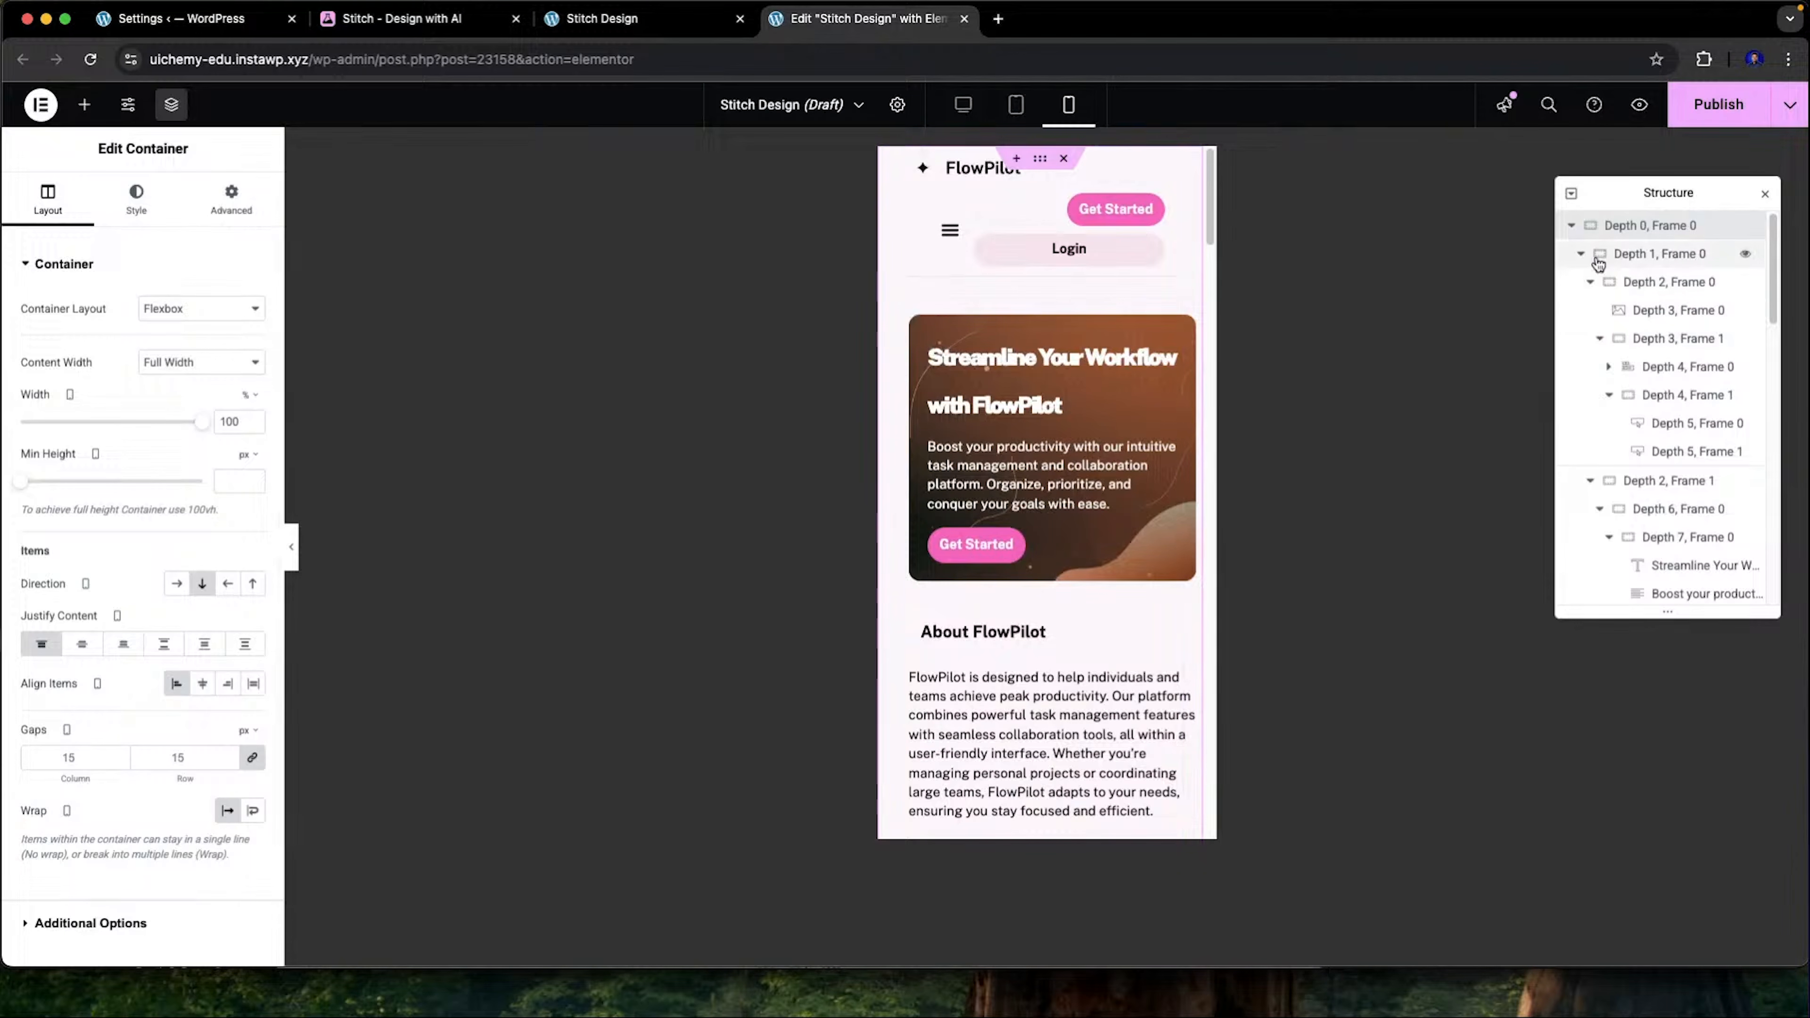
pyautogui.click(1580, 254)
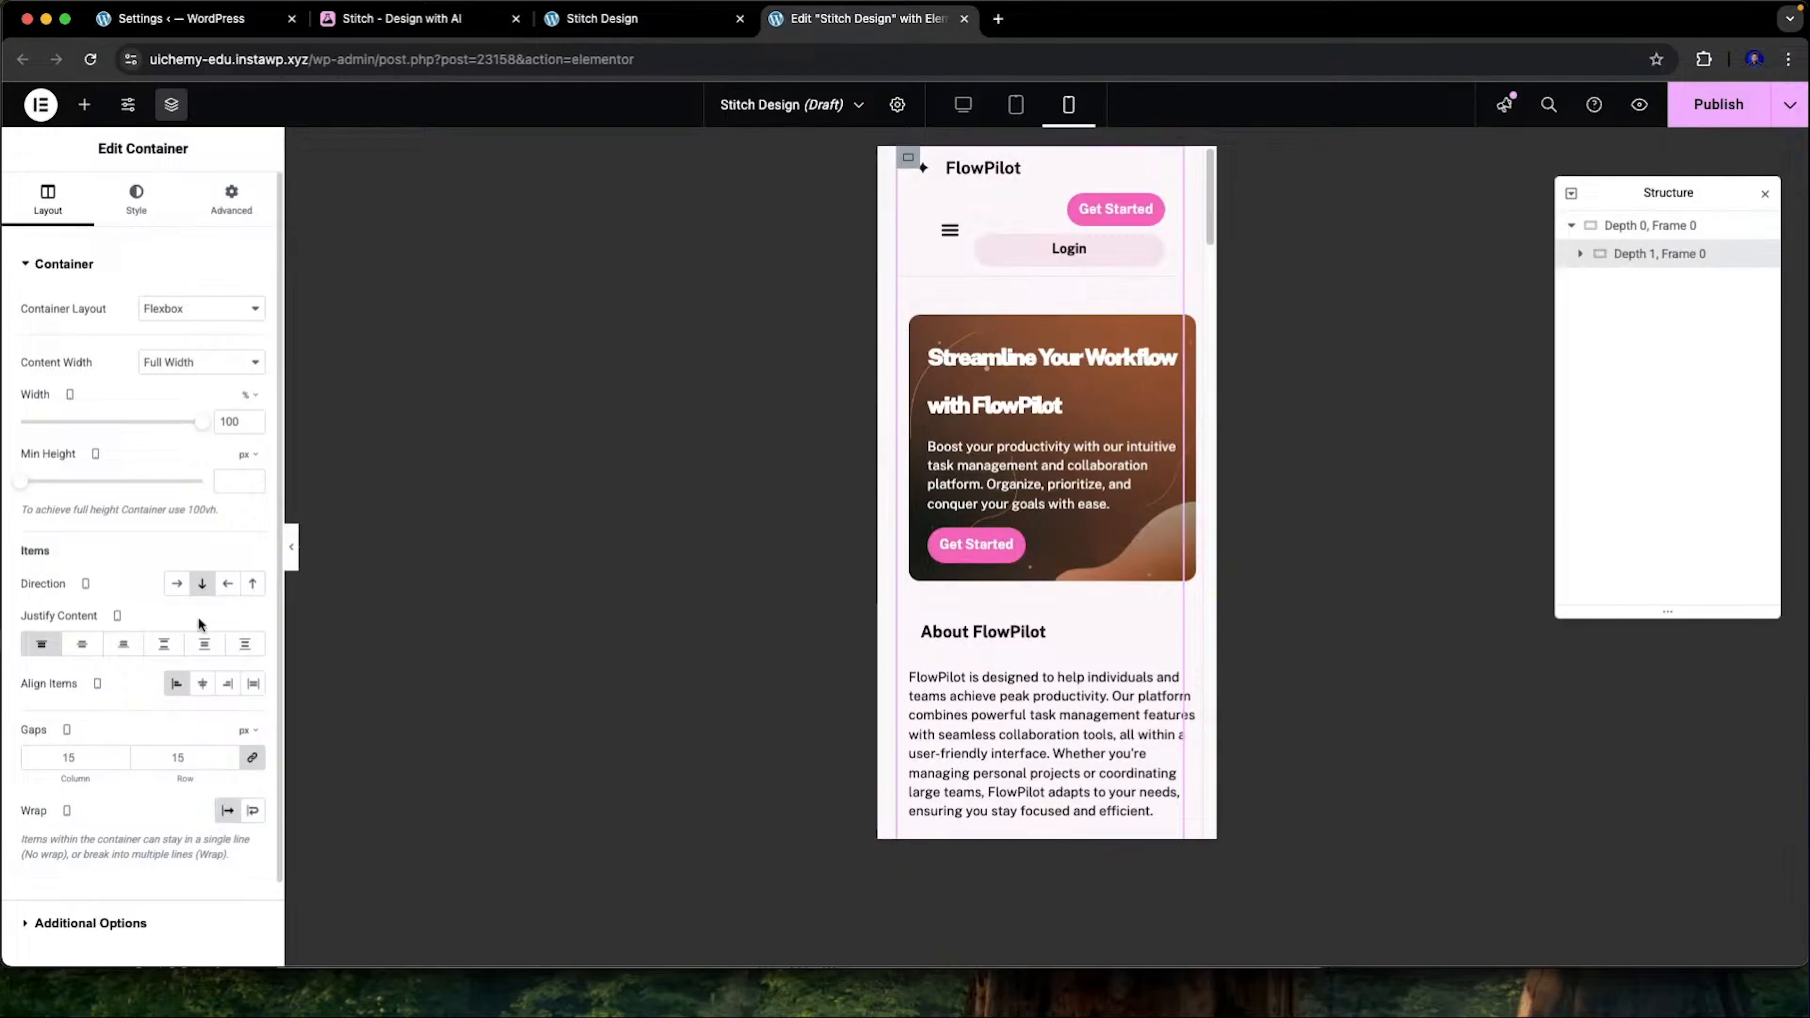
pyautogui.click(1612, 226)
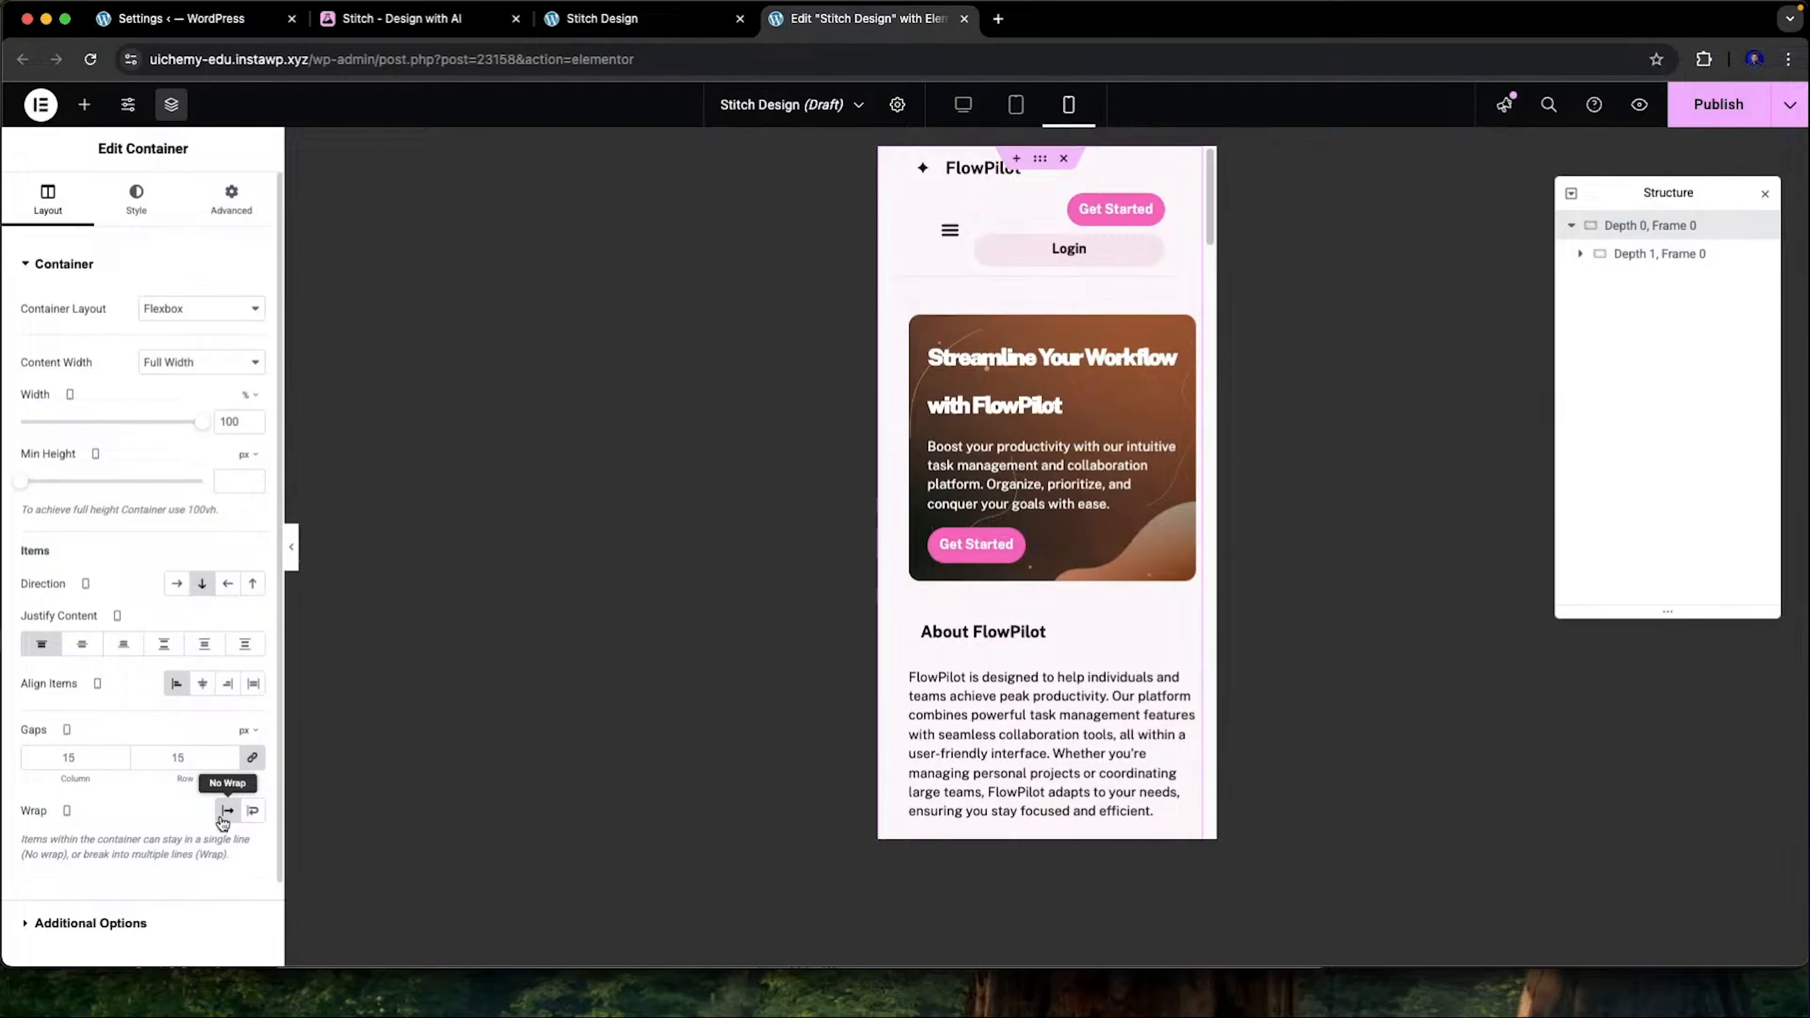
pyautogui.click(908, 302)
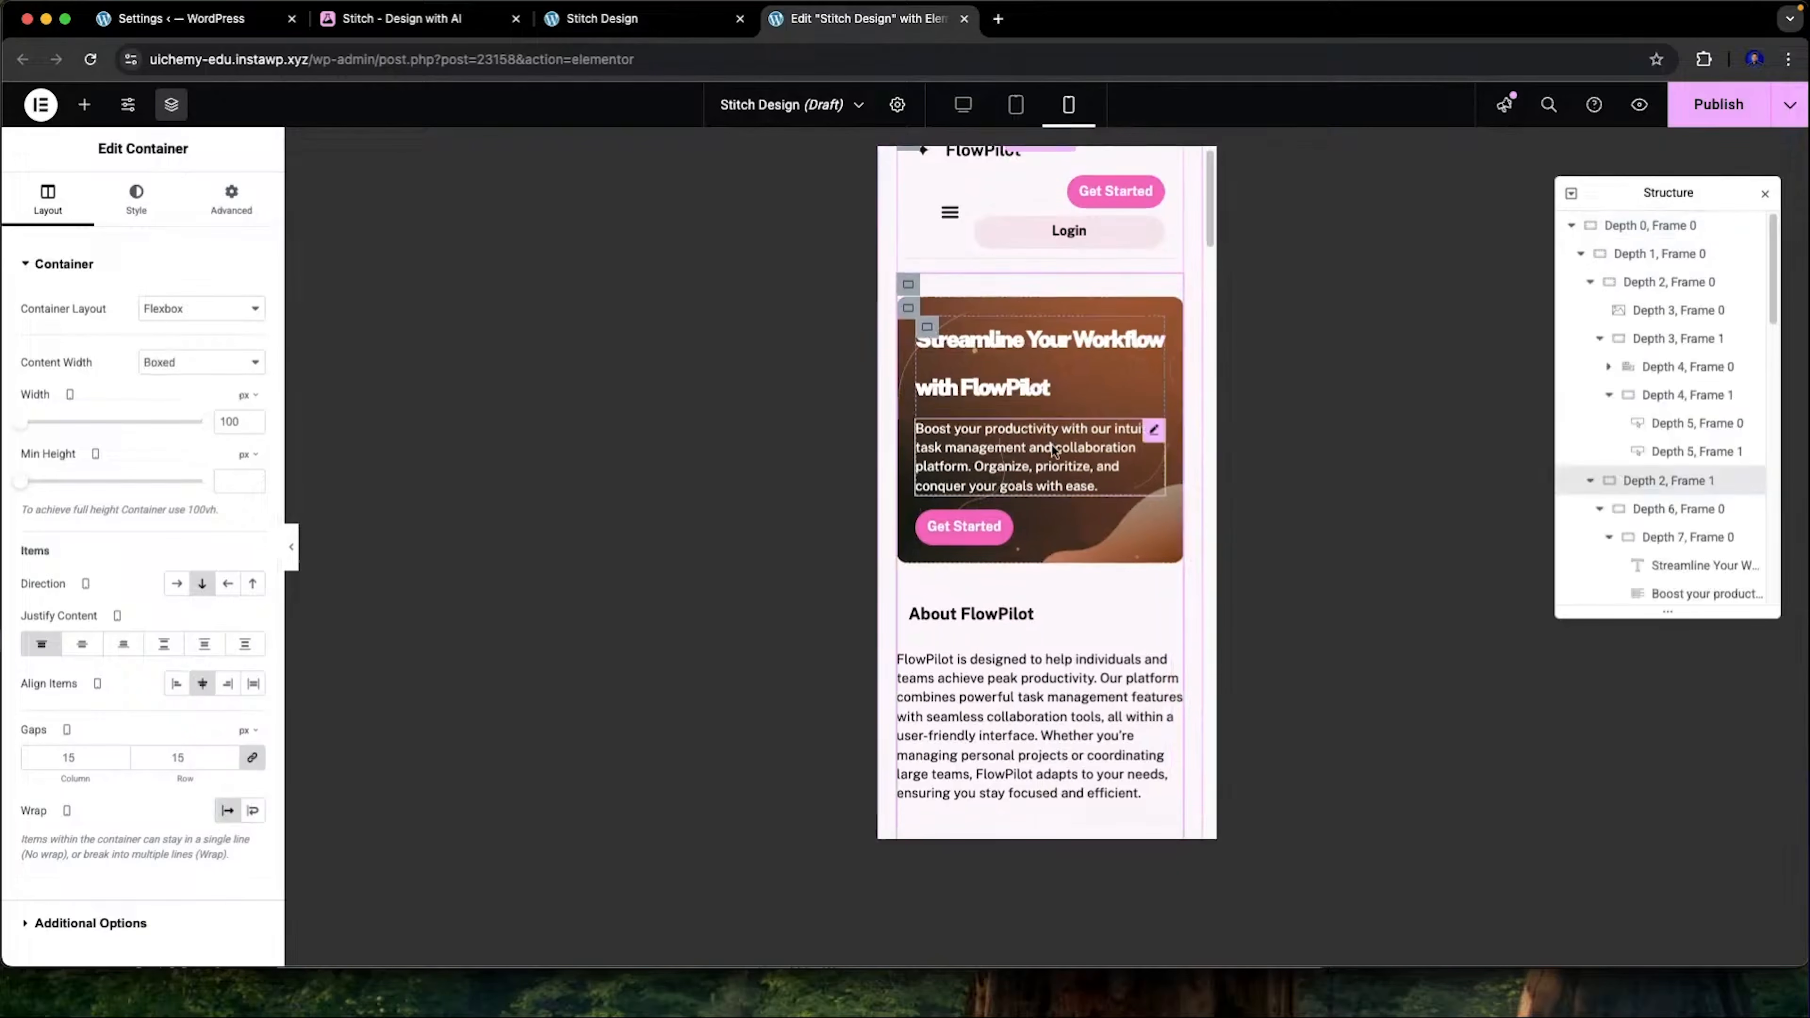
pyautogui.click(1046, 168)
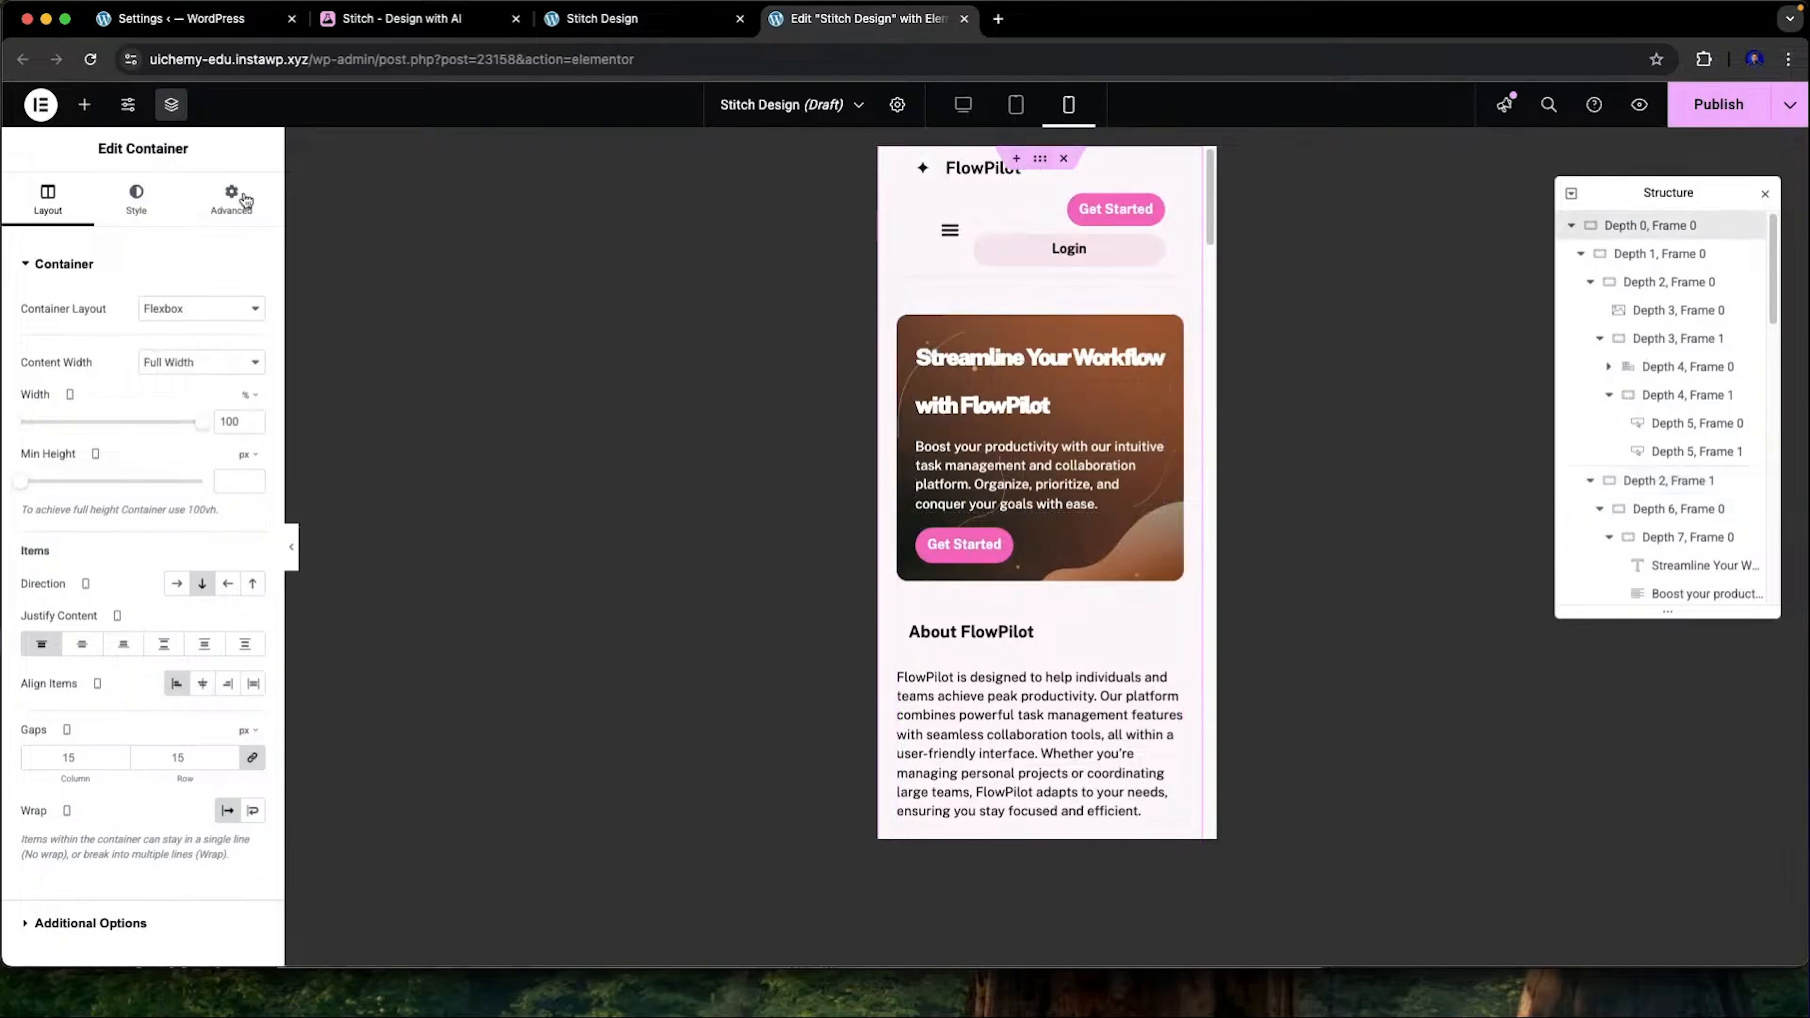
pyautogui.click(227, 202)
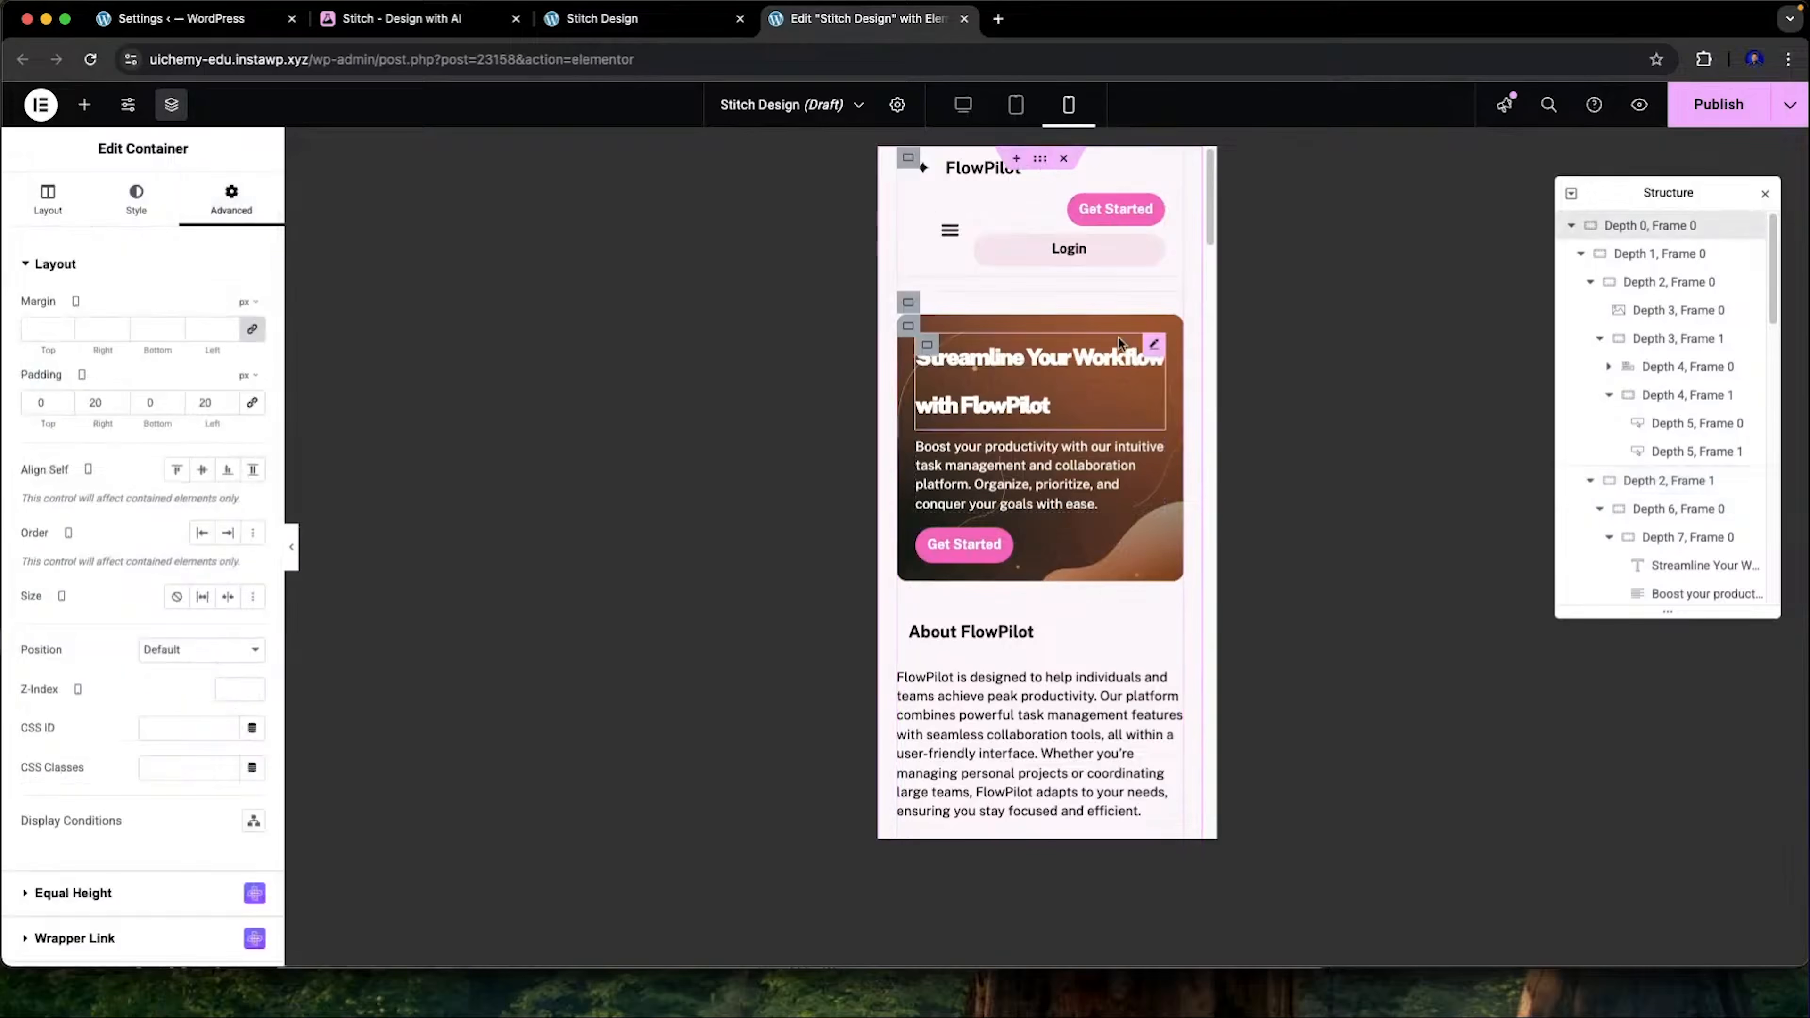
# Set the header's menu-and-buttons container to 53% width on mobile and hide its Get Started and Login buttons container on mobile portrait
pyautogui.click(928, 206)
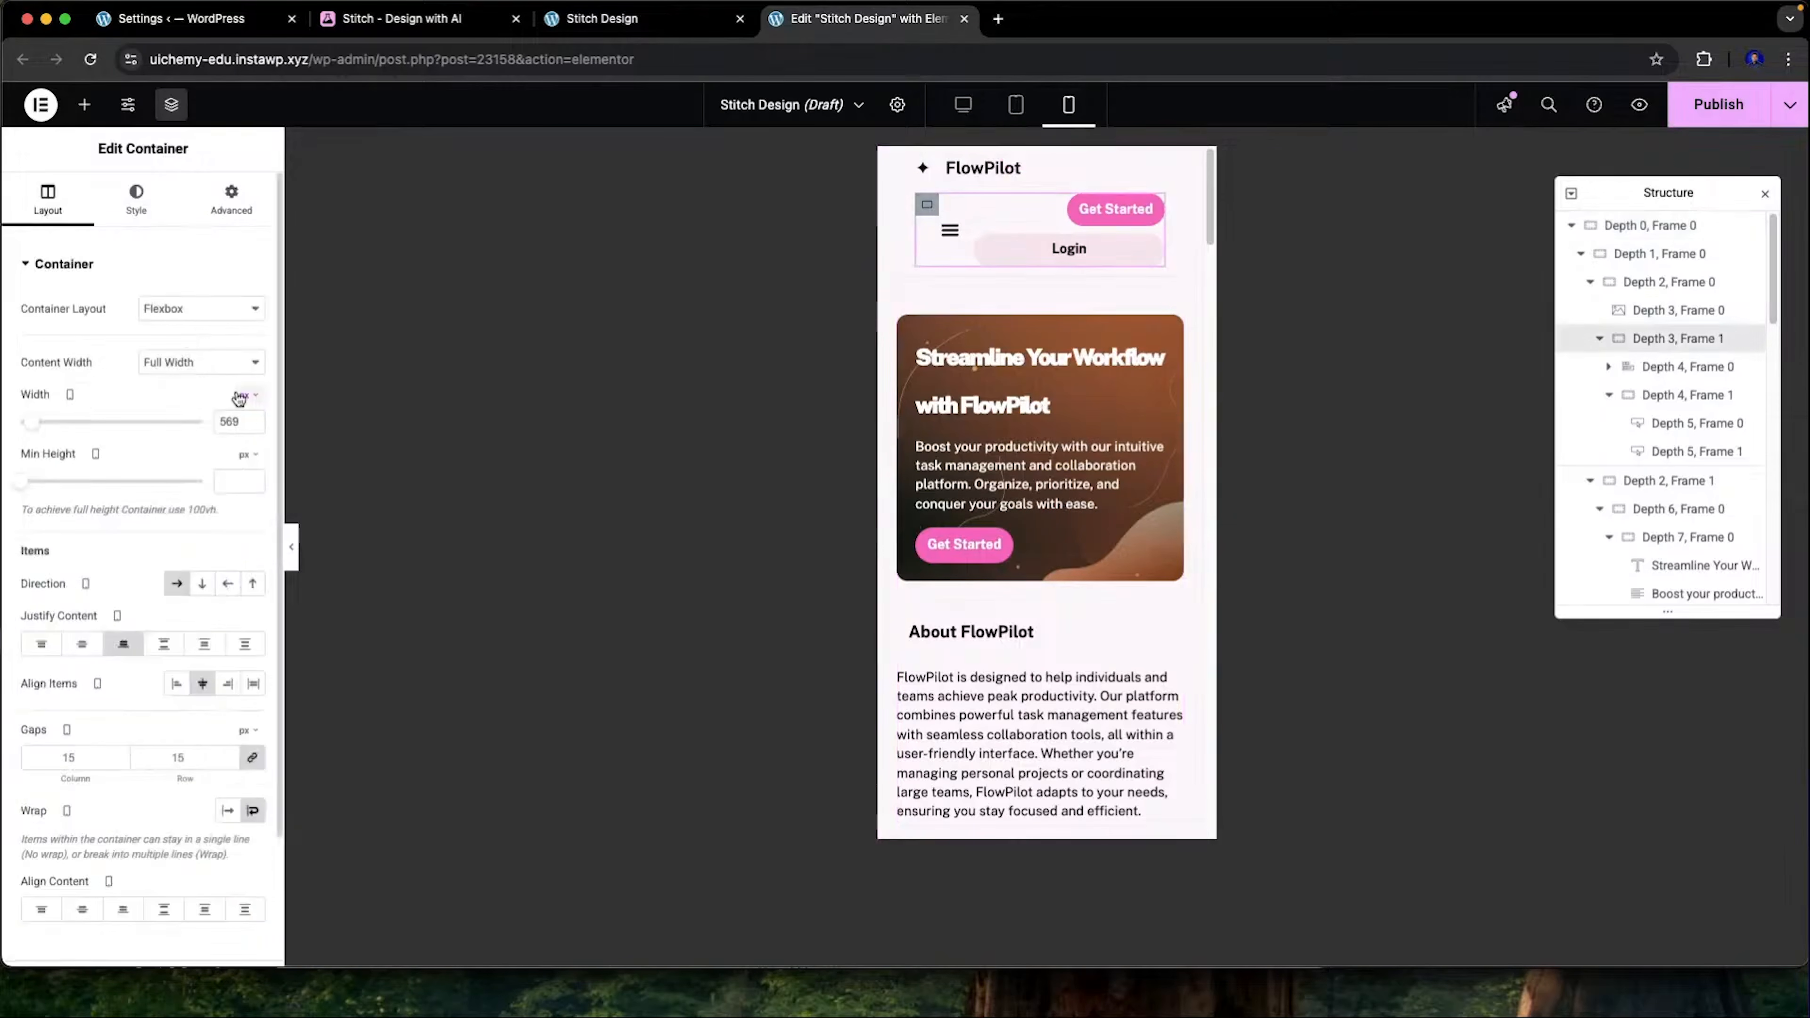
pyautogui.moveTo(199, 428); pyautogui.dragTo(140, 428)
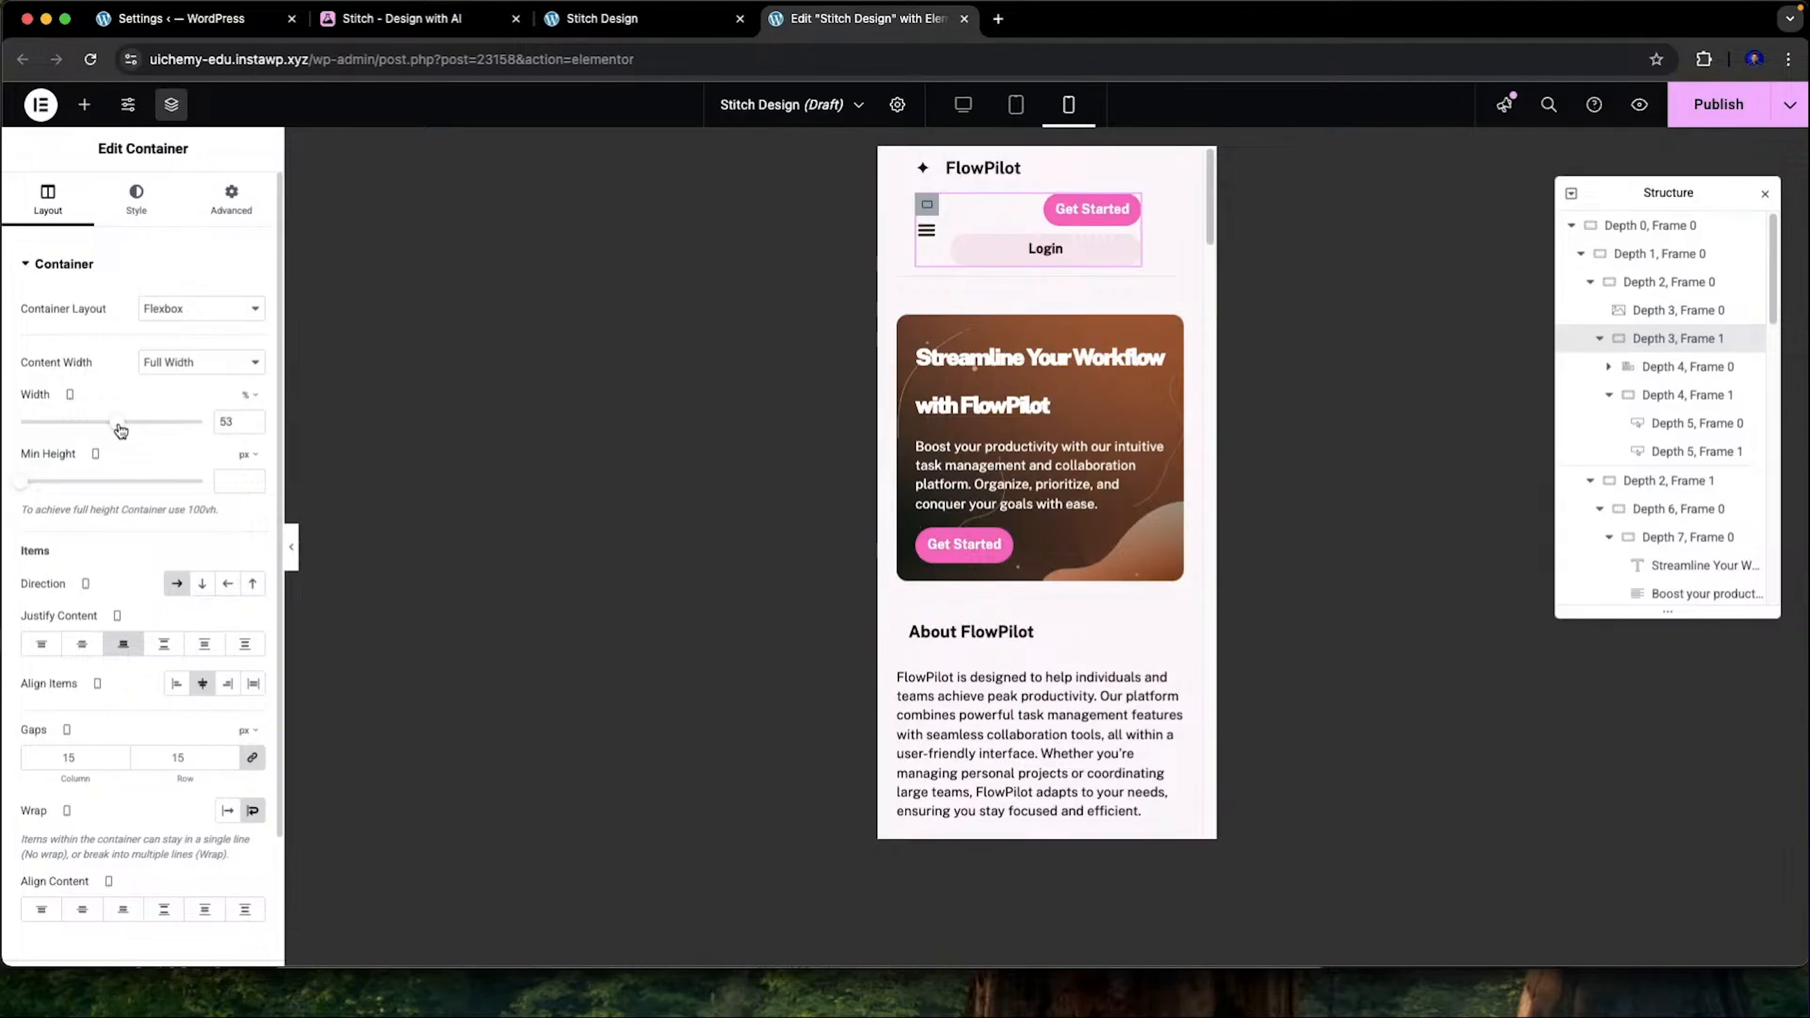
pyautogui.click(961, 205)
pyautogui.click(232, 200)
pyautogui.scroll(-7, 151, 712)
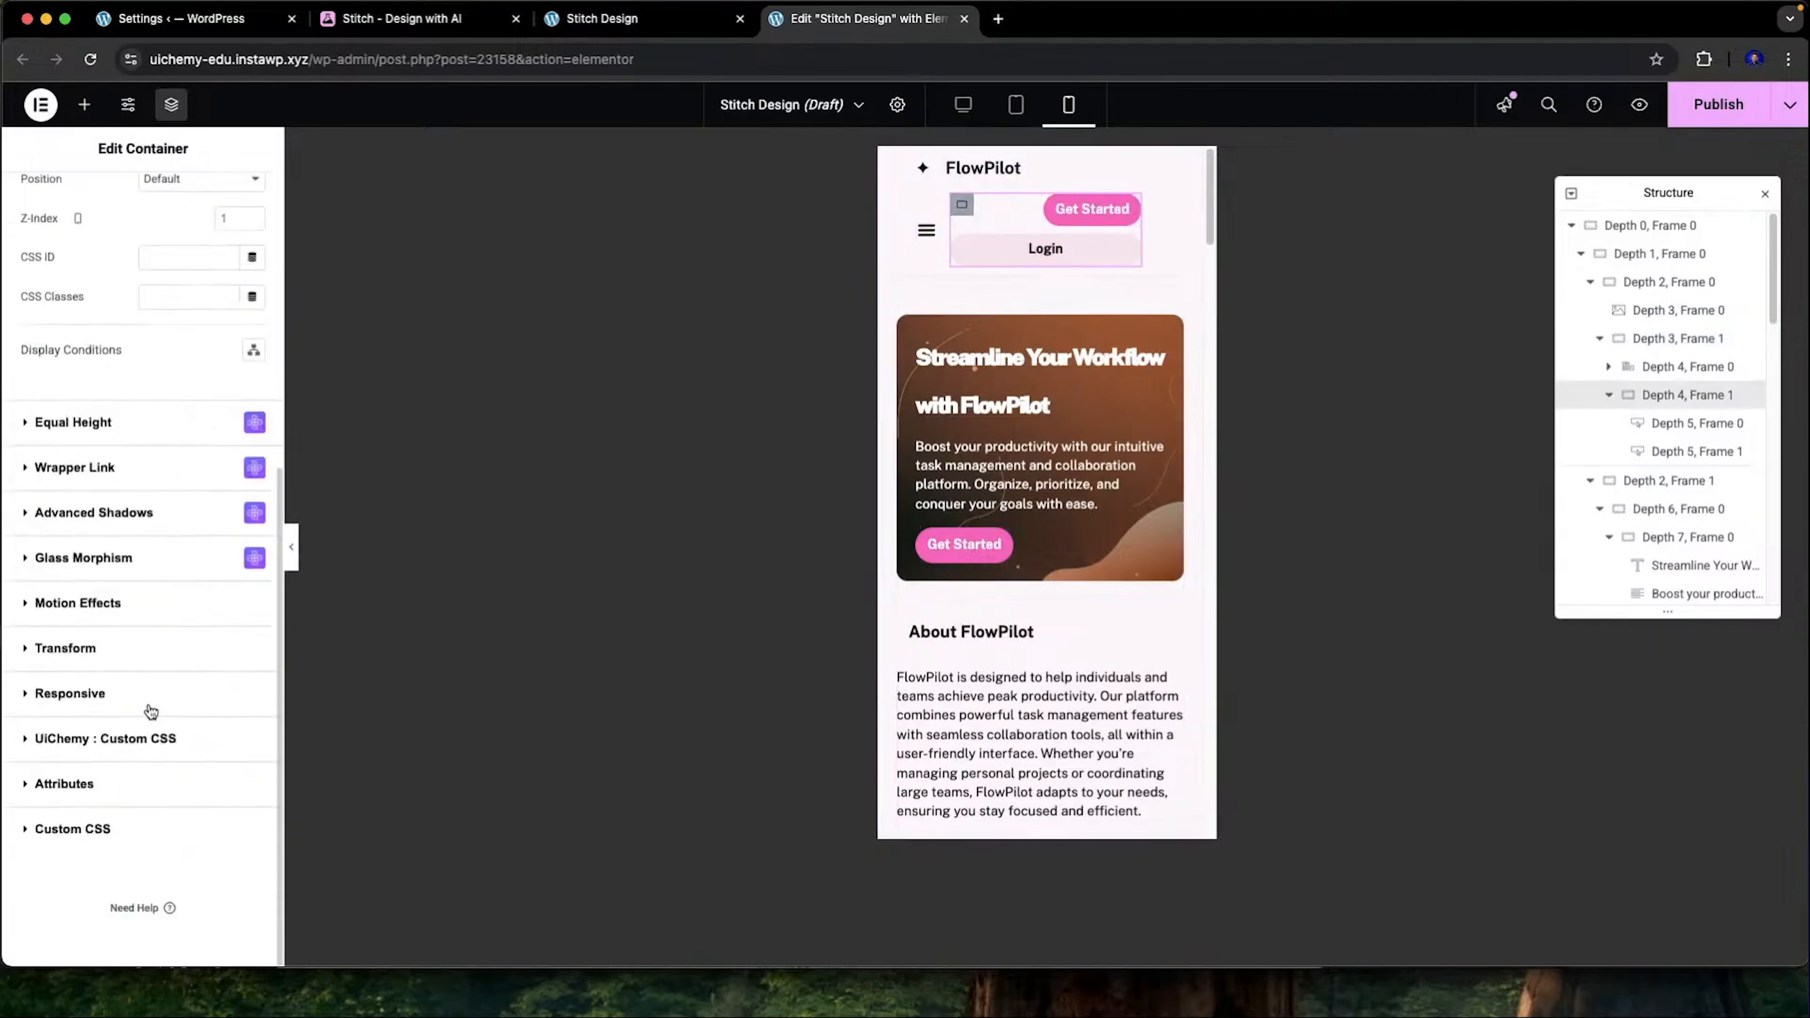
pyautogui.click(132, 695)
pyautogui.click(227, 743)
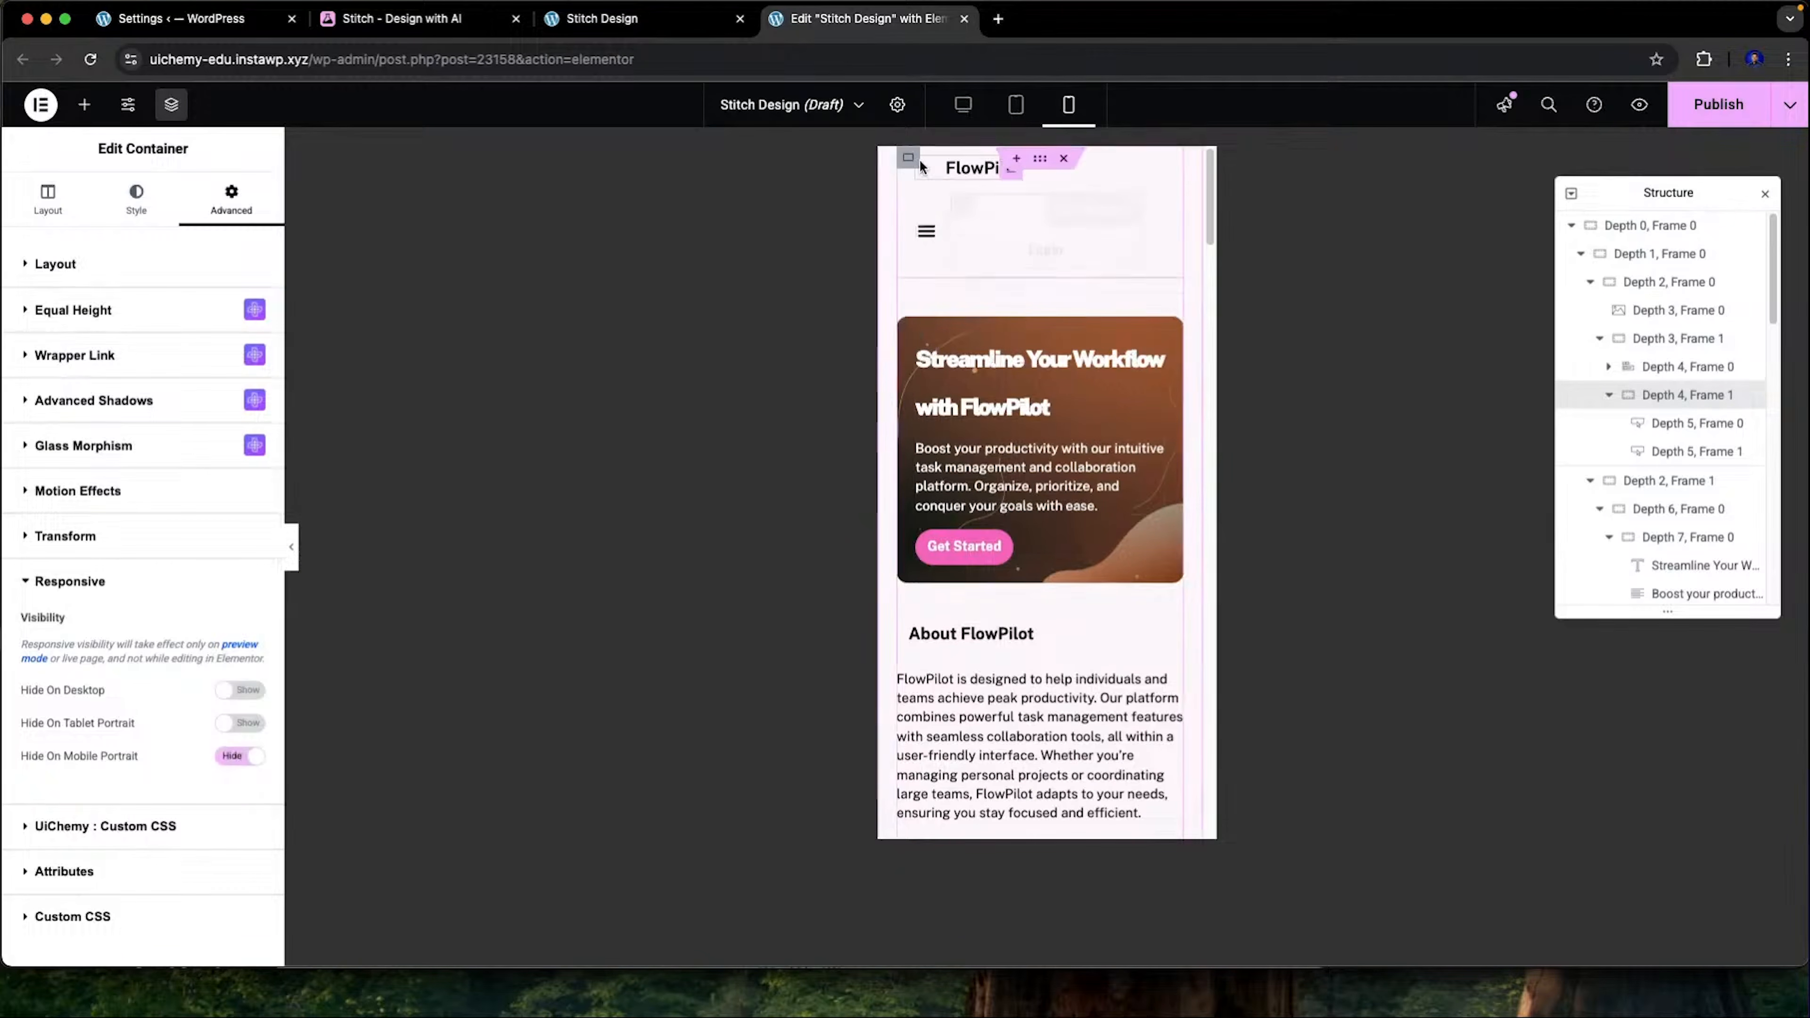
# Arrange the mobile header container as a row justified with Space Between and set its inner menu container's width to 30%
pyautogui.click(1688, 253)
pyautogui.click(1661, 281)
pyautogui.click(1600, 338)
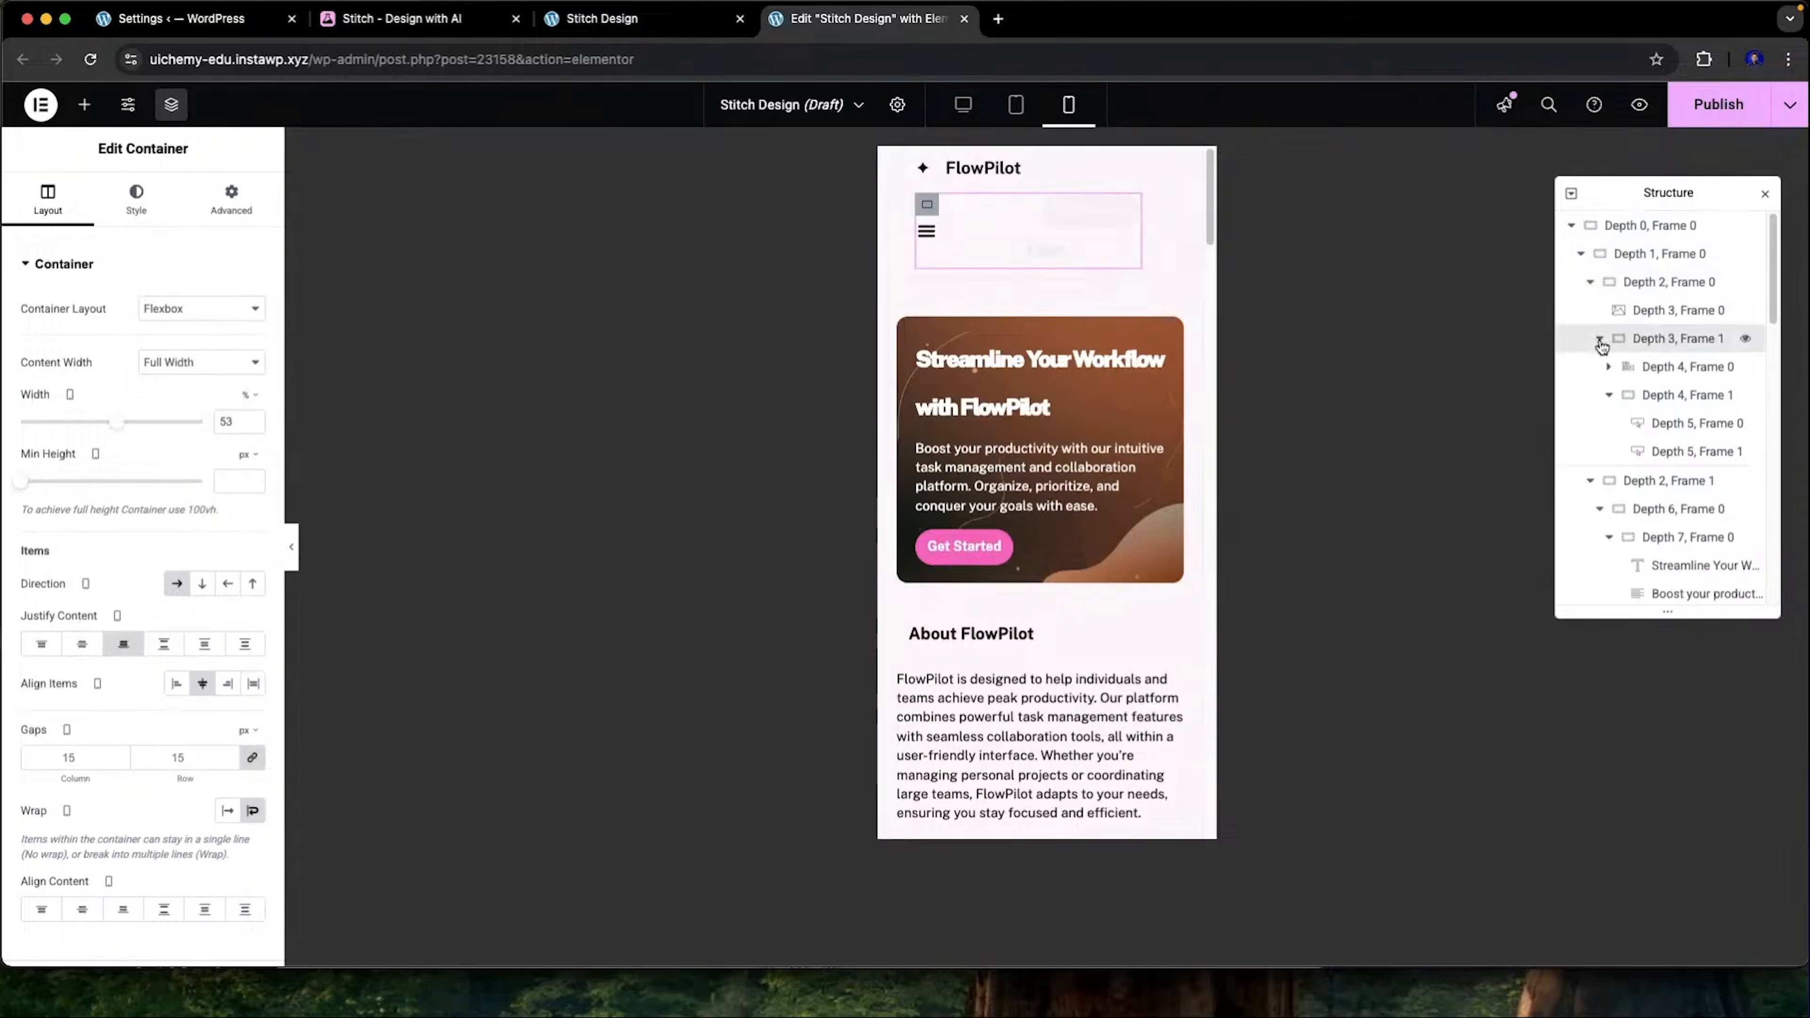
pyautogui.click(177, 583)
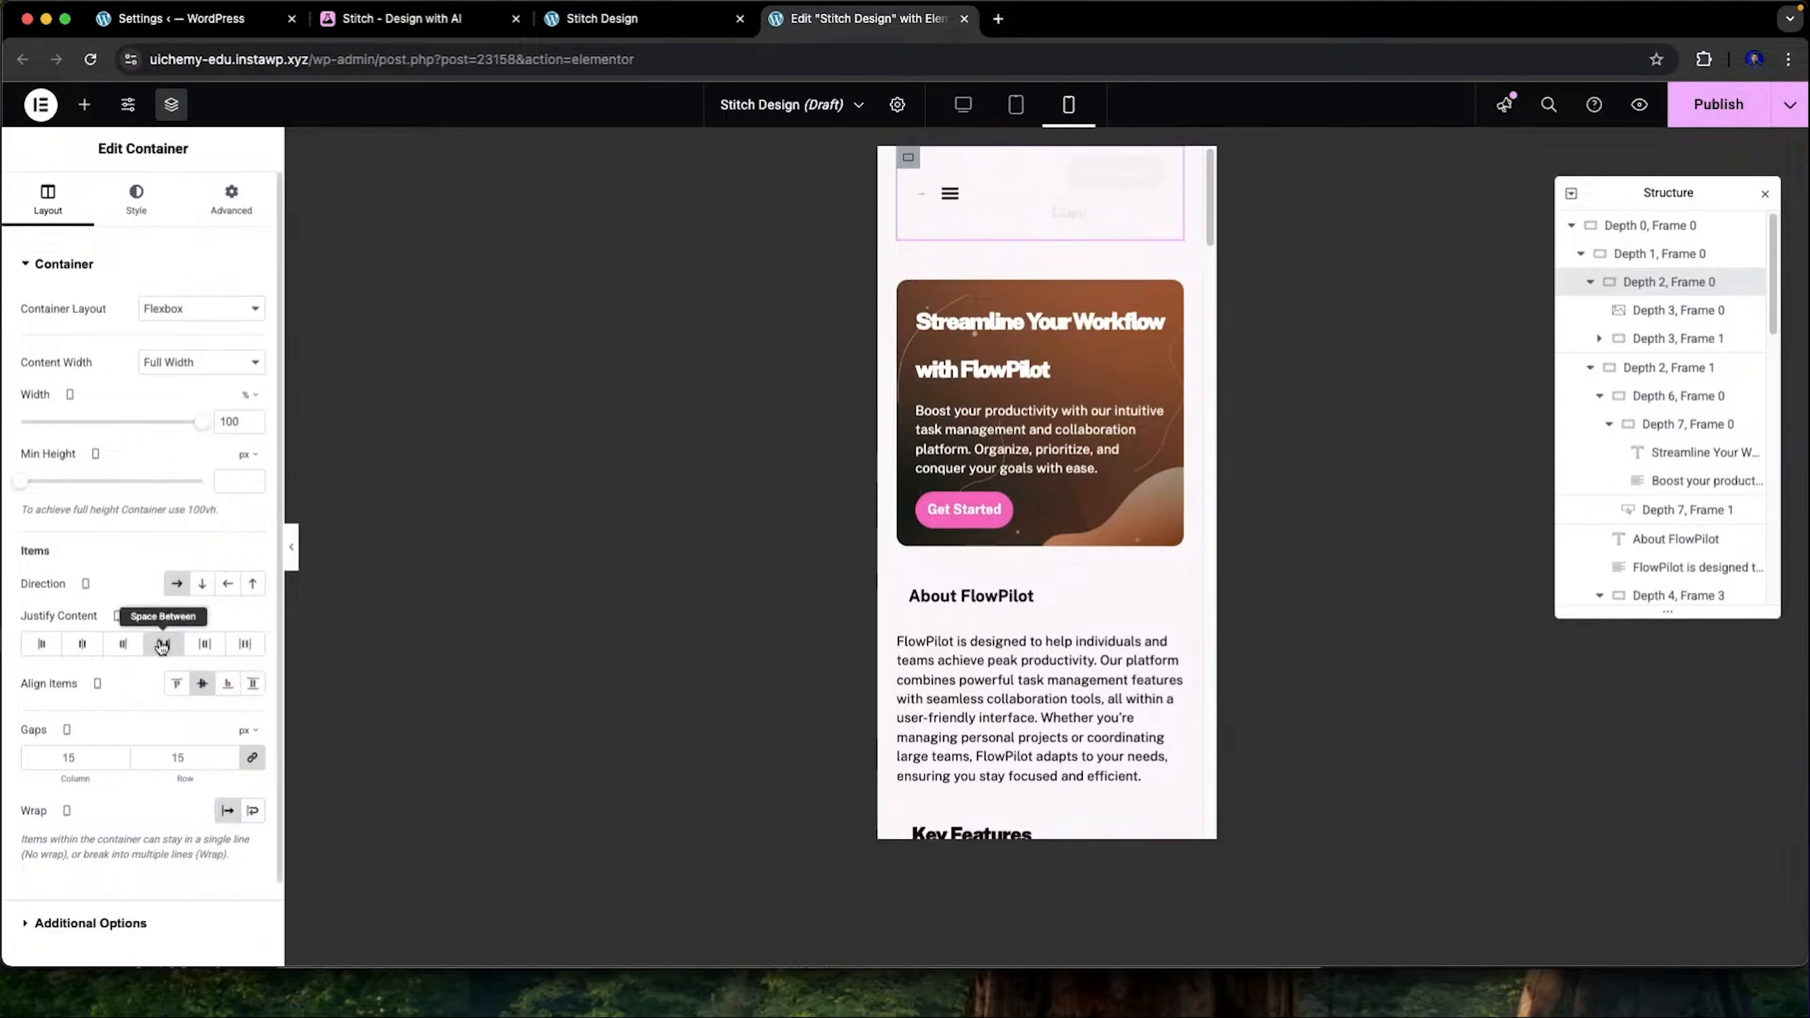
pyautogui.click(951, 168)
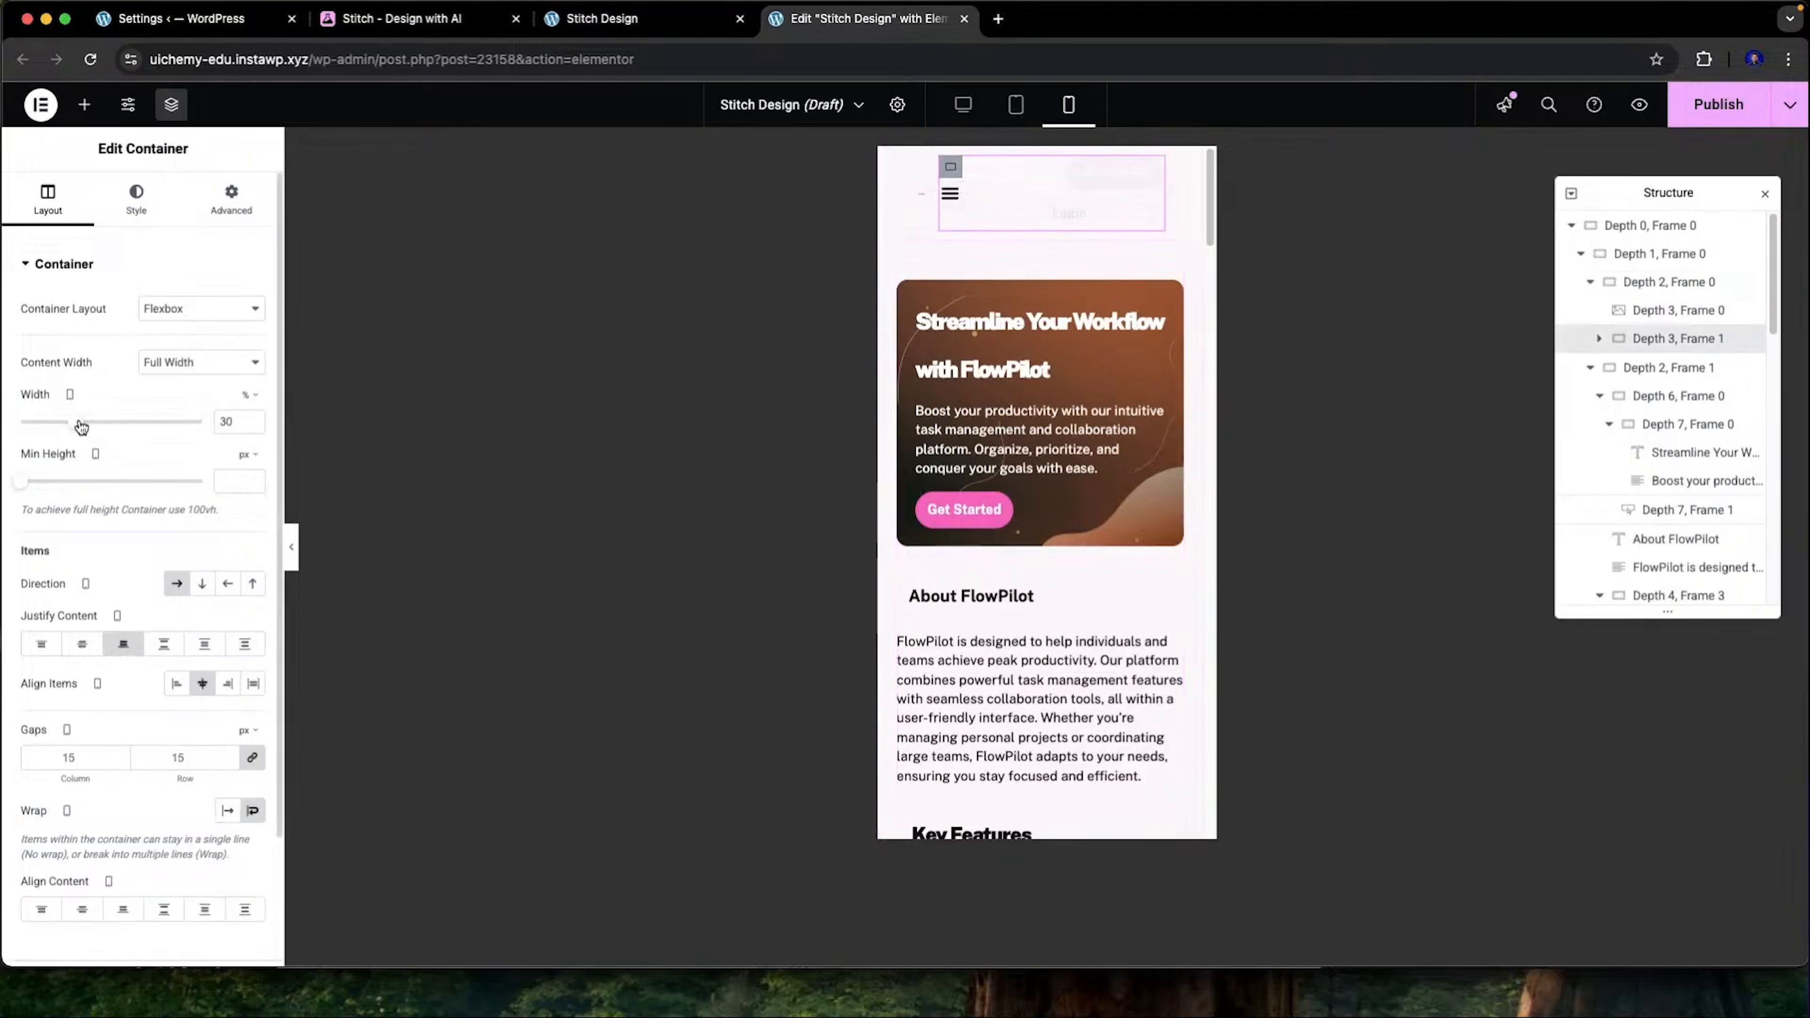
# Set the hero container's mobile column and row gaps to 50 px
pyautogui.scroll(-1, 1026, 314)
pyautogui.click(908, 198)
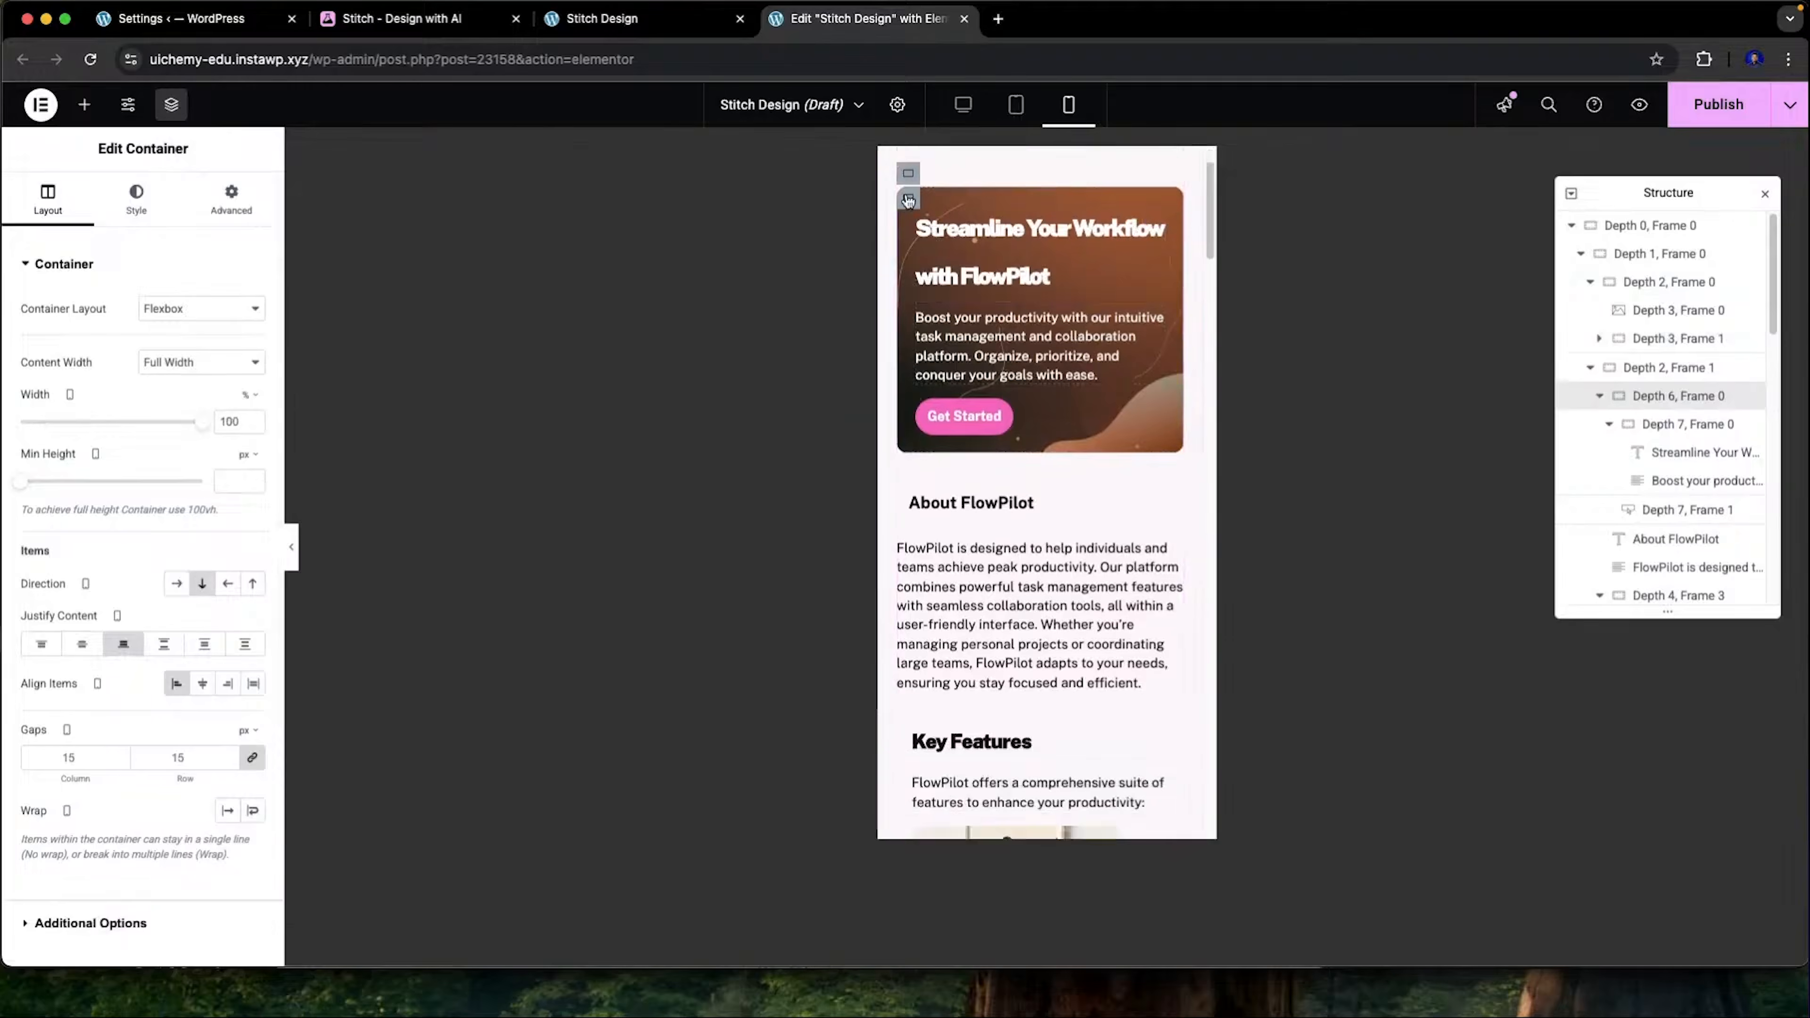
pyautogui.click(1681, 430)
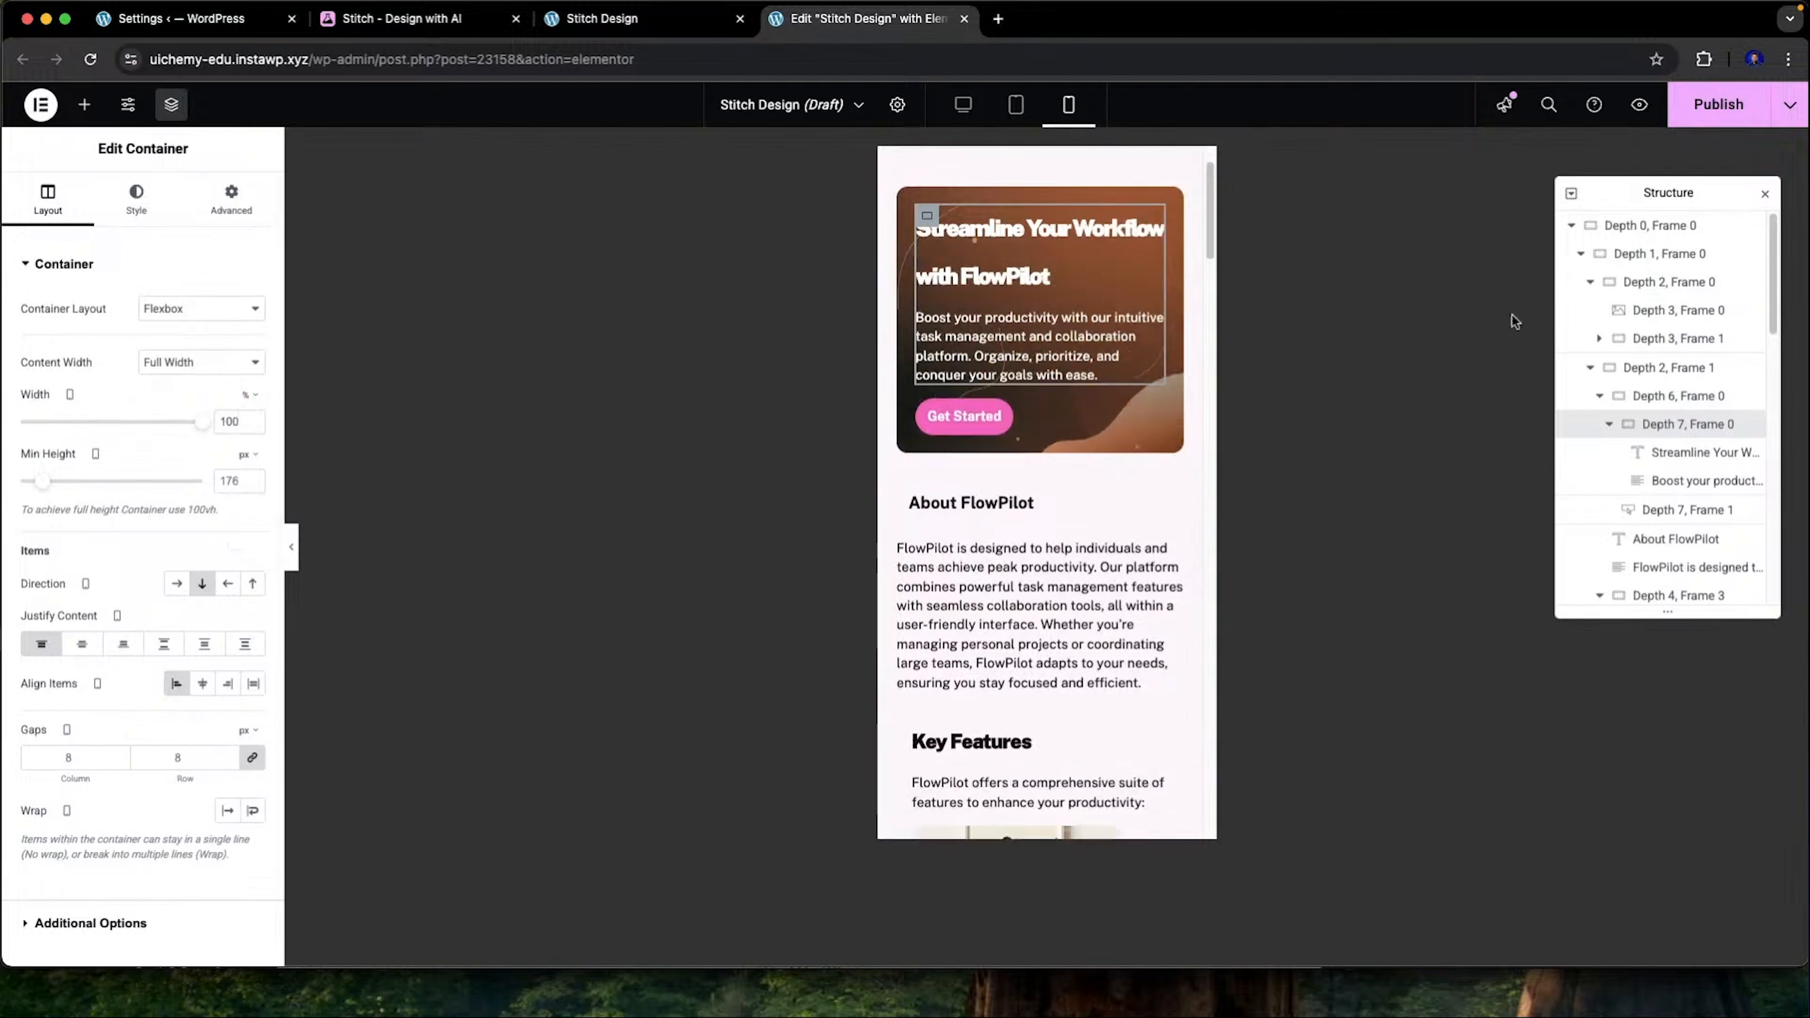
pyautogui.click(1632, 395)
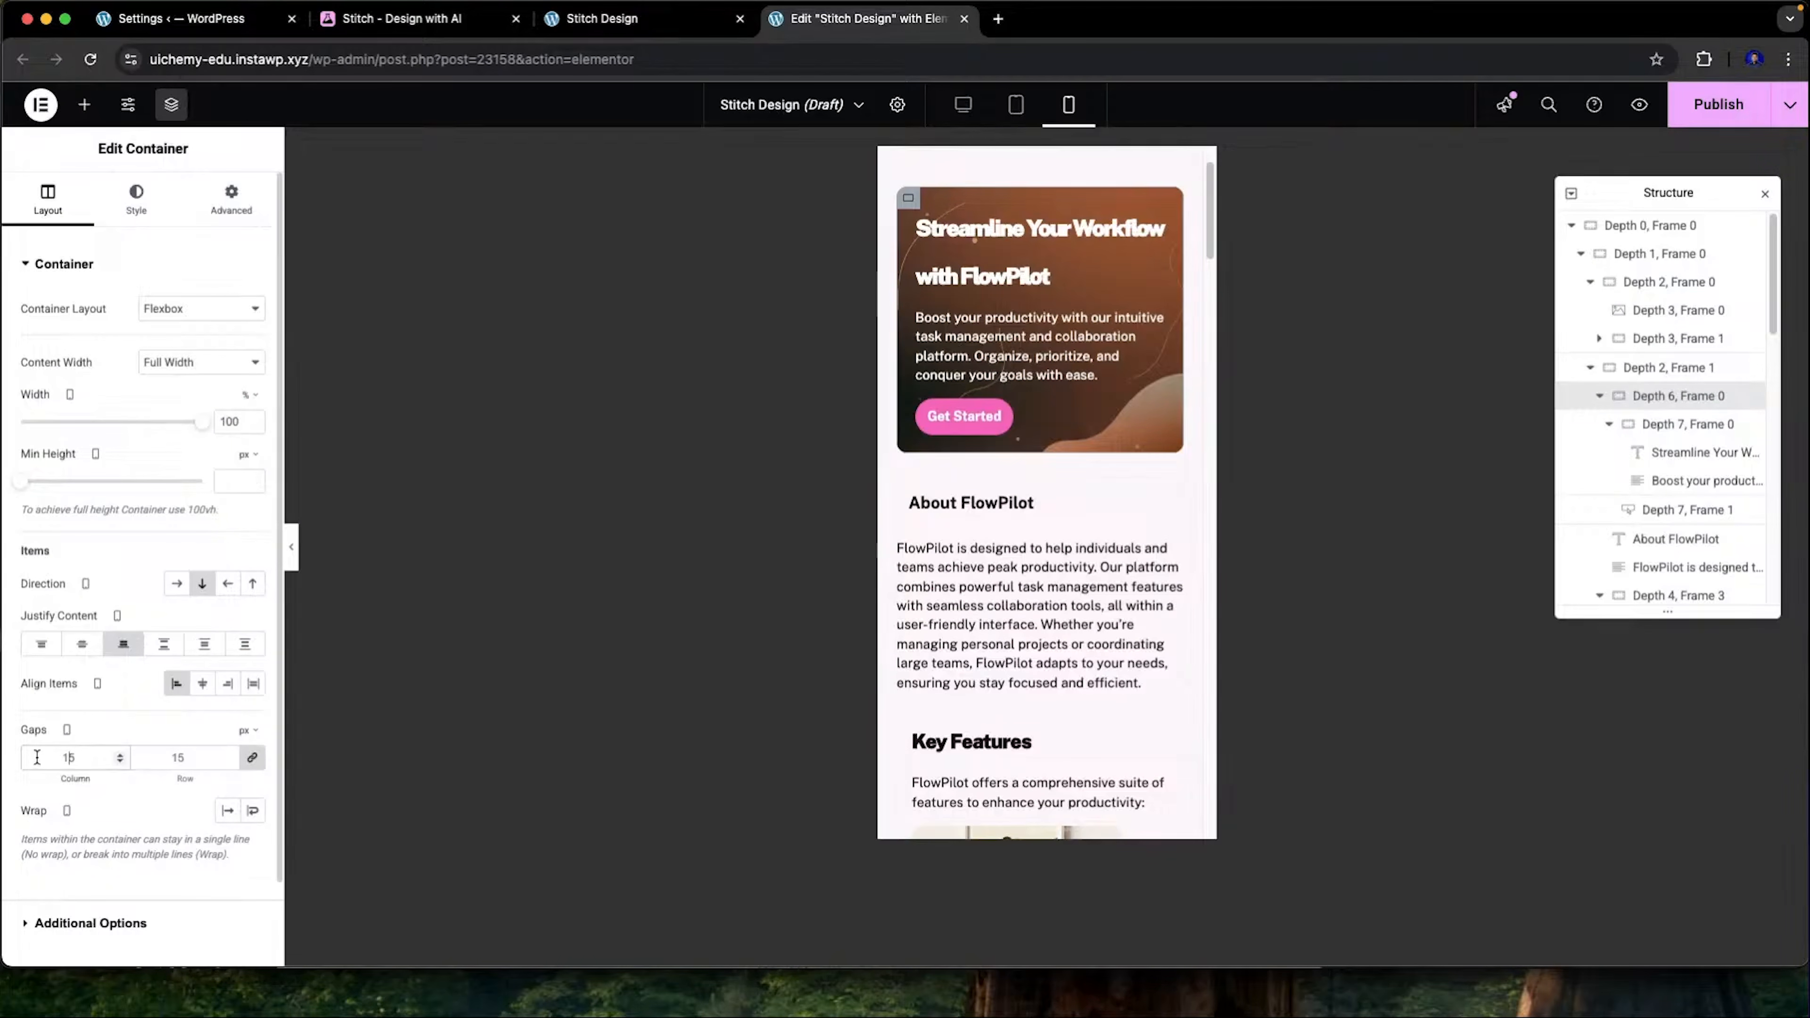
pyautogui.press('super+a')
pyautogui.write('50')
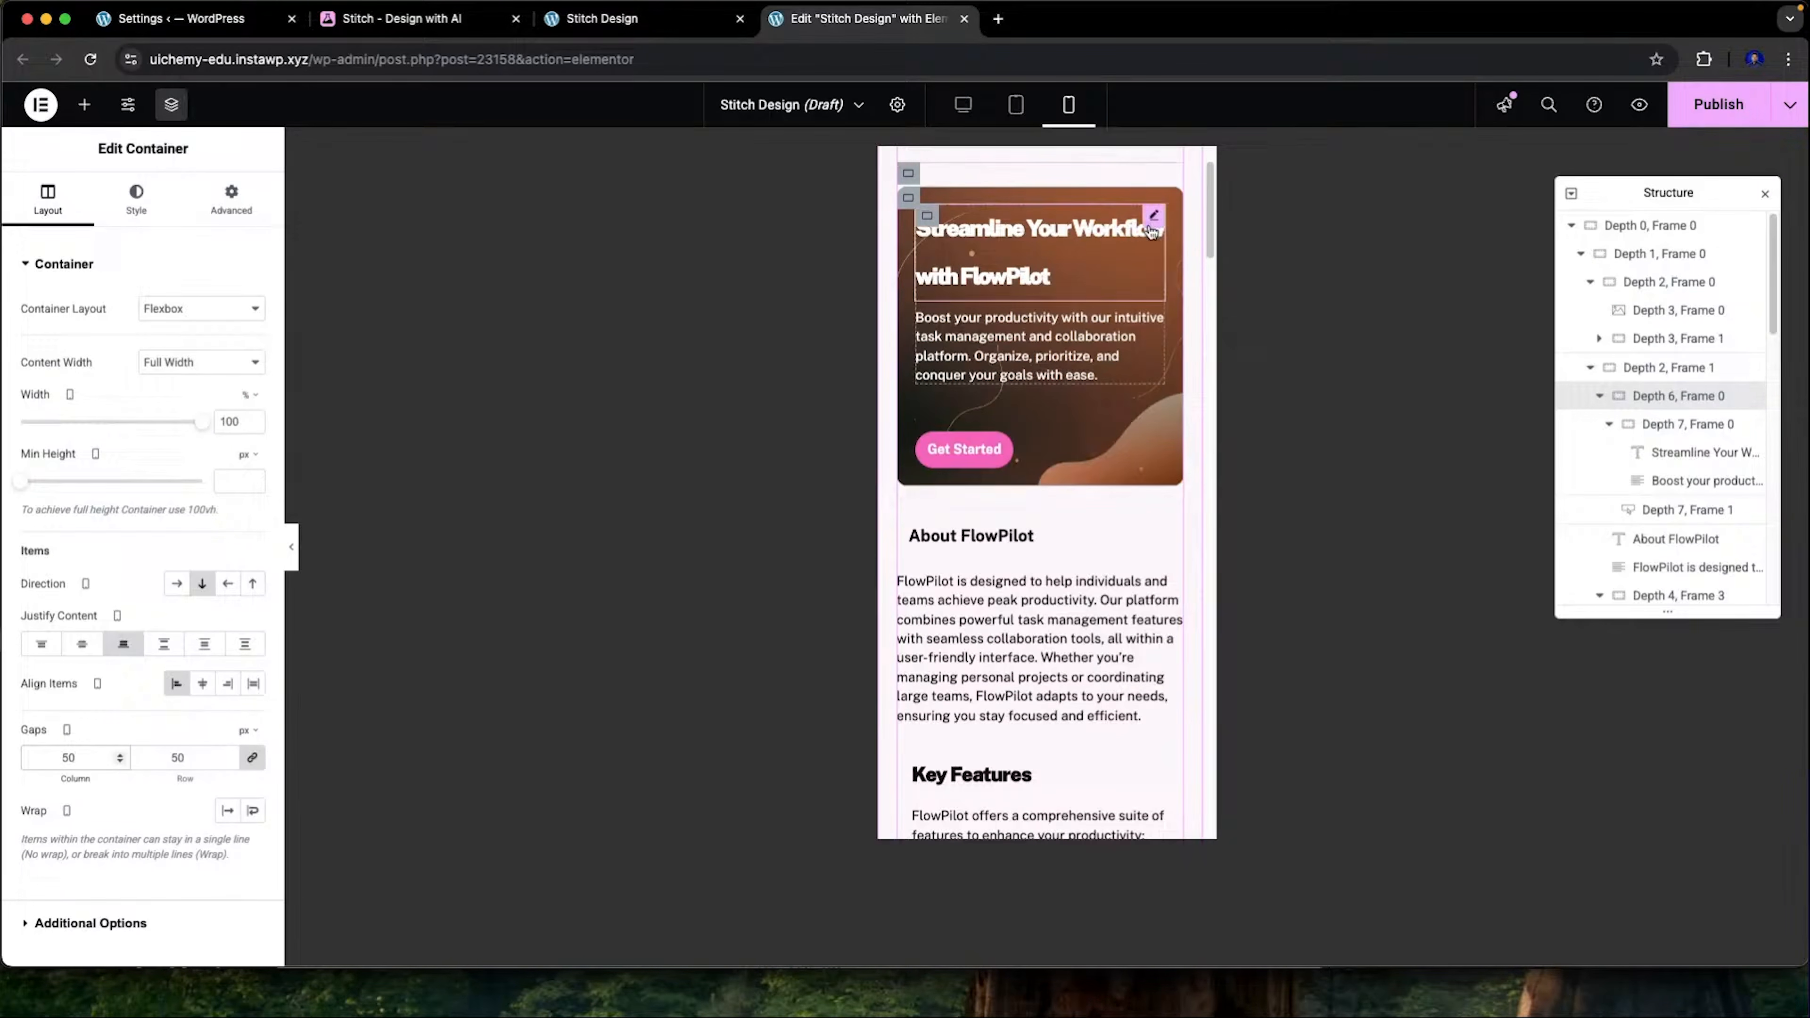
# Check the mobile layout through the remaining sections down to the footer links and publish the page
pyautogui.scroll(-8, 1007, 434)
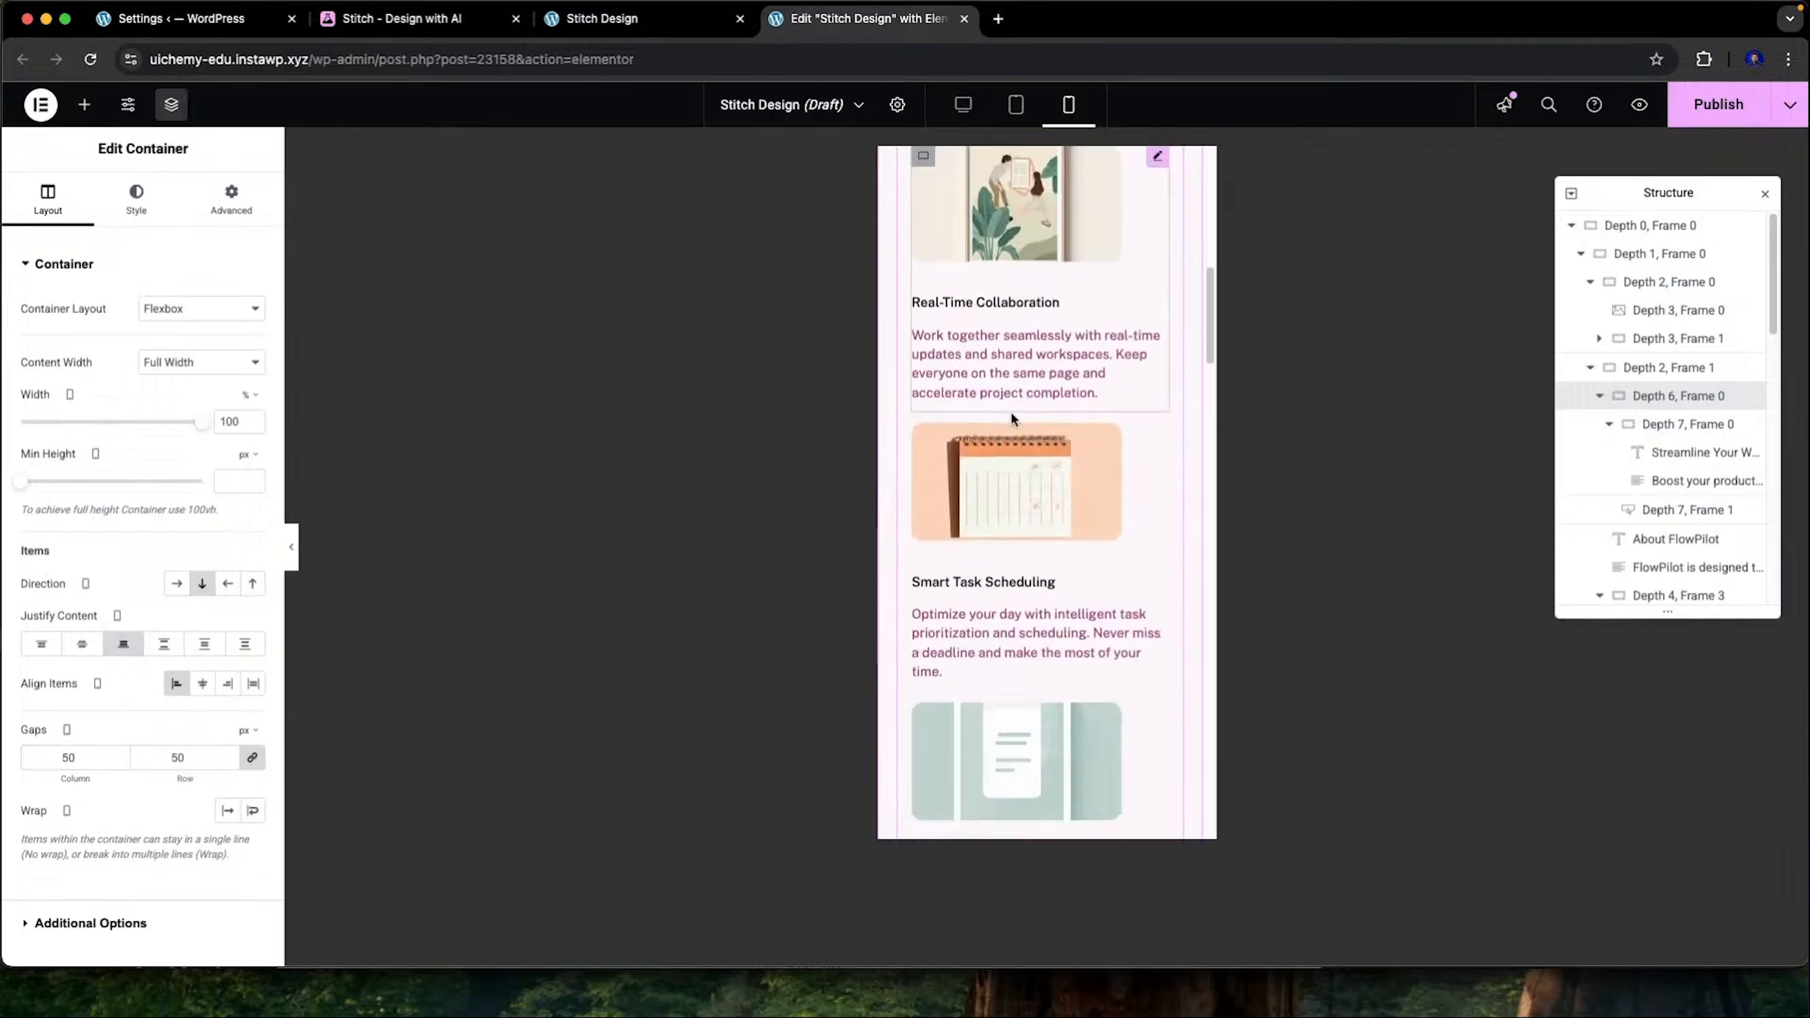
pyautogui.scroll(-20, 1012, 413)
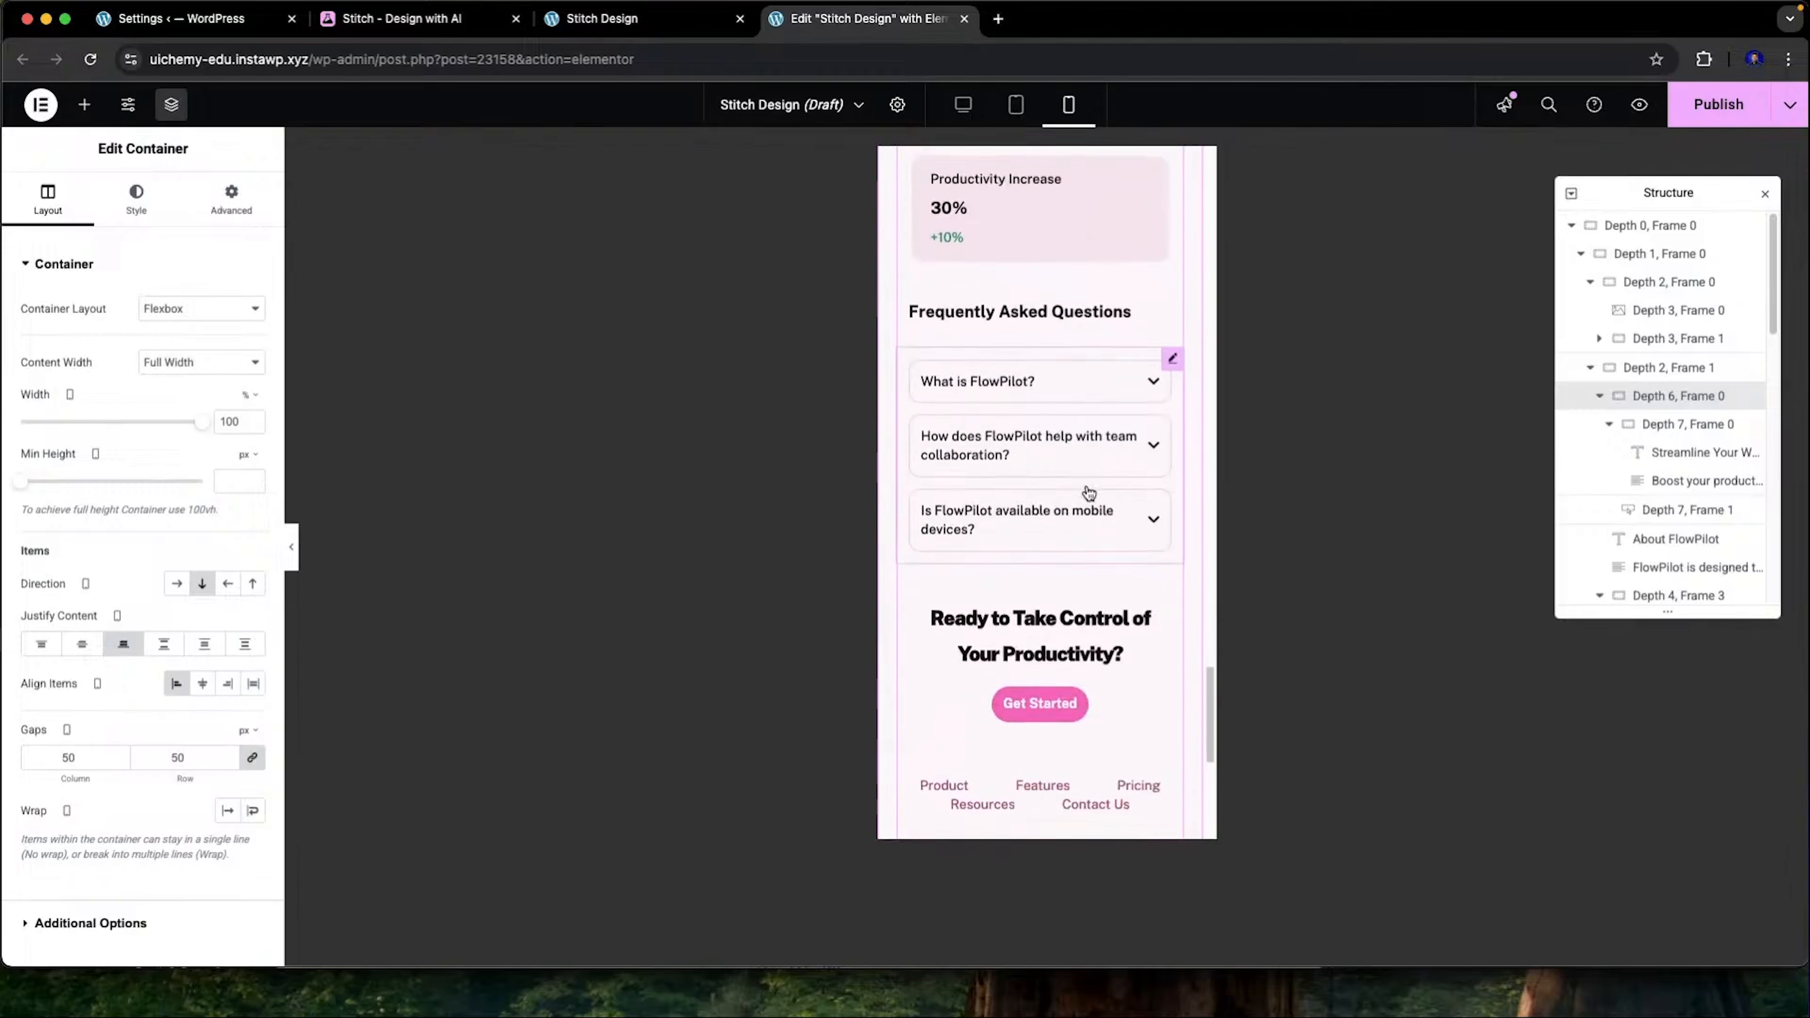
pyautogui.scroll(-5, 1089, 494)
pyautogui.scroll(20, 1065, 691)
pyautogui.click(1717, 105)
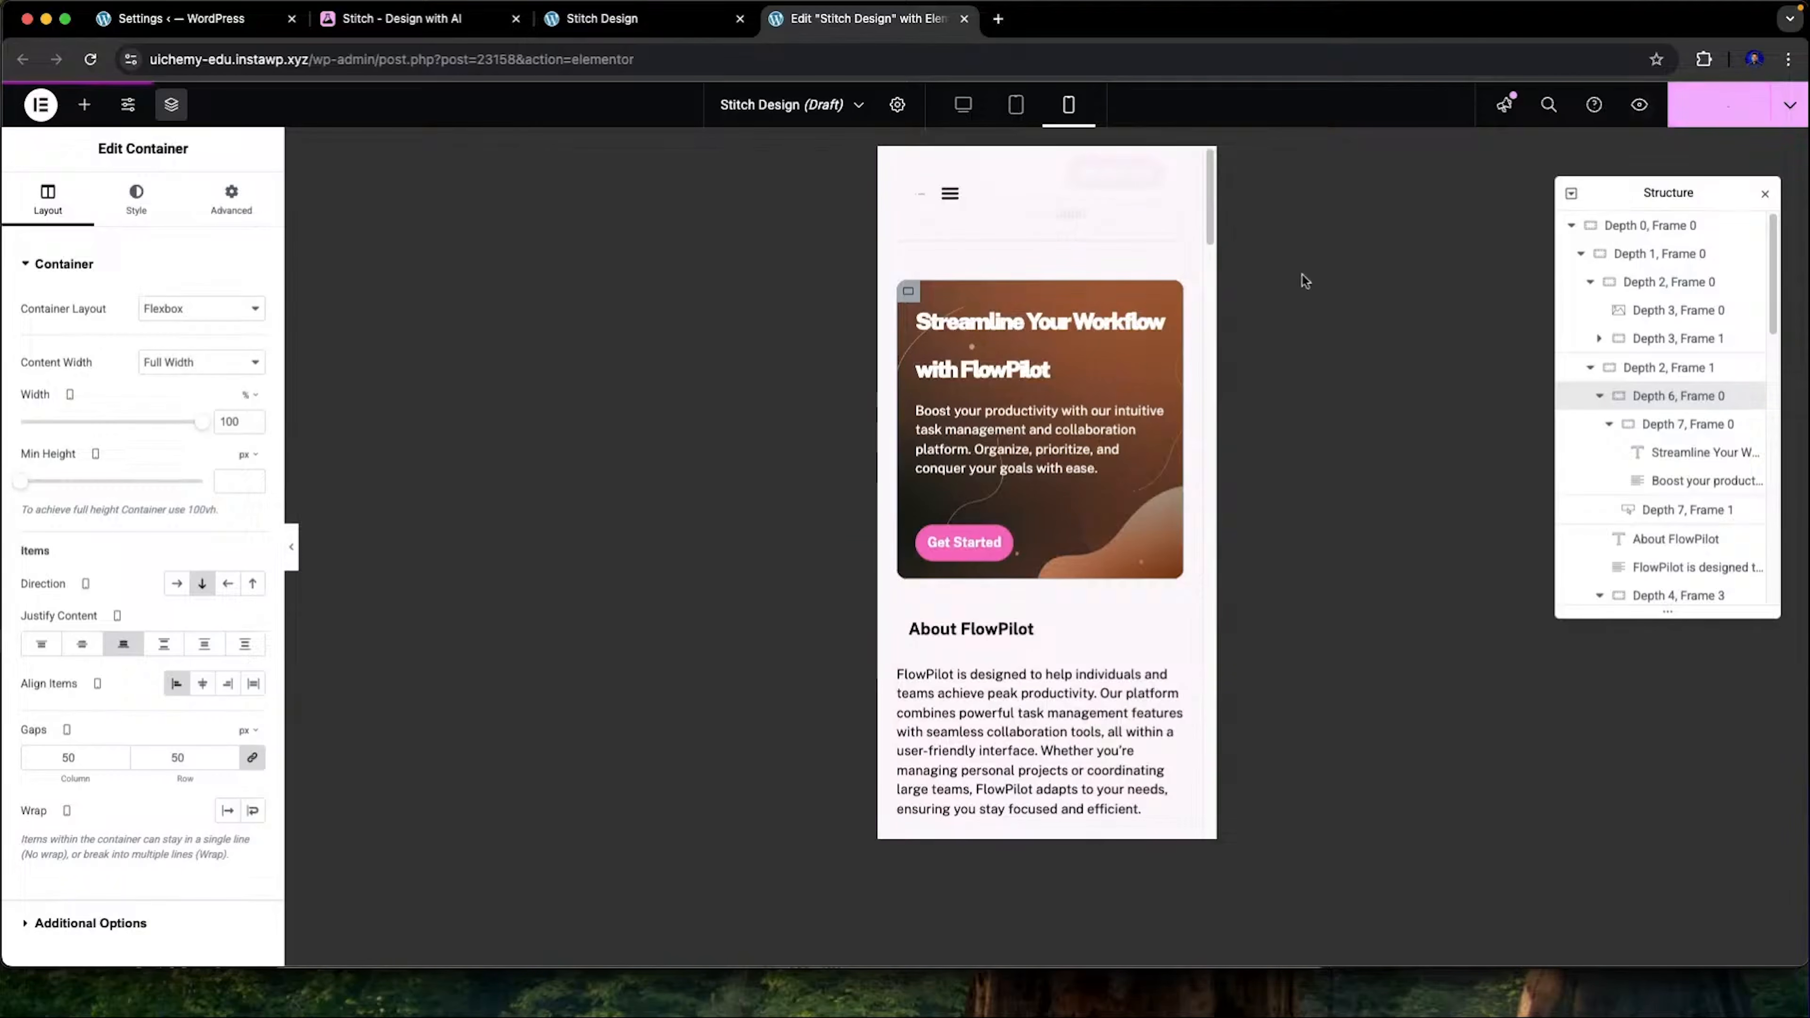
# Switch to the live Stitch Design page, reload it and review the published desktop layout from the hero to the footer
pyautogui.click(645, 23)
pyautogui.press('super+r')
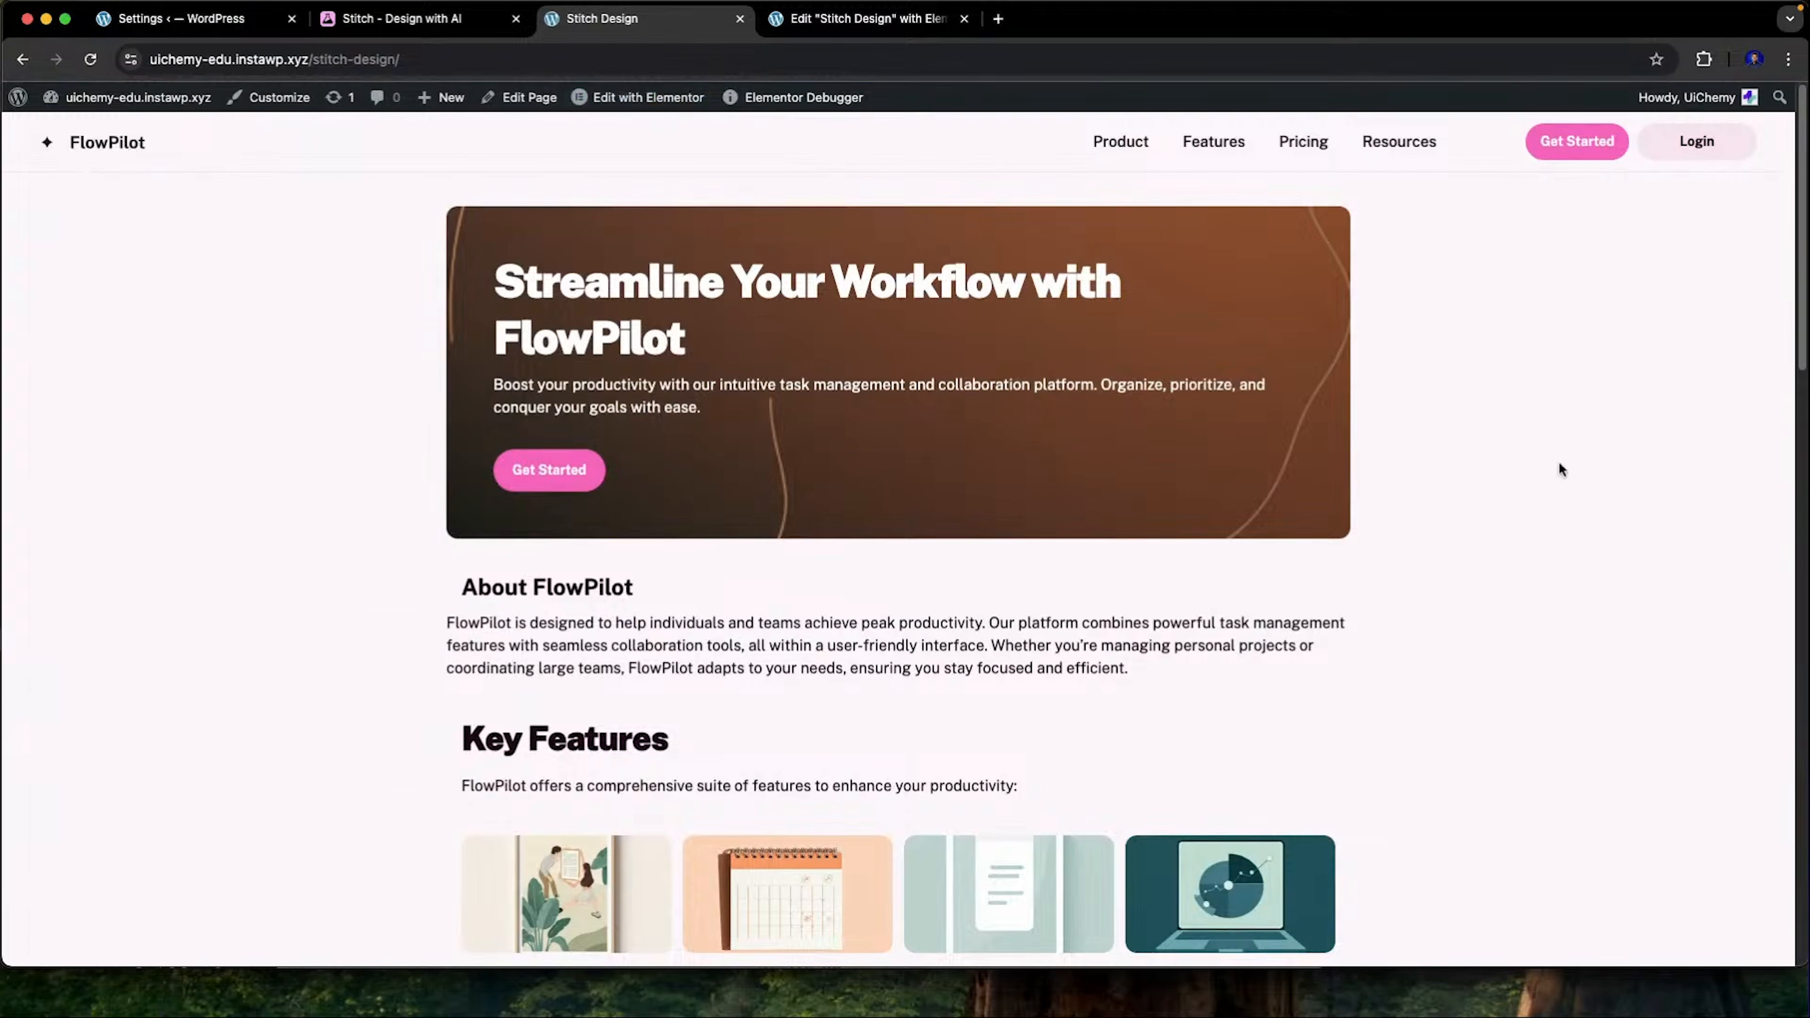
pyautogui.scroll(-8, 1076, 389)
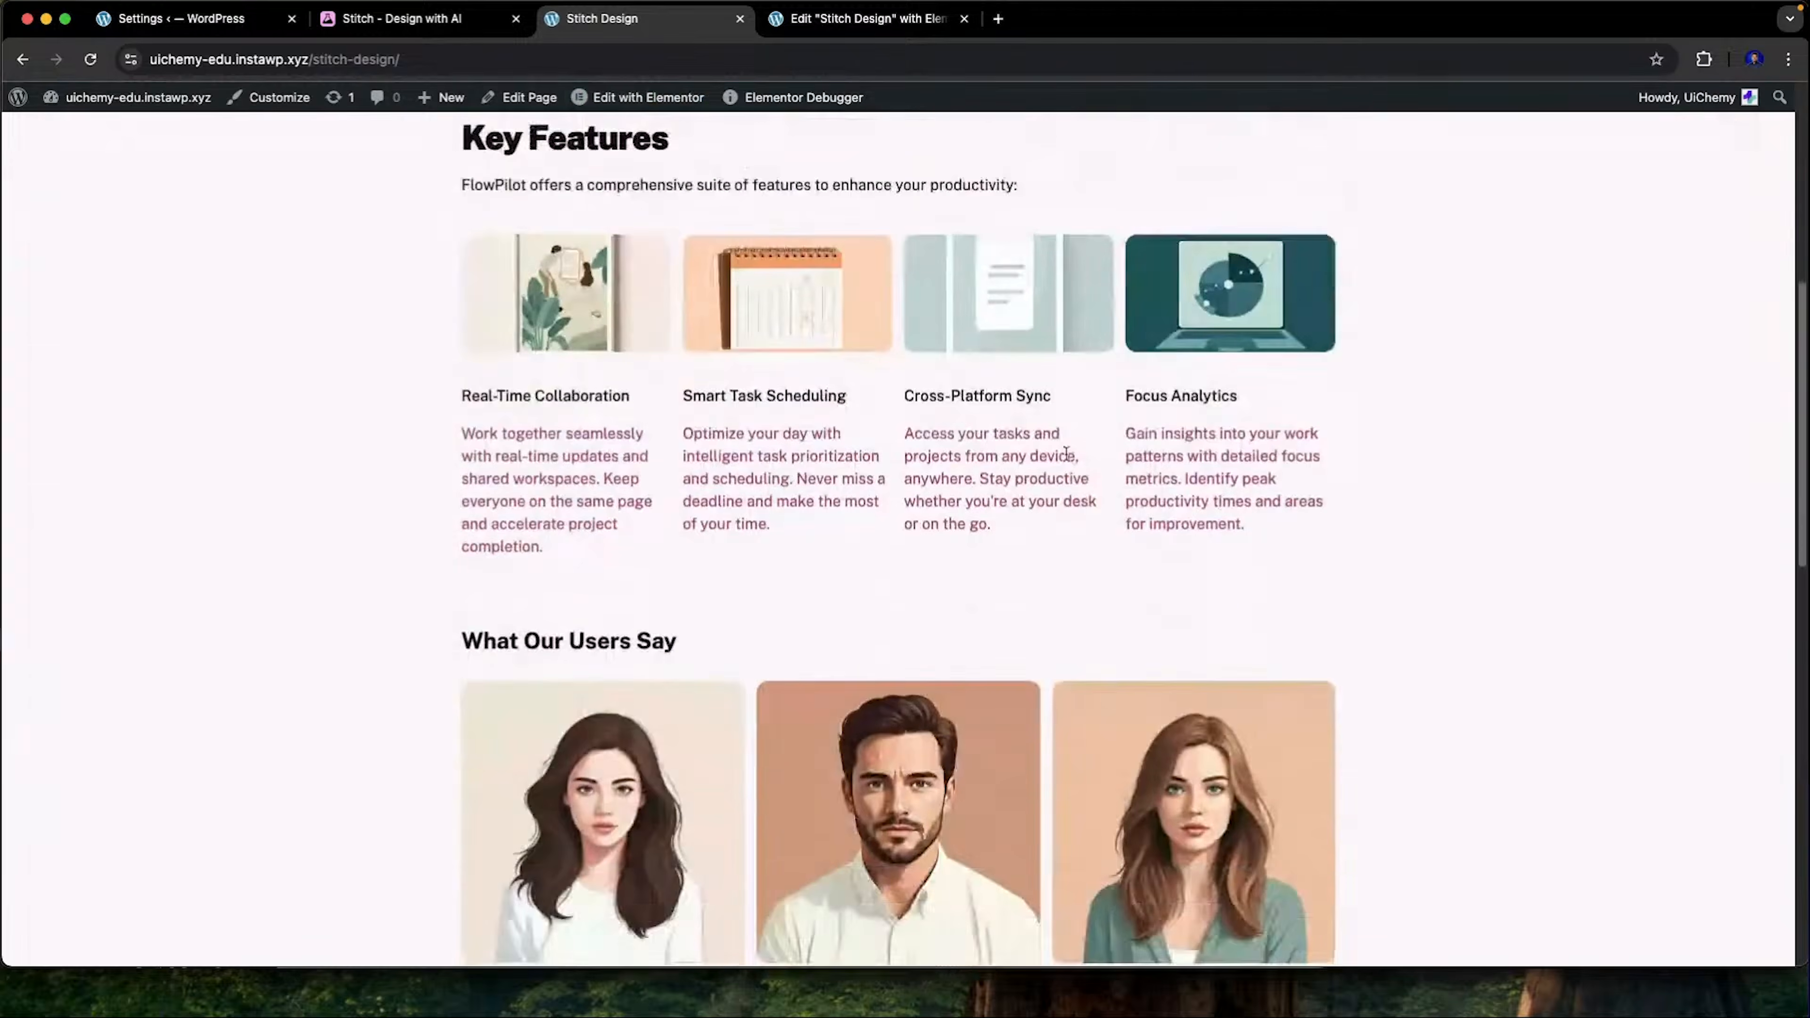
pyautogui.scroll(-10, 1065, 453)
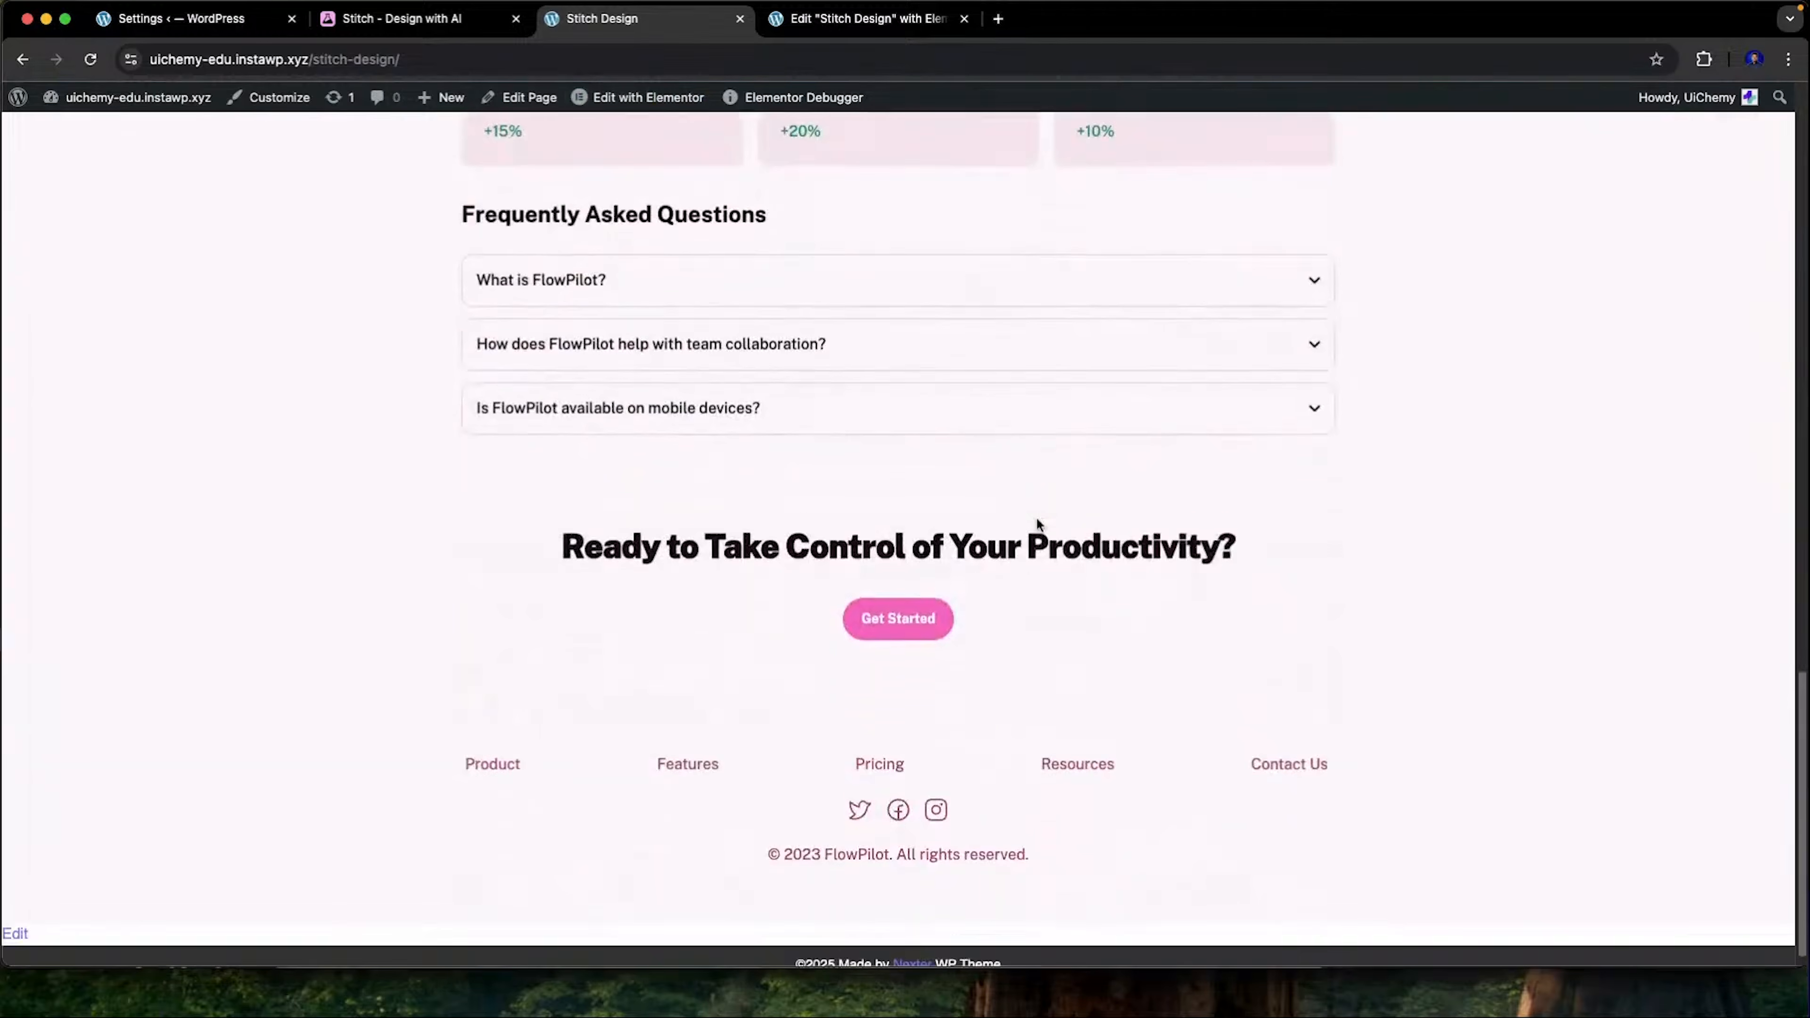
pyautogui.scroll(18, 1037, 522)
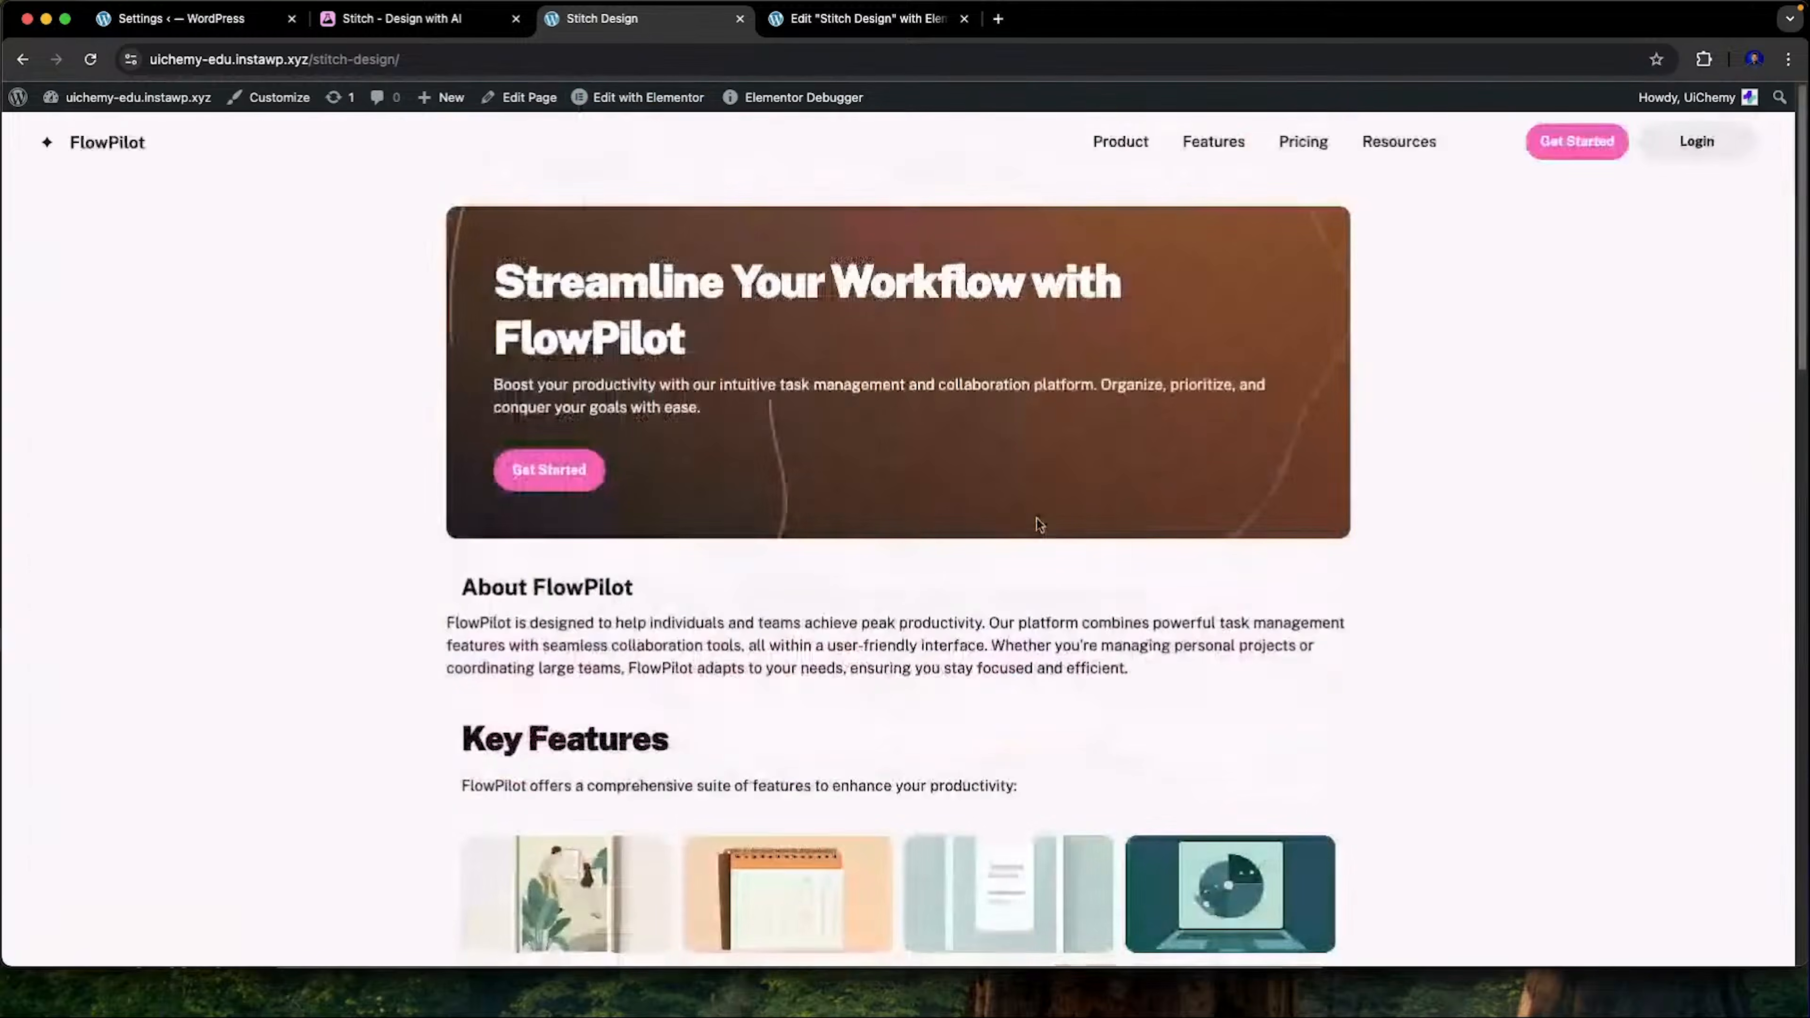